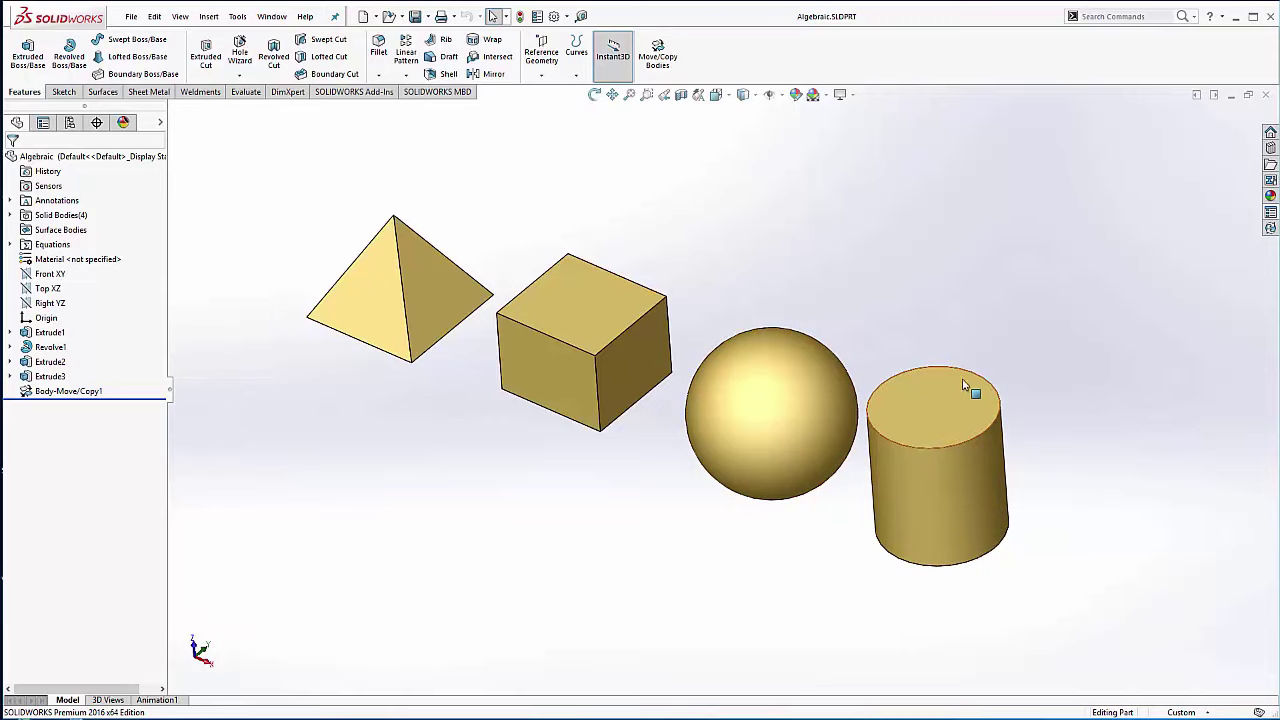
# Step: Examine the sphere, box and pyramid solids from several angles
pyautogui.click(781, 401)
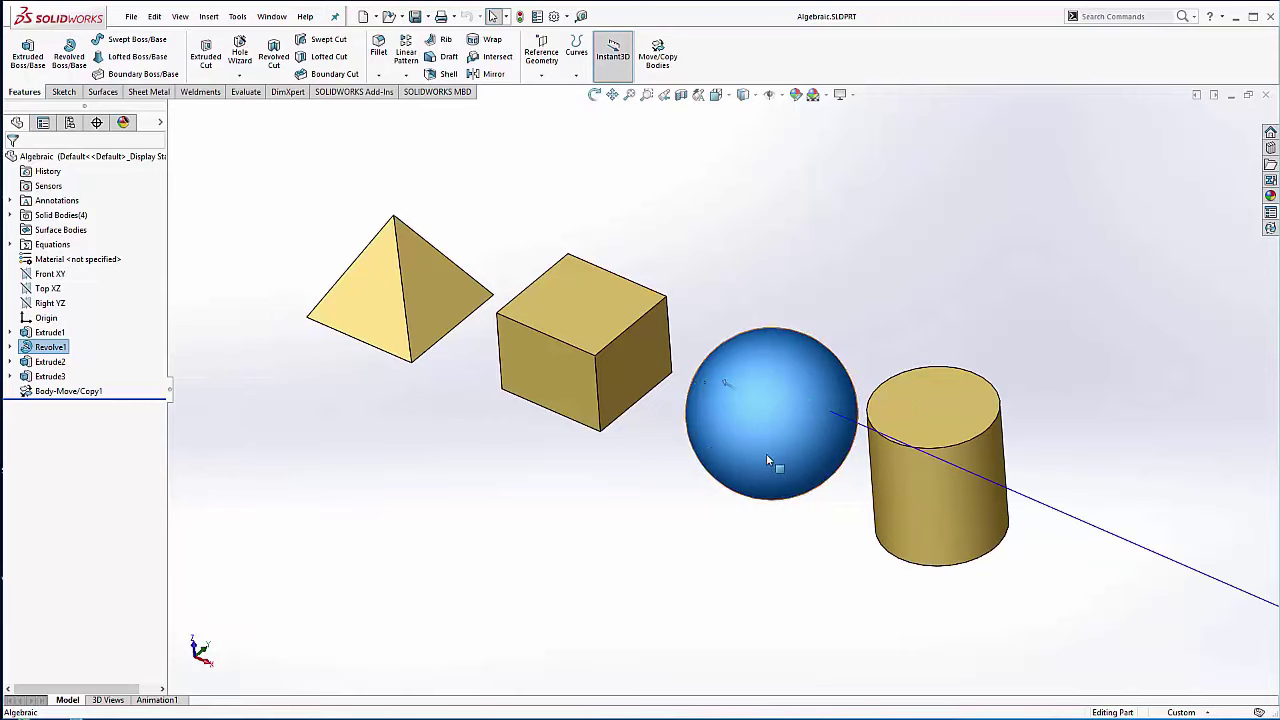
pyautogui.click(779, 238)
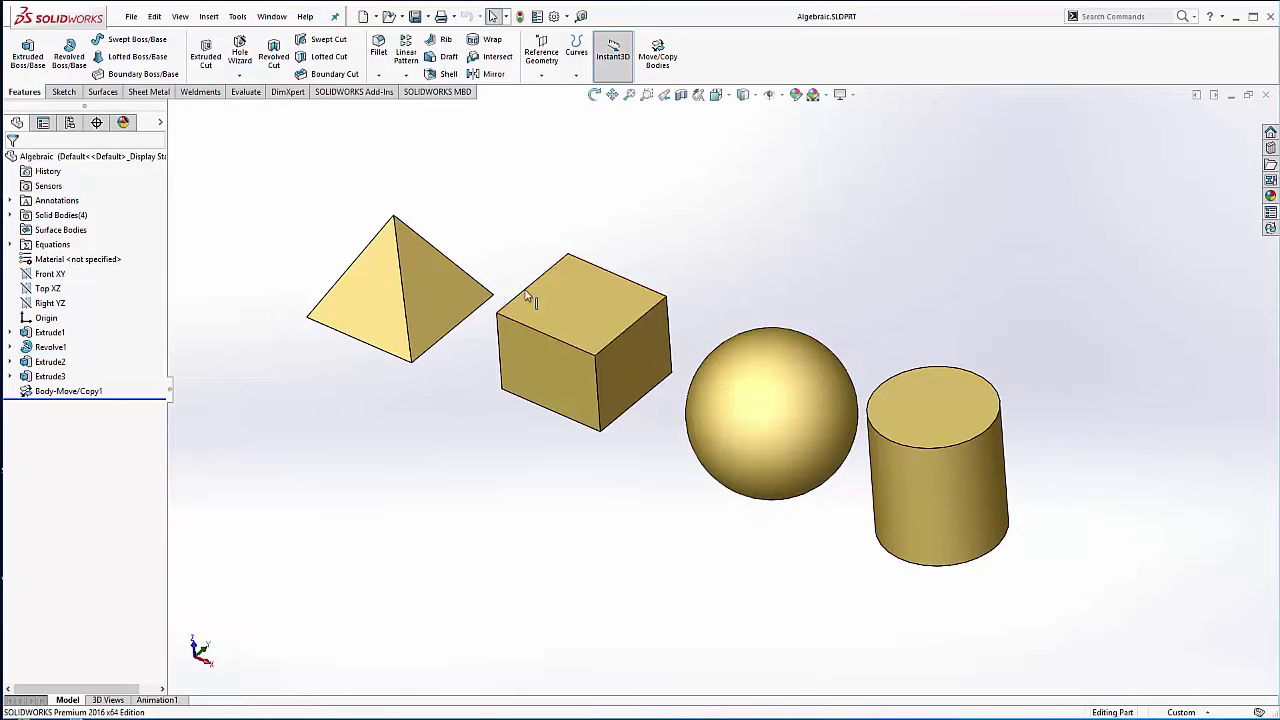
pyautogui.click(569, 318)
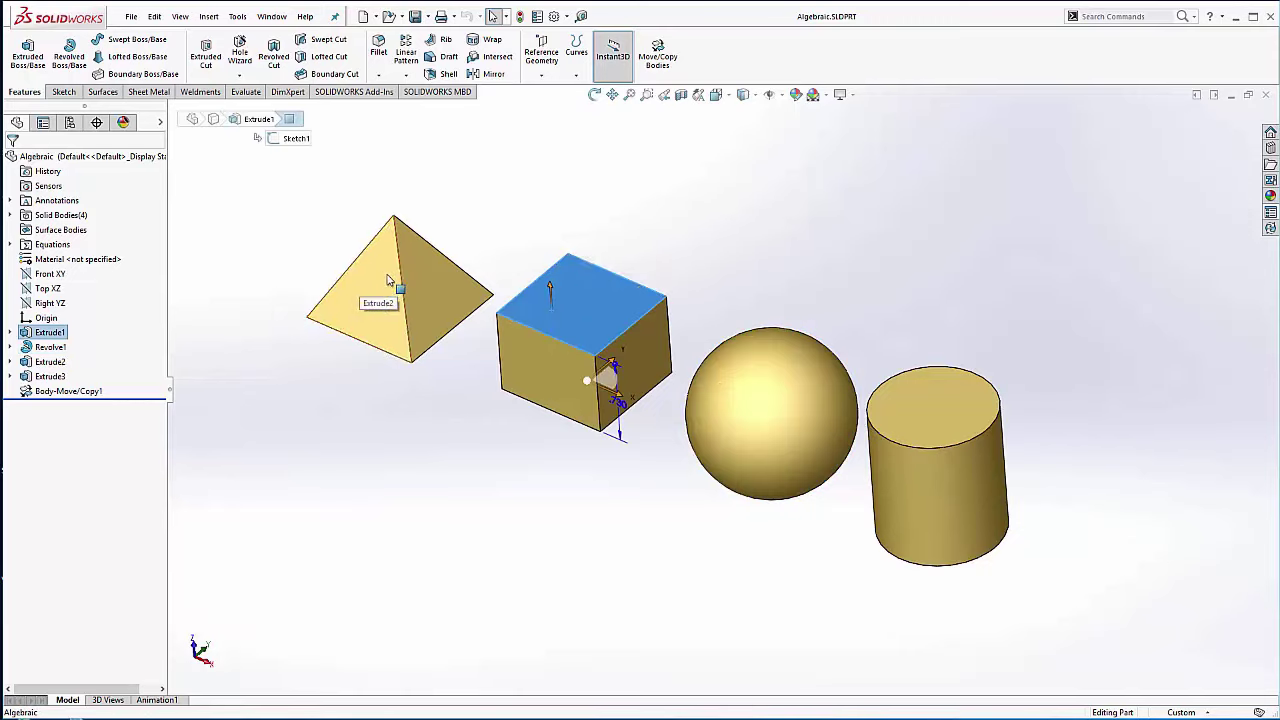
pyautogui.moveTo(393, 264); pyautogui.dragTo(405, 287, button='middle')
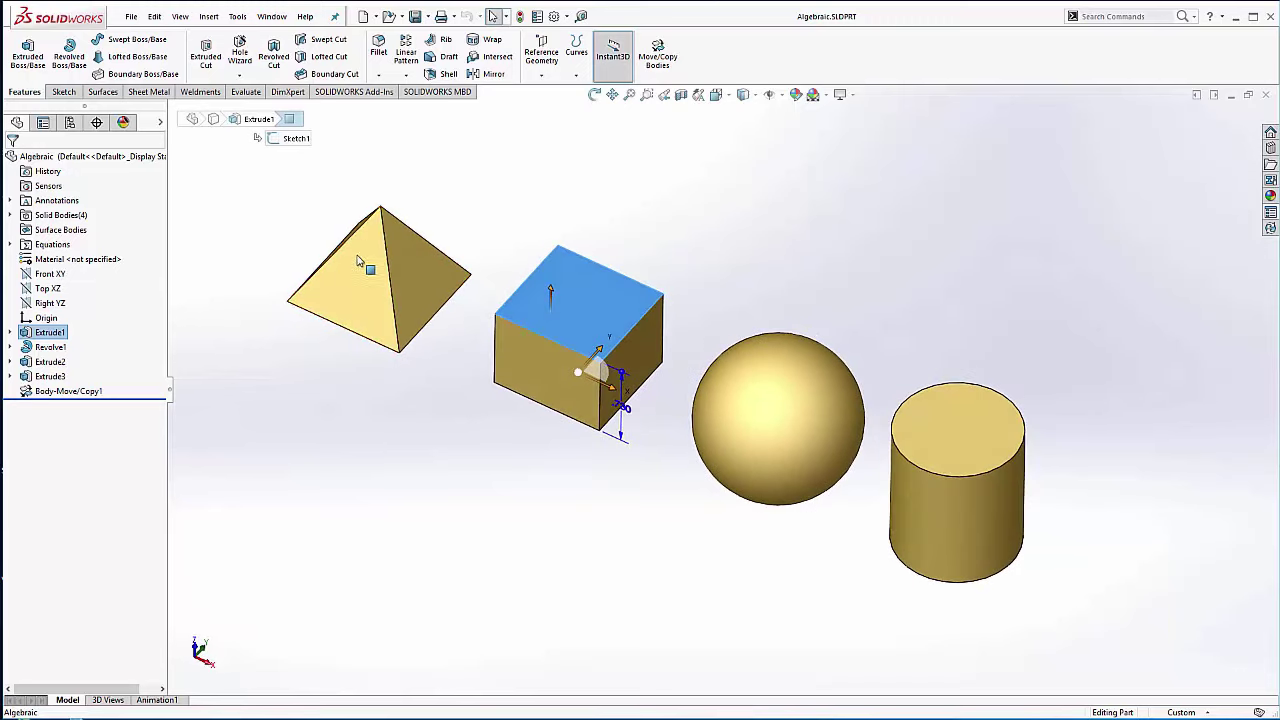
pyautogui.moveTo(391, 251); pyautogui.dragTo(375, 200, button='middle')
pyautogui.click(373, 196)
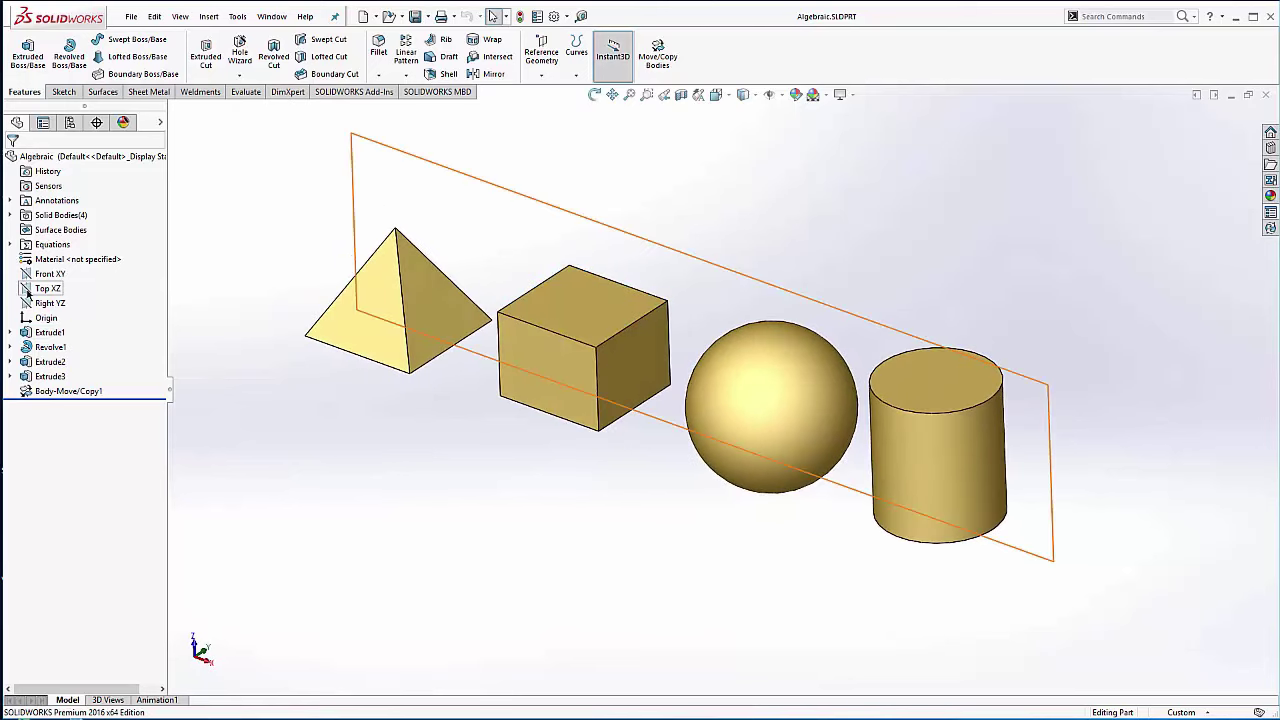
# Step: Sketch a circle about 0.92 in in diameter on the Front XY plane, in front of the cylinder
pyautogui.click(45, 274)
pyautogui.click(47, 254)
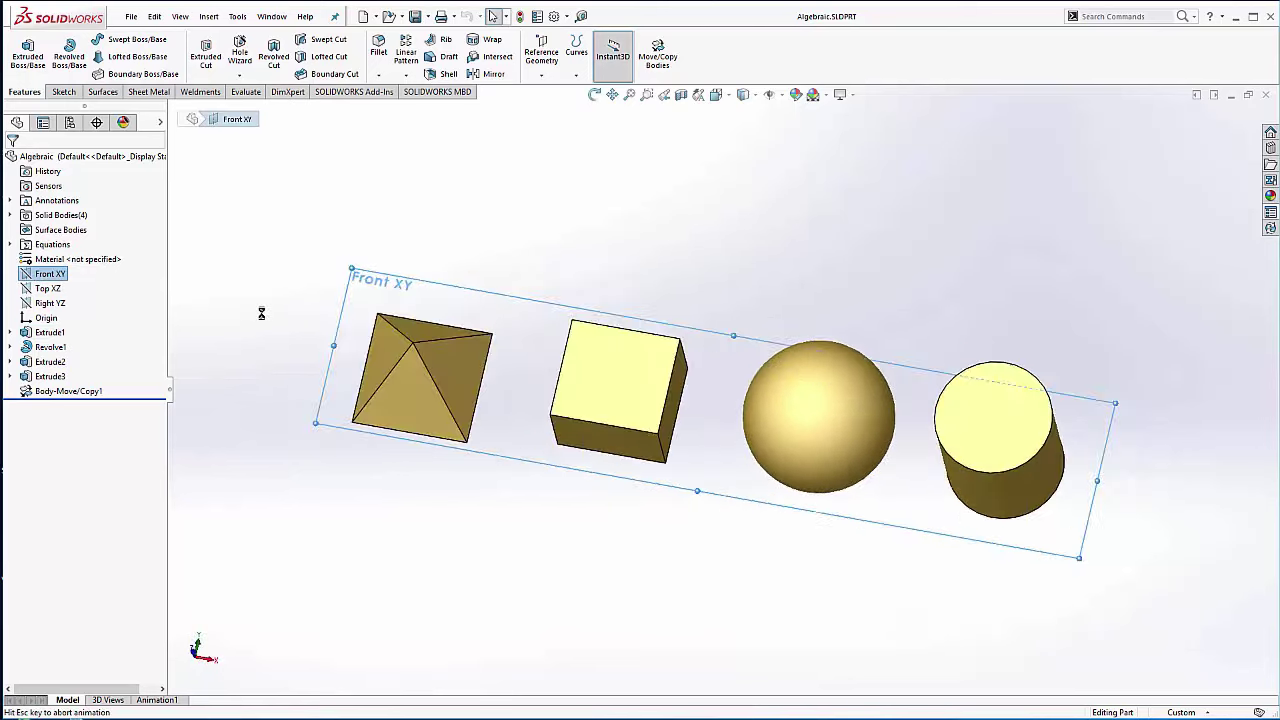
pyautogui.click(118, 38)
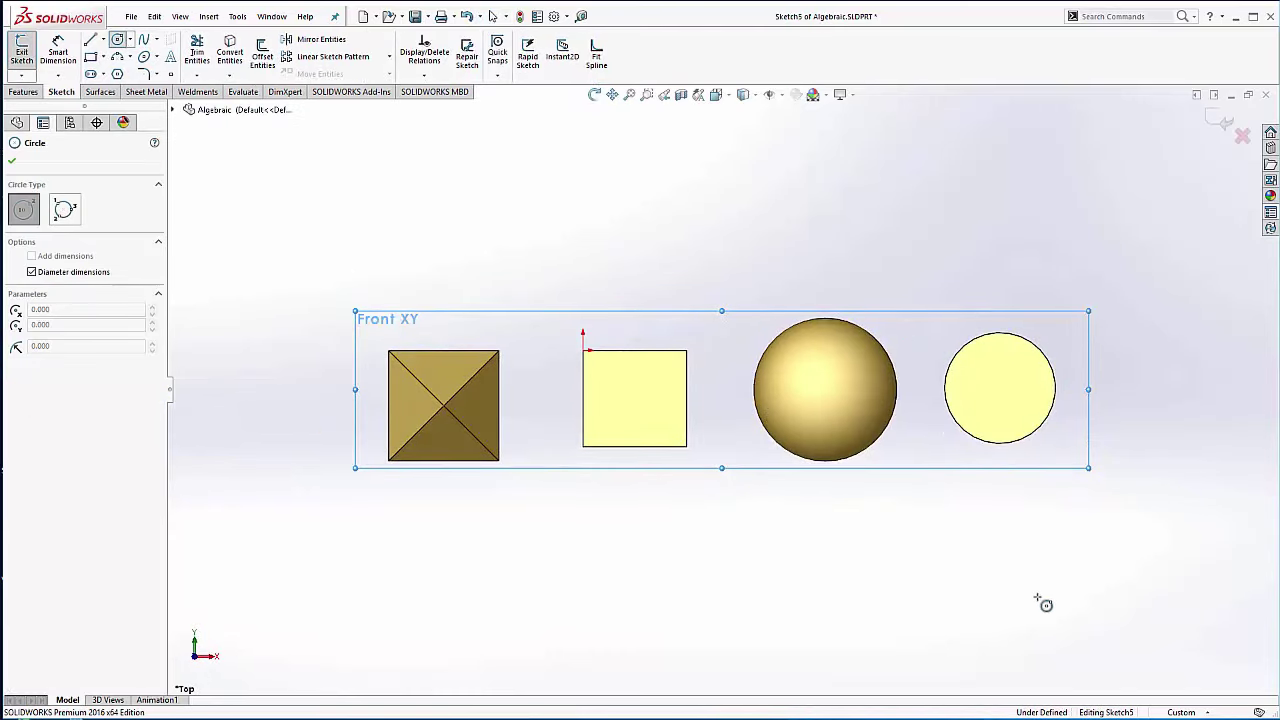
pyautogui.click(993, 559)
pyautogui.click(1040, 578)
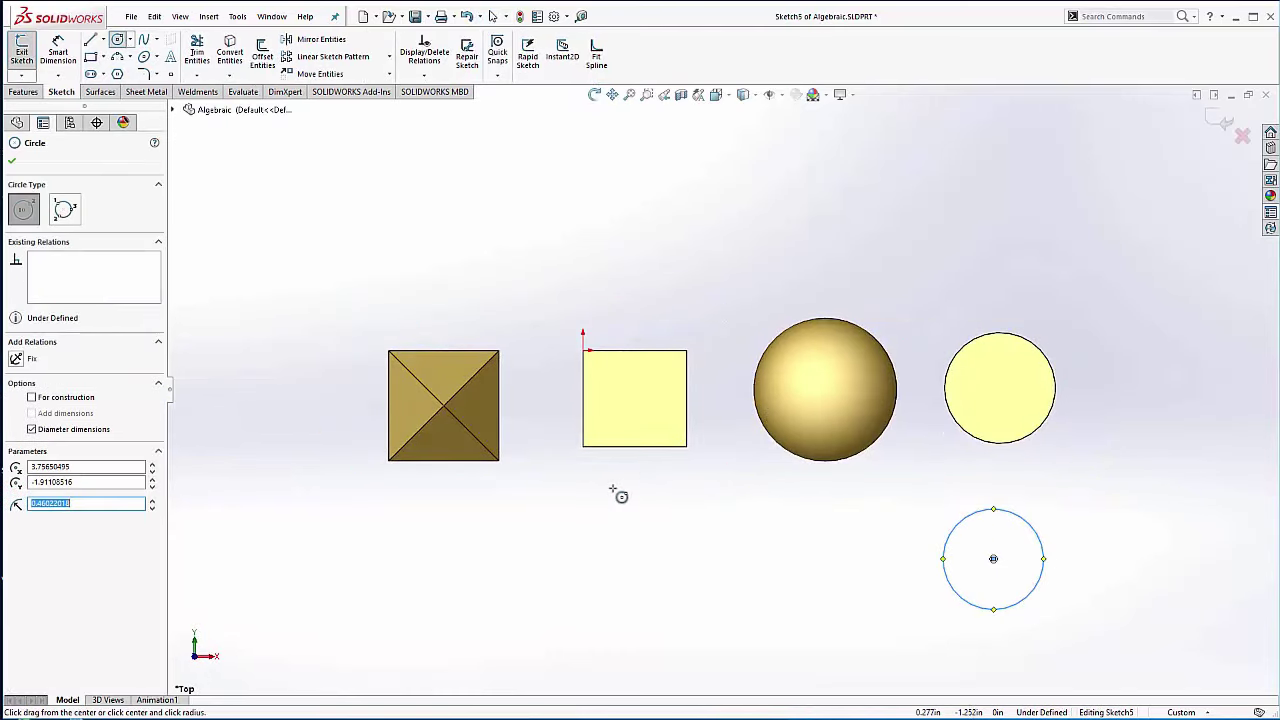
# Step: Extrude the circle as a blind surface 1.6 in high to form a hollow, open cylinder
pyautogui.click(26, 92)
pyautogui.click(103, 92)
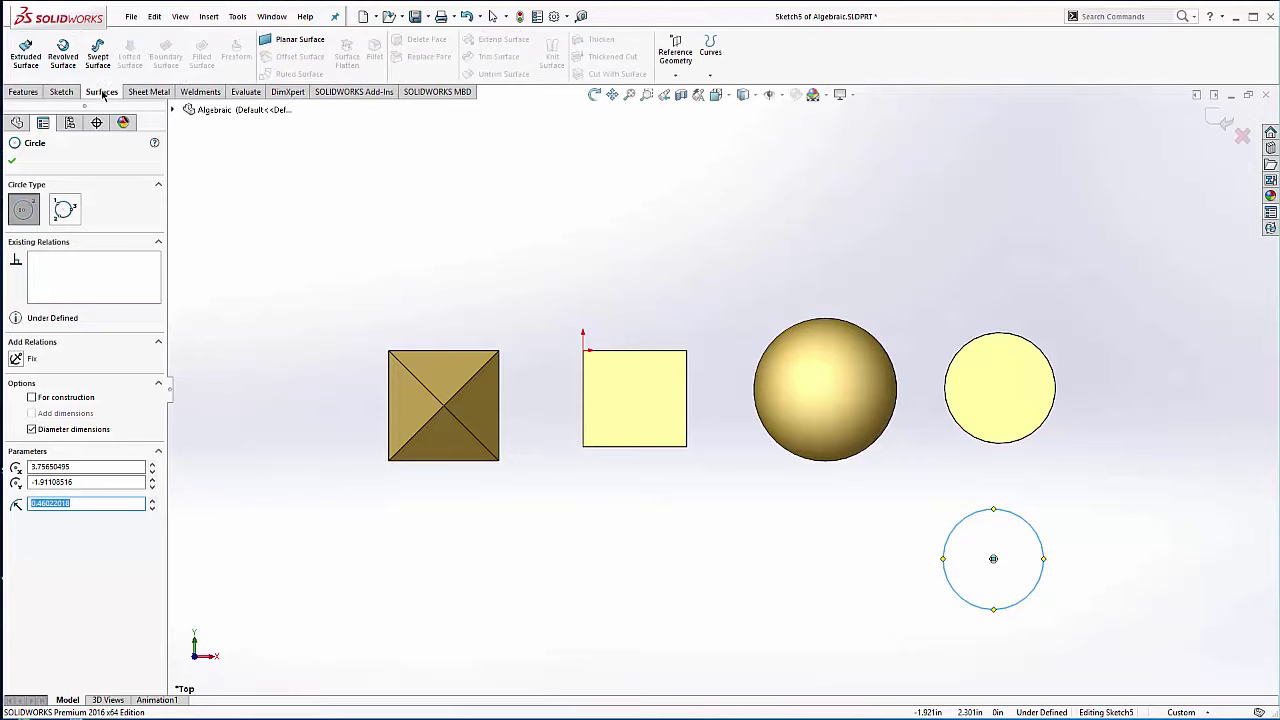
pyautogui.rightClick(103, 94)
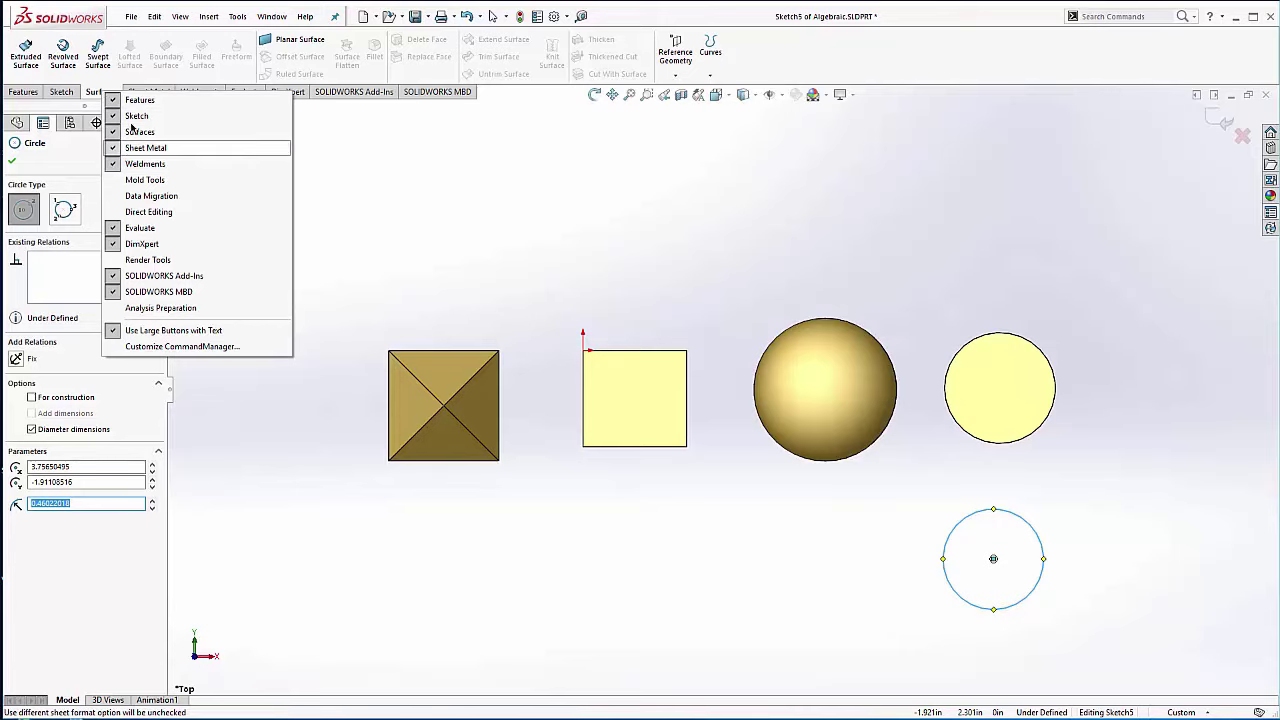
pyautogui.click(97, 93)
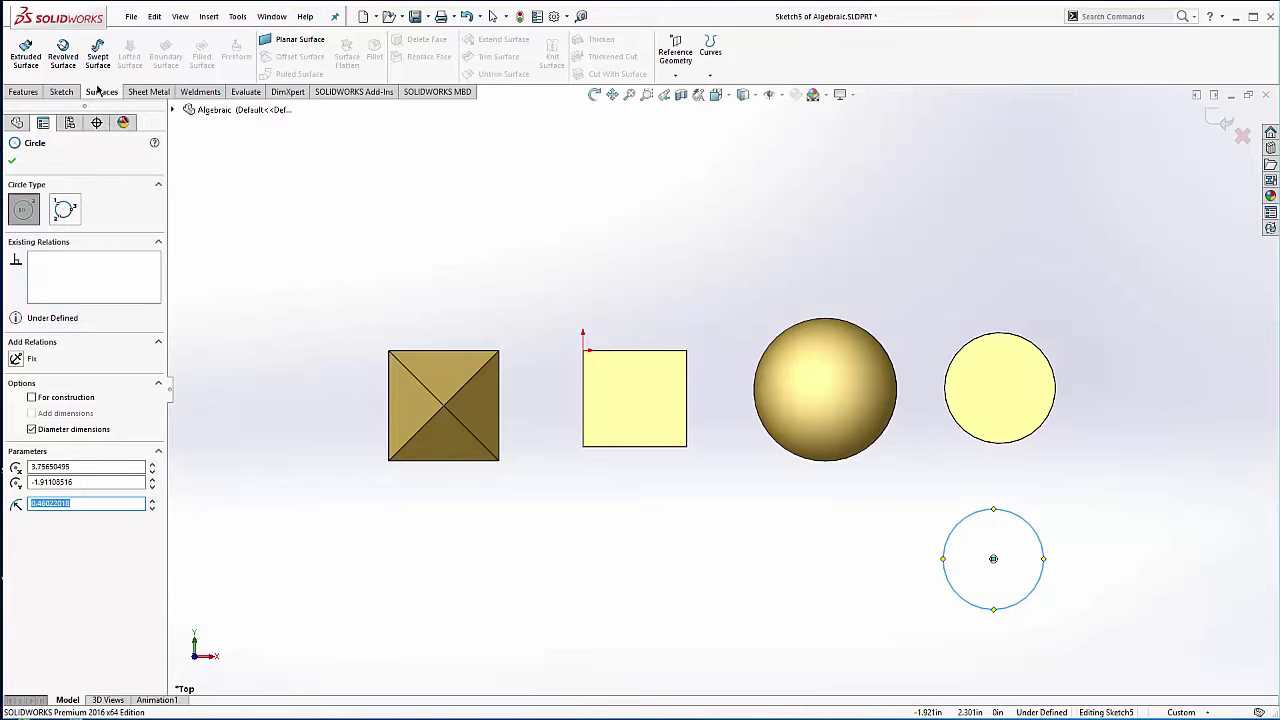
pyautogui.click(26, 52)
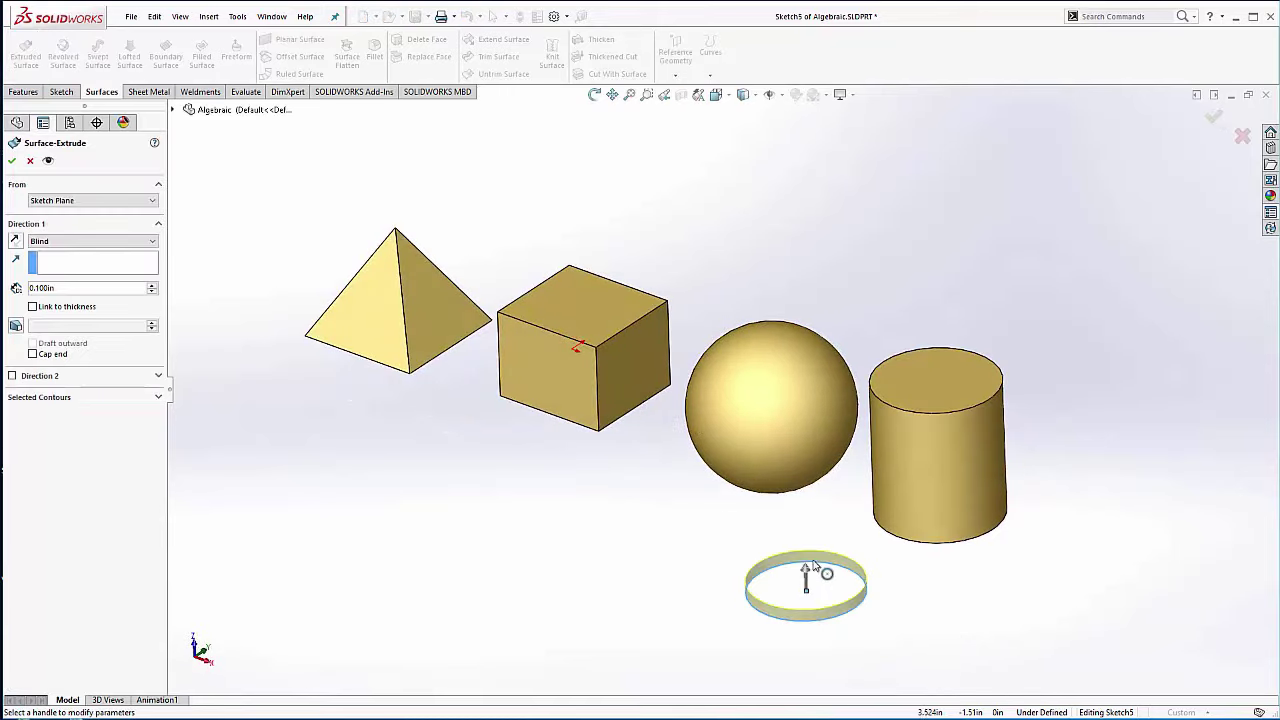
pyautogui.moveTo(808, 574); pyautogui.dragTo(820, 425)
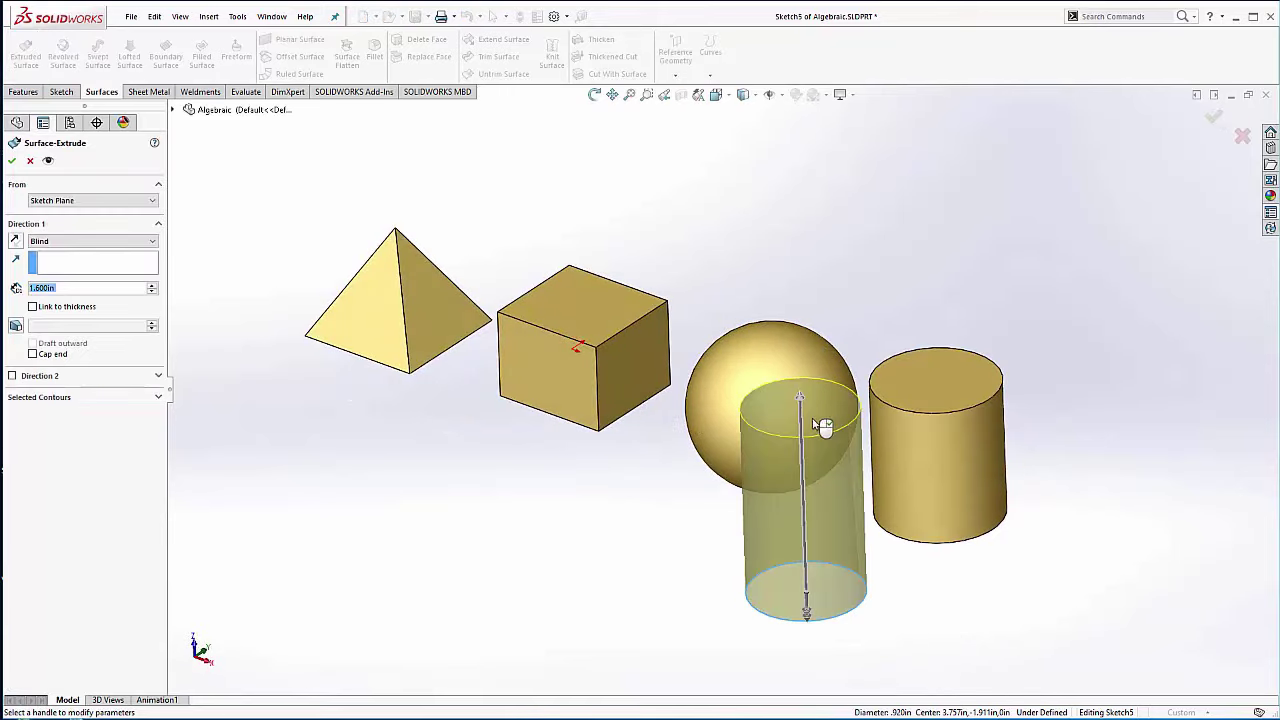
pyautogui.click(14, 158)
pyautogui.moveTo(801, 447); pyautogui.dragTo(772, 495, button='middle')
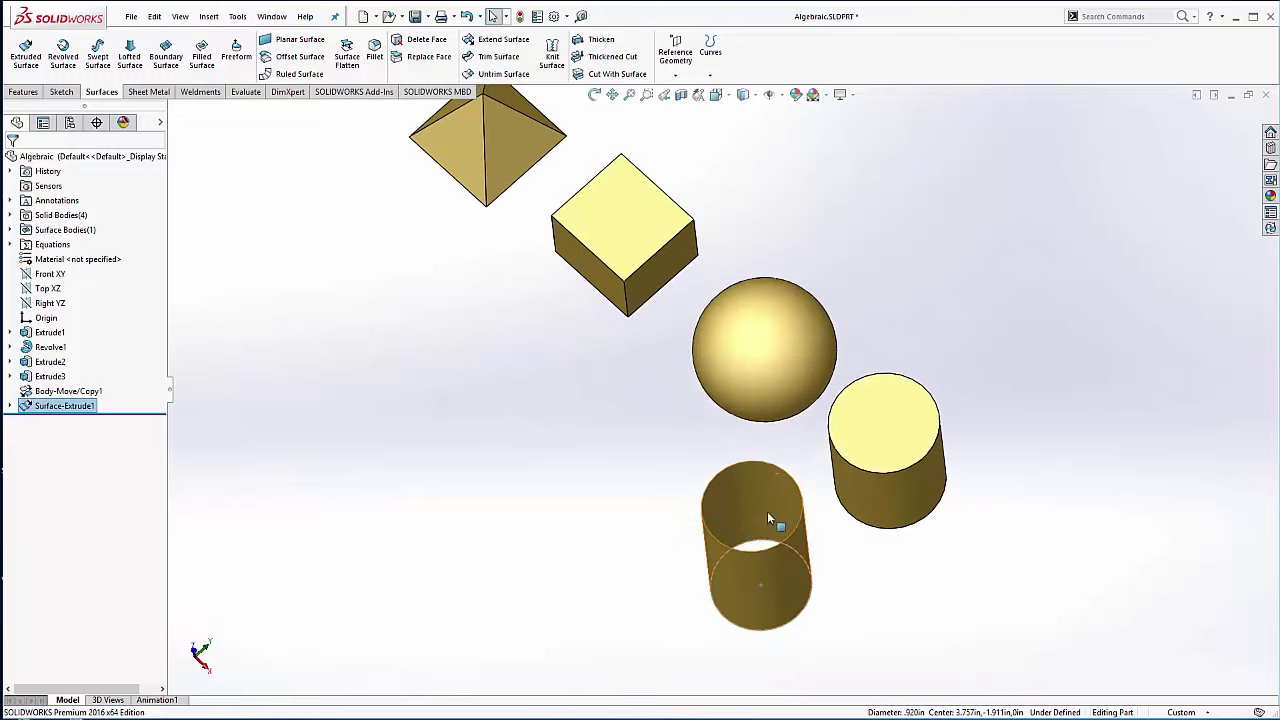
pyautogui.moveTo(632, 450); pyautogui.dragTo(621, 392, button='middle')
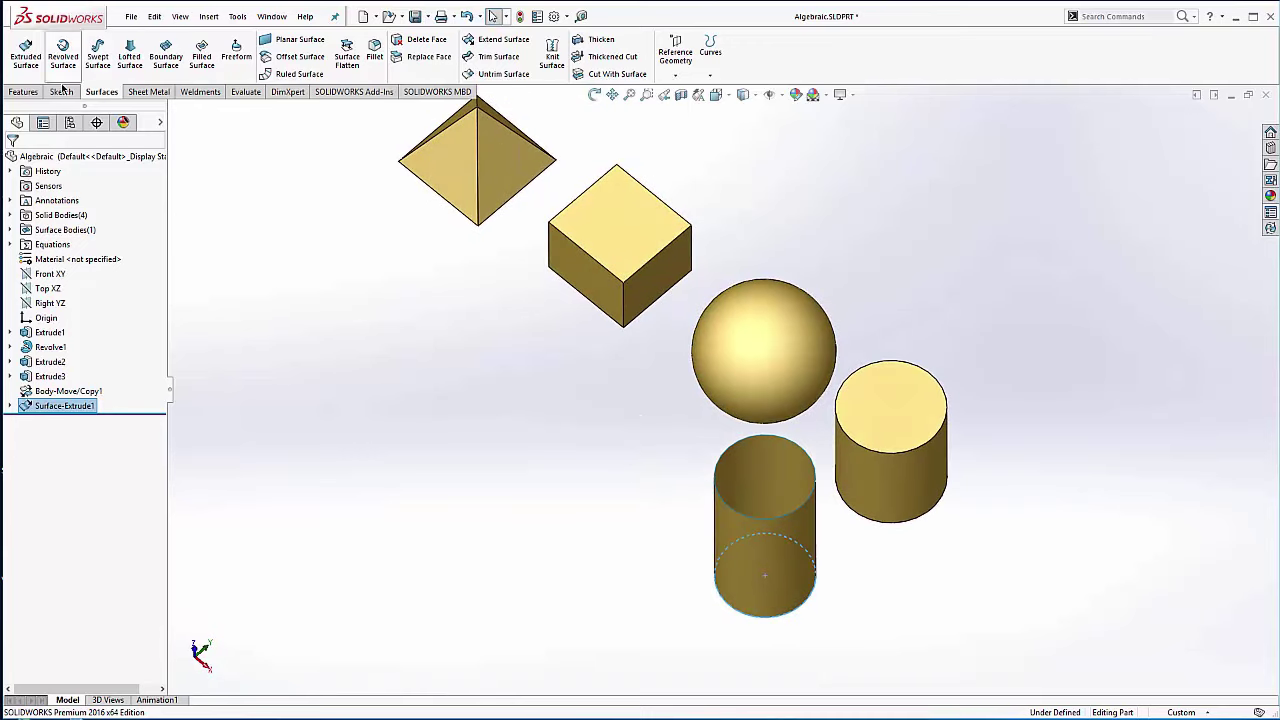
# Step: Sketch a corner rectangle about 1.03 by 0.92 in on the Front XY plane, in front of the box
pyautogui.click(34, 273)
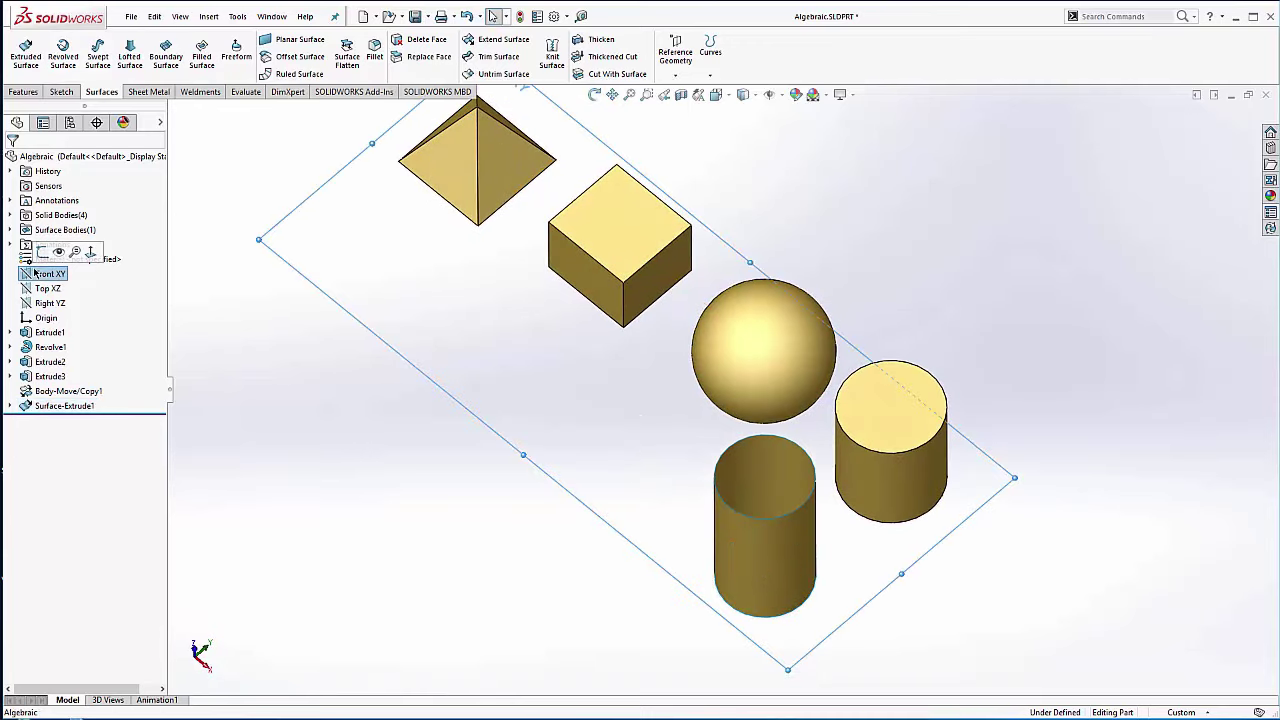
pyautogui.click(43, 251)
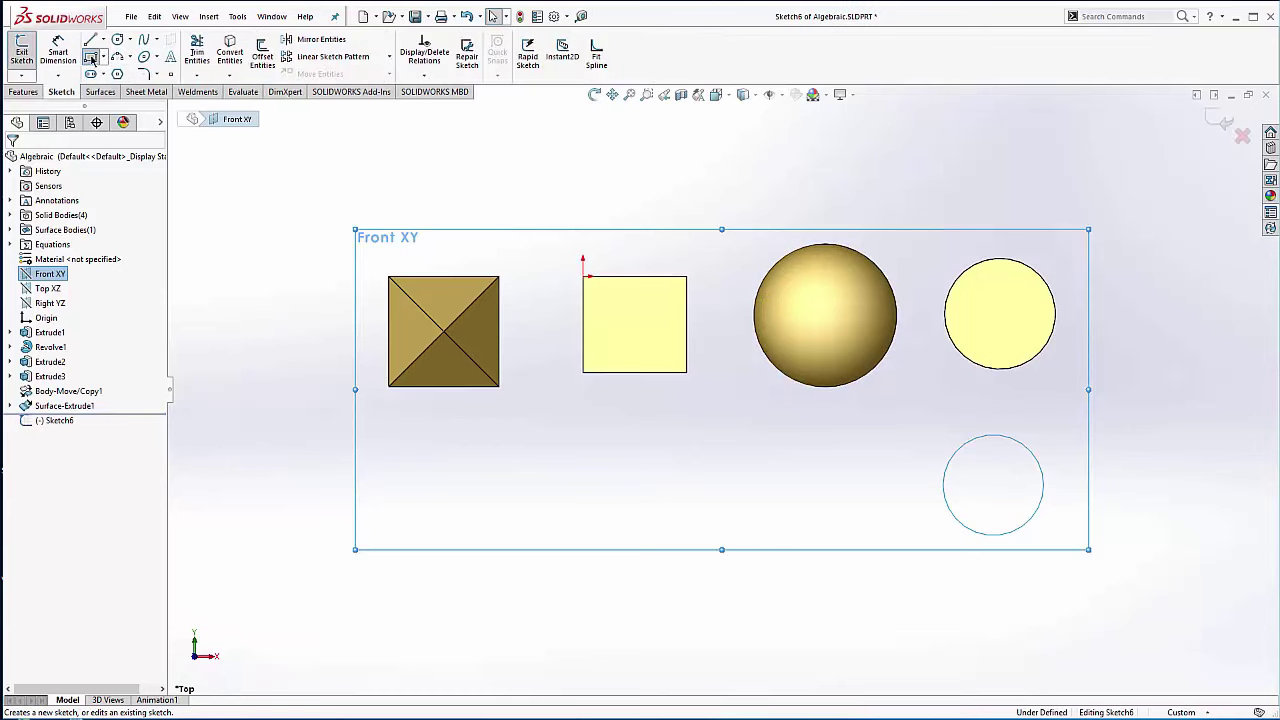
pyautogui.click(90, 57)
pyautogui.click(583, 435)
pyautogui.click(695, 535)
pyautogui.press('Return')
# Step: Try to extrude the rectangle as a blind surface 1.6 in high
pyautogui.click(101, 91)
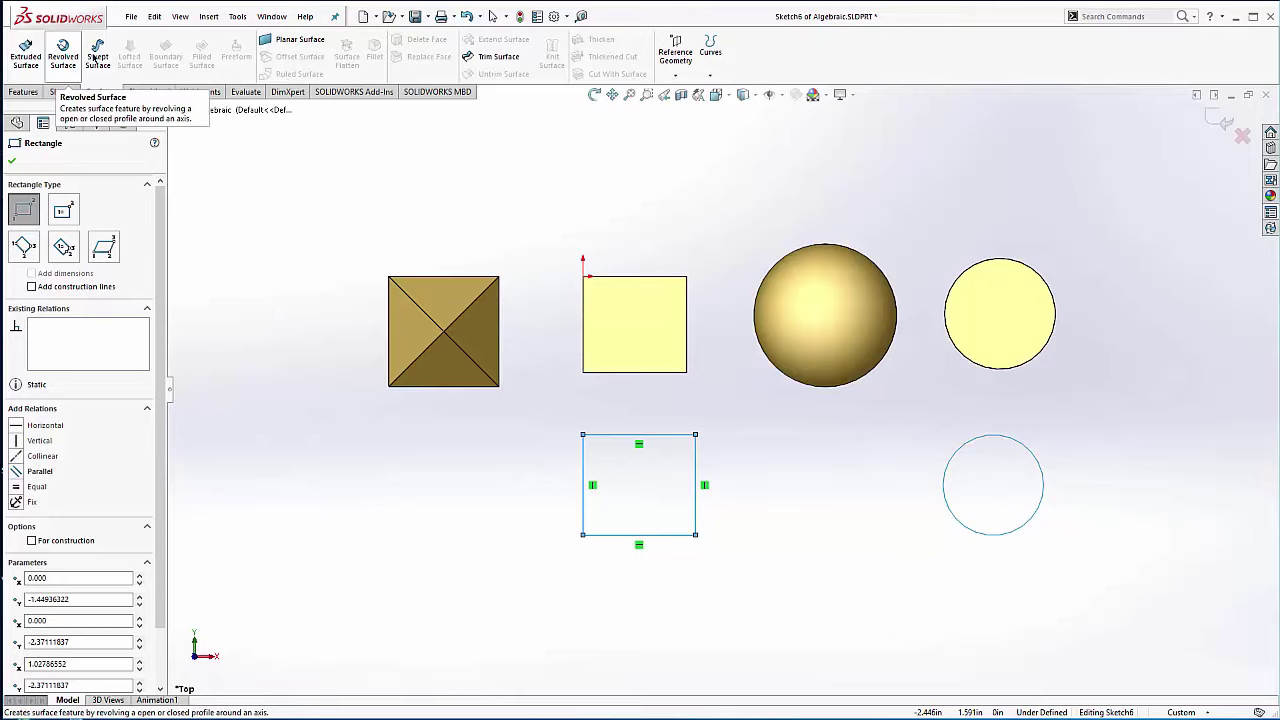
pyautogui.click(26, 52)
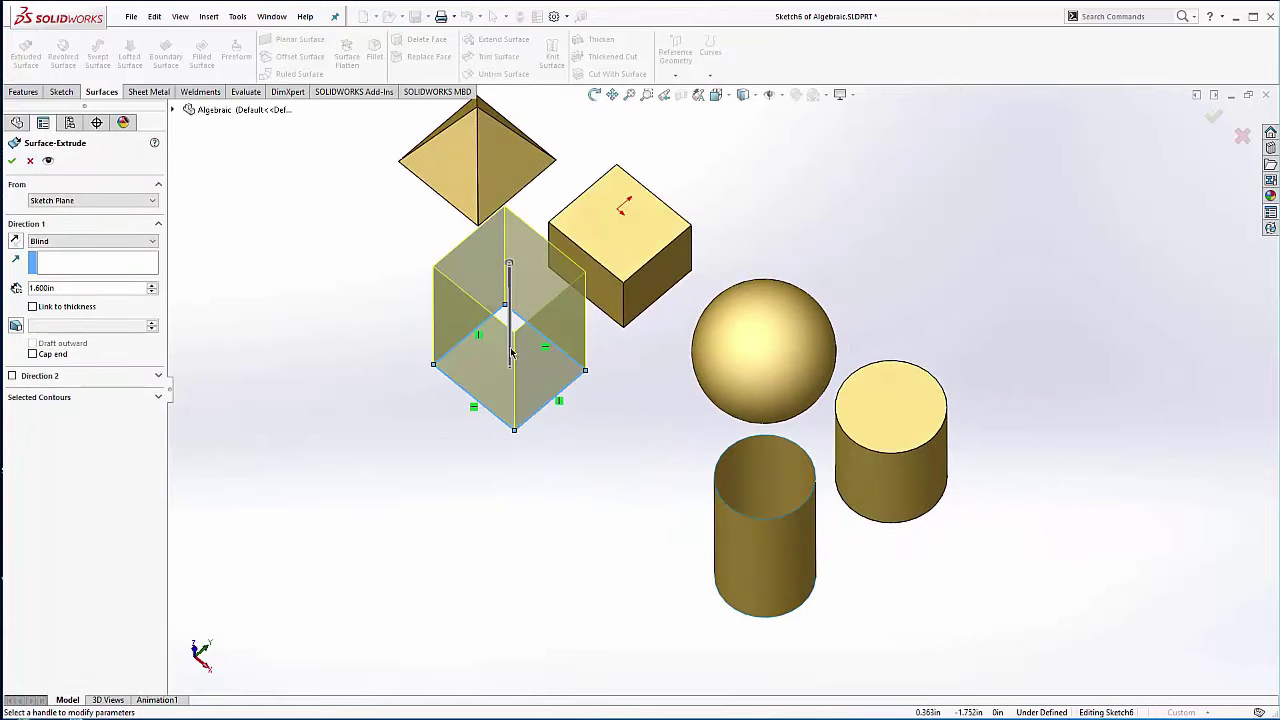
pyautogui.moveTo(495, 307); pyautogui.dragTo(500, 212, button='middle')
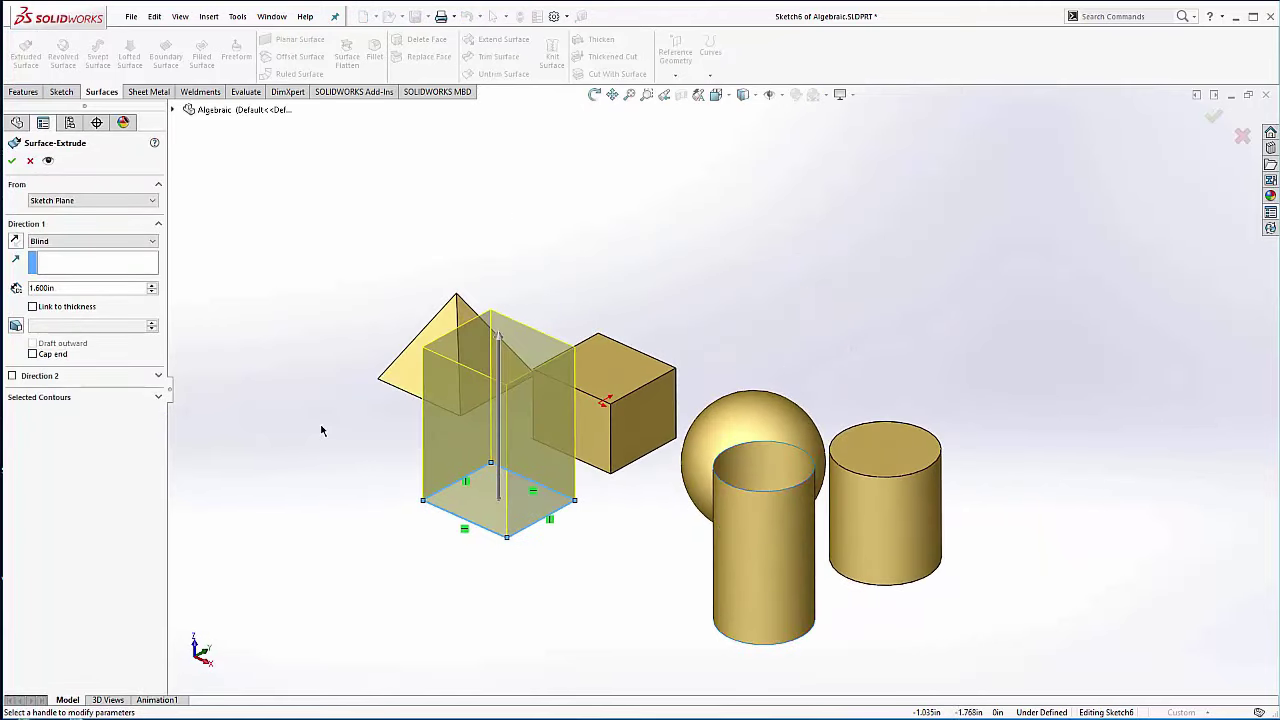
pyautogui.keyDown('ctrl'); pyautogui.moveTo(345, 390); pyautogui.dragTo(376, 392, button='middle'); pyautogui.keyUp('ctrl')
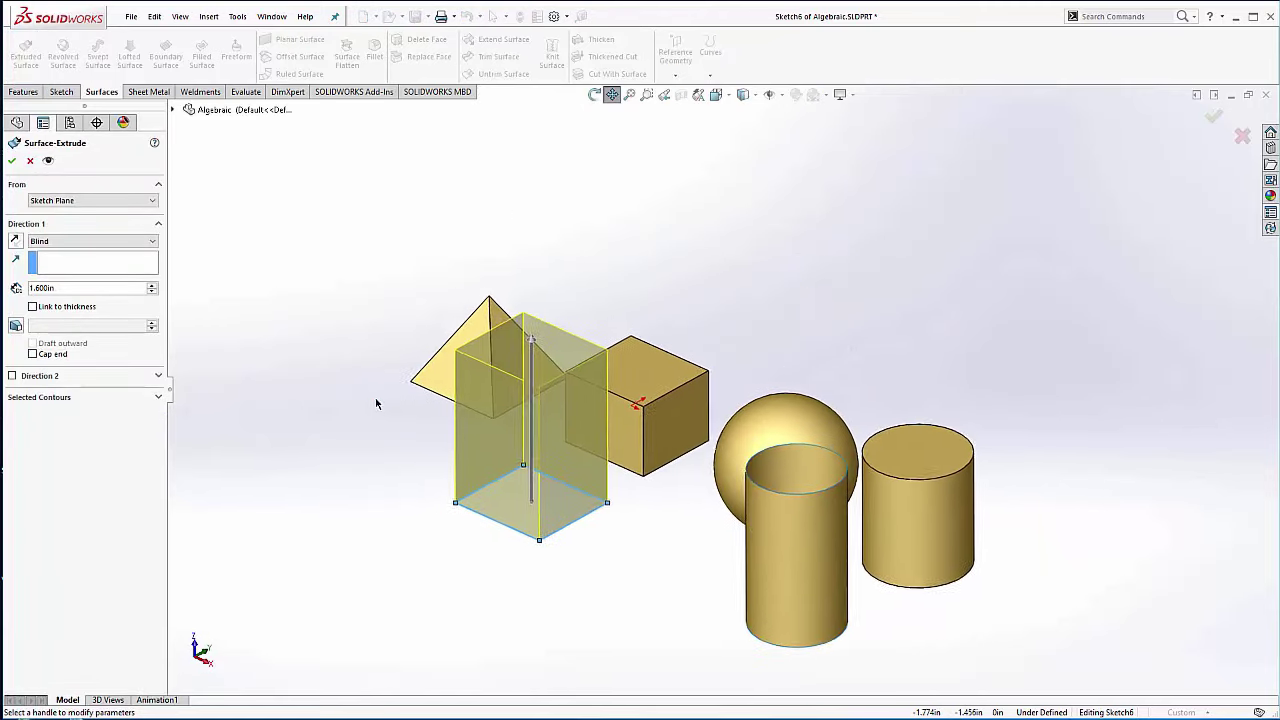
pyautogui.click(1242, 136)
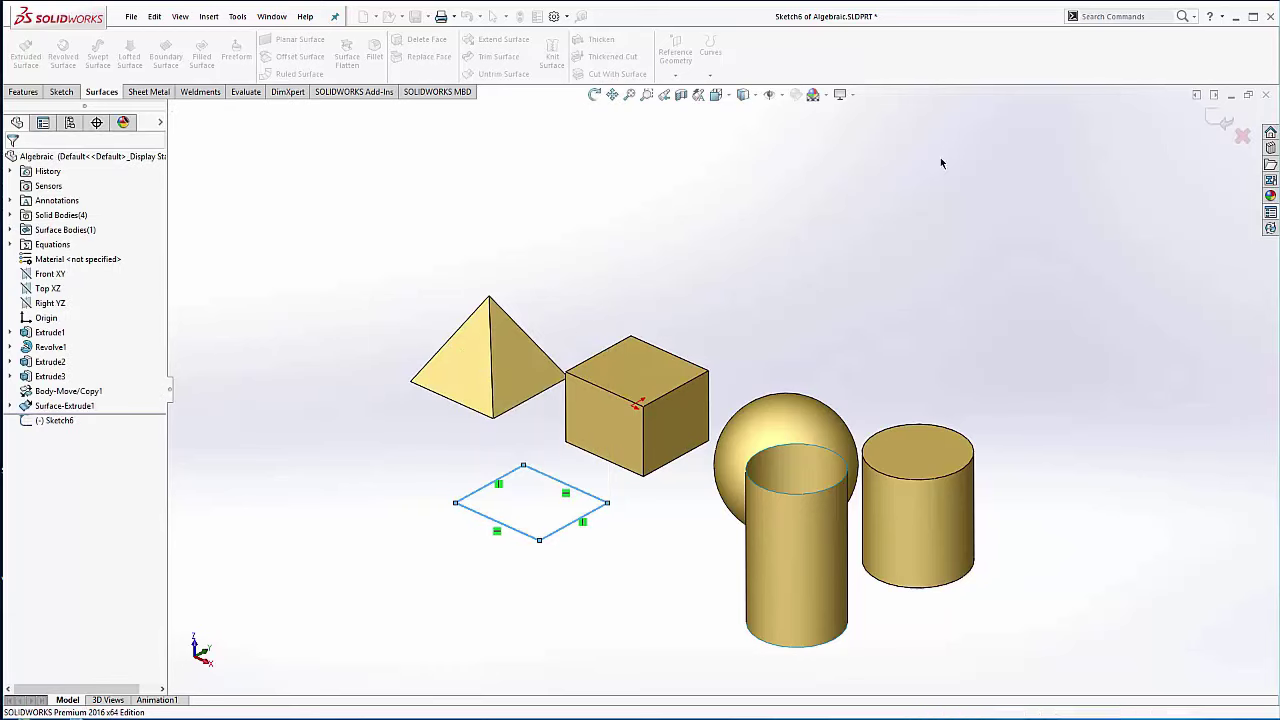
# Step: Close the Algebraic part without saving the changes and switch to the Wave Spring Washer part
pyautogui.click(1265, 94)
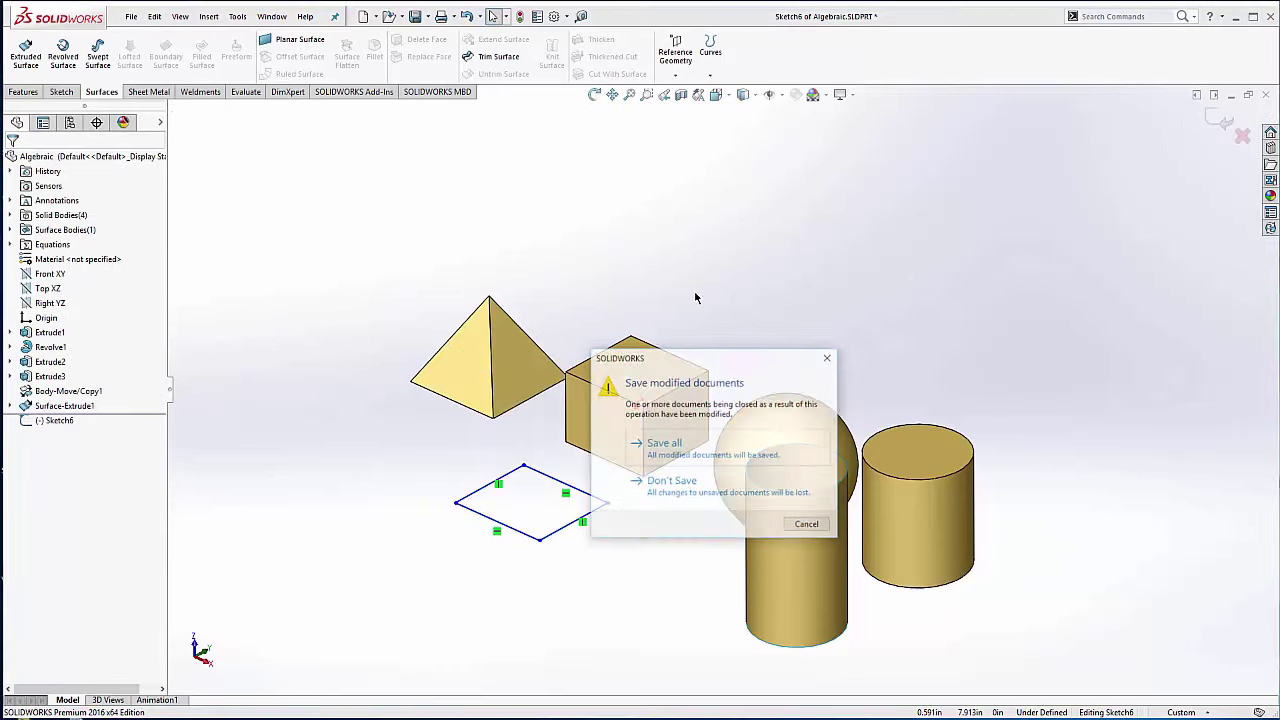
pyautogui.click(672, 472)
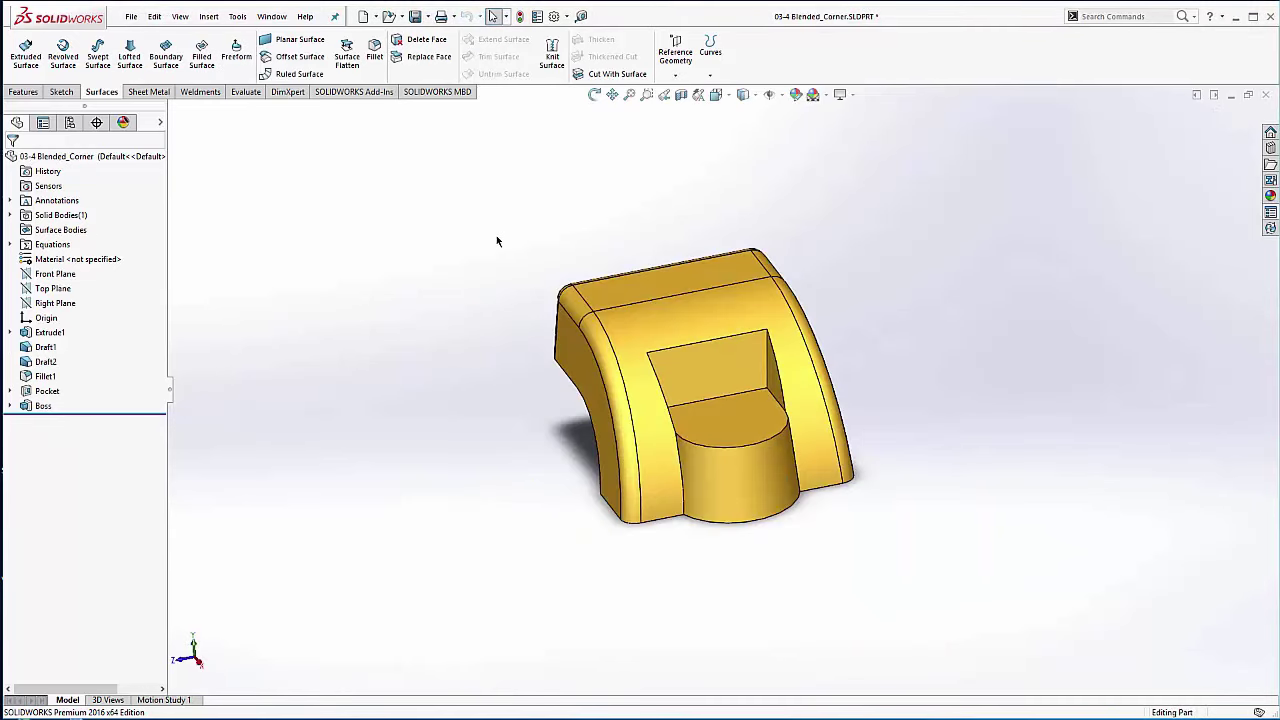
pyautogui.hotkey('ctrl', 'Tab')
pyautogui.moveTo(532, 275); pyautogui.dragTo(634, 351, button='middle')
pyautogui.scroll(-1, 725, 448)
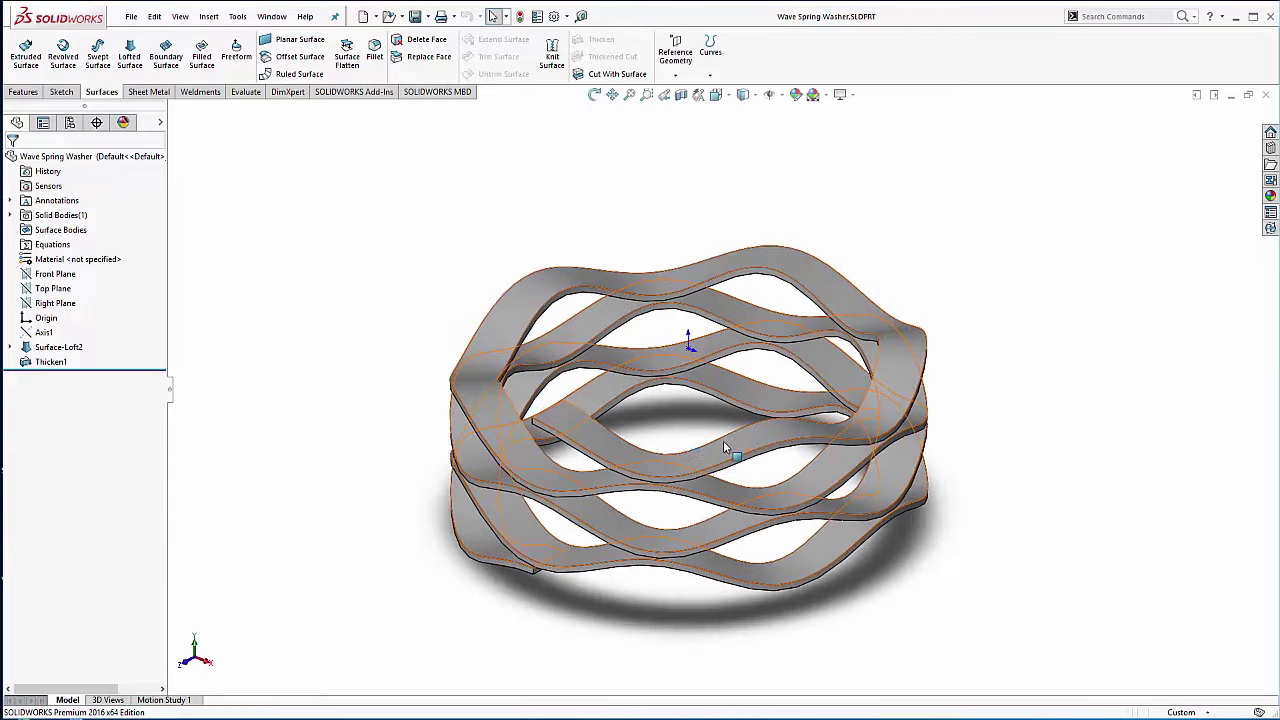
pyautogui.keyDown('ctrl'); pyautogui.moveTo(680, 430); pyautogui.dragTo(665, 381, button='middle'); pyautogui.keyUp('ctrl')
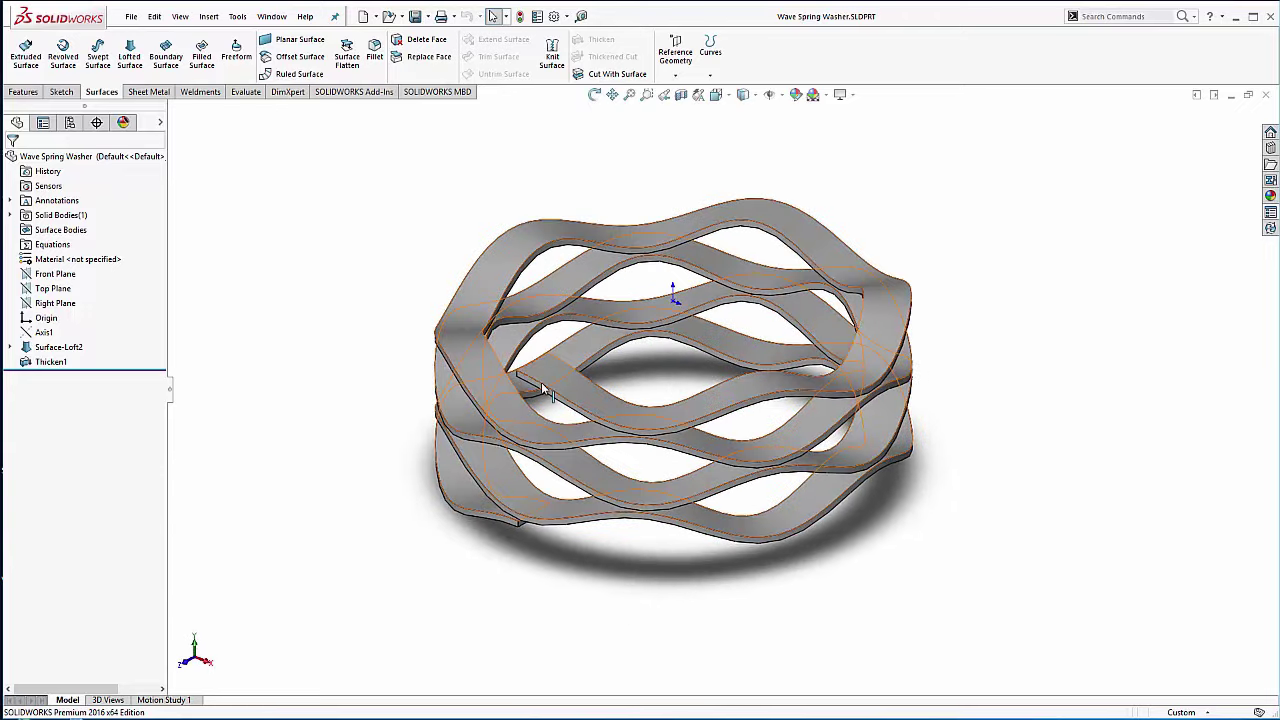
# Step: Open 3DSketch1 of the Surface-Loft2 feature for editing
pyautogui.click(14, 347)
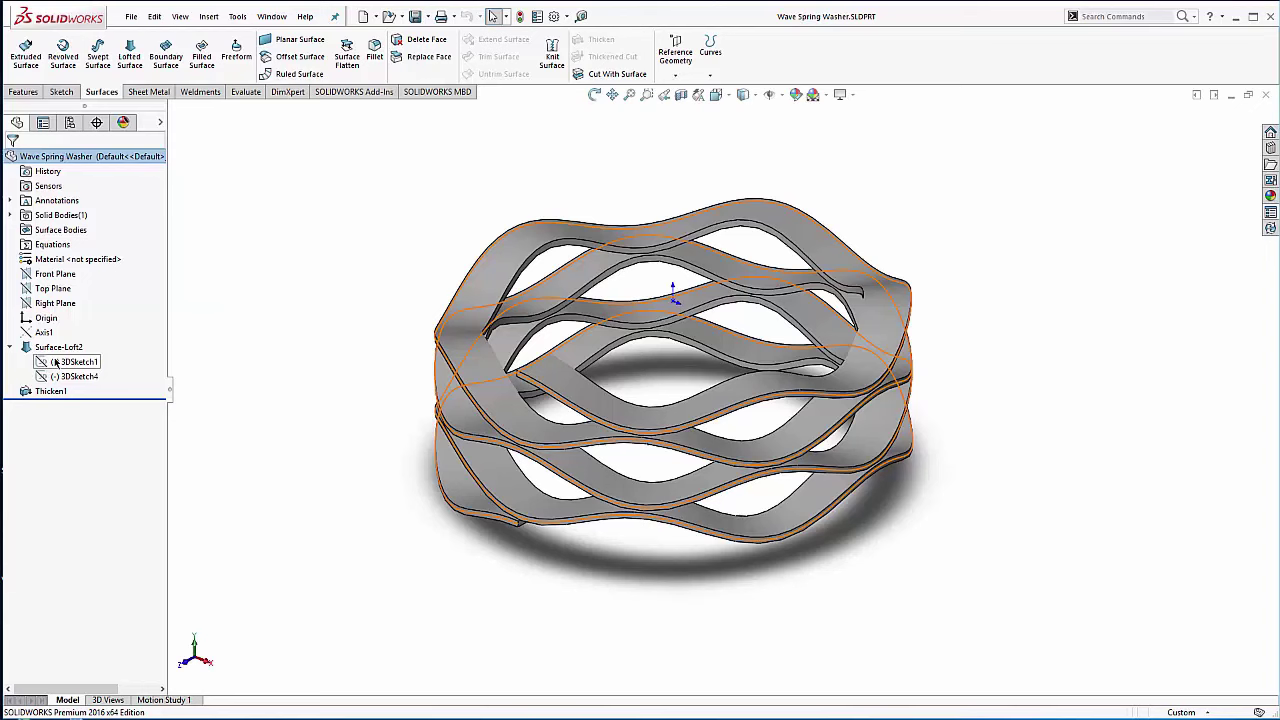
pyautogui.rightClick(56, 362)
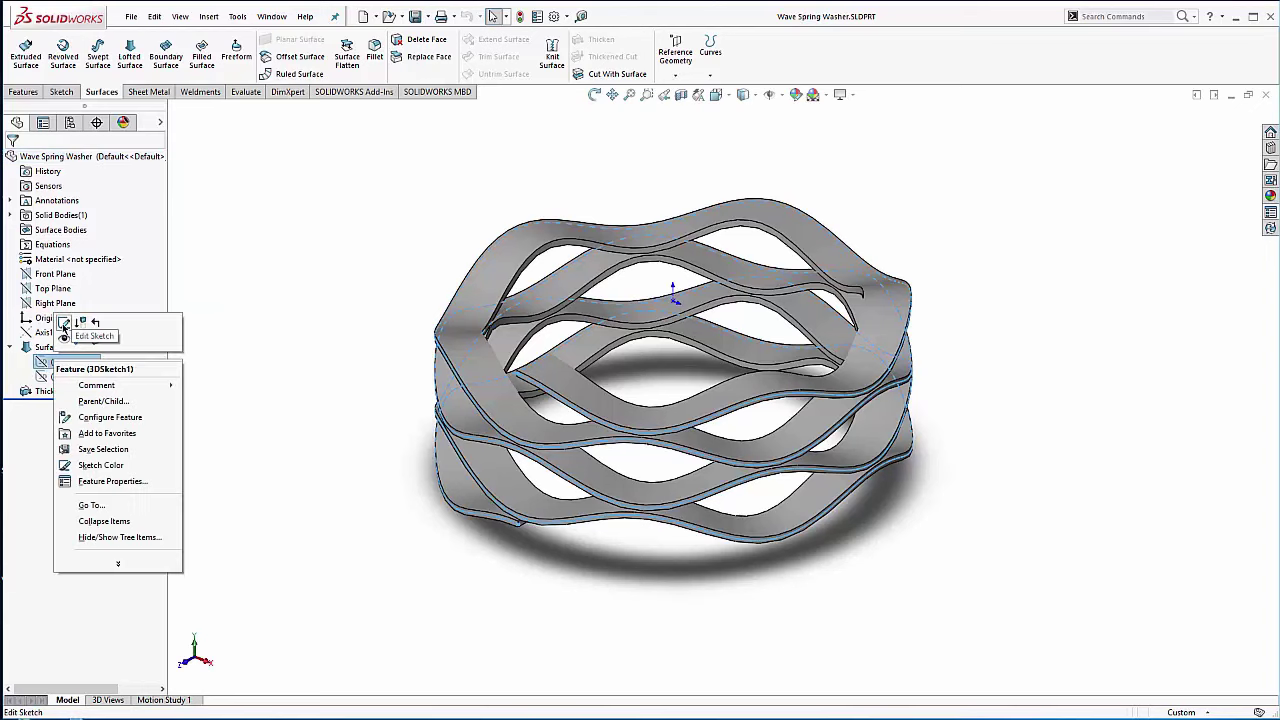
pyautogui.click(64, 330)
pyautogui.moveTo(511, 257)
pyautogui.mouseDown(button='middle')
pyautogui.moveTo(574, 191)
pyautogui.moveTo(615, 233)
pyautogui.moveTo(577, 346)
pyautogui.moveTo(594, 300)
pyautogui.moveTo(579, 312)
pyautogui.moveTo(590, 316)
pyautogui.mouseUp(button='middle')
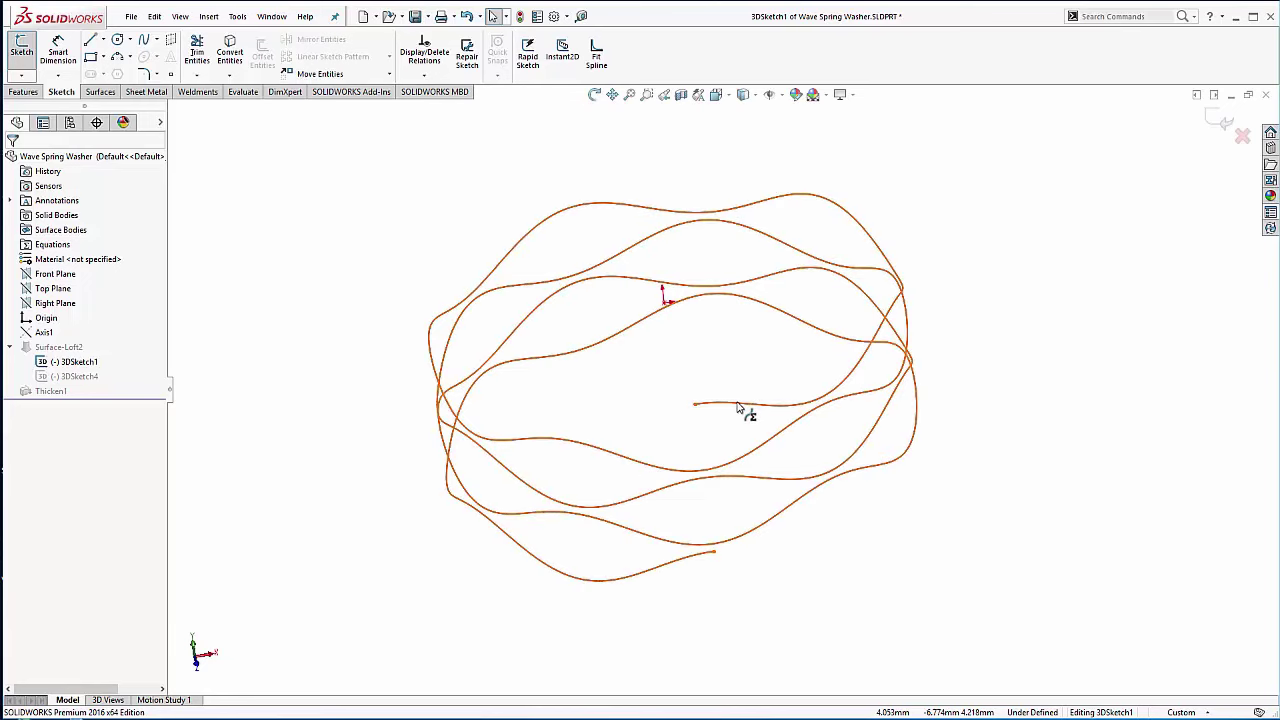
# Step: Open the wave curve's Equation Driven Curve parameters and examine its parametric equations against the curve's shape from several angles
pyautogui.click(155, 39)
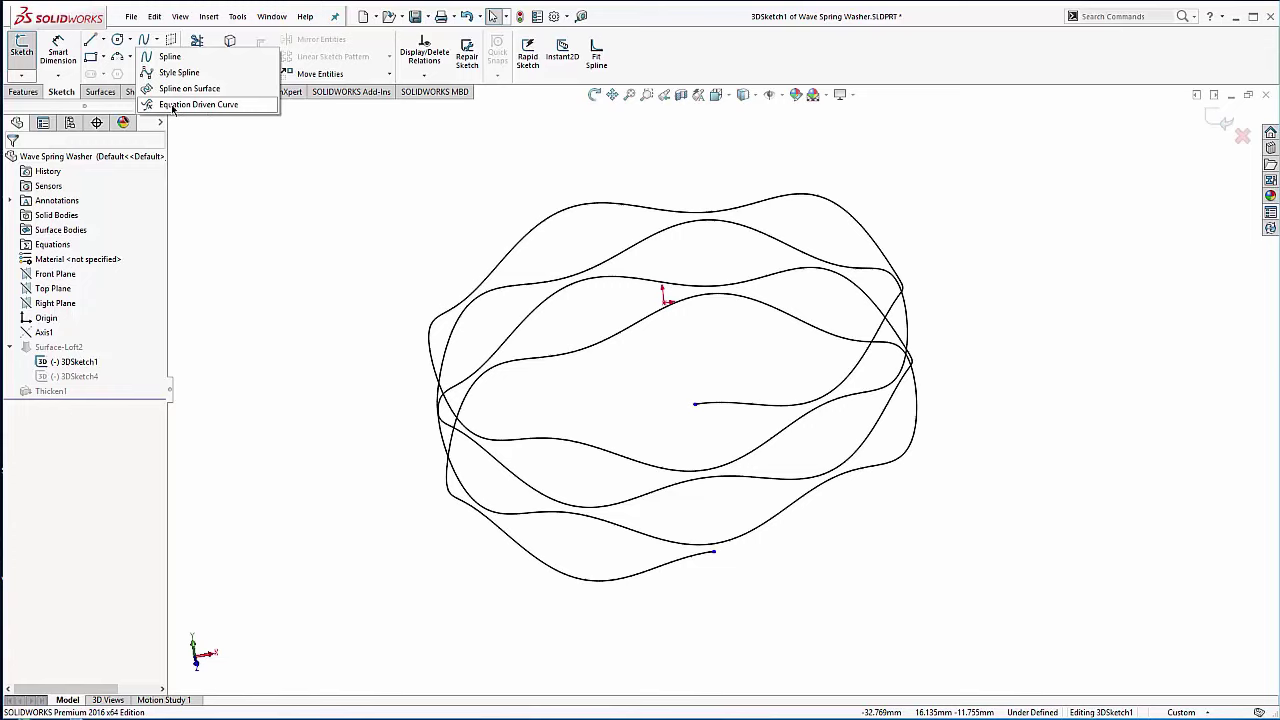
pyautogui.click(745, 370)
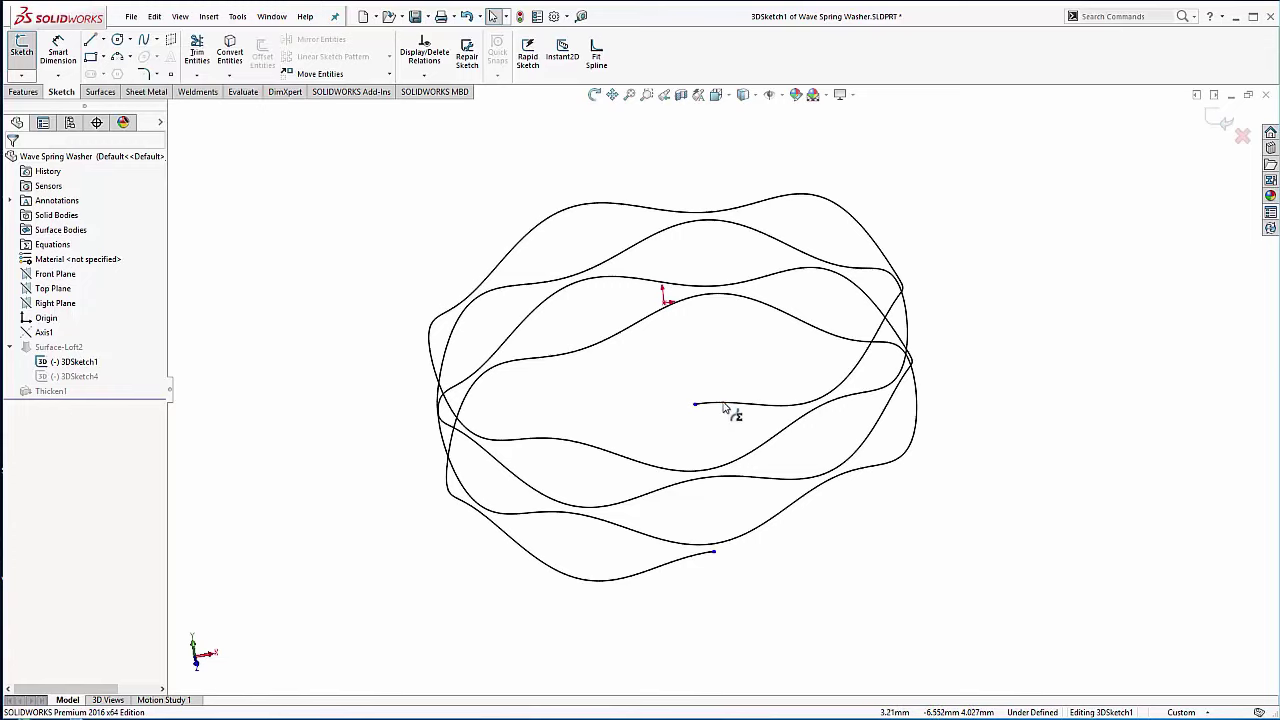
pyautogui.doubleClick(727, 406)
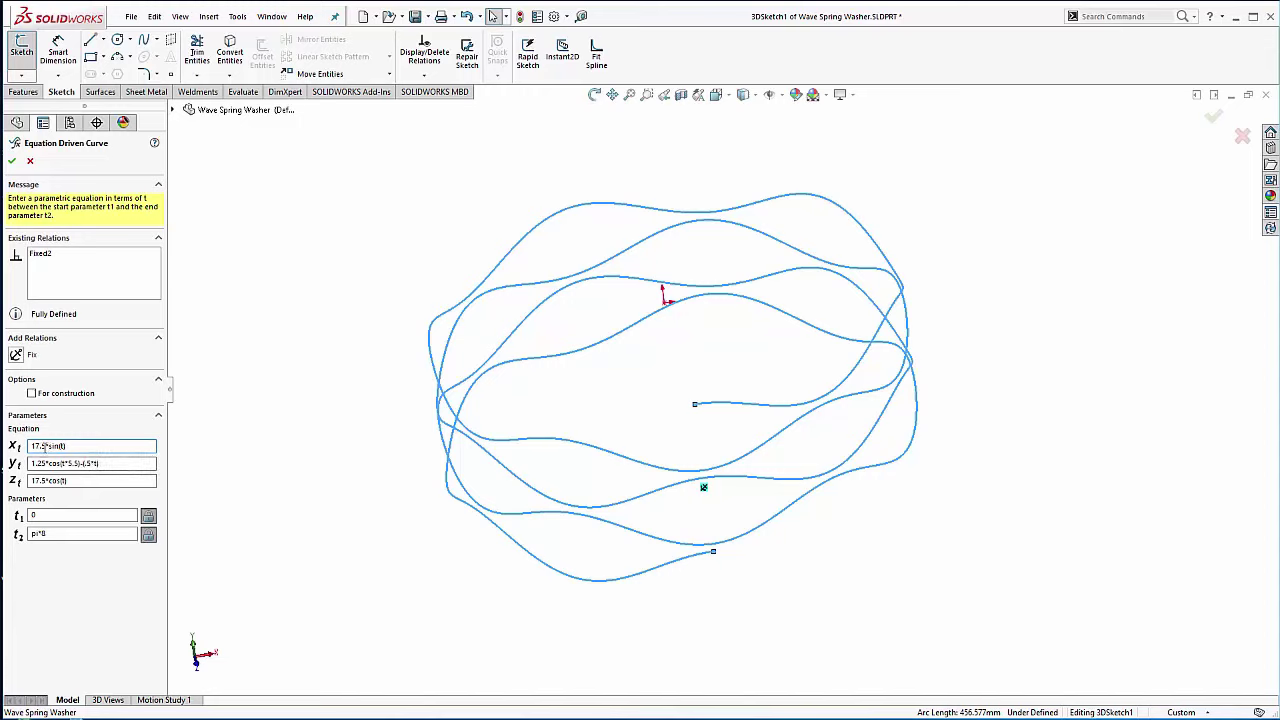
pyautogui.moveTo(598, 345); pyautogui.dragTo(621, 527, button='middle')
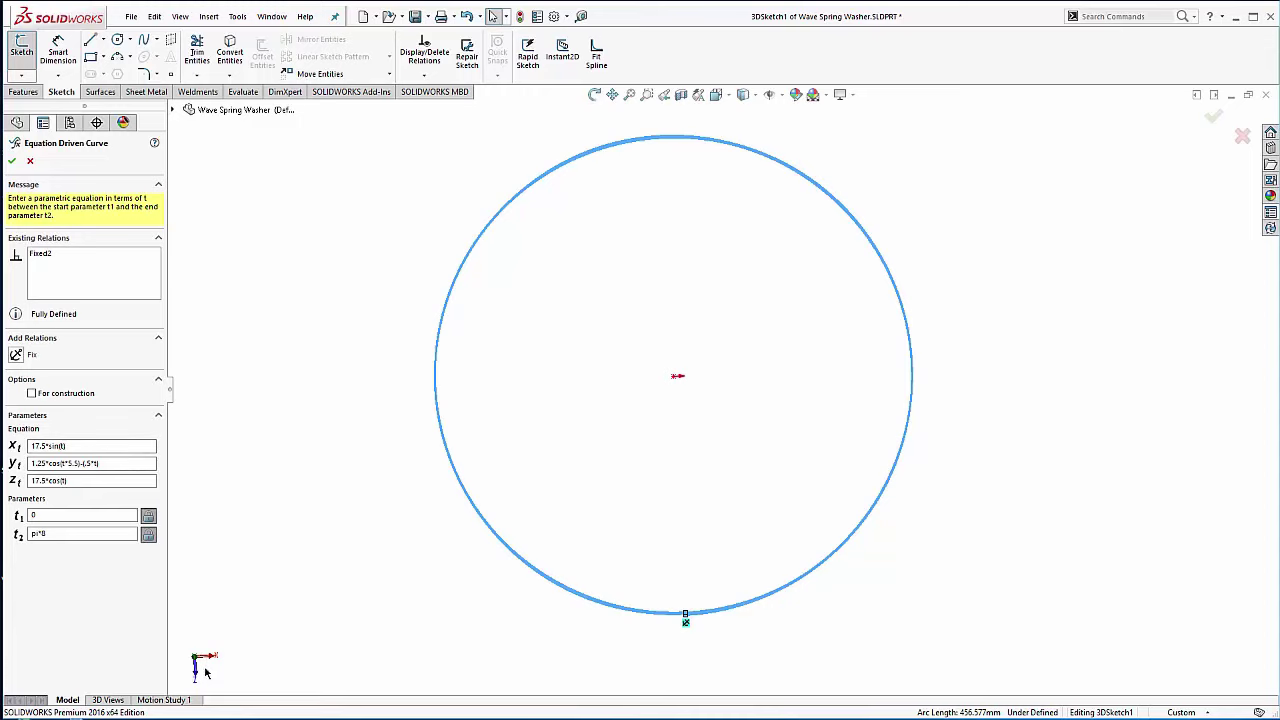
pyautogui.moveTo(629, 486)
pyautogui.mouseDown(button='middle')
pyautogui.moveTo(623, 260)
pyautogui.moveTo(703, 395)
pyautogui.mouseUp(button='middle')
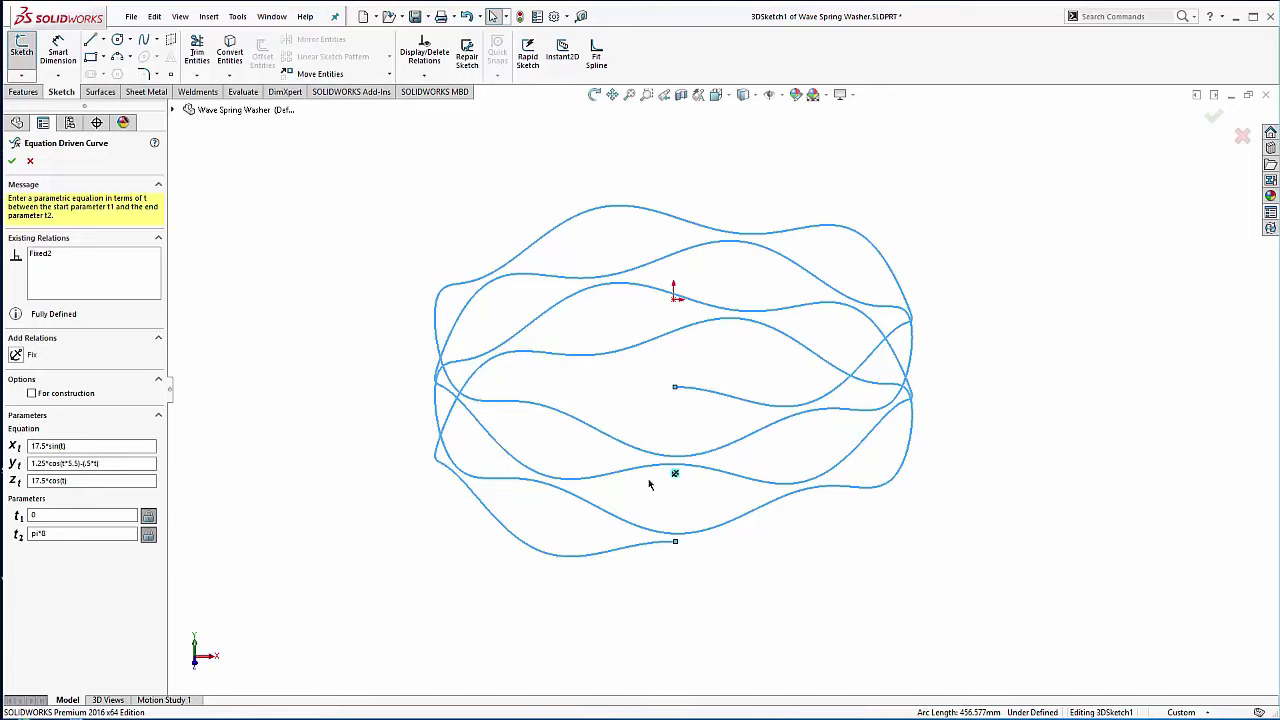
pyautogui.click(676, 496)
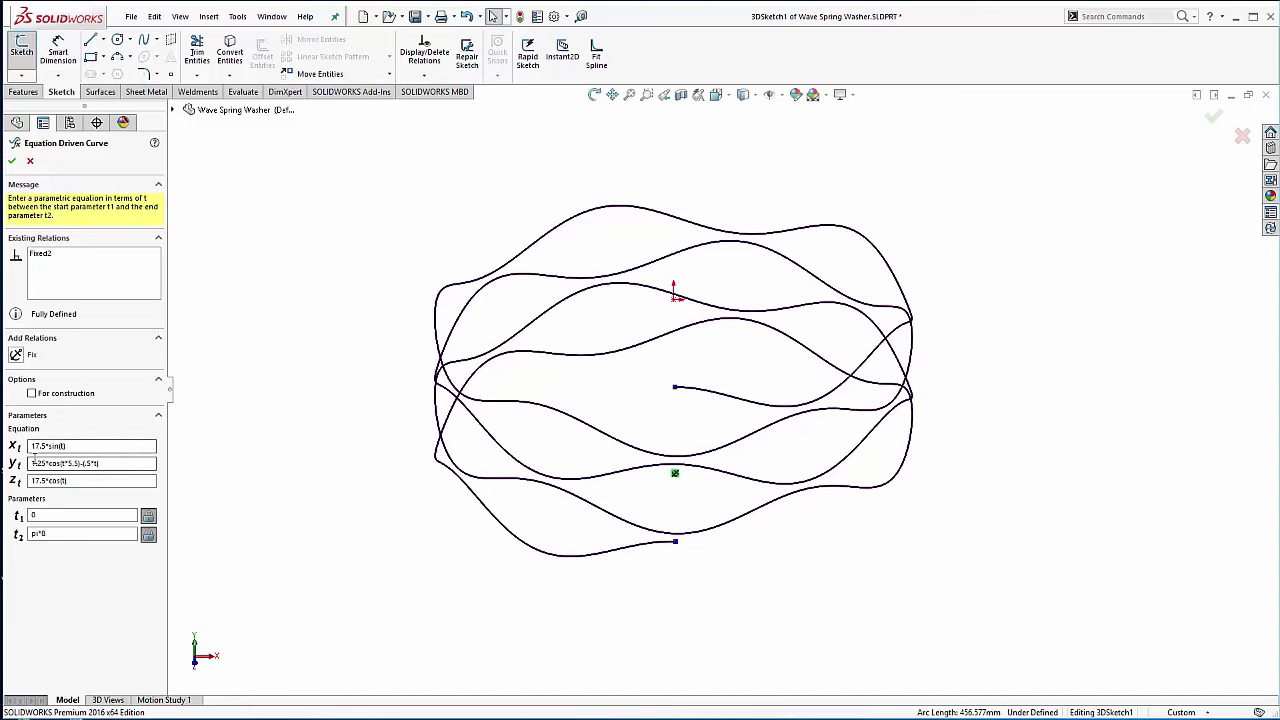
# Step: Highlight the linear -(.5*t) term in the wave curve's y equation and exit 3DSketch1, discarding its changes
pyautogui.click(80, 463)
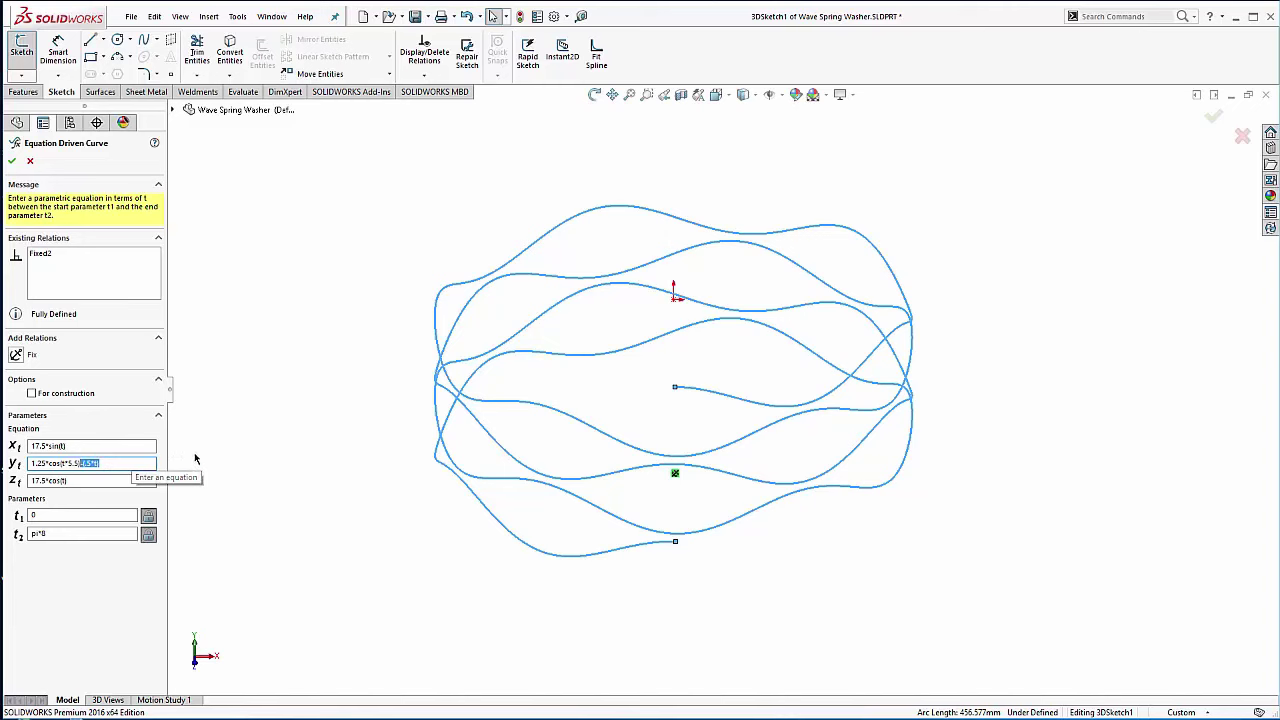
pyautogui.press('Return')
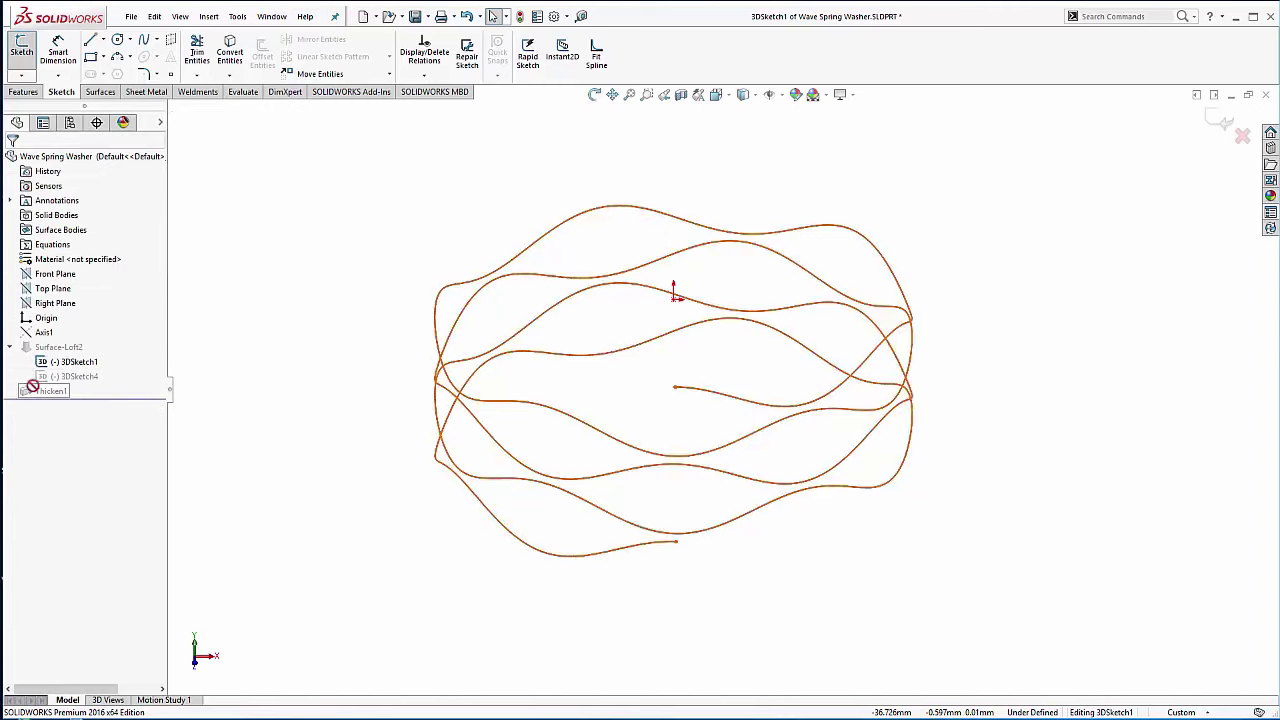
pyautogui.click(1241, 135)
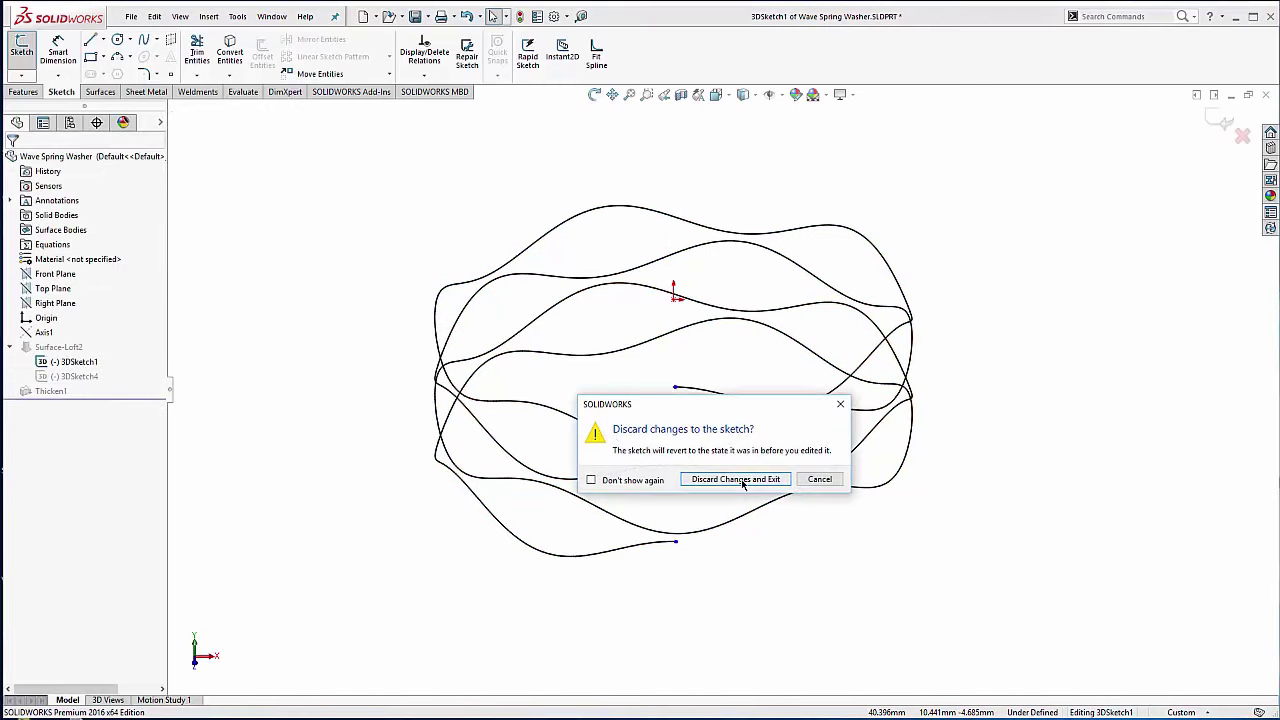
pyautogui.click(688, 484)
# Step: Open the Surface-Loft2 feature definition, examine the lofted surface between its two 3D sketch profiles from several angles, and cancel the edit
pyautogui.click(72, 362)
pyautogui.keyDown('ctrl'); pyautogui.click(74, 376); pyautogui.keyUp('ctrl')
pyautogui.rightClick(44, 350)
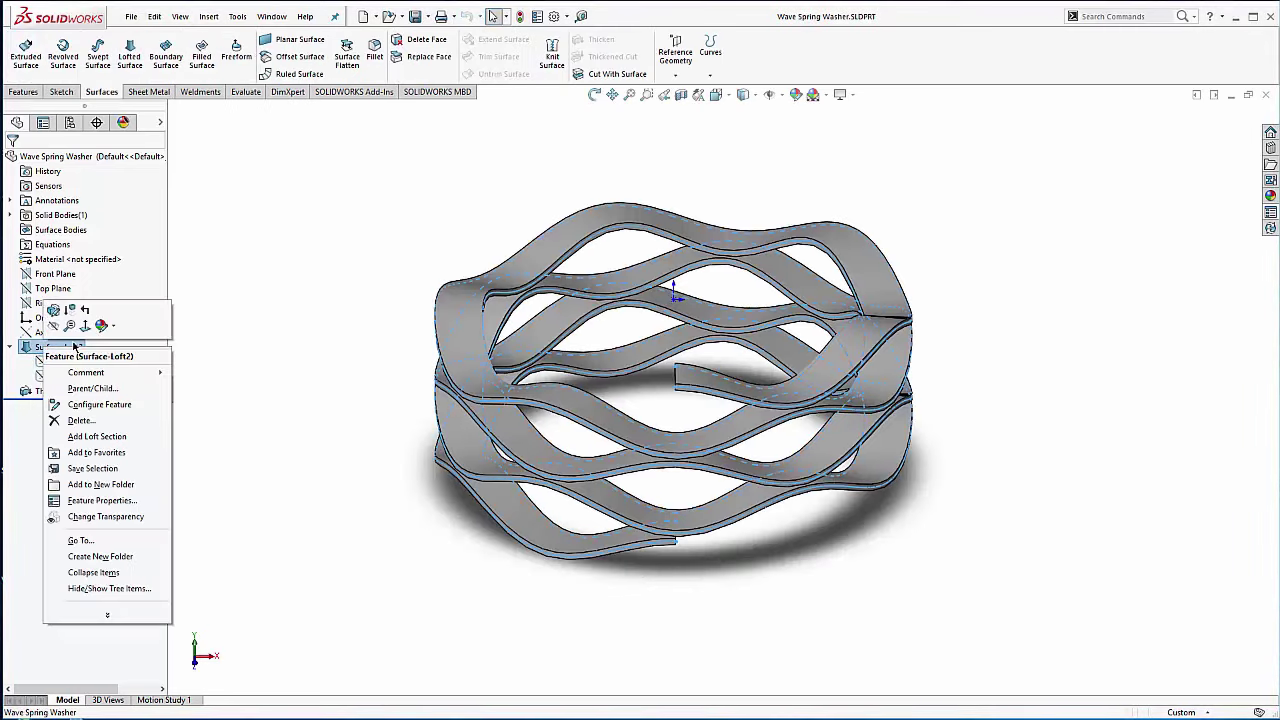
pyautogui.click(350, 287)
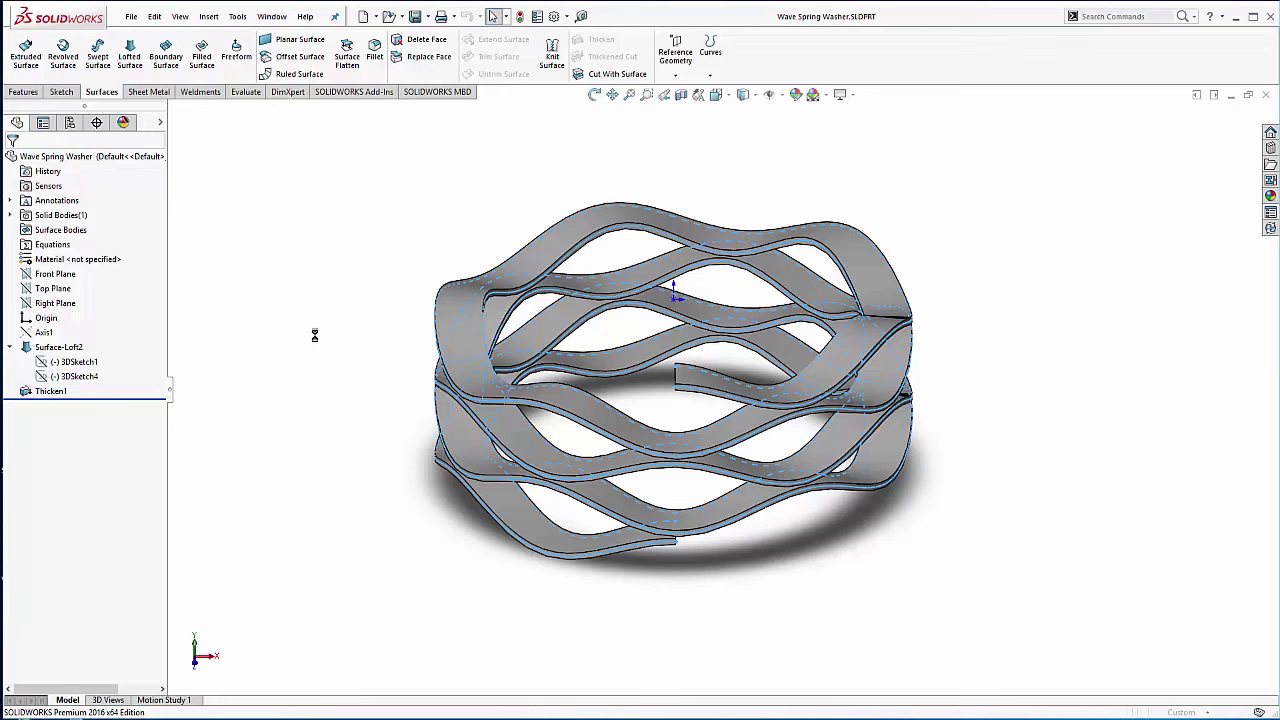
pyautogui.moveTo(666, 371); pyautogui.dragTo(782, 503, button='middle')
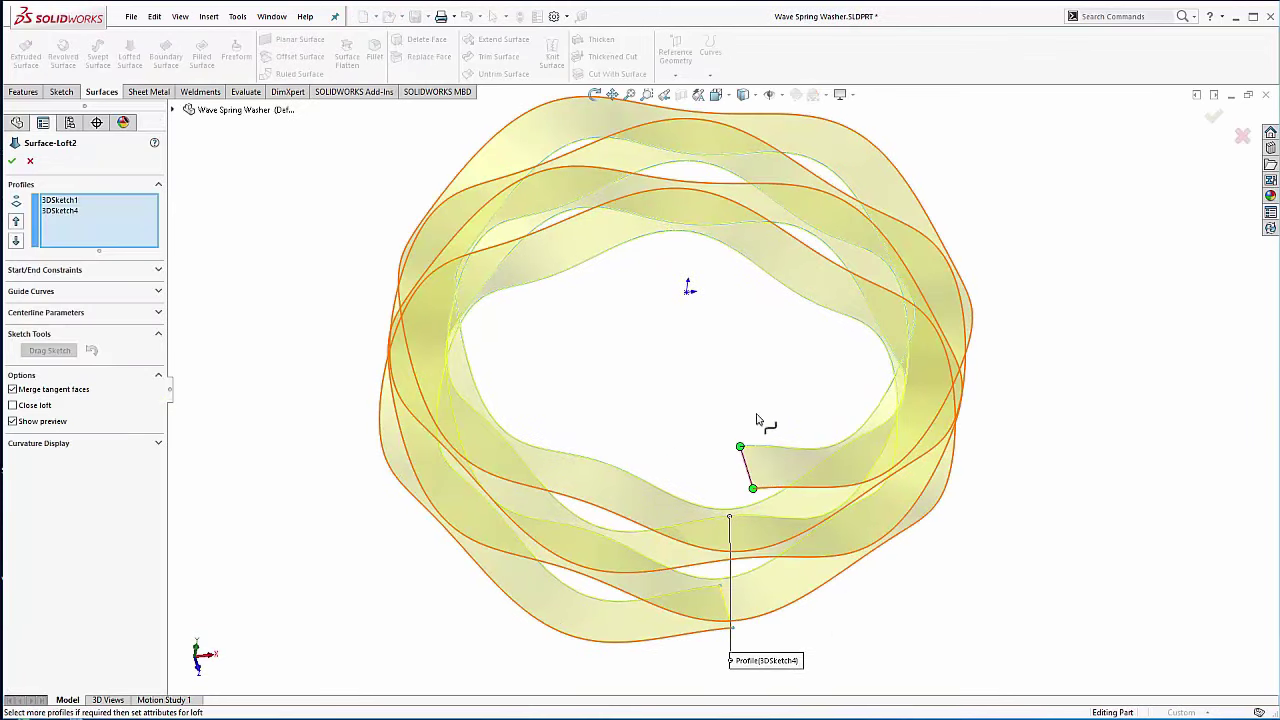
pyautogui.moveTo(622, 302); pyautogui.dragTo(591, 432, button='middle')
pyautogui.moveTo(597, 441); pyautogui.dragTo(600, 441, button='middle')
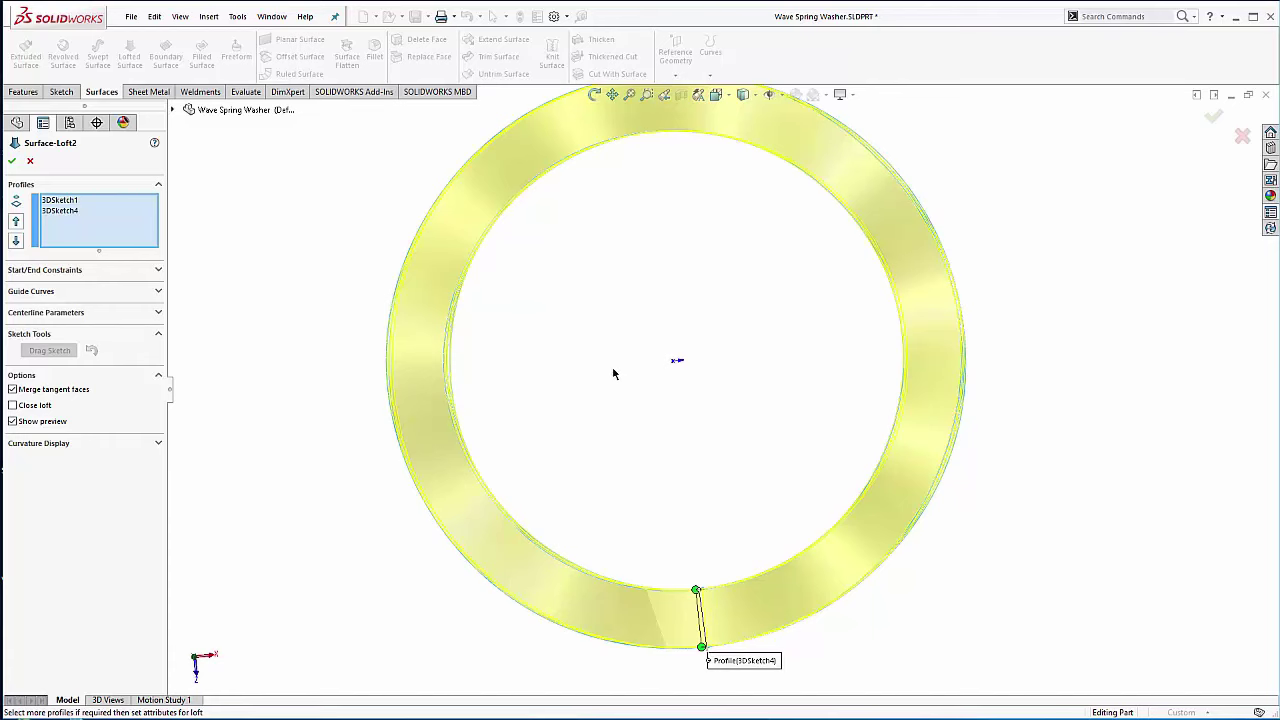
pyautogui.moveTo(525, 265); pyautogui.dragTo(589, 129, button='middle')
pyautogui.moveTo(640, 326); pyautogui.dragTo(657, 249, button='middle')
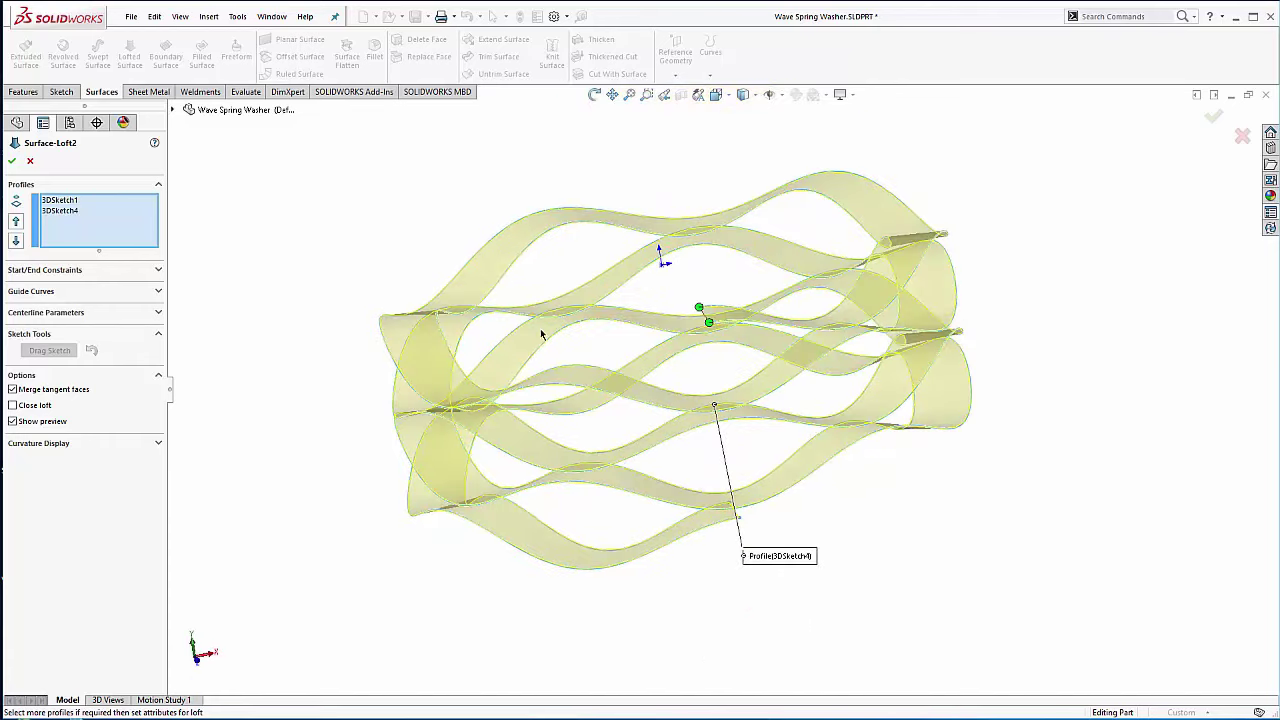
pyautogui.moveTo(540, 330); pyautogui.dragTo(563, 363, button='middle')
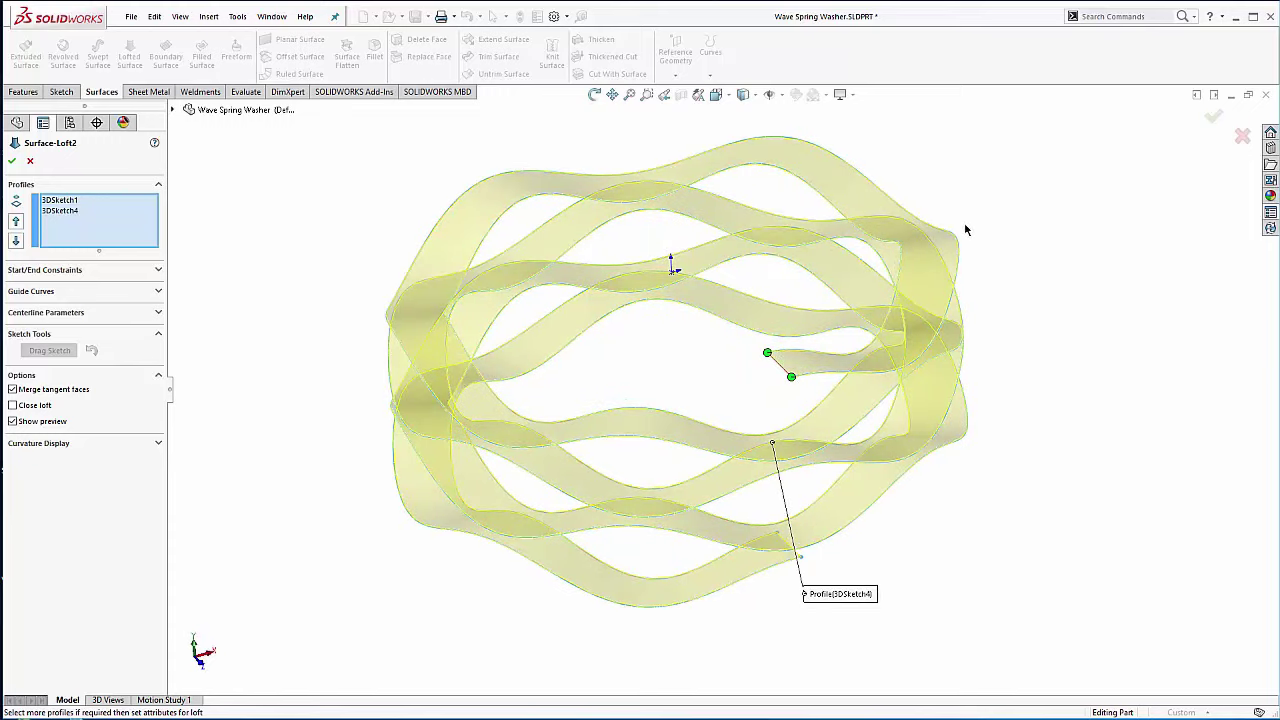
pyautogui.click(30, 162)
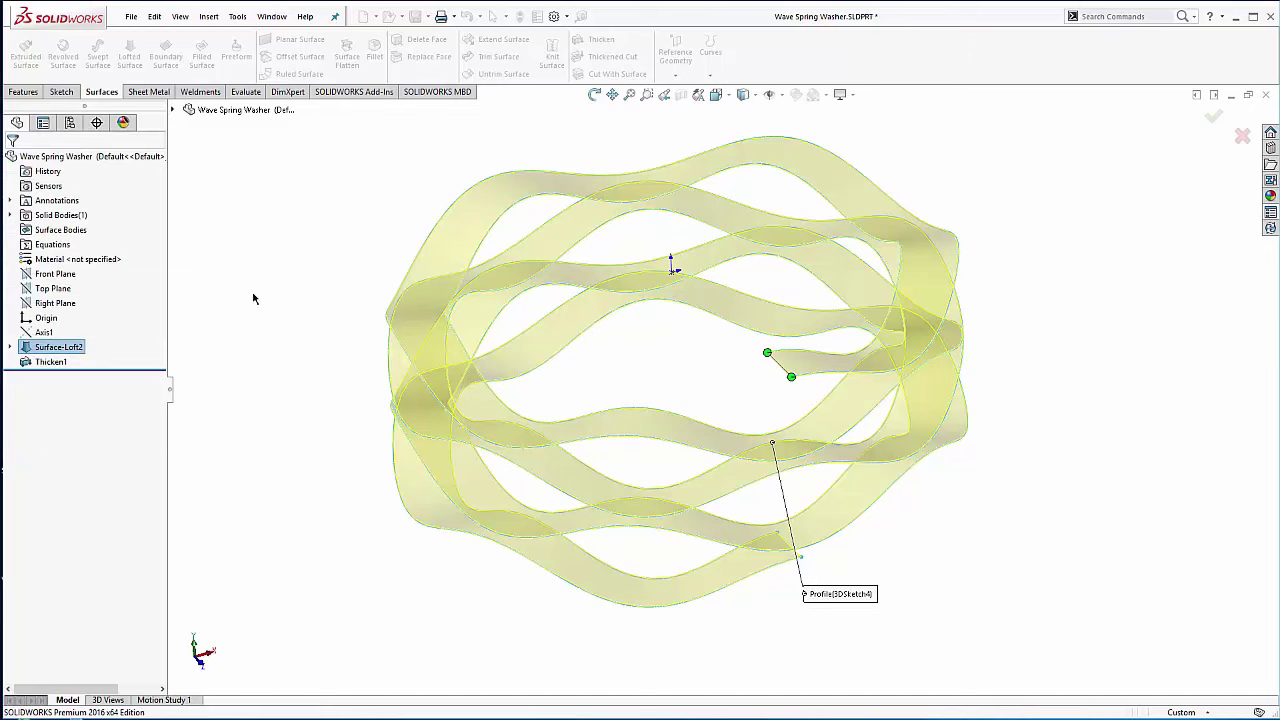
# Step: Open the Thicken1 feature definition, check its thickness settings against the side of the washer, and cancel the edit
pyautogui.rightClick(33, 362)
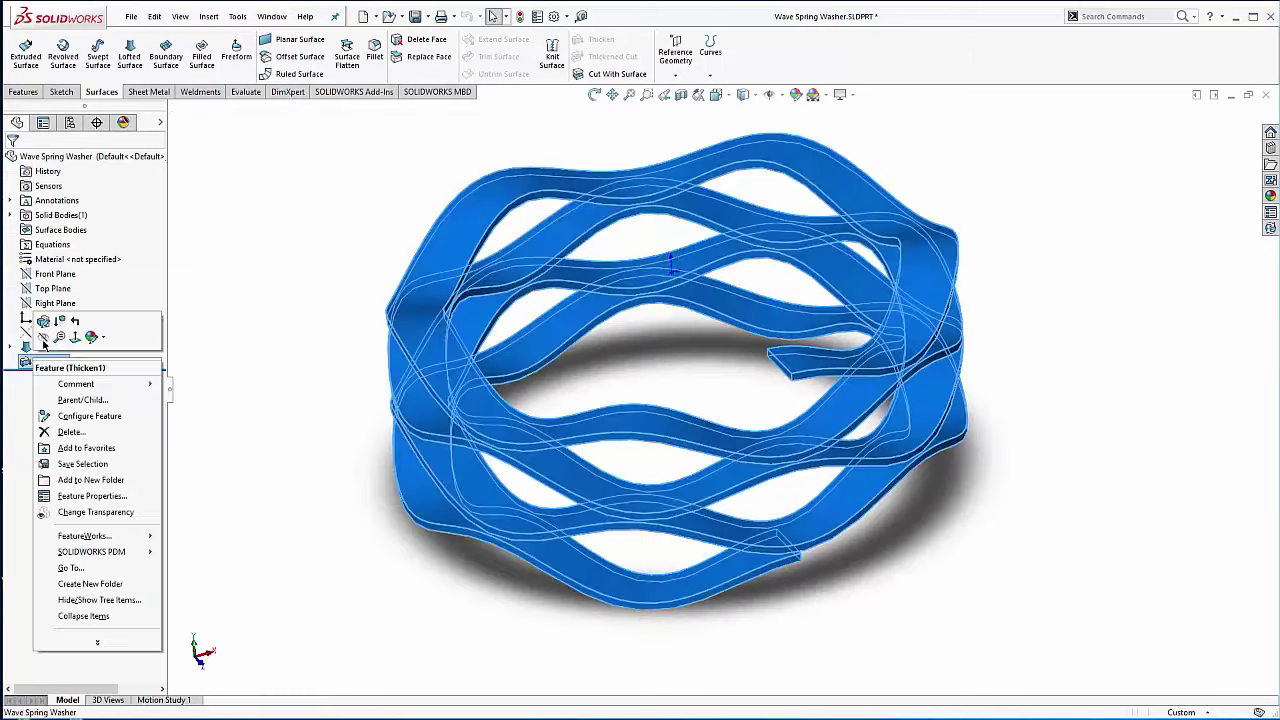
pyautogui.click(48, 322)
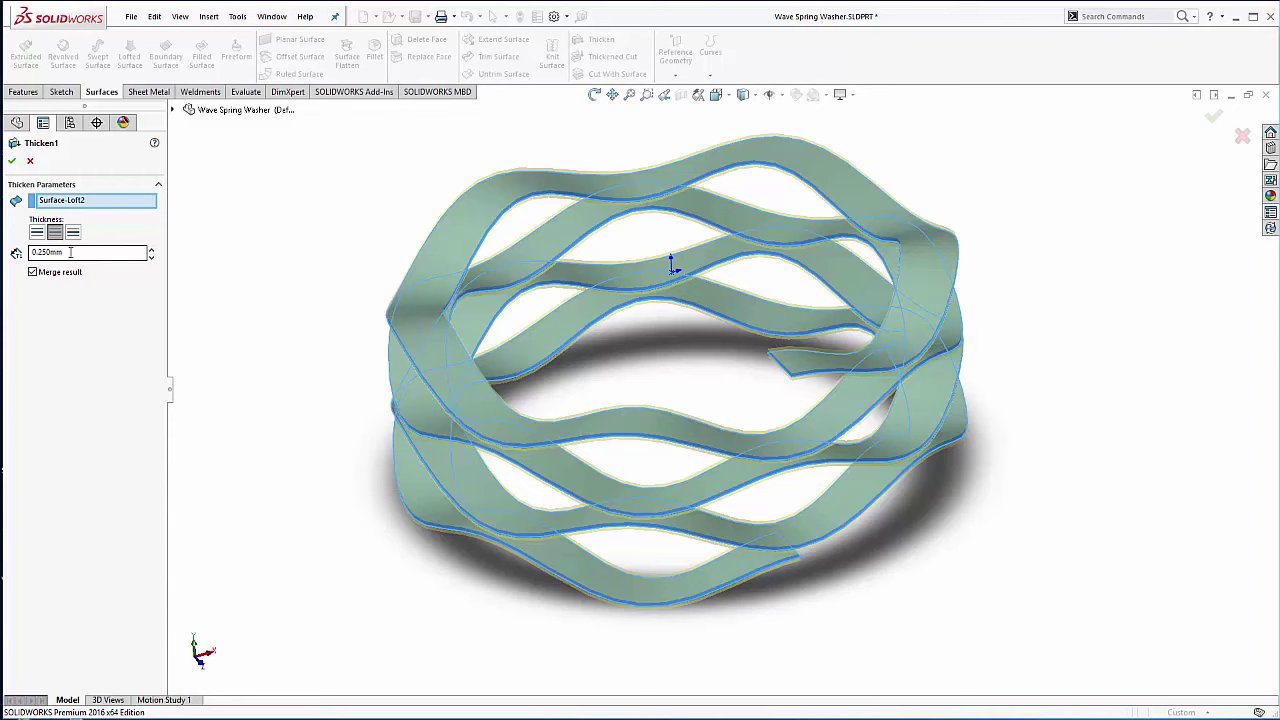
pyautogui.moveTo(530, 322); pyautogui.dragTo(797, 298, button='middle')
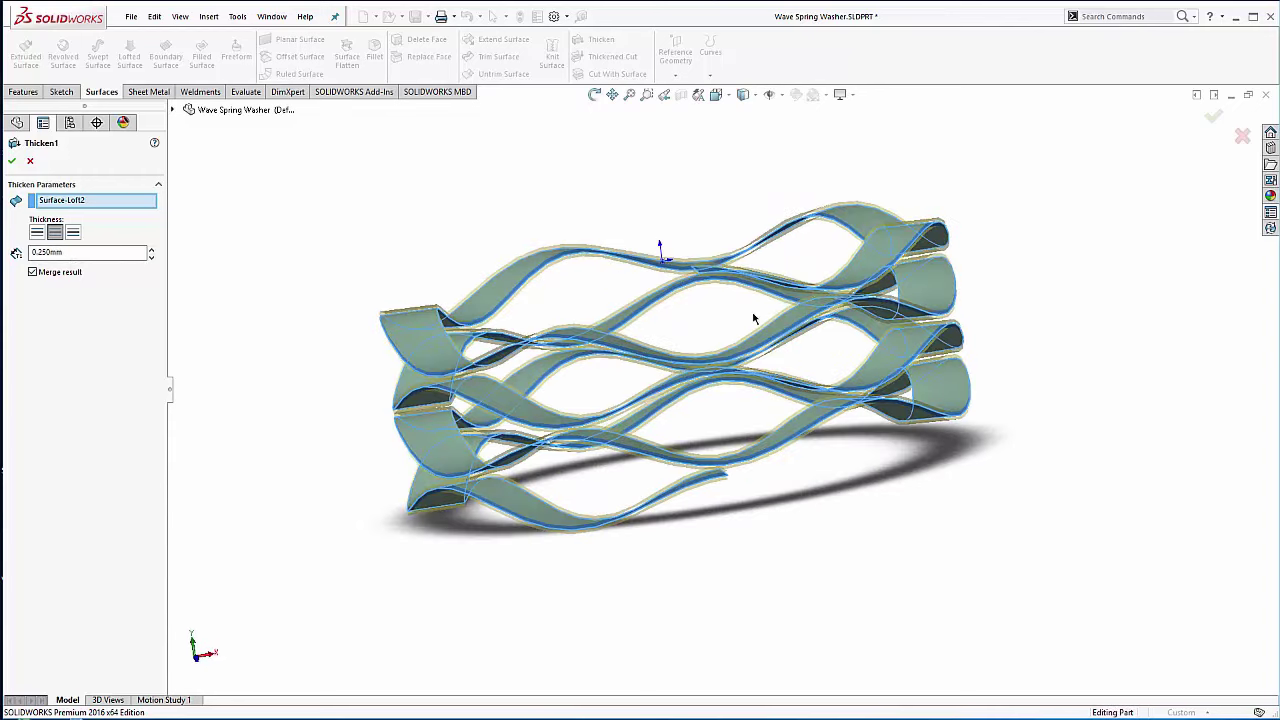
pyautogui.click(30, 161)
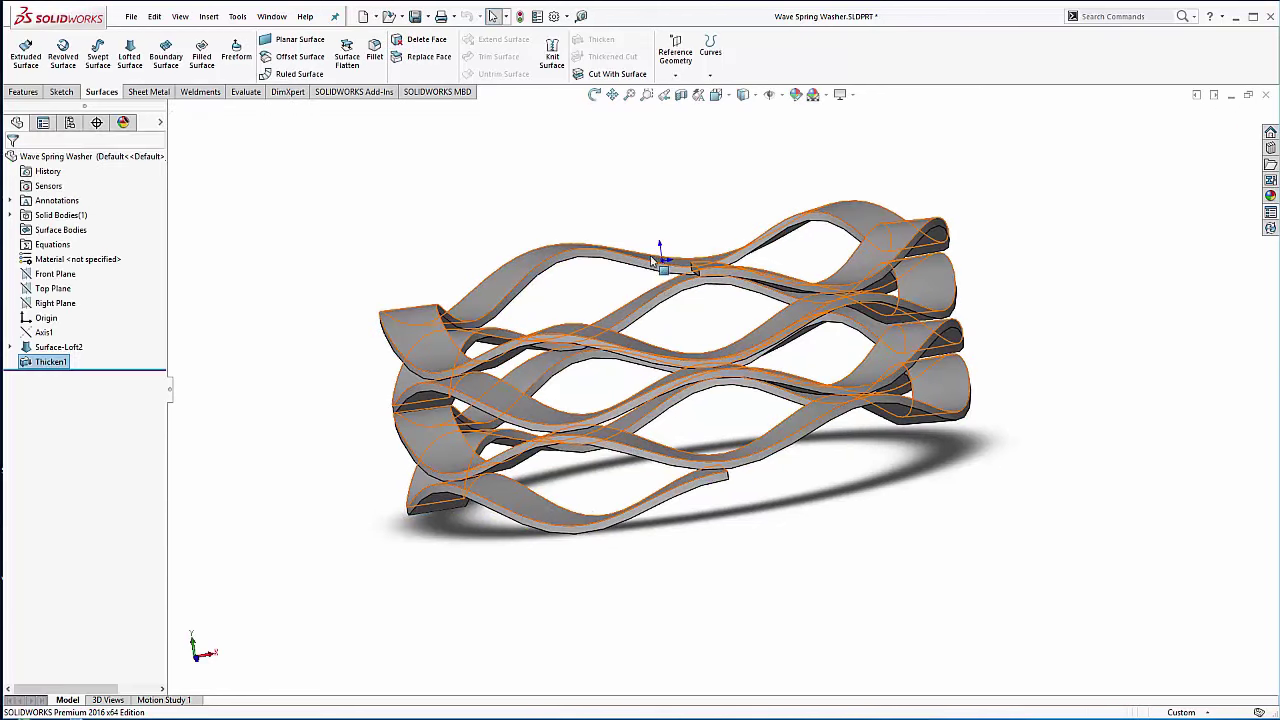
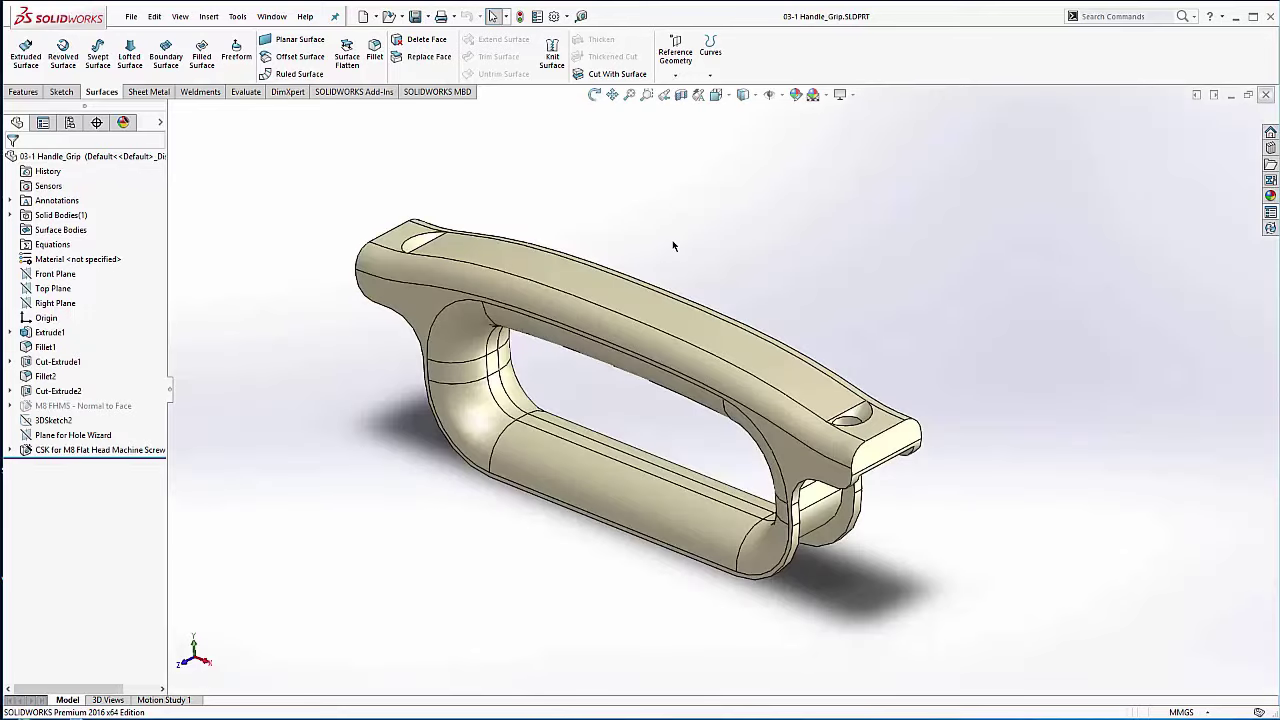
# Step: Roll the model back to just after the M8 FHMS - Normal to Face feature and unsuppress that hole feature
pyautogui.moveTo(500, 392); pyautogui.dragTo(520, 335, button='middle')
pyautogui.scroll(-1, 346, 346)
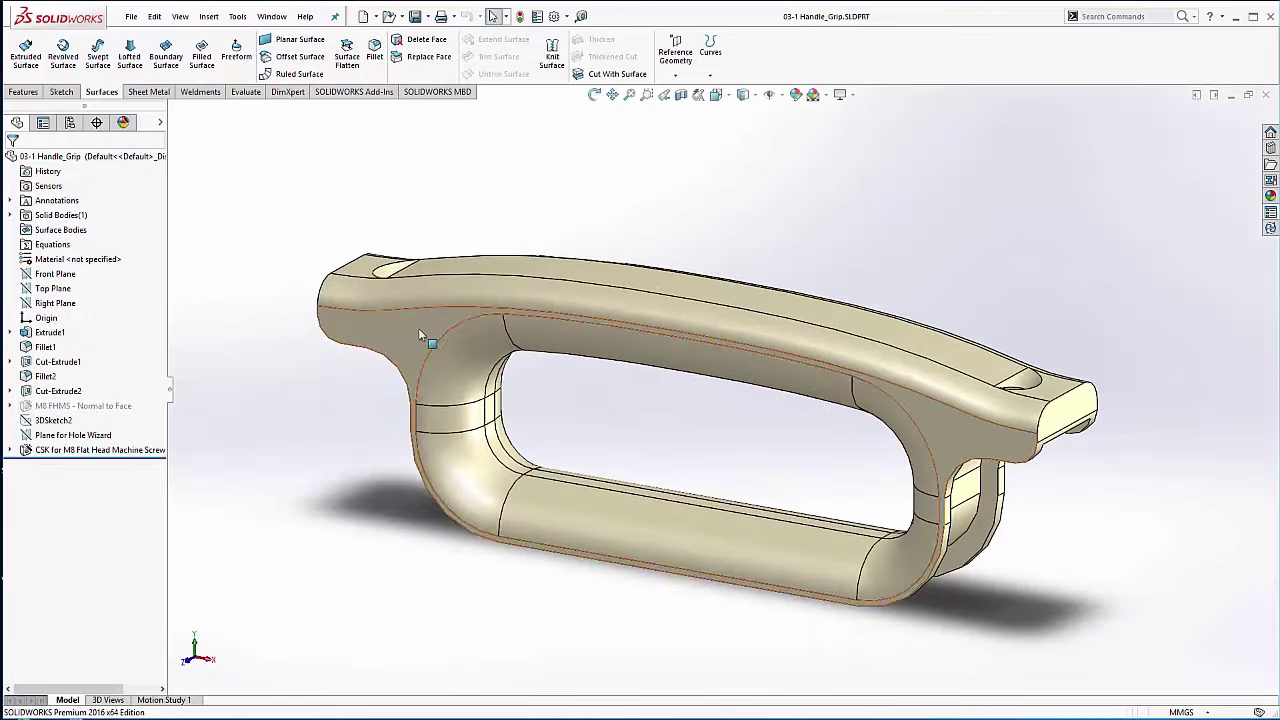
pyautogui.scroll(-1, 421, 304)
pyautogui.moveTo(421, 304); pyautogui.dragTo(165, 357, button='middle')
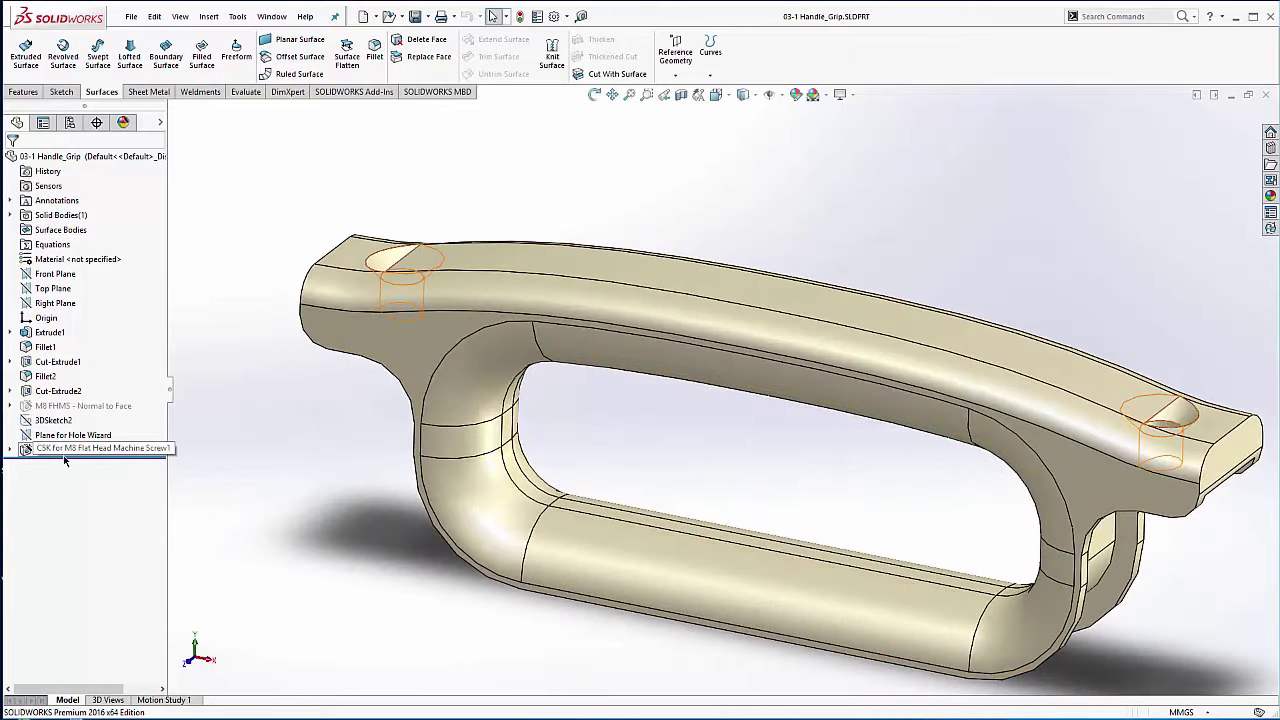
pyautogui.moveTo(64, 457)
pyautogui.mouseDown()
pyautogui.moveTo(80, 370)
pyautogui.moveTo(82, 413)
pyautogui.moveTo(66, 405)
pyautogui.mouseUp()
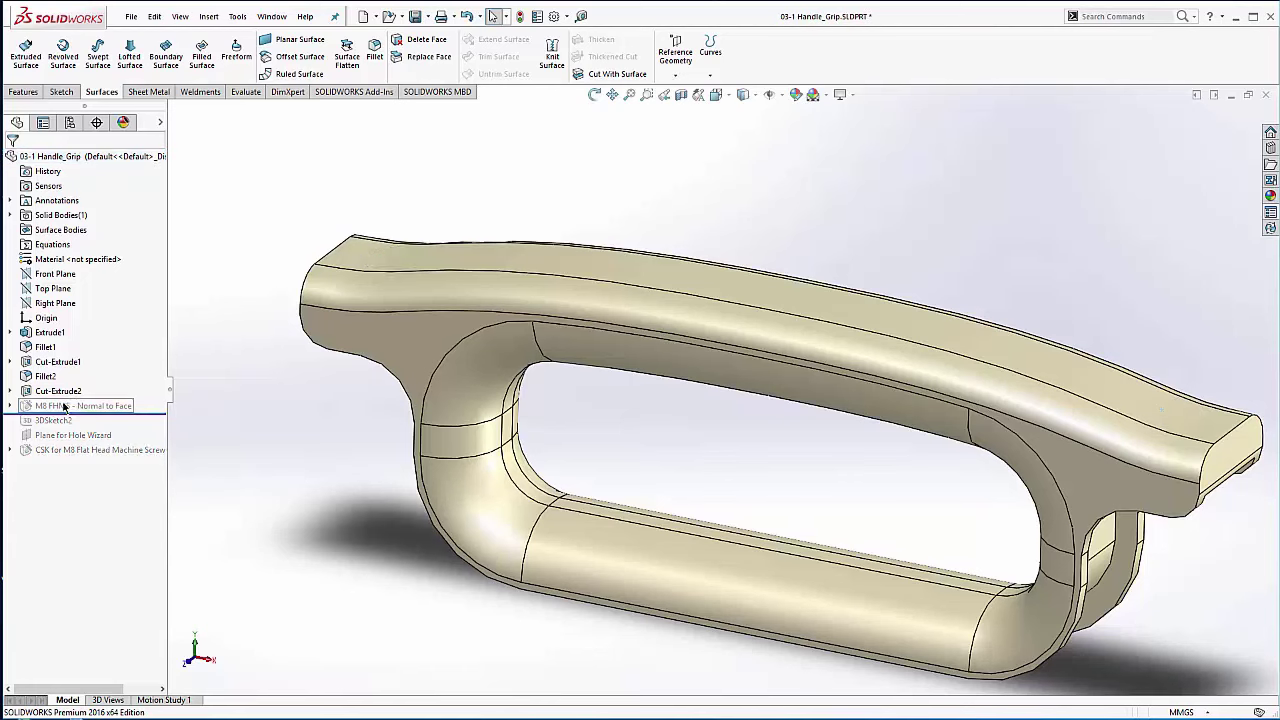
pyautogui.rightClick(64, 405)
pyautogui.click(93, 366)
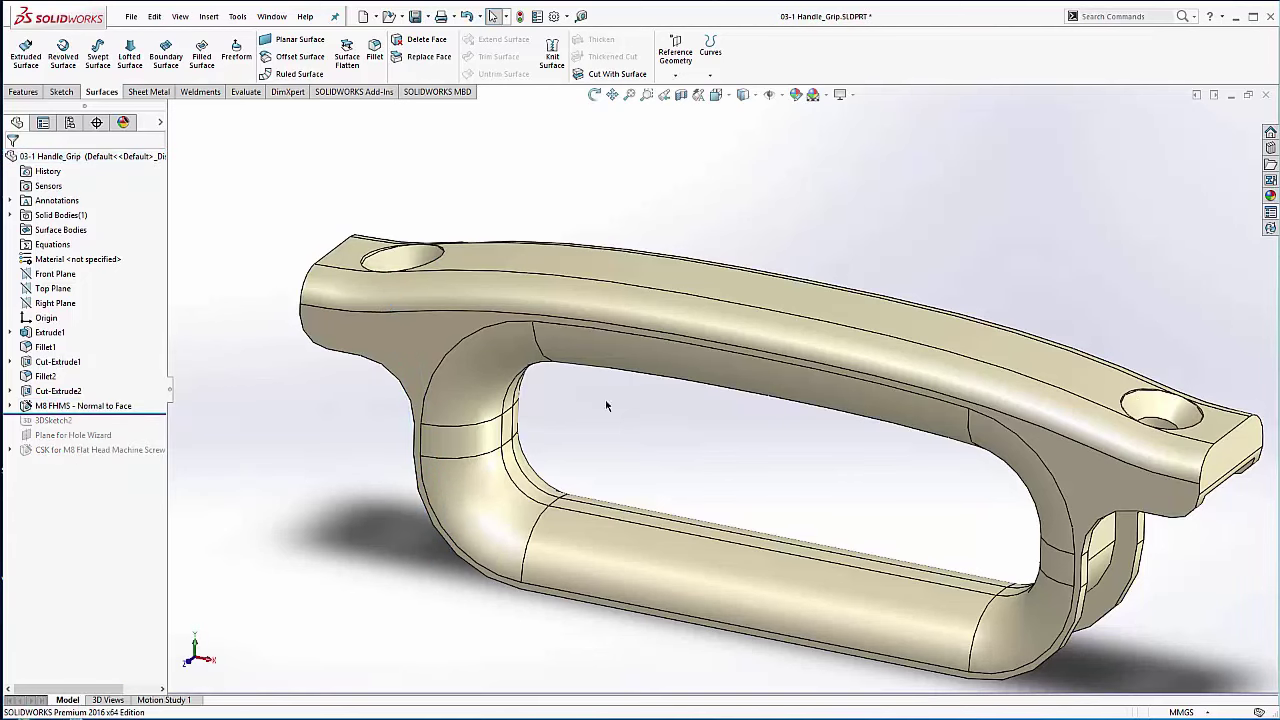
pyautogui.scroll(2, 834, 410)
pyautogui.moveTo(811, 360); pyautogui.dragTo(780, 368, button='middle')
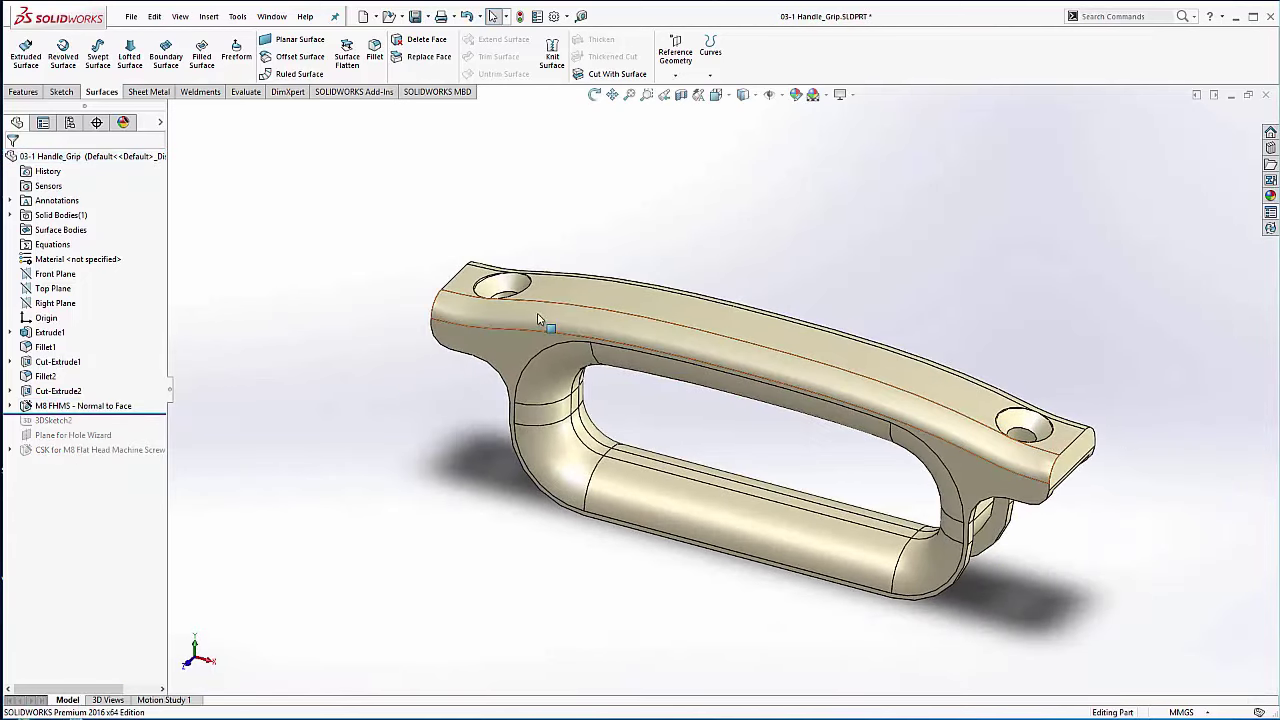
pyautogui.moveTo(541, 319); pyautogui.dragTo(520, 337, button='middle')
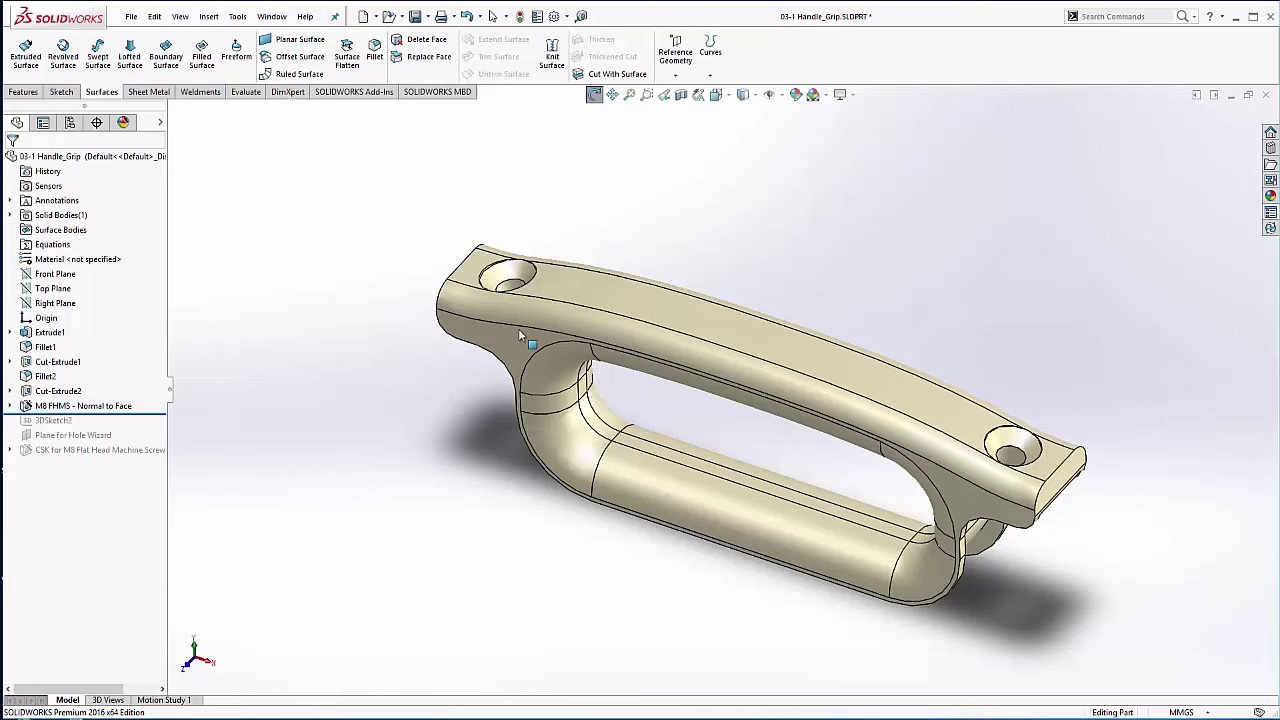
# Step: Try to position several M7 screw-clearance through-all holes on the handle's curved upper, side and inner faces with the Hole Wizard
pyautogui.click(23, 92)
pyautogui.click(241, 52)
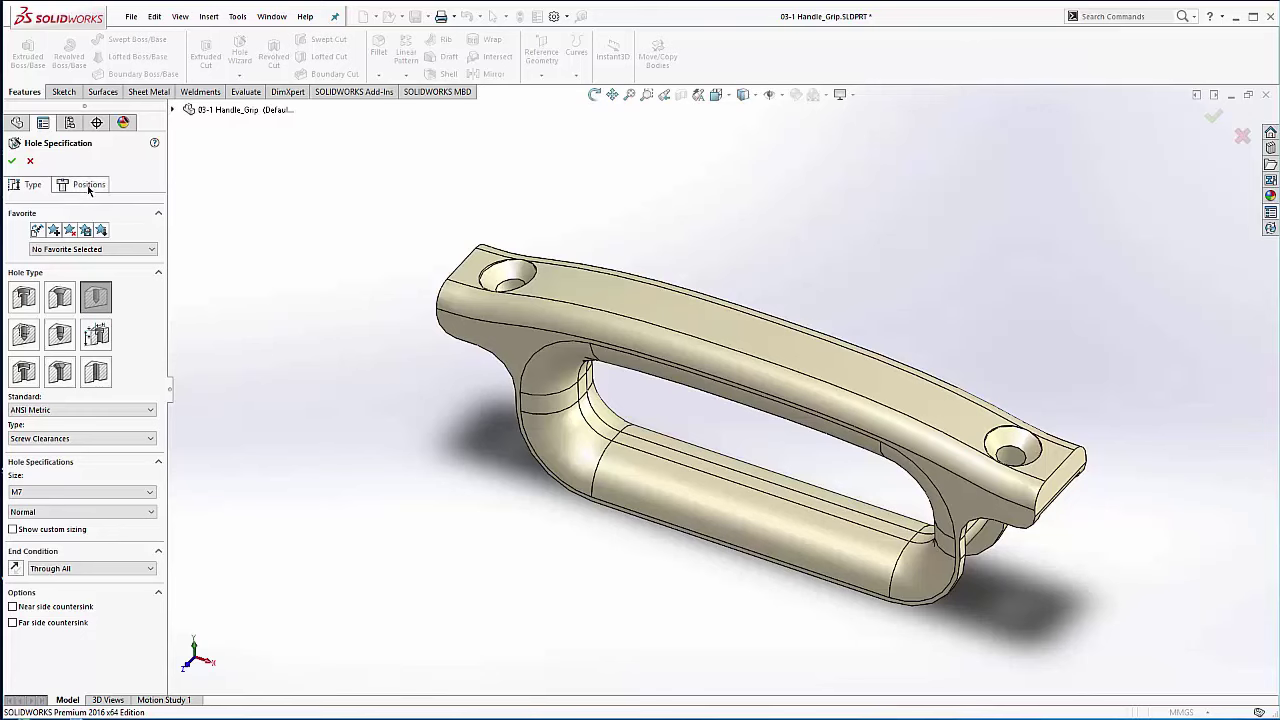
pyautogui.click(88, 189)
pyautogui.click(82, 301)
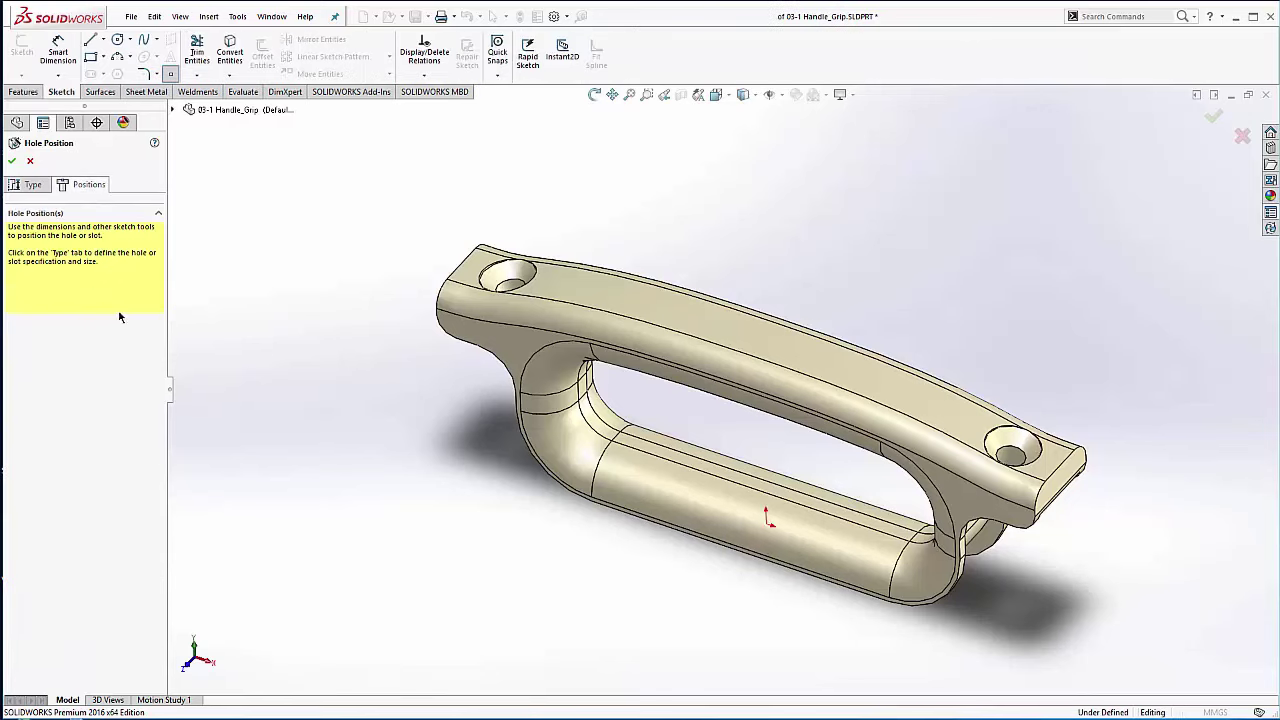
pyautogui.click(620, 297)
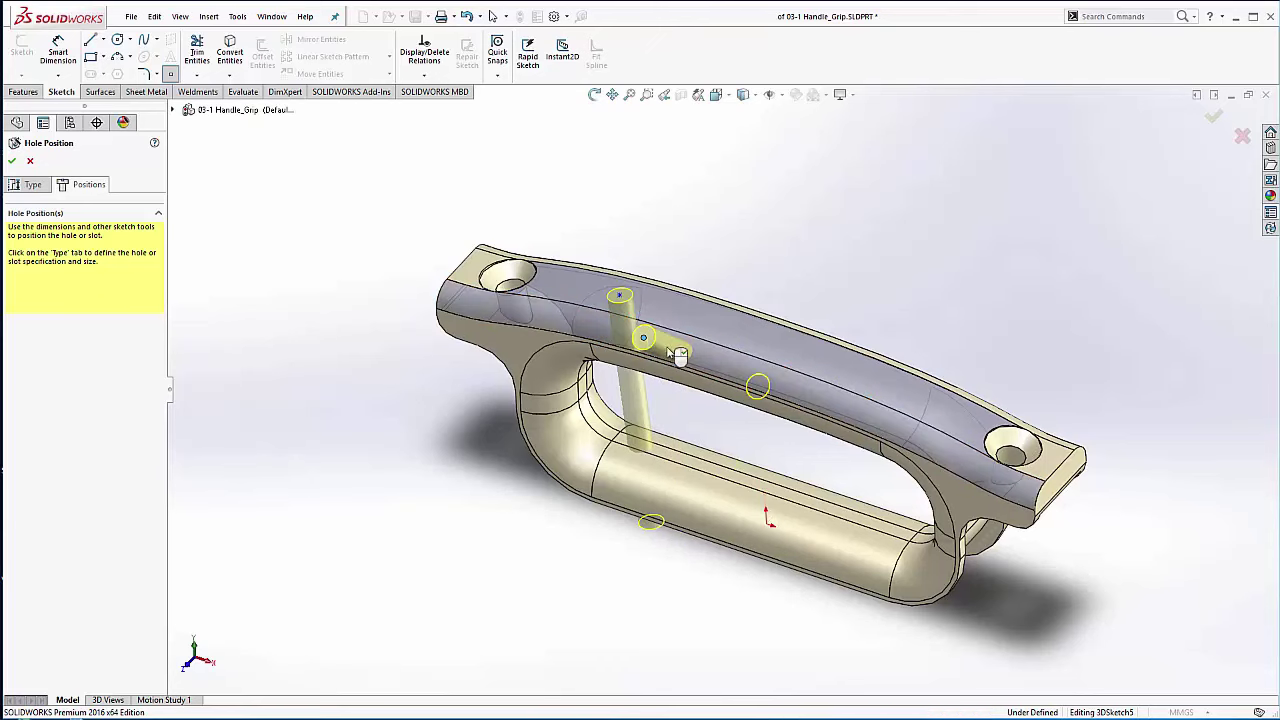
pyautogui.click(851, 413)
pyautogui.moveTo(848, 422); pyautogui.dragTo(793, 368, button='middle')
pyautogui.click(759, 371)
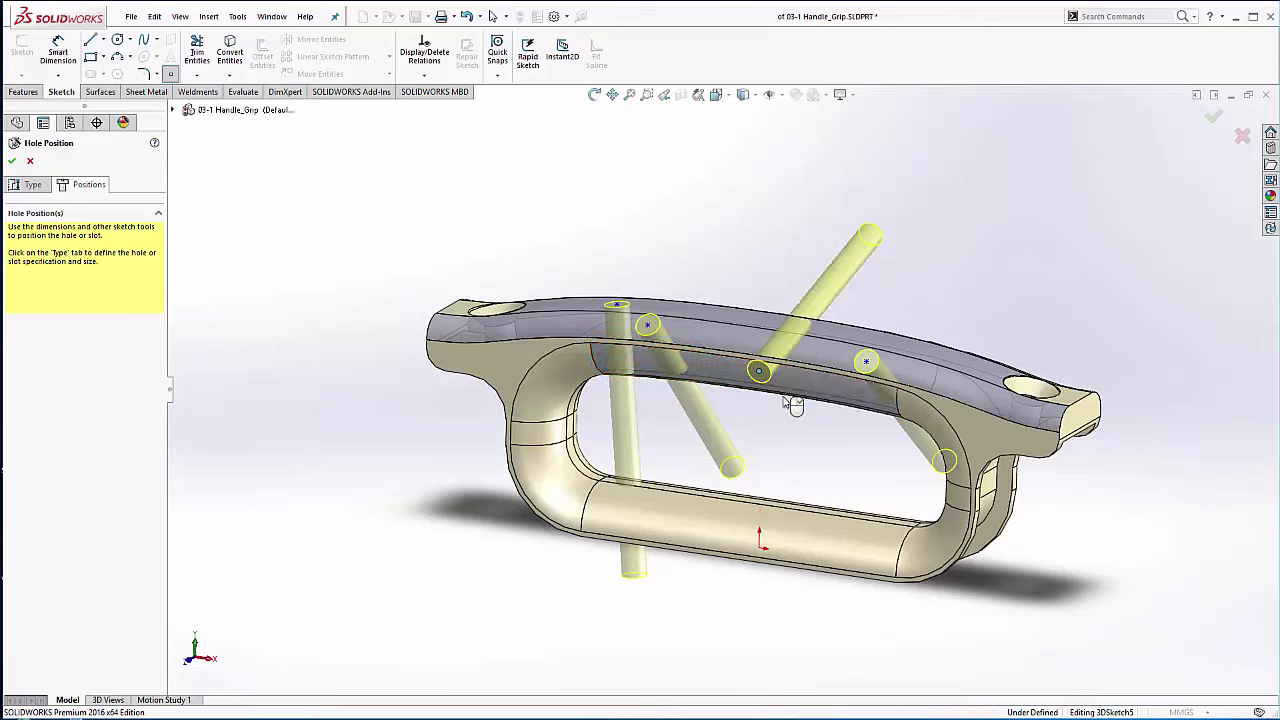
pyautogui.click(800, 384)
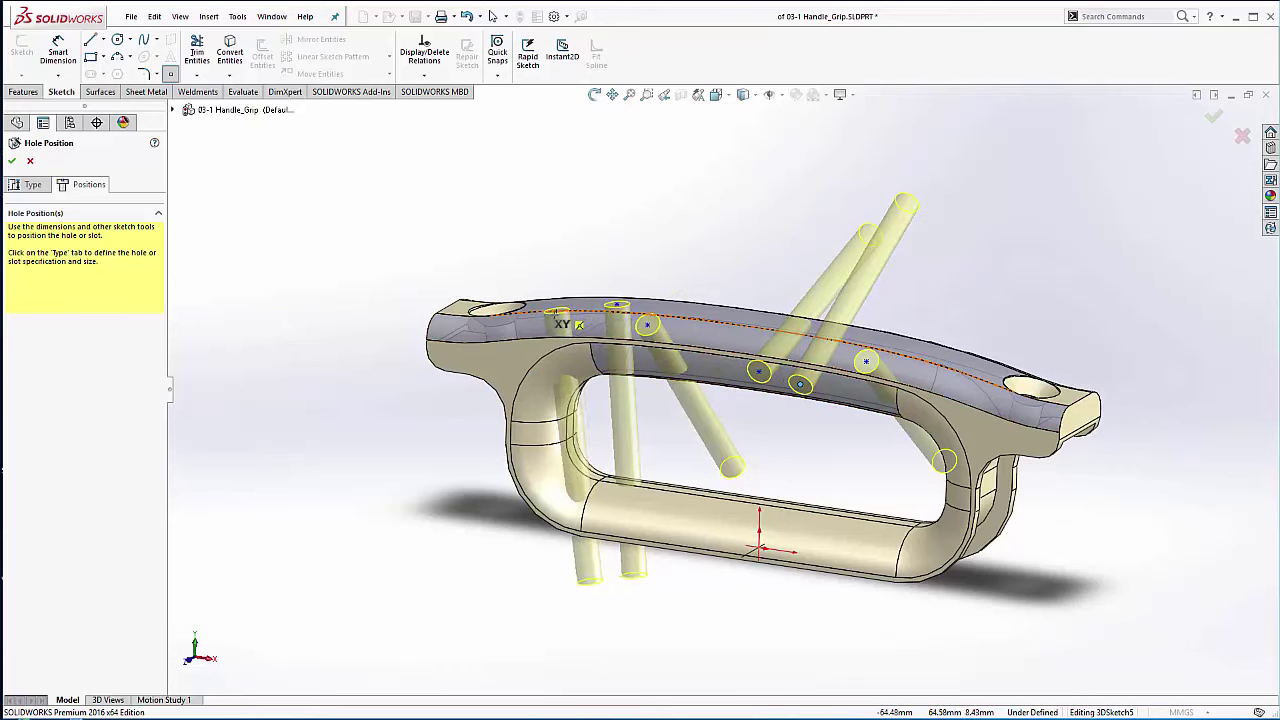
pyautogui.scroll(-5, 555, 316)
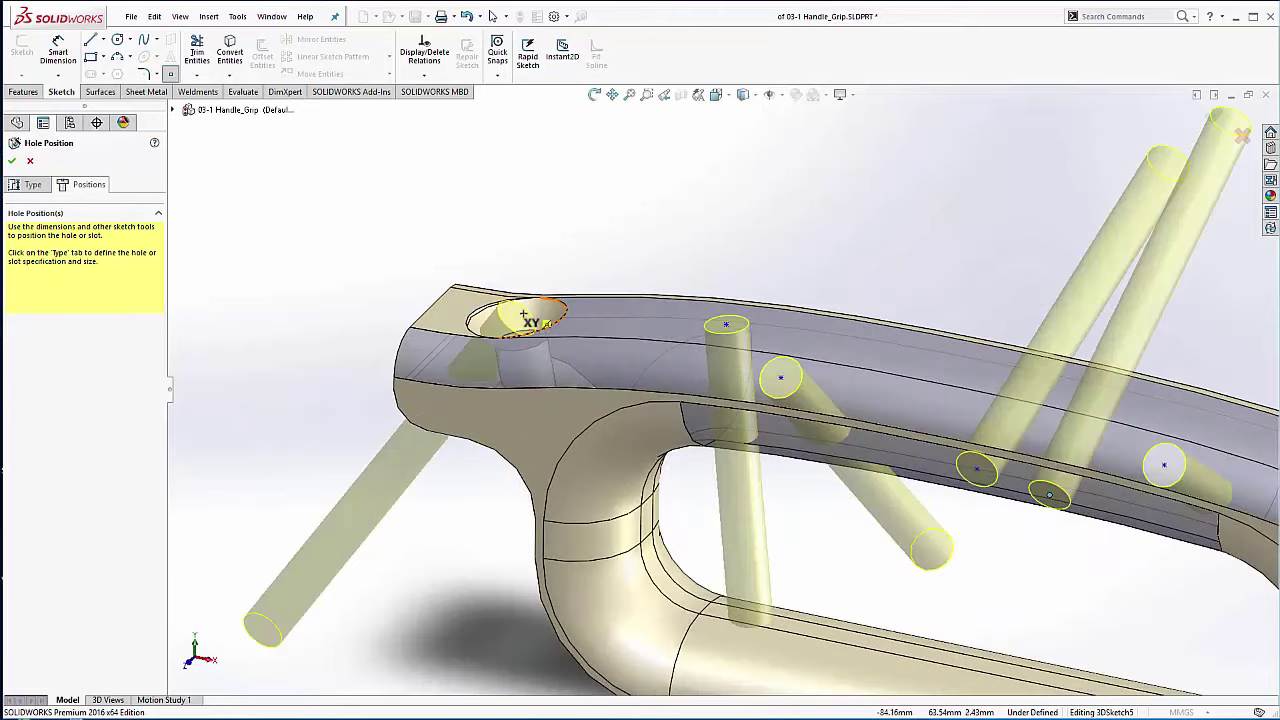
pyautogui.moveTo(523, 313); pyautogui.dragTo(799, 290, button='middle')
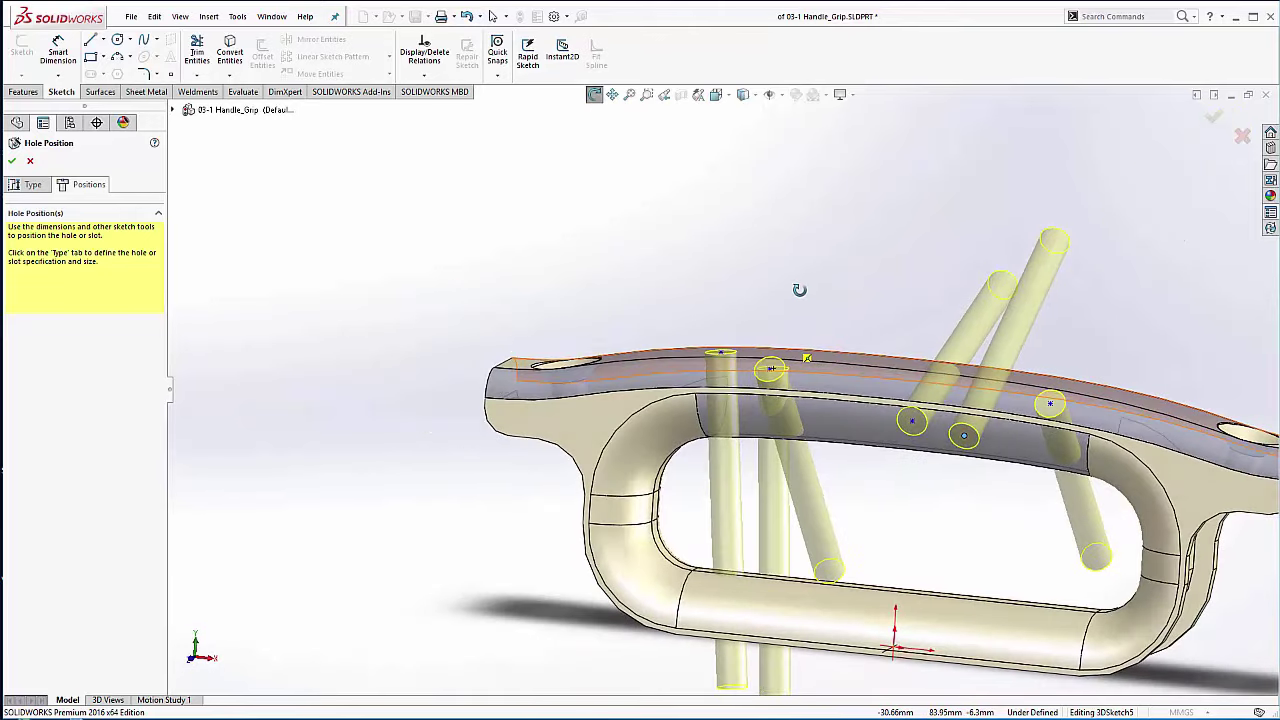
pyautogui.click(32, 162)
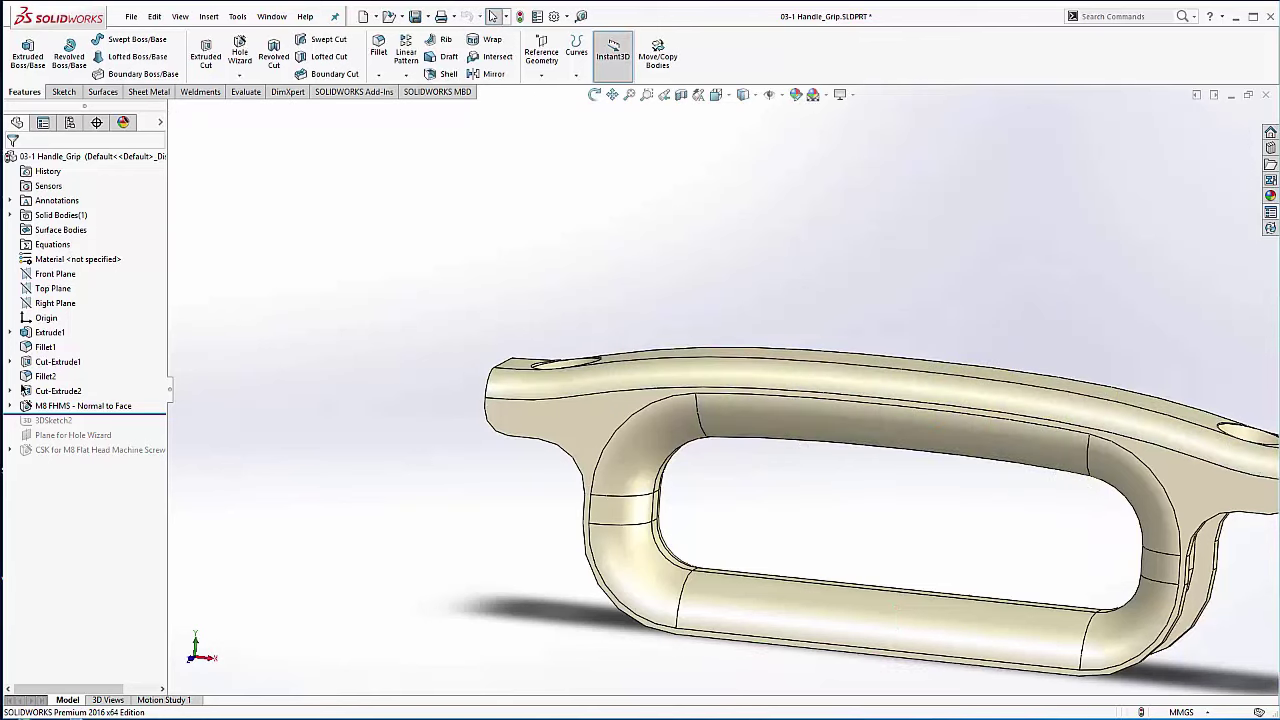
# Step: Examine the dimensions and hole directions of the M8 FHMS - Normal to Face feature from the side and from above
pyautogui.click(37, 406)
pyautogui.scroll(3, 830, 344)
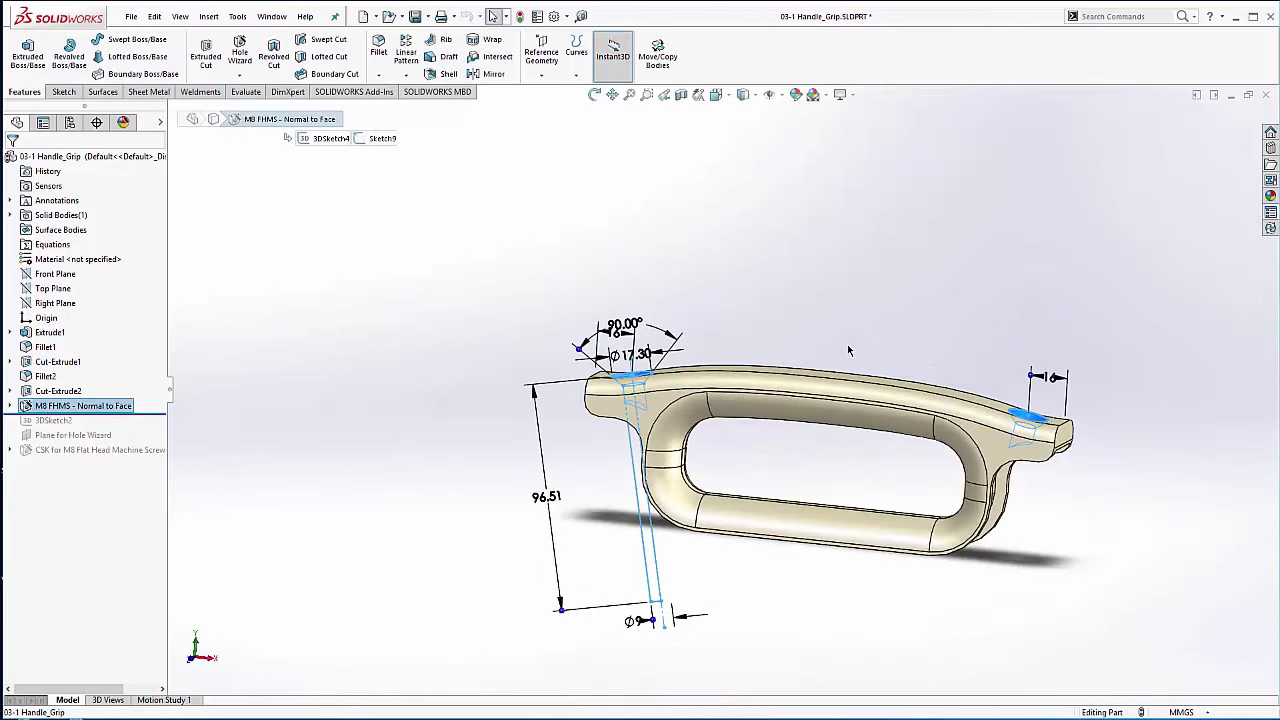
pyautogui.moveTo(847, 344)
pyautogui.mouseDown(button='middle')
pyautogui.moveTo(871, 343)
pyautogui.moveTo(866, 329)
pyautogui.mouseUp(button='middle')
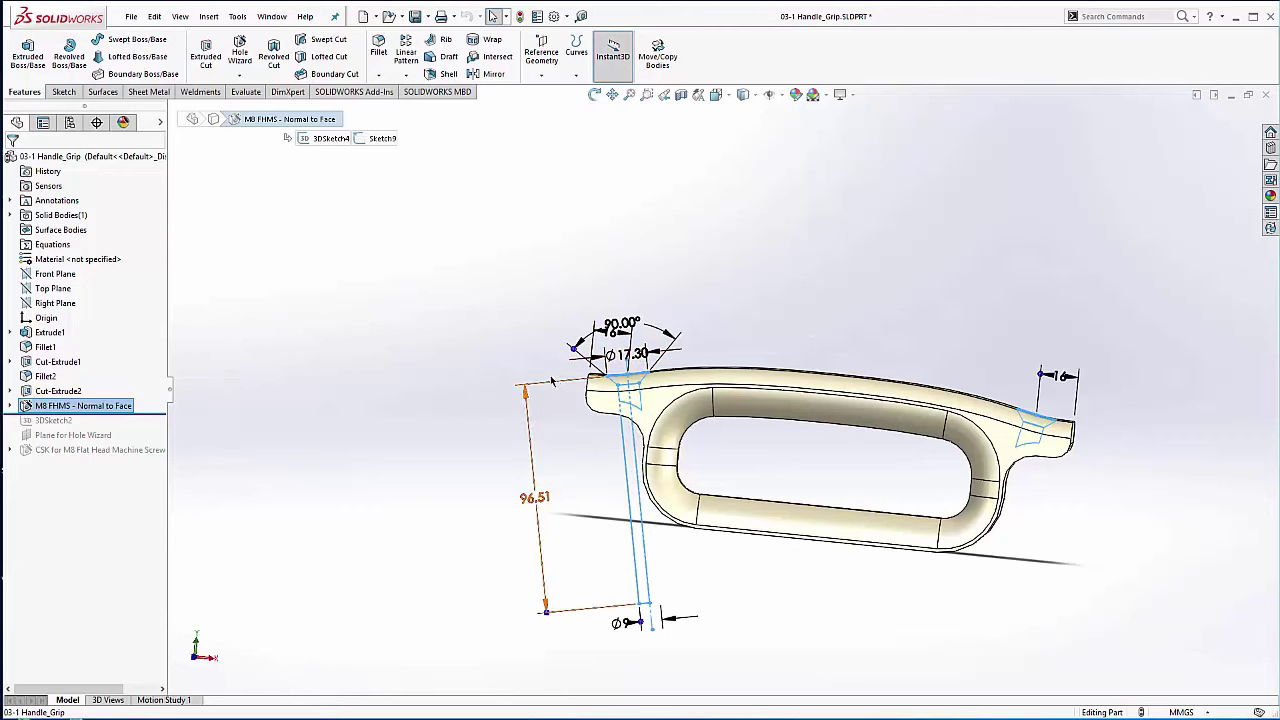
pyautogui.moveTo(880, 363)
pyautogui.mouseDown(button='middle')
pyautogui.moveTo(847, 401)
pyautogui.moveTo(856, 428)
pyautogui.mouseUp(button='middle')
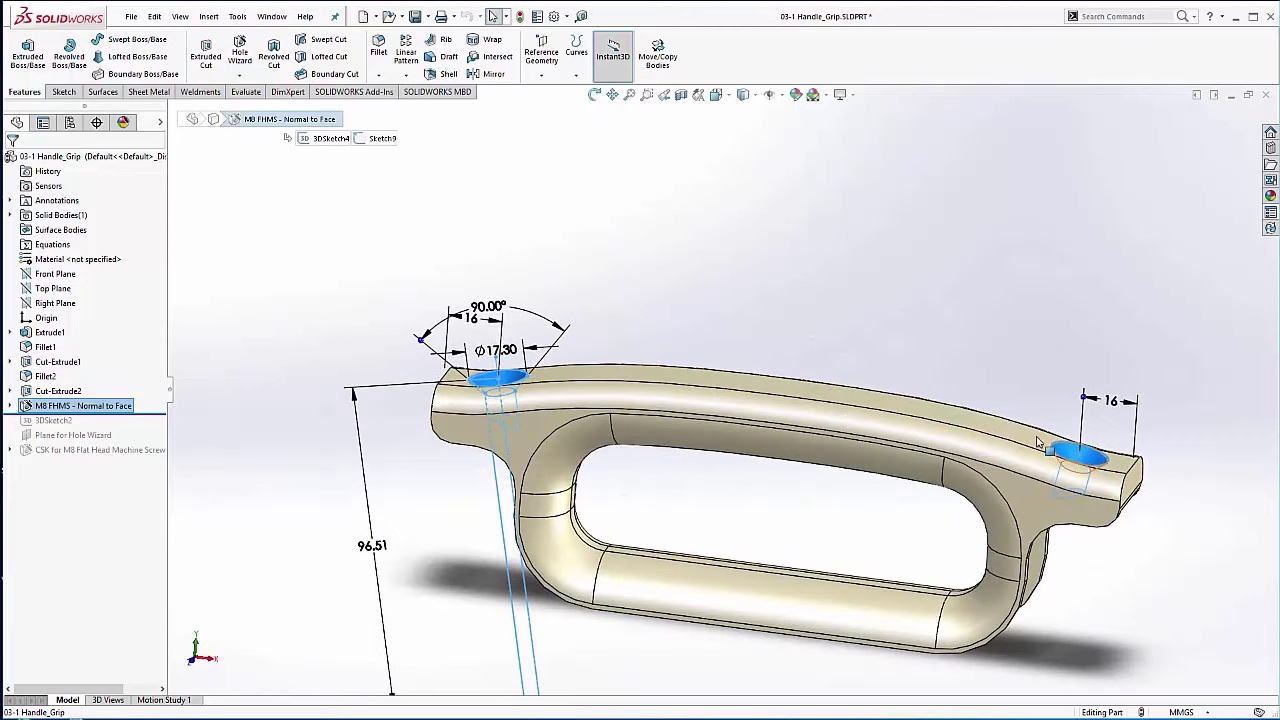
pyautogui.click(261, 355)
# Step: Suppress the M8 FHMS - Normal to Face feature and roll the model forward to the end of its history
pyautogui.rightClick(60, 406)
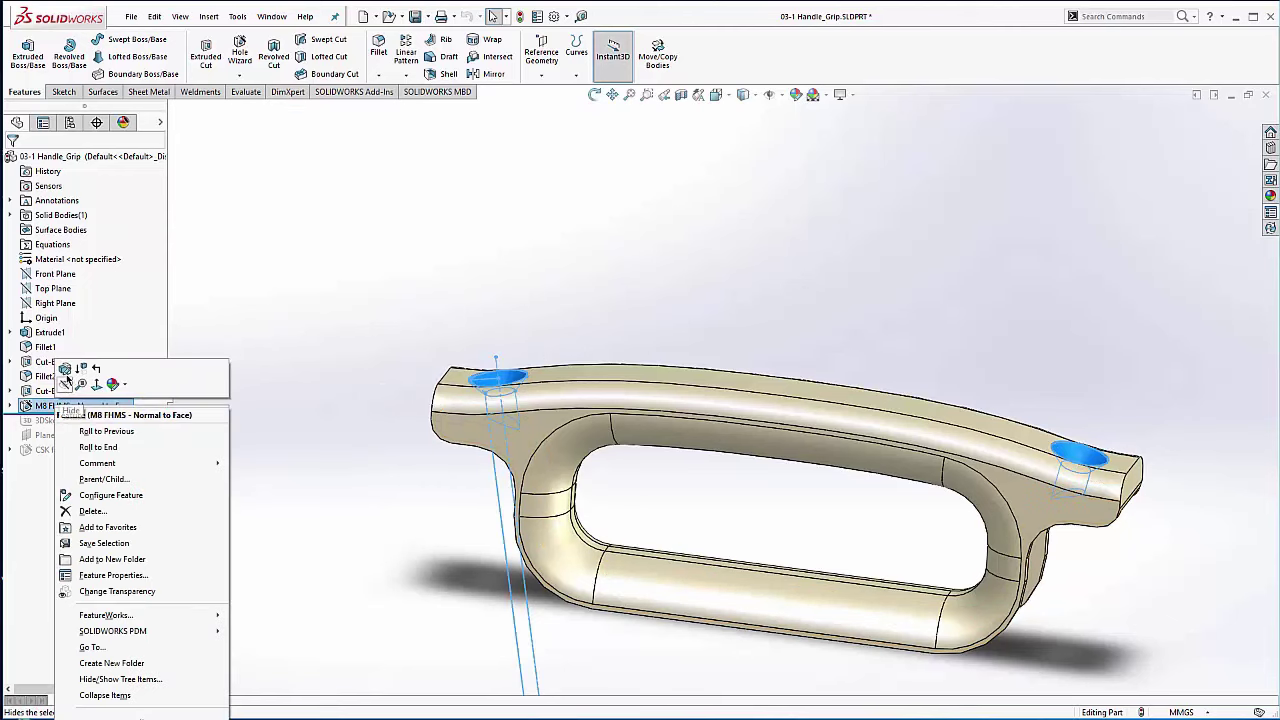
pyautogui.click(83, 371)
pyautogui.moveTo(152, 413); pyautogui.dragTo(152, 458)
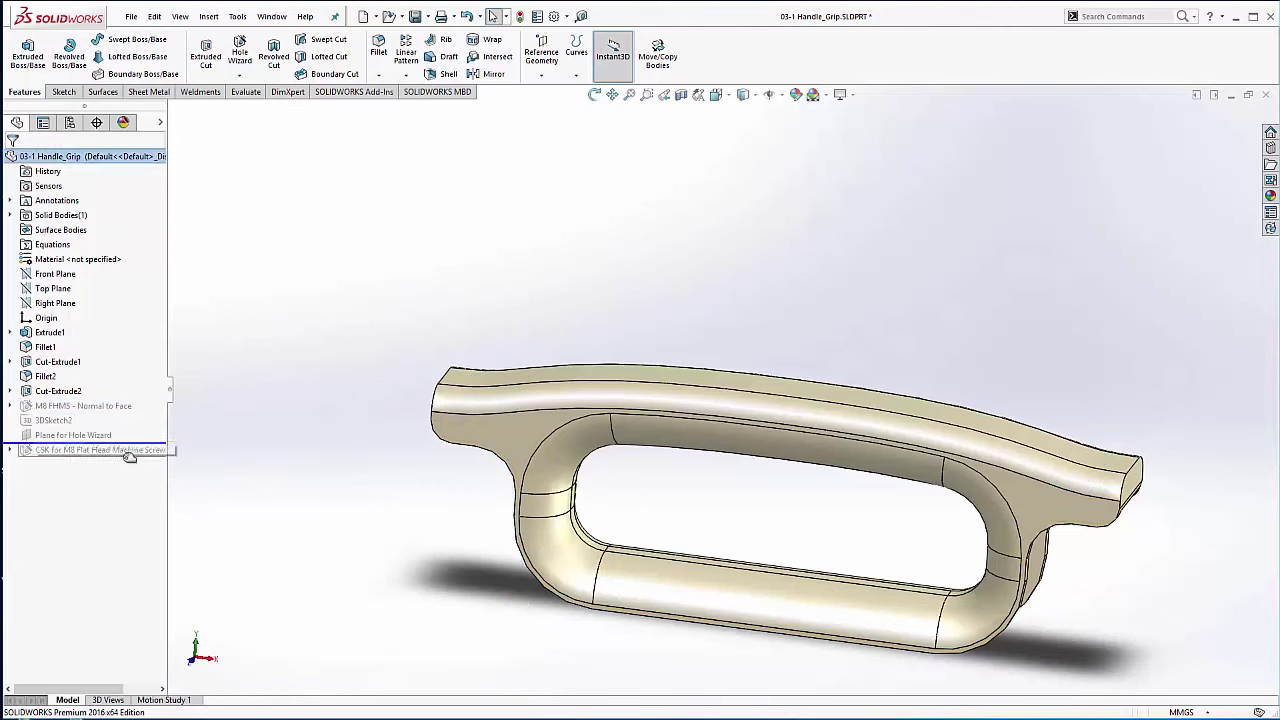
# Step: Examine the Plane for Hole Wizard and the CSK for M8 Flat Head Machine Screw holes on the handle
pyautogui.click(68, 435)
pyautogui.moveTo(497, 349); pyautogui.dragTo(475, 328, button='middle')
pyautogui.click(40, 450)
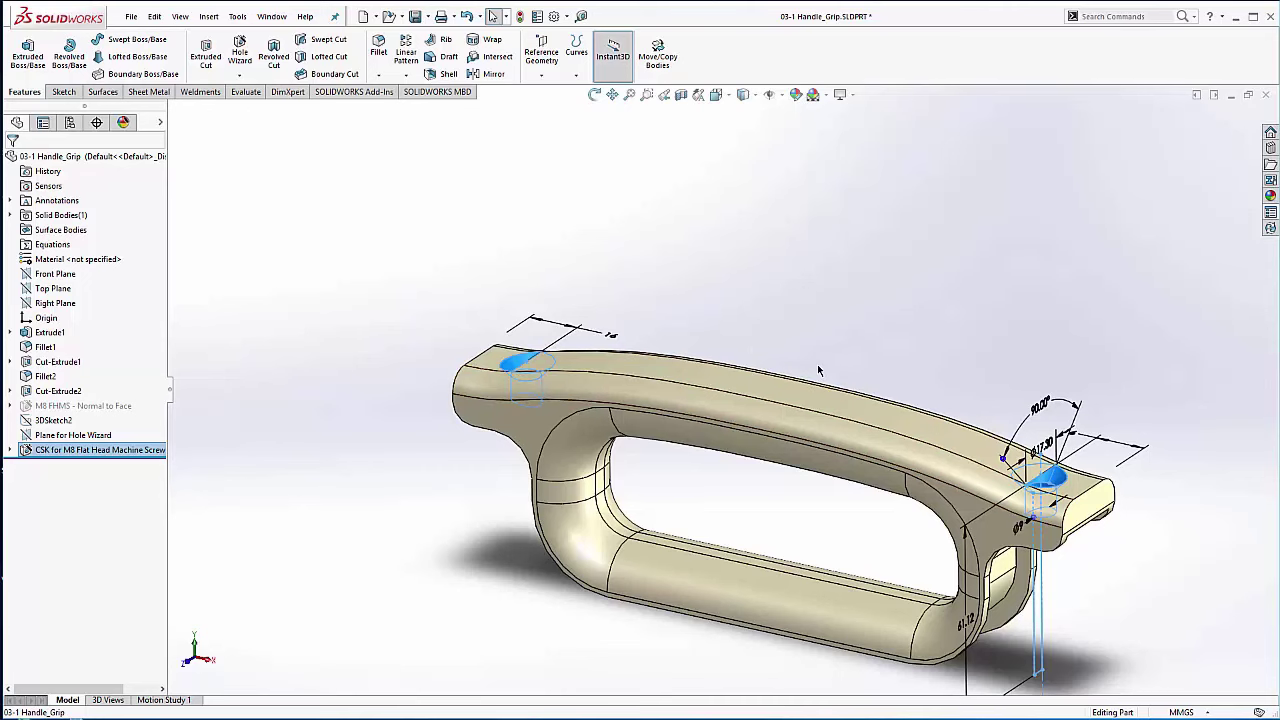
# Step: Examine the plane-based M8 countersinks at both ends of the handle, checking where each cone meets the curved top face
pyautogui.scroll(1, 818, 370)
pyautogui.moveTo(818, 370)
pyautogui.mouseDown(button='middle')
pyautogui.moveTo(831, 329)
pyautogui.moveTo(826, 356)
pyautogui.mouseUp(button='middle')
pyautogui.scroll(-4, 550, 367)
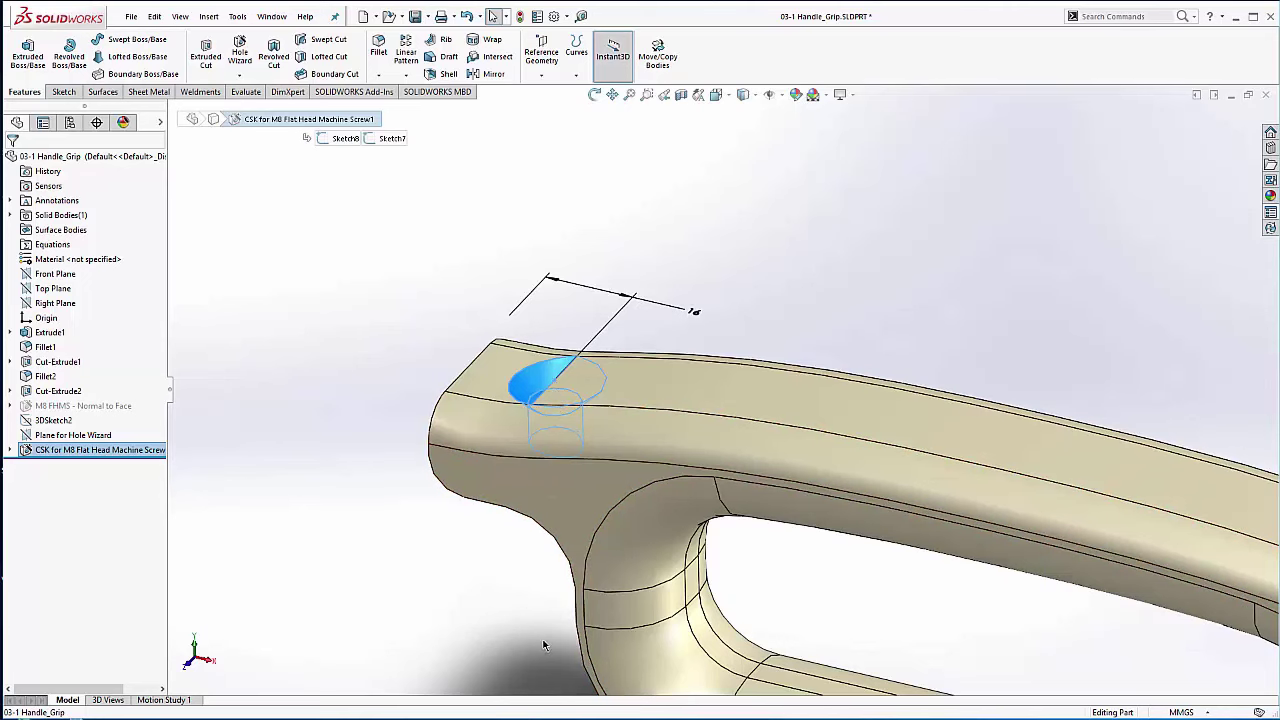
pyautogui.moveTo(603, 386); pyautogui.dragTo(660, 352, button='middle')
pyautogui.scroll(4, 731, 394)
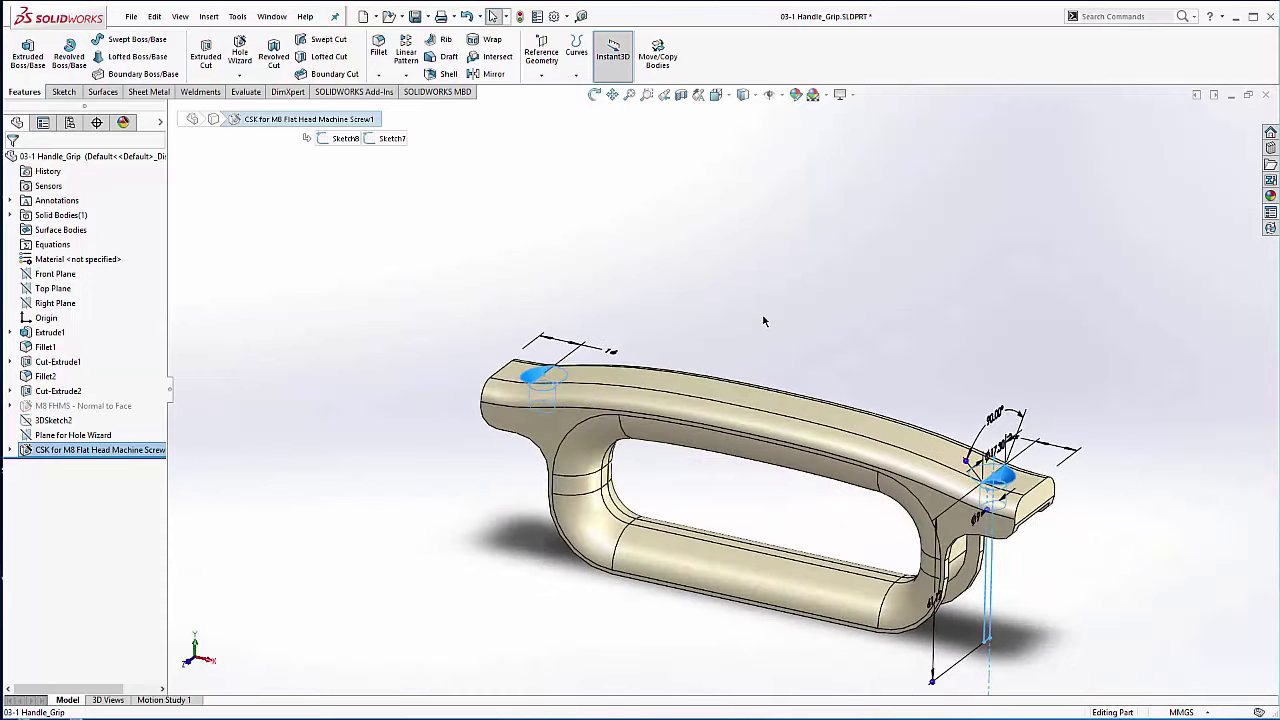
pyautogui.click(768, 336)
pyautogui.scroll(-2, 795, 452)
pyautogui.keyDown('ctrl'); pyautogui.moveTo(758, 326); pyautogui.dragTo(763, 275, button='middle'); pyautogui.keyUp('ctrl')
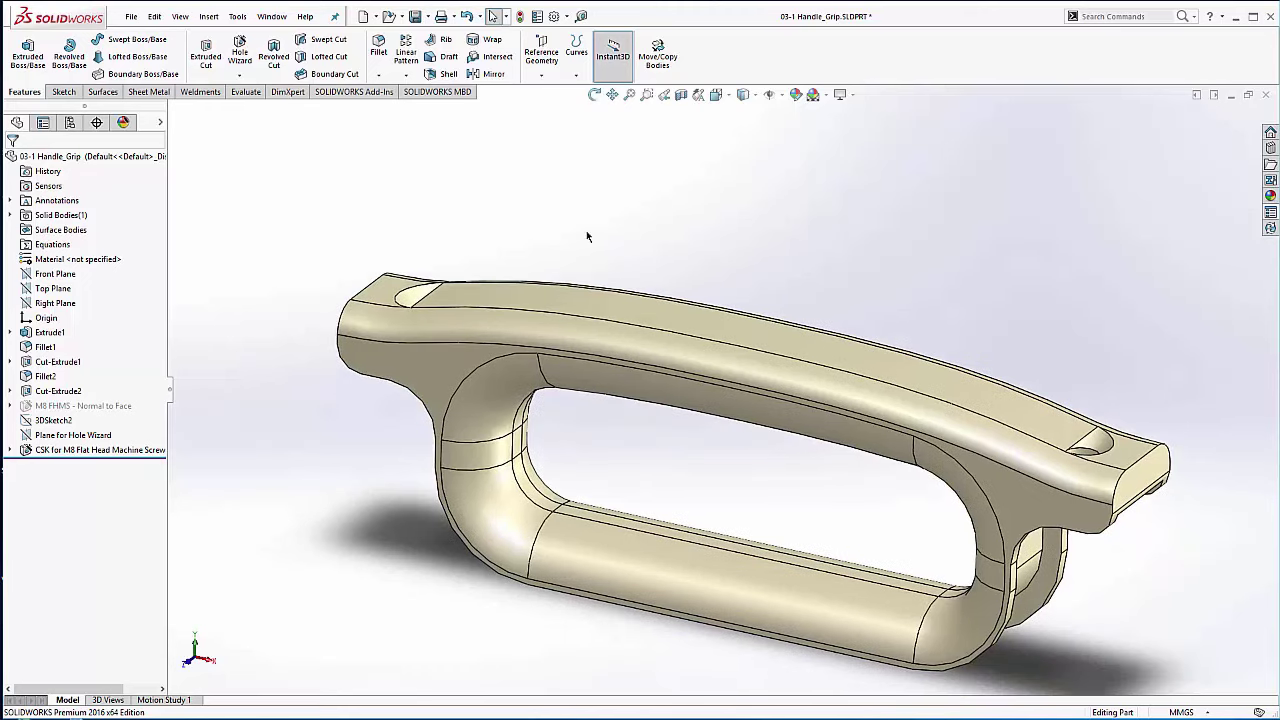
# Step: Copy the conical countersink faces at both ends of the handle as surfaces using Offset Surface at 0 mm
pyautogui.click(108, 92)
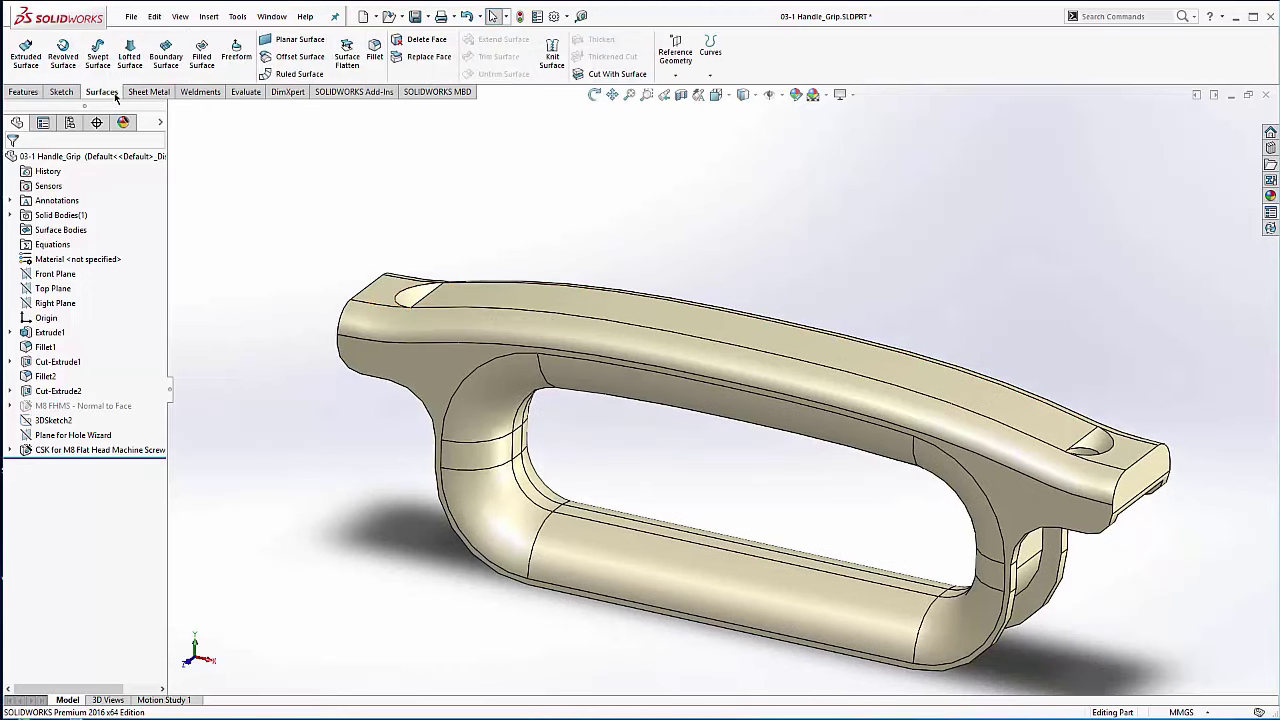
pyautogui.click(298, 57)
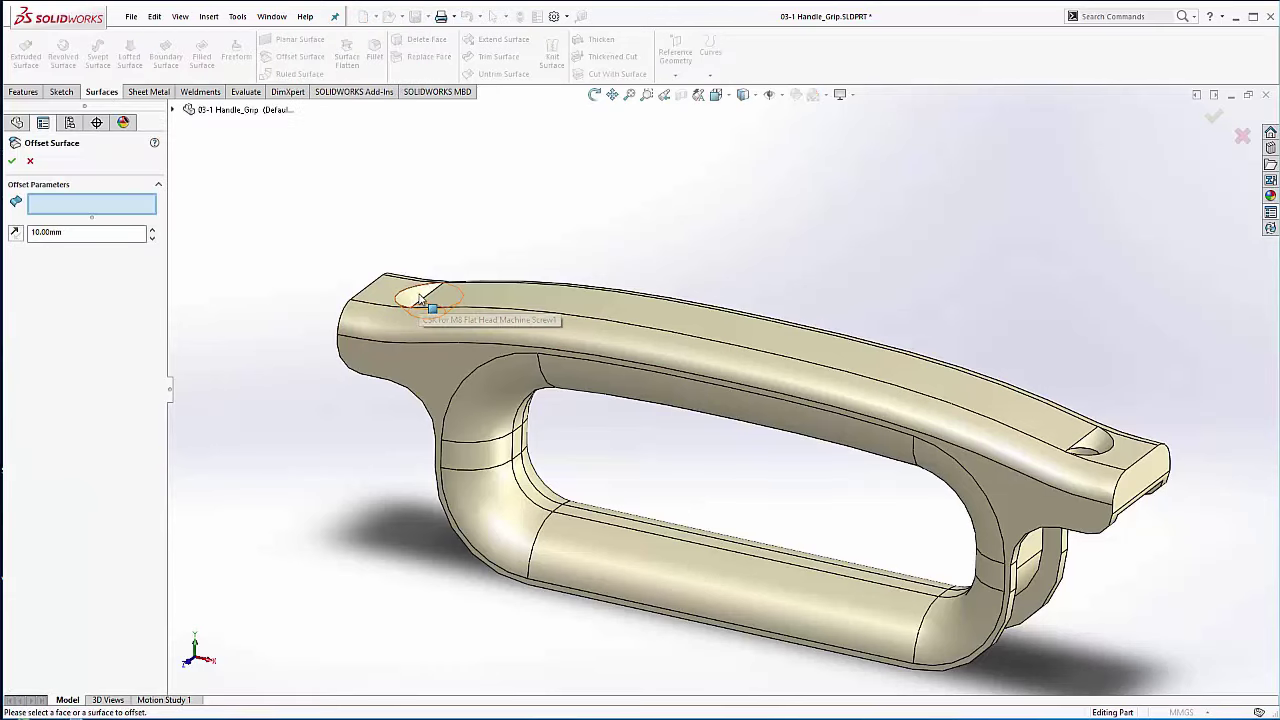
pyautogui.click(420, 295)
pyautogui.click(1097, 443)
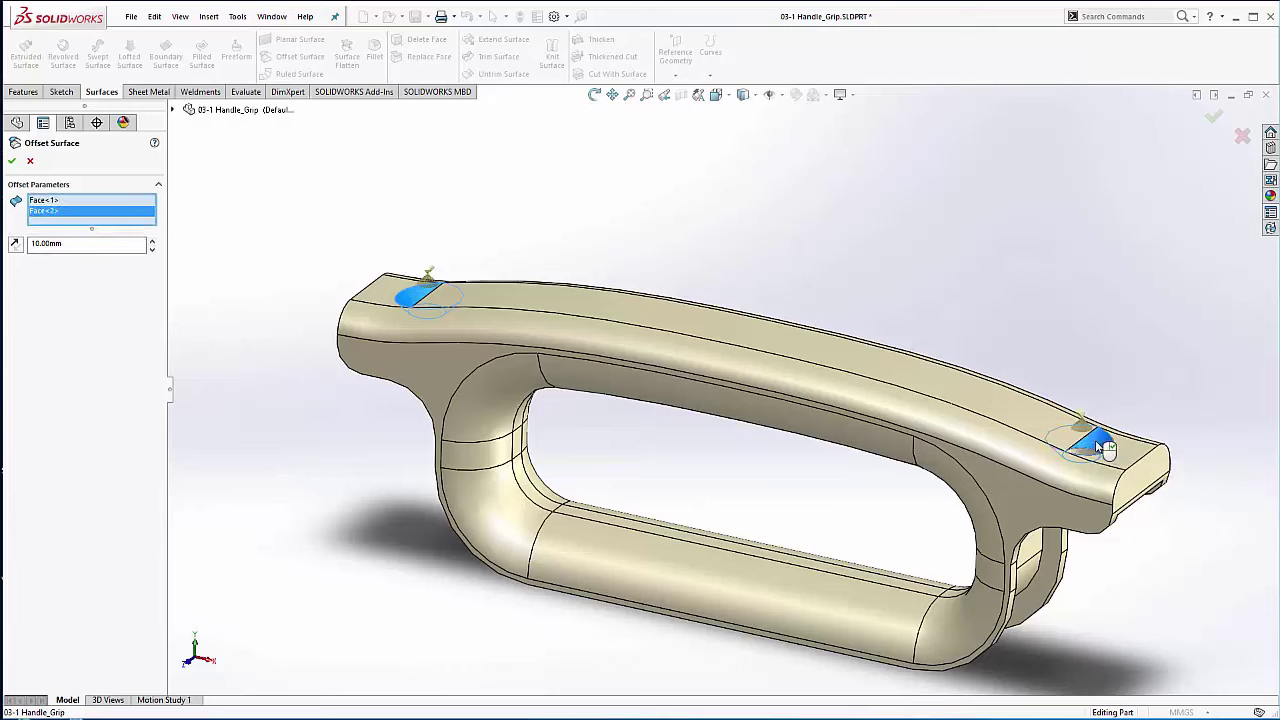
pyautogui.click(73, 248)
pyautogui.press('Return')
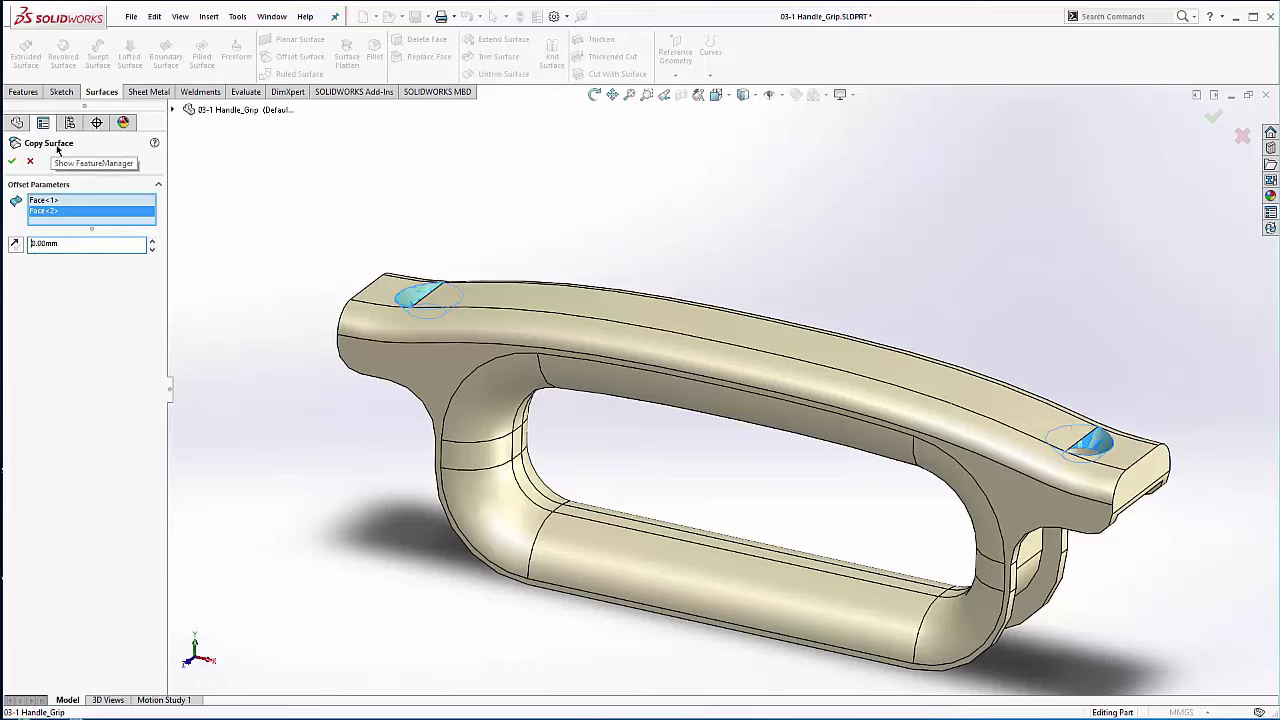
pyautogui.click(11, 165)
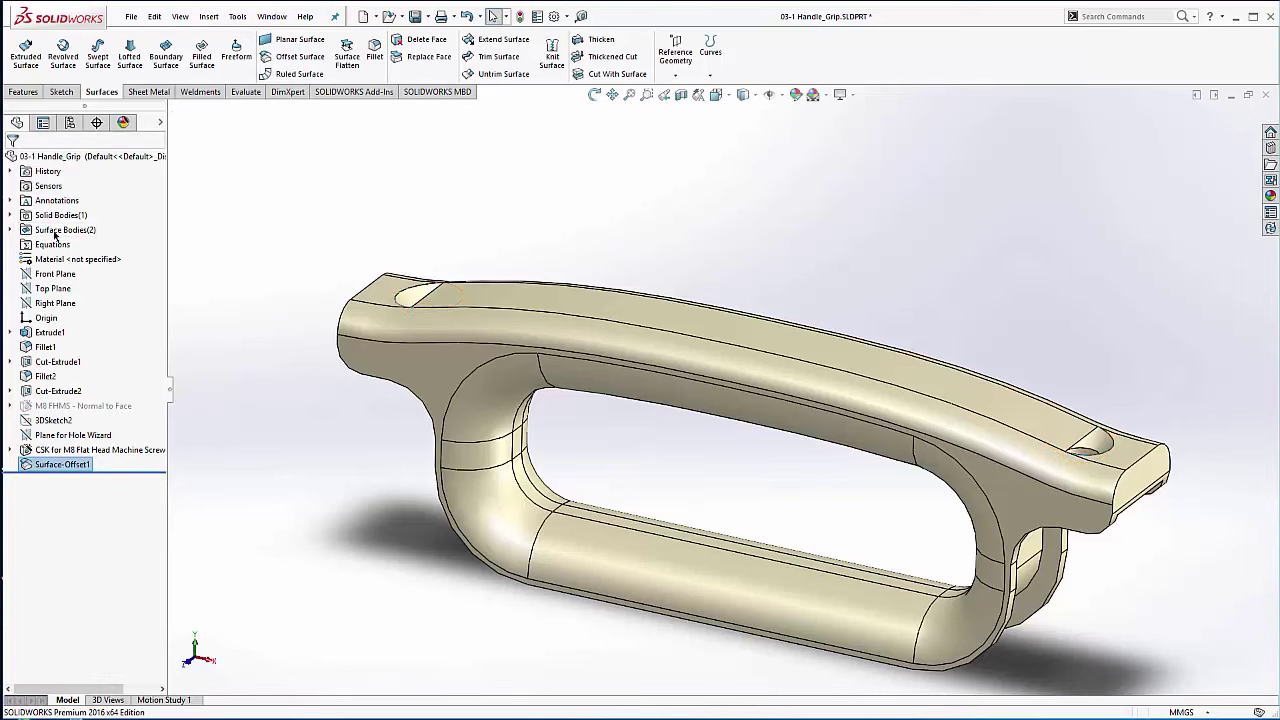
# Step: Expand the surface and solid body folders, and set Solid Bodies to Show in the FeatureManager tree-item options
pyautogui.click(11, 230)
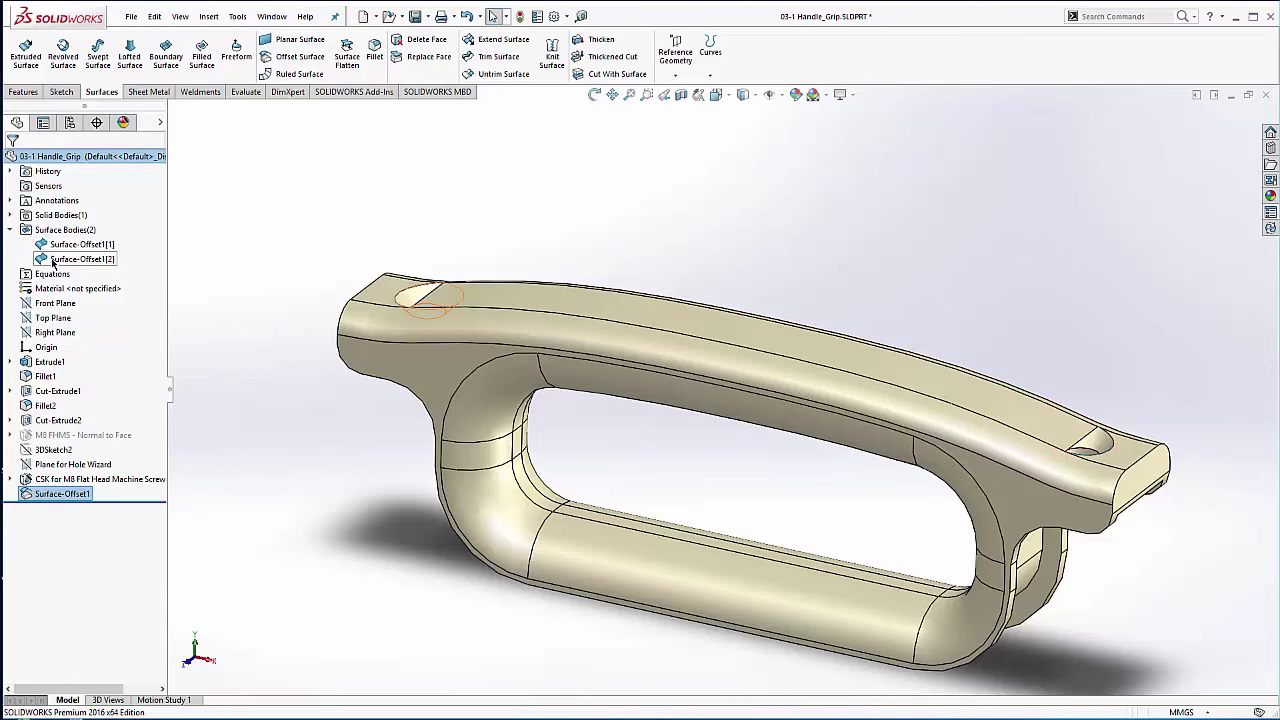
pyautogui.click(11, 216)
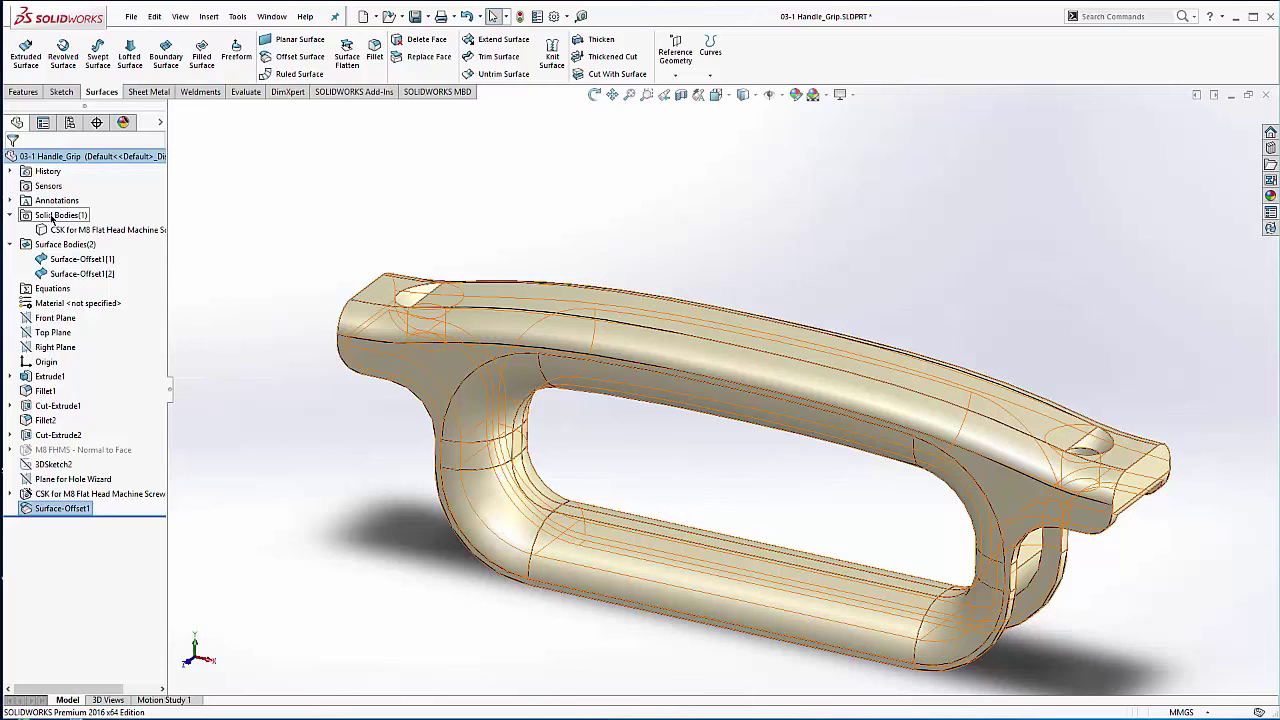
pyautogui.rightClick(42, 158)
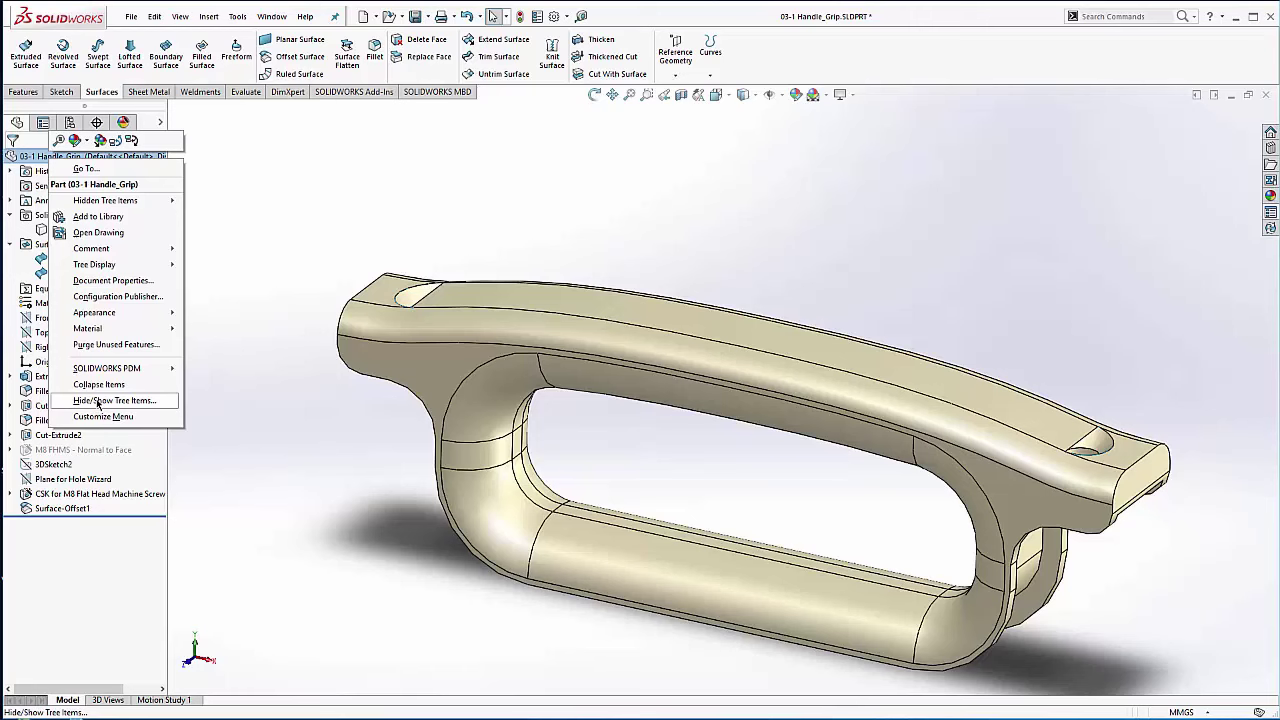
pyautogui.click(98, 402)
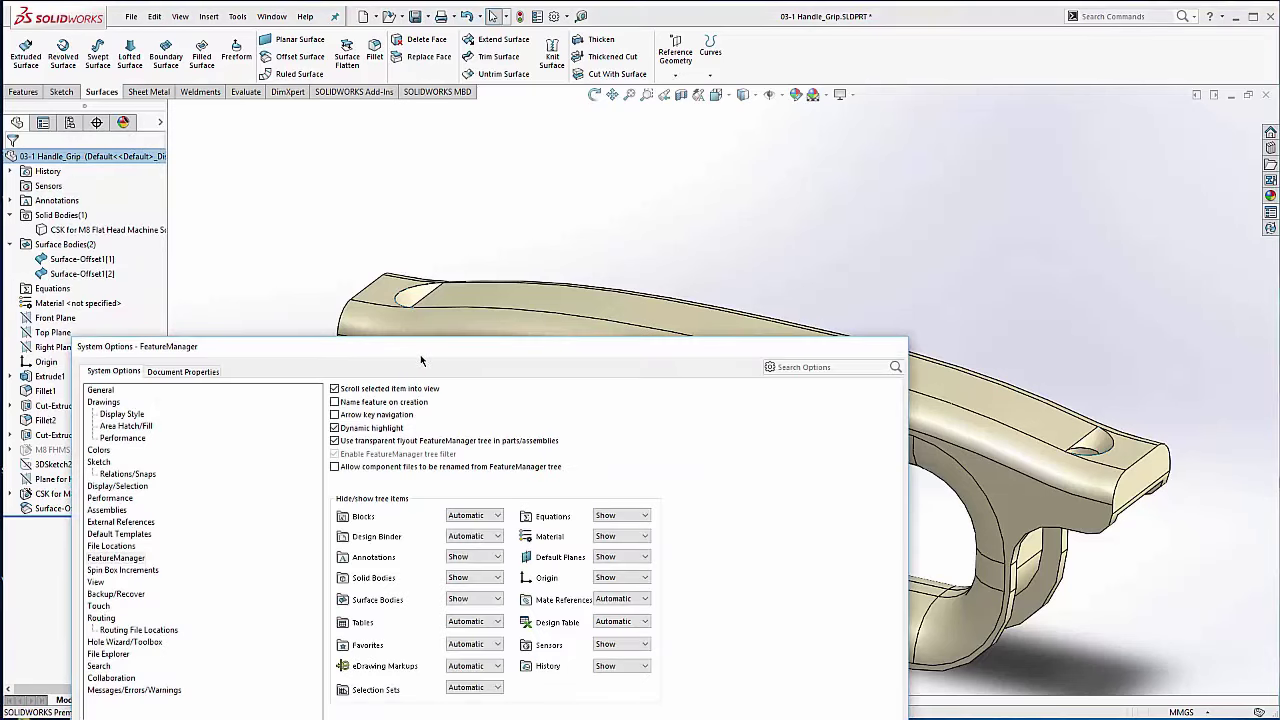
pyautogui.moveTo(424, 338); pyautogui.dragTo(452, 42)
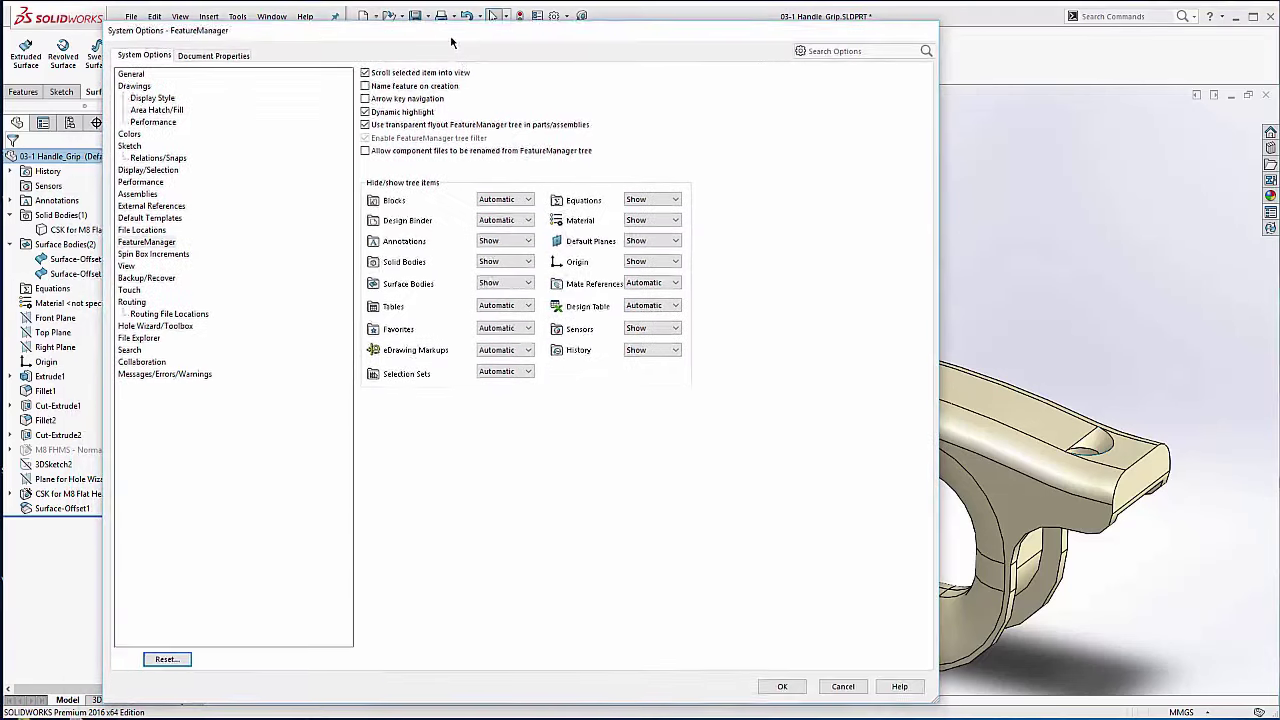
pyautogui.click(490, 261)
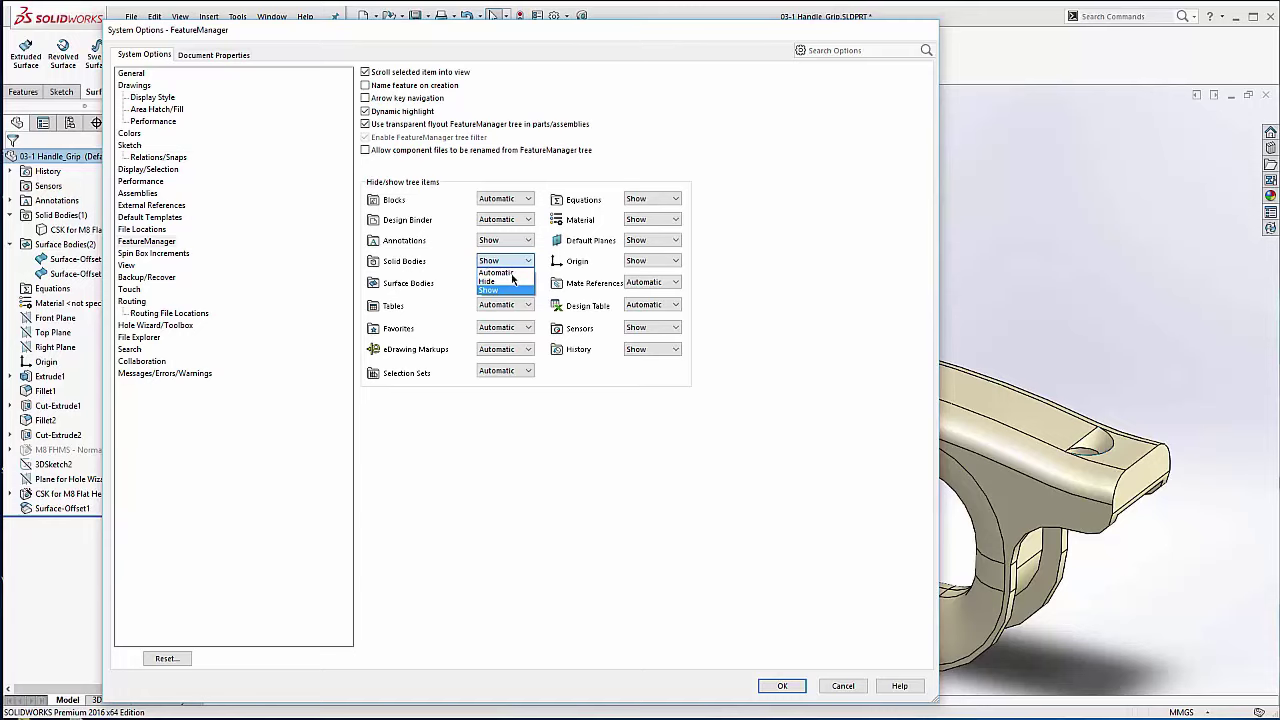
pyautogui.click(491, 290)
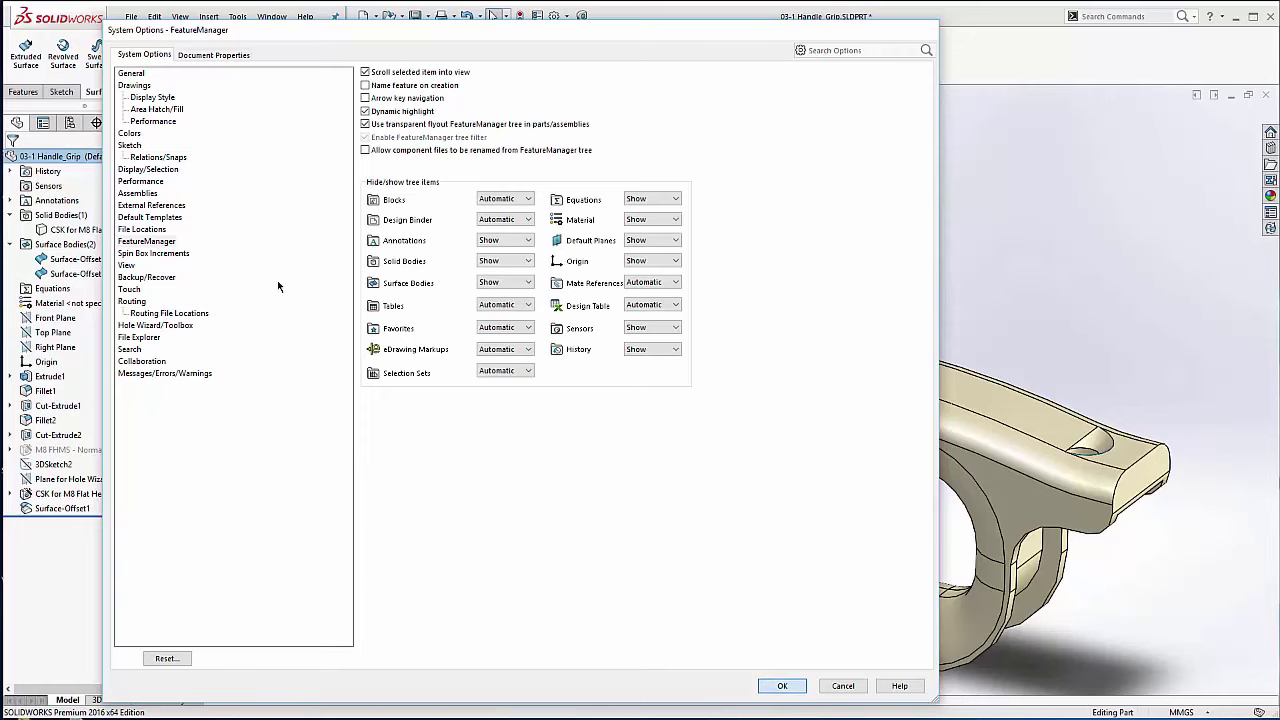
pyautogui.press('Return')
# Step: Hide the handle's solid body and extend the left countersink surface's four upper rim edges by 6 mm as the same surface
pyautogui.click(62, 229)
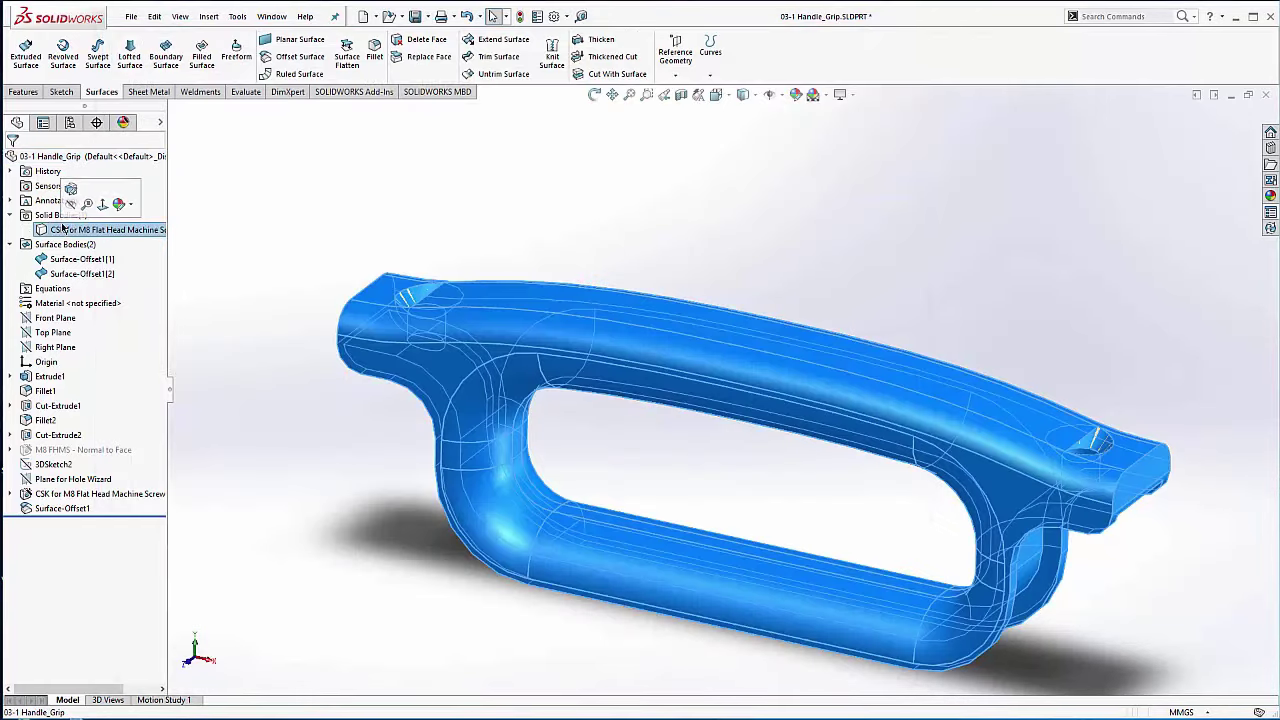
pyautogui.click(70, 205)
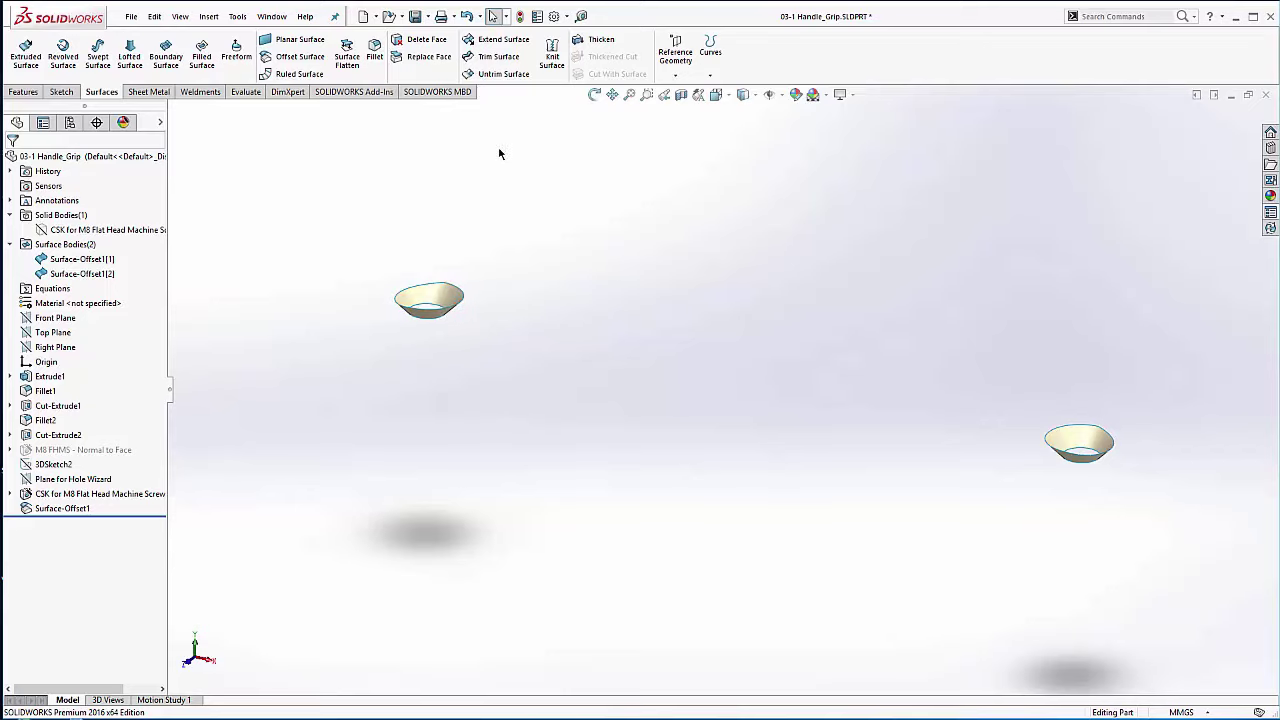
pyautogui.click(497, 39)
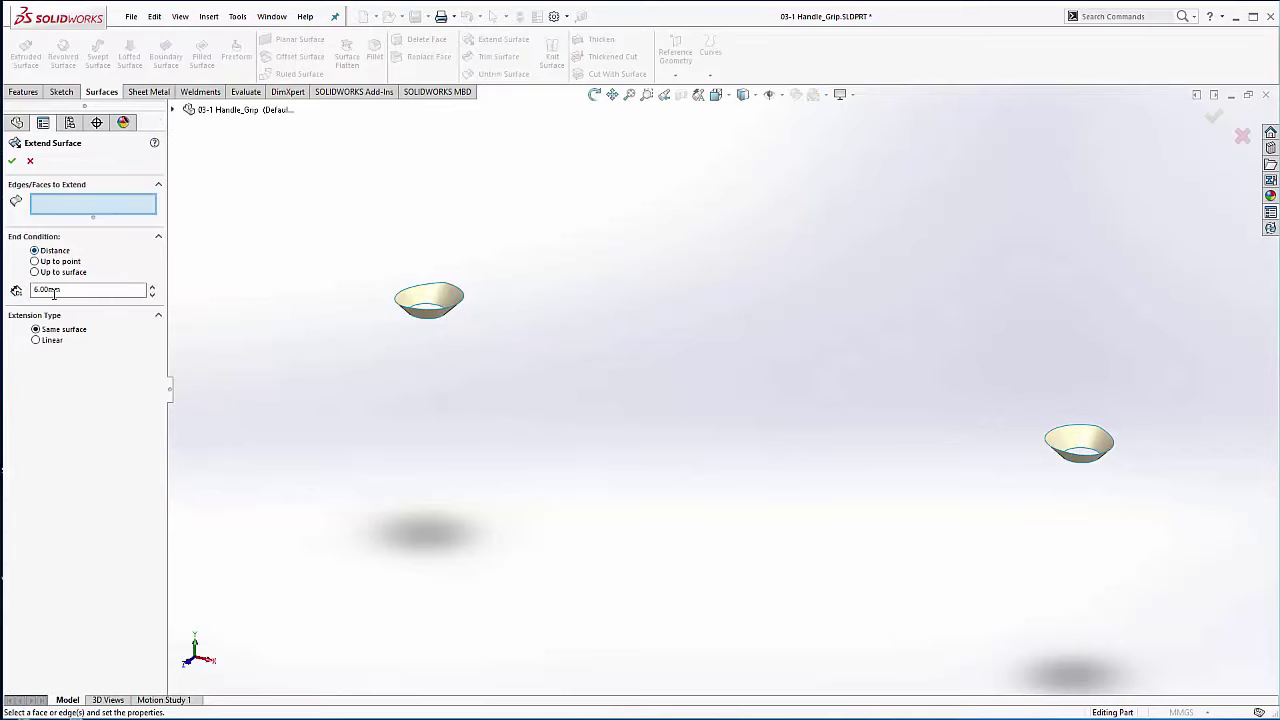
pyautogui.scroll(-4, 456, 280)
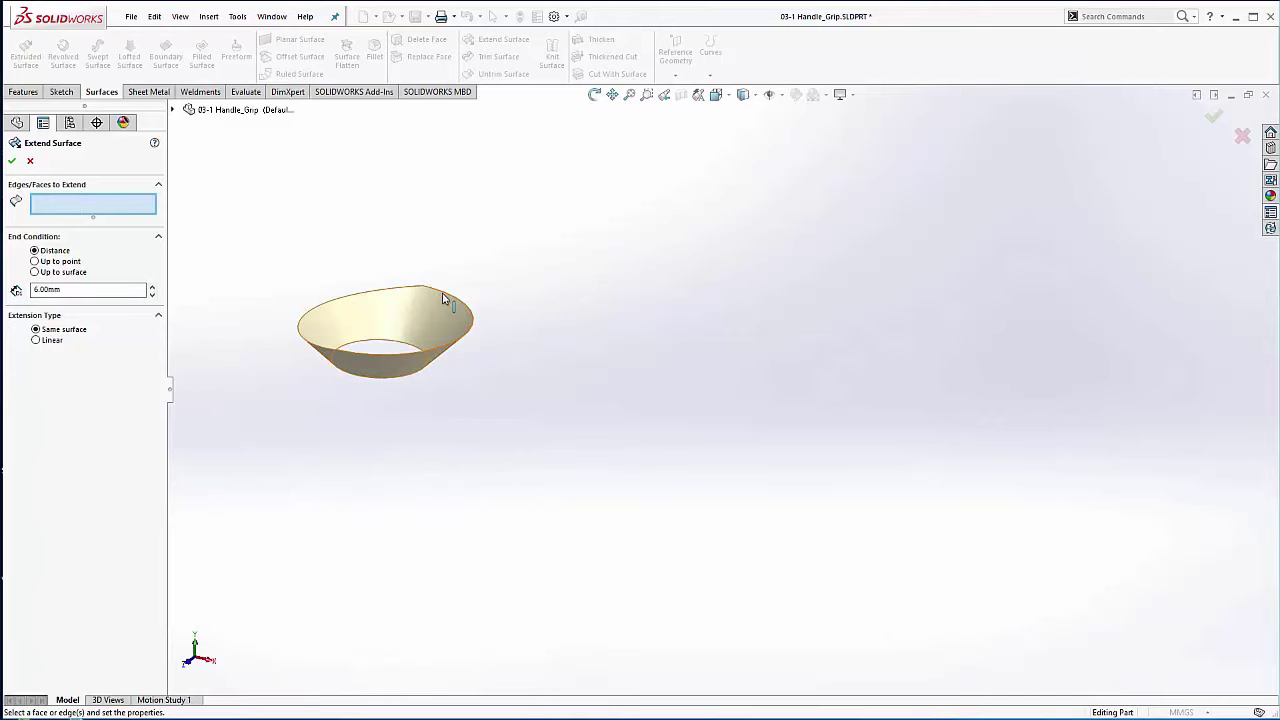
pyautogui.click(446, 298)
pyautogui.scroll(-1, 430, 292)
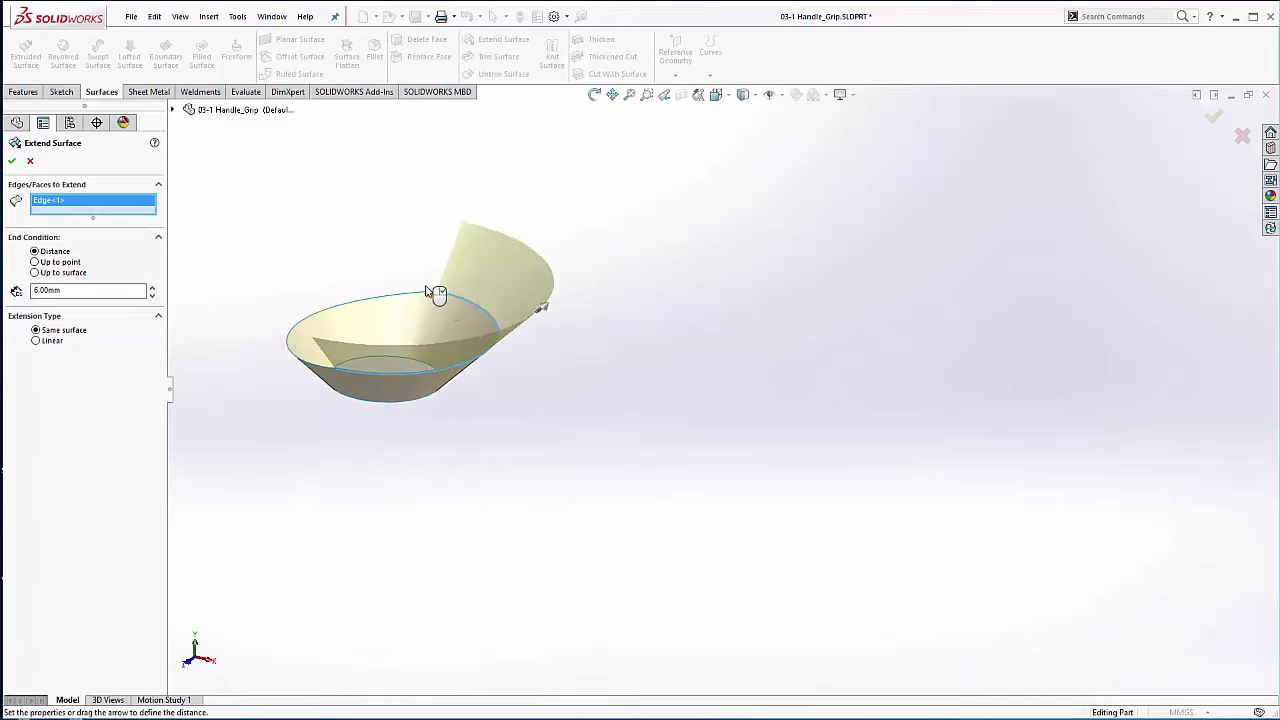
pyautogui.scroll(-3, 437, 293)
pyautogui.click(545, 346)
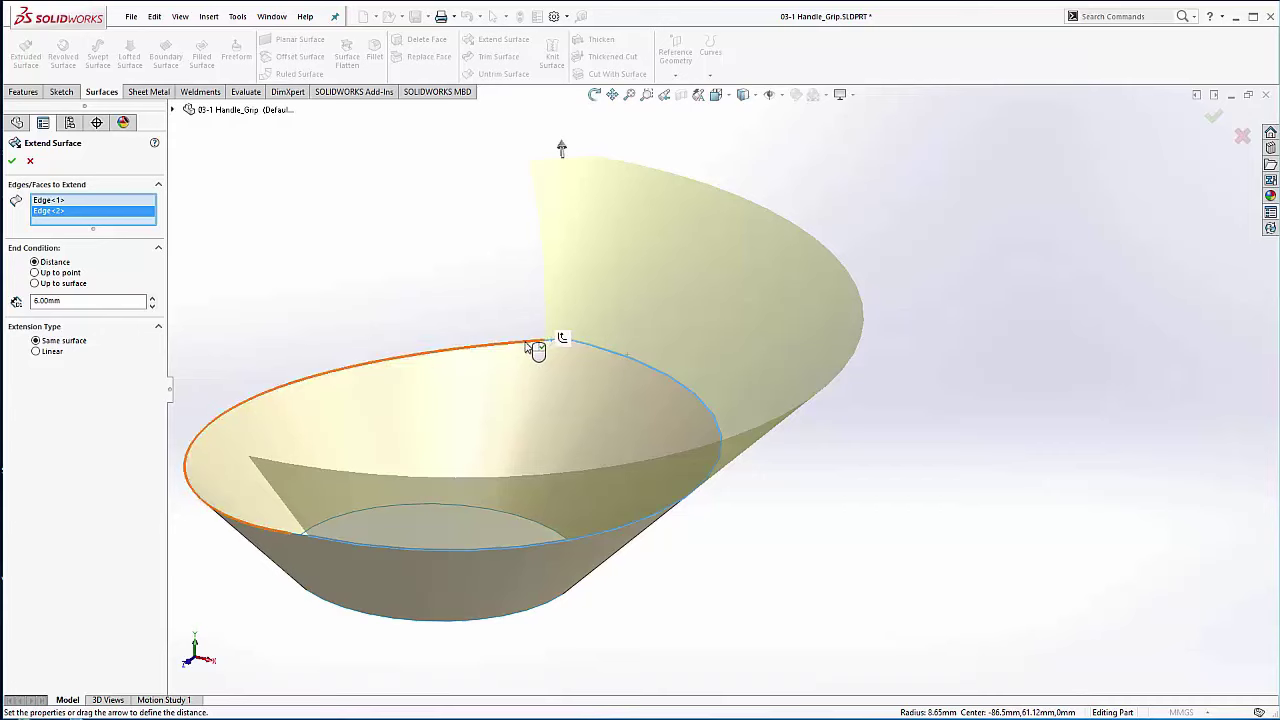
pyautogui.click(525, 344)
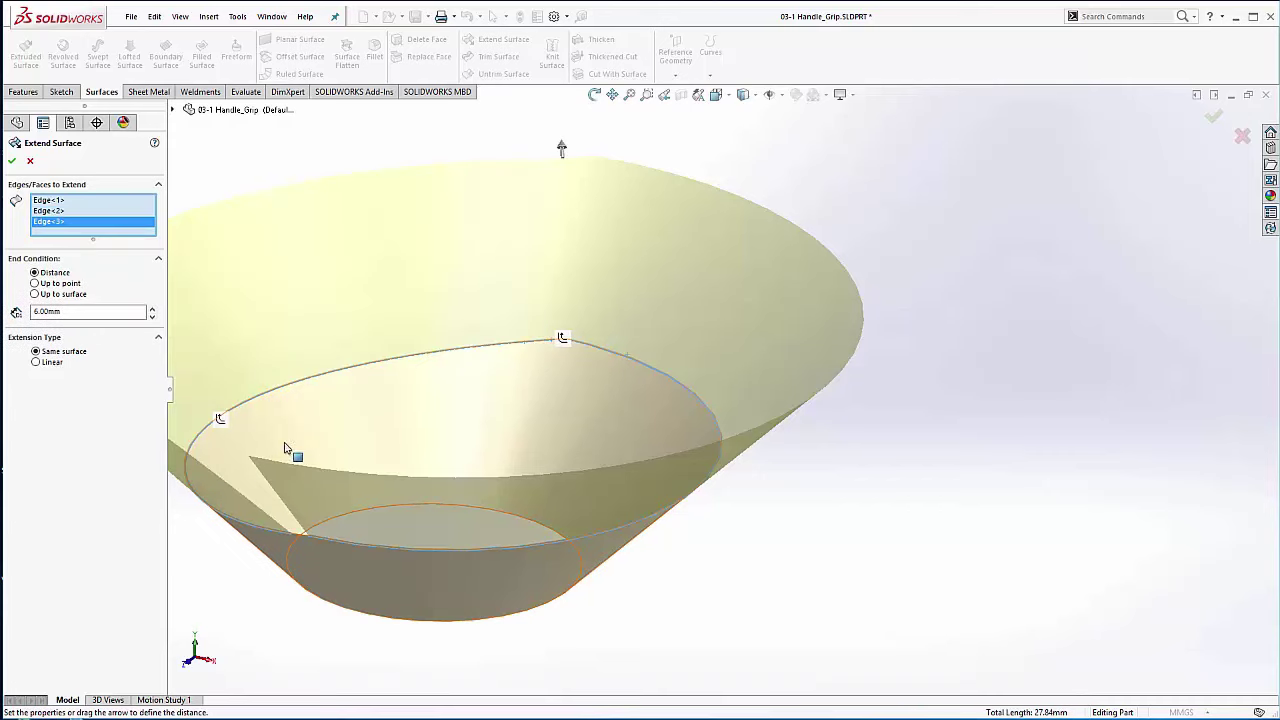
pyautogui.click(298, 534)
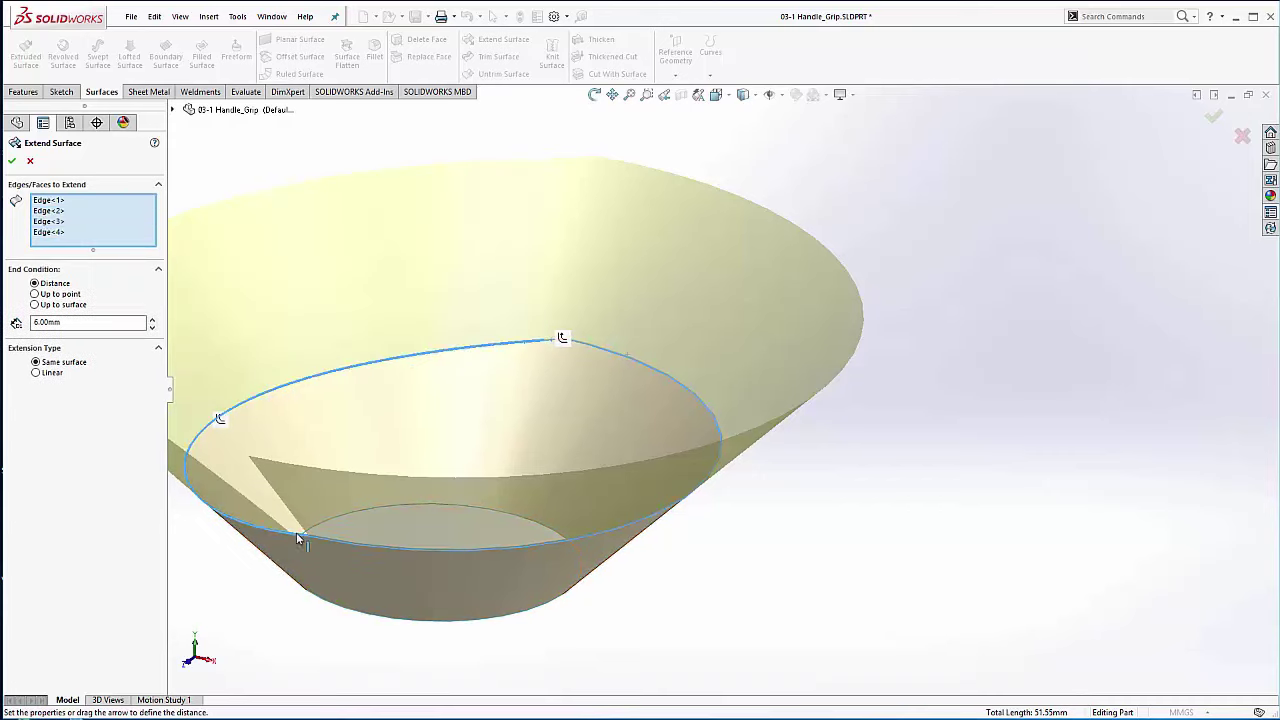
pyautogui.click(12, 161)
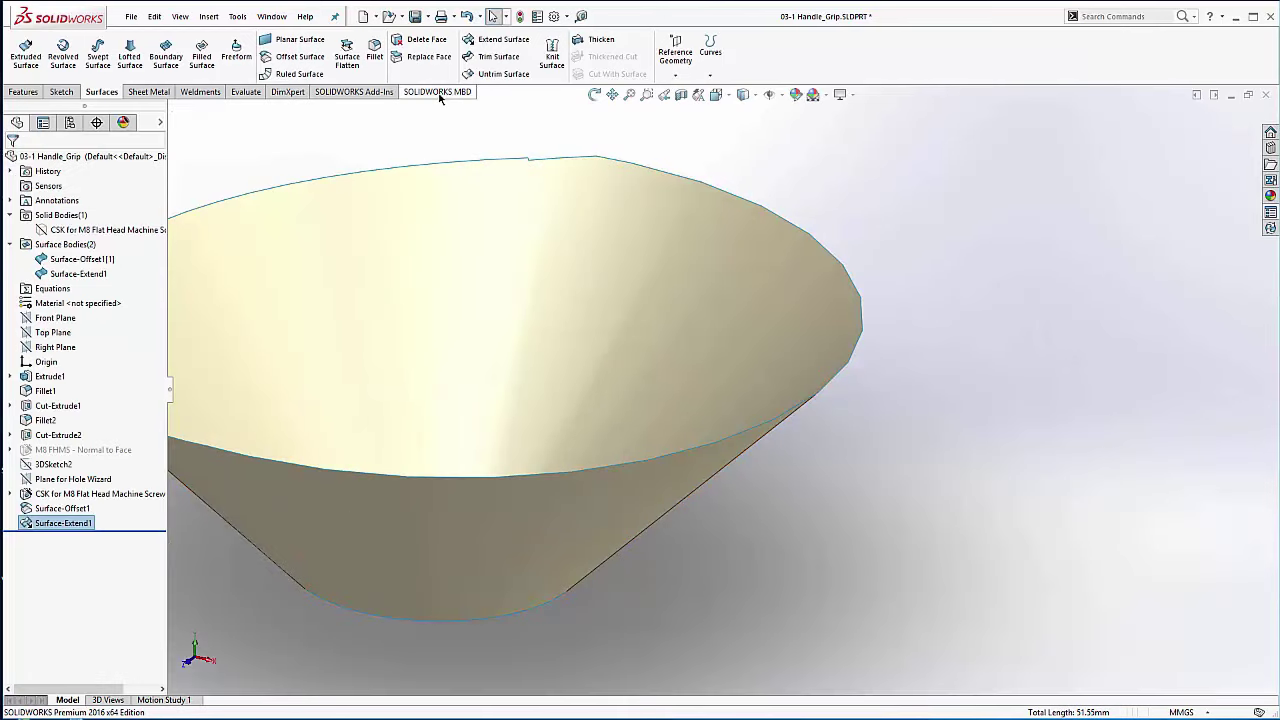
# Step: Extend the four upper rim edges of the right countersink surface by 6 mm, using the same-surface extension type
pyautogui.click(497, 39)
pyautogui.scroll(5, 957, 417)
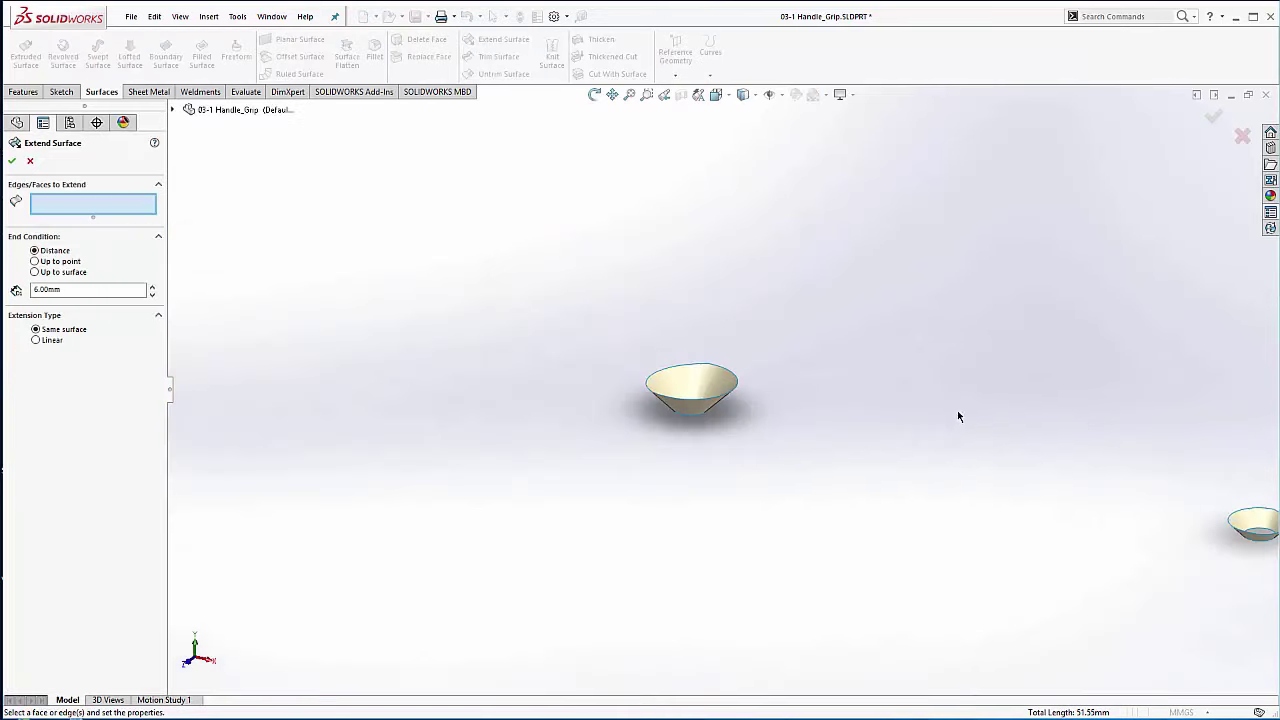
pyautogui.scroll(-5, 1137, 456)
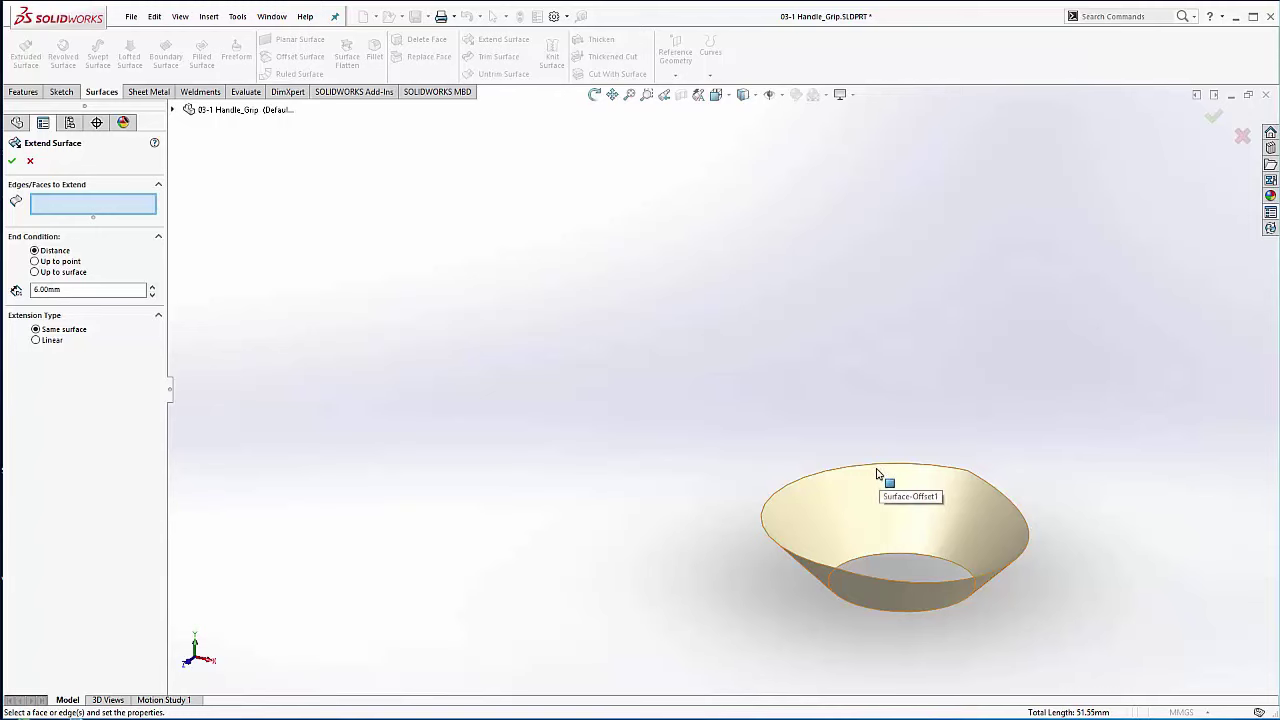
pyautogui.click(876, 470)
pyautogui.scroll(-5, 907, 474)
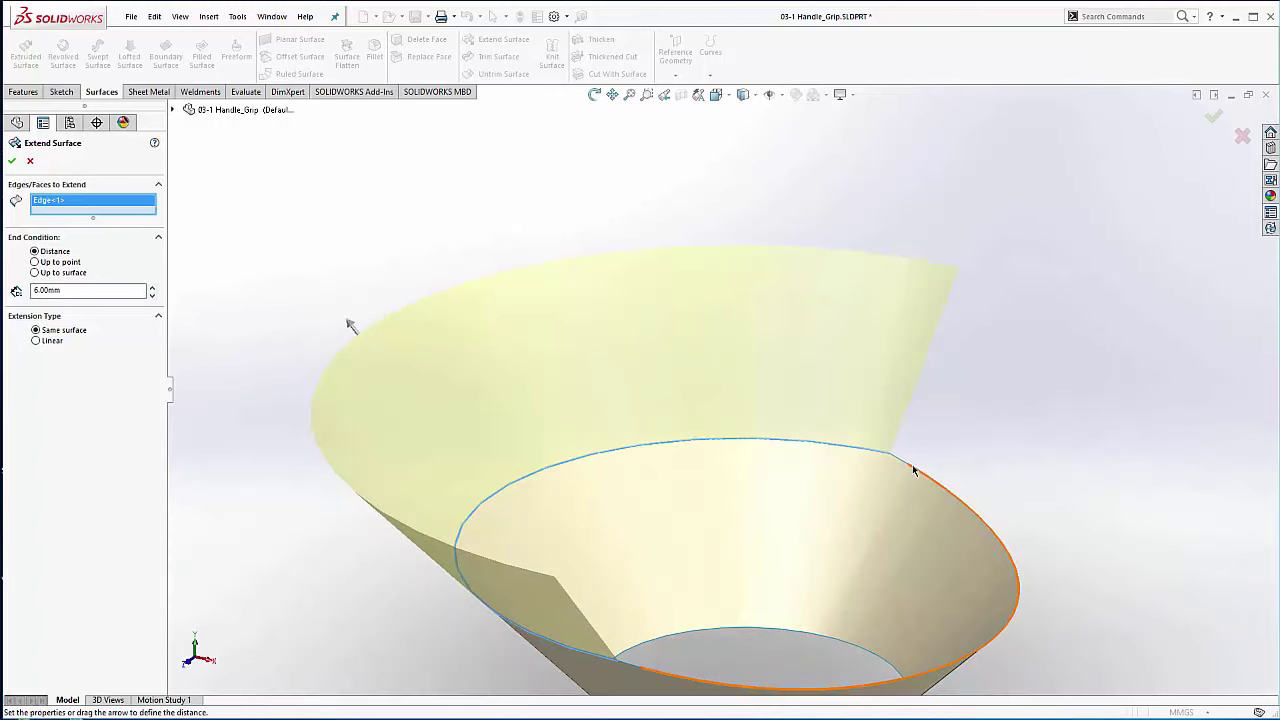
pyautogui.click(904, 462)
pyautogui.click(928, 478)
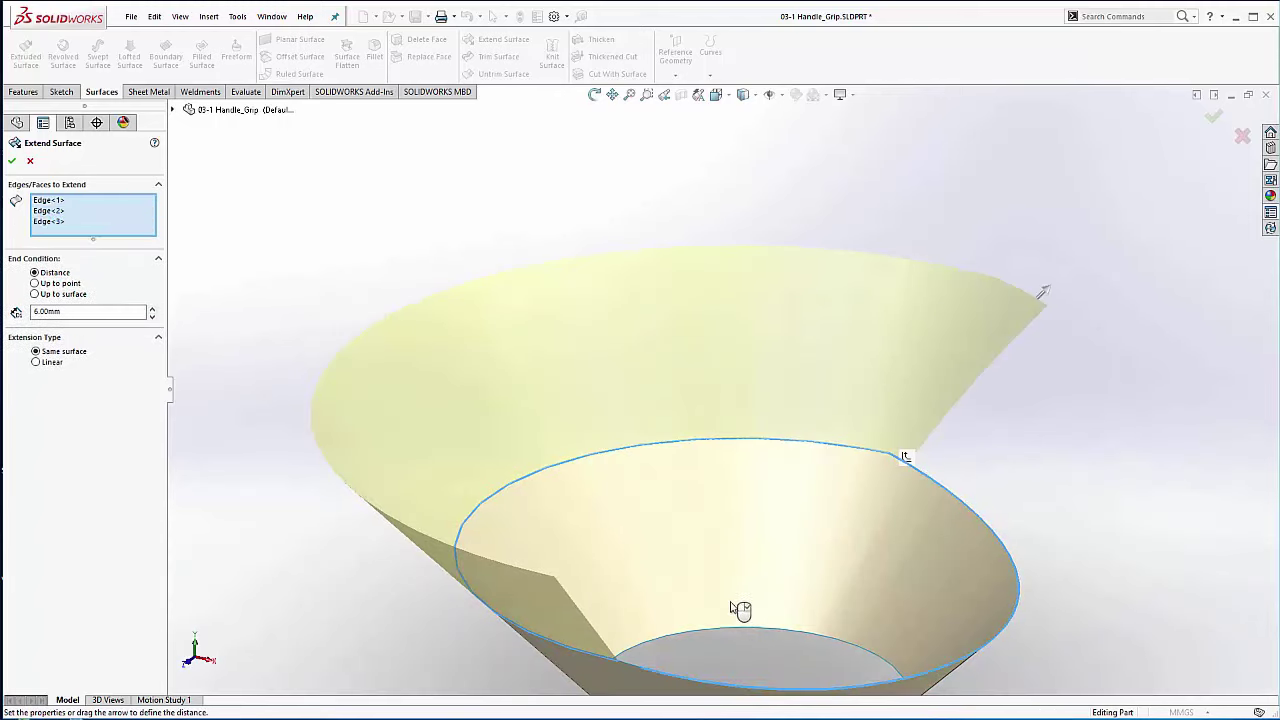
pyautogui.click(633, 668)
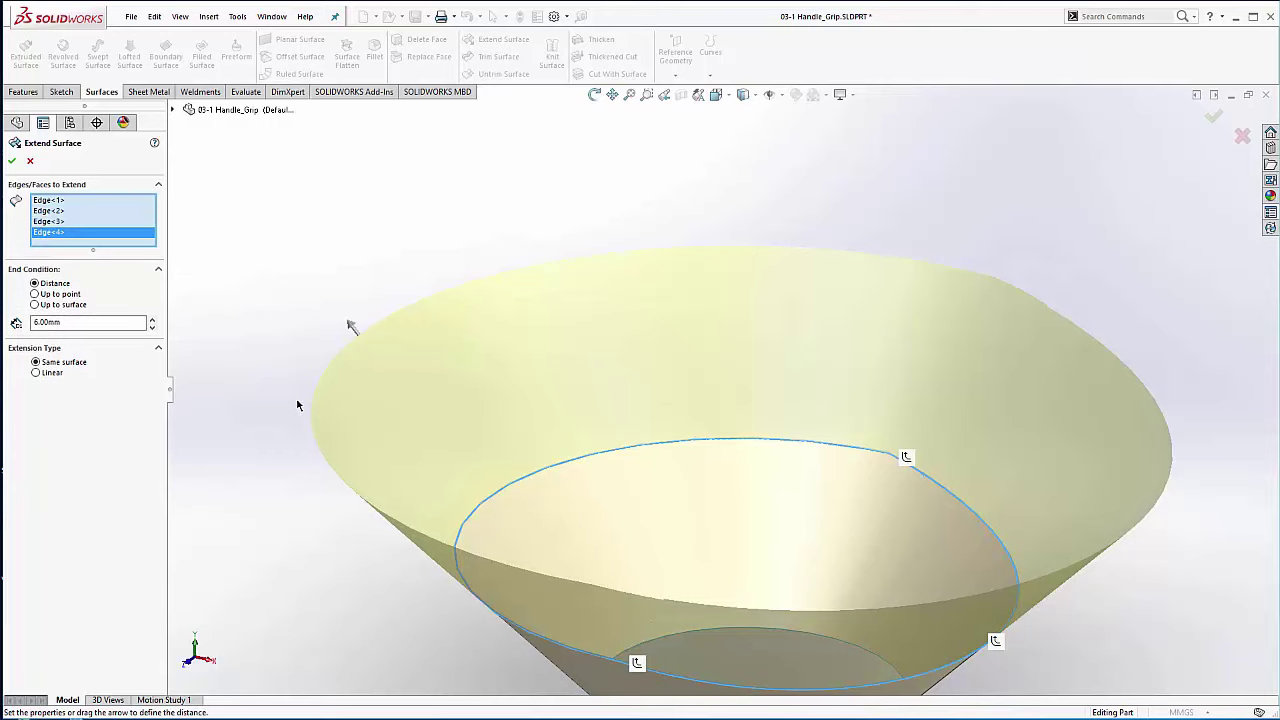
pyautogui.scroll(5, 225, 372)
pyautogui.moveTo(264, 320); pyautogui.dragTo(258, 331, button='middle')
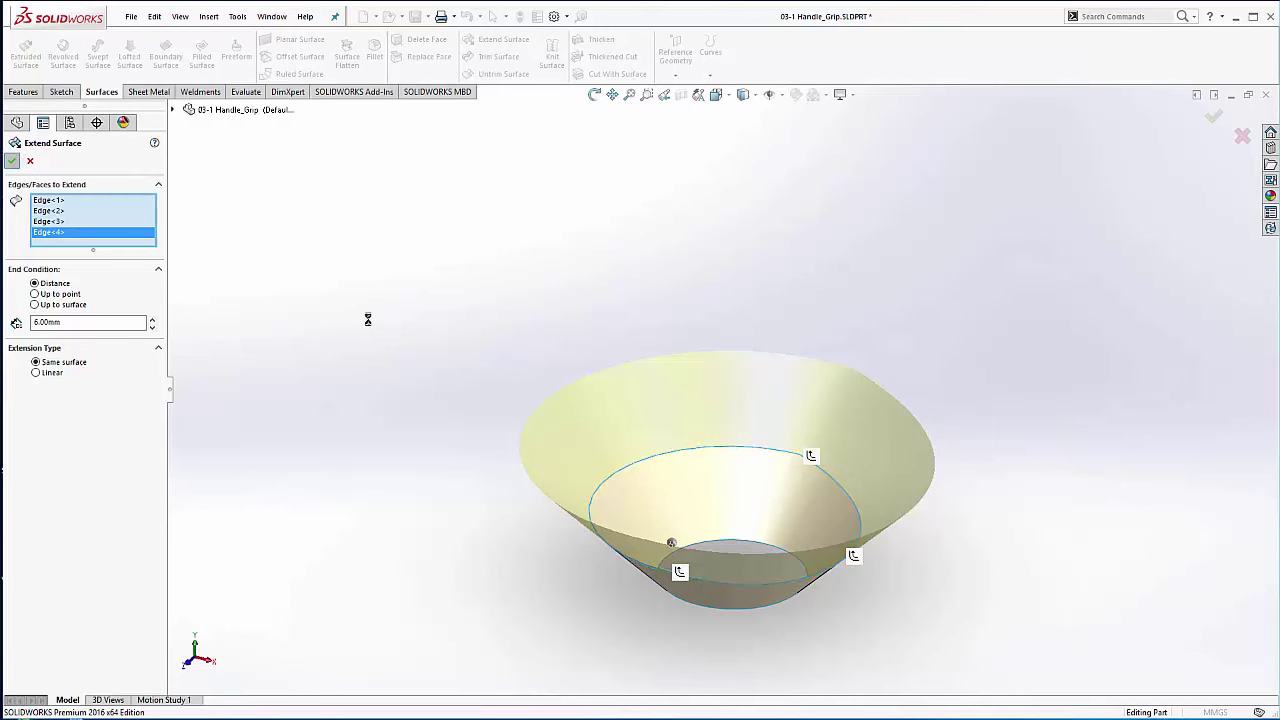
pyautogui.press('Return')
pyautogui.scroll(5, 490, 347)
pyautogui.scroll(-3, 369, 315)
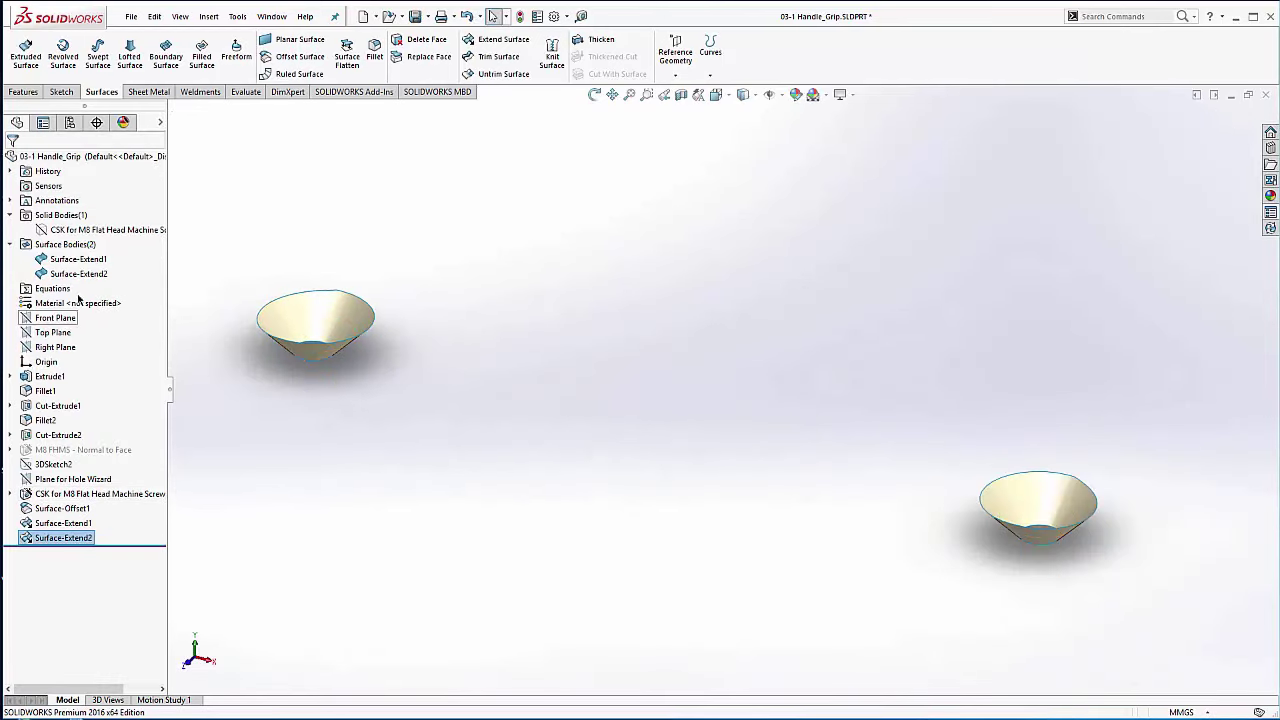
# Step: Show the handle's solid body again and inspect how both extended cone surfaces pass through its curved top
pyautogui.click(53, 231)
pyautogui.click(63, 211)
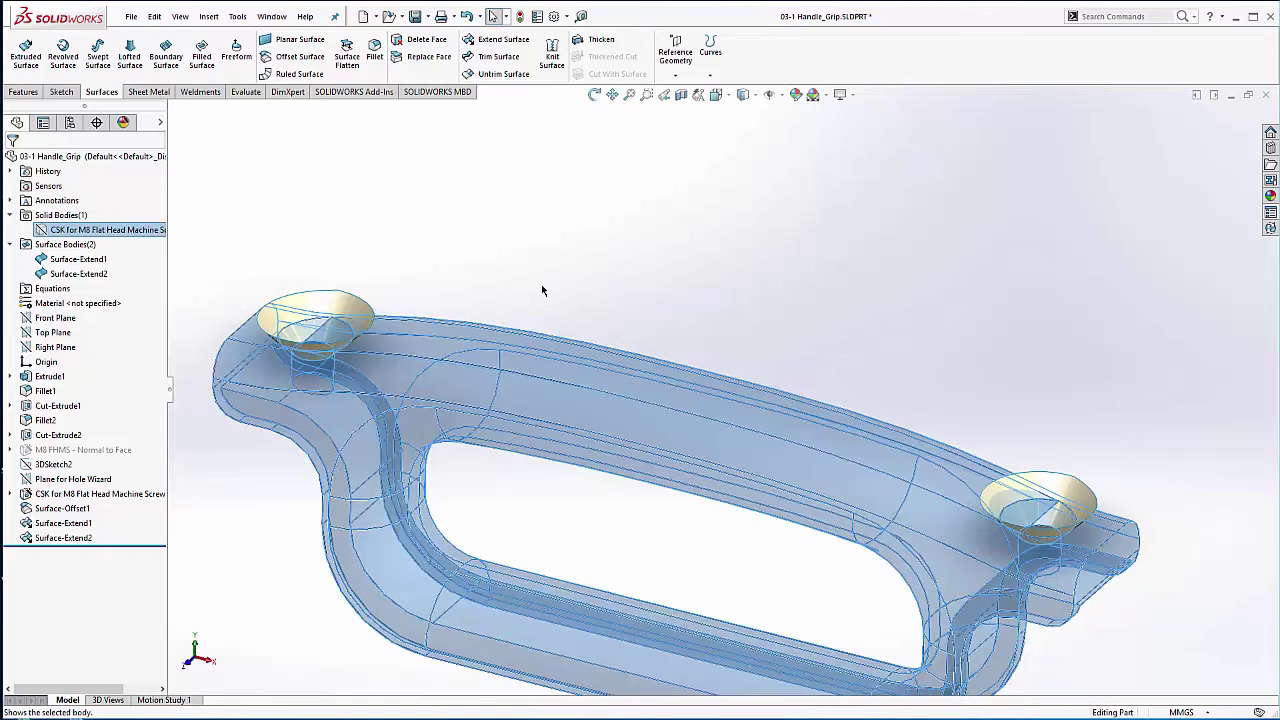
pyautogui.click(679, 264)
pyautogui.moveTo(679, 265); pyautogui.dragTo(960, 488, button='middle')
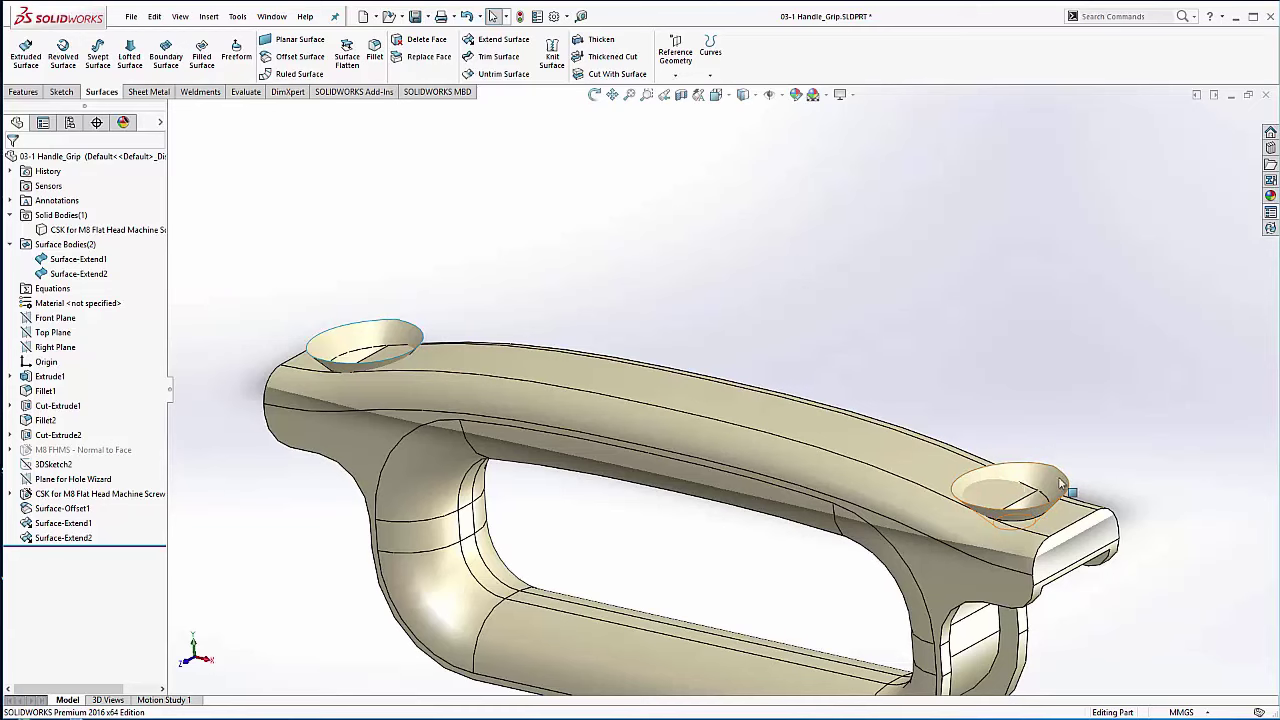
pyautogui.scroll(-3, 1017, 477)
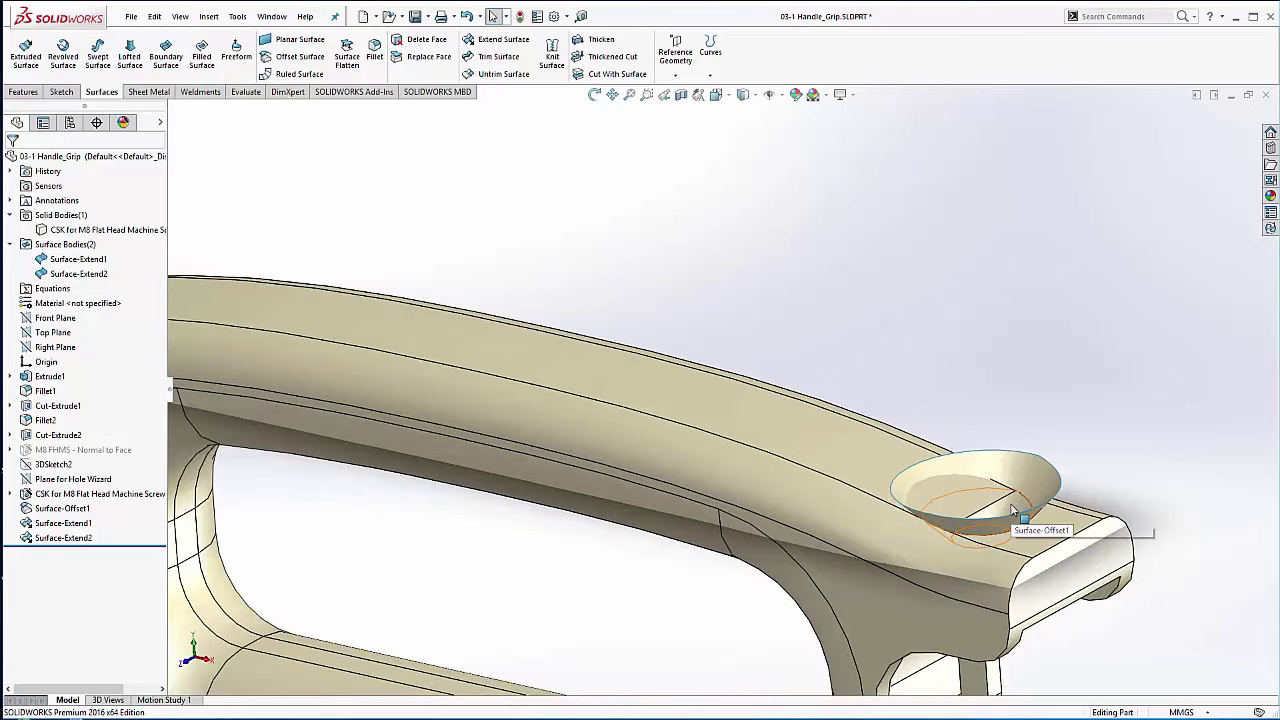
pyautogui.scroll(4, 660, 294)
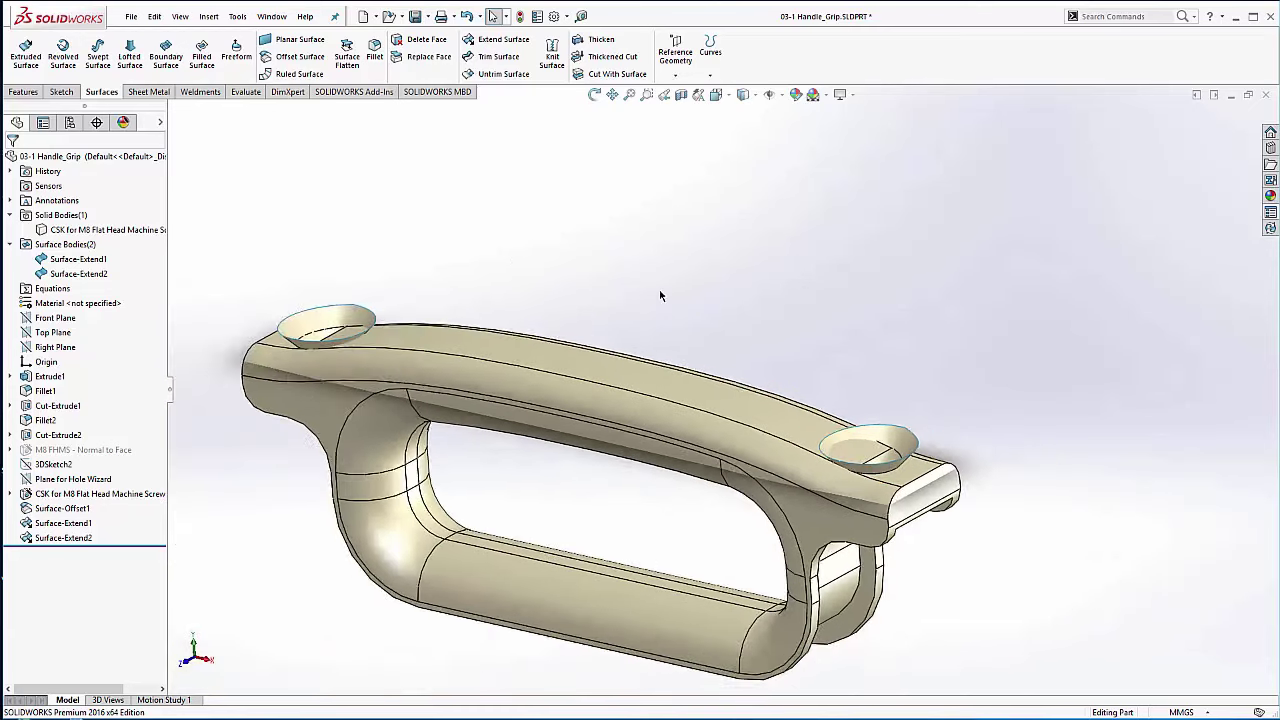
# Step: Cut the handle's solid body with the extended cone surface at its left end, removing the material inside the cone
pyautogui.moveTo(501, 261); pyautogui.dragTo(500, 258, button='middle')
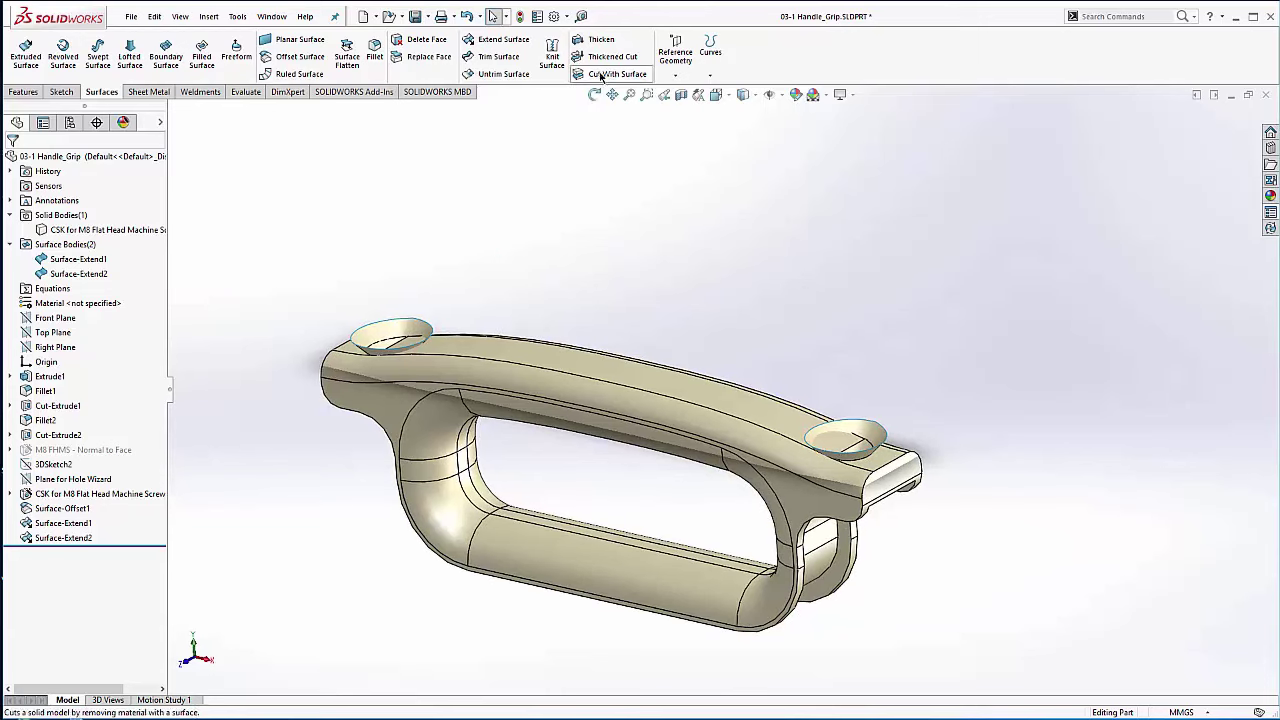
pyautogui.click(608, 75)
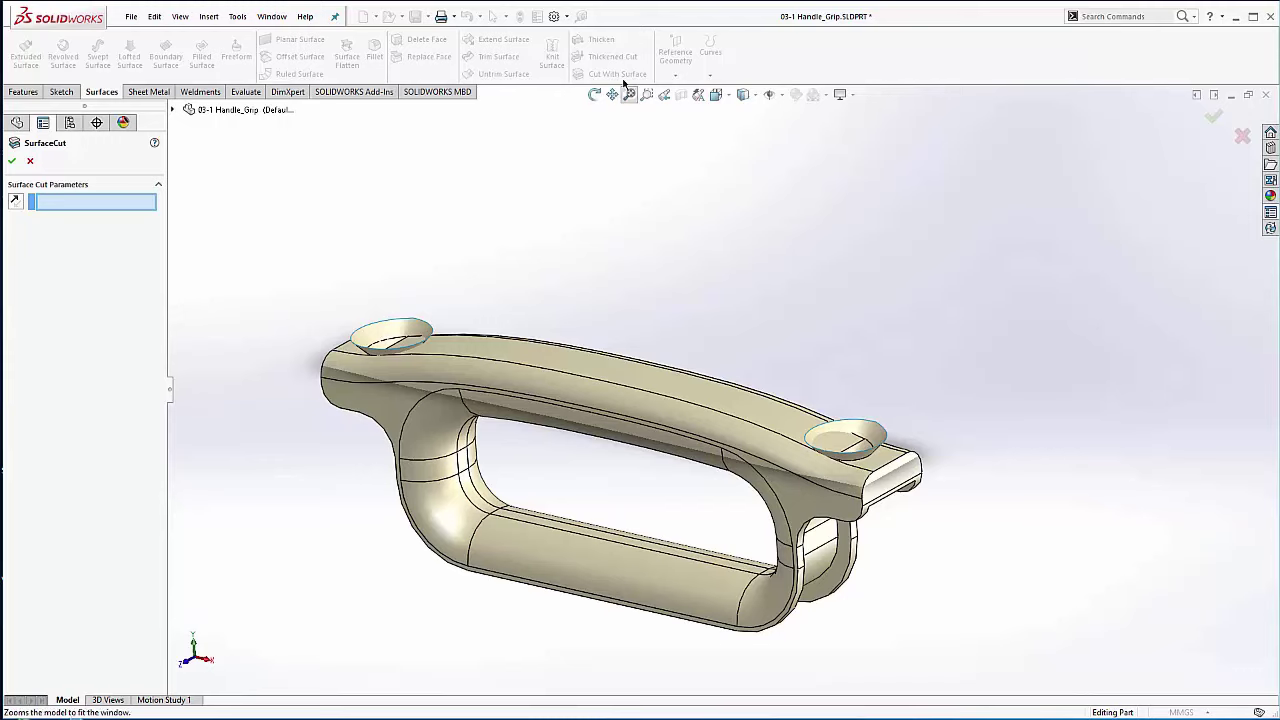
pyautogui.click(367, 338)
pyautogui.scroll(-3, 415, 348)
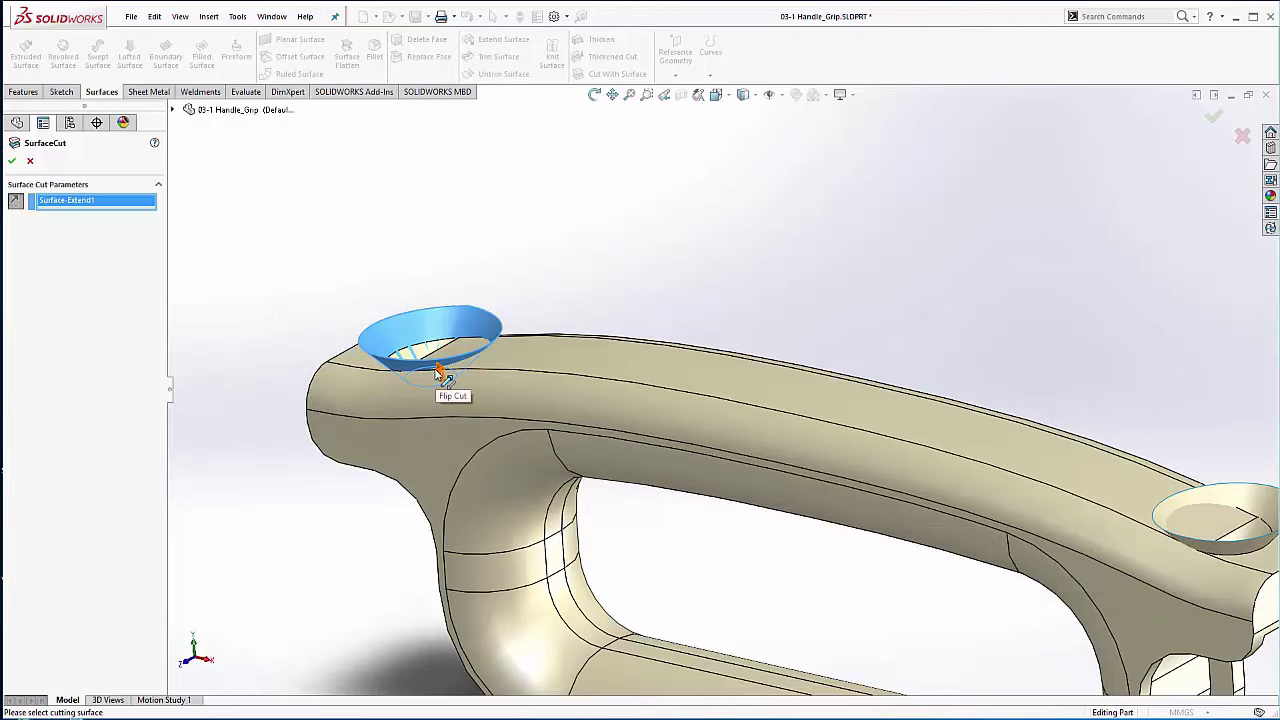
pyautogui.moveTo(503, 273); pyautogui.dragTo(531, 234, button='middle')
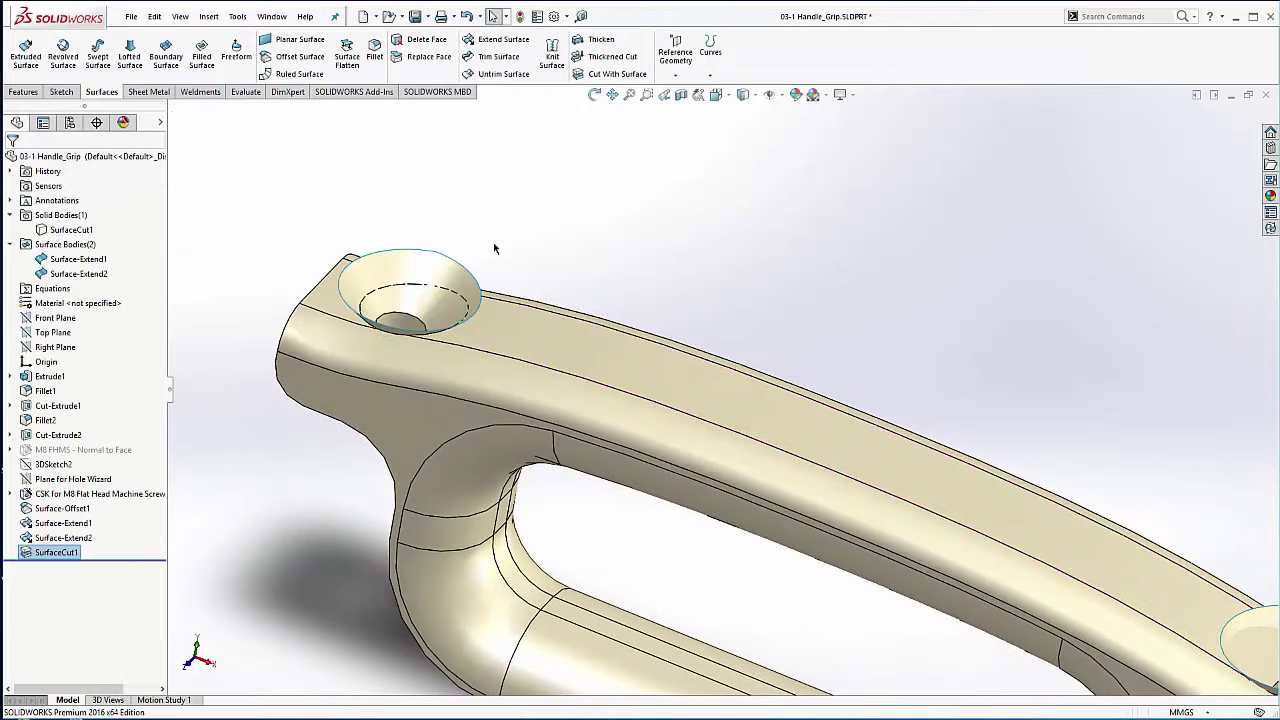
# Step: Cut the handle's solid body with the extended cone surface at its right end
pyautogui.scroll(4, 714, 294)
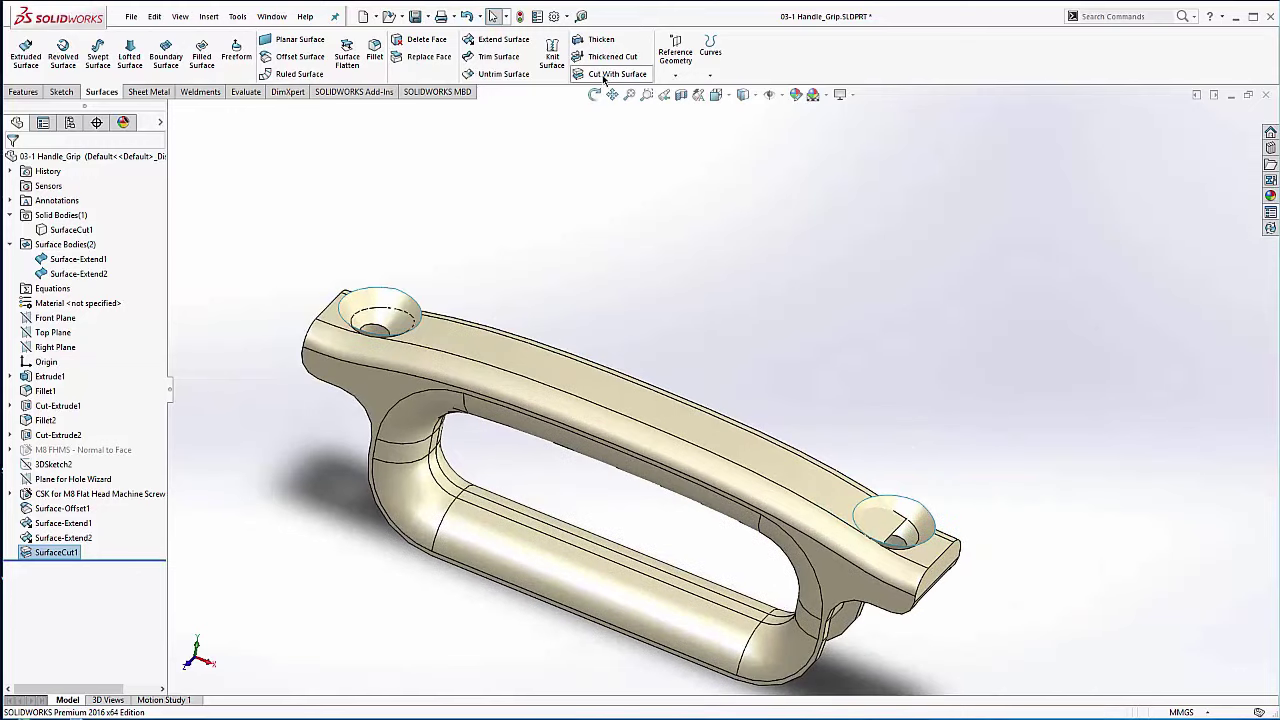
pyautogui.click(608, 75)
pyautogui.click(893, 512)
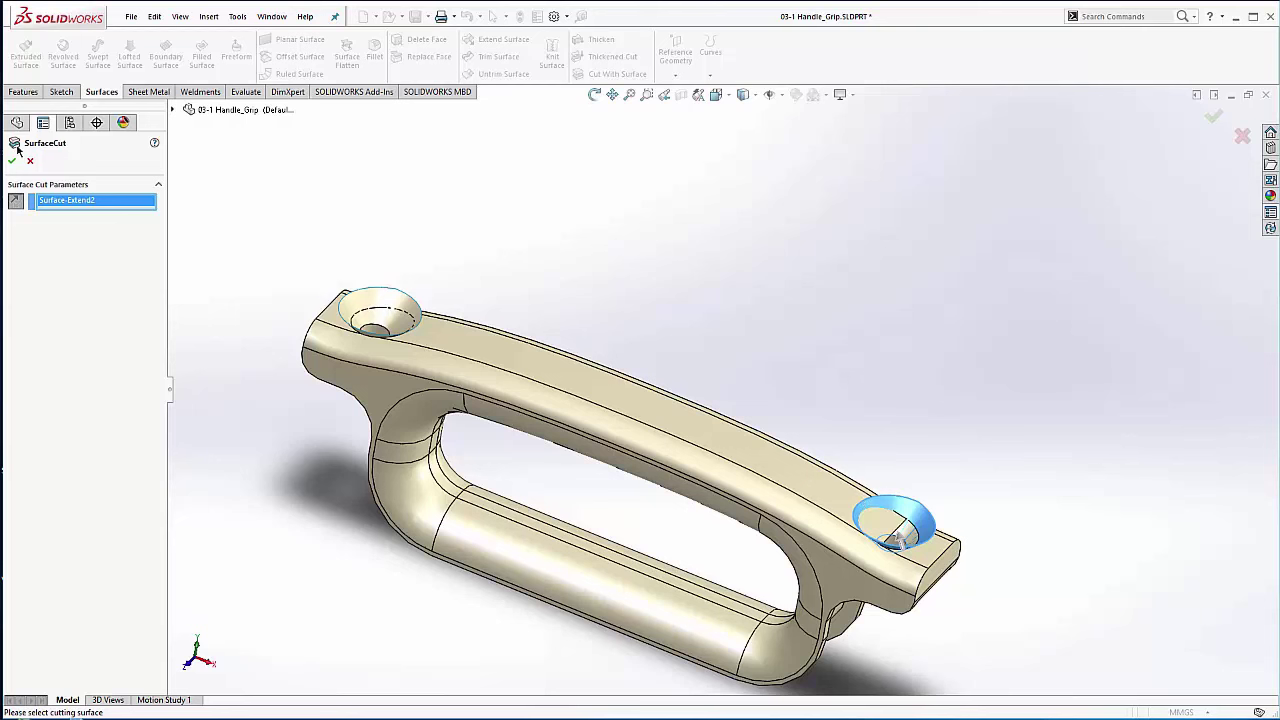
pyautogui.click(12, 162)
pyautogui.moveTo(836, 416); pyautogui.dragTo(838, 479, button='middle')
pyautogui.scroll(-3, 862, 537)
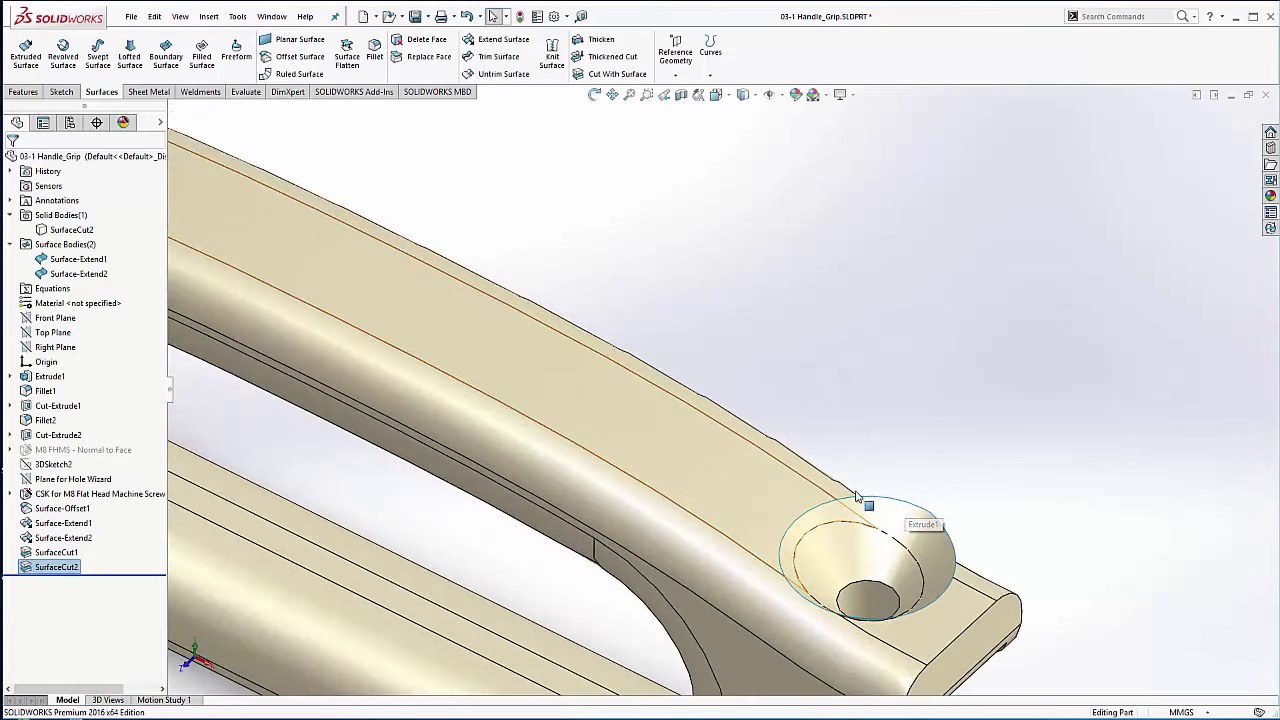
pyautogui.press('f')
# Step: Hide both extended cone surface bodies, collapse the body folders, and check the finished countersinks on the handle
pyautogui.moveTo(523, 286); pyautogui.dragTo(545, 256, button='middle')
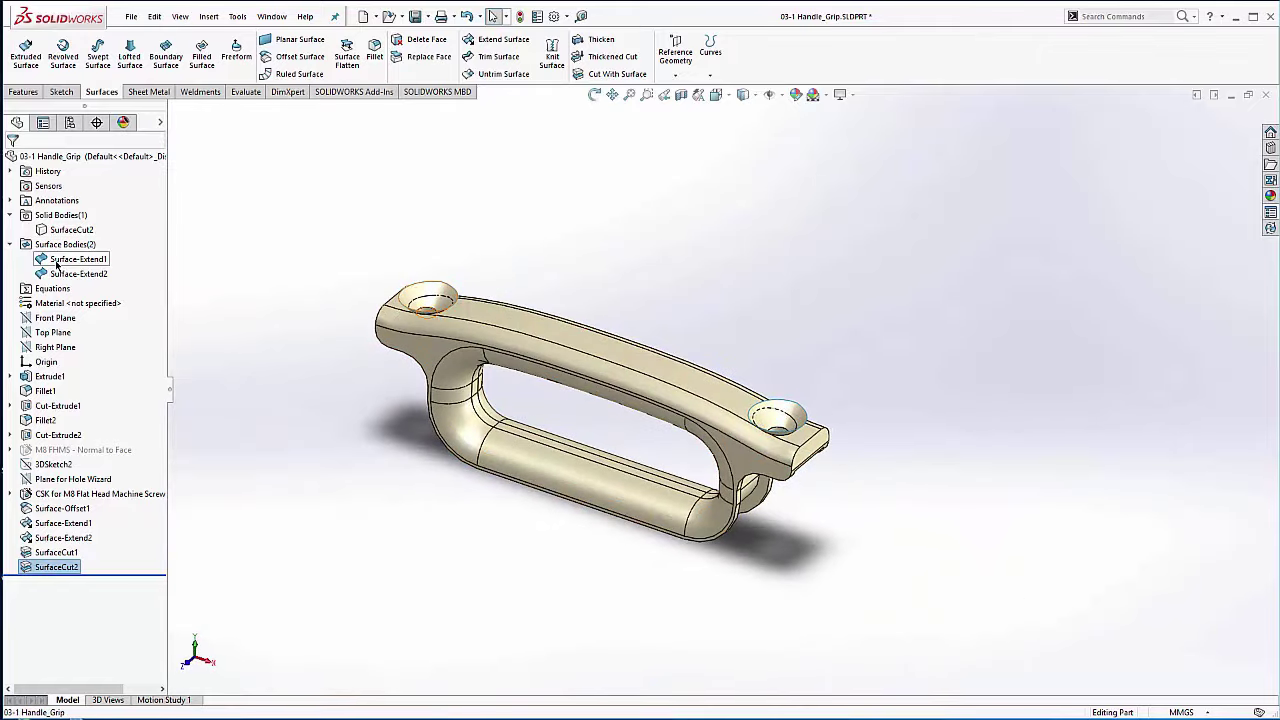
pyautogui.click(57, 262)
pyautogui.keyDown('ctrl'); pyautogui.click(52, 275); pyautogui.keyUp('ctrl')
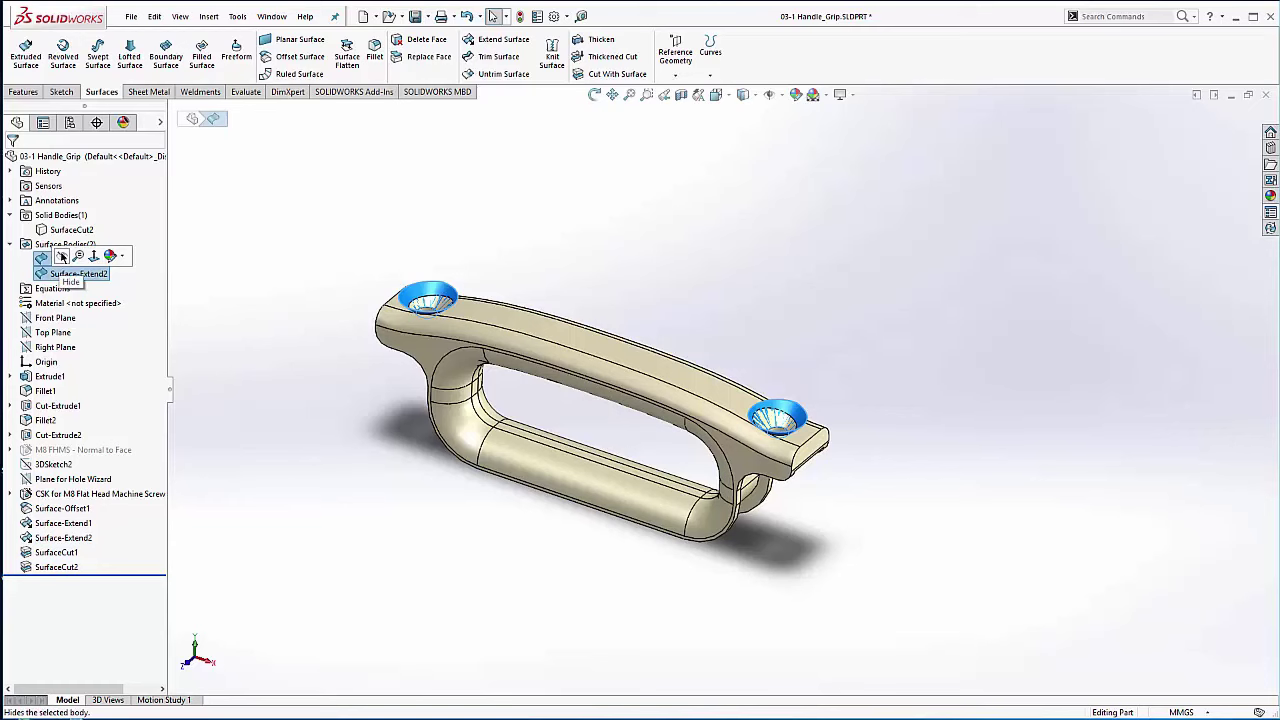
pyautogui.click(61, 257)
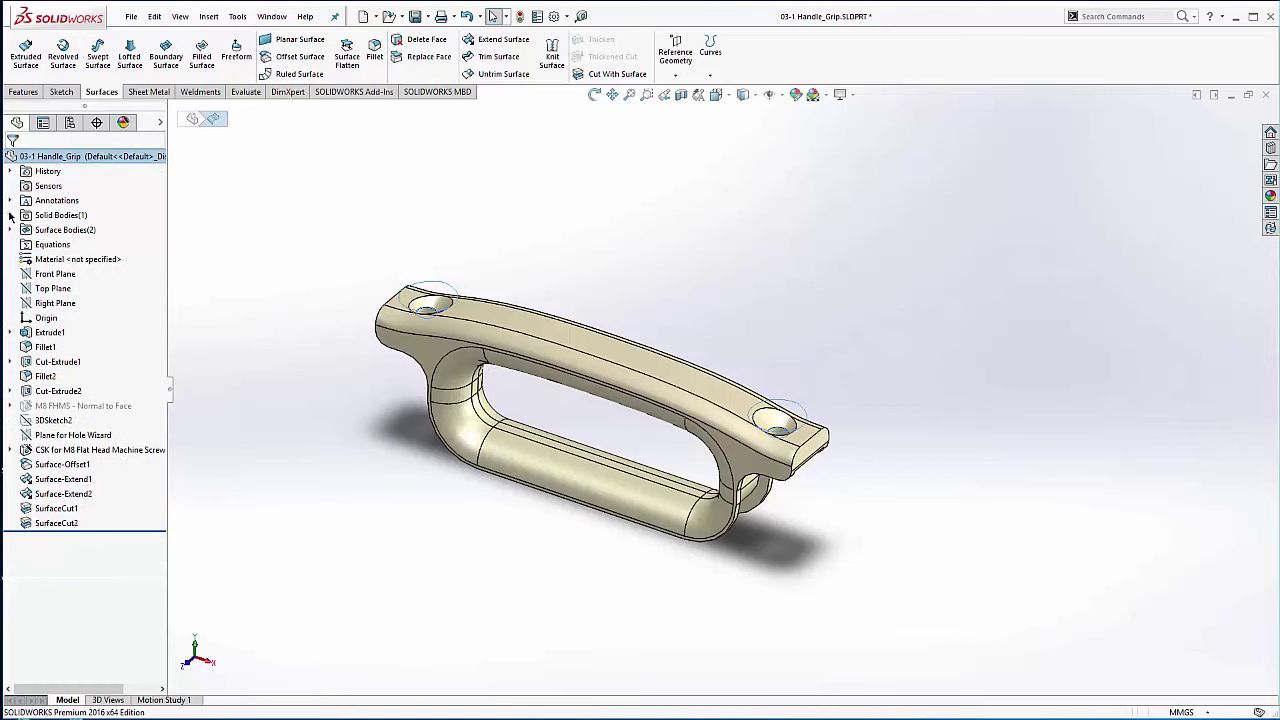
pyautogui.moveTo(447, 296); pyautogui.dragTo(897, 500, button='middle')
pyautogui.scroll(-4, 757, 455)
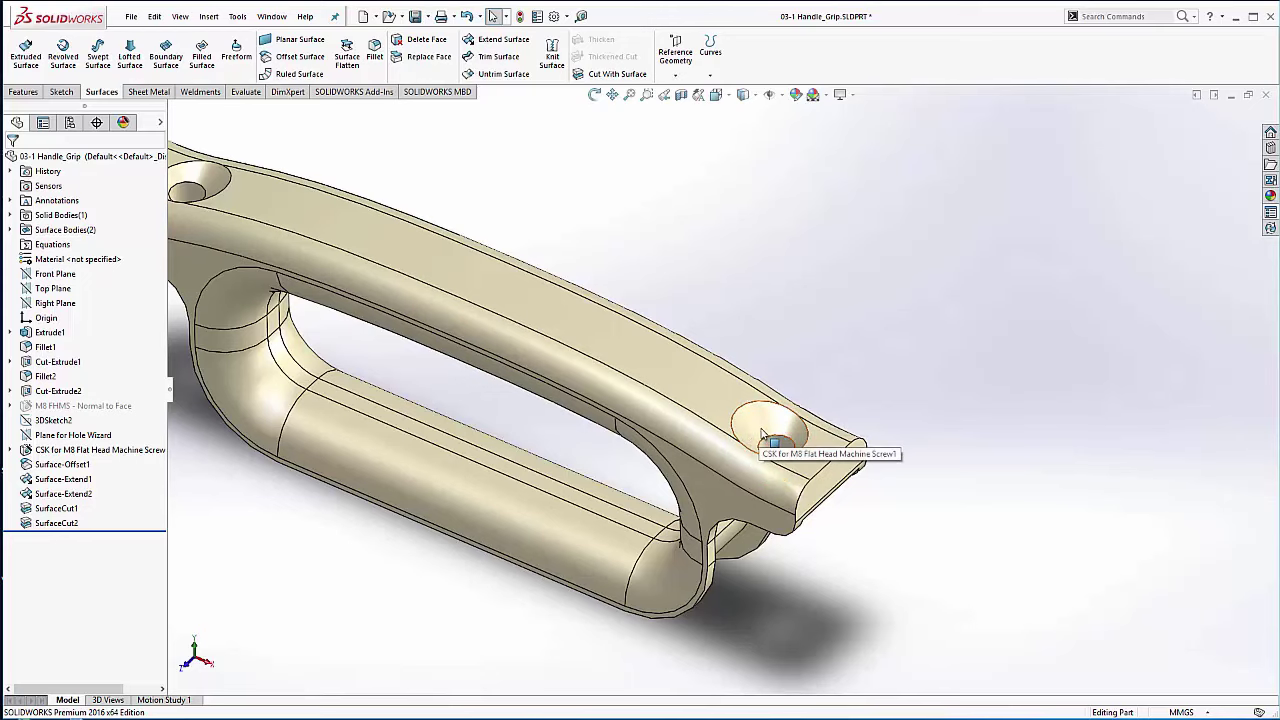
pyautogui.press('f')
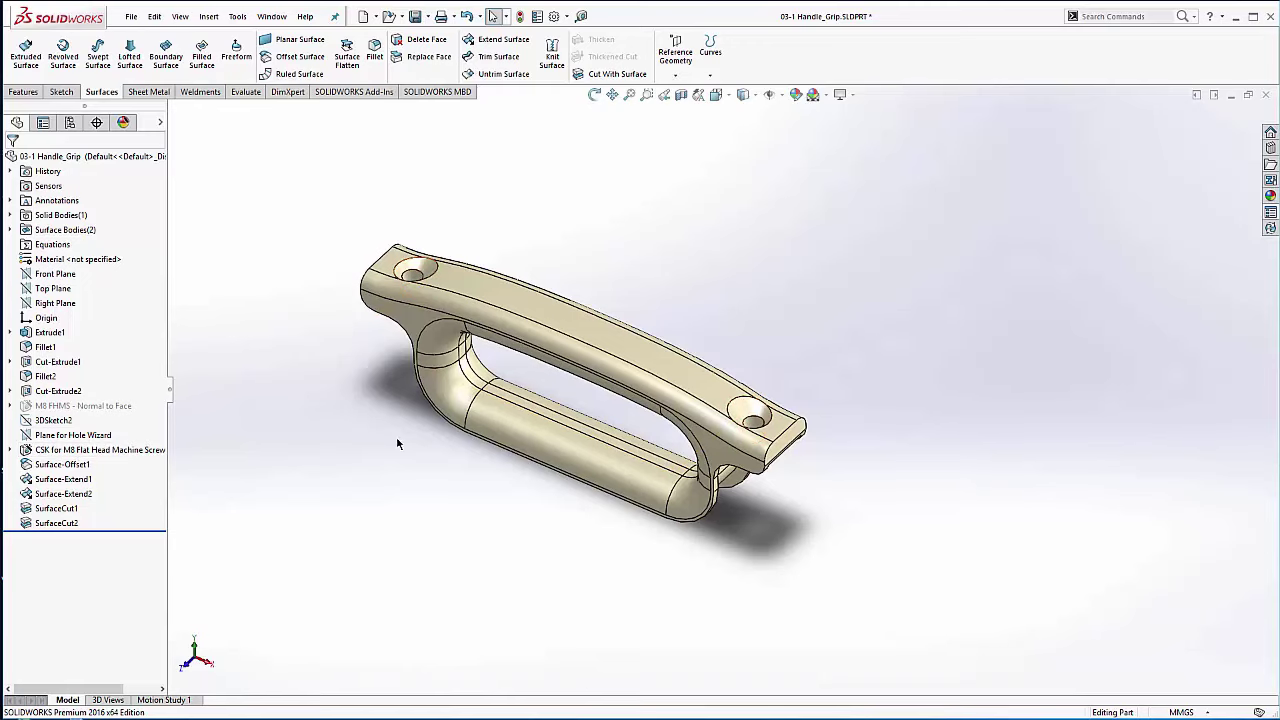
pyautogui.moveTo(396, 436)
pyautogui.mouseDown(button='middle')
pyautogui.moveTo(403, 393)
pyautogui.moveTo(404, 418)
pyautogui.mouseUp(button='middle')
pyautogui.scroll(-2, 615, 276)
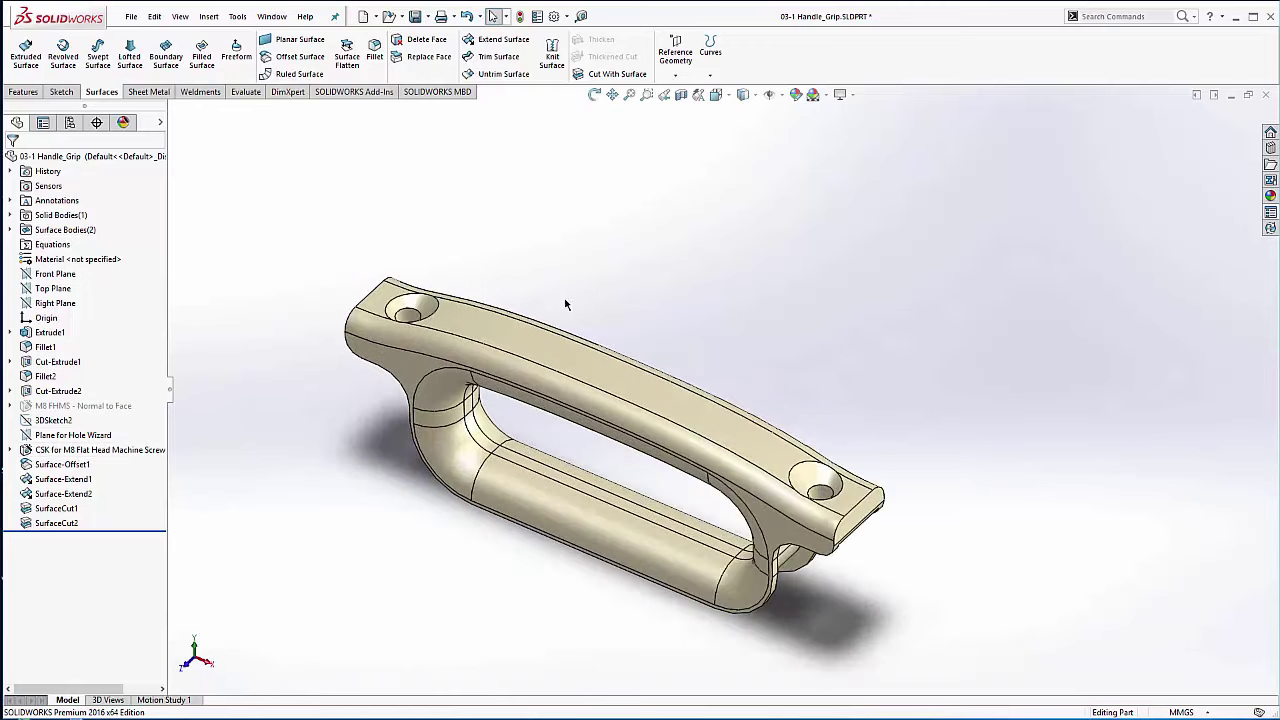
pyautogui.moveTo(545, 305); pyautogui.dragTo(548, 294, button='middle')
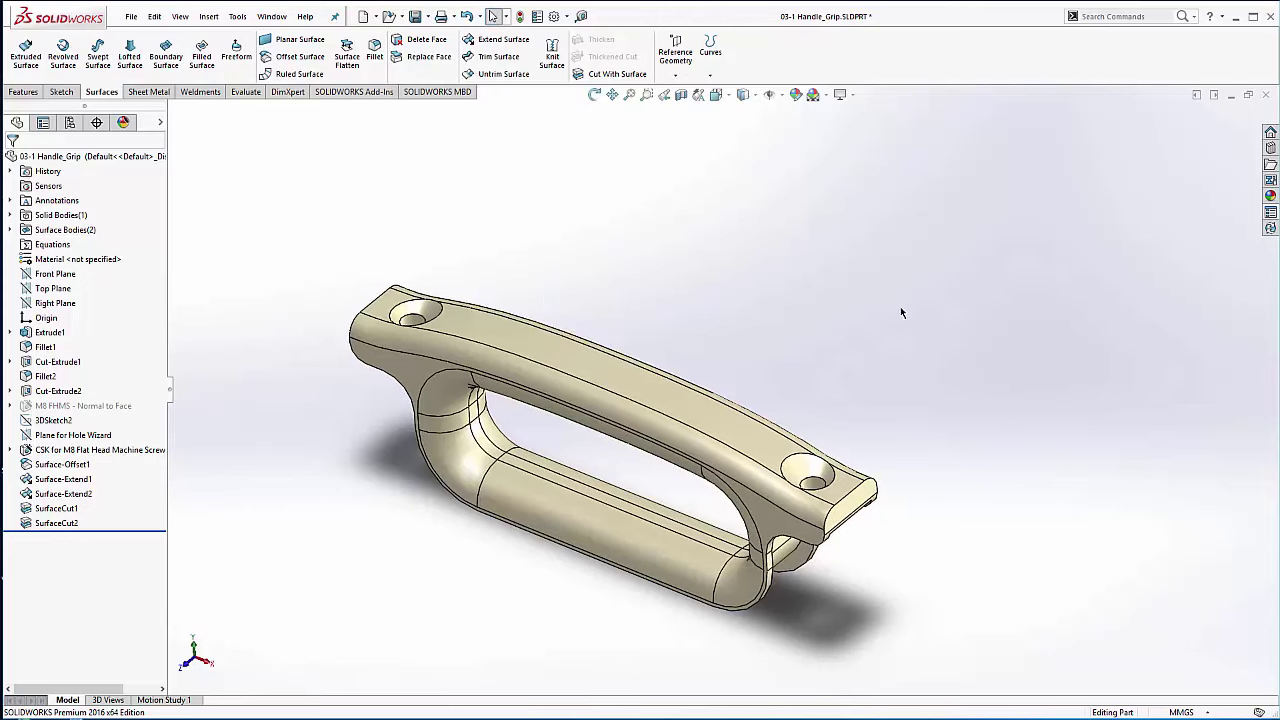
# Step: Close the handle part and bring up the 03-1 Indent part
pyautogui.click(1266, 96)
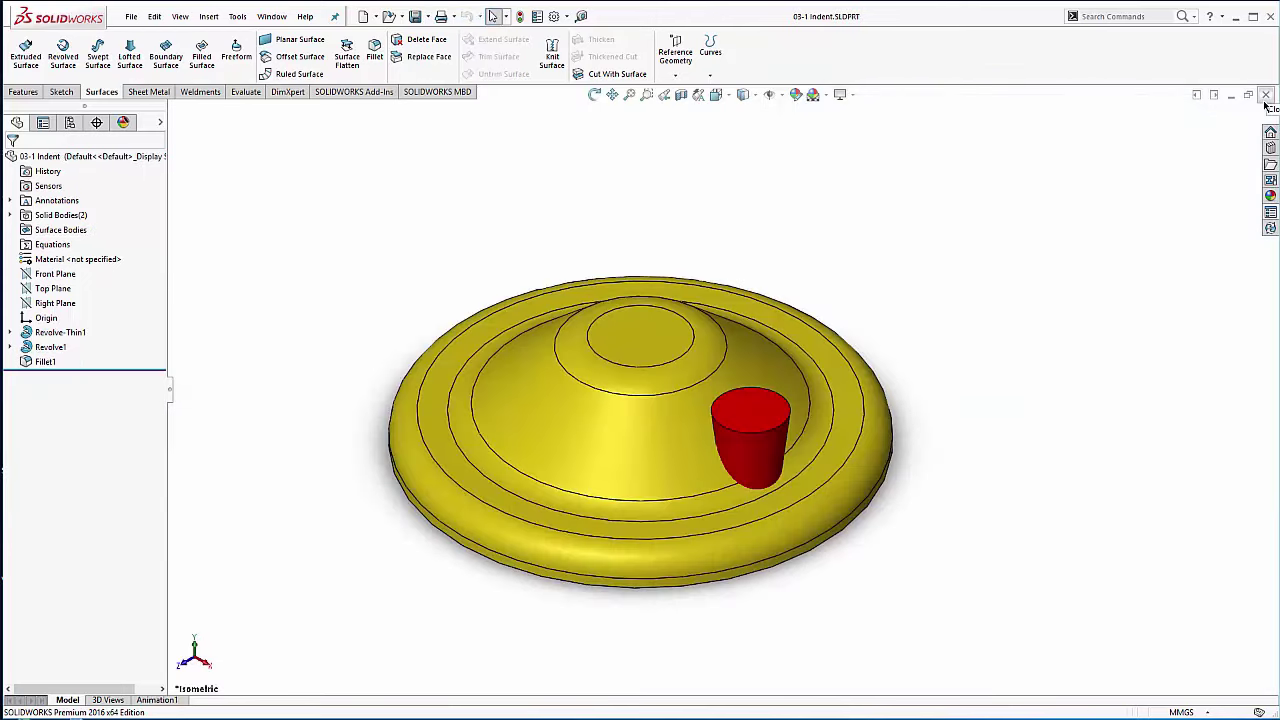
pyautogui.moveTo(812, 261); pyautogui.dragTo(771, 269, button='middle')
pyautogui.scroll(-3, 648, 428)
pyautogui.moveTo(648, 428); pyautogui.dragTo(671, 416, button='middle')
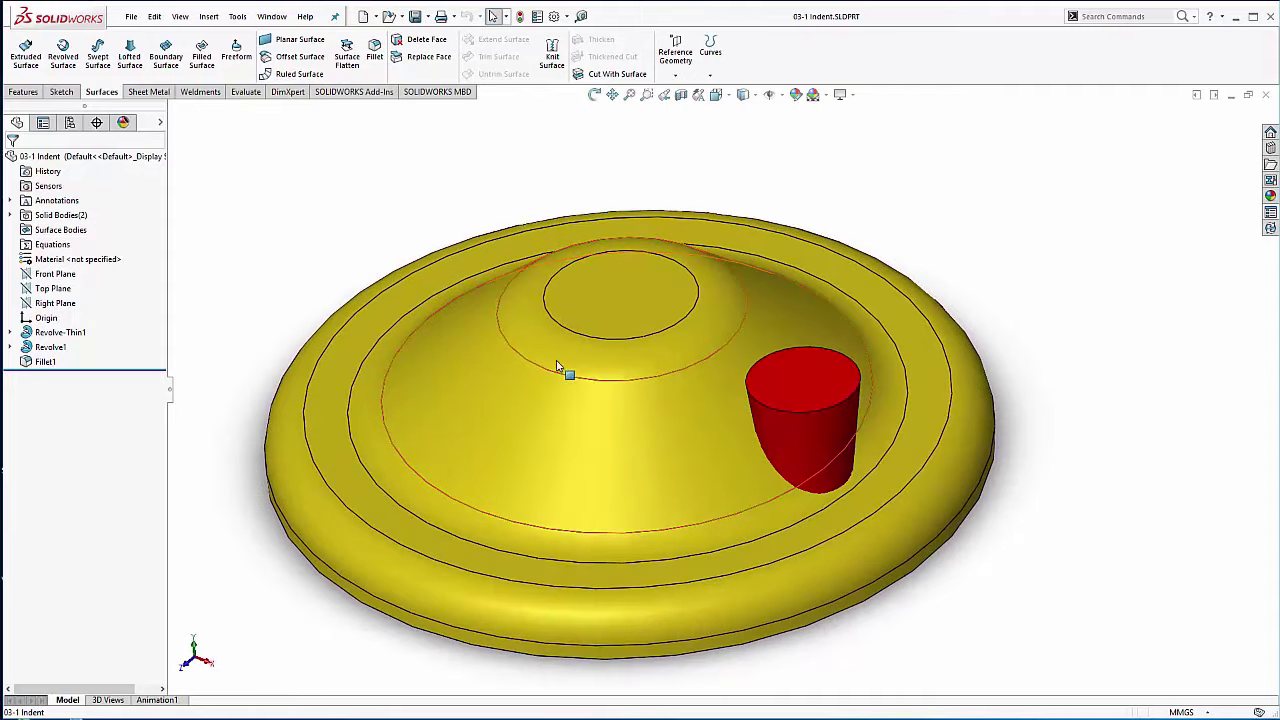
# Step: Expand the solid bodies folder, highlight the target and tool bodies in turn, and examine how the tool intersects the target
pyautogui.press('Escape')
pyautogui.click(10, 215)
pyautogui.click(58, 230)
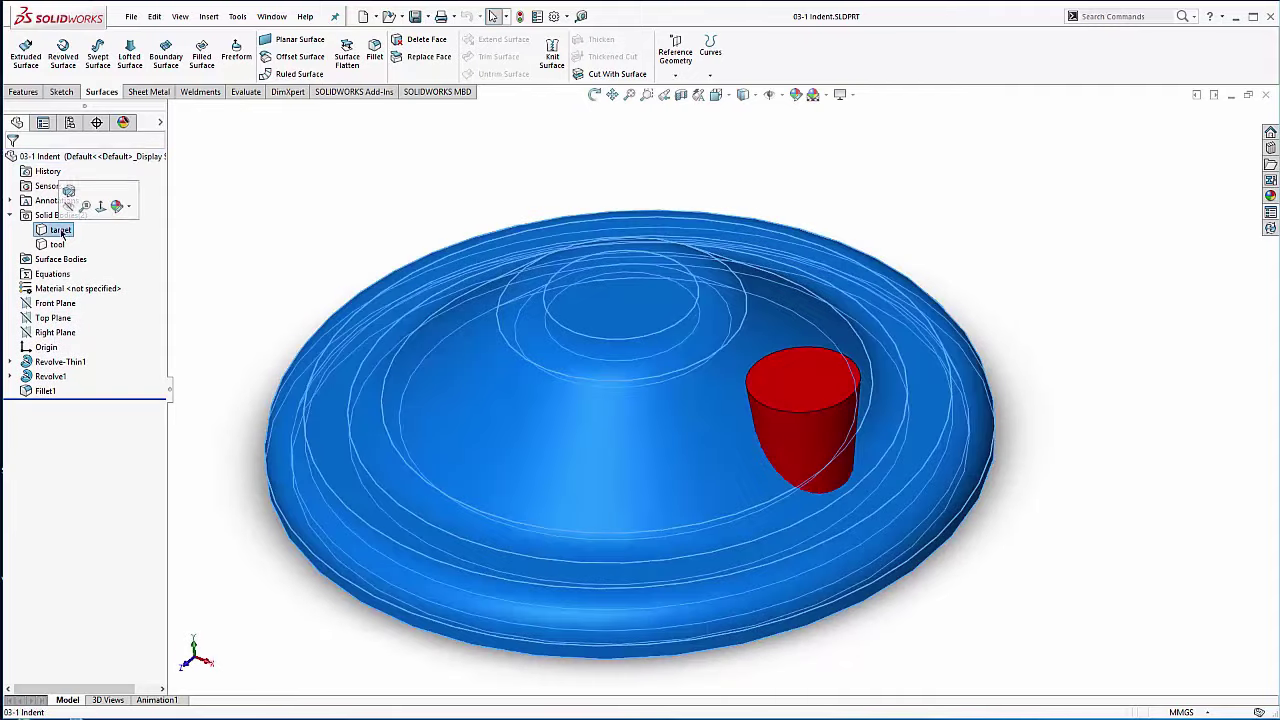
pyautogui.moveTo(369, 214); pyautogui.dragTo(380, 171, button='middle')
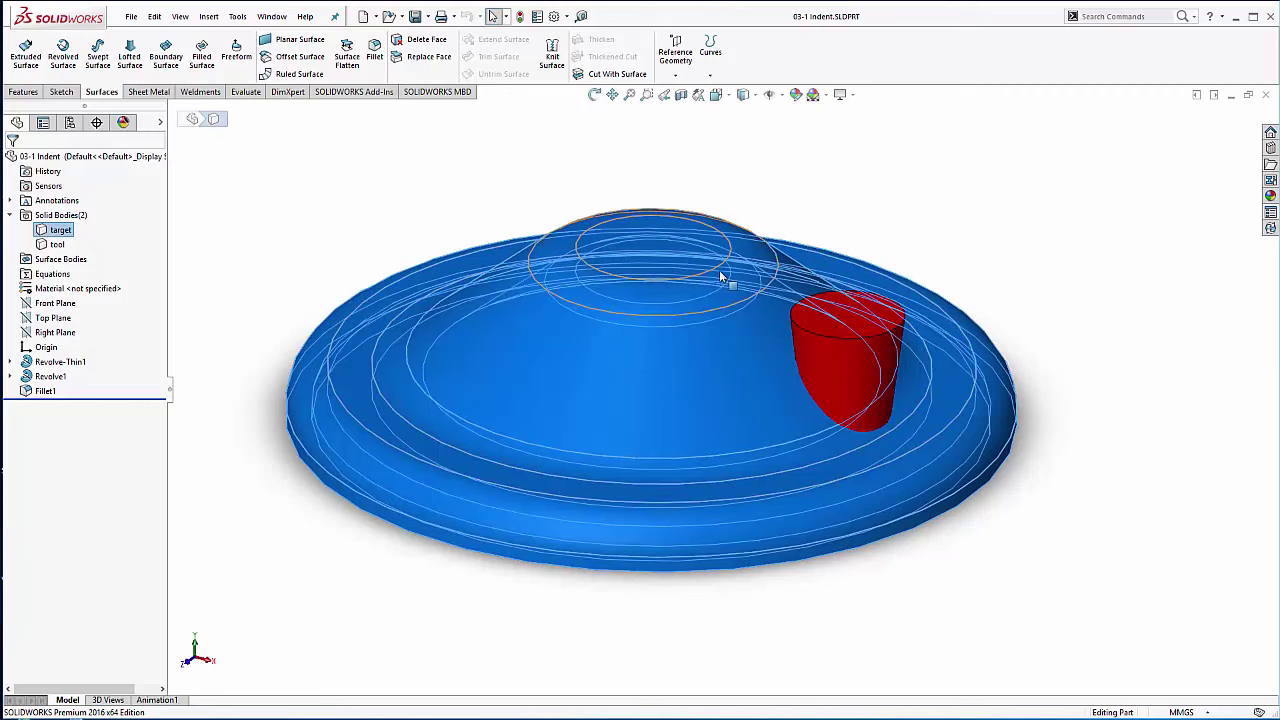
pyautogui.click(57, 244)
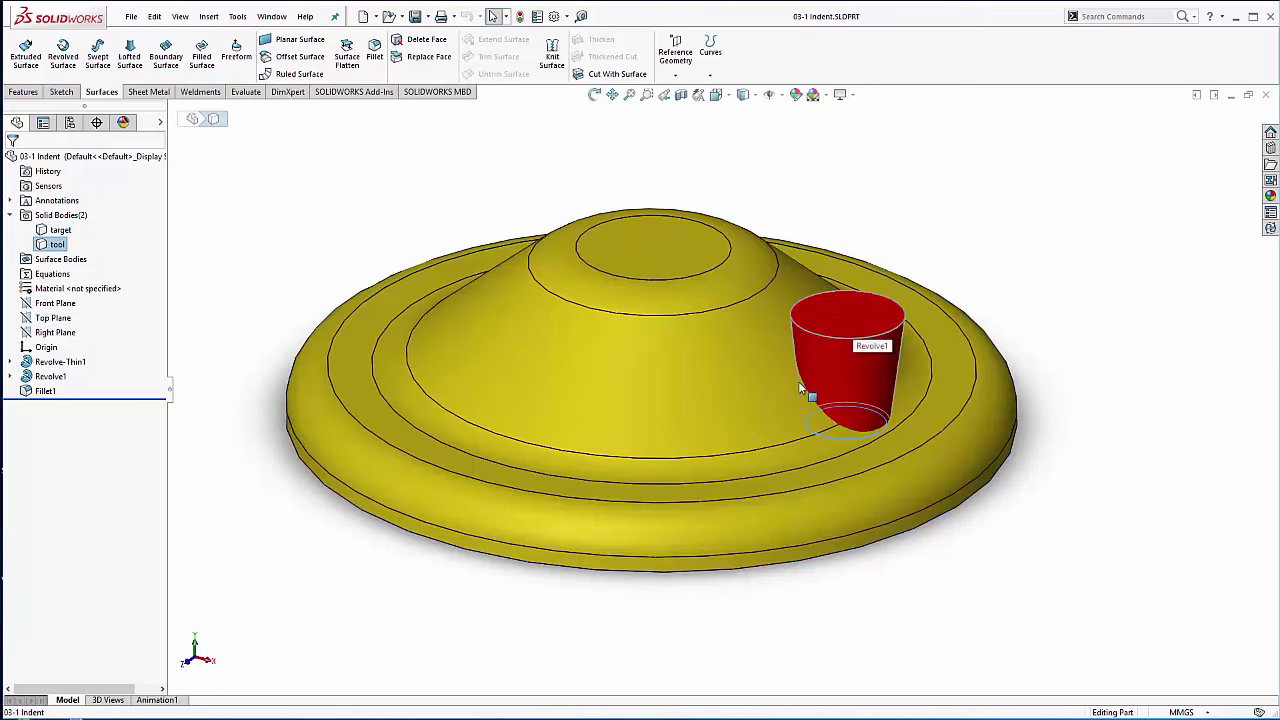
pyautogui.moveTo(711, 392); pyautogui.dragTo(762, 437, button='middle')
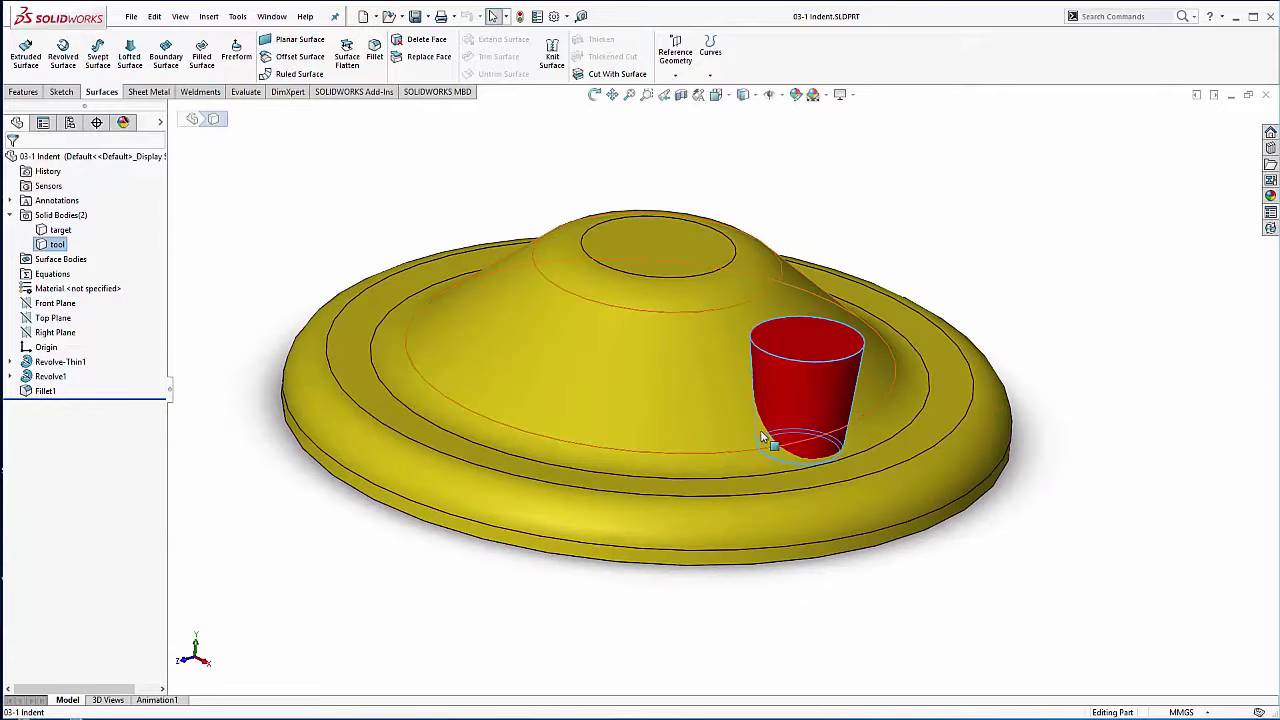
pyautogui.scroll(-3, 762, 437)
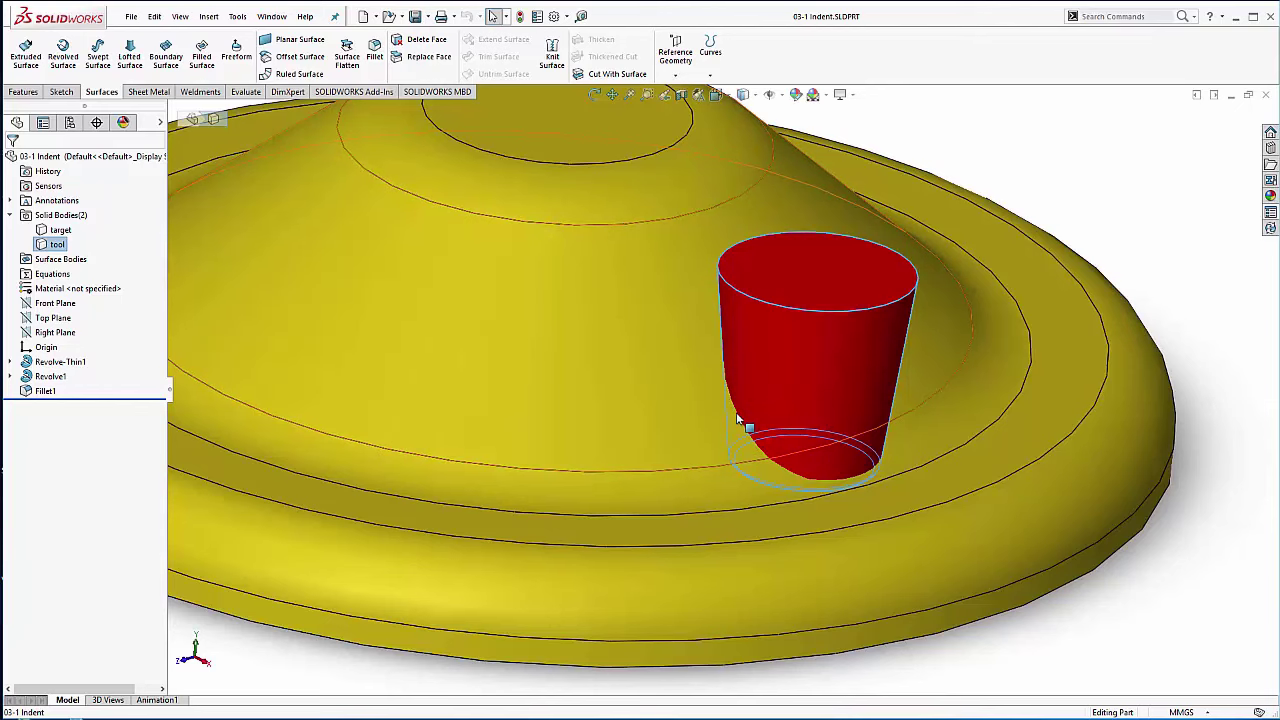
pyautogui.scroll(5, 745, 408)
pyautogui.moveTo(754, 344); pyautogui.dragTo(749, 391, button='middle')
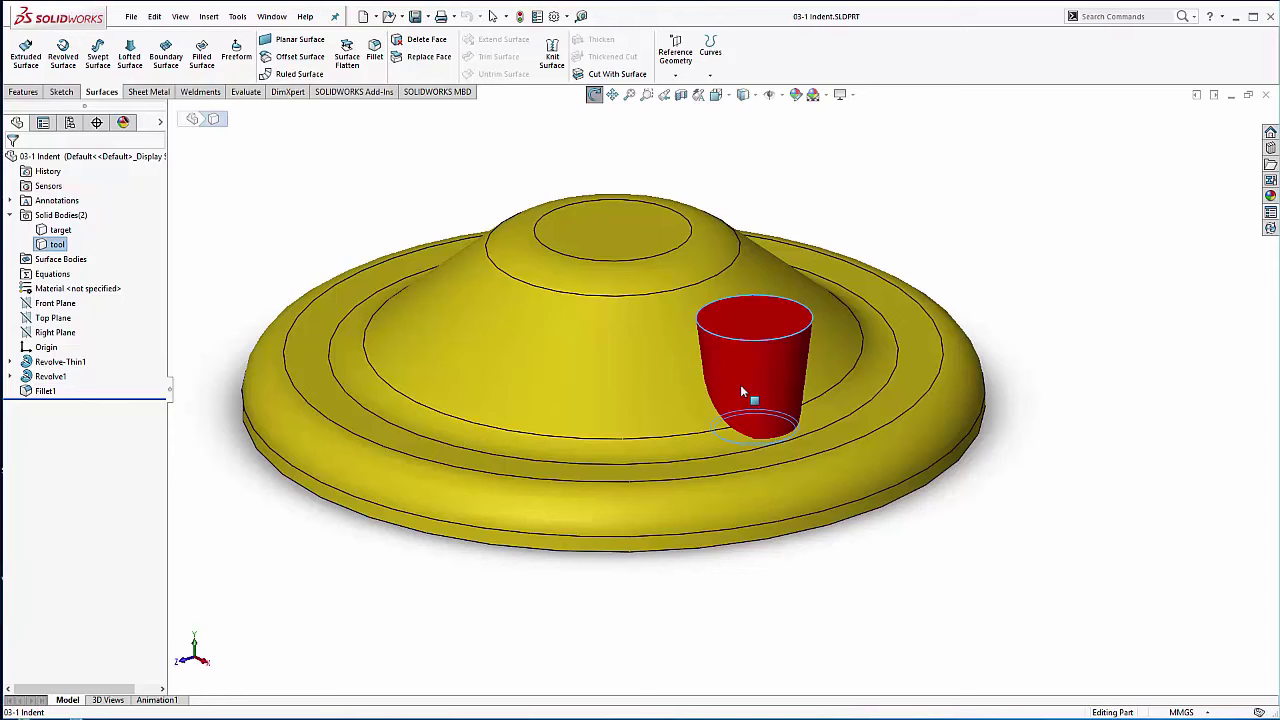
# Step: Start an Indent feature with the yellow dome as the target body, keeping selections
pyautogui.click(205, 17)
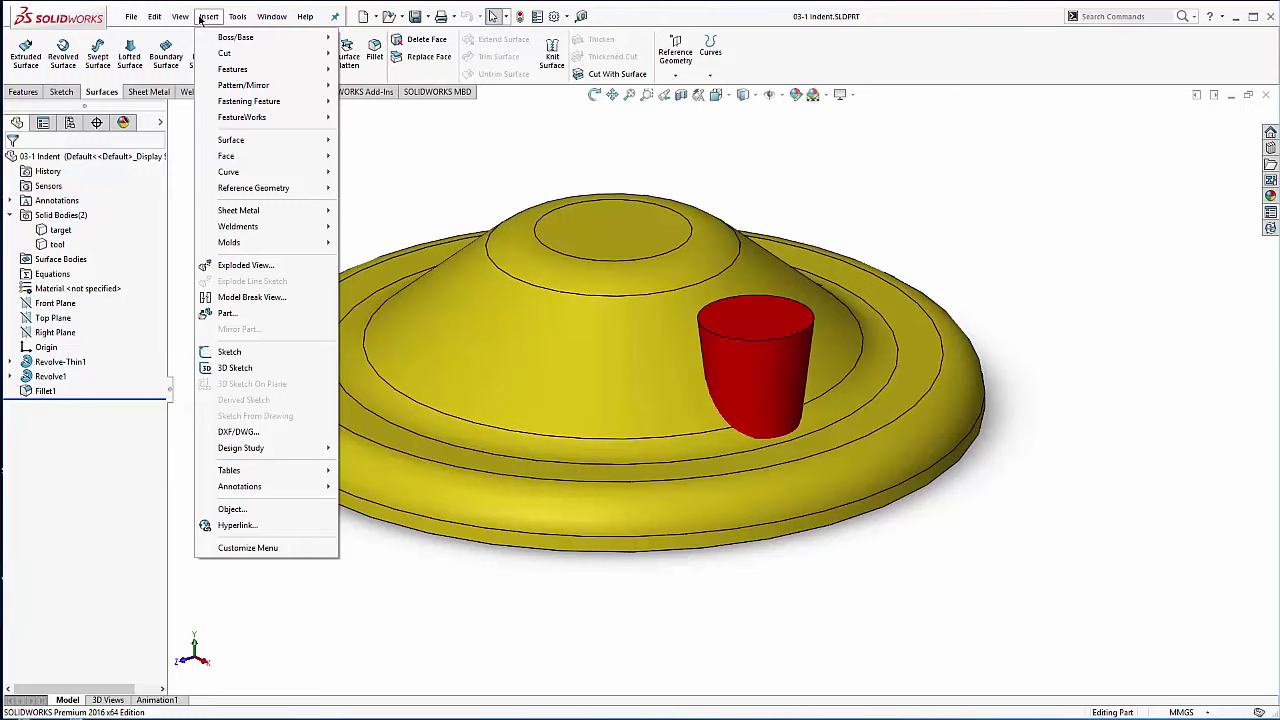
pyautogui.moveTo(221, 74)
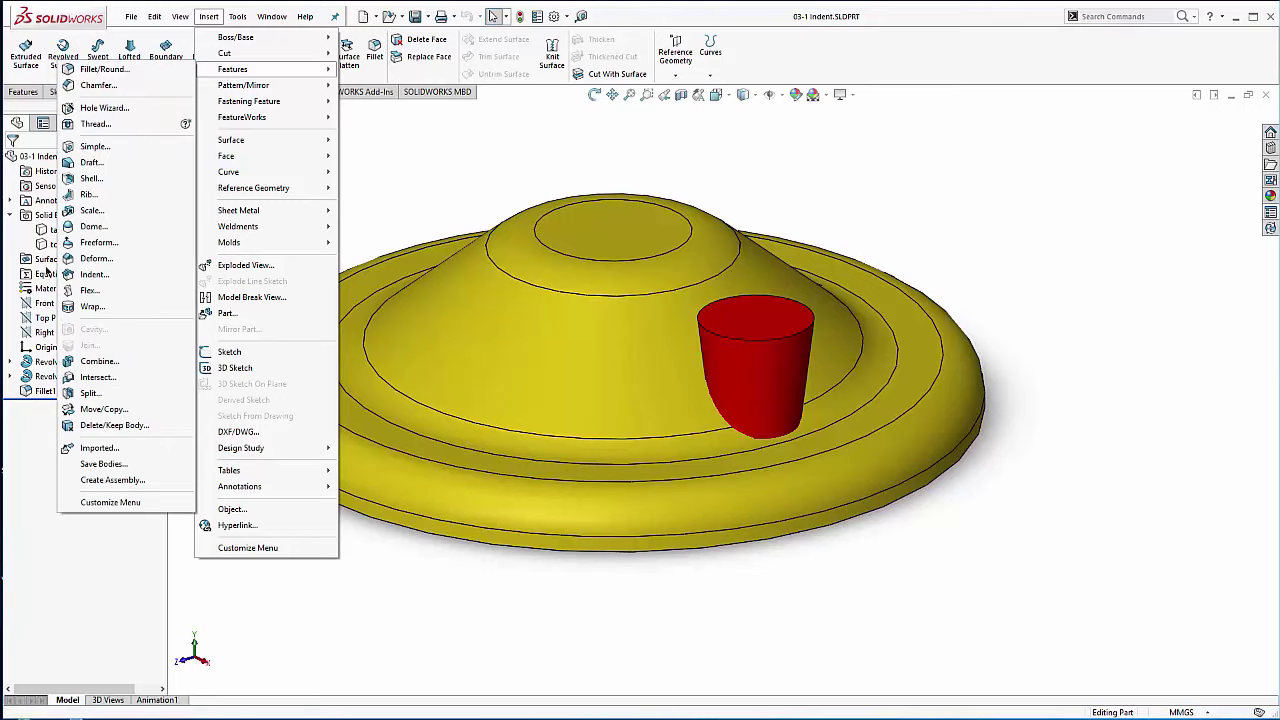
pyautogui.click(92, 274)
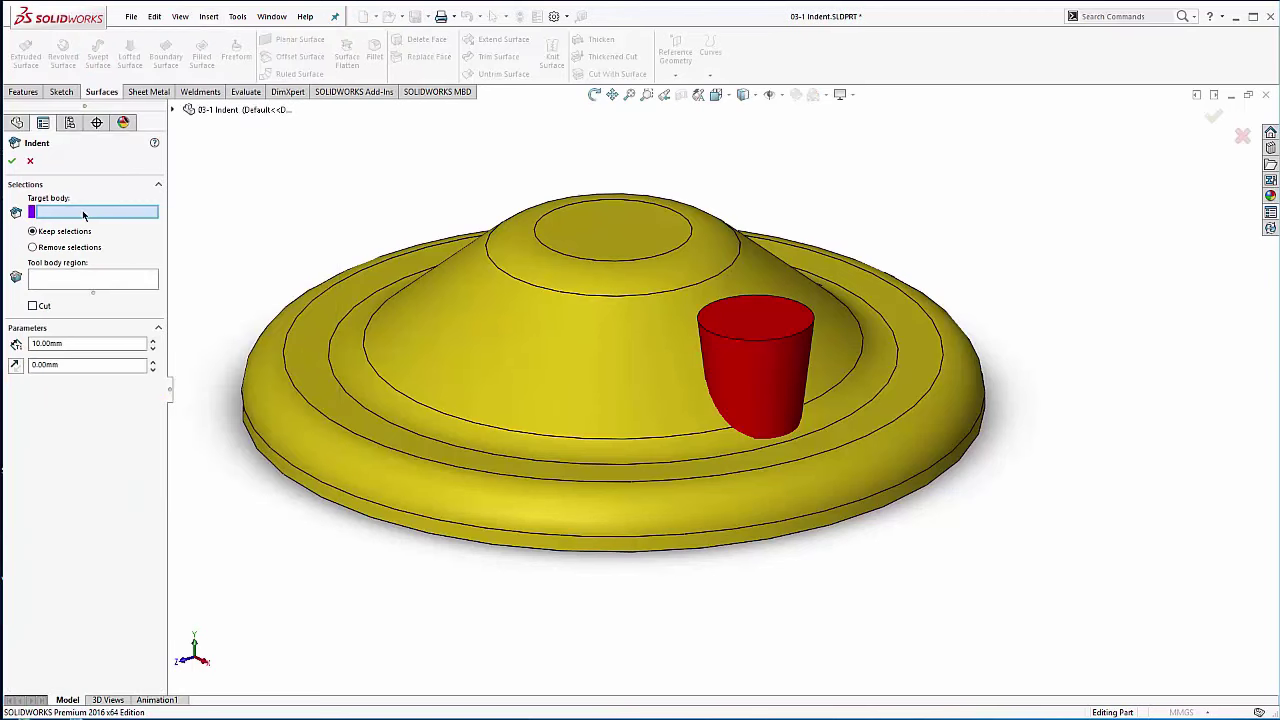
pyautogui.click(445, 335)
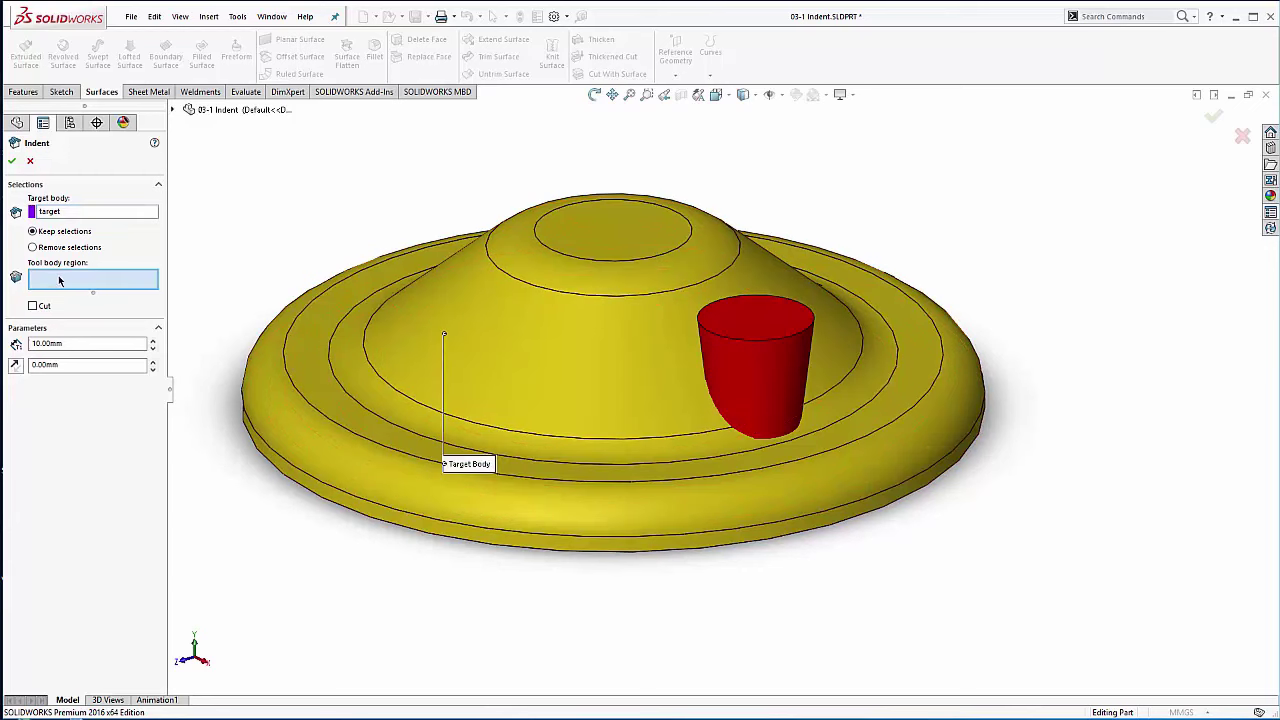
pyautogui.click(749, 355)
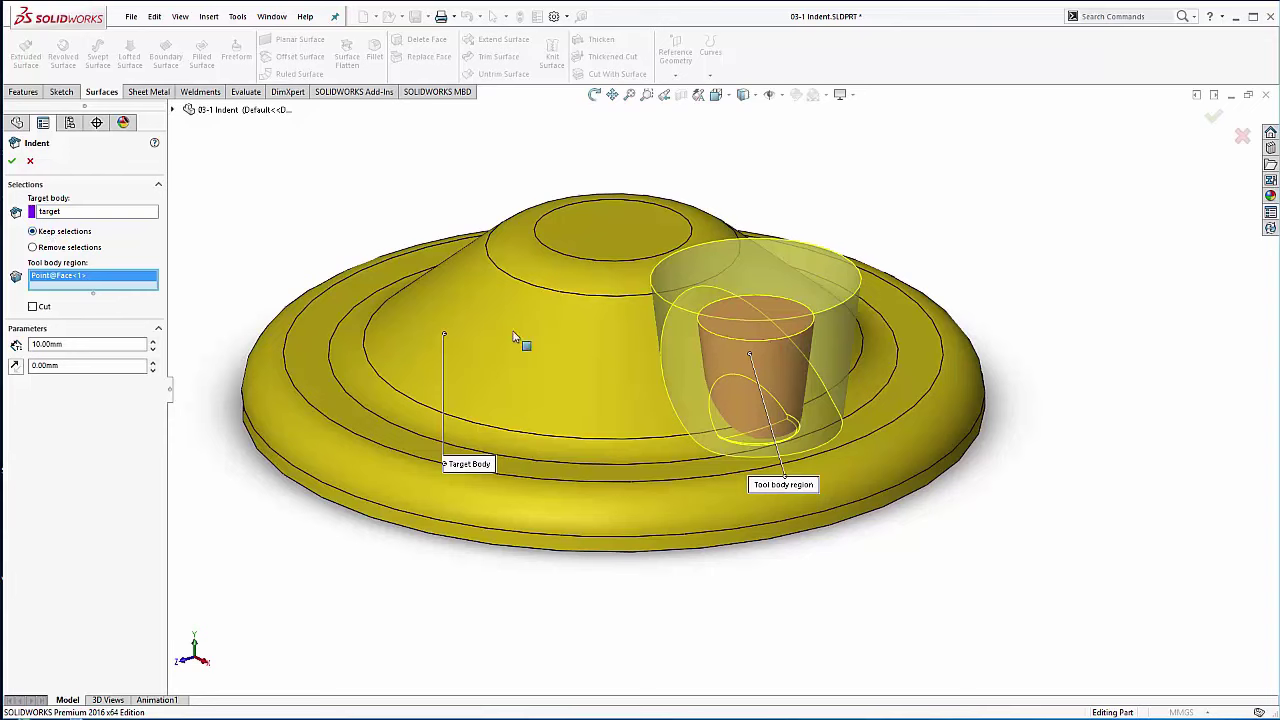
pyautogui.rightClick(67, 283)
pyautogui.click(85, 288)
# Step: Choose the part of the red tool protruding beneath the dome as the tool body region and set the indent thickness to 5 mm
pyautogui.moveTo(766, 417); pyautogui.dragTo(851, 247, button='middle')
pyautogui.click(806, 284)
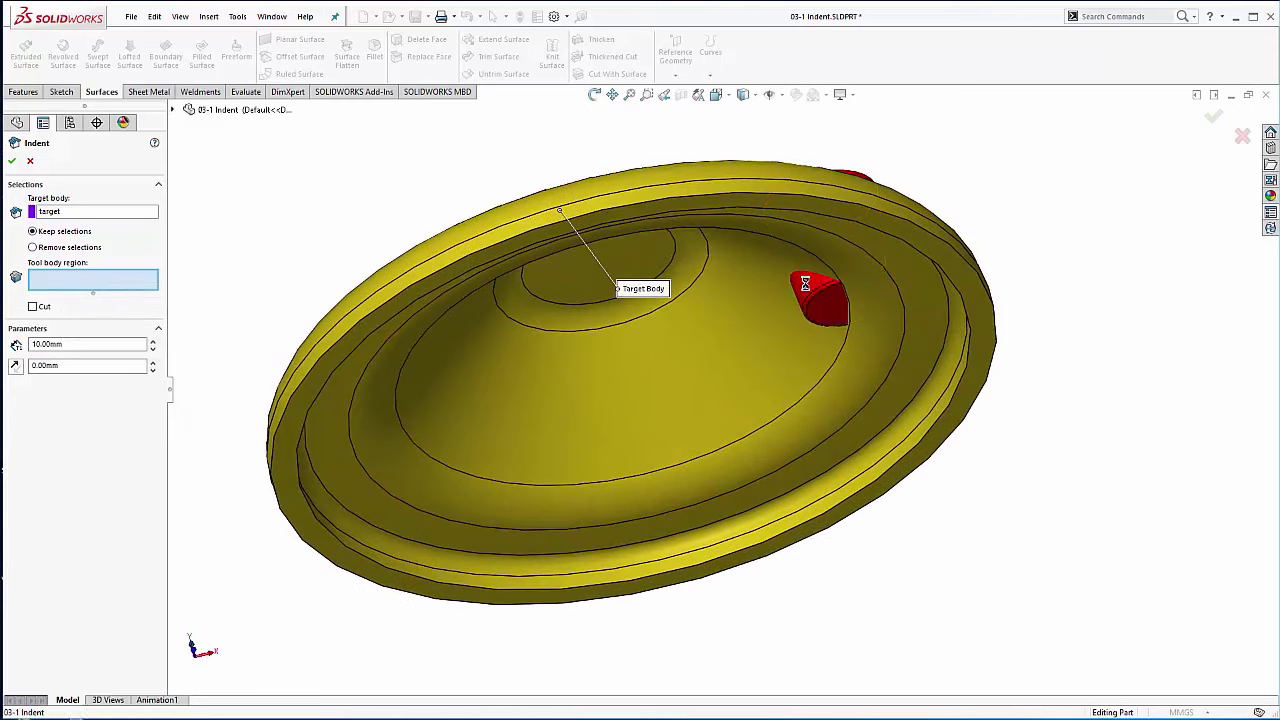
pyautogui.scroll(-5, 815, 290)
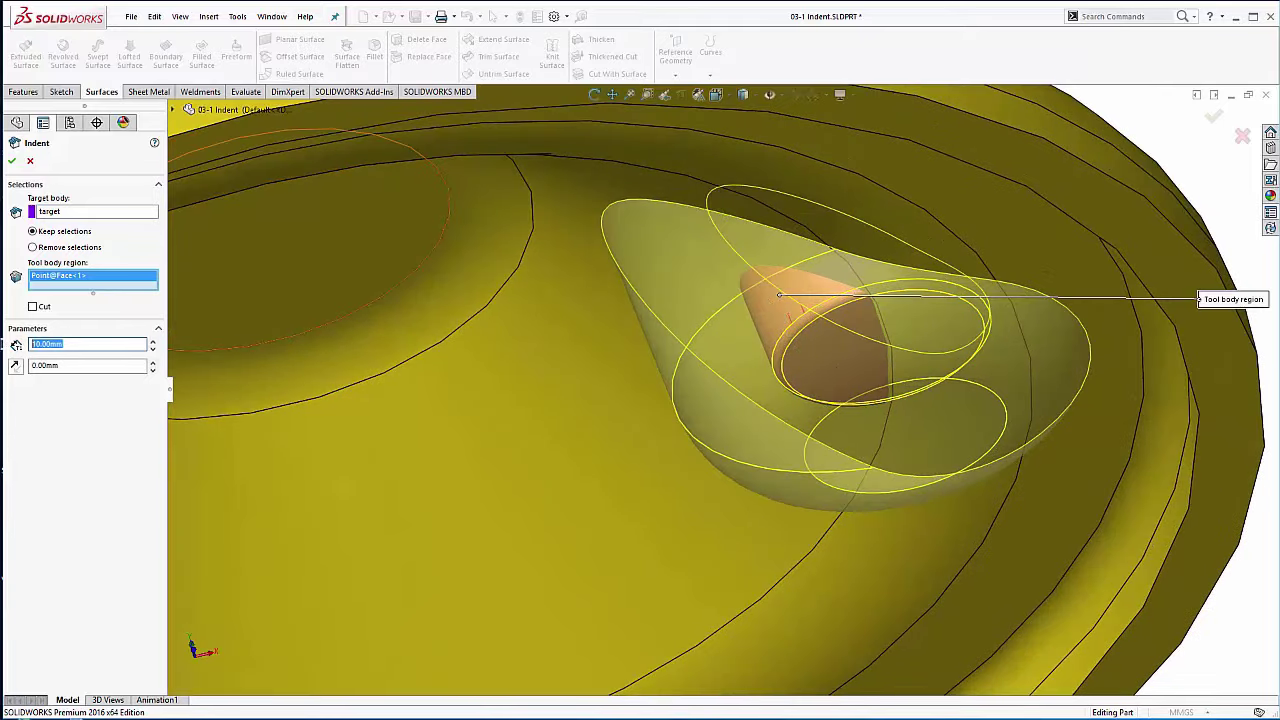
pyautogui.write('6')
pyautogui.press('Return')
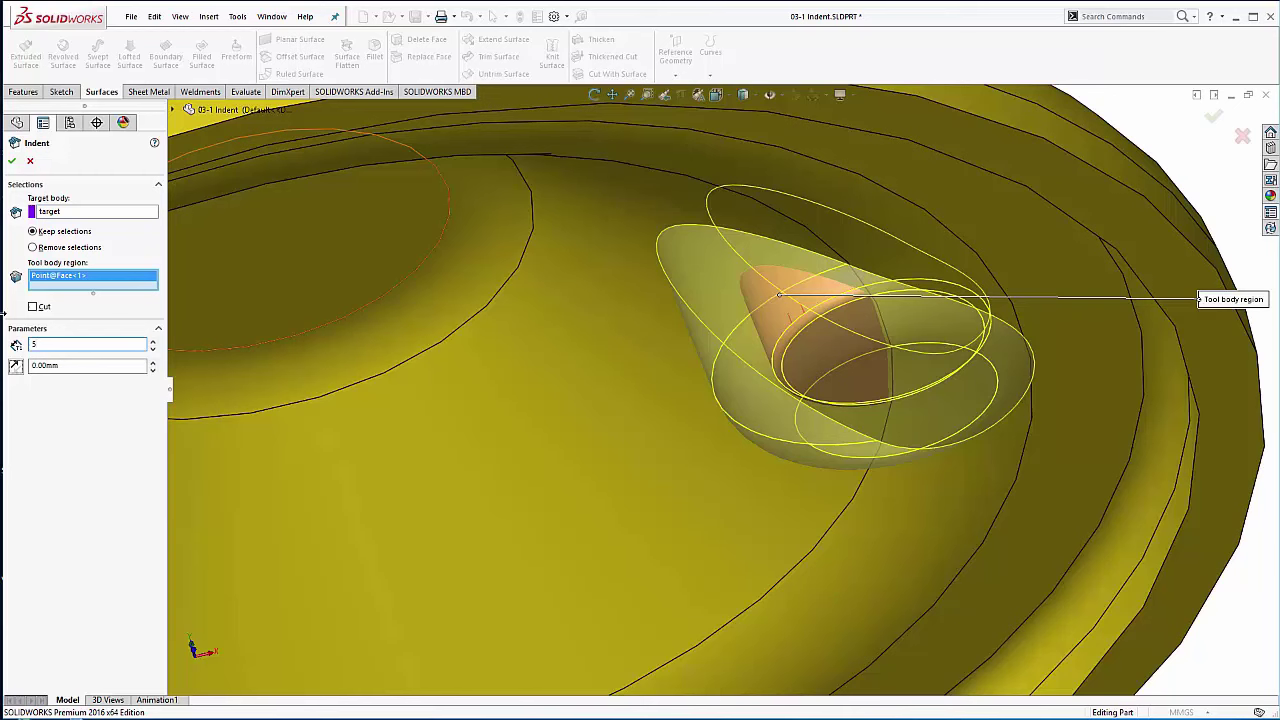
pyautogui.press('Return')
pyautogui.scroll(2, 757, 238)
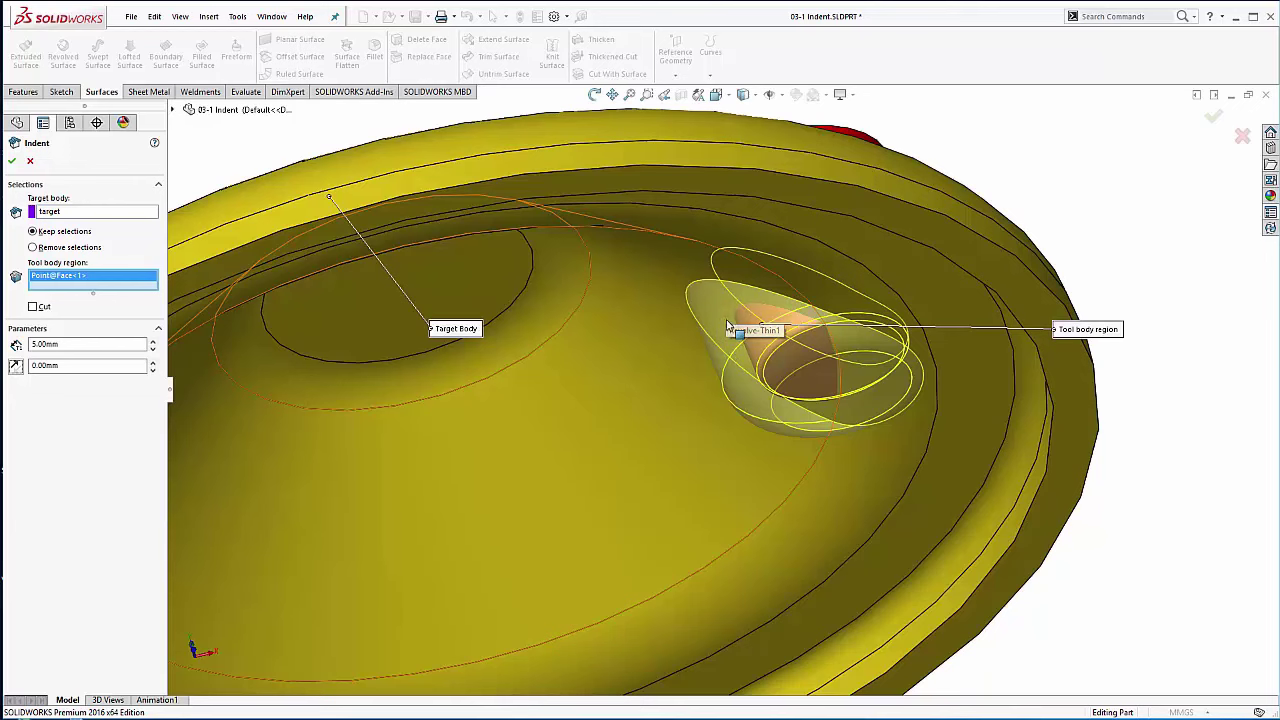
# Step: Check the indent preview from above and below the dome, and create the Indent feature with 0 mm clearance
pyautogui.moveTo(714, 298); pyautogui.dragTo(714, 469, button='middle')
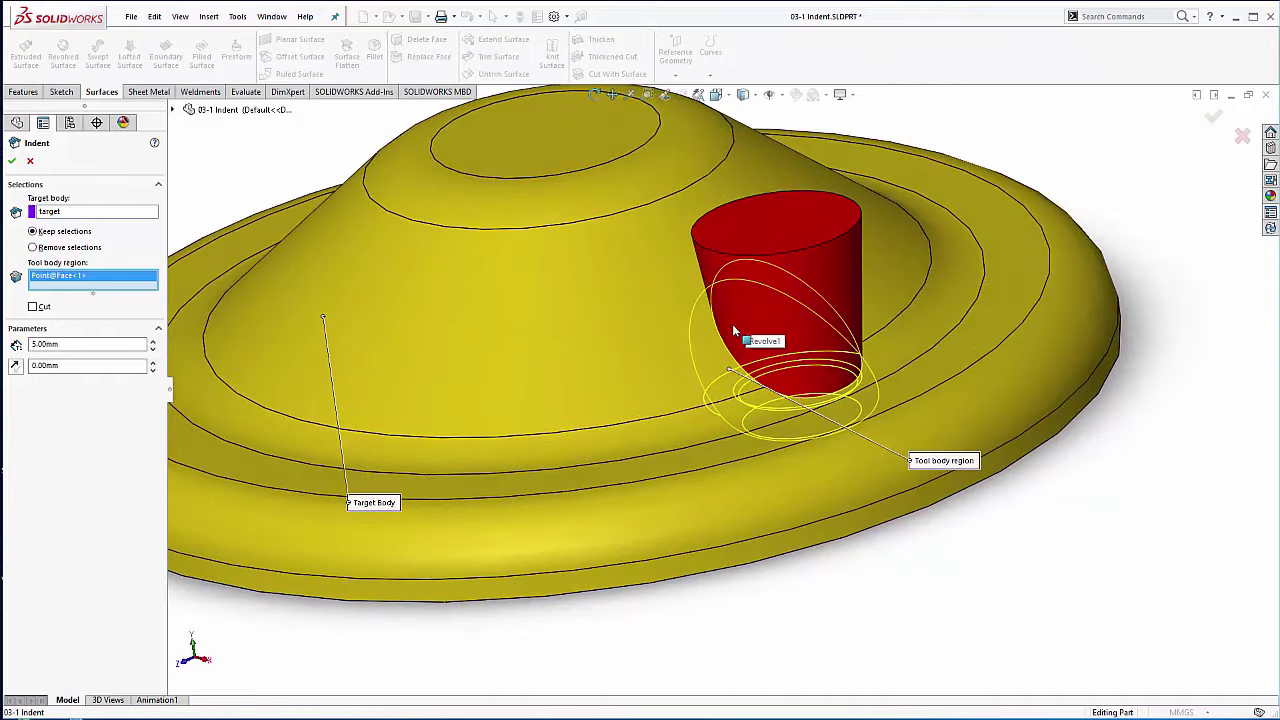
pyautogui.moveTo(751, 337); pyautogui.dragTo(686, 352, button='middle')
pyautogui.scroll(-3, 665, 385)
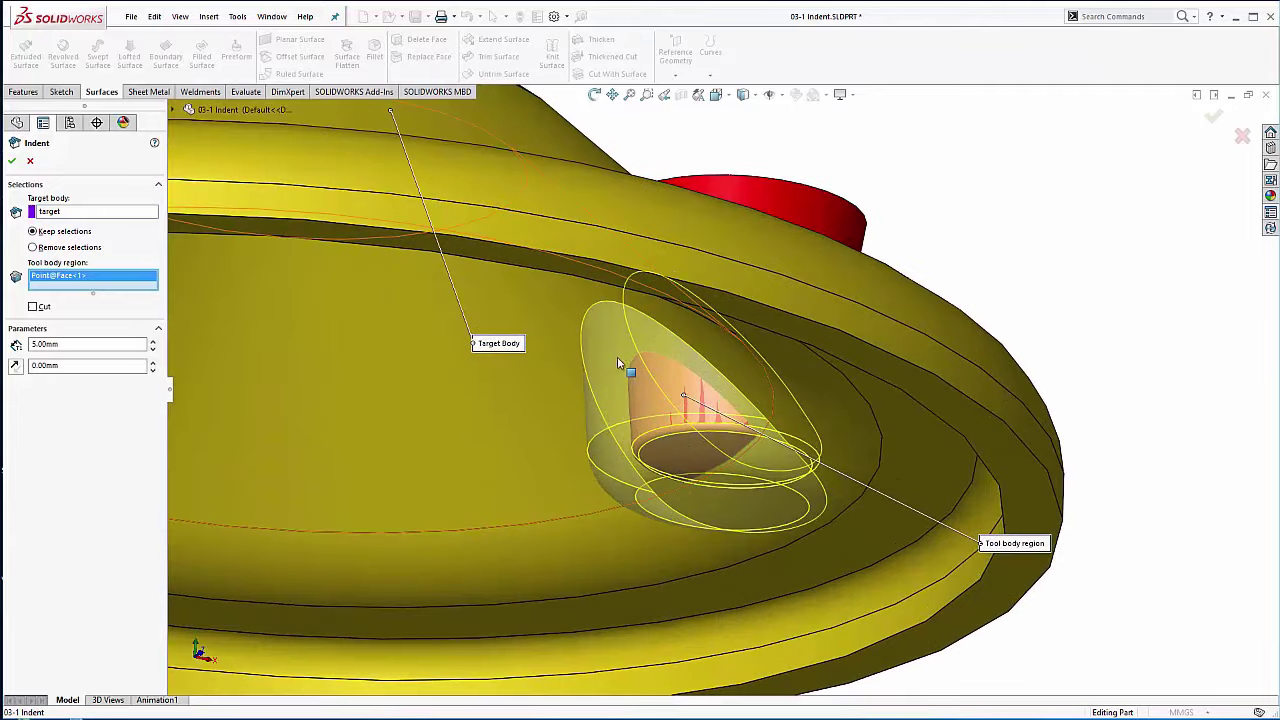
pyautogui.moveTo(628, 365); pyautogui.dragTo(565, 425, button='middle')
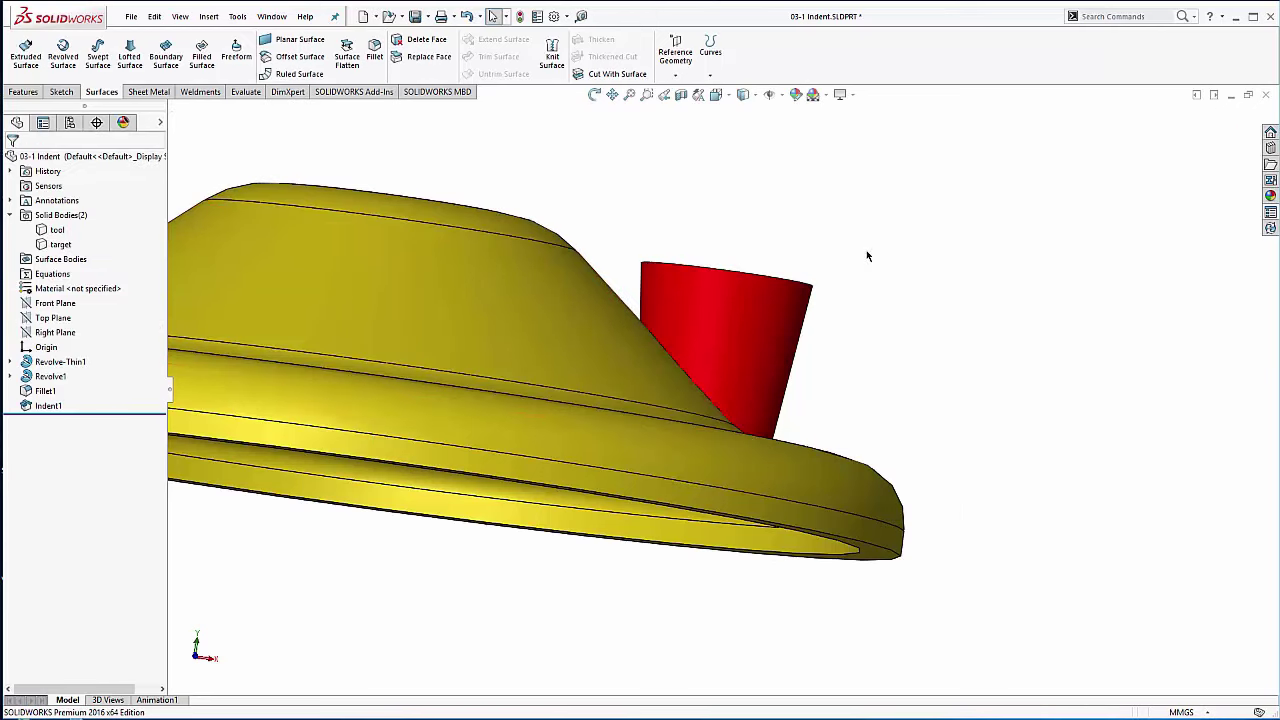
pyautogui.moveTo(869, 254); pyautogui.dragTo(790, 312, button='middle')
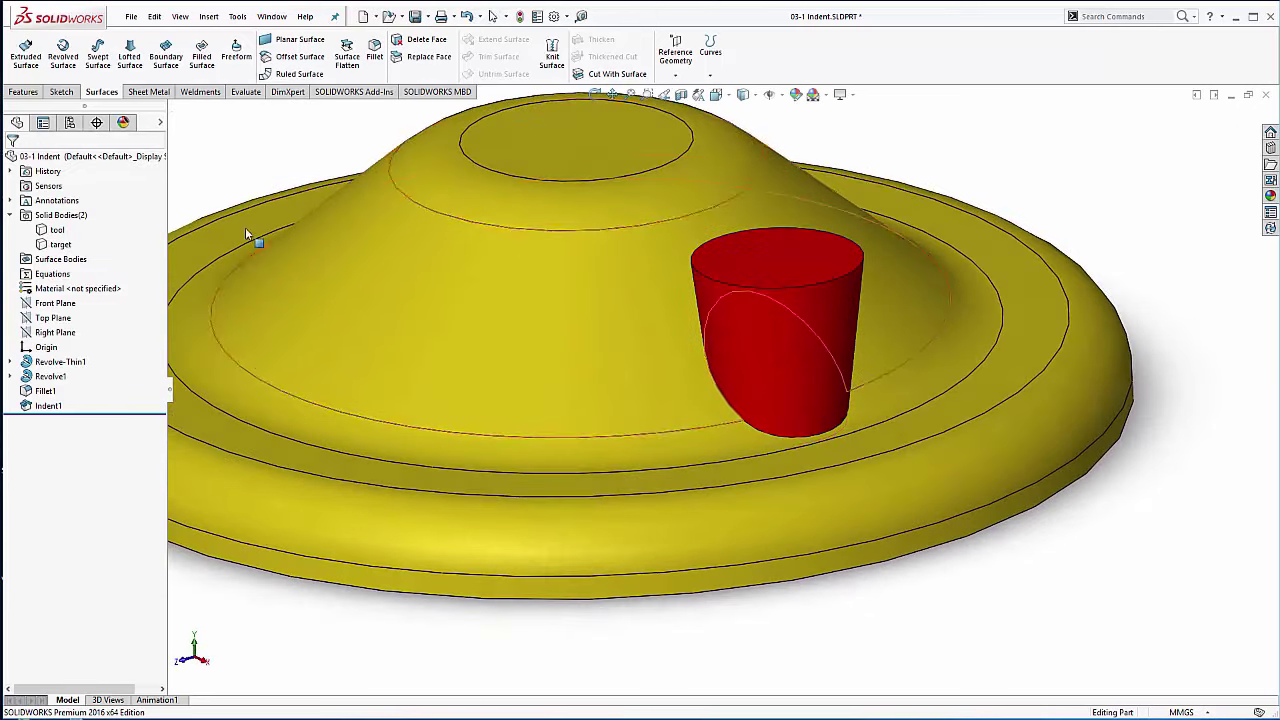
# Step: Hide the tool solid body and inspect the indented pocket in the side of the dome
pyautogui.click(41, 232)
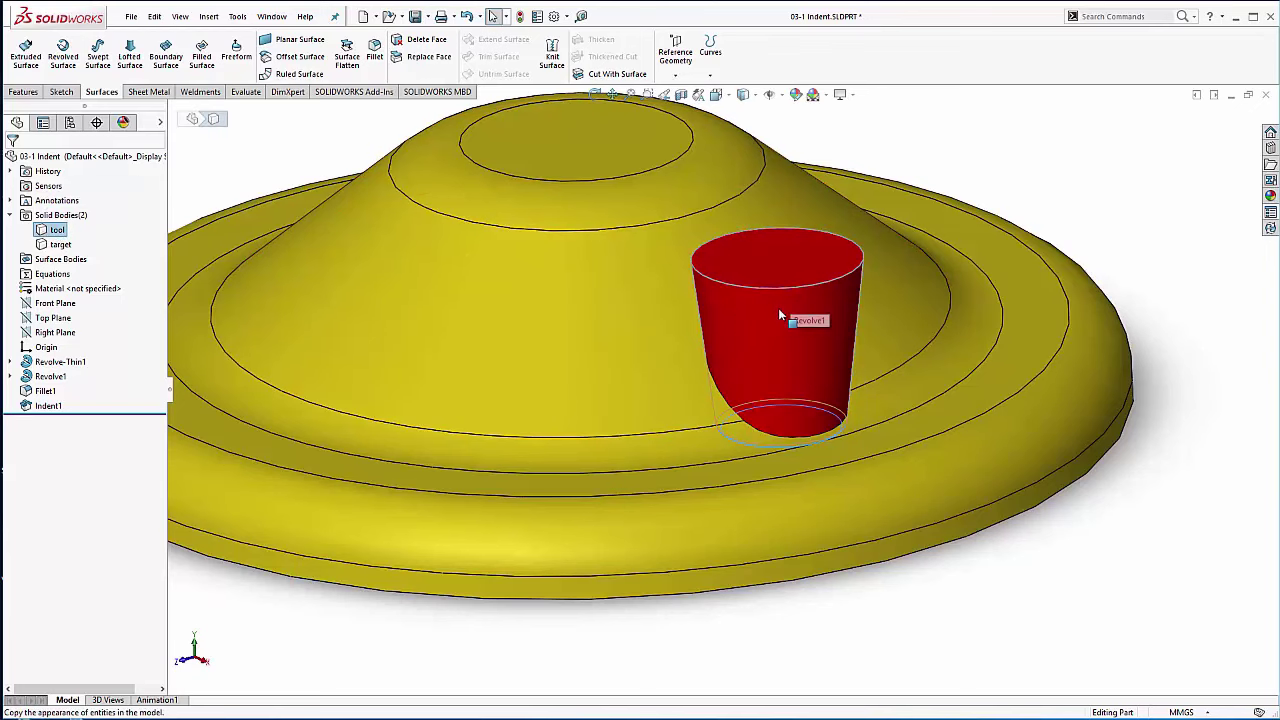
pyautogui.rightClick(52, 232)
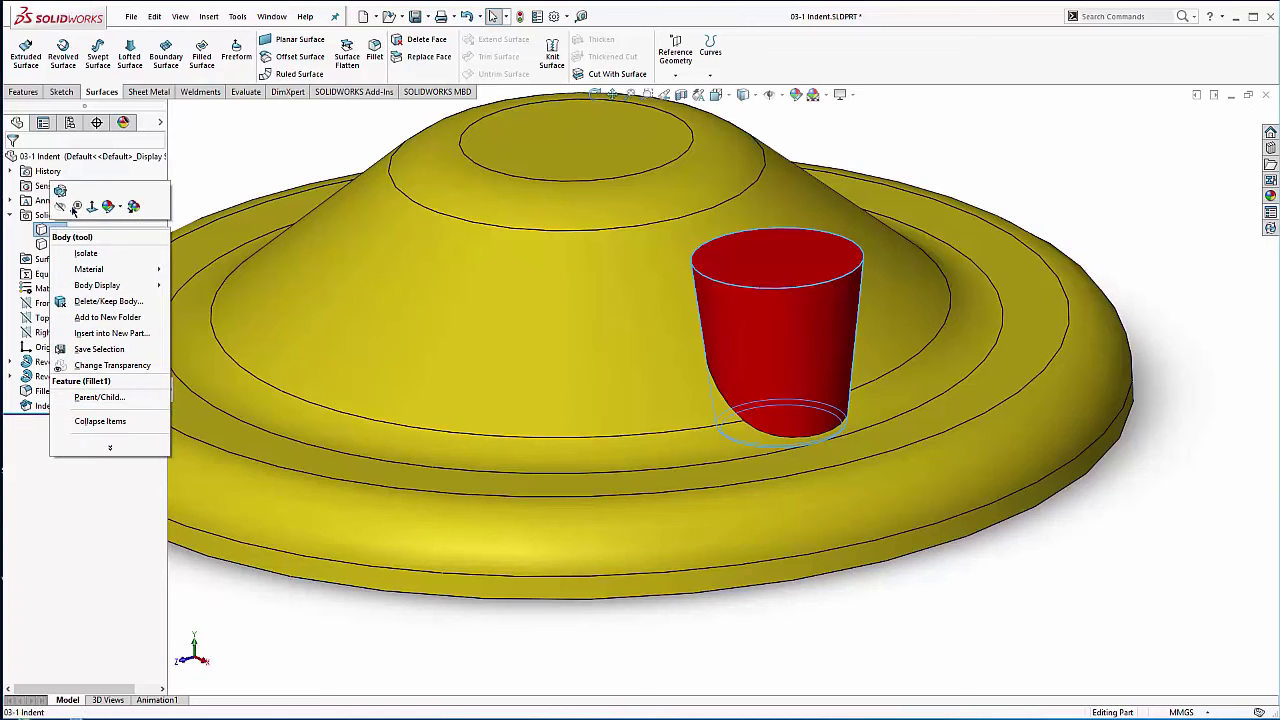
pyautogui.click(69, 207)
pyautogui.scroll(4, 505, 263)
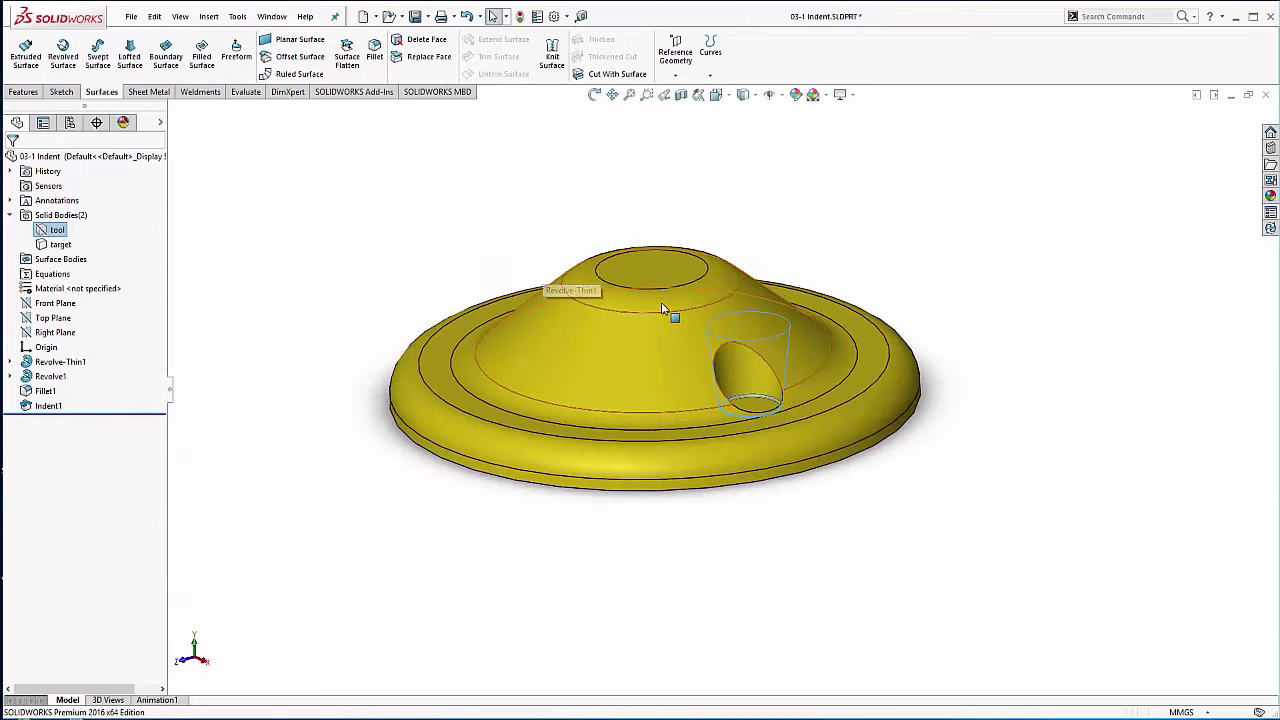
pyautogui.moveTo(663, 308); pyautogui.dragTo(659, 378, button='middle')
pyautogui.scroll(-4, 728, 415)
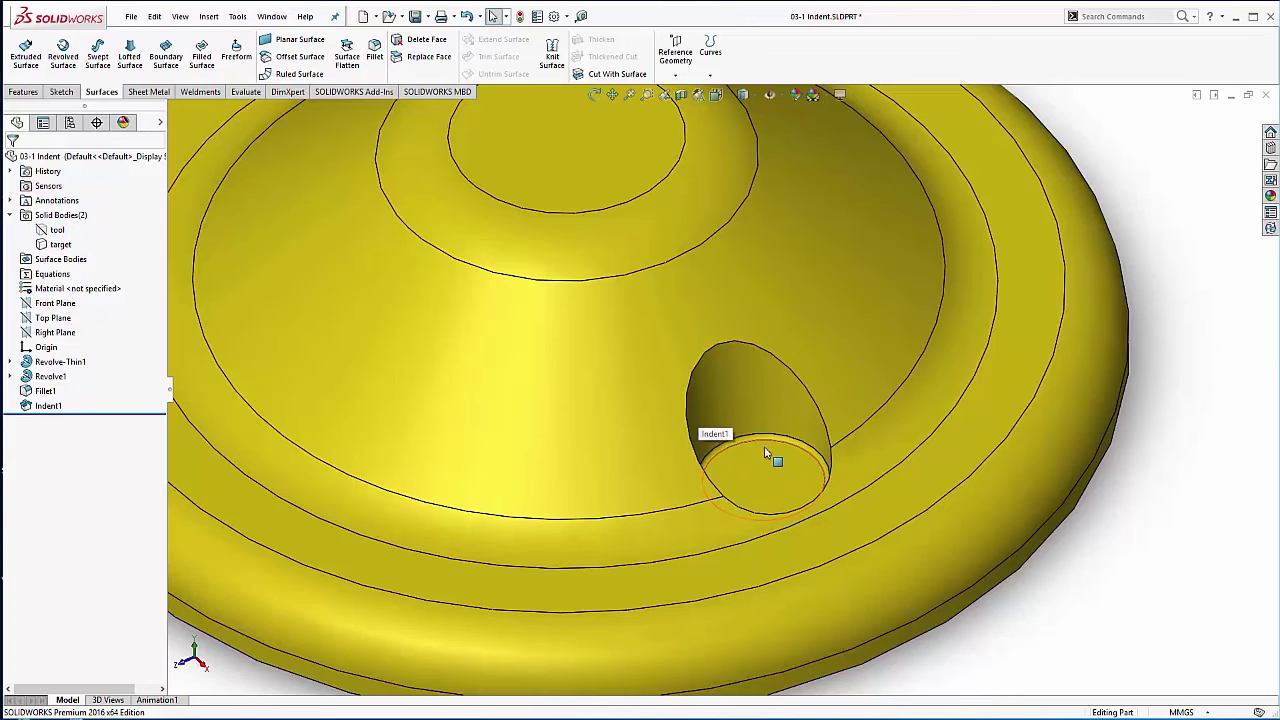
pyautogui.scroll(3, 712, 450)
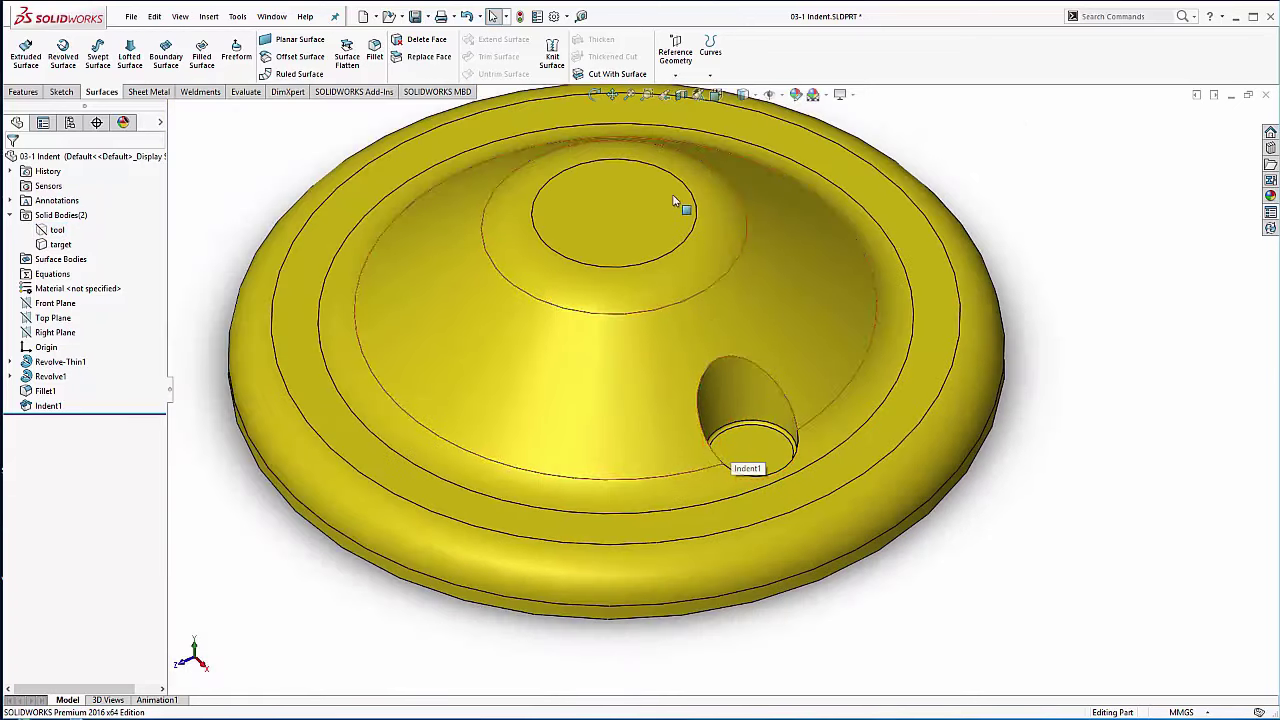
# Step: Section the part along the Front Plane at 0 mm offset, examine the indent's wall, and turn the section view off
pyautogui.click(681, 95)
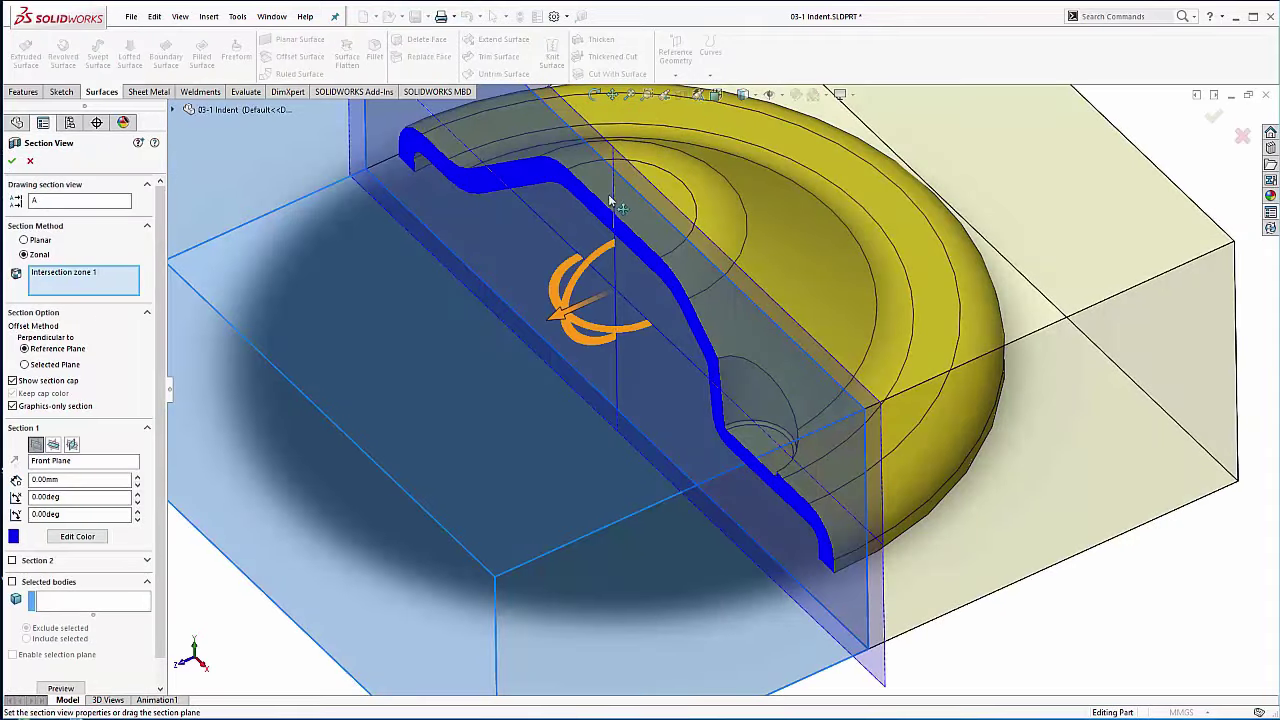
pyautogui.click(12, 160)
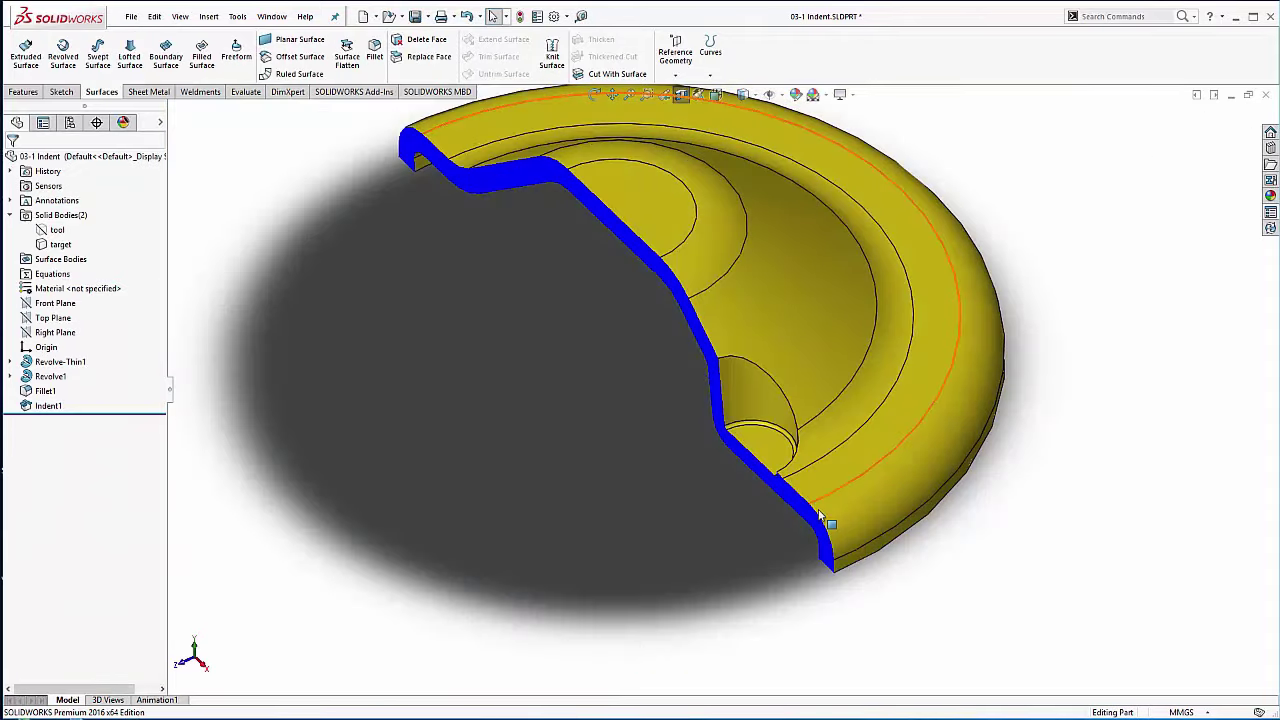
pyautogui.moveTo(700, 560); pyautogui.dragTo(724, 362, button='middle')
pyautogui.scroll(-2, 724, 362)
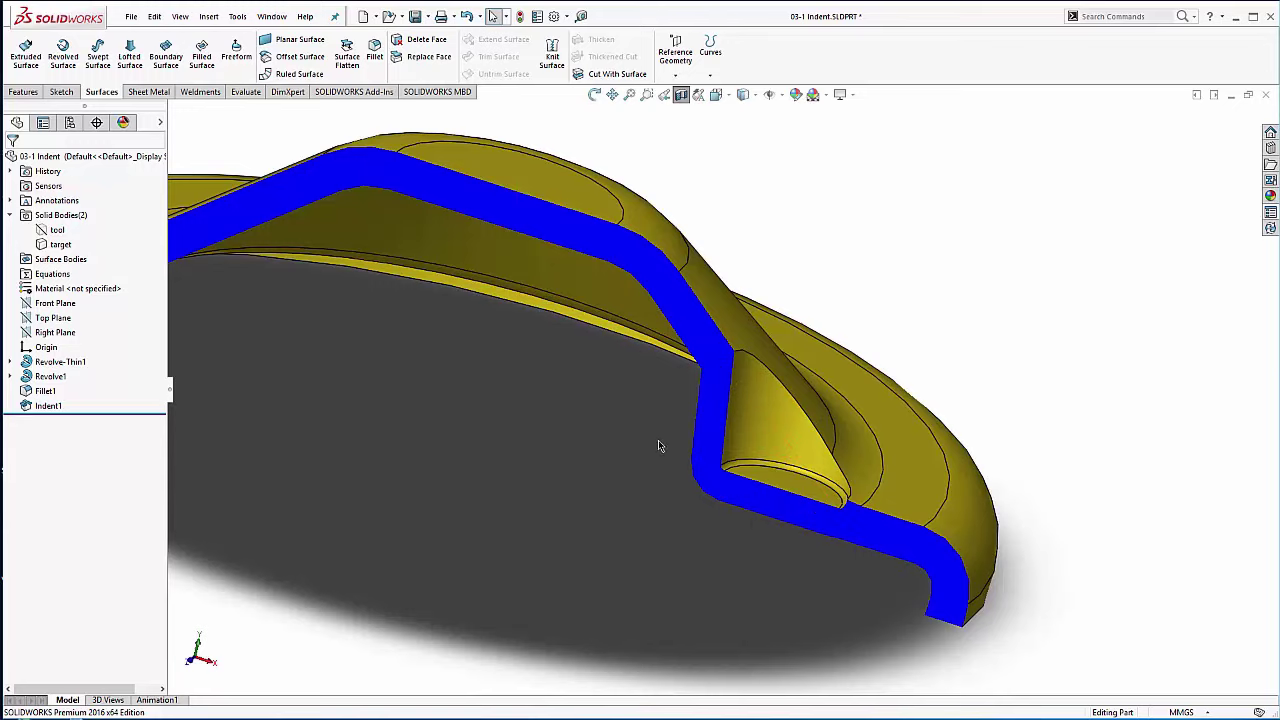
pyautogui.click(681, 94)
# Step: Fillet the indent's rim edge on top of the dome and its matching edge on the underside with a 10 mm radius
pyautogui.moveTo(771, 428); pyautogui.dragTo(808, 360, button='middle')
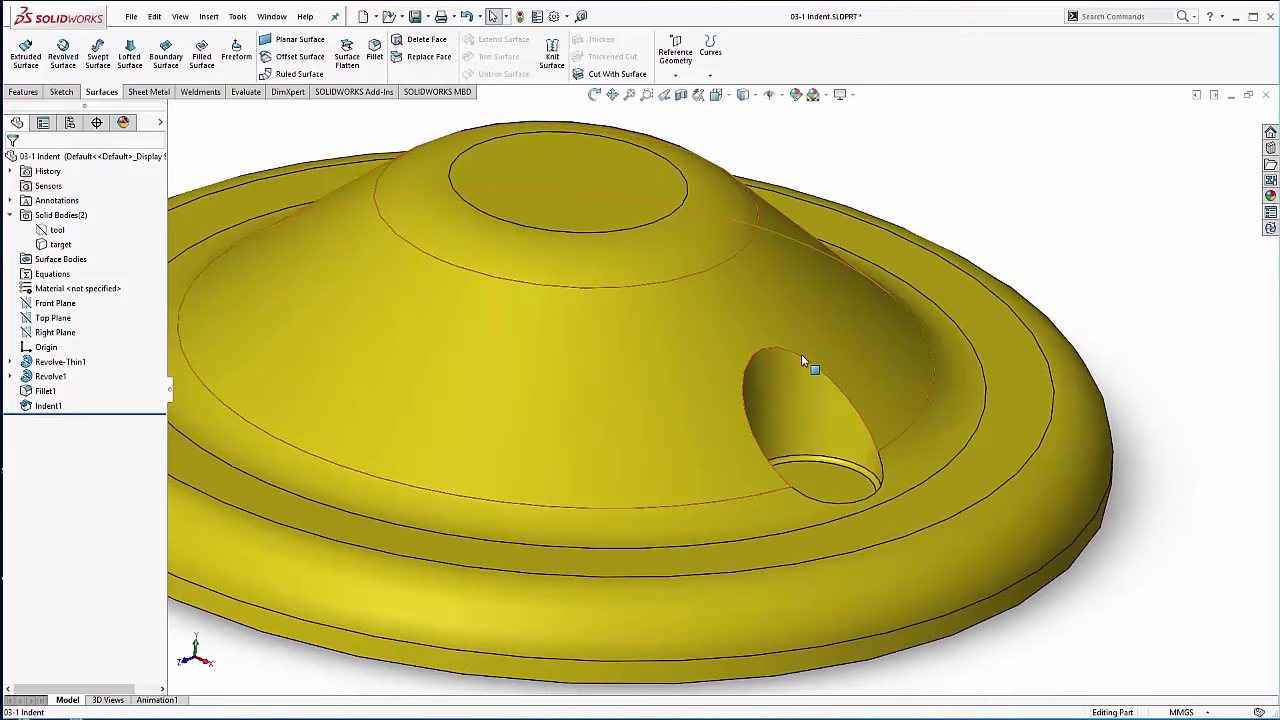
pyautogui.click(801, 354)
pyautogui.click(903, 317)
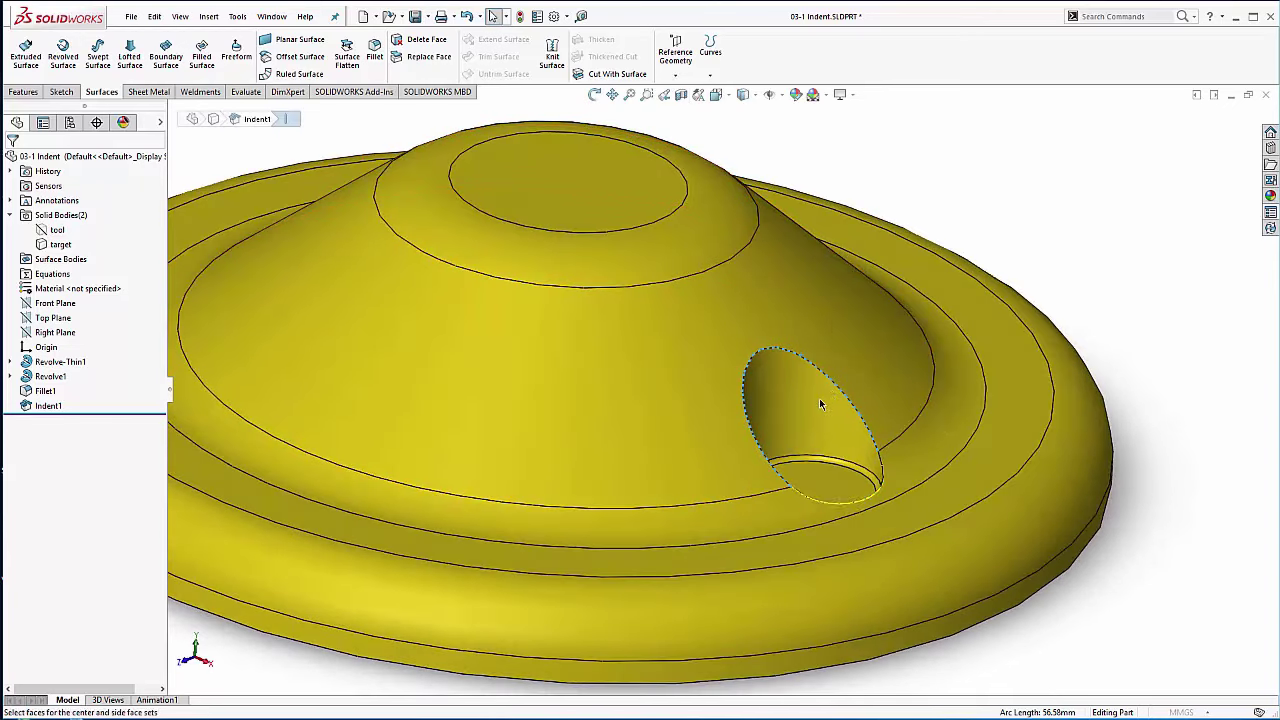
pyautogui.moveTo(805, 405); pyautogui.dragTo(834, 260, button='middle')
pyautogui.scroll(5, 897, 320)
pyautogui.scroll(-5, 986, 294)
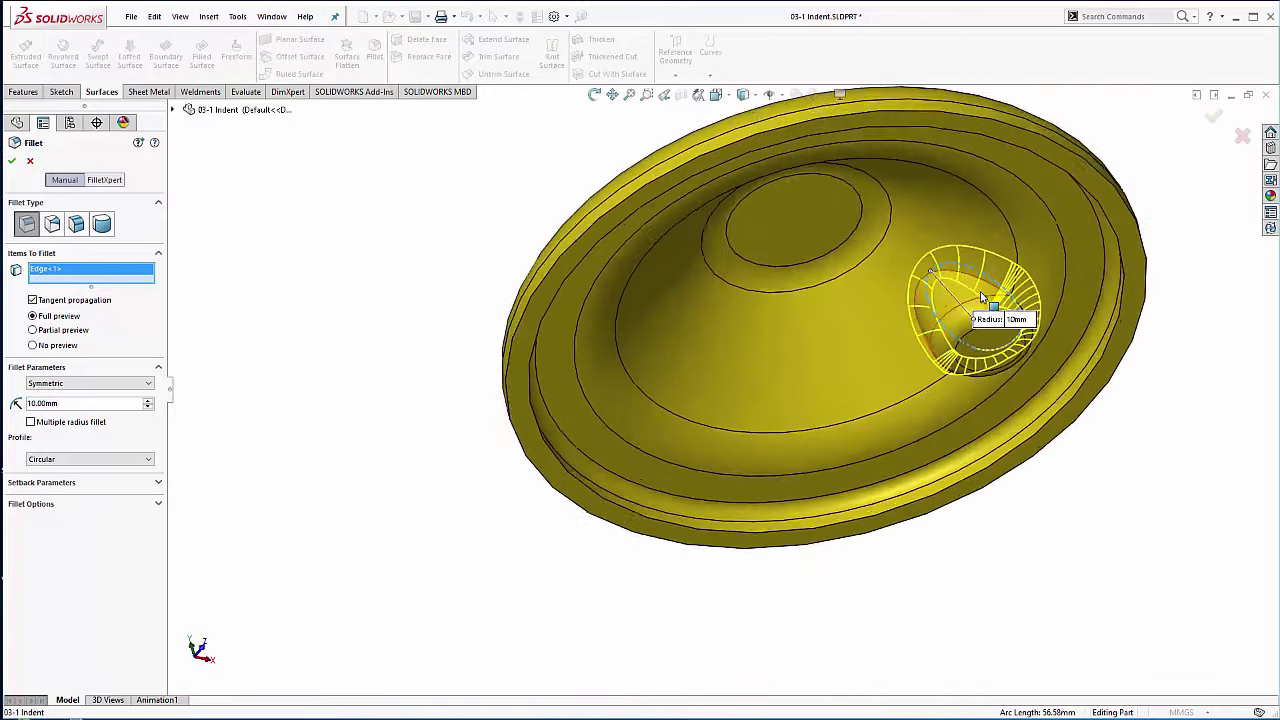
pyautogui.click(876, 284)
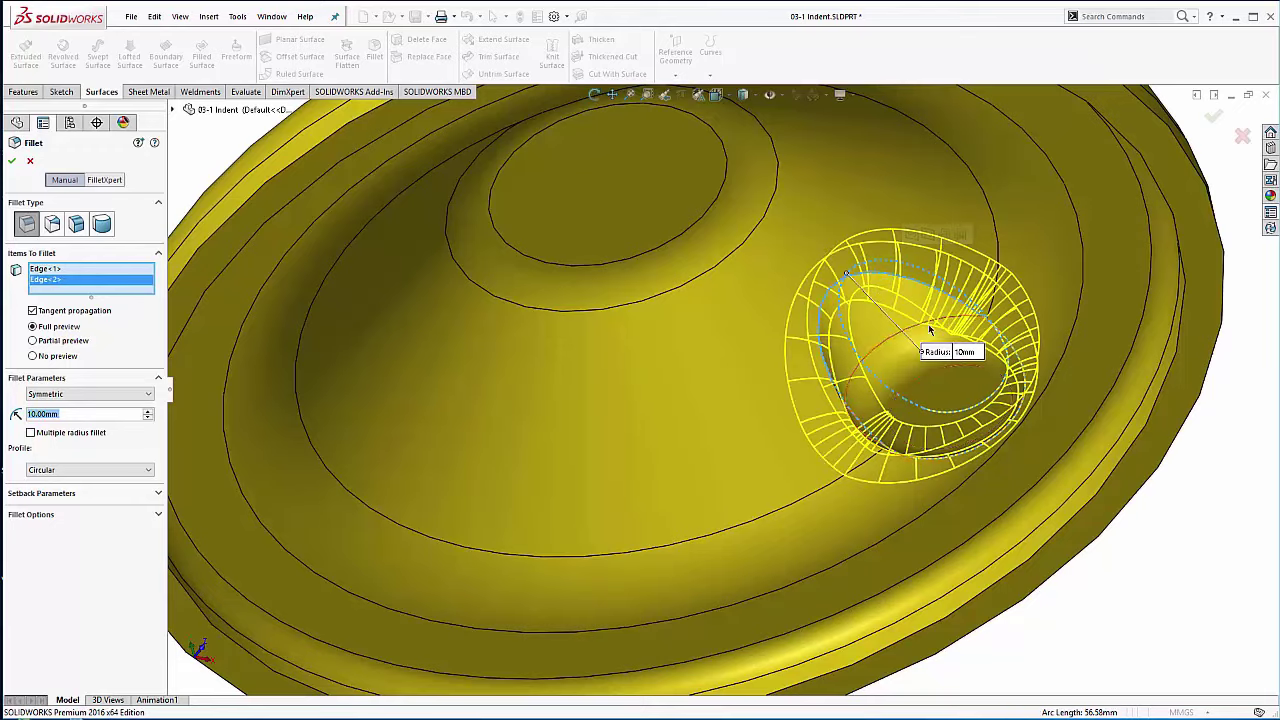
pyautogui.scroll(3, 667, 313)
pyautogui.moveTo(667, 313); pyautogui.dragTo(545, 450, button='middle')
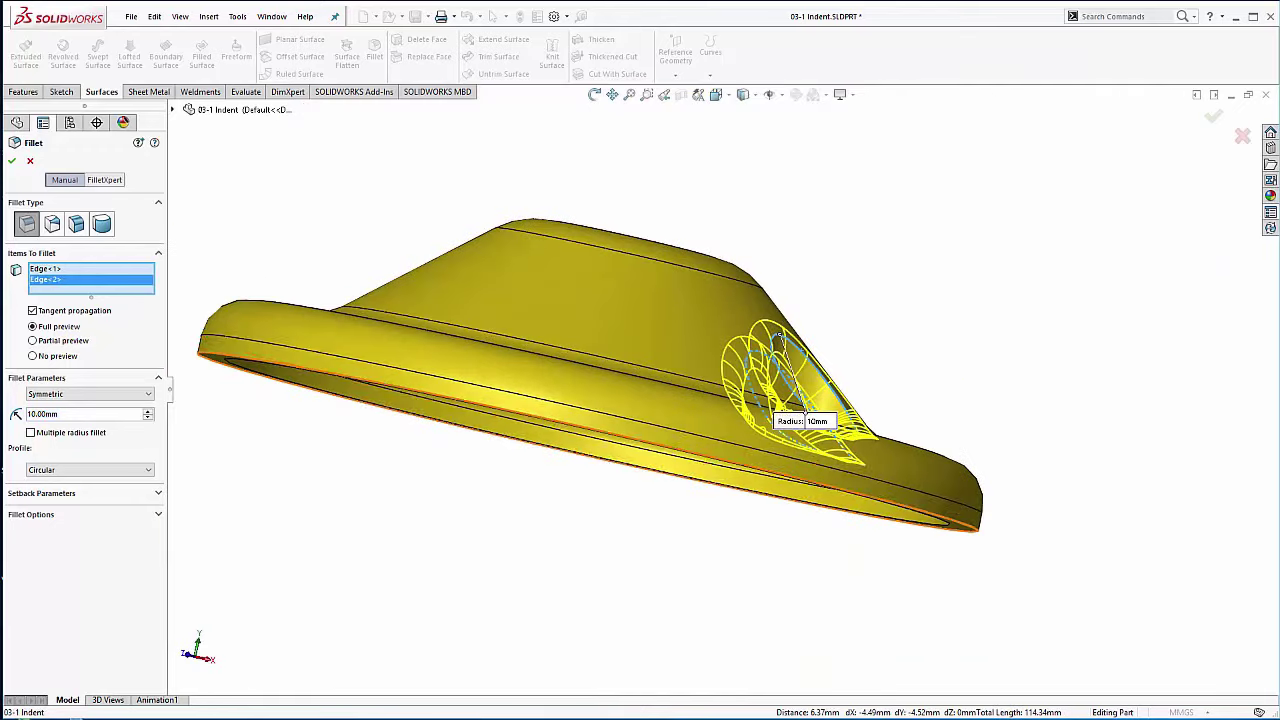
pyautogui.click(12, 162)
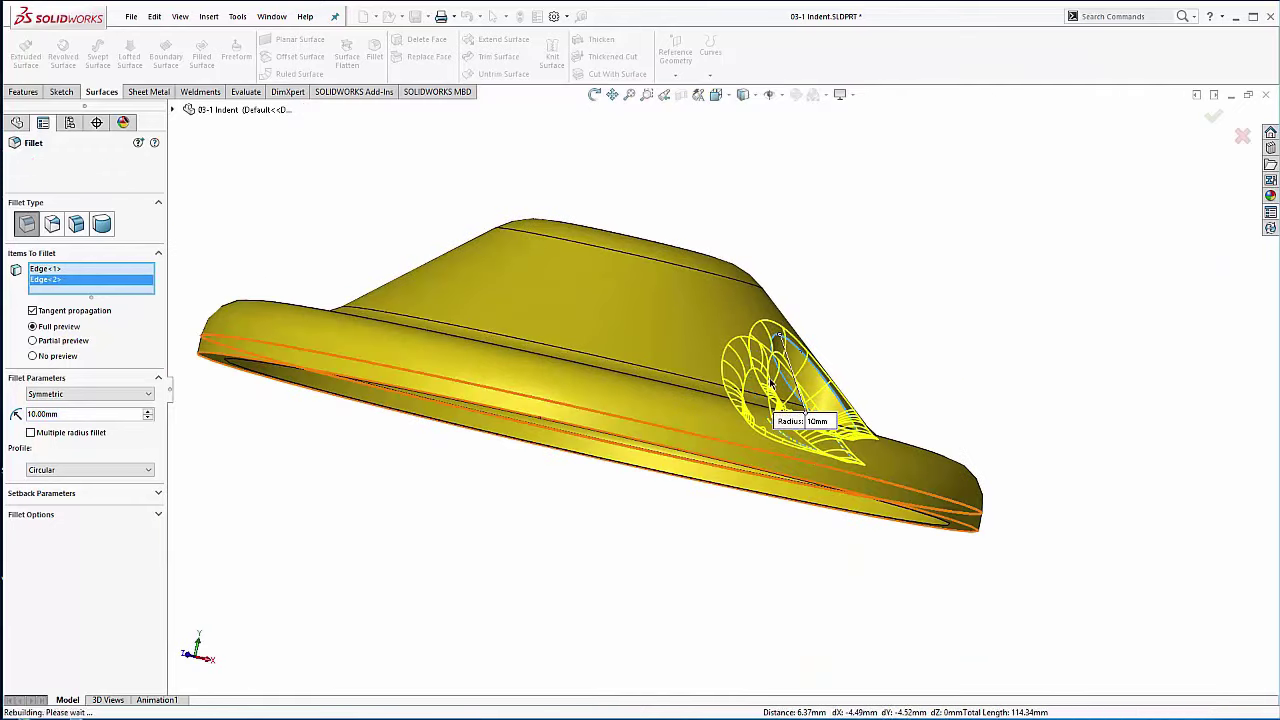
pyautogui.moveTo(739, 376); pyautogui.dragTo(666, 487, button='middle')
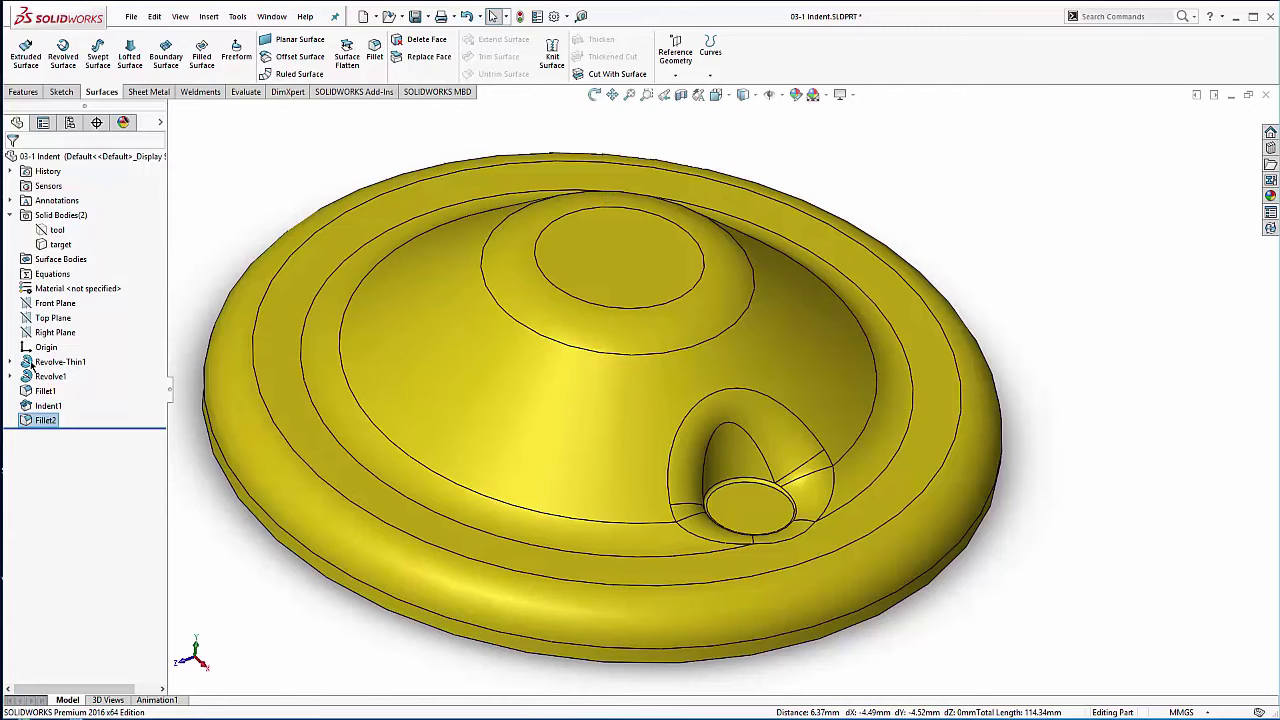
# Step: Open the indent feature for editing, enlarge its tool body region list to review the selections, and cancel without changes
pyautogui.rightClick(36, 406)
pyautogui.click(45, 367)
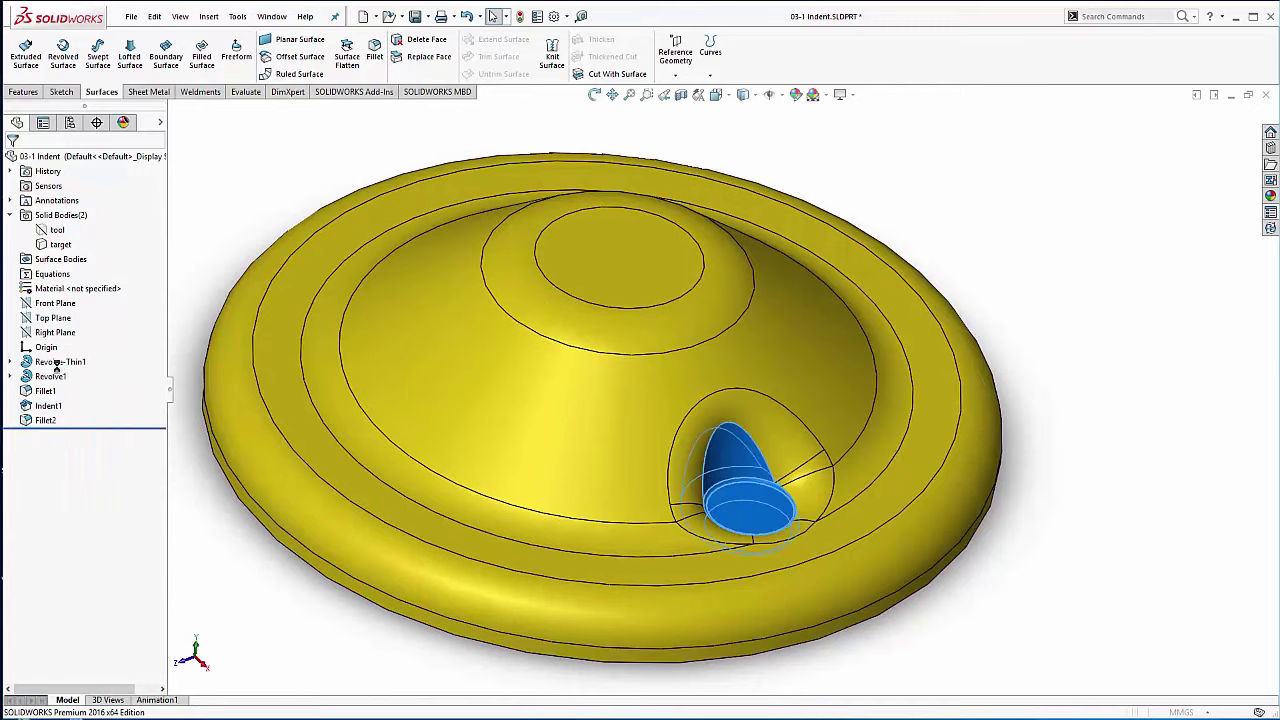
pyautogui.click(72, 277)
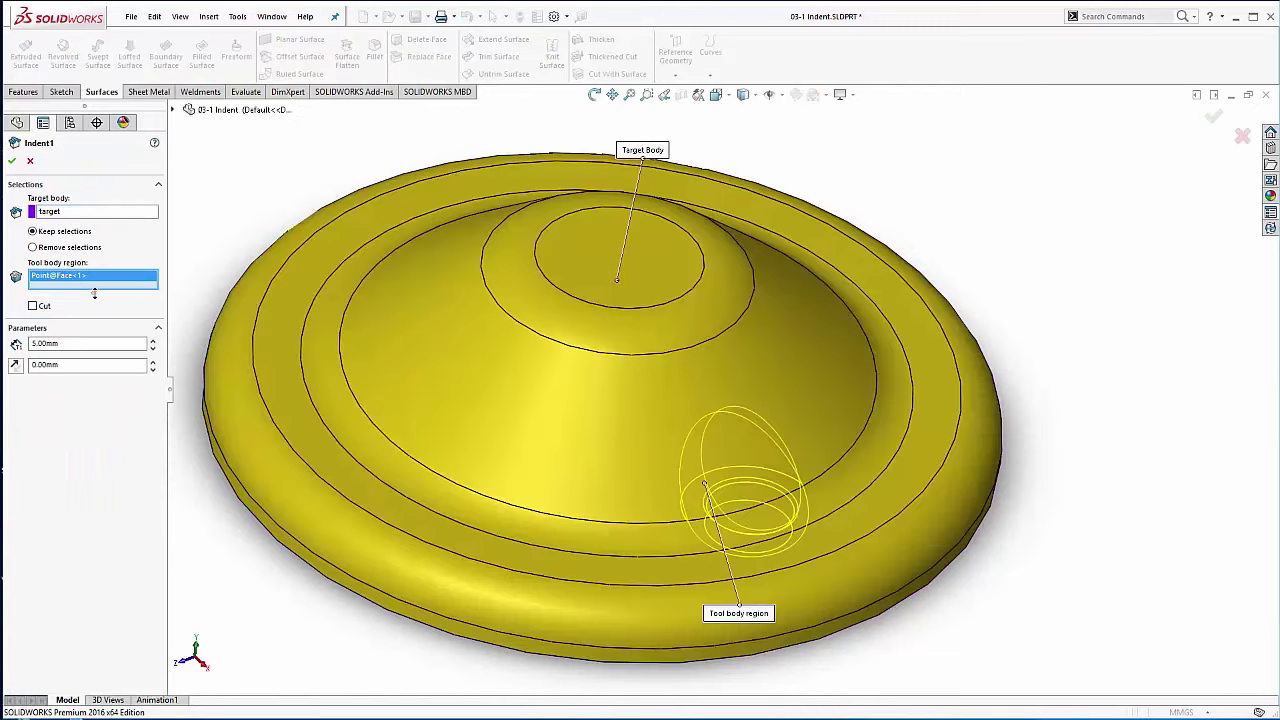
pyautogui.moveTo(94, 293); pyautogui.dragTo(77, 363)
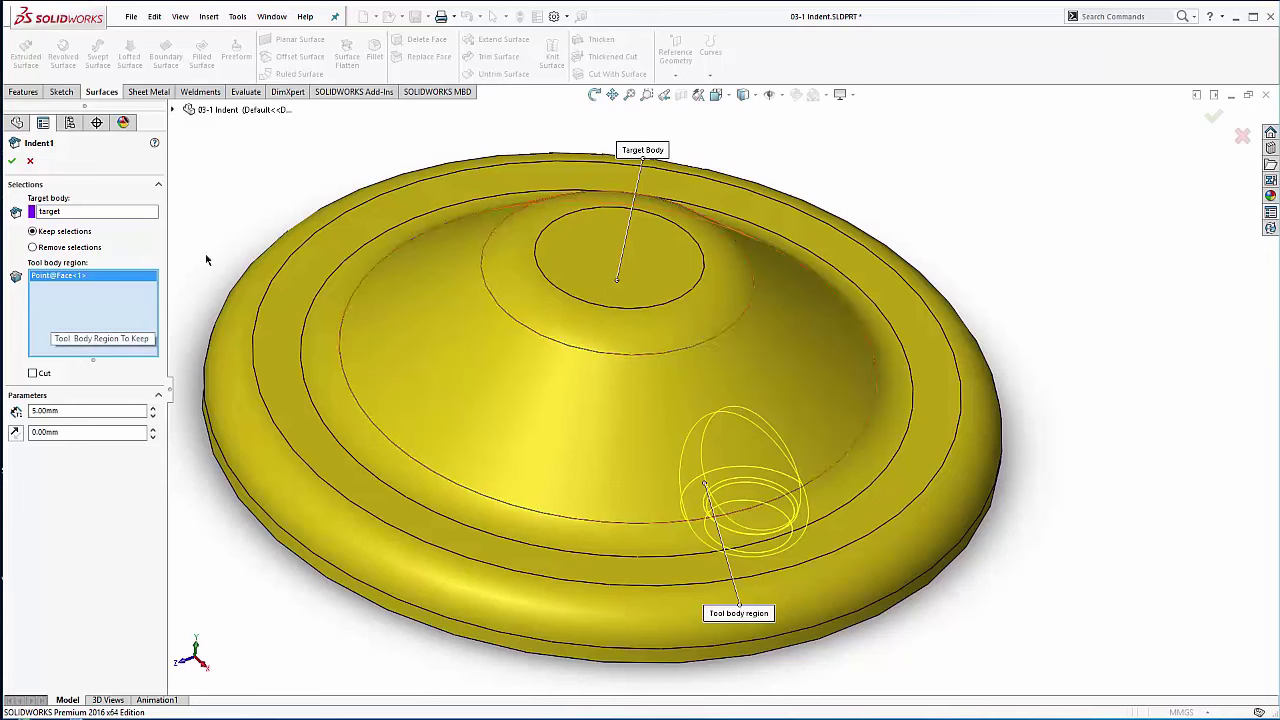
pyautogui.click(30, 161)
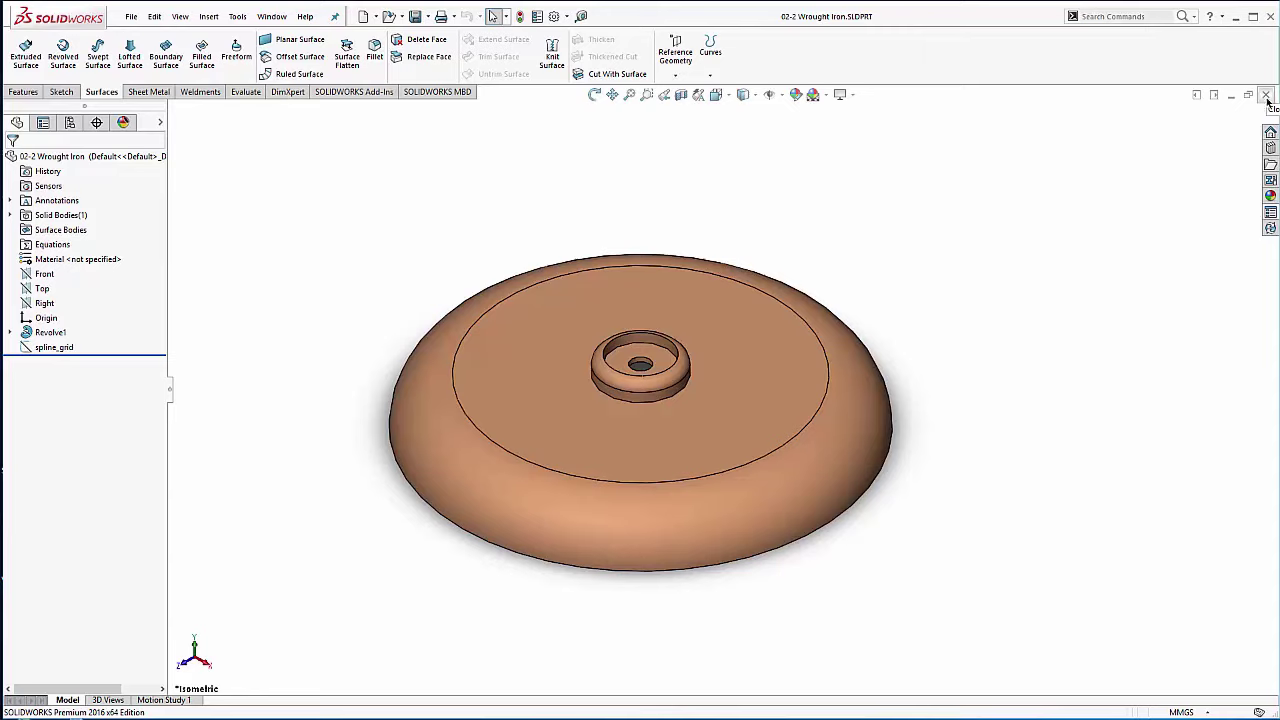
# Step: In the 02-2 Wrought Iron part, highlight the revolved base and examine its profile dimensions before clearing the selection
pyautogui.press('z')
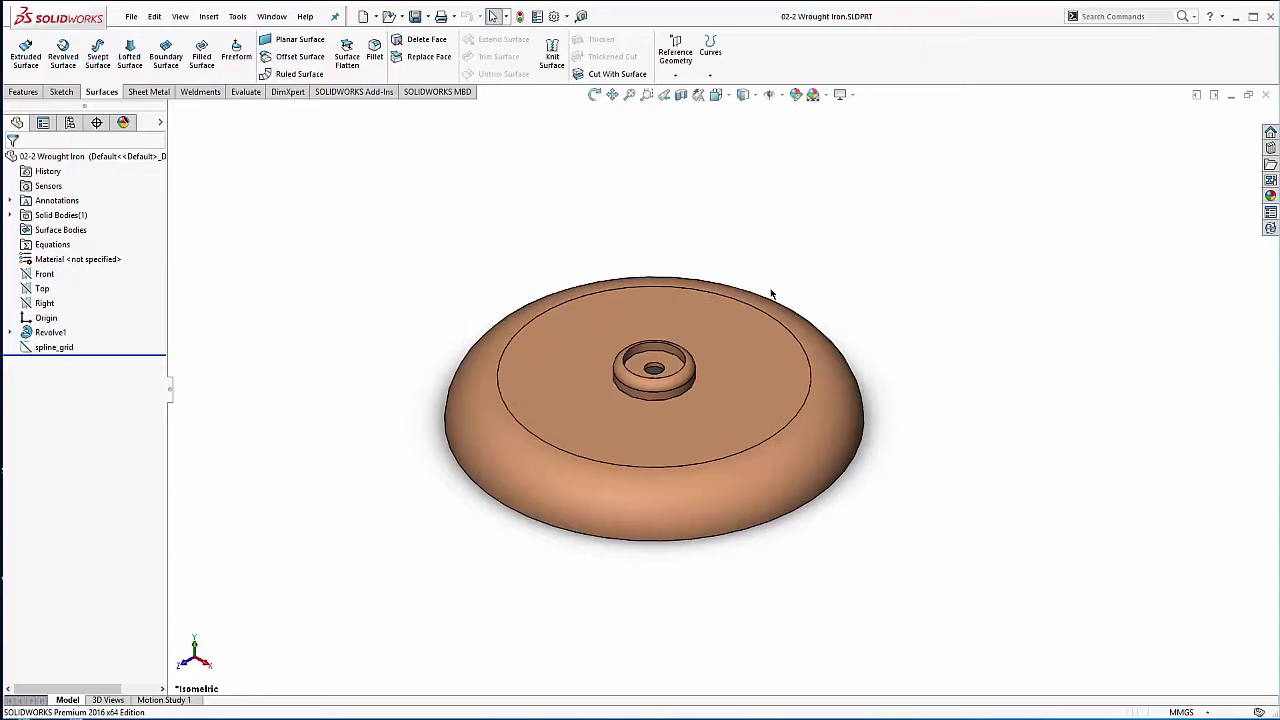
pyautogui.keyDown('ctrl'); pyautogui.moveTo(742, 305); pyautogui.dragTo(697, 369, button='middle'); pyautogui.keyUp('ctrl')
pyautogui.press('z')
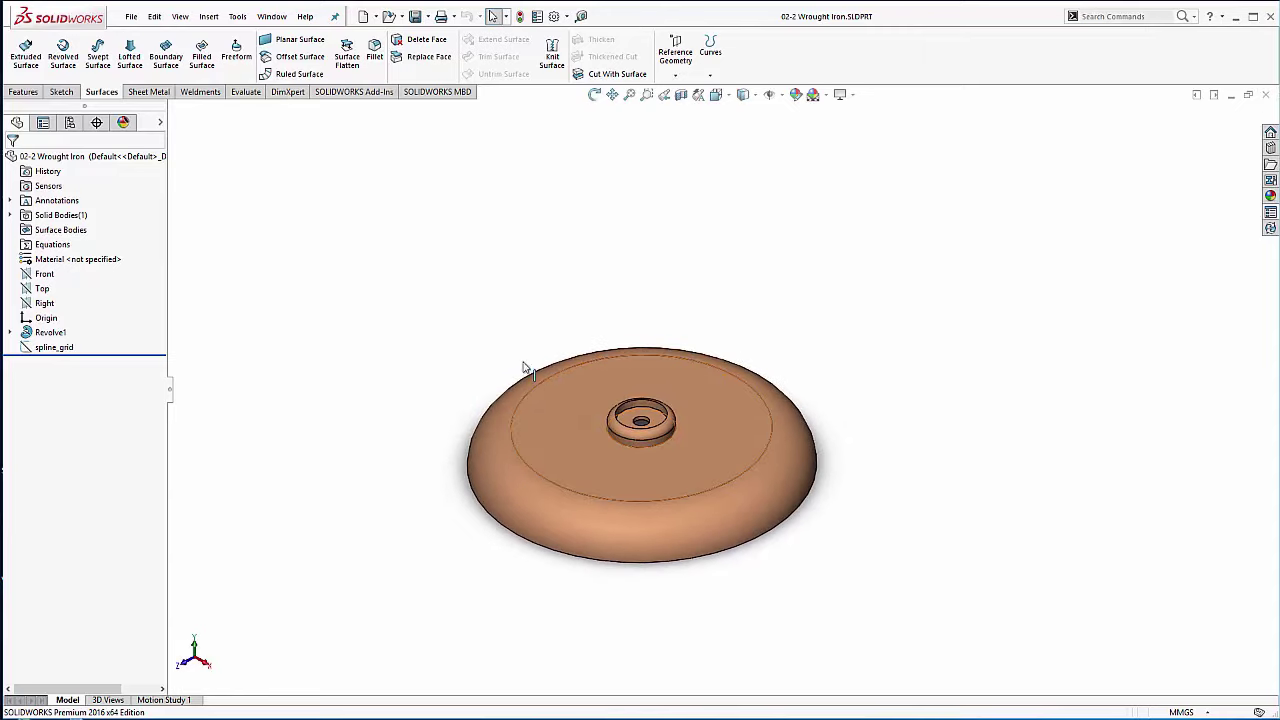
pyautogui.click(38, 333)
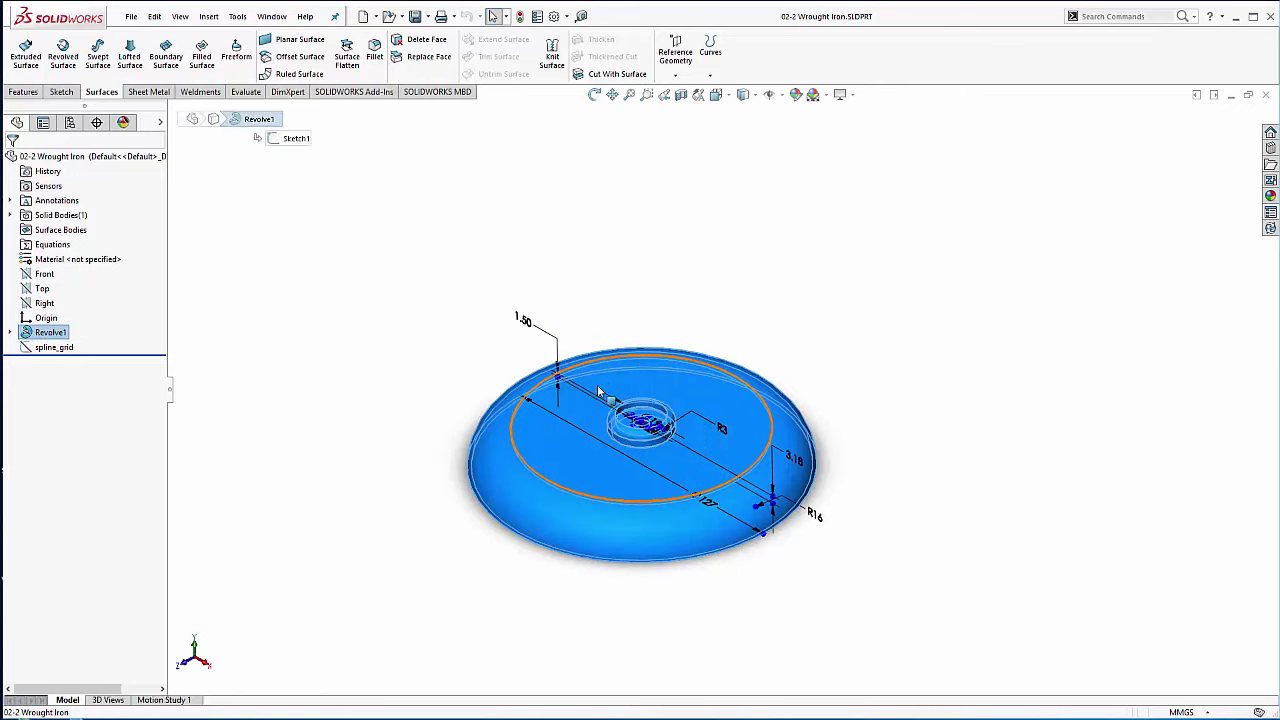
pyautogui.moveTo(390, 369); pyautogui.dragTo(394, 337, button='middle')
pyautogui.press('z')
pyautogui.press('z')
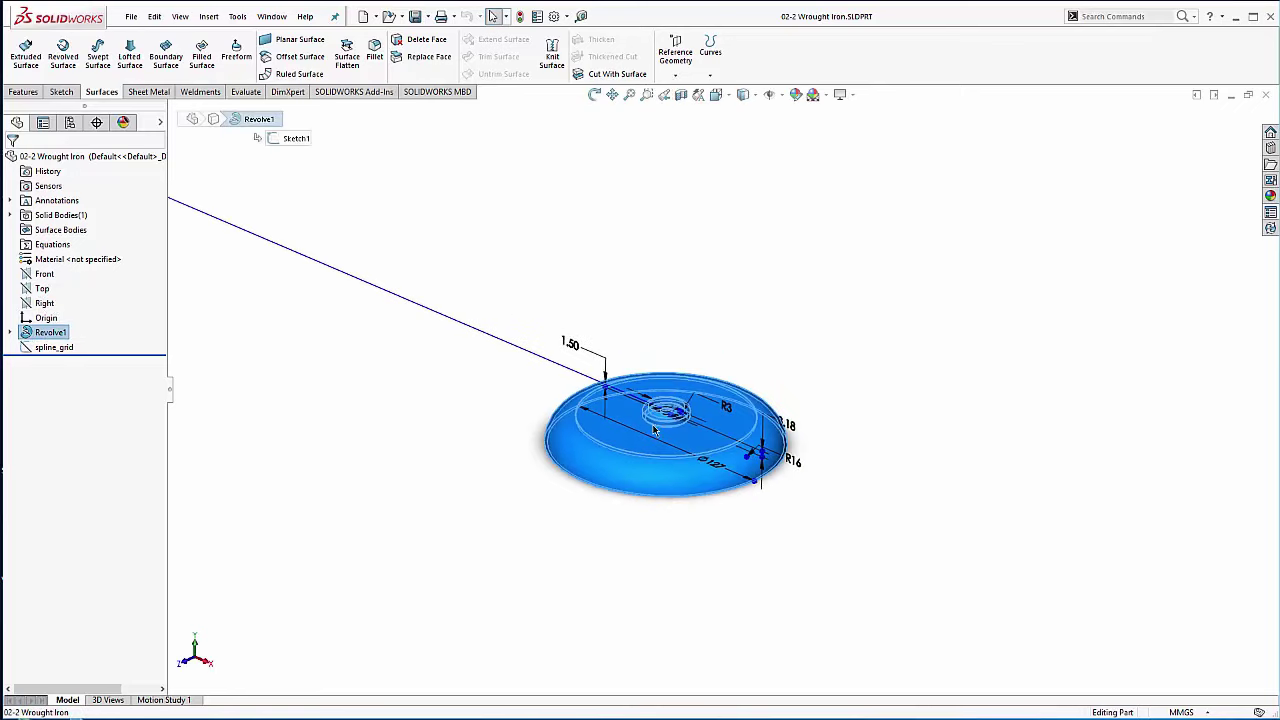
pyautogui.scroll(1, 672, 339)
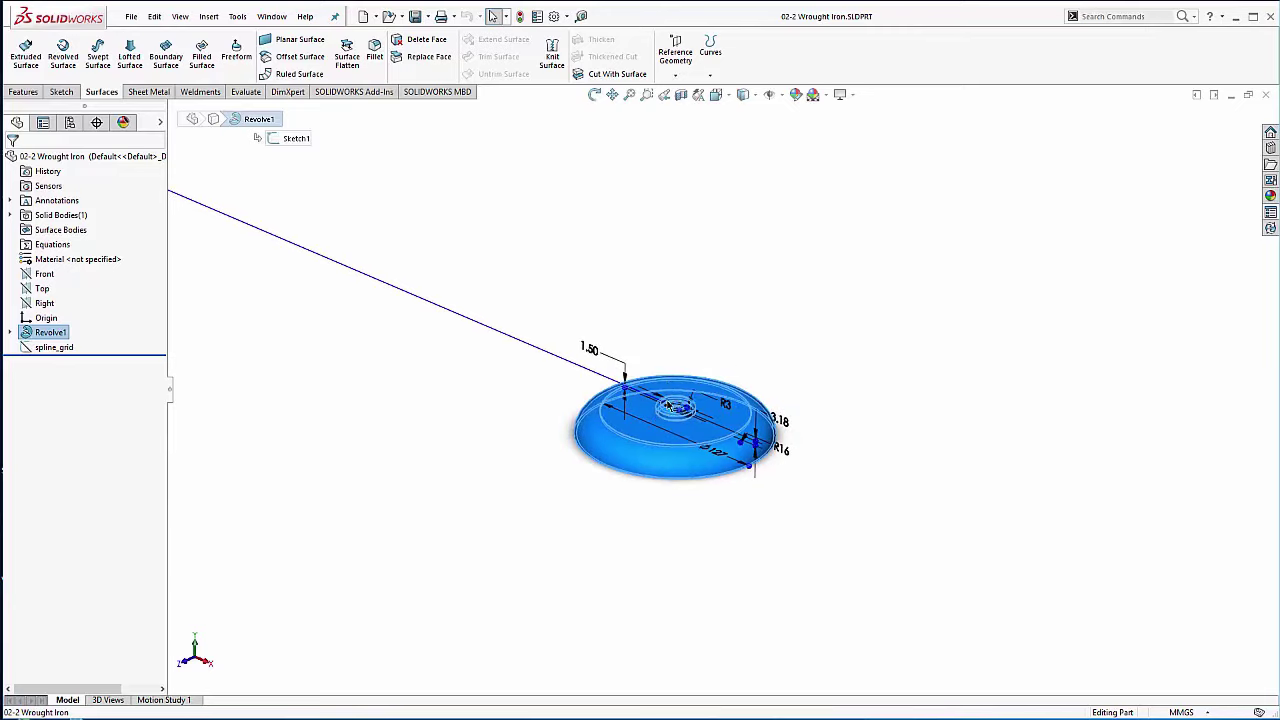
pyautogui.click(616, 203)
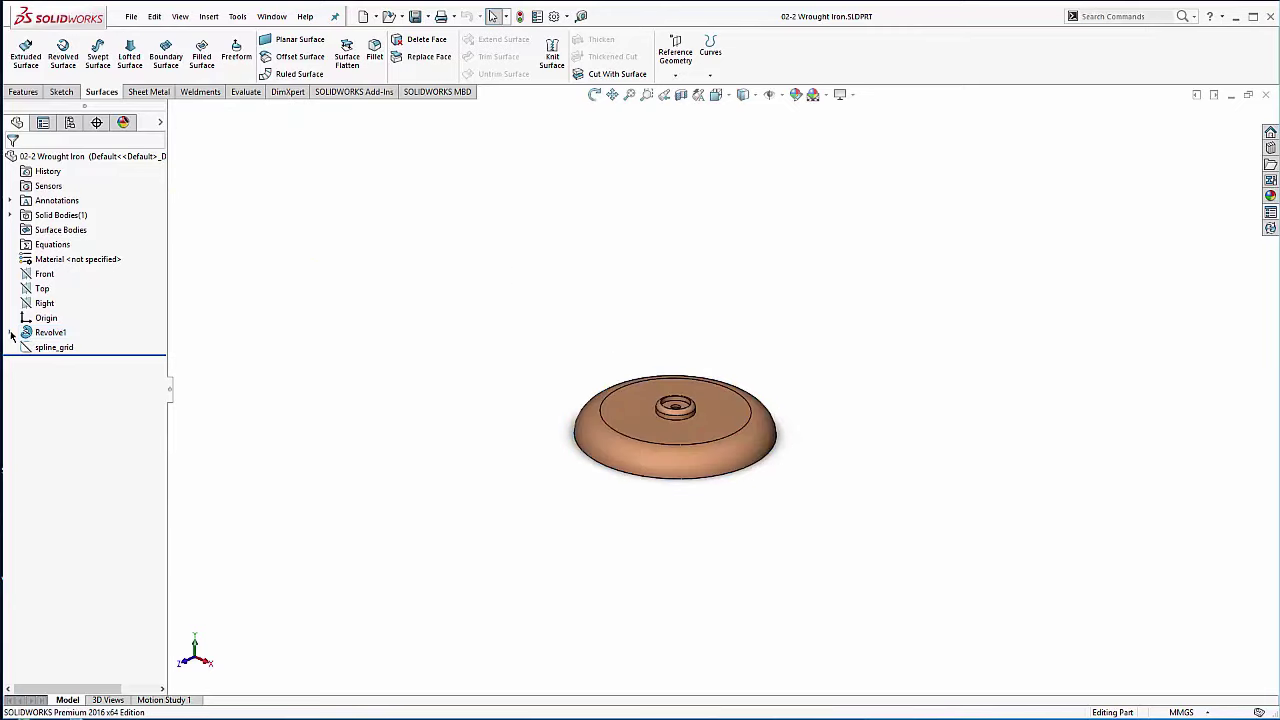
# Step: Open the spline_grid sketch for editing and orient the view normal to it, with the whole 200 mm tall grid in view
pyautogui.click(45, 347)
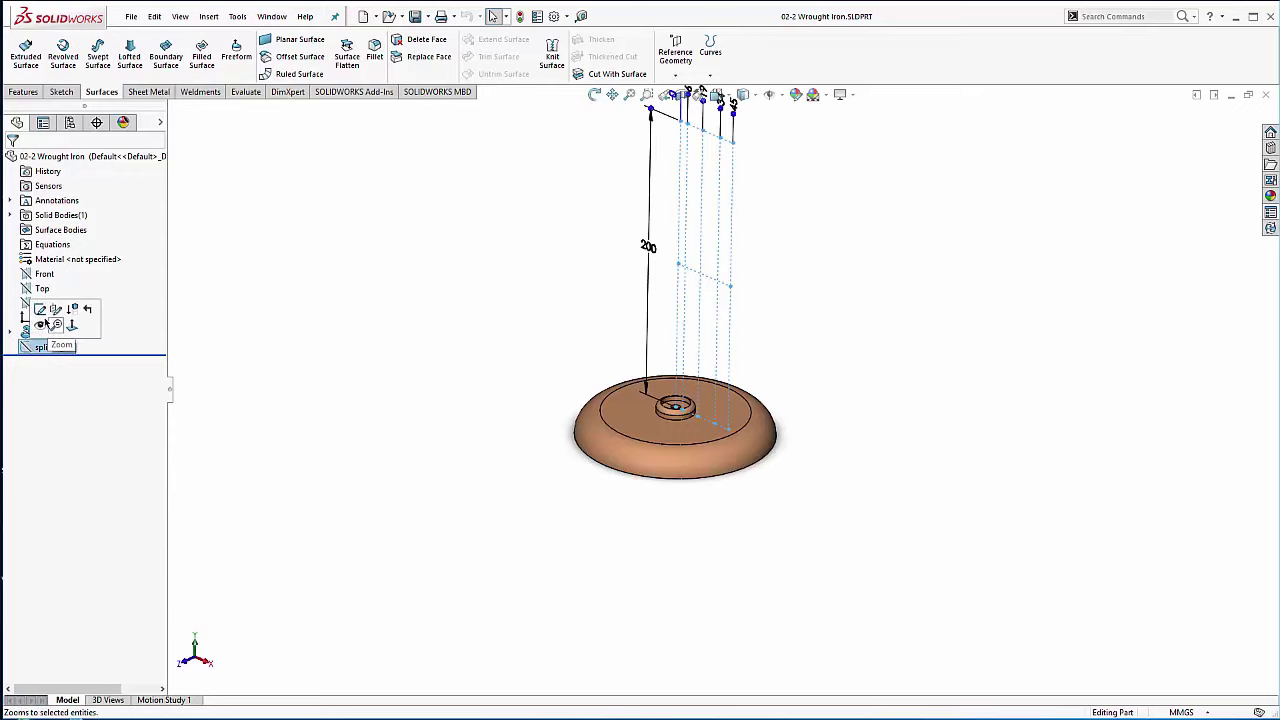
pyautogui.click(41, 311)
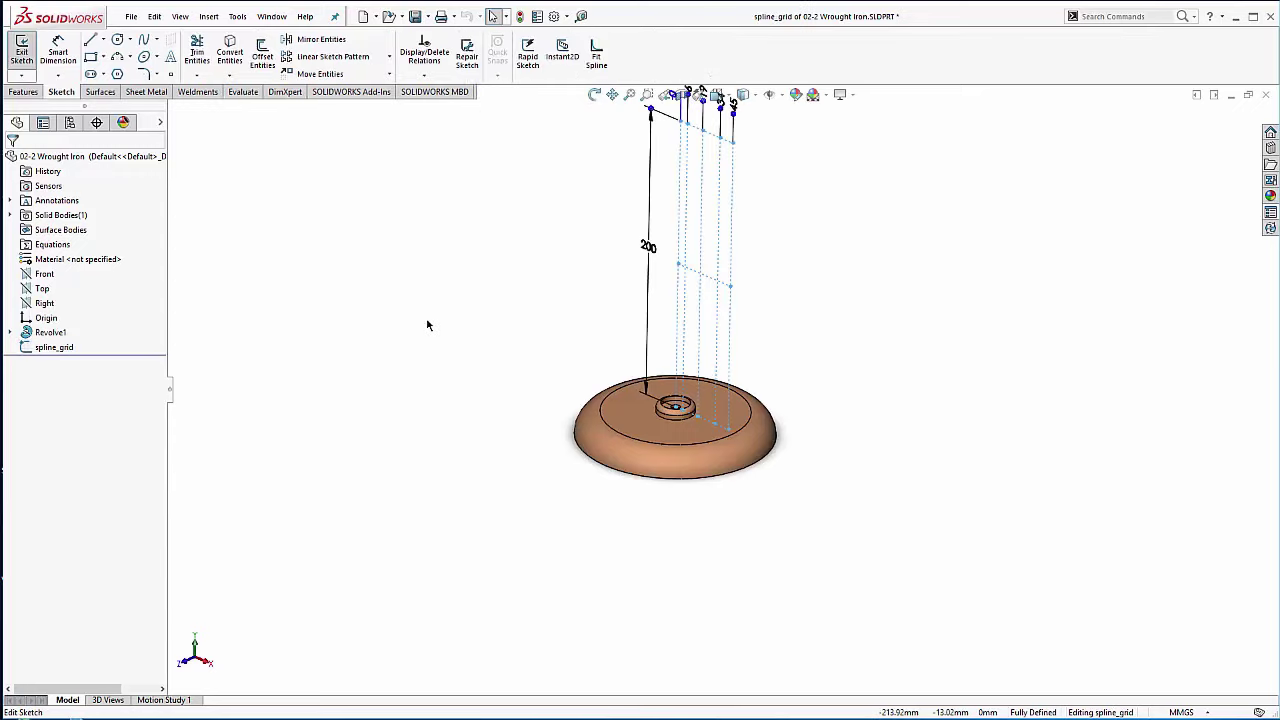
pyautogui.press('space')
pyautogui.click(539, 409)
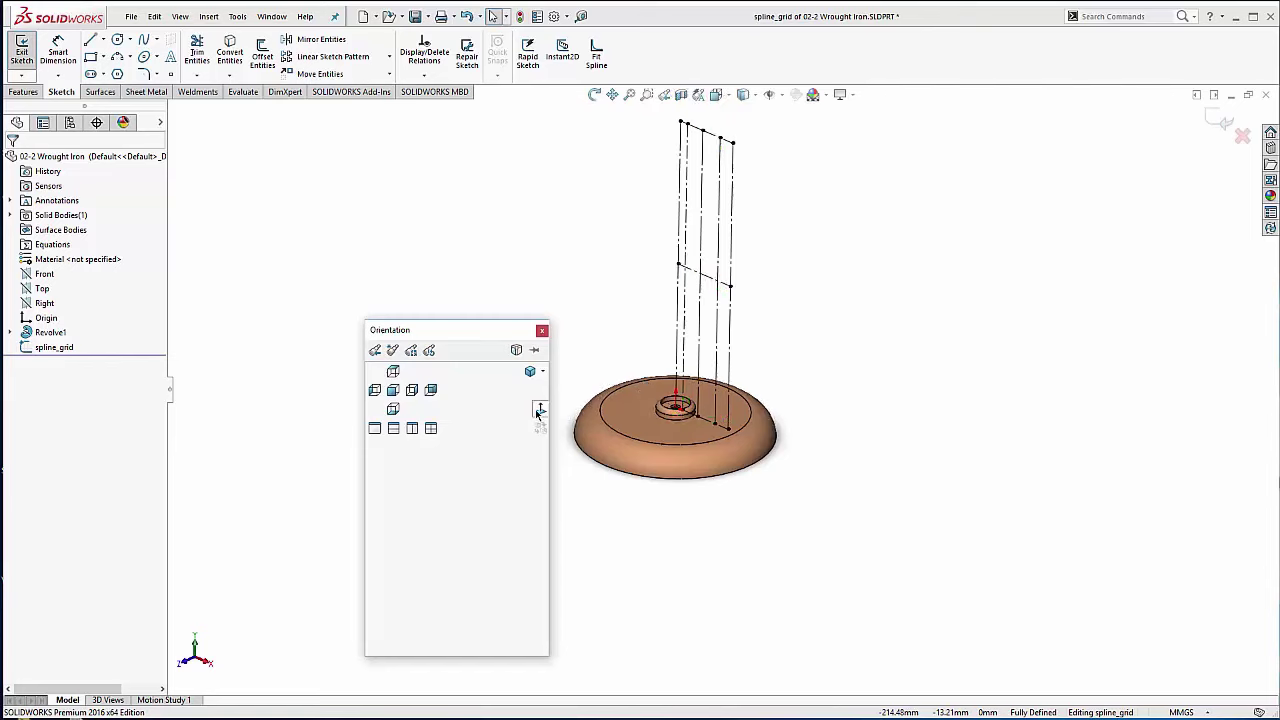
pyautogui.scroll(-2, 765, 472)
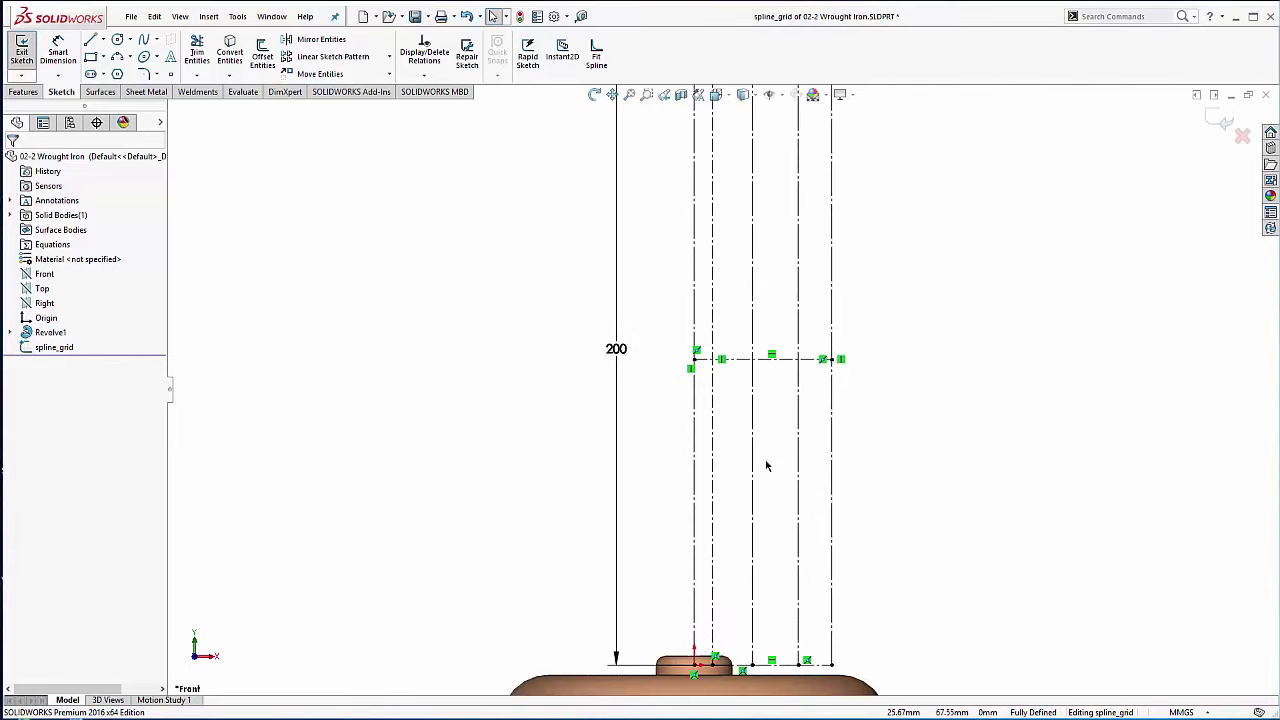
pyautogui.scroll(1, 766, 466)
pyautogui.keyDown('ctrl'); pyautogui.moveTo(718, 470); pyautogui.dragTo(611, 474, button='middle'); pyautogui.keyUp('ctrl')
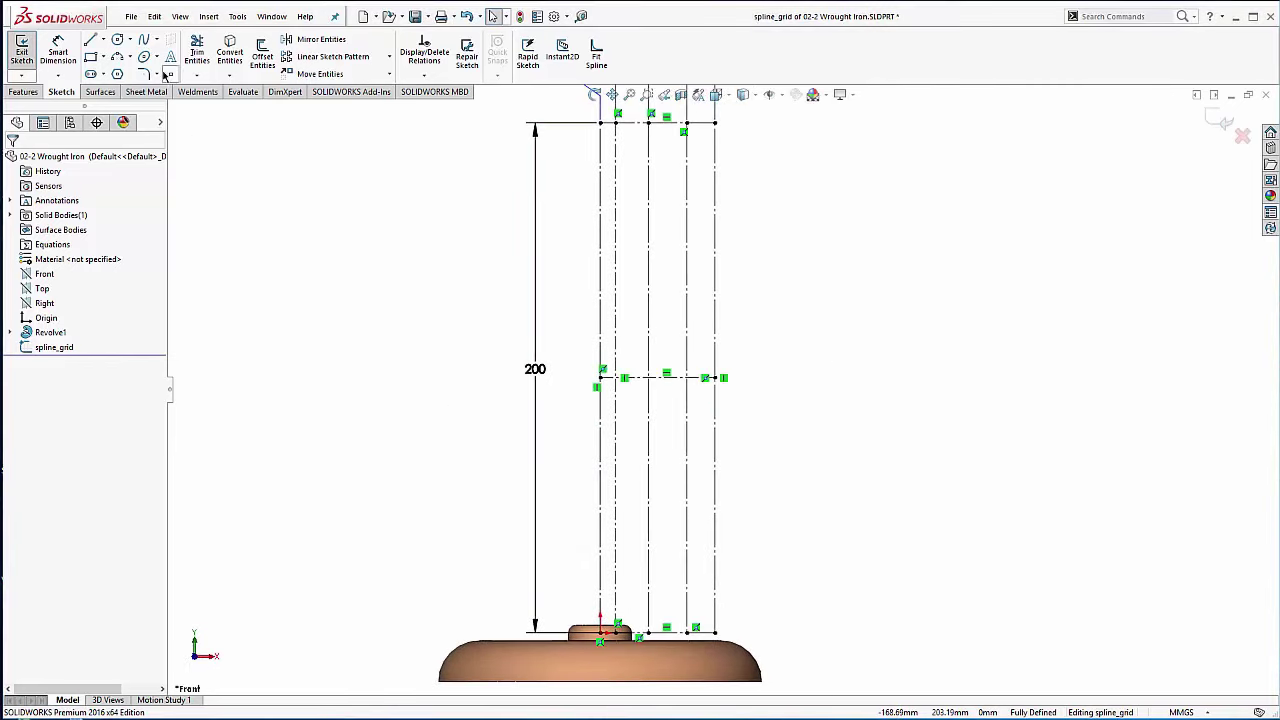
# Step: Sketch a seven-point spline through the grid, from the narrow vertical's base end out to the outermost line's midpoint and back to its top end
pyautogui.click(145, 40)
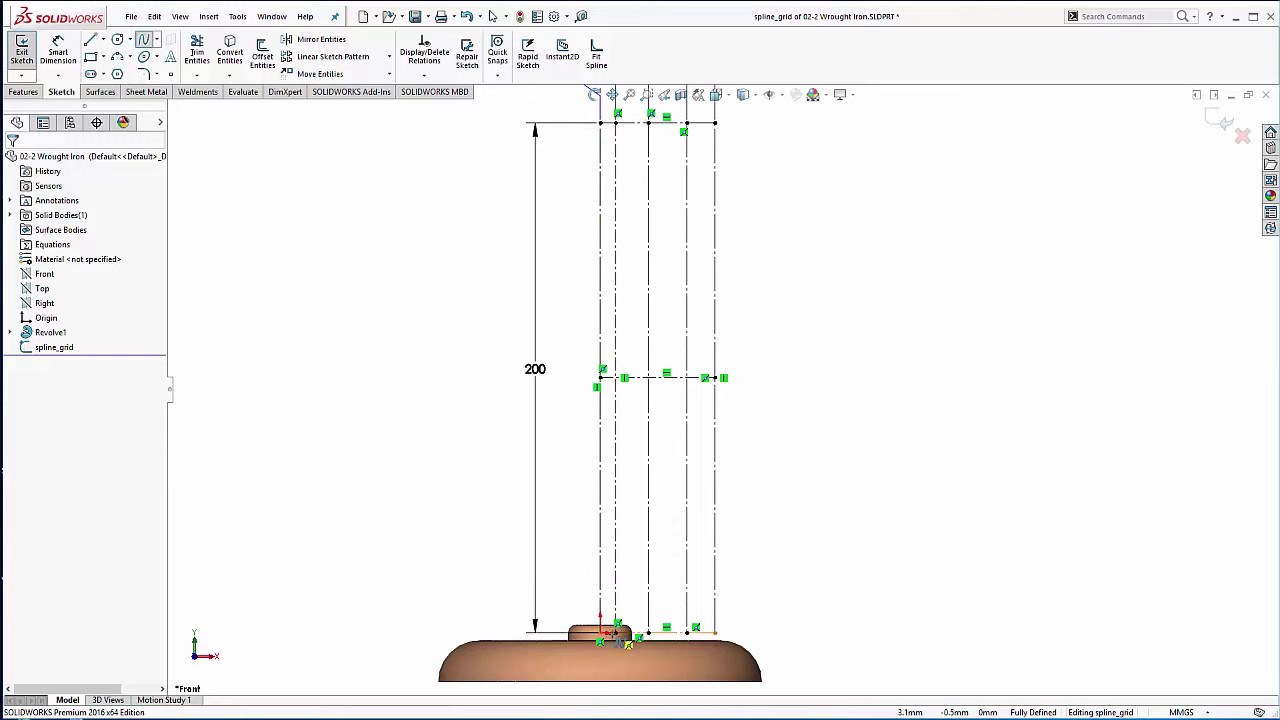
pyautogui.click(618, 626)
pyautogui.click(648, 553)
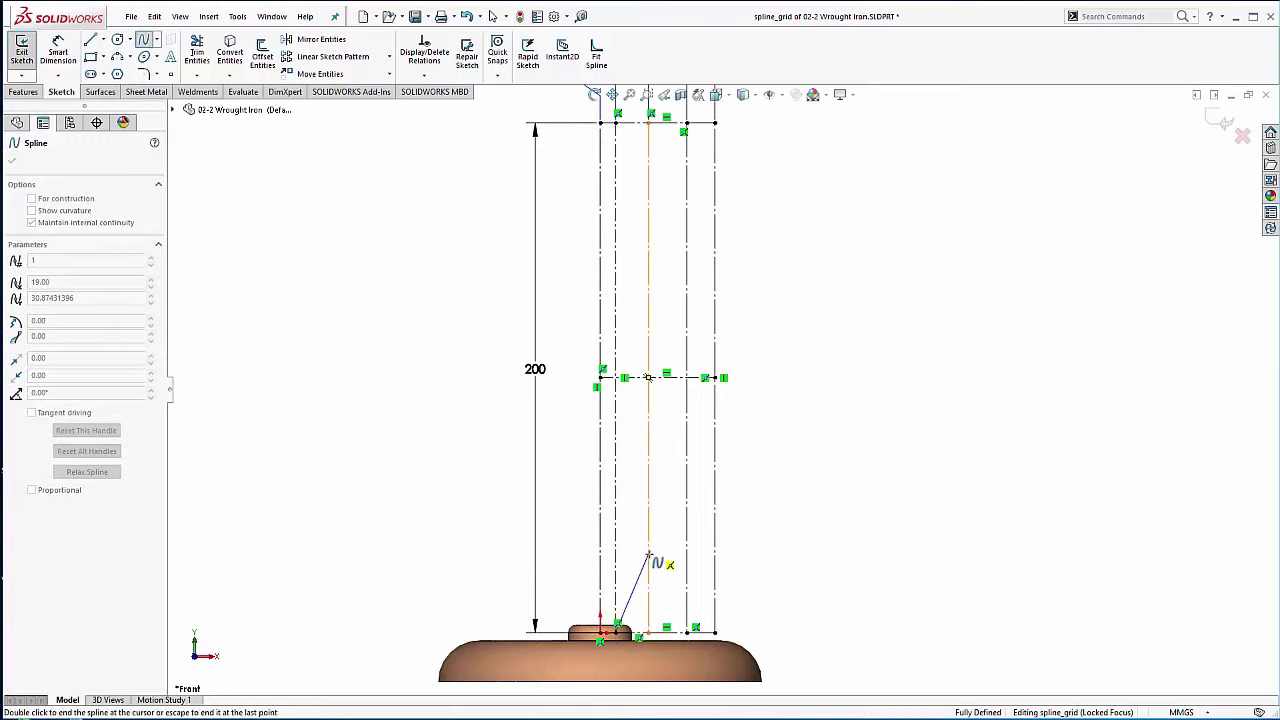
pyautogui.click(686, 461)
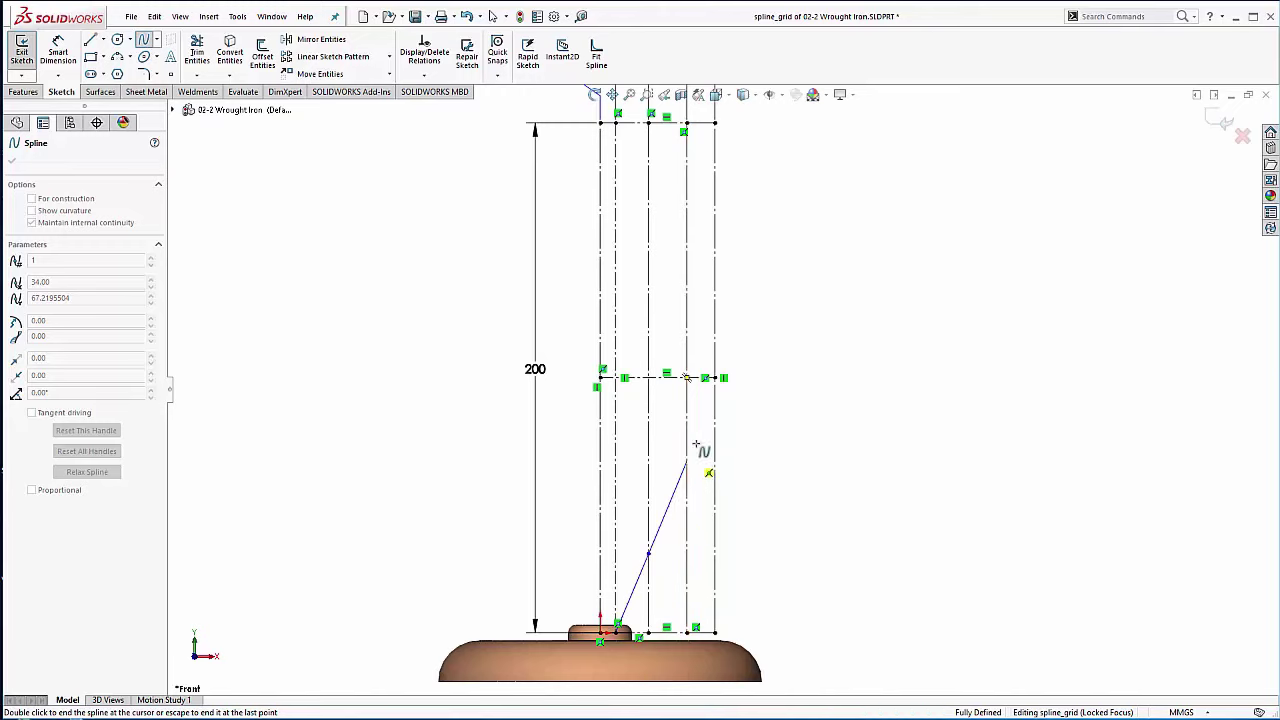
pyautogui.click(715, 377)
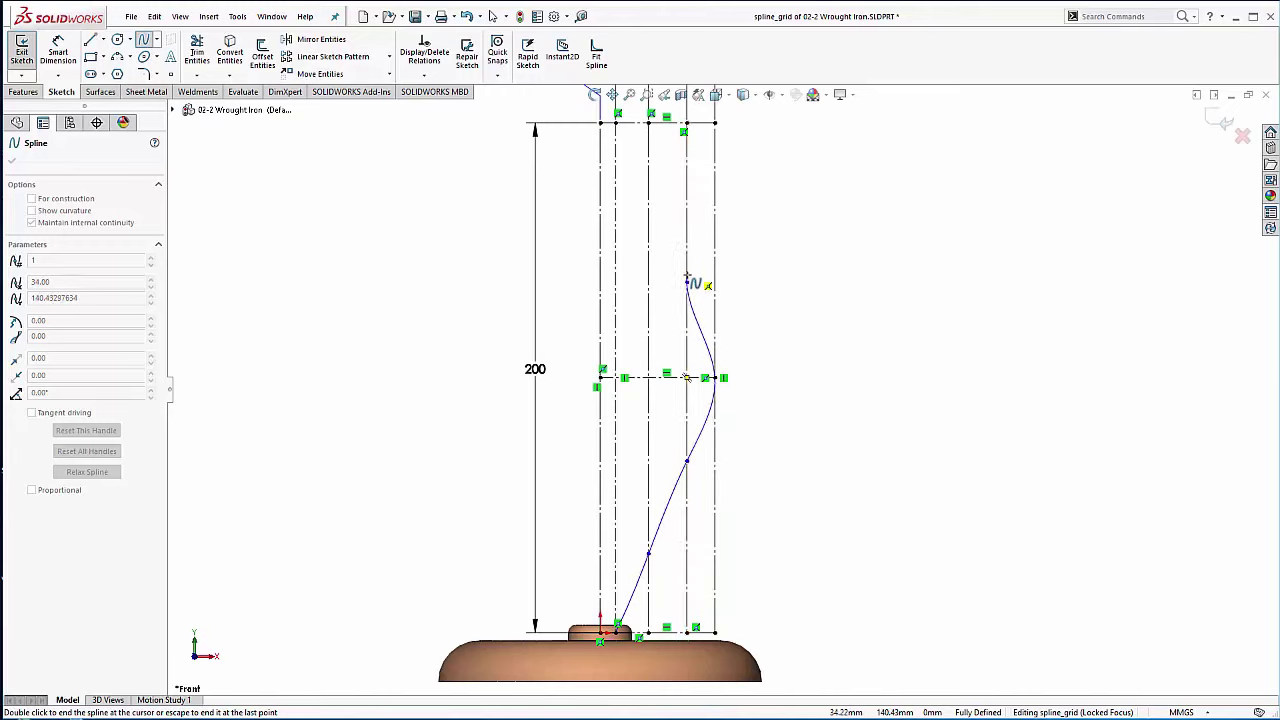
pyautogui.click(687, 283)
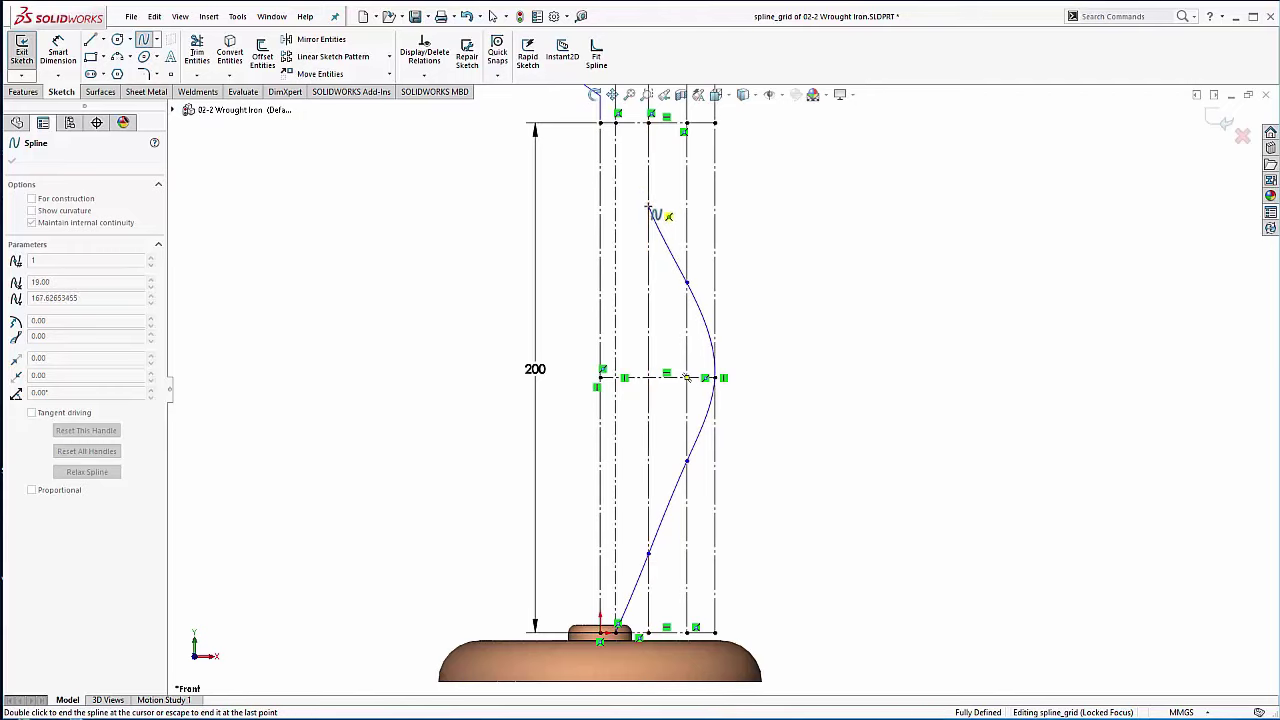
pyautogui.click(648, 206)
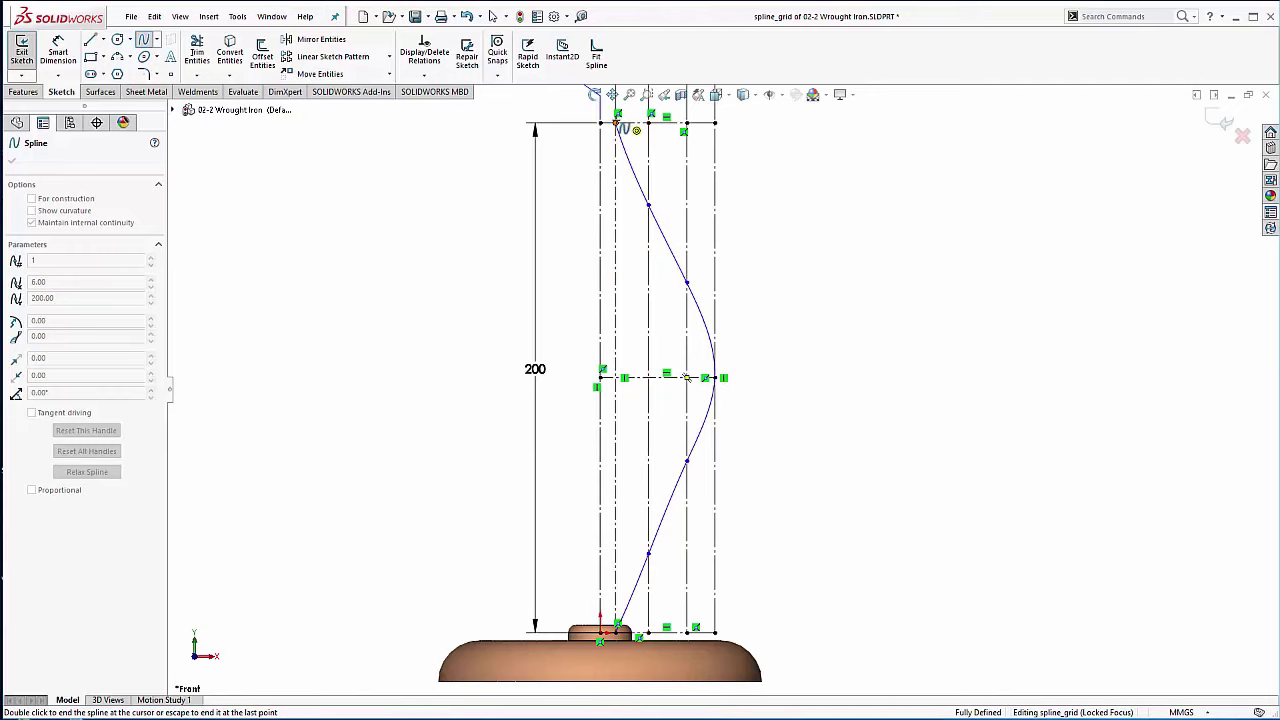
pyautogui.rightClick(620, 126)
pyautogui.click(636, 146)
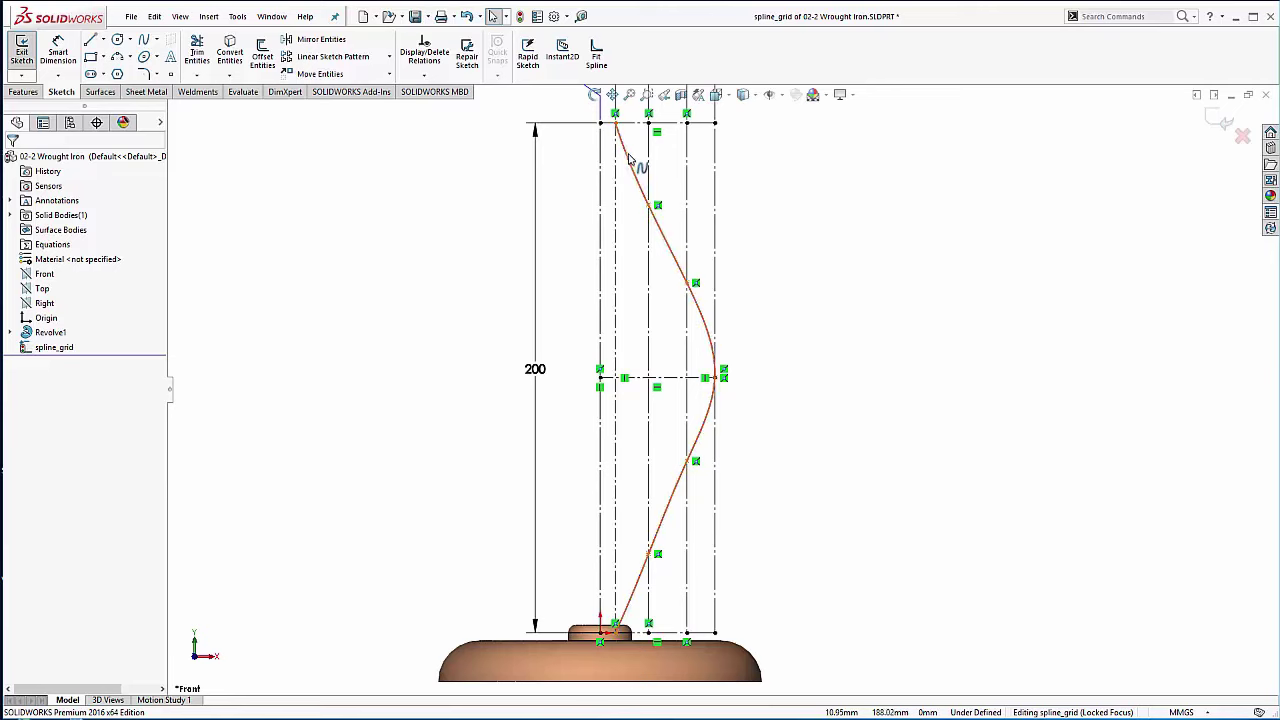
# Step: Adjust the tangent handle at the spline's top endpoint and constrain it vertical
pyautogui.click(630, 160)
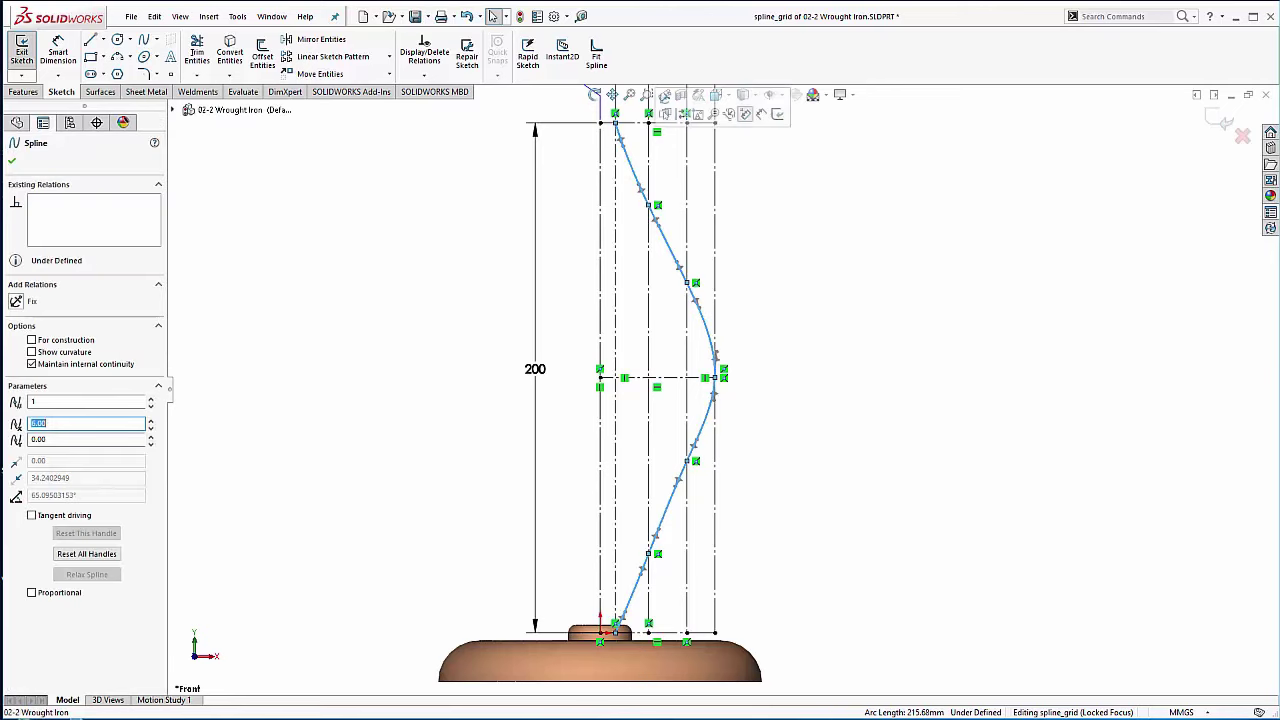
pyautogui.click(621, 148)
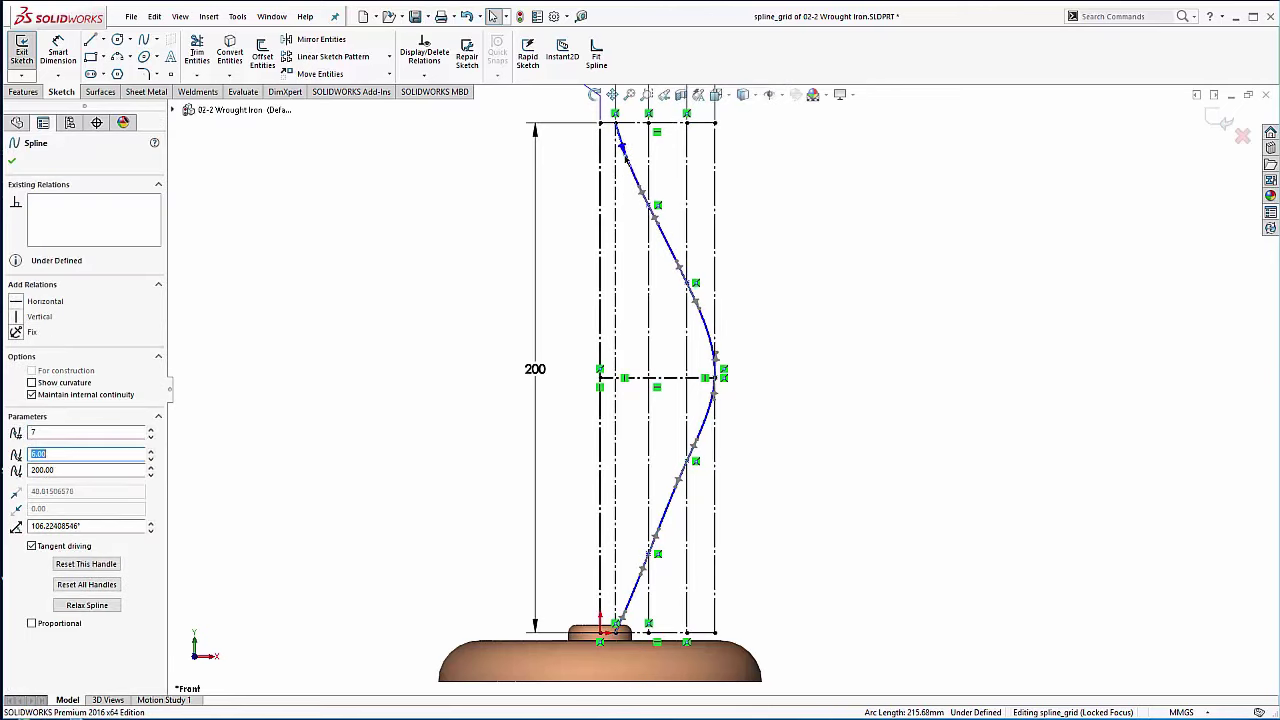
pyautogui.moveTo(625, 157); pyautogui.dragTo(619, 145)
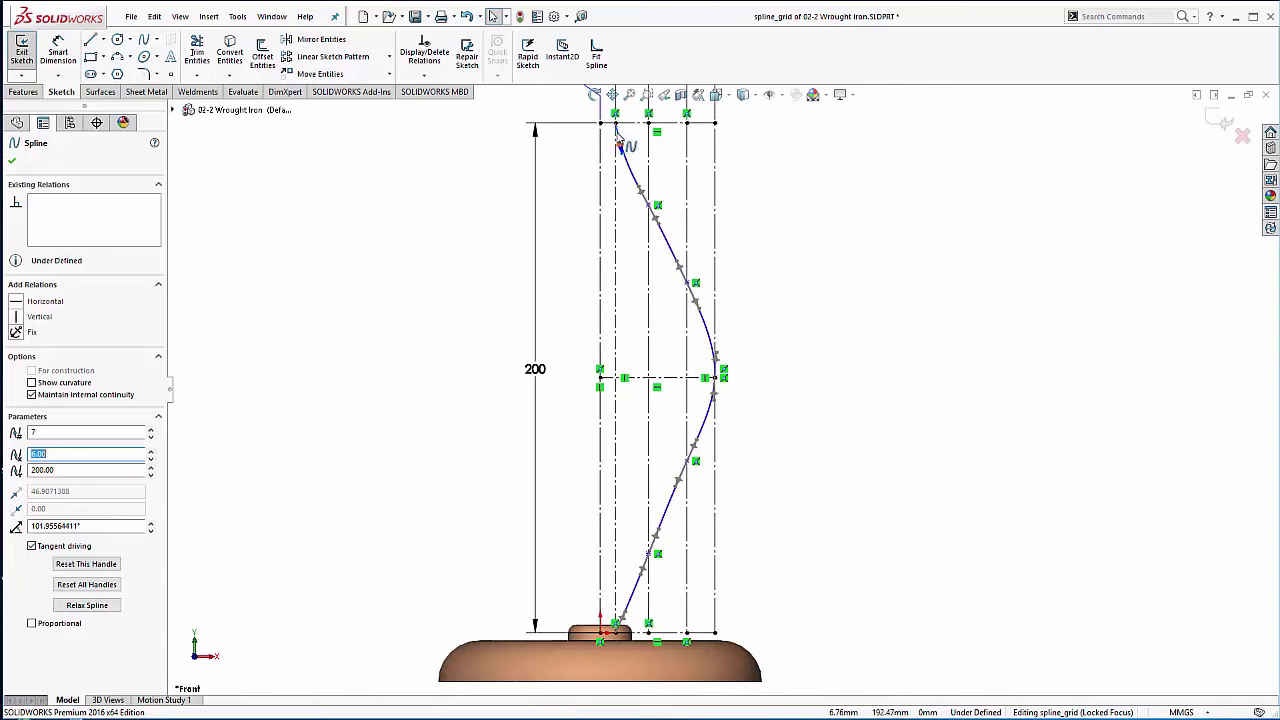
pyautogui.click(16, 317)
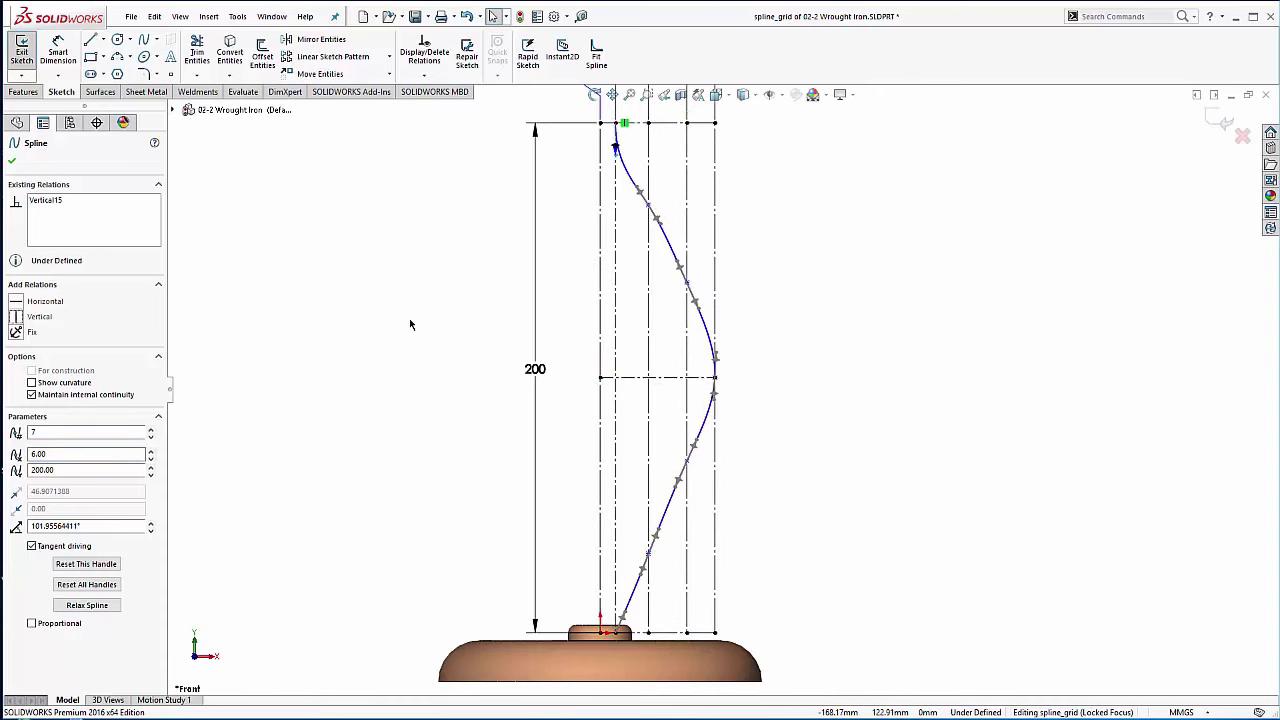
# Step: Constrain the spline's tangent handles at its outermost middle point and at its bottom endpoint vertical
pyautogui.click(716, 380)
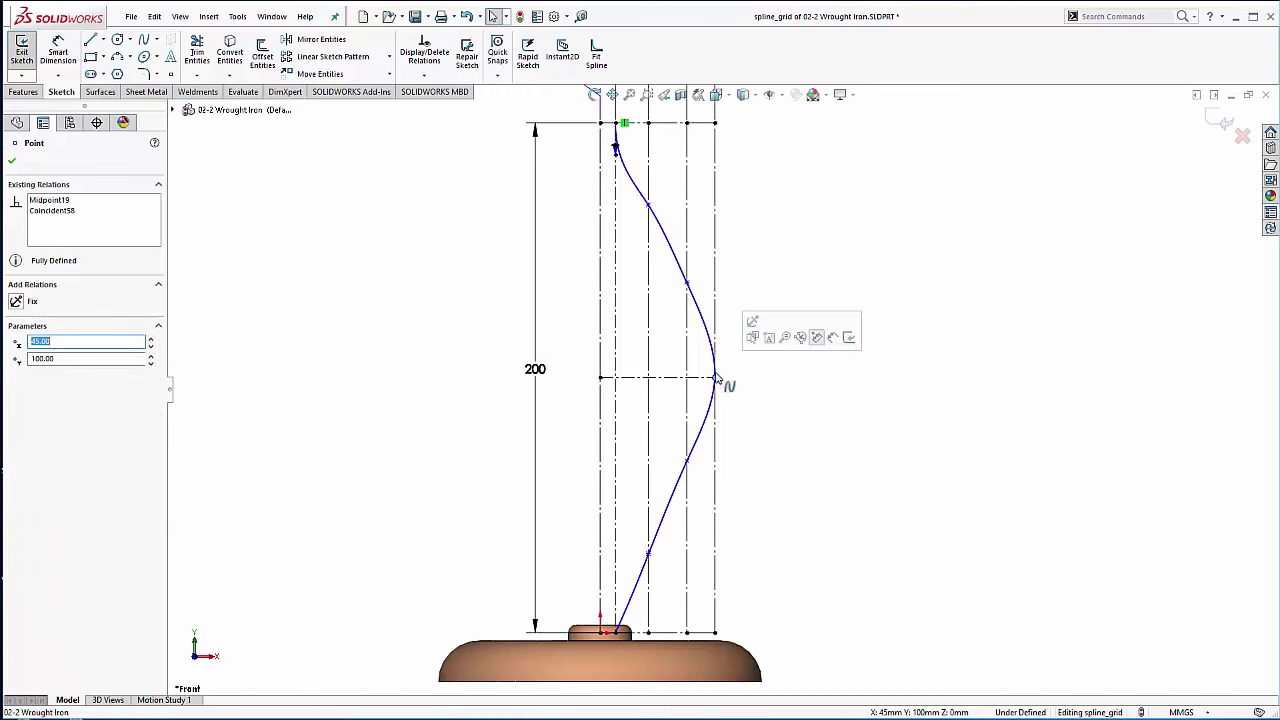
pyautogui.click(716, 367)
pyautogui.click(716, 357)
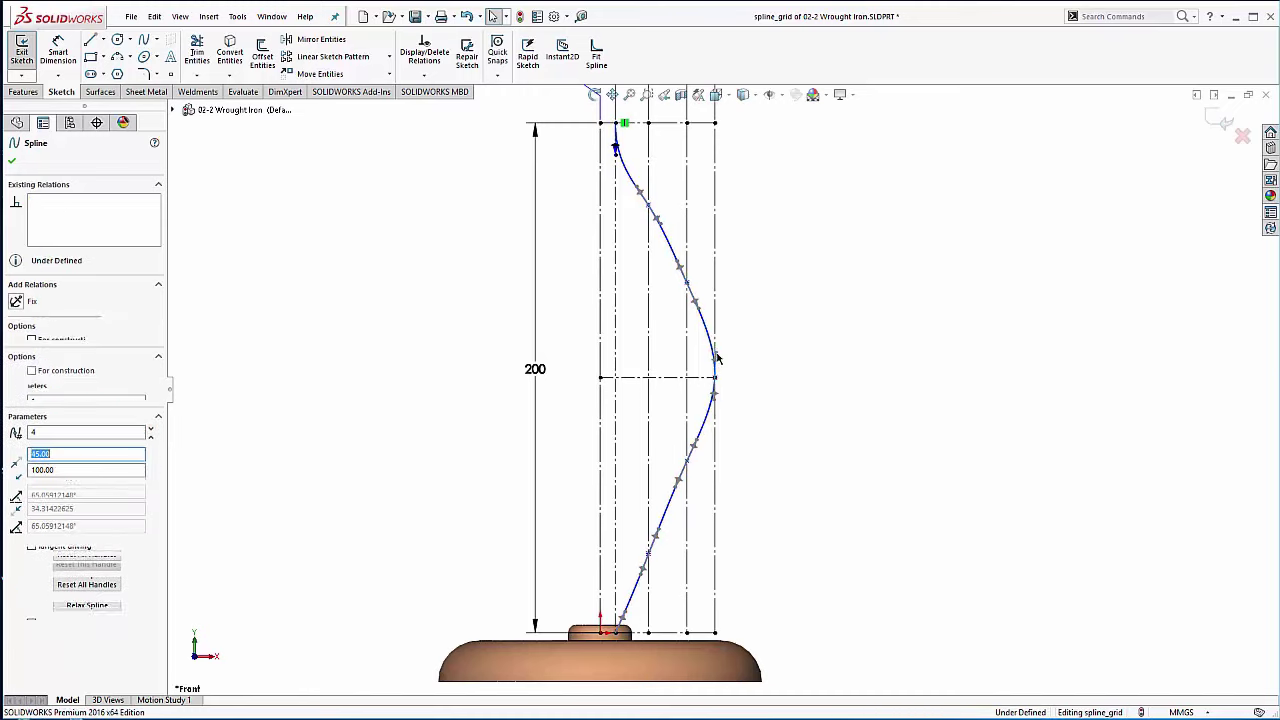
pyautogui.click(16, 316)
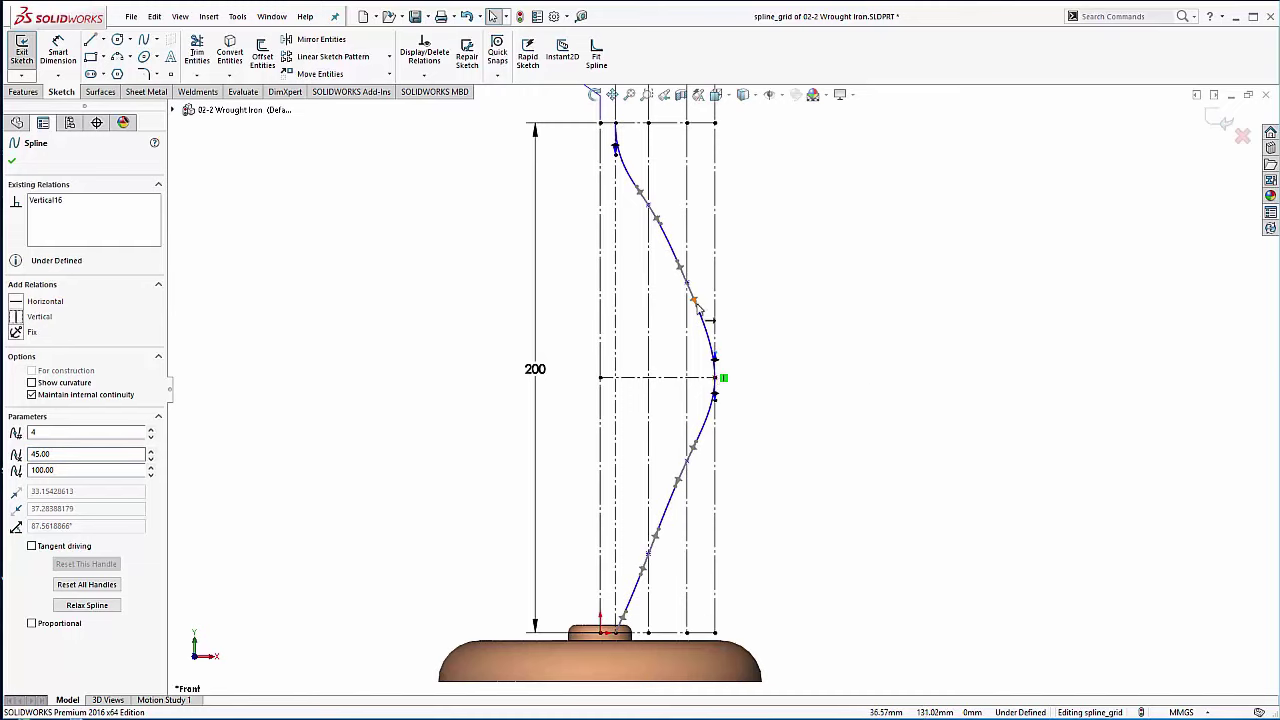
pyautogui.click(624, 614)
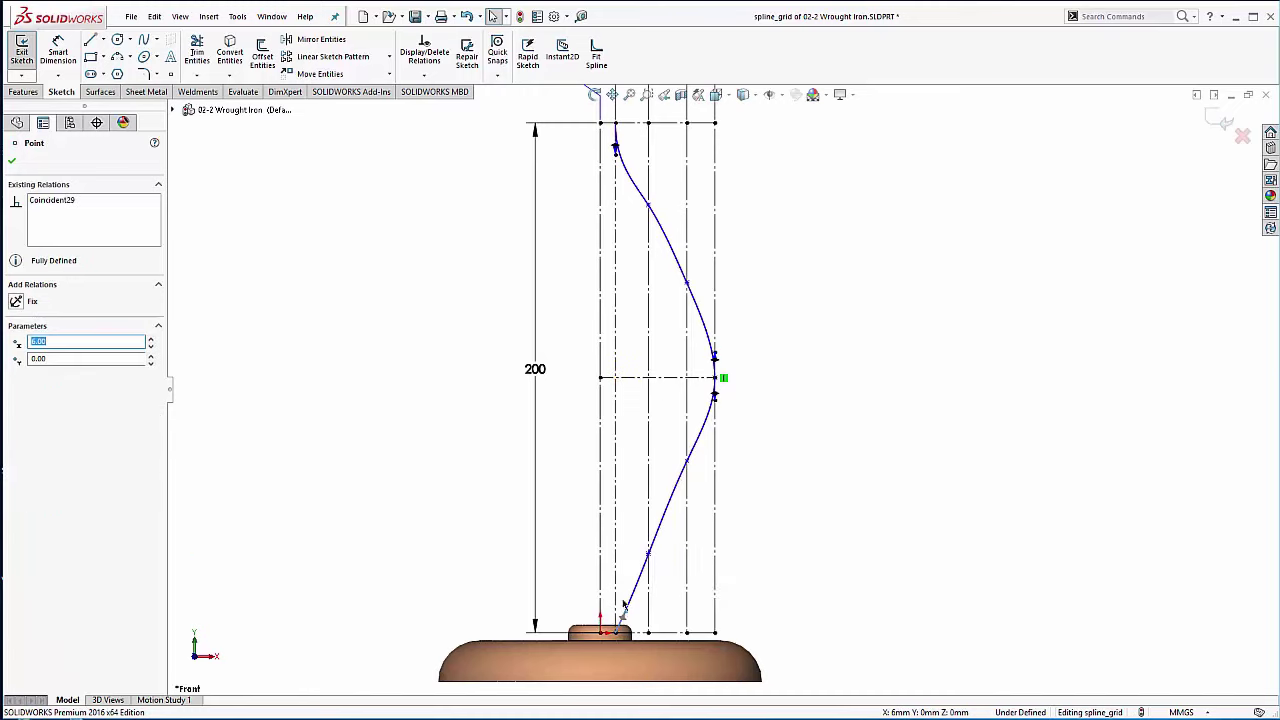
pyautogui.click(624, 600)
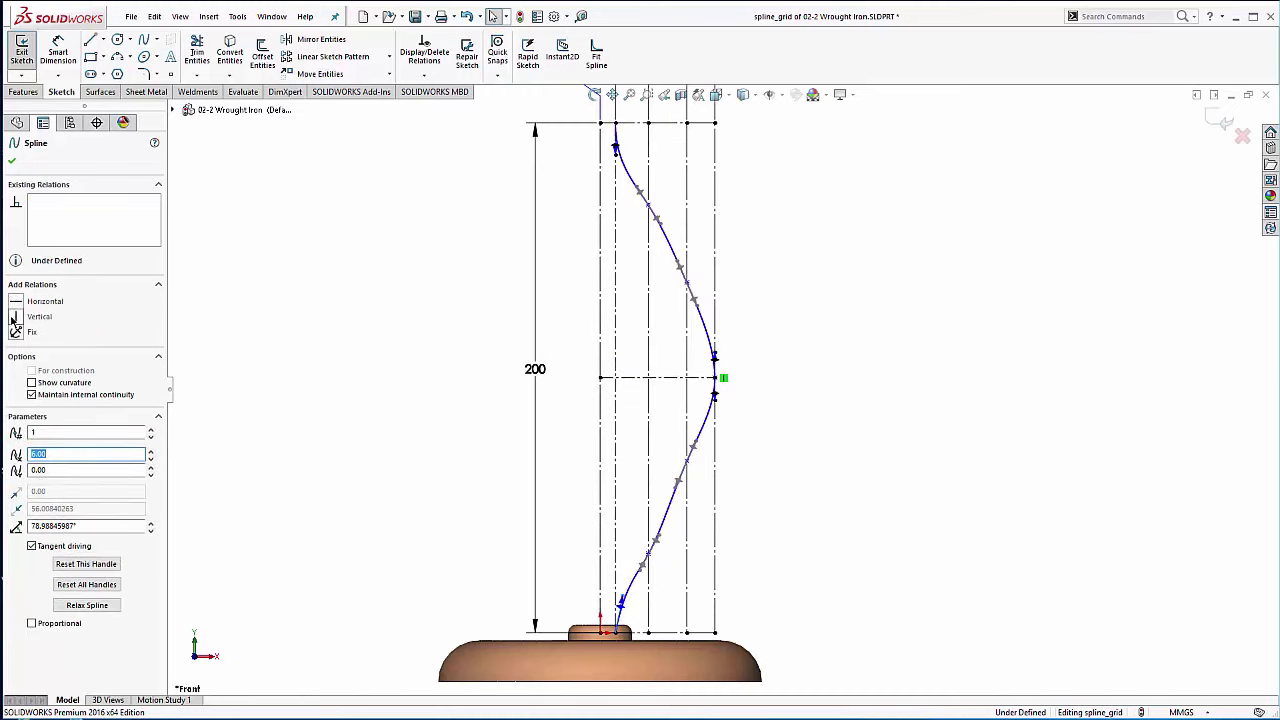
pyautogui.click(16, 316)
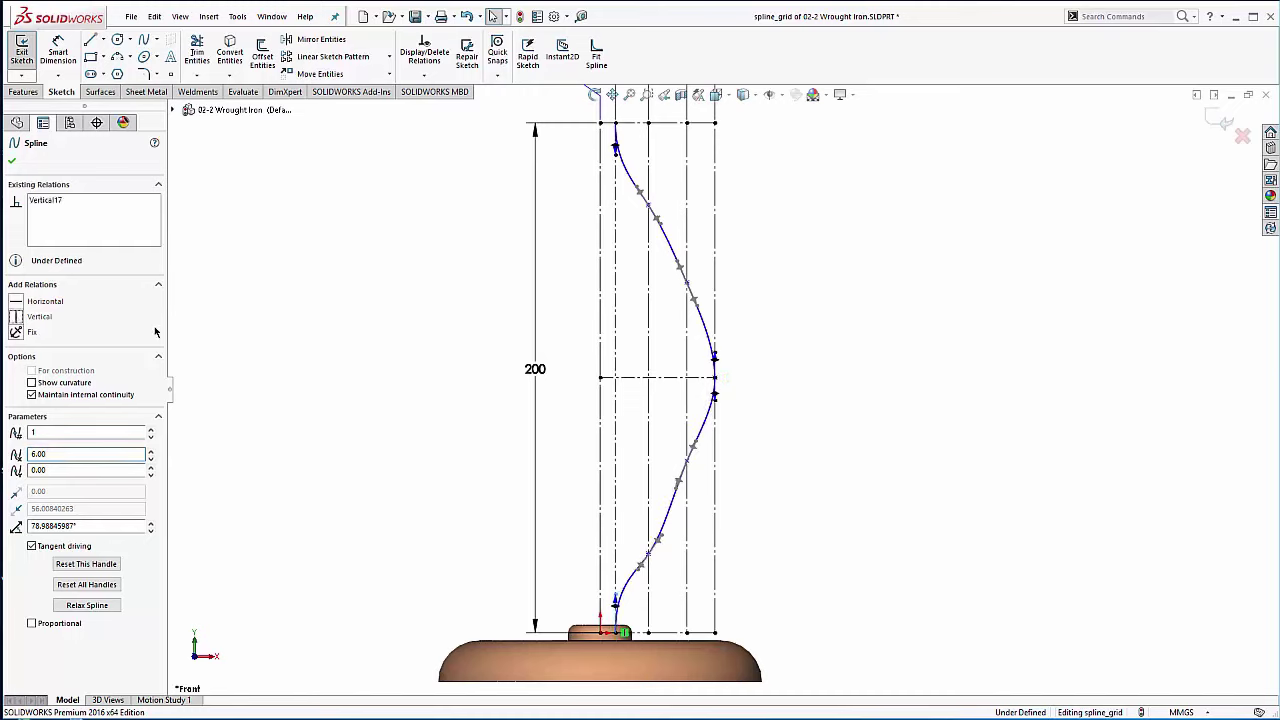
# Step: Make the spline's top and bottom endpoints symmetric about the grid's horizontal middle centerline
pyautogui.click(620, 632)
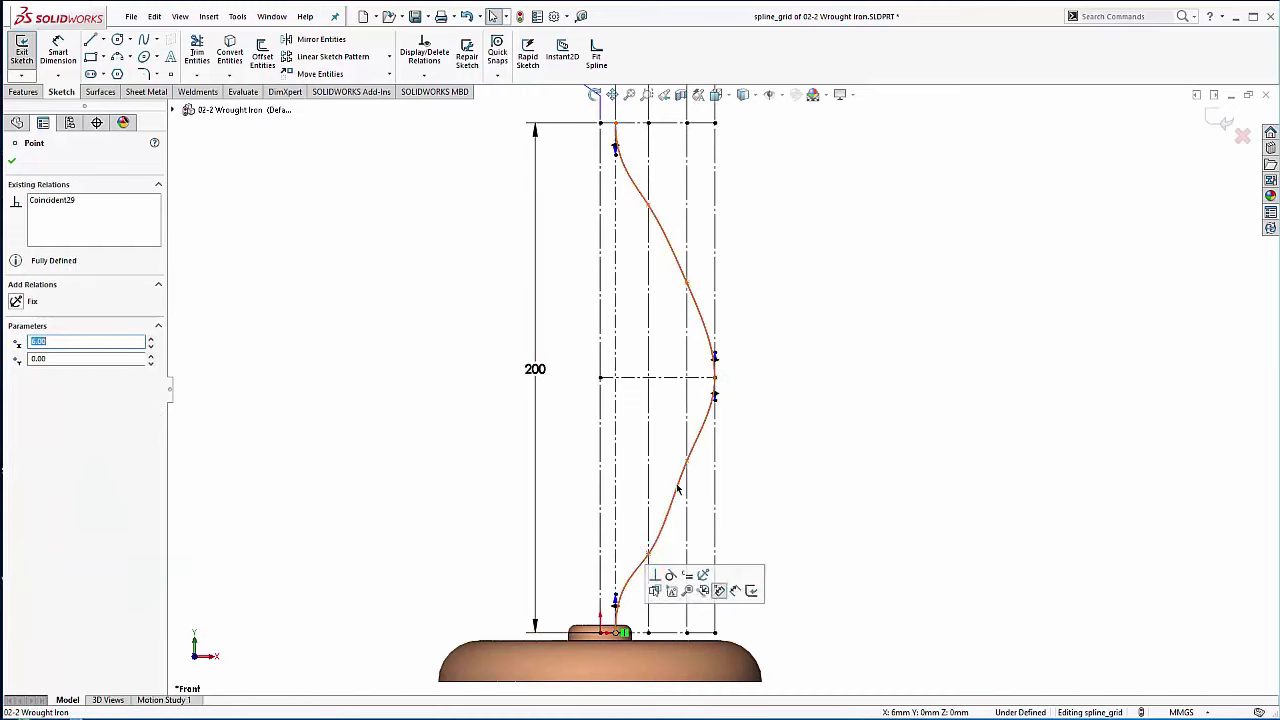
pyautogui.keyDown('ctrl'); pyautogui.click(640, 378); pyautogui.keyUp('ctrl')
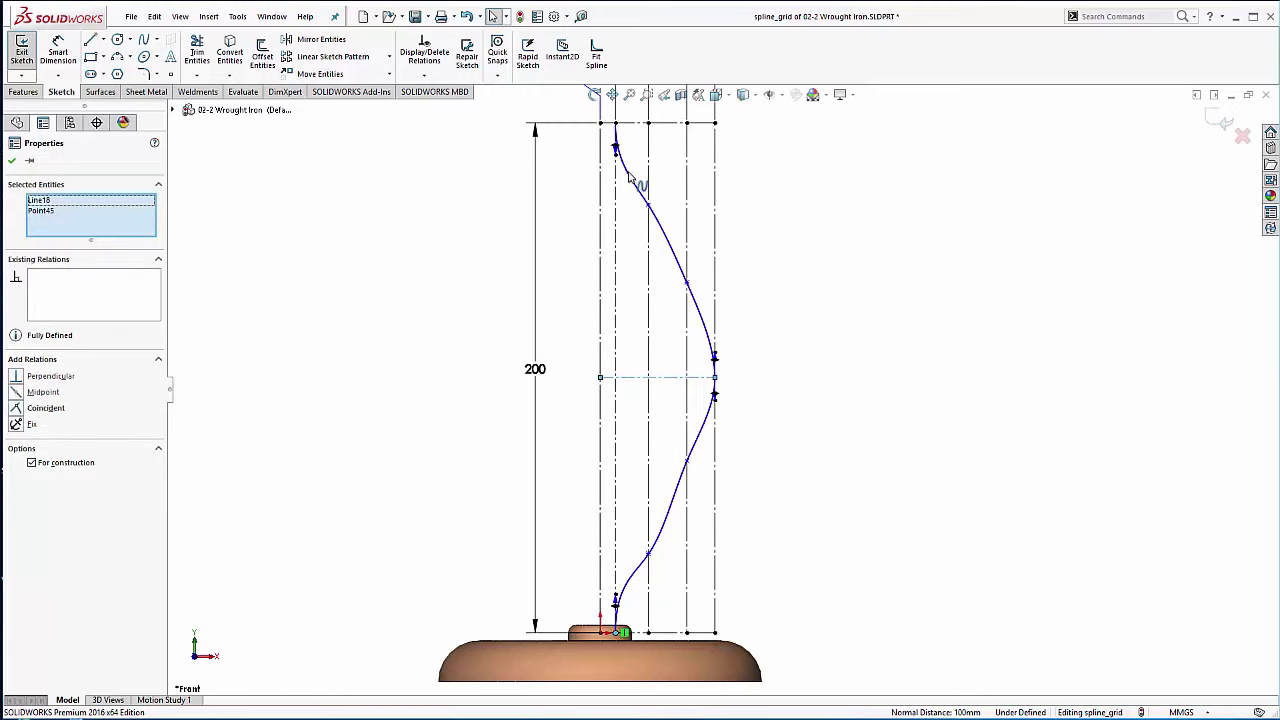
pyautogui.keyDown('ctrl'); pyautogui.click(619, 129); pyautogui.keyUp('ctrl')
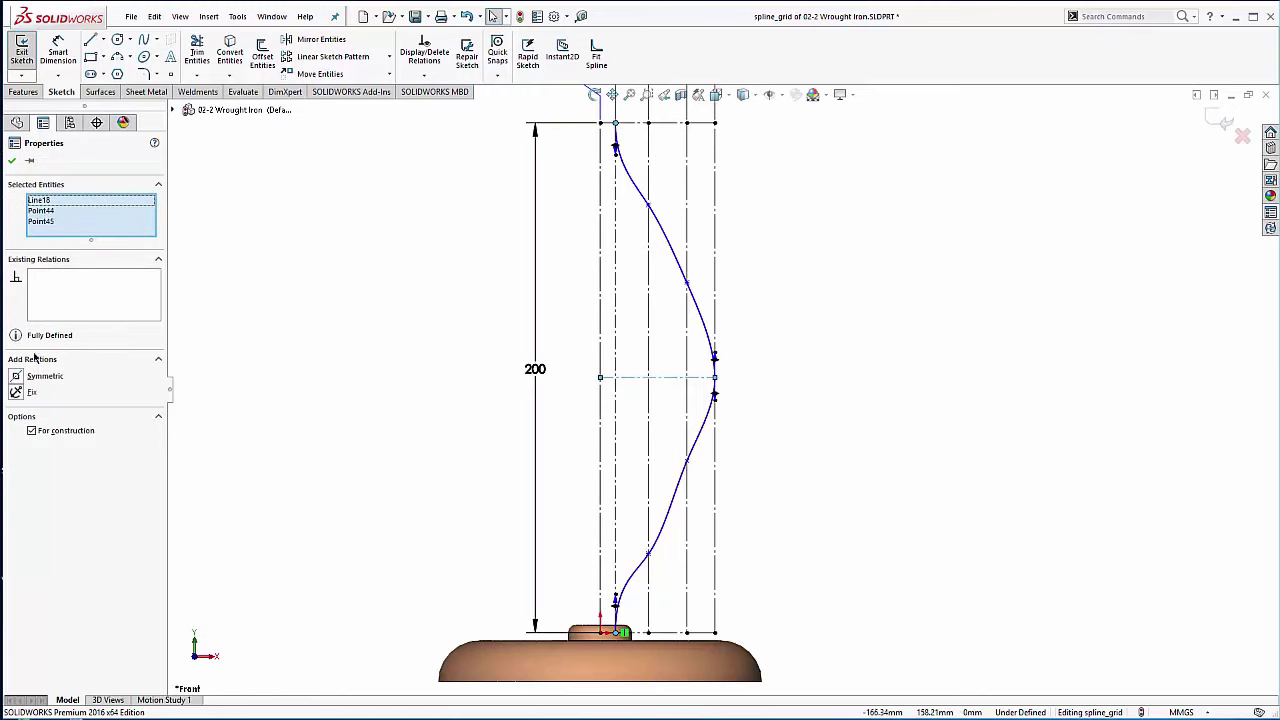
pyautogui.click(16, 378)
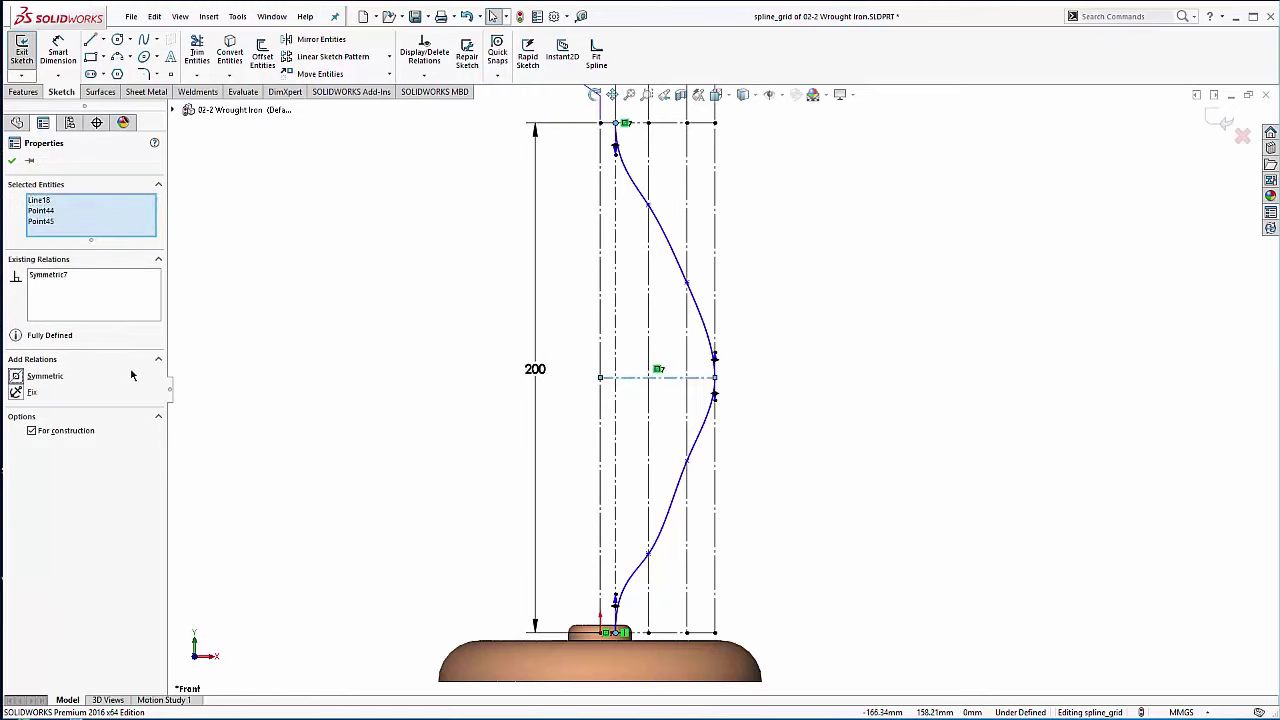
pyautogui.click(652, 209)
pyautogui.keyDown('ctrl'); pyautogui.click(628, 378); pyautogui.keyUp('ctrl')
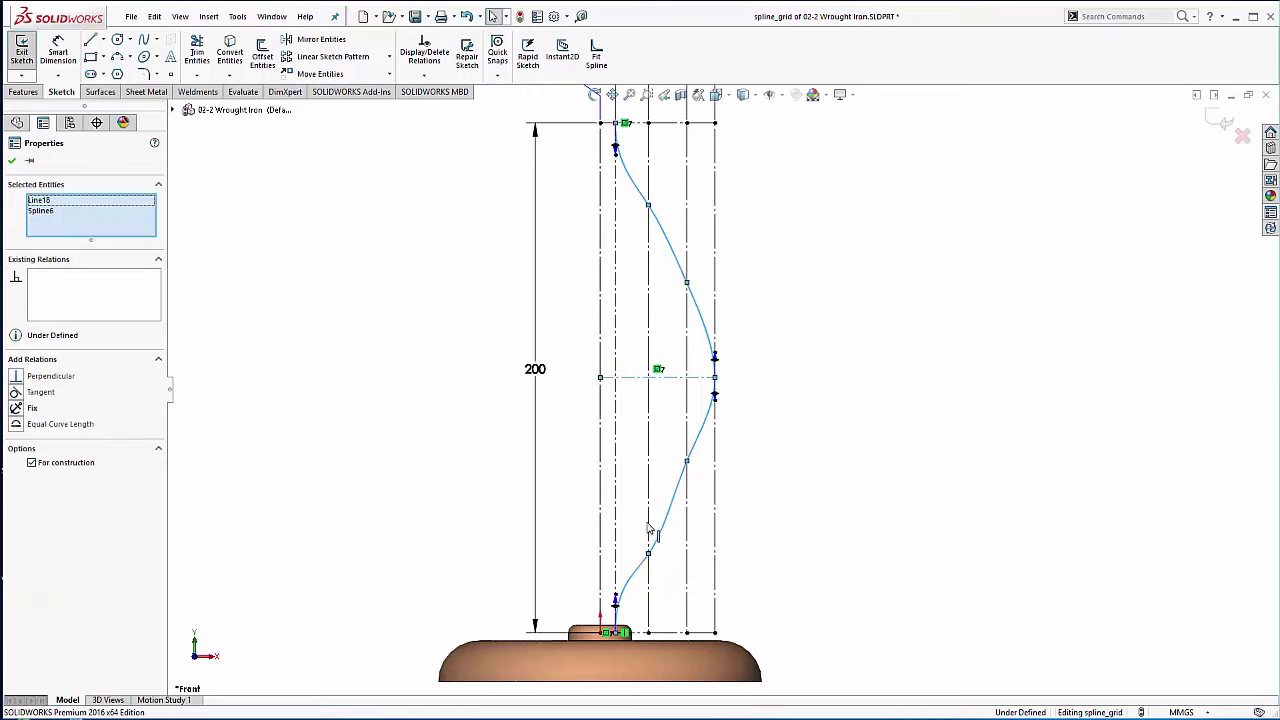
pyautogui.keyDown('ctrl'); pyautogui.click(648, 555); pyautogui.keyUp('ctrl')
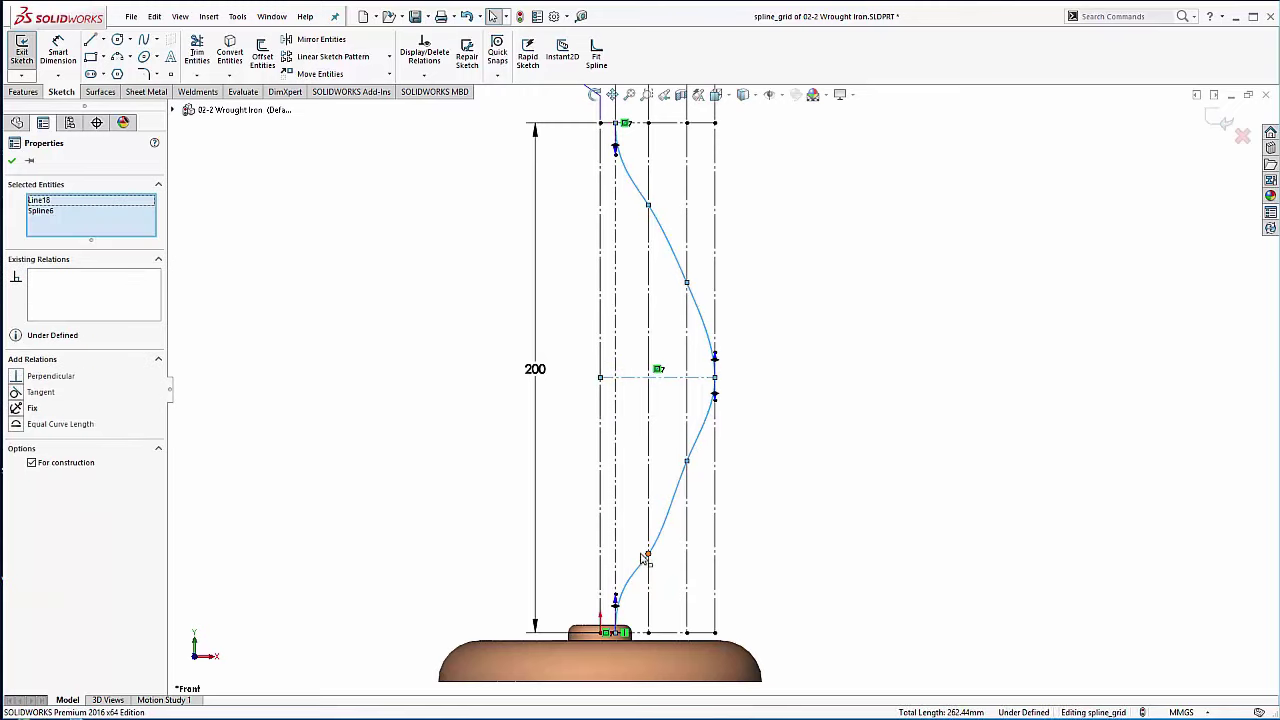
pyautogui.click(193, 369)
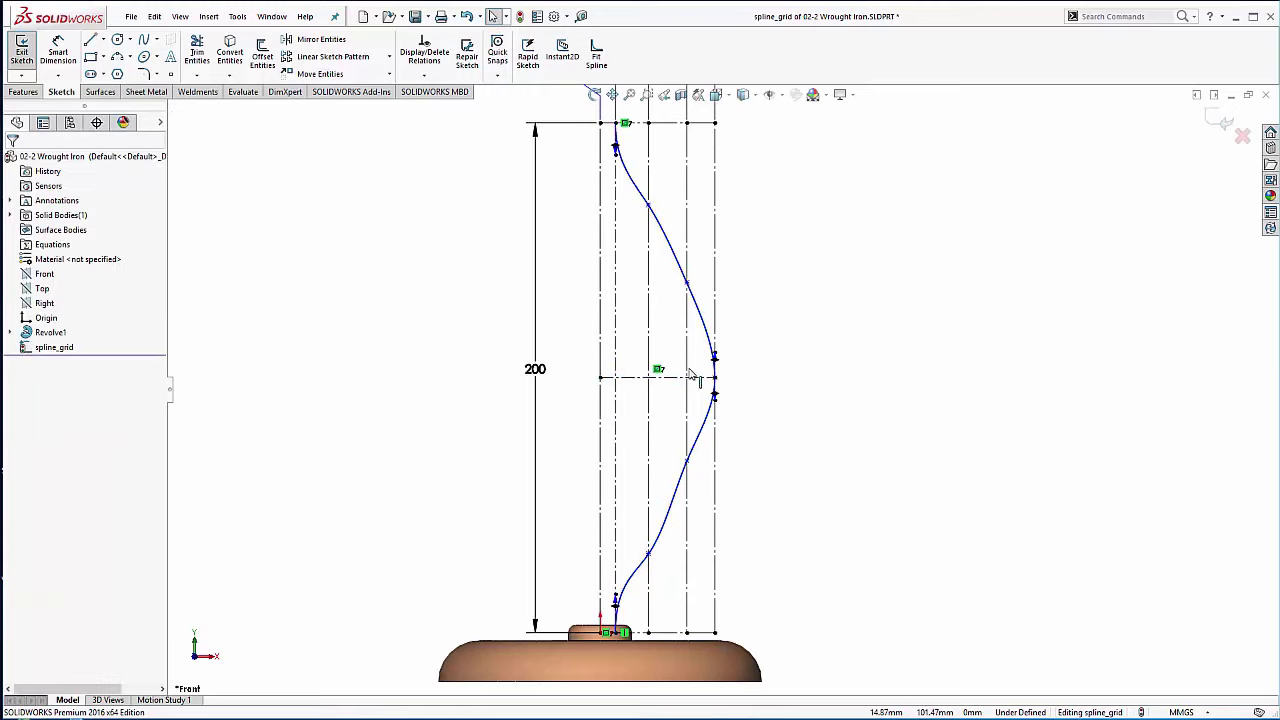
# Step: Make the two spline points next to the endpoints symmetric about the horizontal middle centerline
pyautogui.click(652, 208)
pyautogui.click(657, 377)
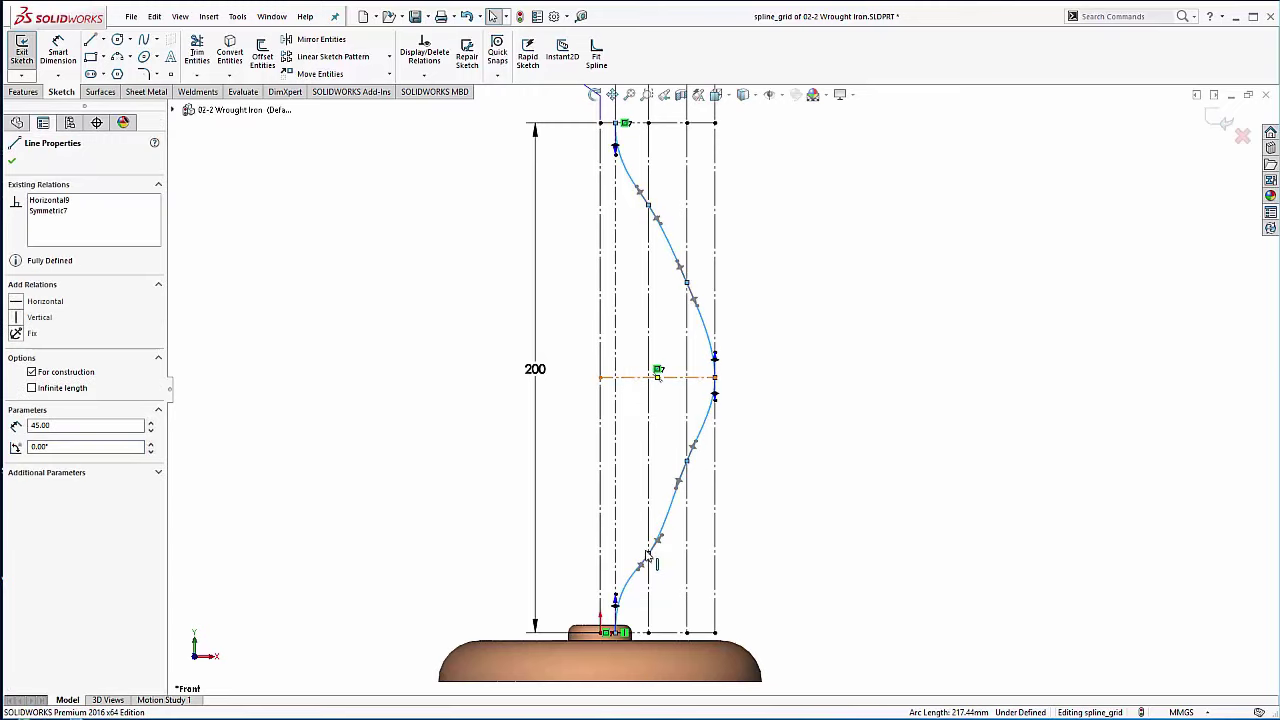
pyautogui.keyDown('ctrl'); pyautogui.click(647, 555); pyautogui.keyUp('ctrl')
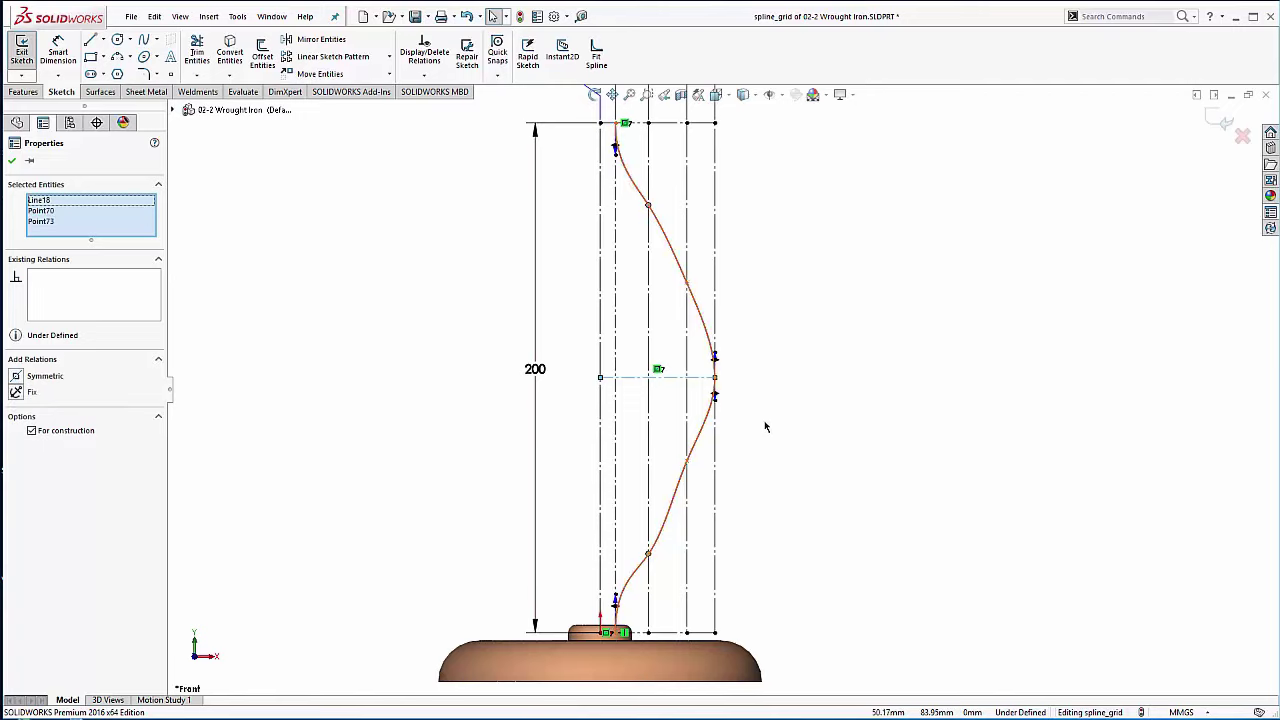
pyautogui.click(15, 377)
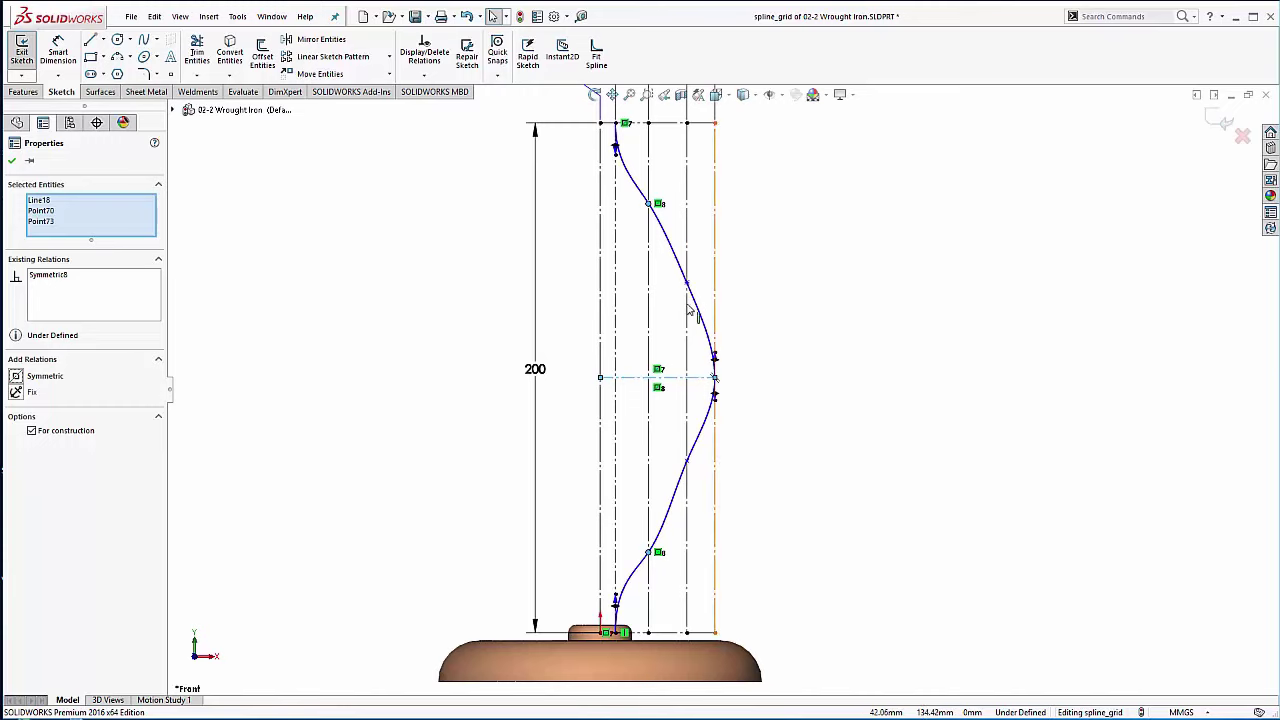
# Step: Make the two spline points on either side of the outermost middle point symmetric about the horizontal middle centerline
pyautogui.click(672, 382)
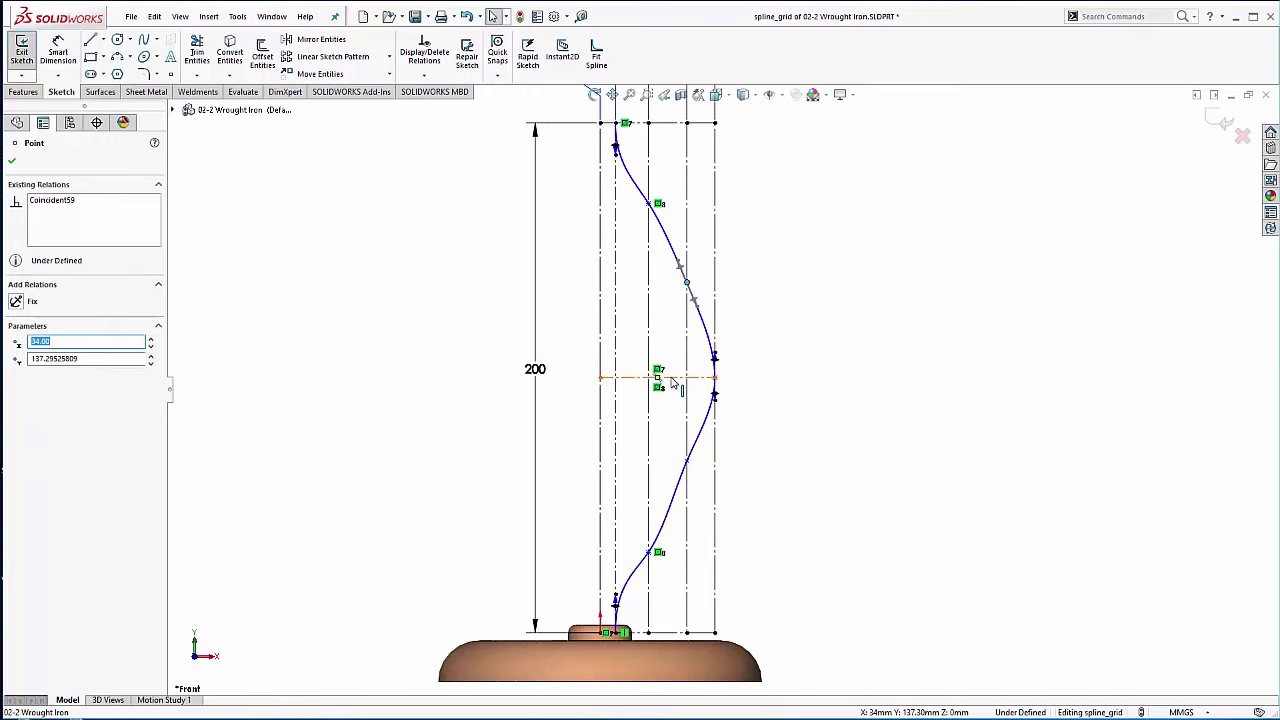
pyautogui.keyDown('ctrl'); pyautogui.click(674, 378); pyautogui.keyUp('ctrl')
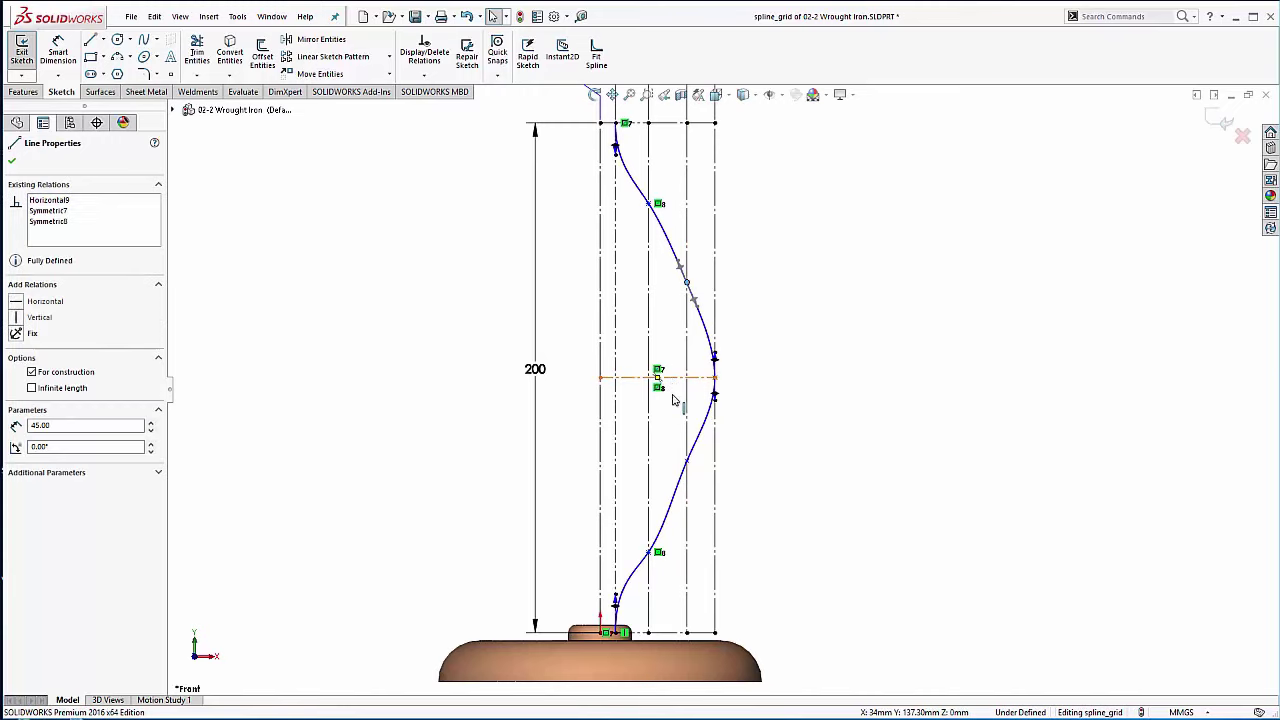
pyautogui.keyDown('ctrl'); pyautogui.click(687, 463); pyautogui.keyUp('ctrl')
pyautogui.click(20, 375)
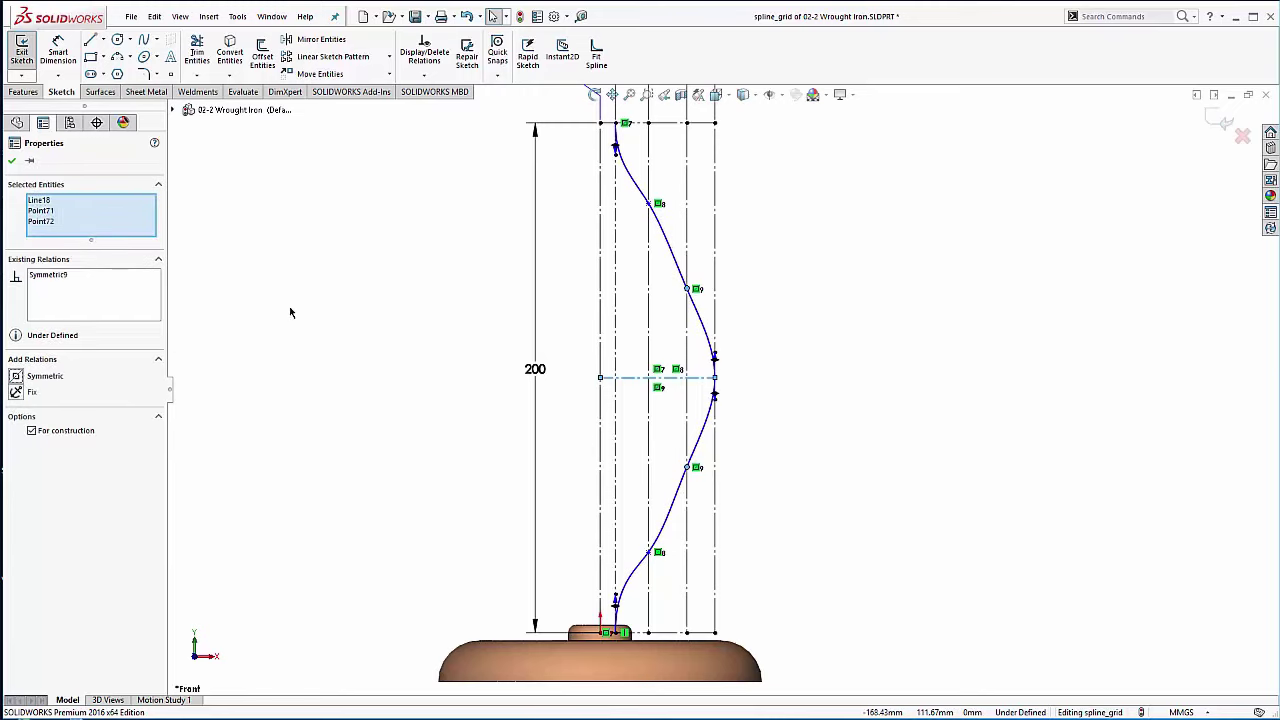
# Step: Move the spline point just below the top endpoint down along its grid line to smooth the curve
pyautogui.click(311, 297)
pyautogui.moveTo(655, 217); pyautogui.dragTo(652, 234)
pyautogui.click(746, 240)
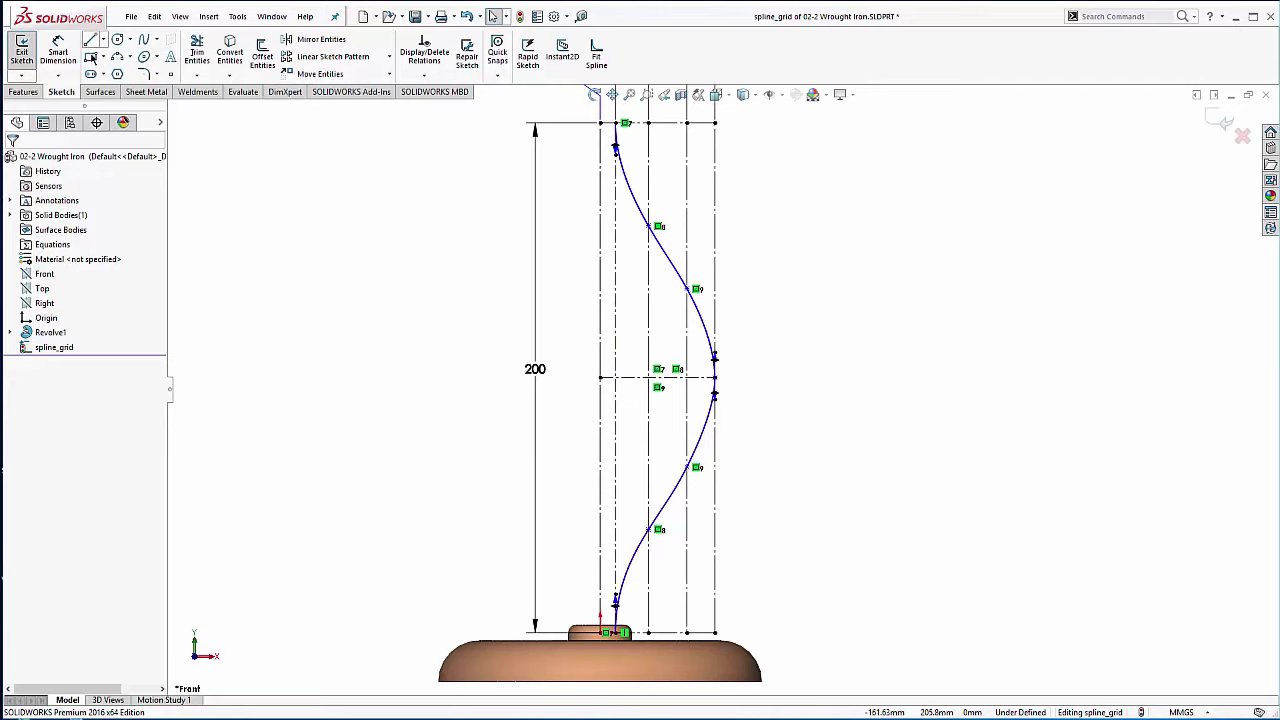
# Step: Create a revolved surface from the spline, 360 degrees about the 200 mm vertical centerline through the origin
pyautogui.click(102, 92)
pyautogui.click(62, 52)
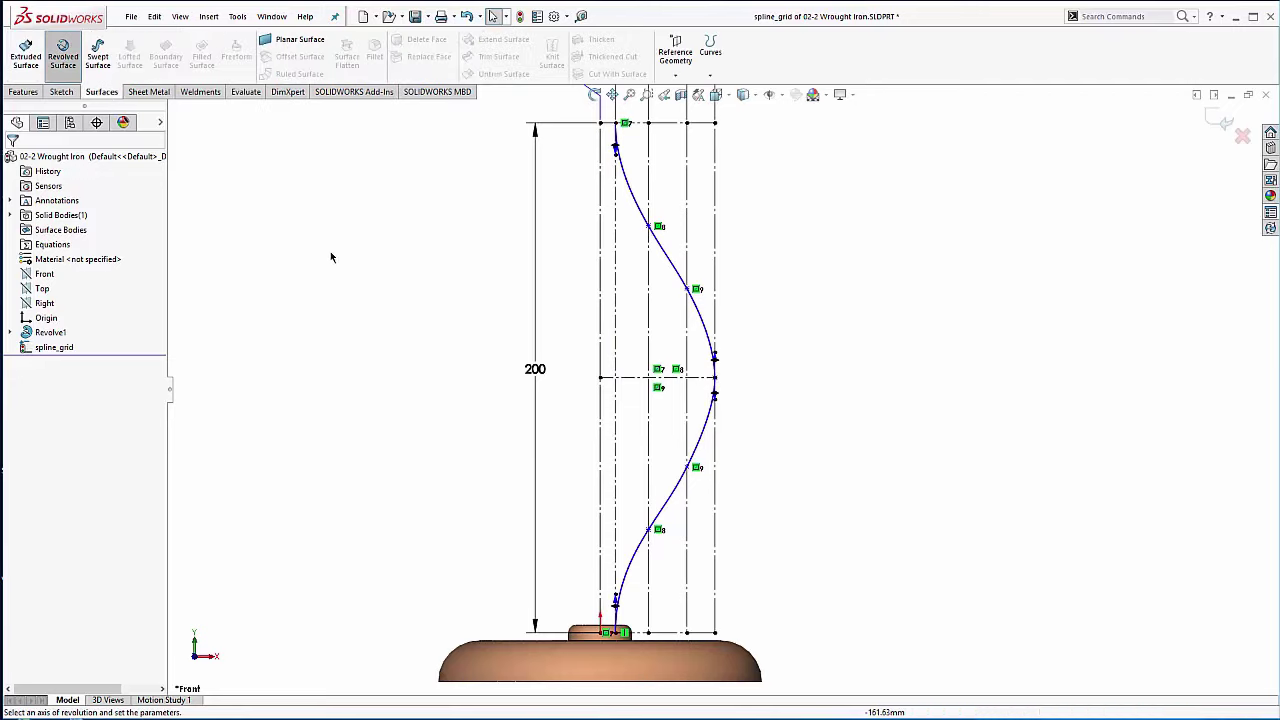
pyautogui.click(601, 270)
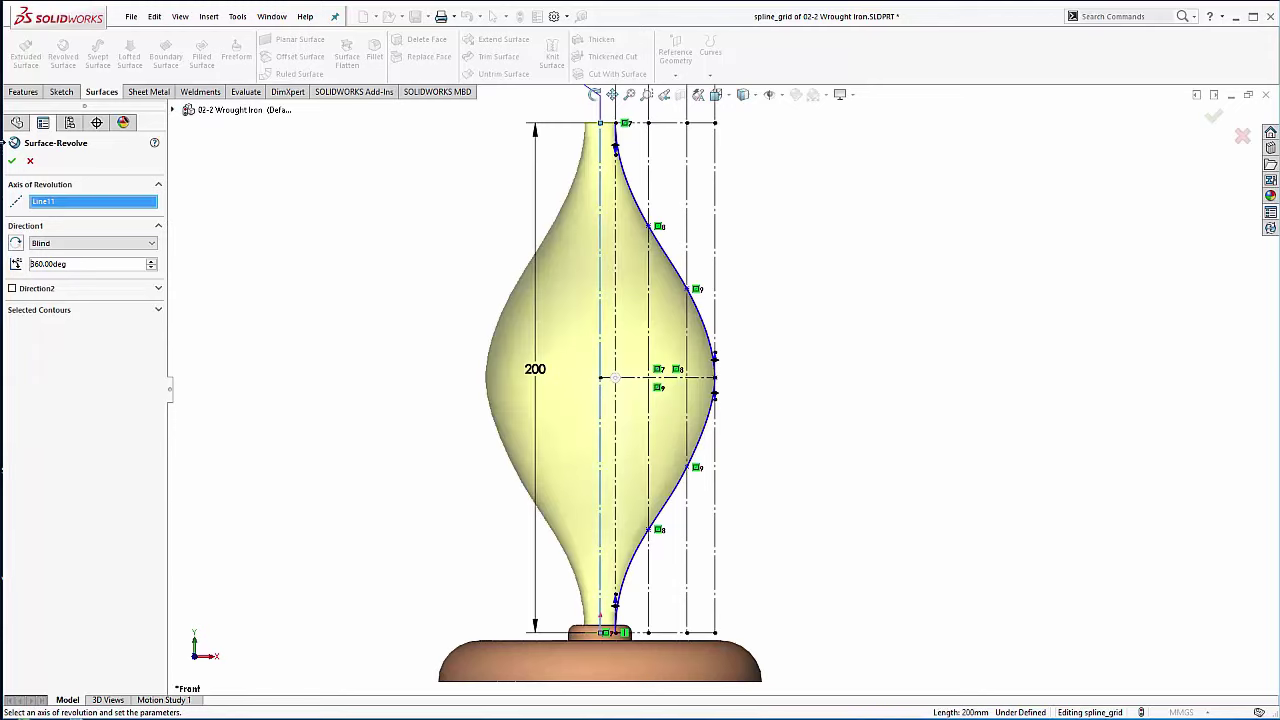
pyautogui.click(13, 161)
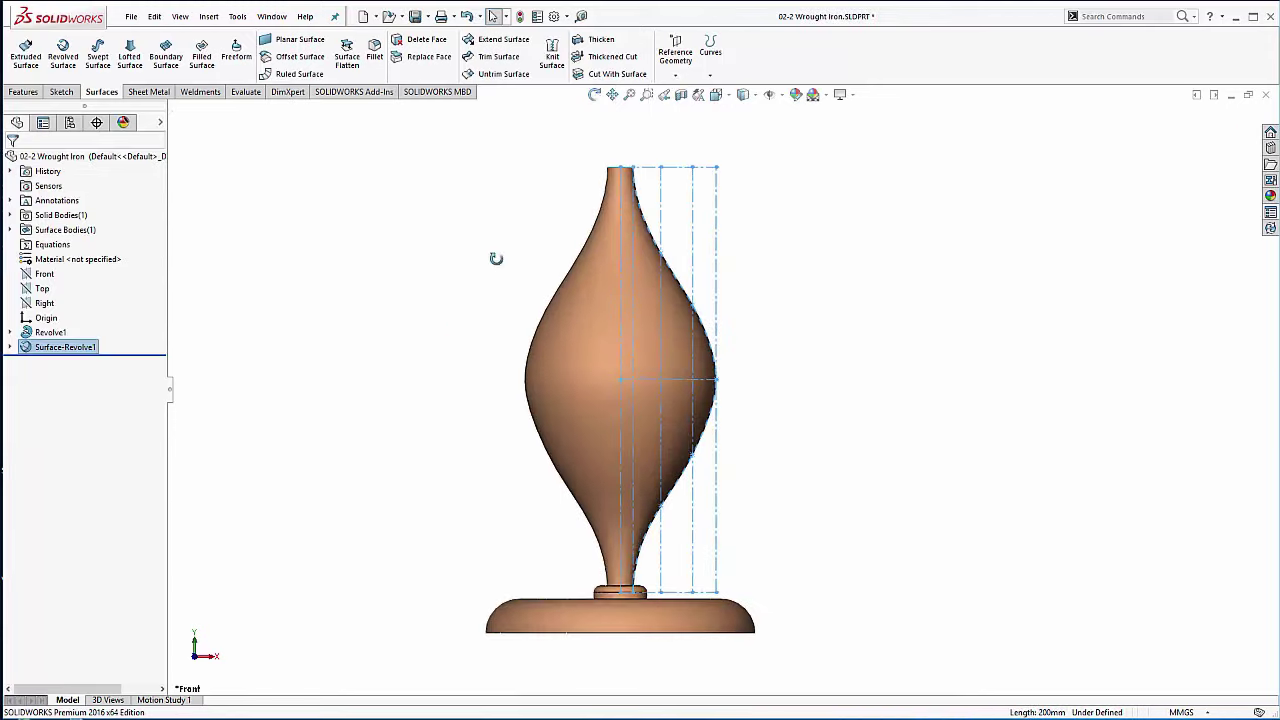
pyautogui.moveTo(494, 257); pyautogui.dragTo(464, 388, button='middle')
pyautogui.press('Escape')
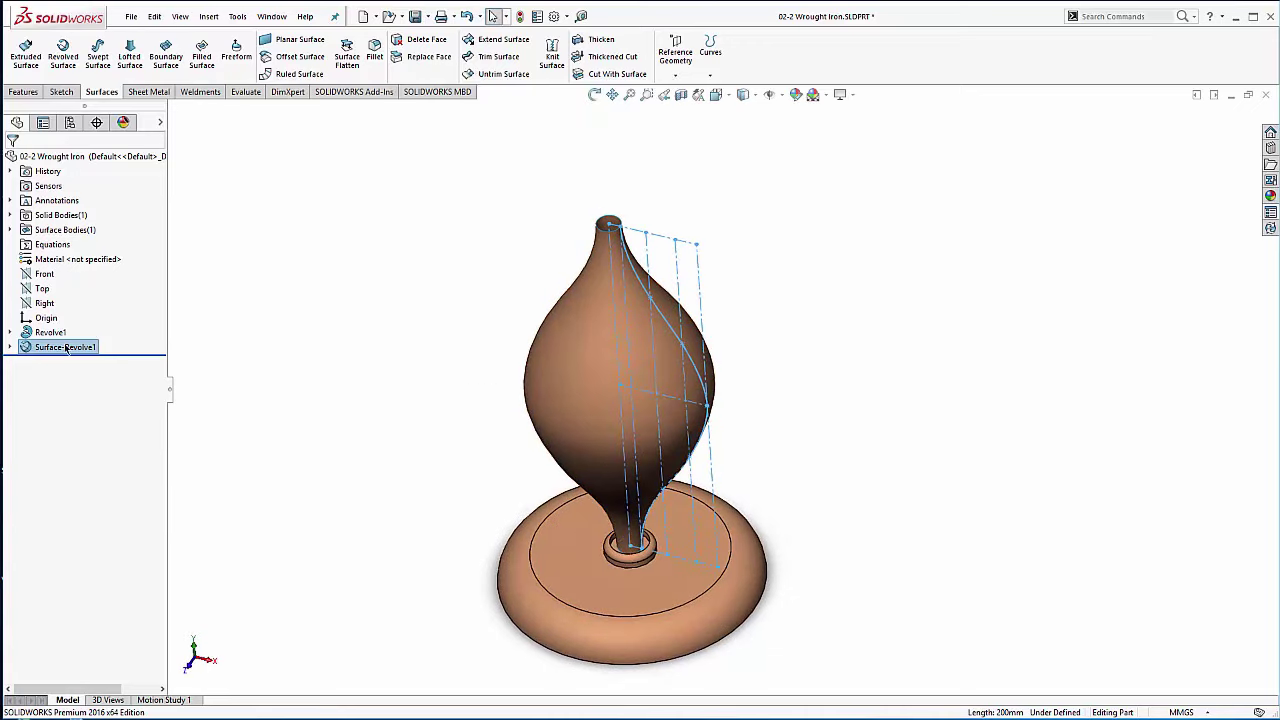
# Step: Hide the solid body of the round base so only the bulb-shaped surface remains on display
pyautogui.click(11, 215)
pyautogui.click(64, 230)
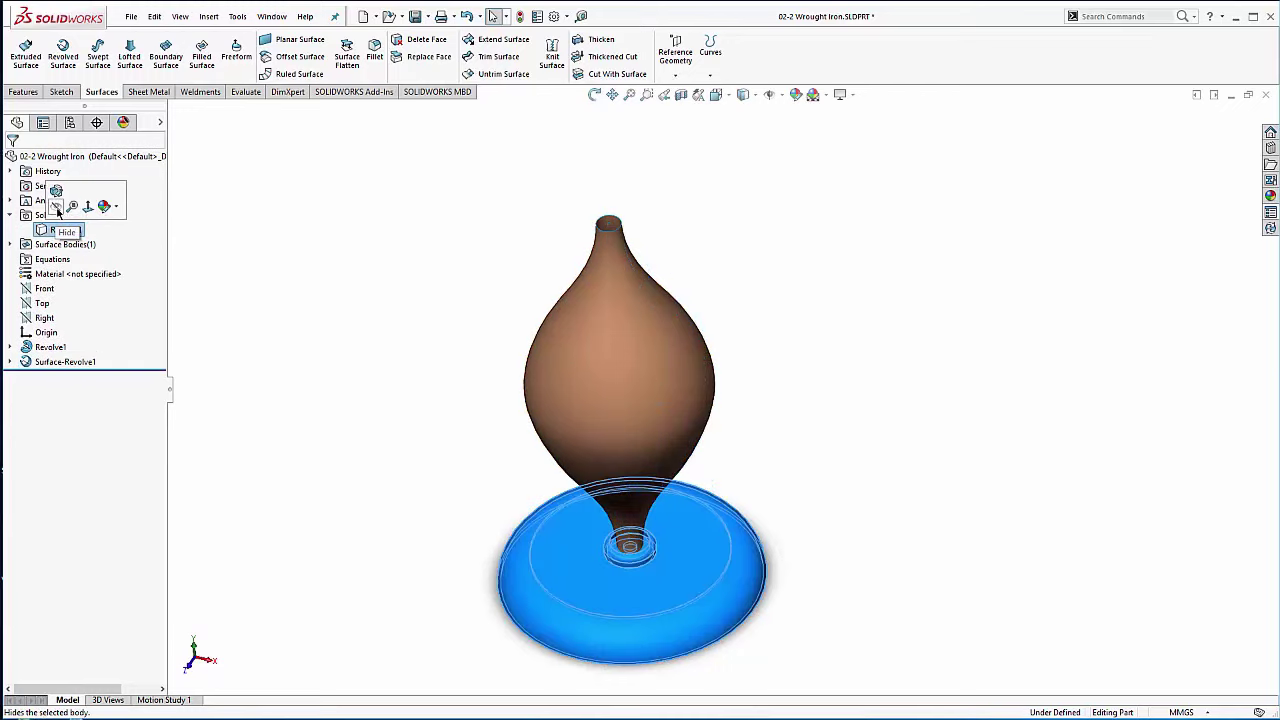
pyautogui.click(343, 382)
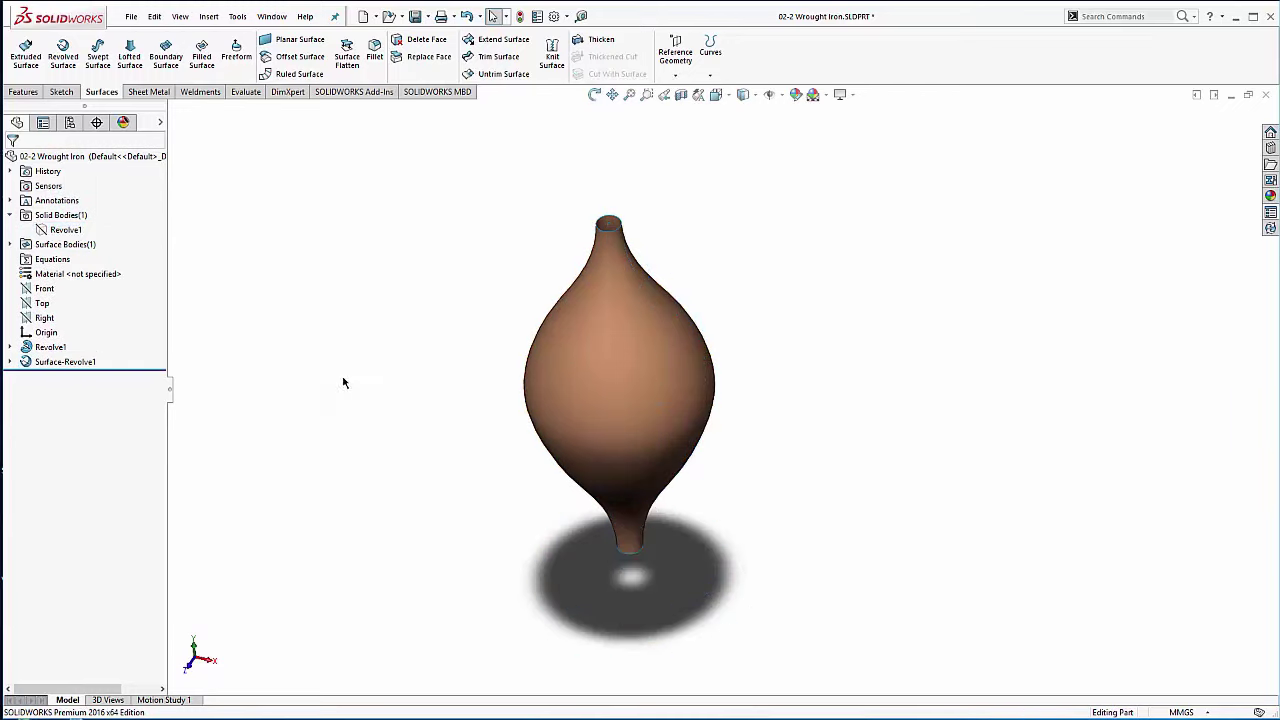
# Step: Show the spline_grid sketch and convert its 200 mm vertical centerline into a new sketch on the Front plane
pyautogui.click(36, 290)
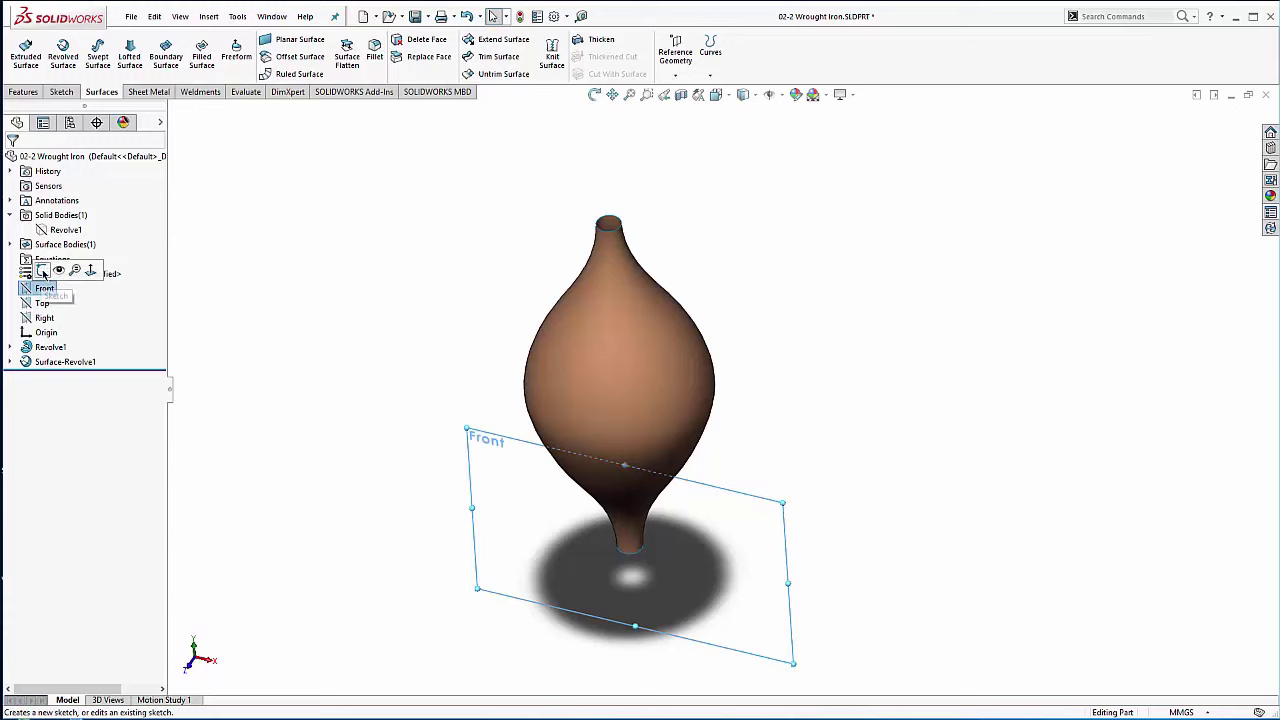
pyautogui.click(42, 271)
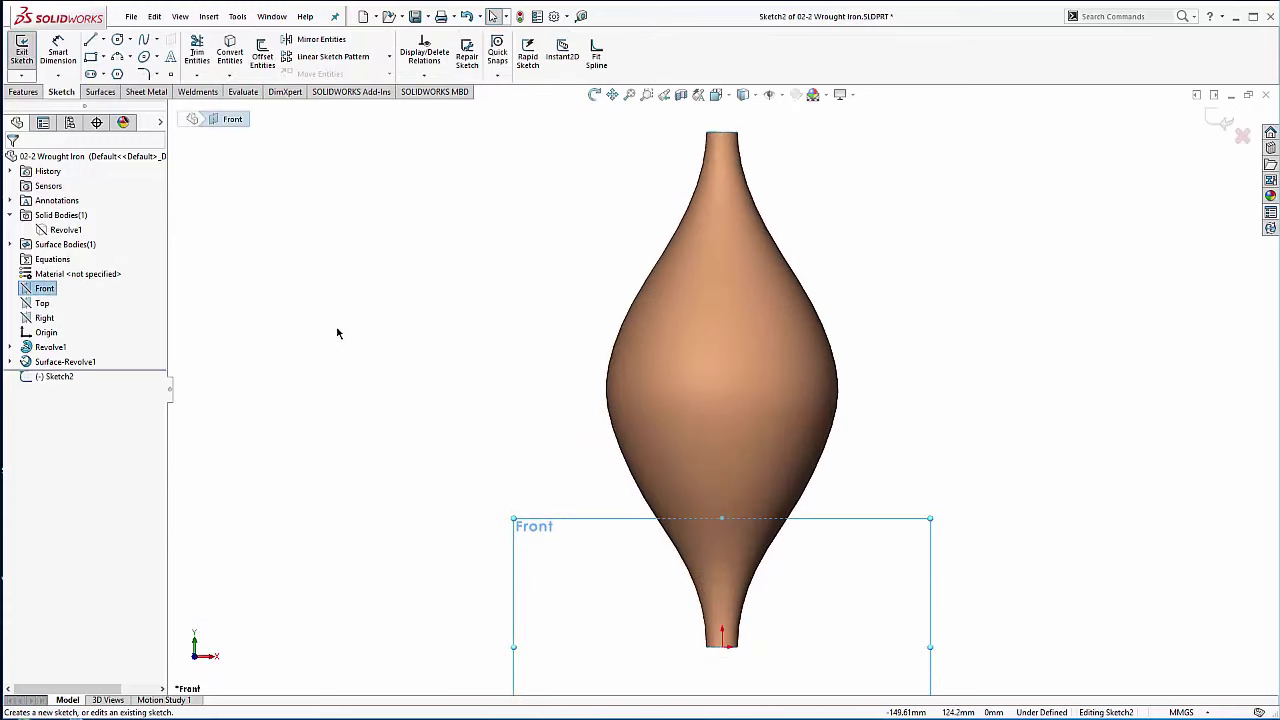
pyautogui.click(11, 362)
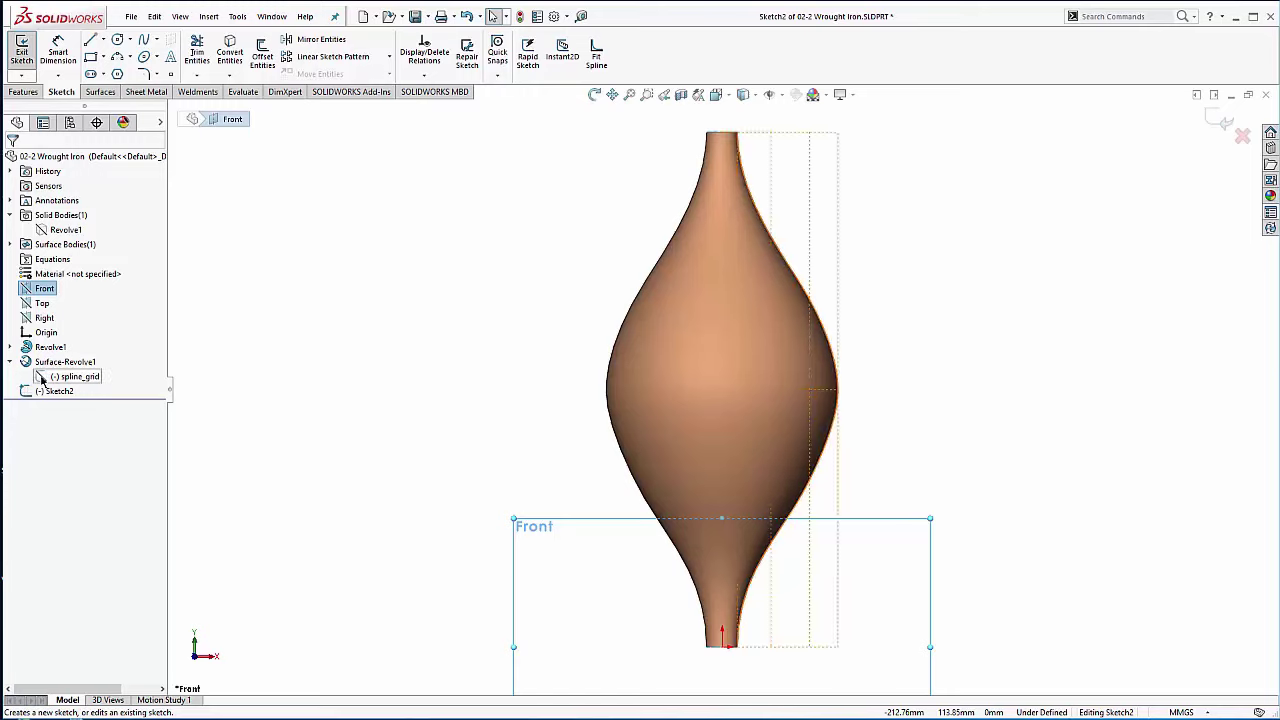
pyautogui.click(62, 376)
pyautogui.click(52, 358)
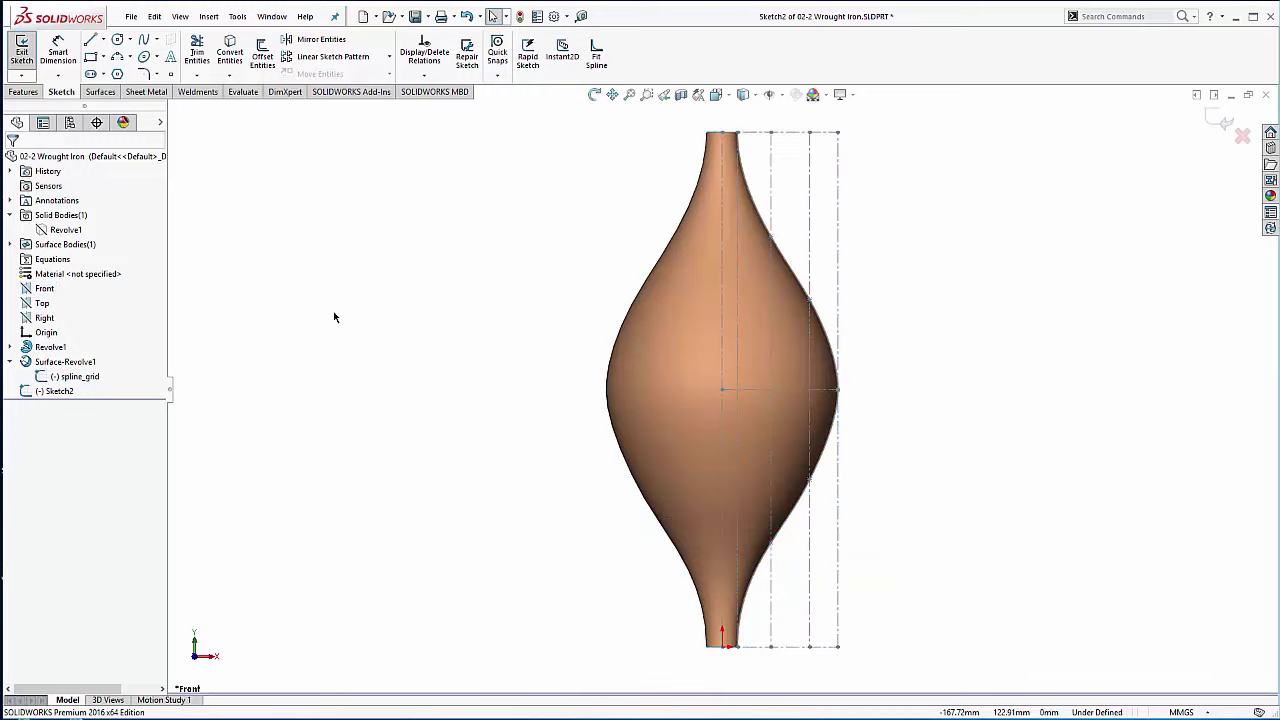
pyautogui.click(722, 250)
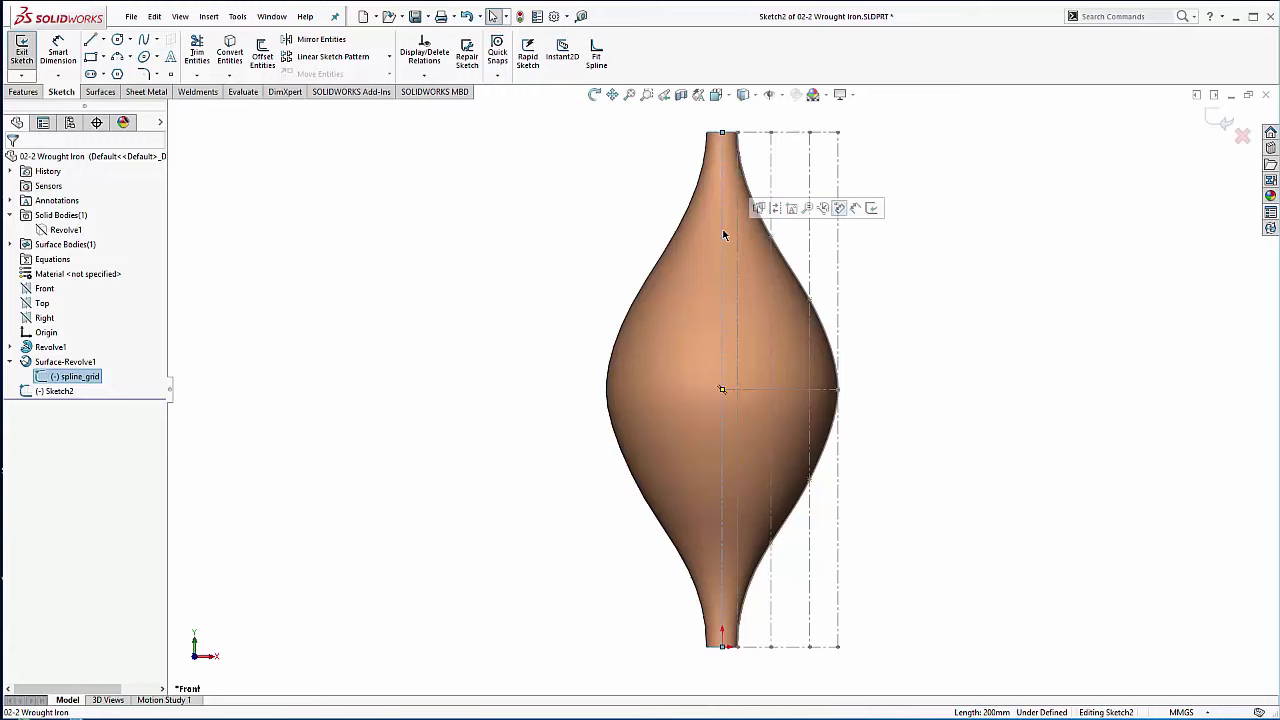
pyautogui.click(231, 52)
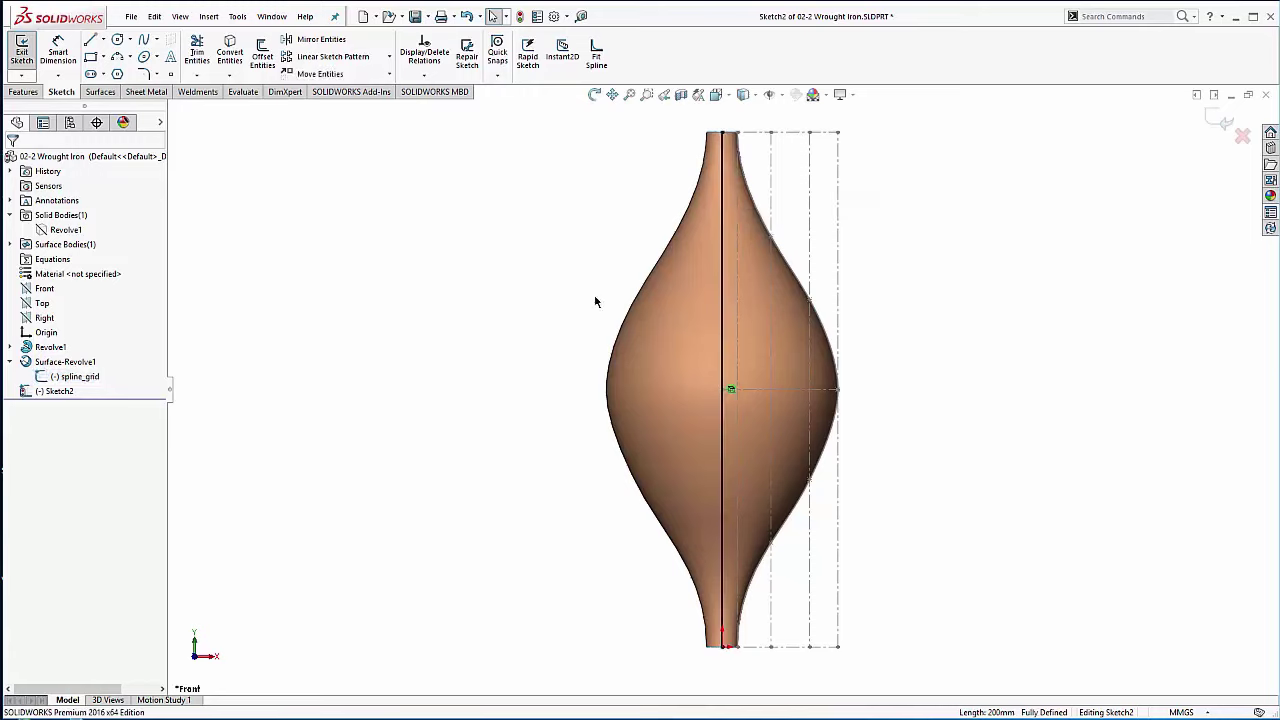
pyautogui.click(1220, 119)
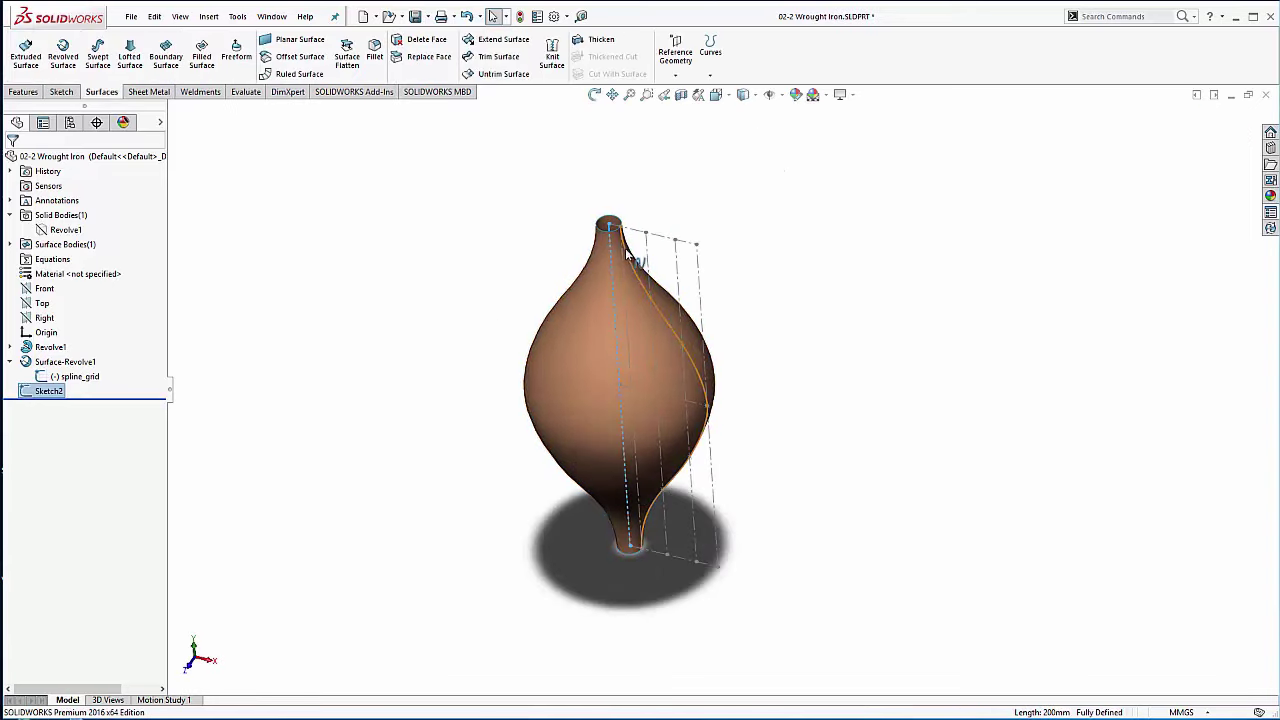
# Step: In a new Front plane sketch, draw a horizontal line from the spline's bottom endpoint outward past the outermost grid line
pyautogui.click(37, 291)
pyautogui.click(46, 276)
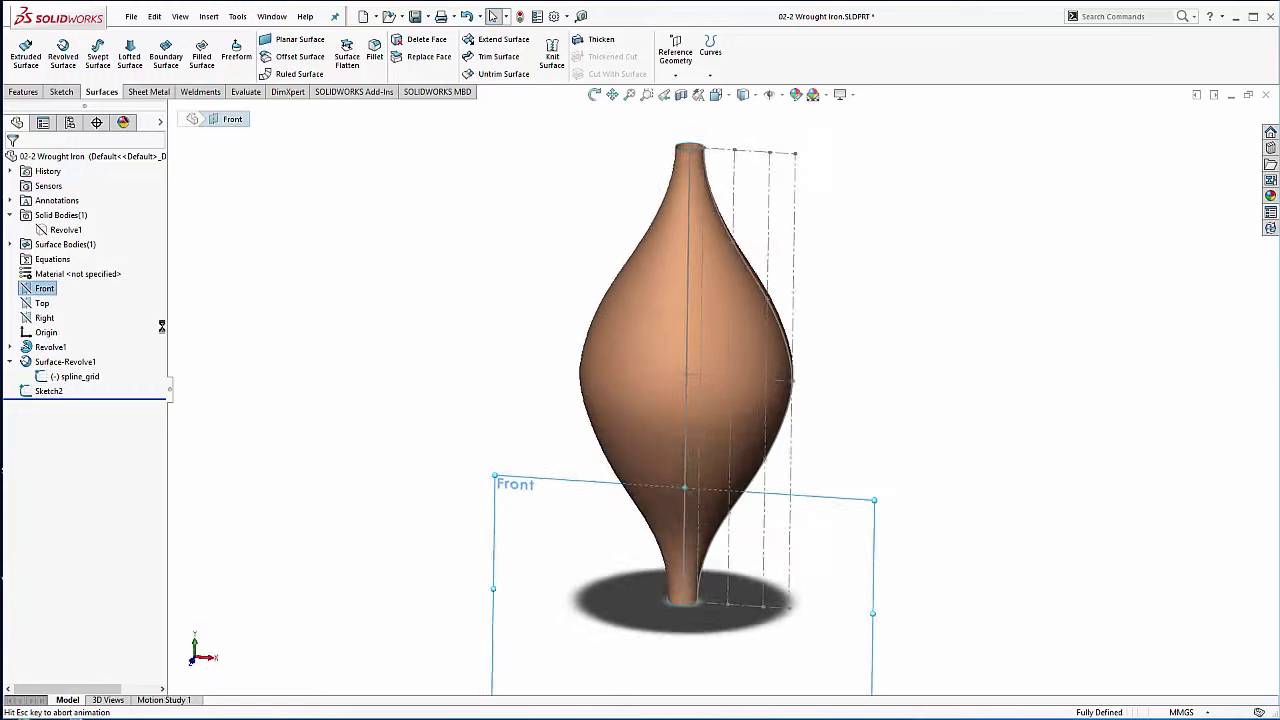
pyautogui.click(90, 39)
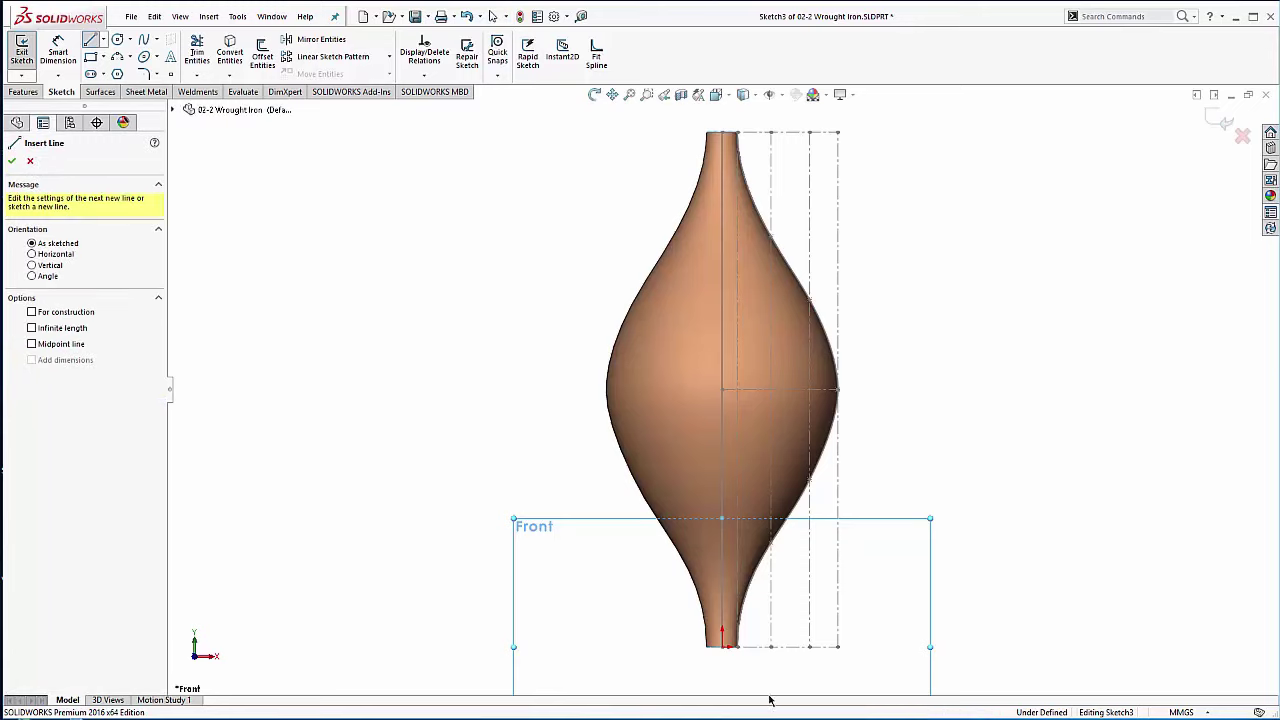
pyautogui.click(740, 648)
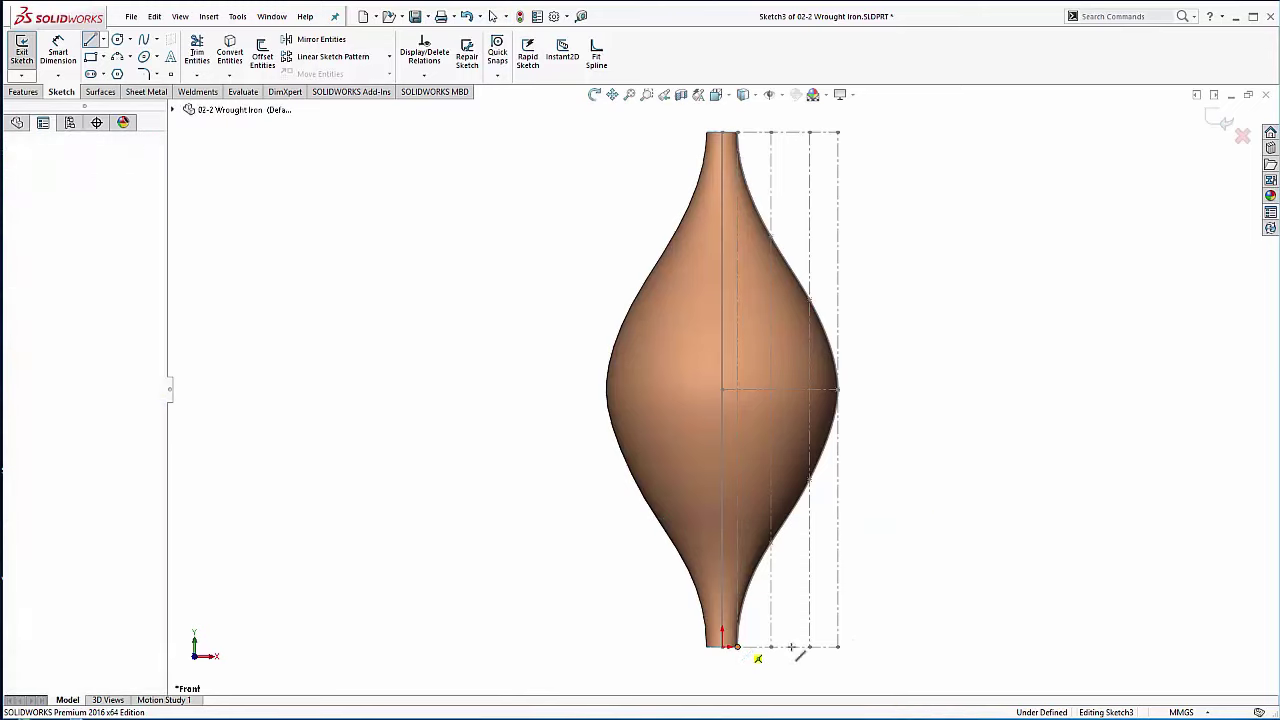
pyautogui.click(940, 648)
pyautogui.rightClick(945, 560)
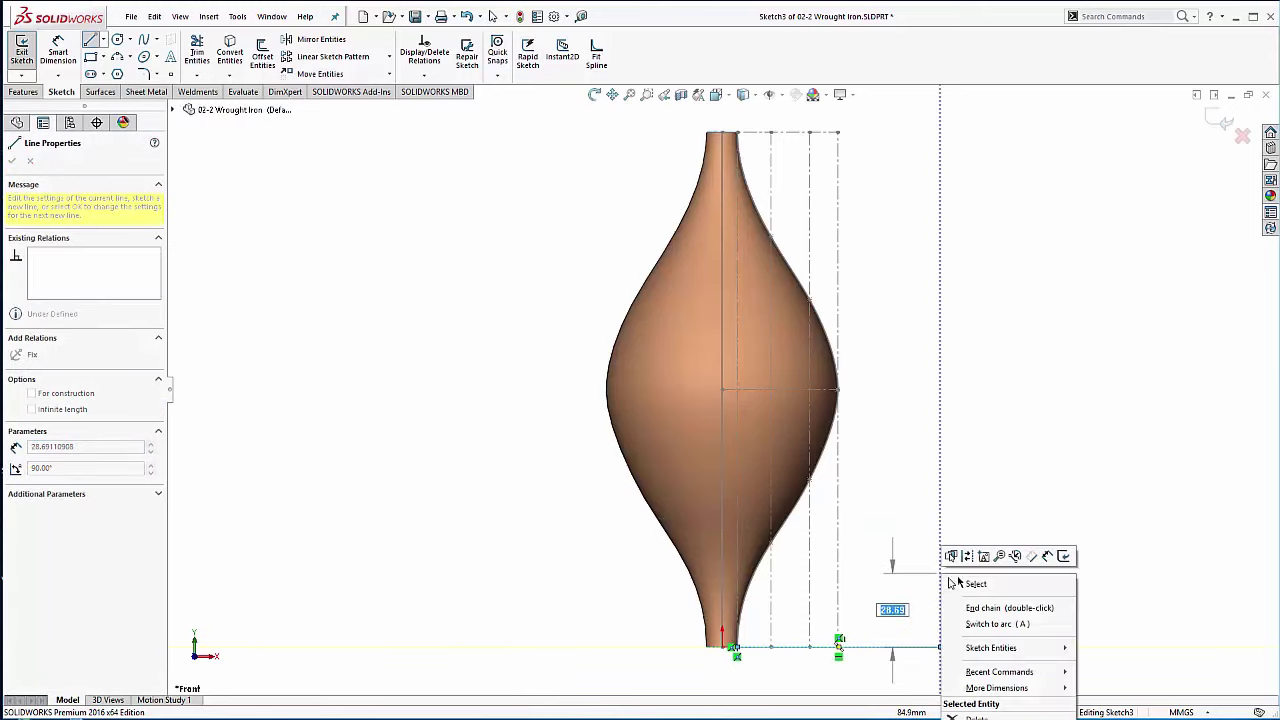
pyautogui.click(962, 590)
pyautogui.press('Escape')
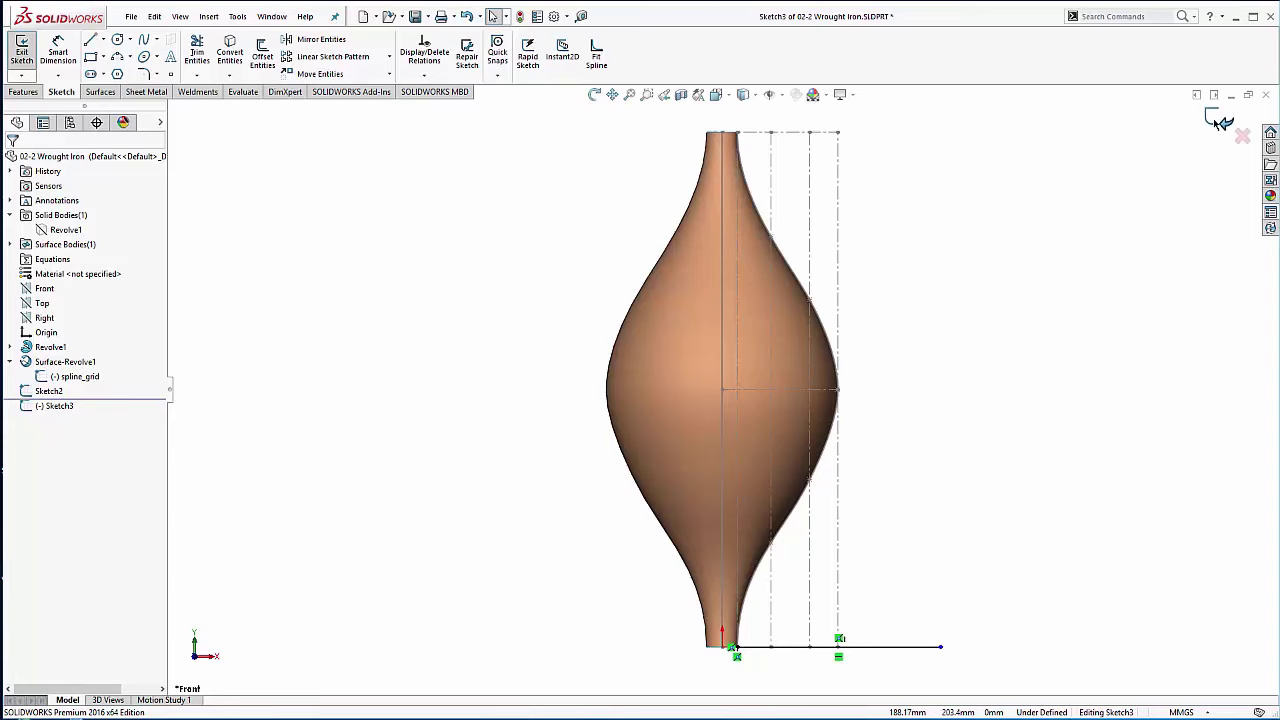
# Step: Close the line sketch and hide the spline_grid sketch
pyautogui.moveTo(660, 310); pyautogui.dragTo(276, 287, button='middle')
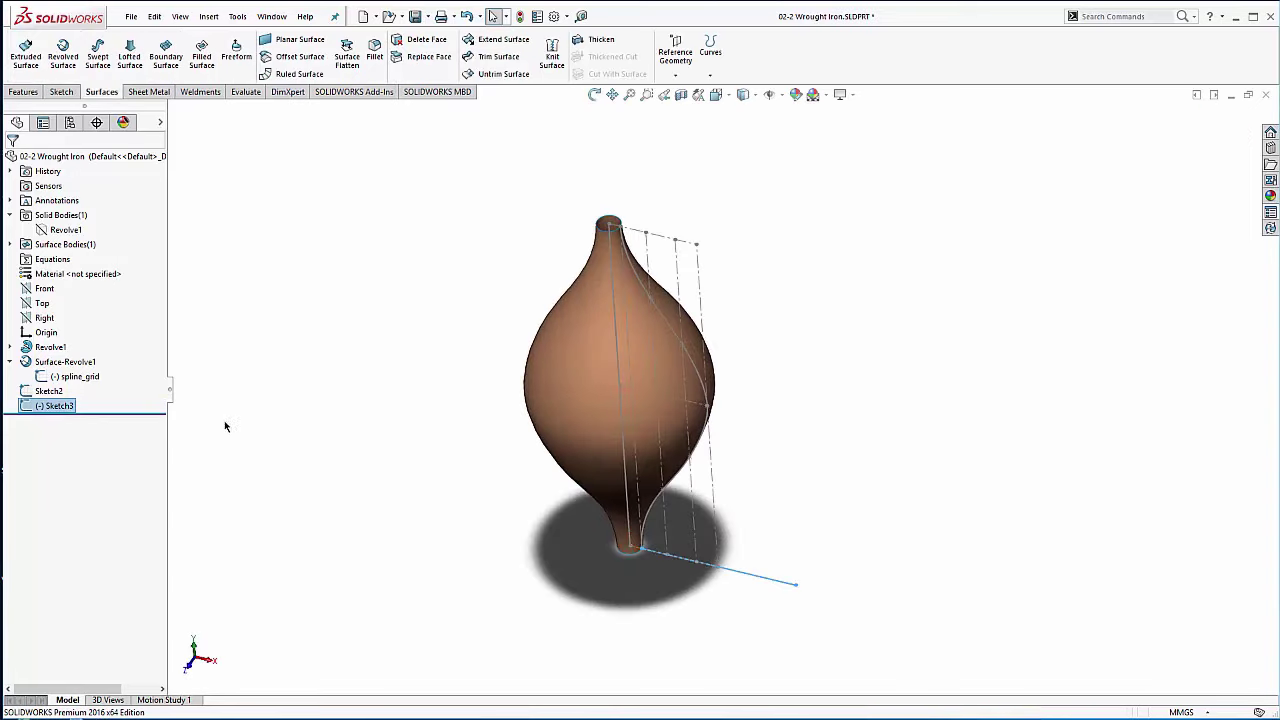
pyautogui.click(75, 376)
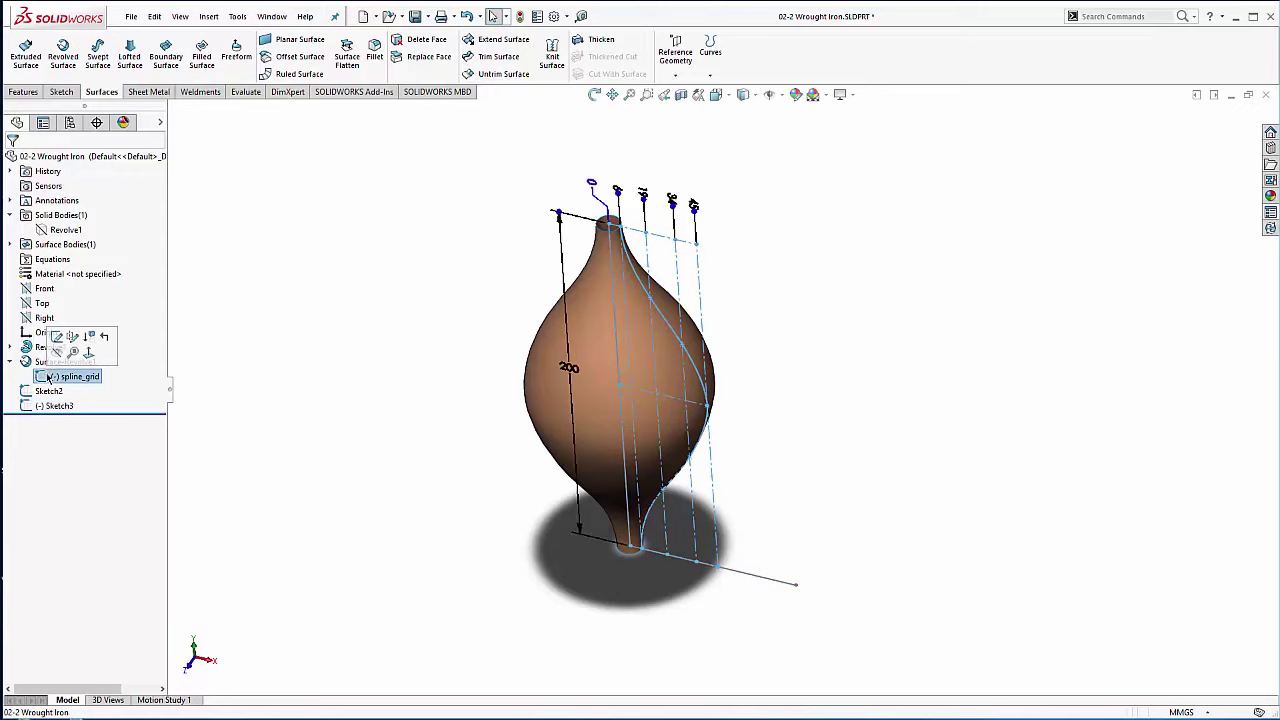
pyautogui.click(155, 363)
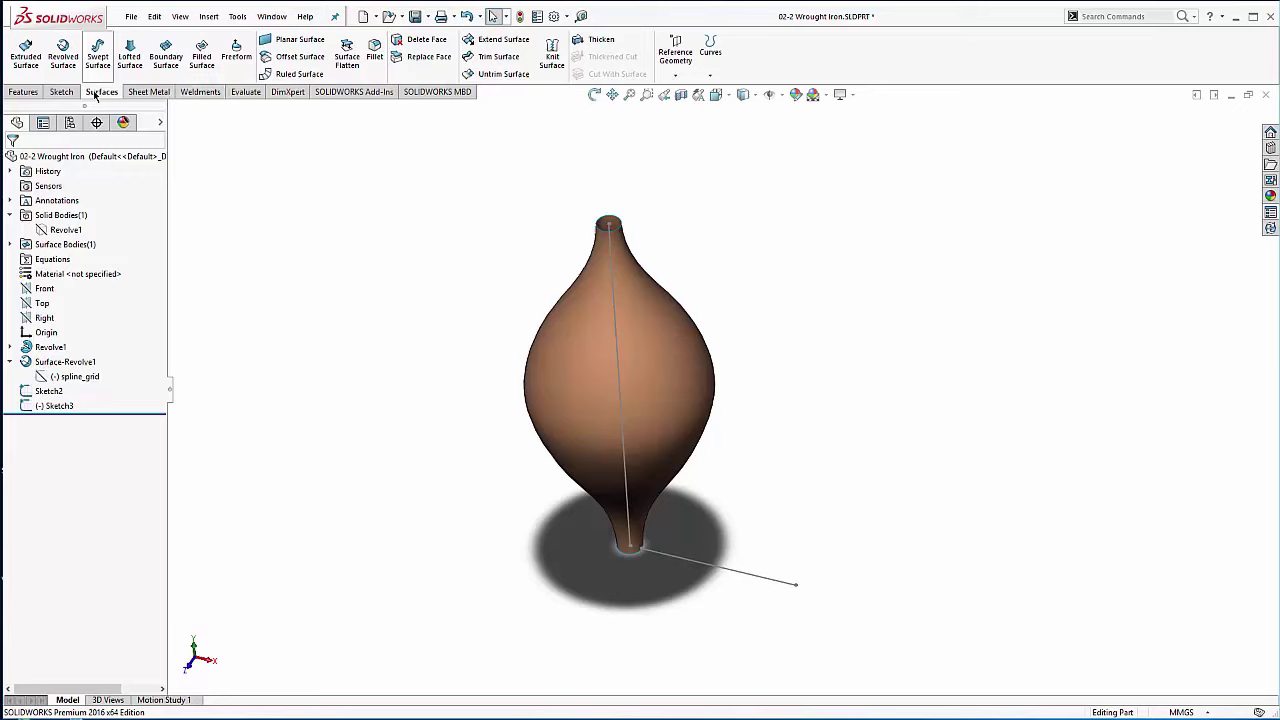
# Step: Start a swept surface with the horizontal line as its profile and the vertical axis line as its path
pyautogui.click(98, 50)
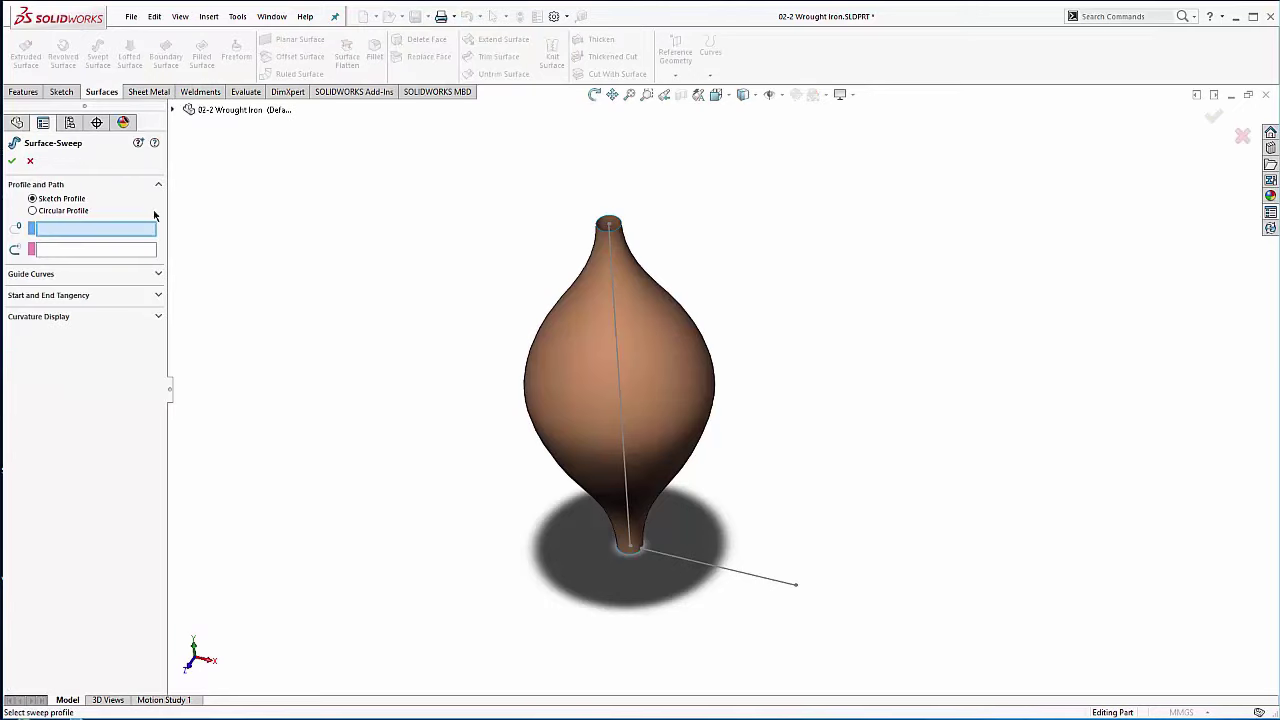
pyautogui.click(680, 559)
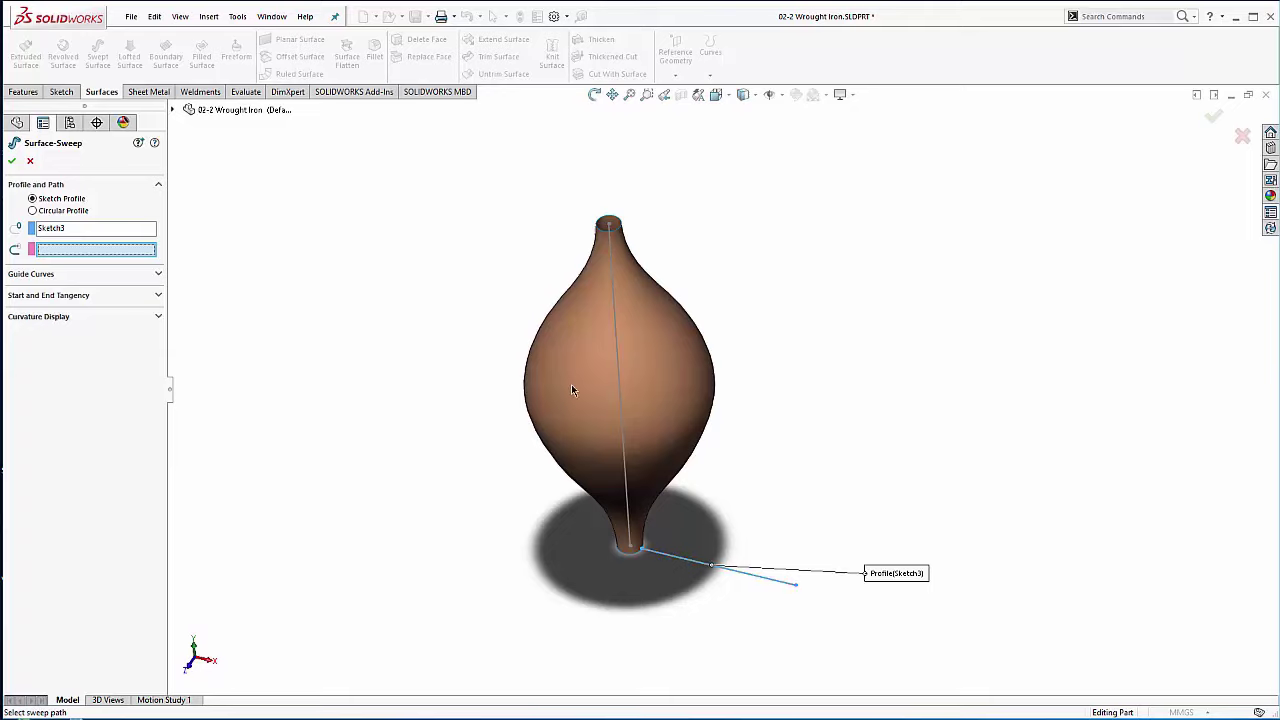
pyautogui.click(617, 375)
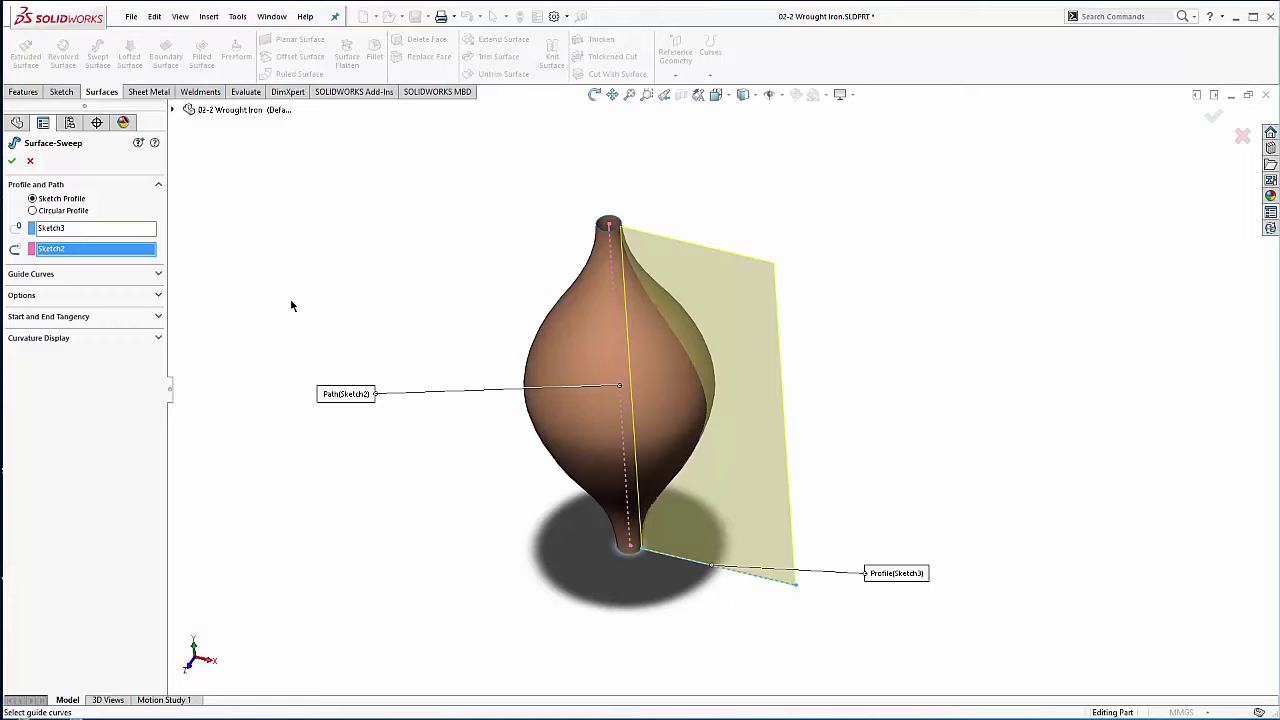
# Step: Set the sweep's profile twist to Specify Twist Value at 360 degrees, keeping Follow Path orientation, and create the surface
pyautogui.click(157, 296)
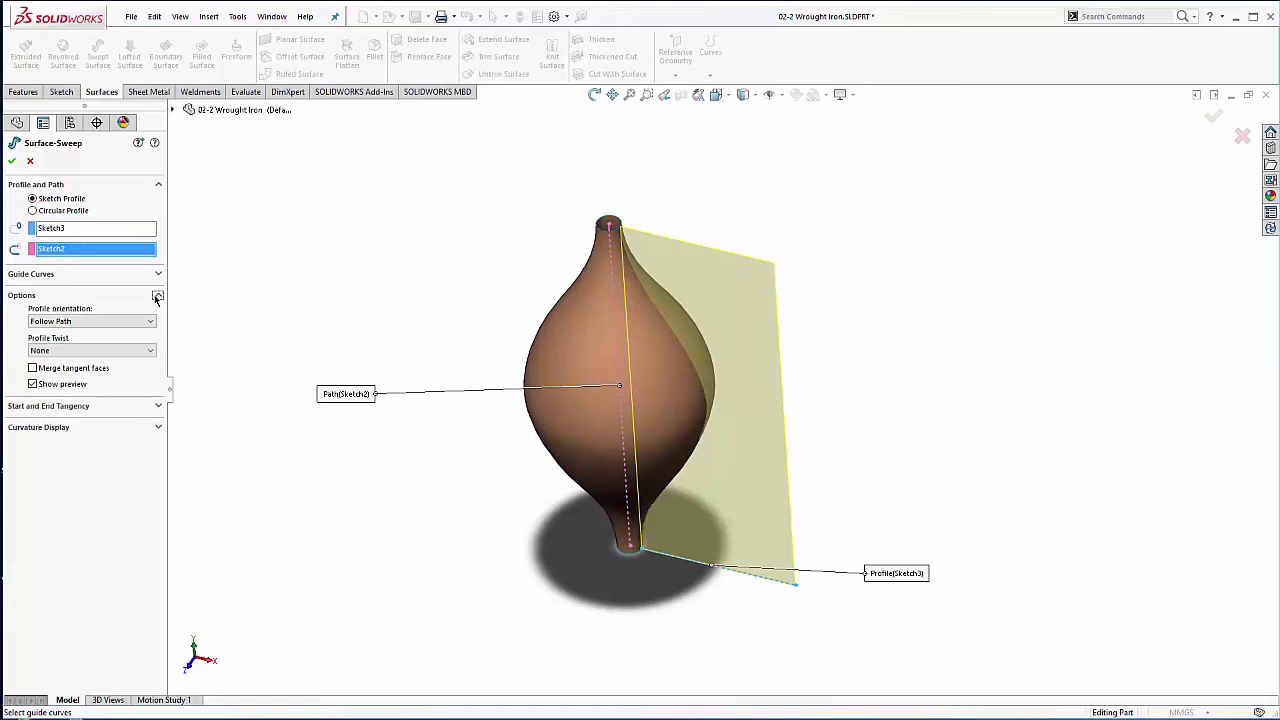
pyautogui.click(100, 321)
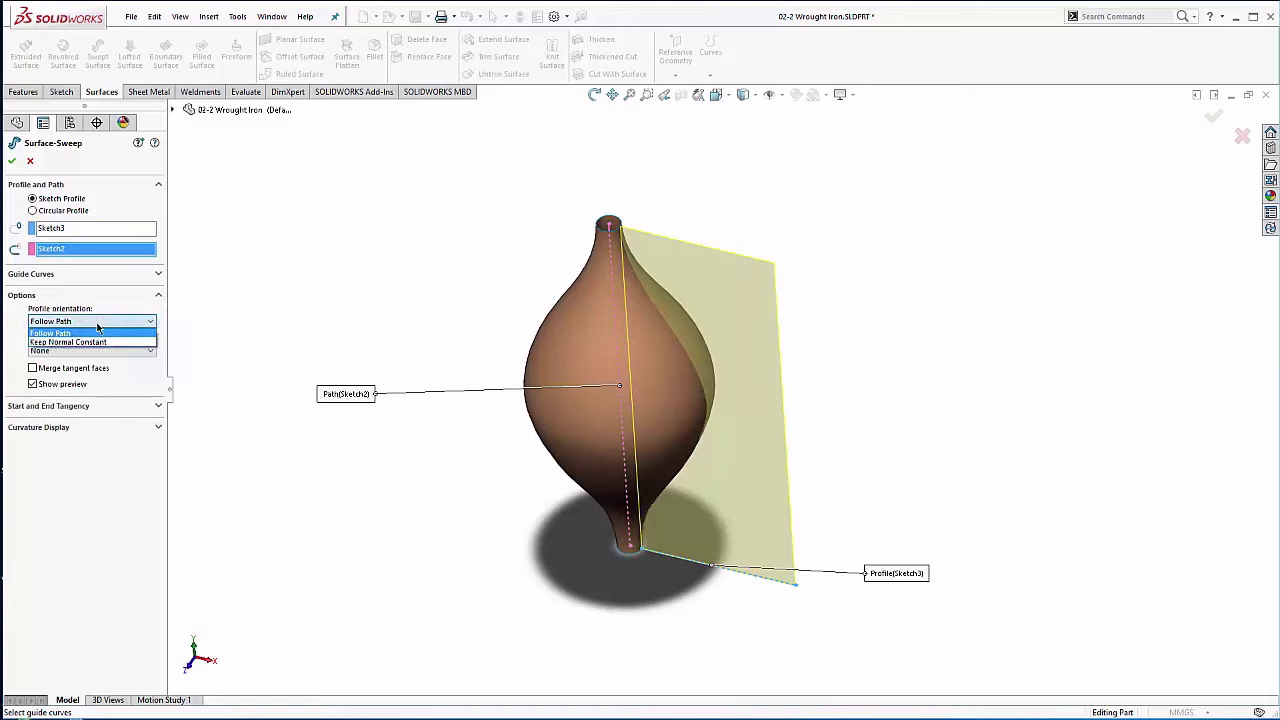
pyautogui.click(93, 311)
pyautogui.click(95, 353)
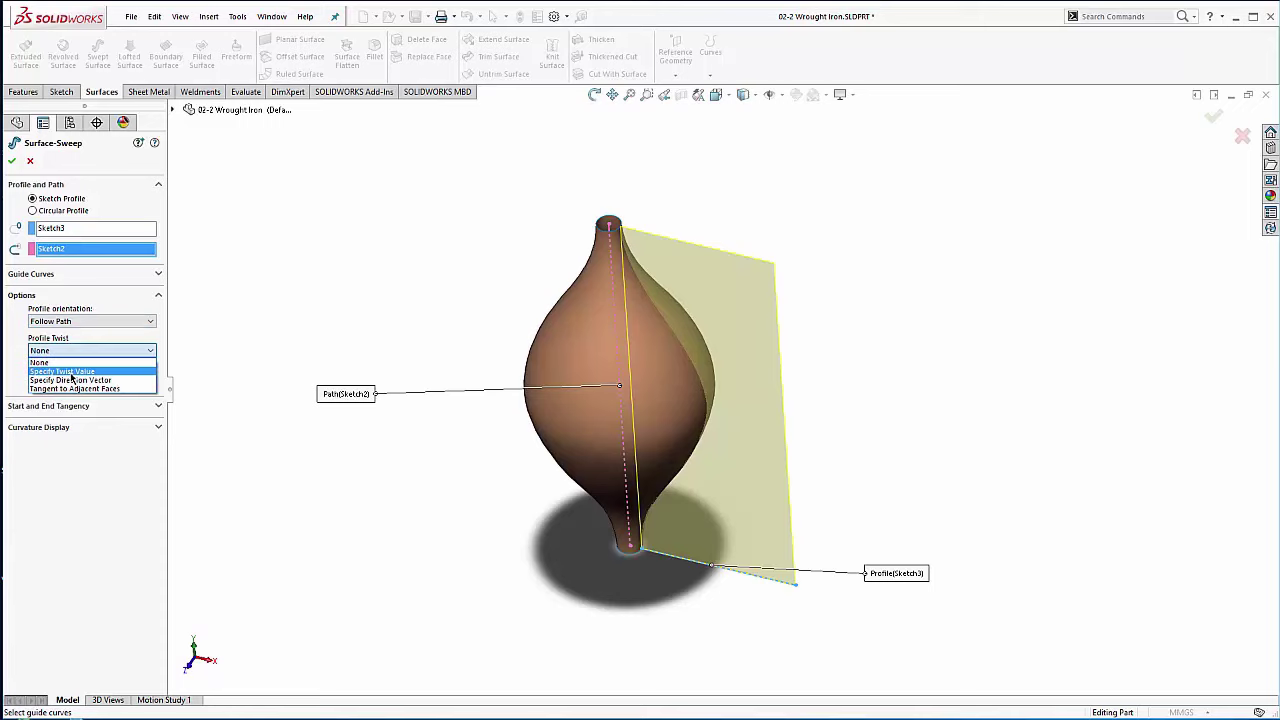
pyautogui.click(69, 372)
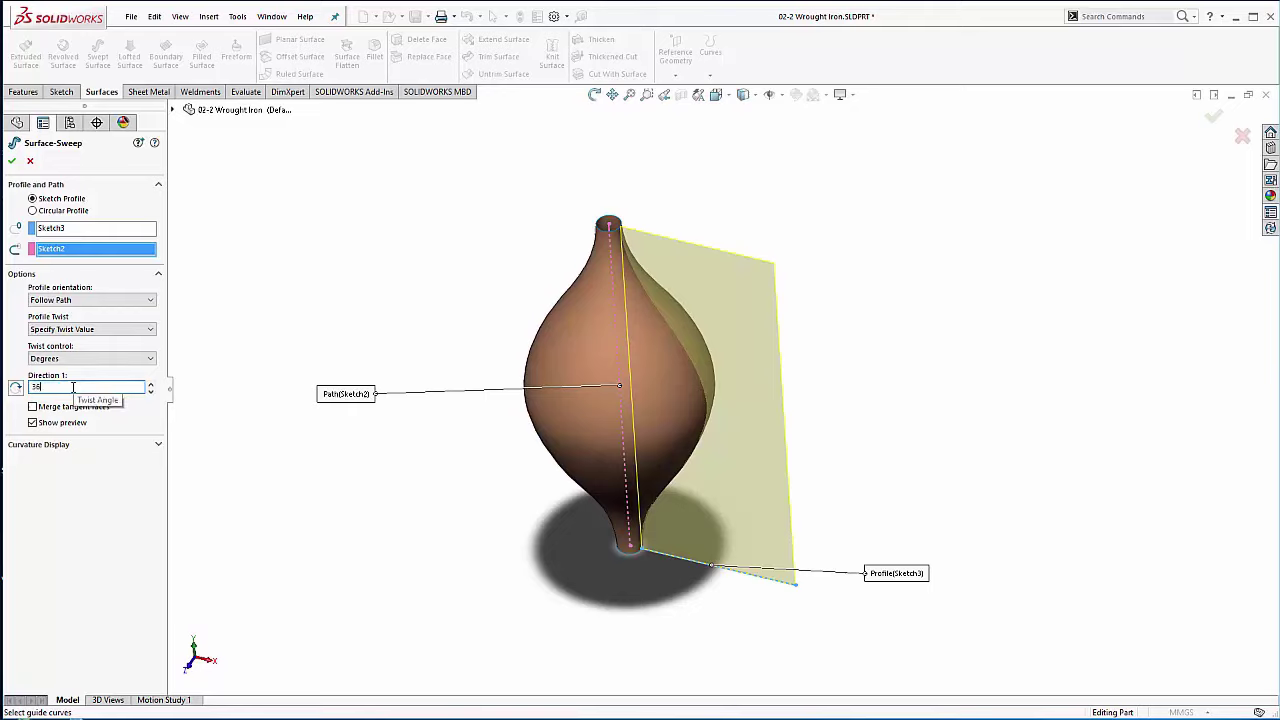
pyautogui.write('360')
pyautogui.press('Return')
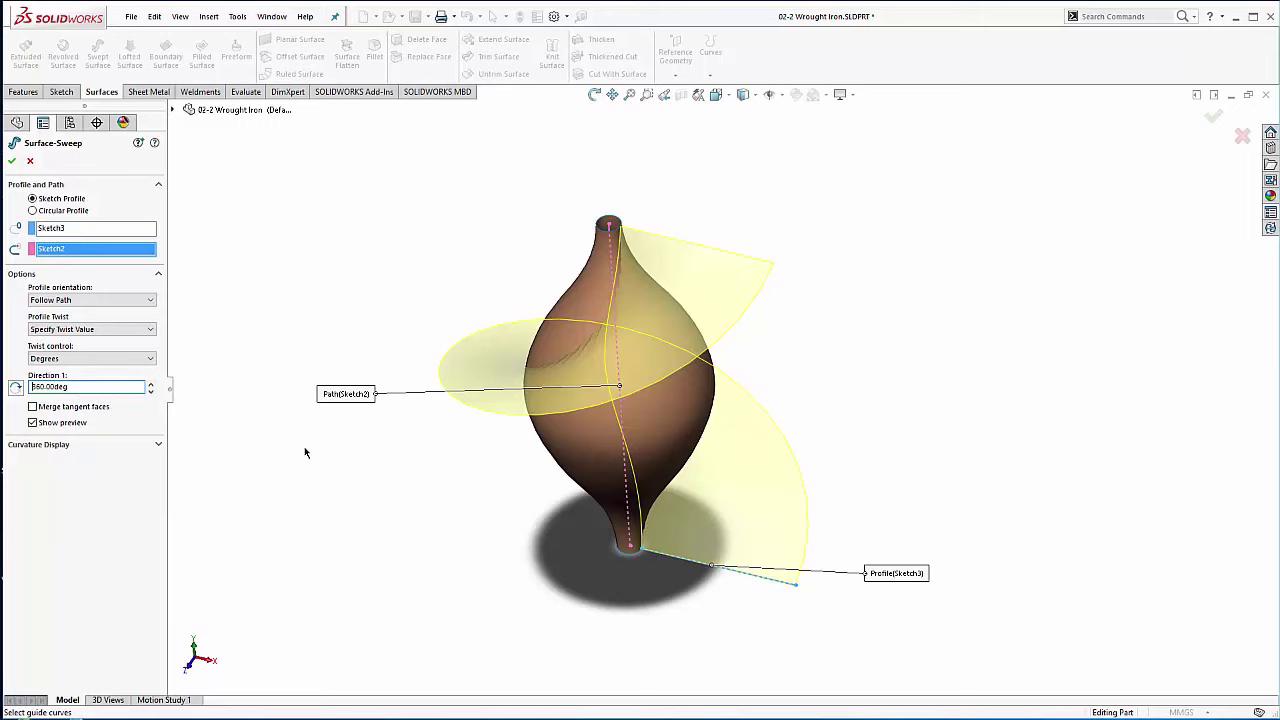
pyautogui.moveTo(390, 473); pyautogui.dragTo(437, 391, button='middle')
pyautogui.moveTo(489, 381); pyautogui.dragTo(401, 394, button='middle')
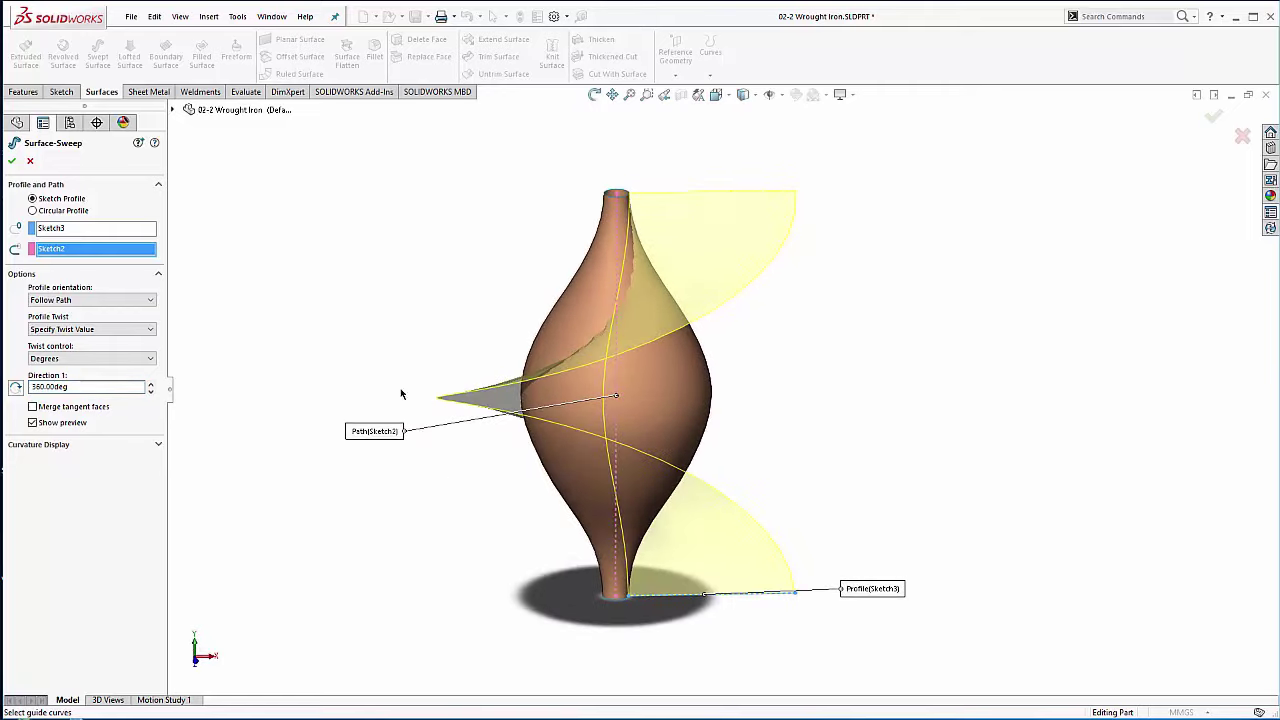
pyautogui.moveTo(378, 275); pyautogui.dragTo(342, 328, button='middle')
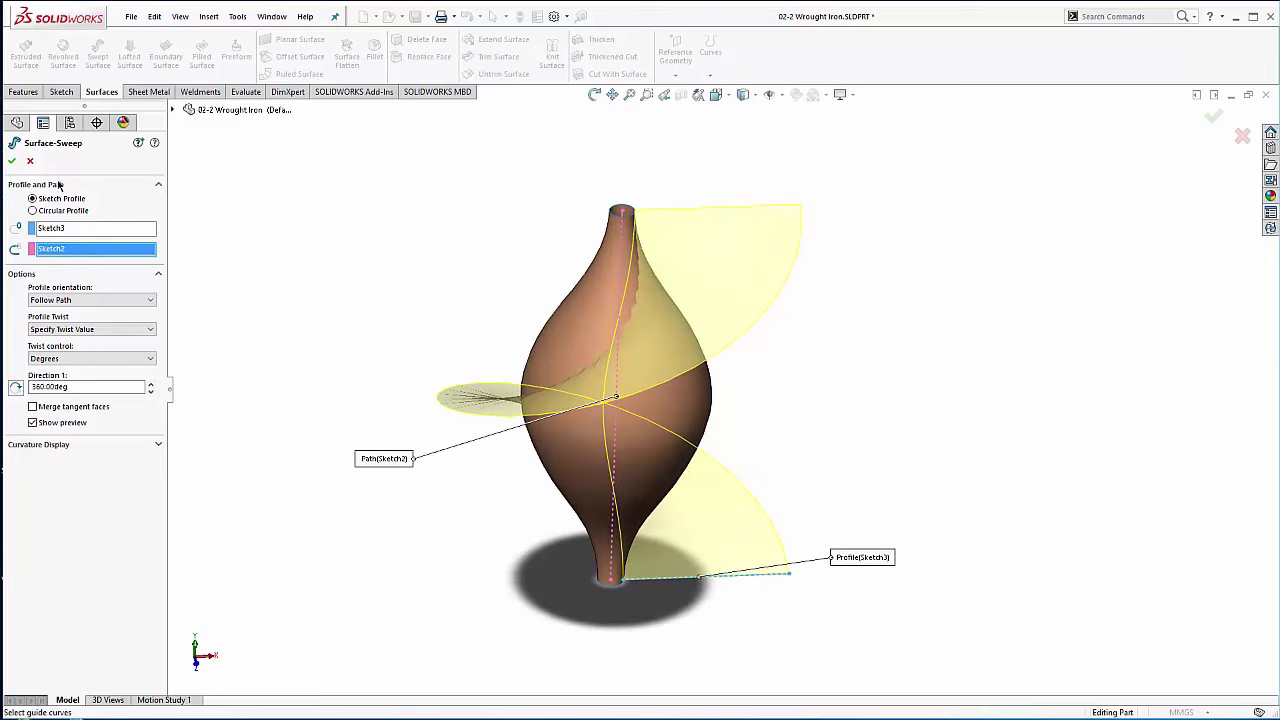
pyautogui.click(14, 161)
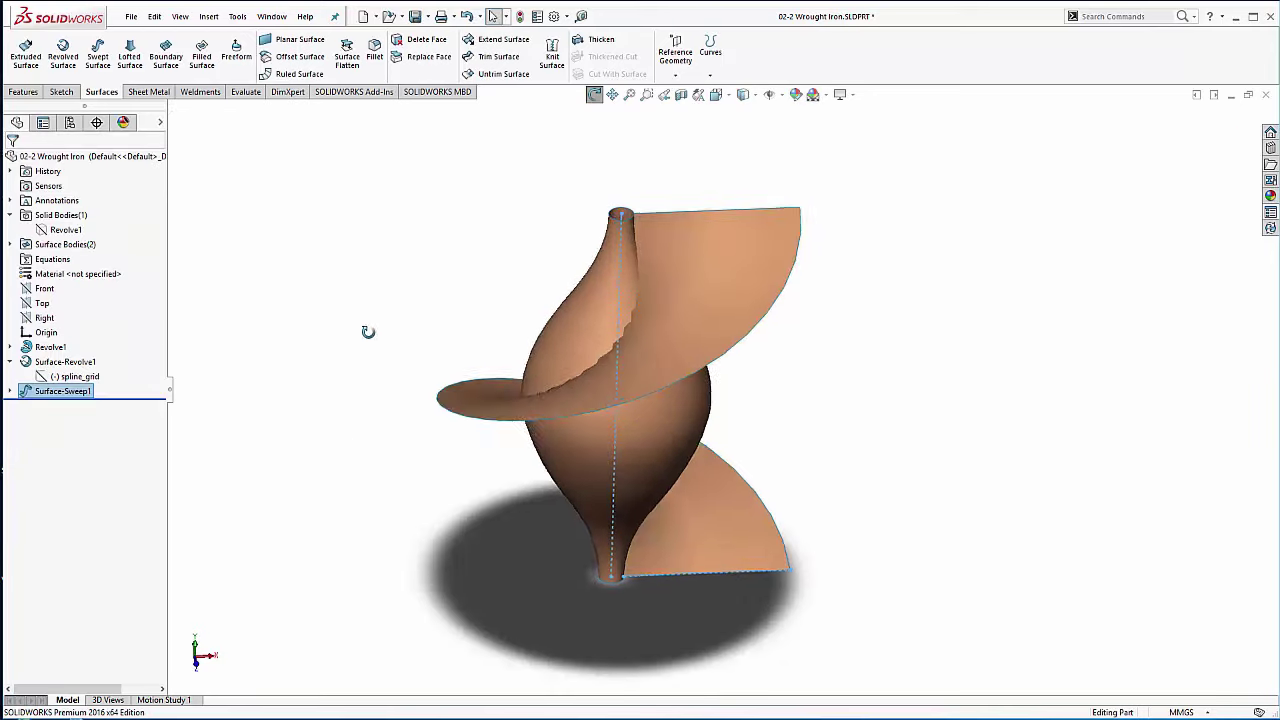
# Step: In a new 3D sketch, create the intersection curve between the bulb-shaped revolved surface and the twisted swept surface
pyautogui.moveTo(366, 331); pyautogui.dragTo(374, 278, button='middle')
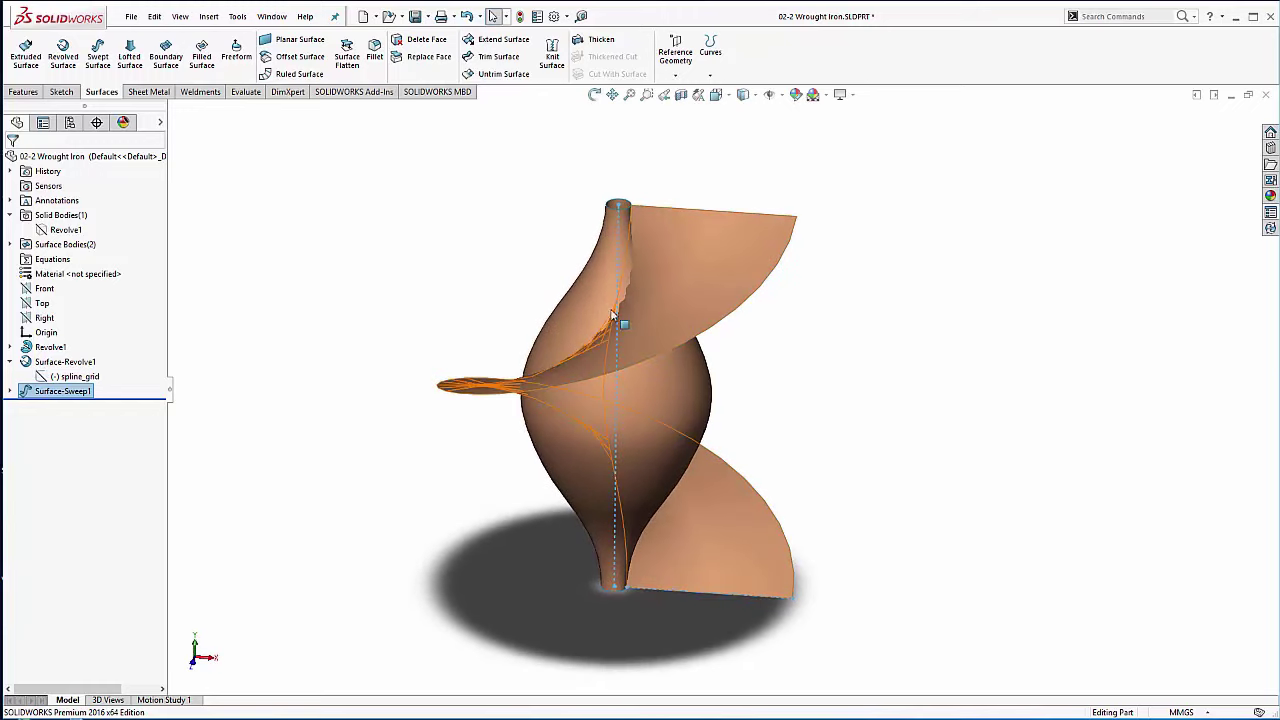
pyautogui.scroll(-1, 698, 343)
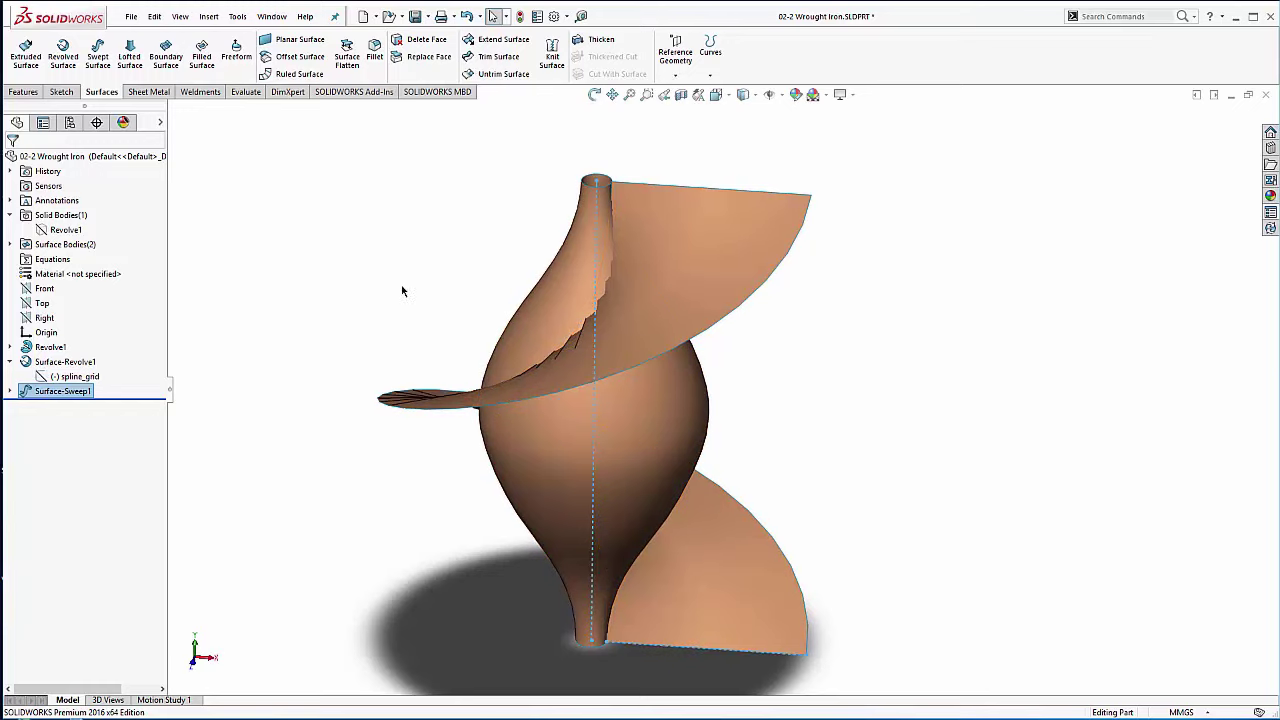
pyautogui.click(320, 292)
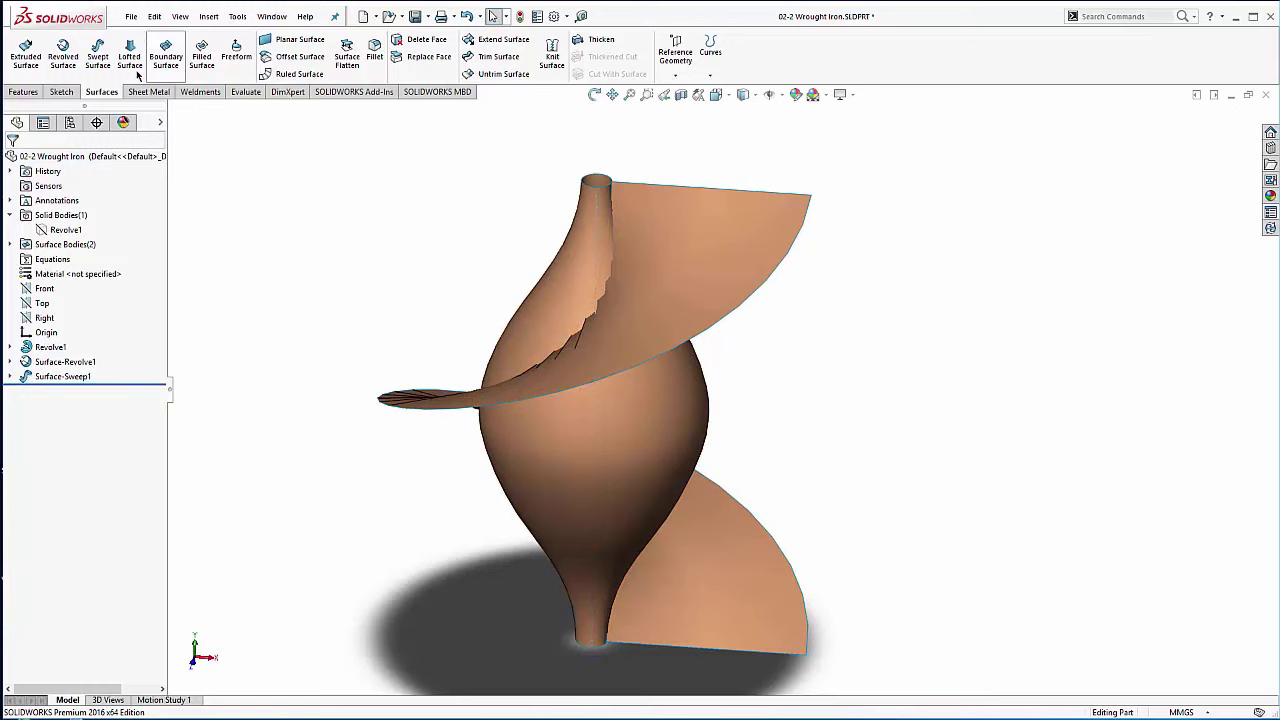
pyautogui.click(59, 93)
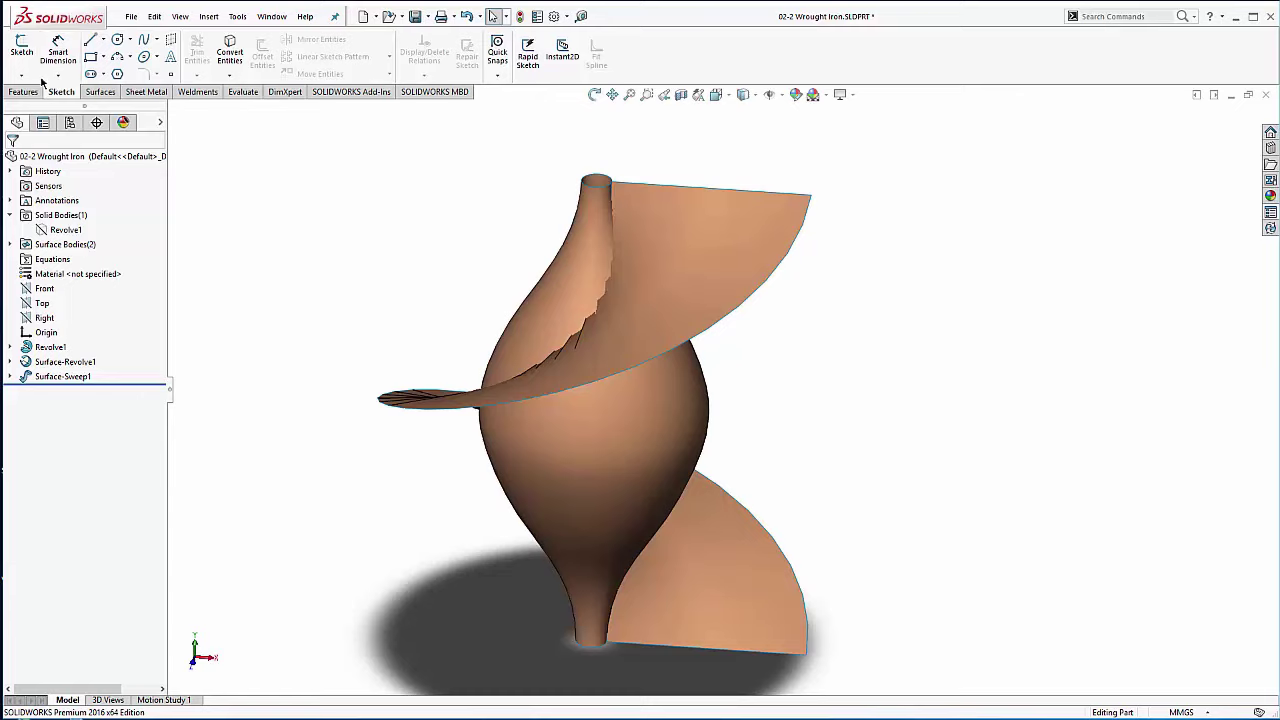
pyautogui.click(23, 78)
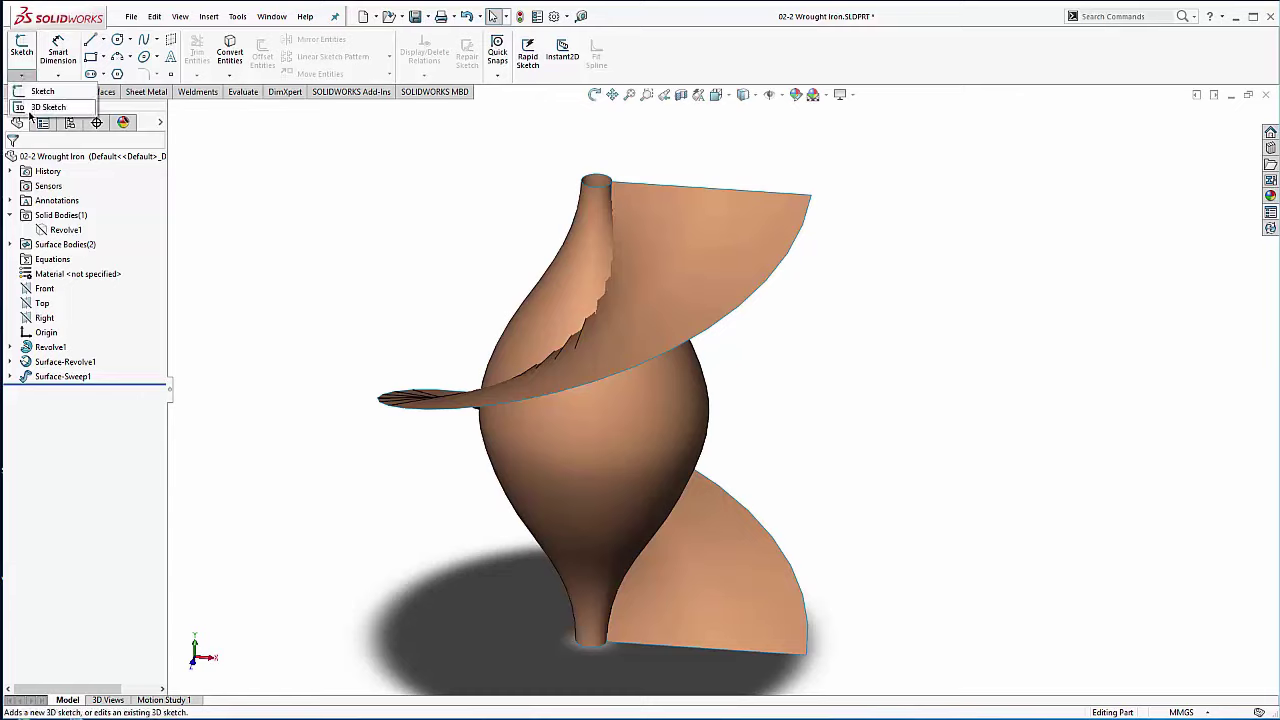
pyautogui.click(30, 107)
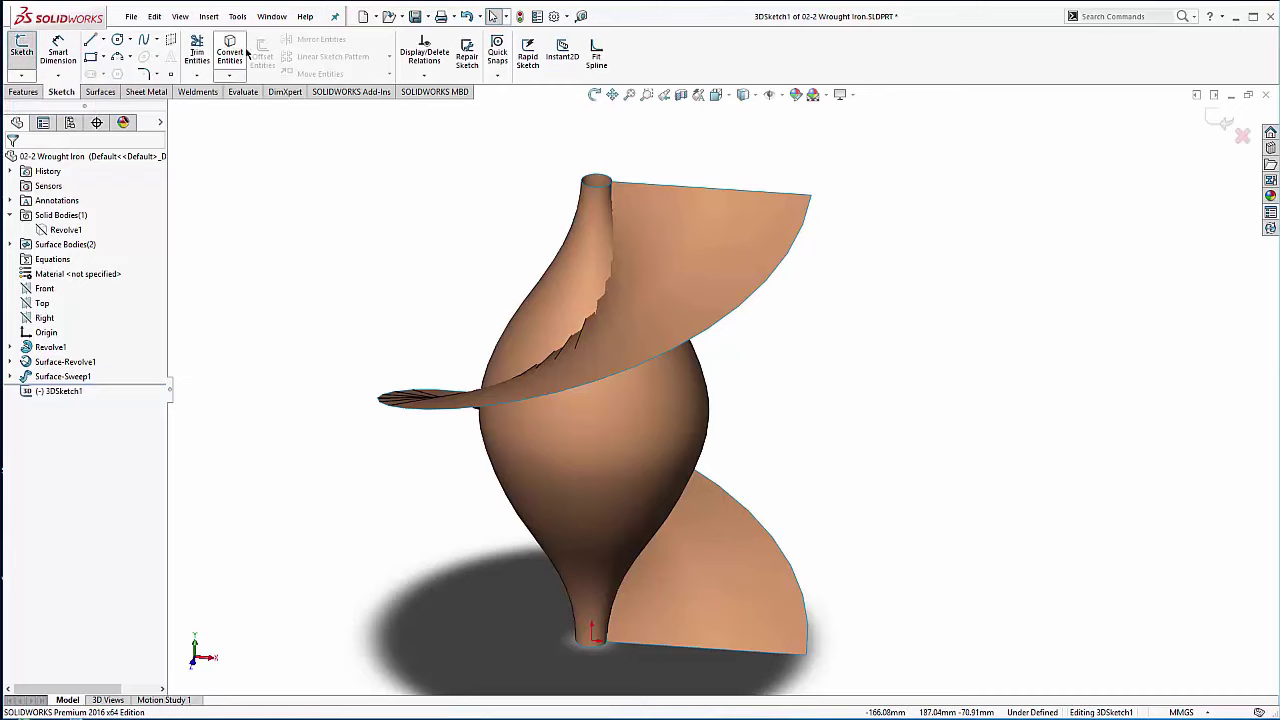
pyautogui.click(229, 76)
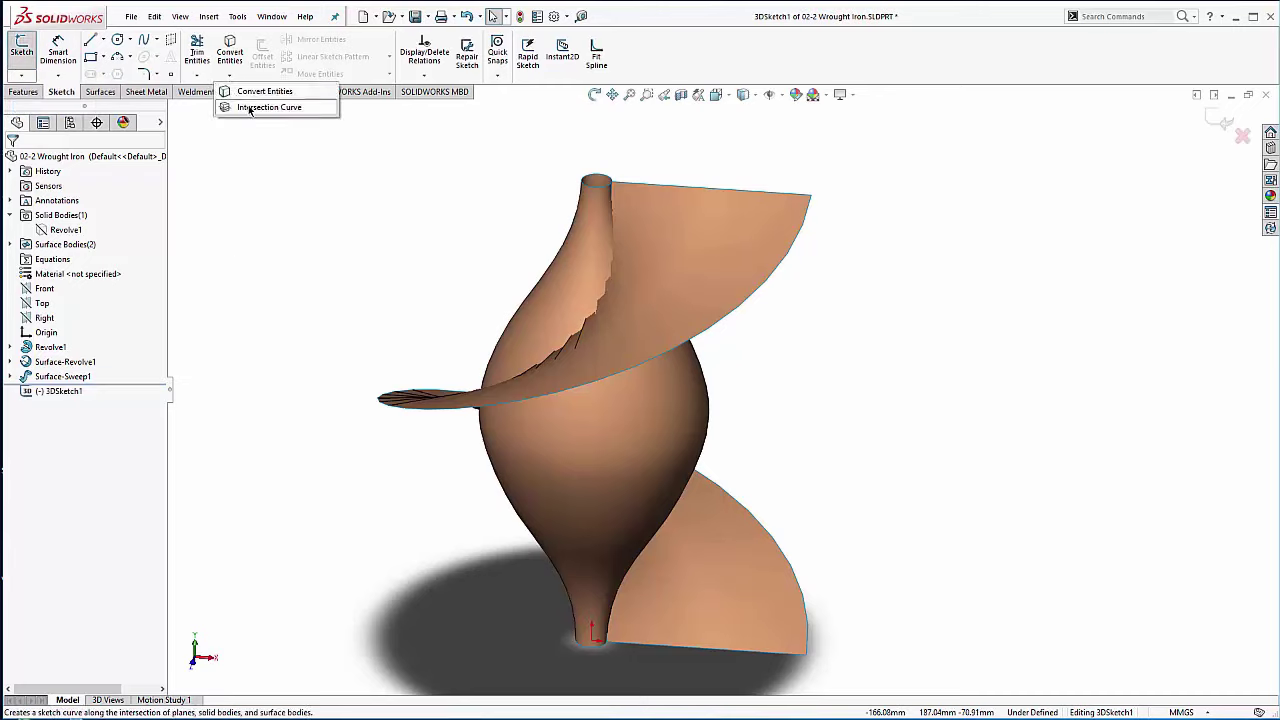
pyautogui.click(249, 108)
pyautogui.click(535, 303)
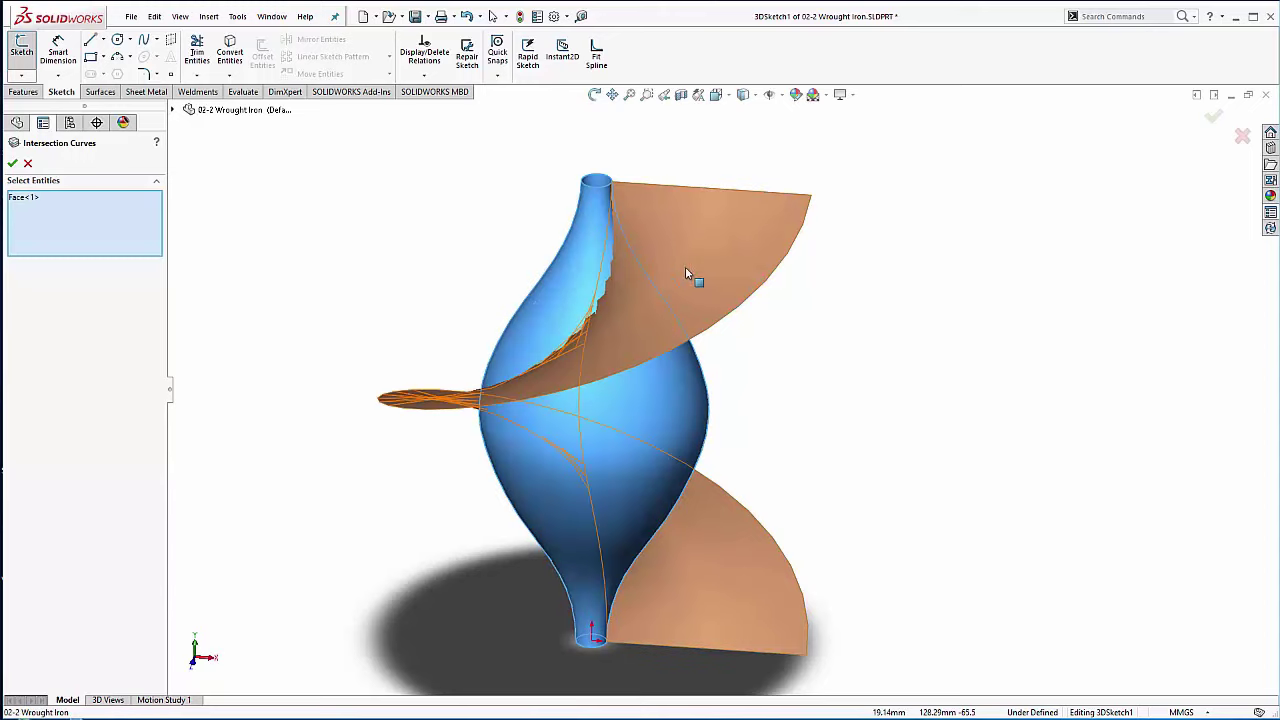
pyautogui.click(713, 254)
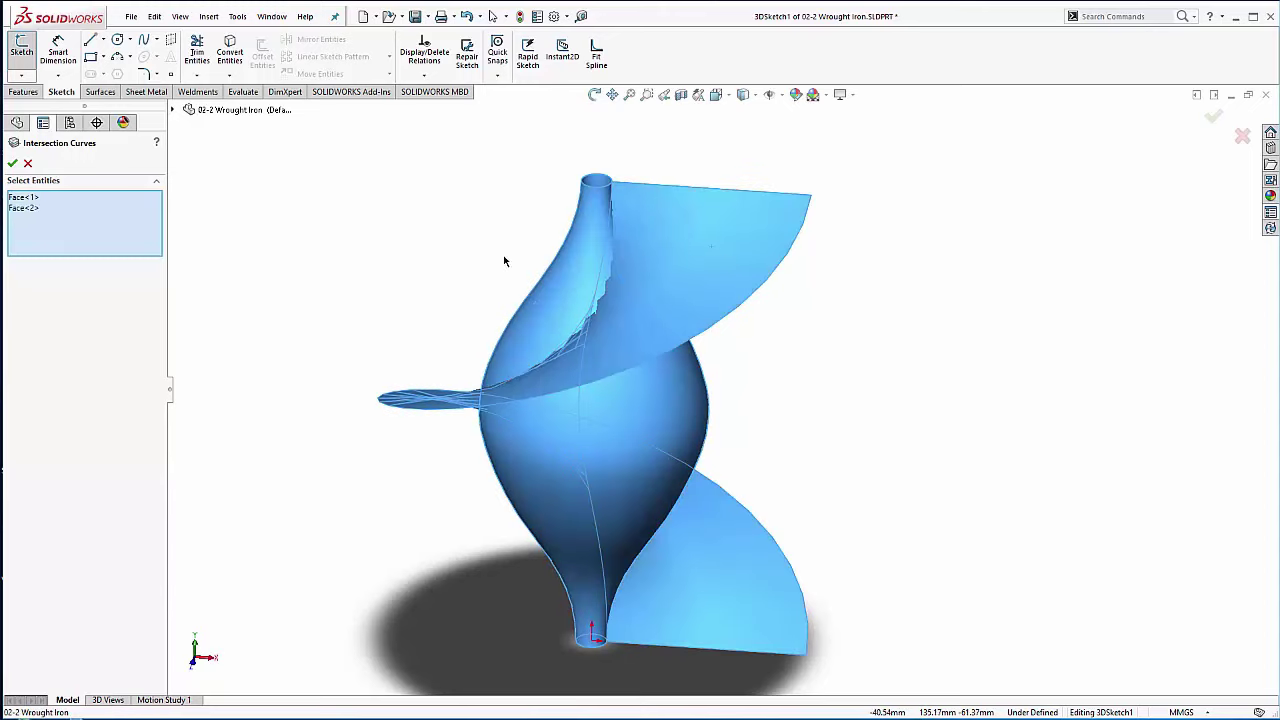
pyautogui.click(12, 164)
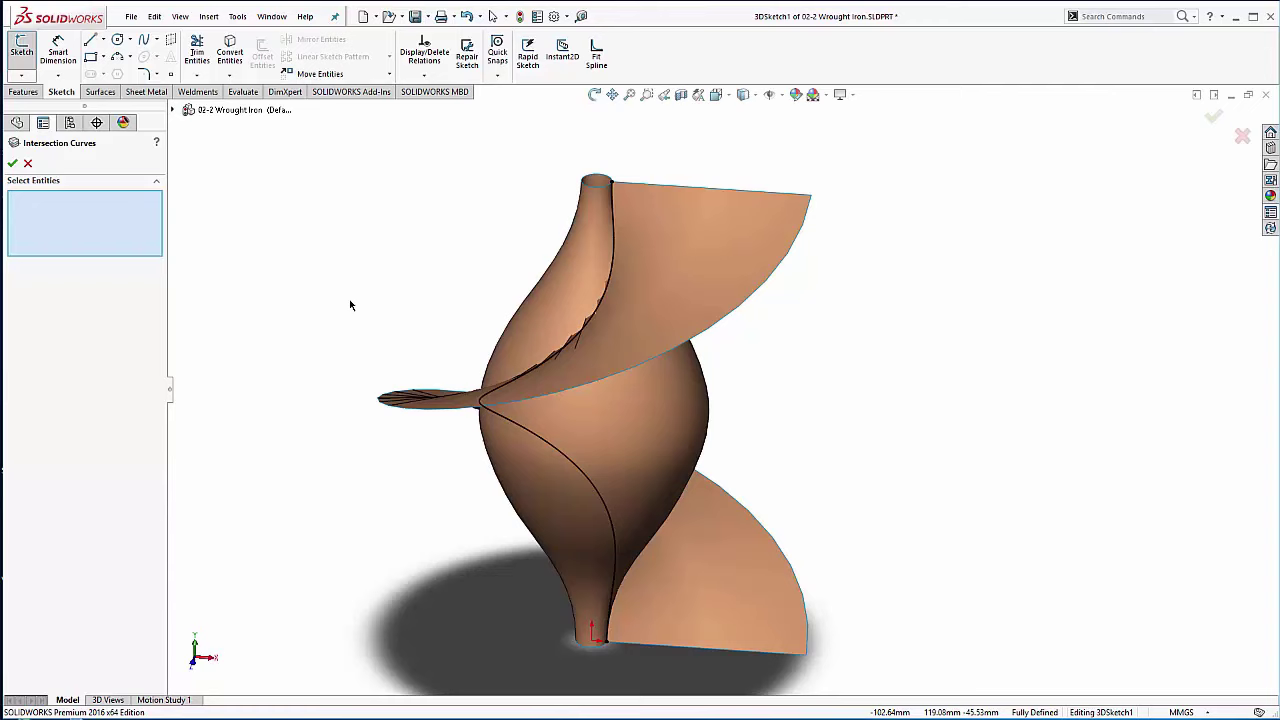
pyautogui.click(12, 164)
# Step: Hide the Surface-Revolve1 and Surface-Sweep1 surface bodies, leaving the helical intersection curve on display
pyautogui.moveTo(520, 286); pyautogui.dragTo(662, 189, button='middle')
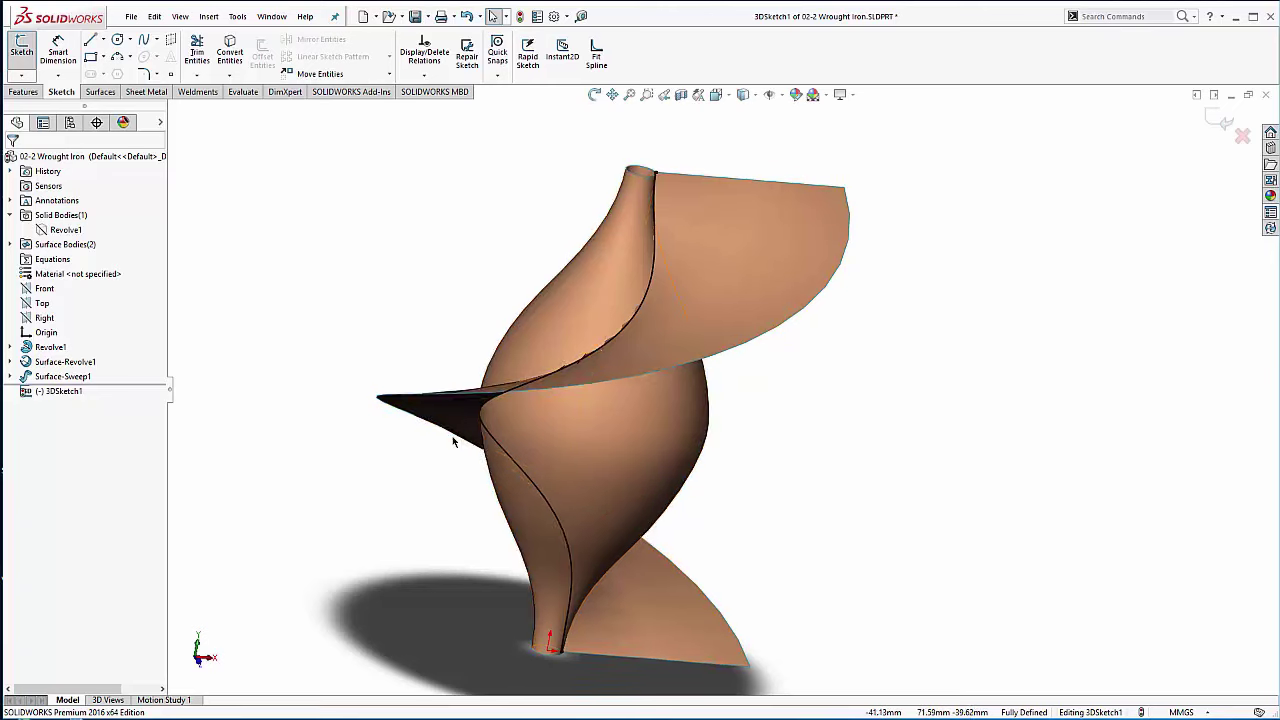
pyautogui.moveTo(453, 441)
pyautogui.mouseDown(button='middle')
pyautogui.moveTo(594, 409)
pyautogui.moveTo(679, 456)
pyautogui.moveTo(673, 380)
pyautogui.mouseUp(button='middle')
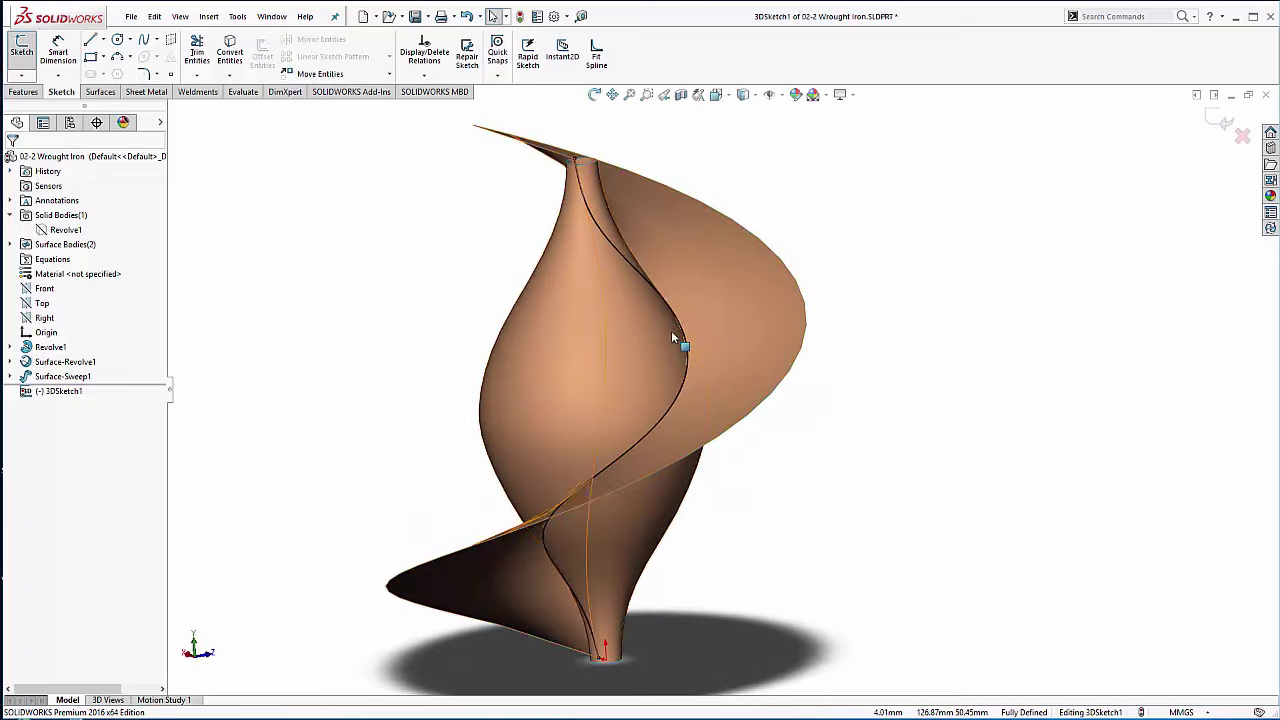
pyautogui.moveTo(583, 309)
pyautogui.mouseDown(button='middle')
pyautogui.moveTo(494, 291)
pyautogui.moveTo(487, 445)
pyautogui.moveTo(503, 583)
pyautogui.moveTo(539, 426)
pyautogui.moveTo(517, 234)
pyautogui.moveTo(505, 327)
pyautogui.moveTo(606, 349)
pyautogui.moveTo(549, 306)
pyautogui.moveTo(583, 287)
pyautogui.mouseUp(button='middle')
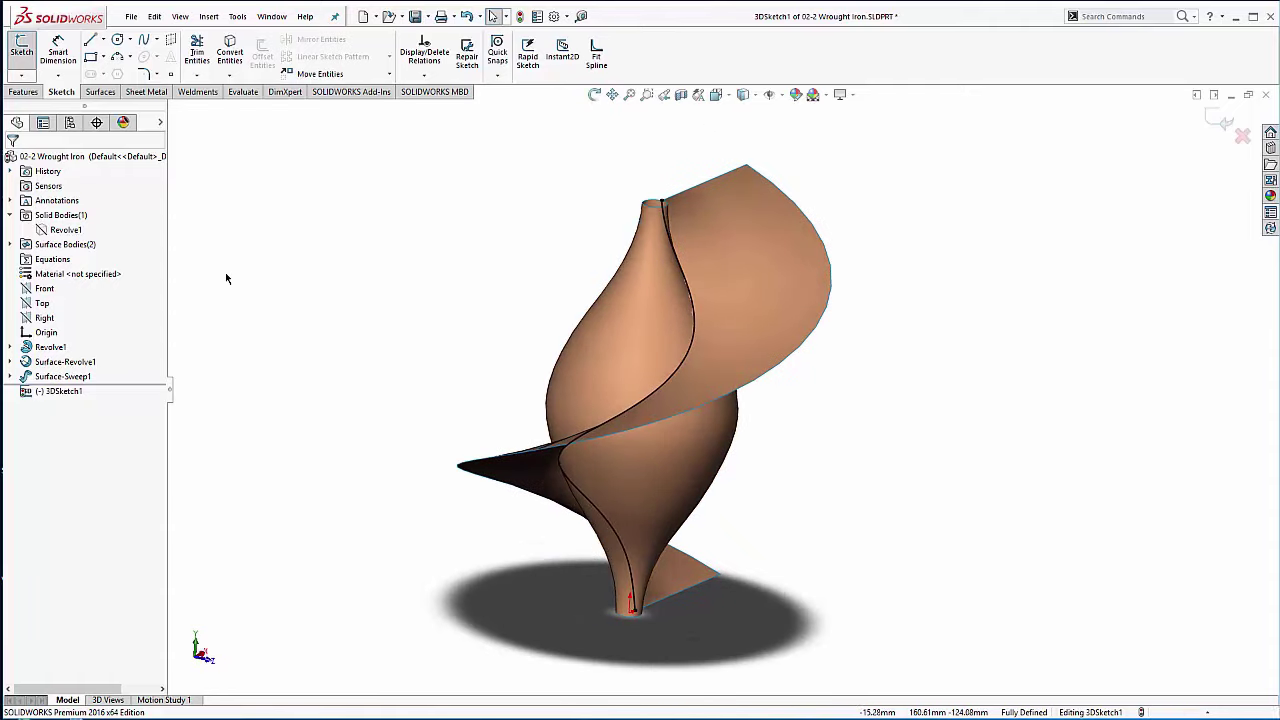
pyautogui.click(12, 244)
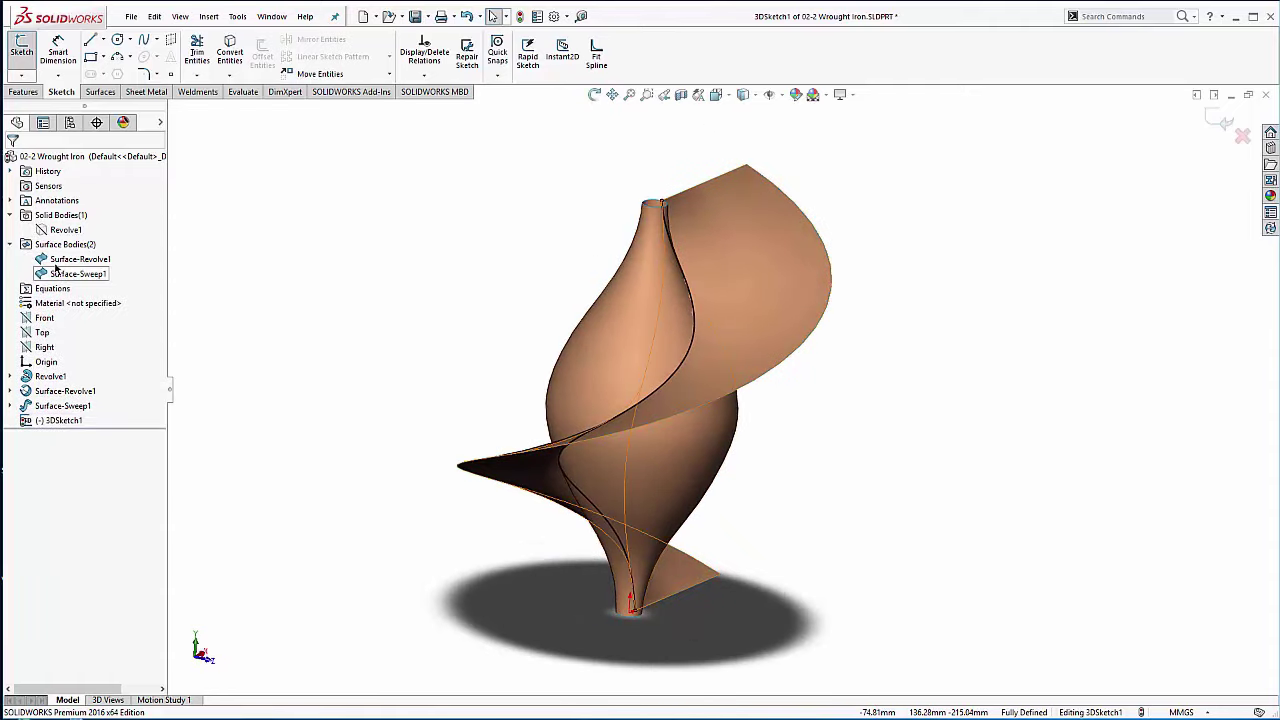
pyautogui.click(55, 260)
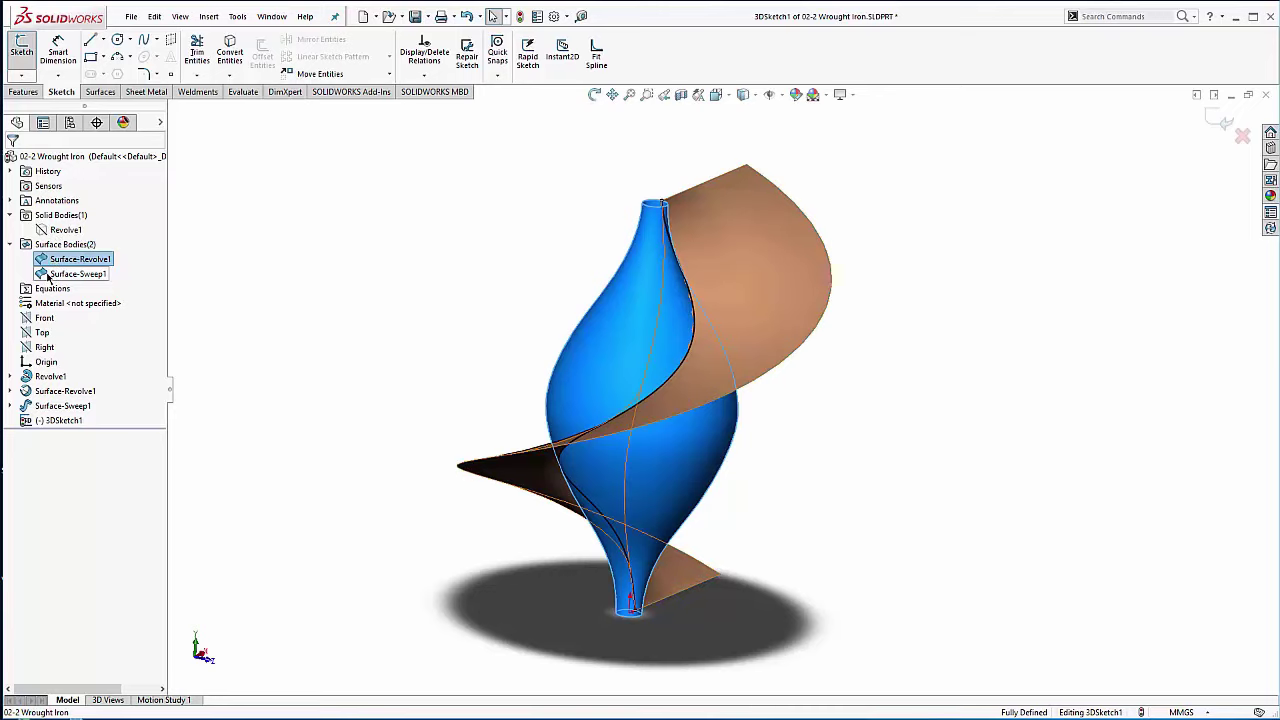
pyautogui.keyDown('ctrl'); pyautogui.click(48, 274); pyautogui.keyUp('ctrl')
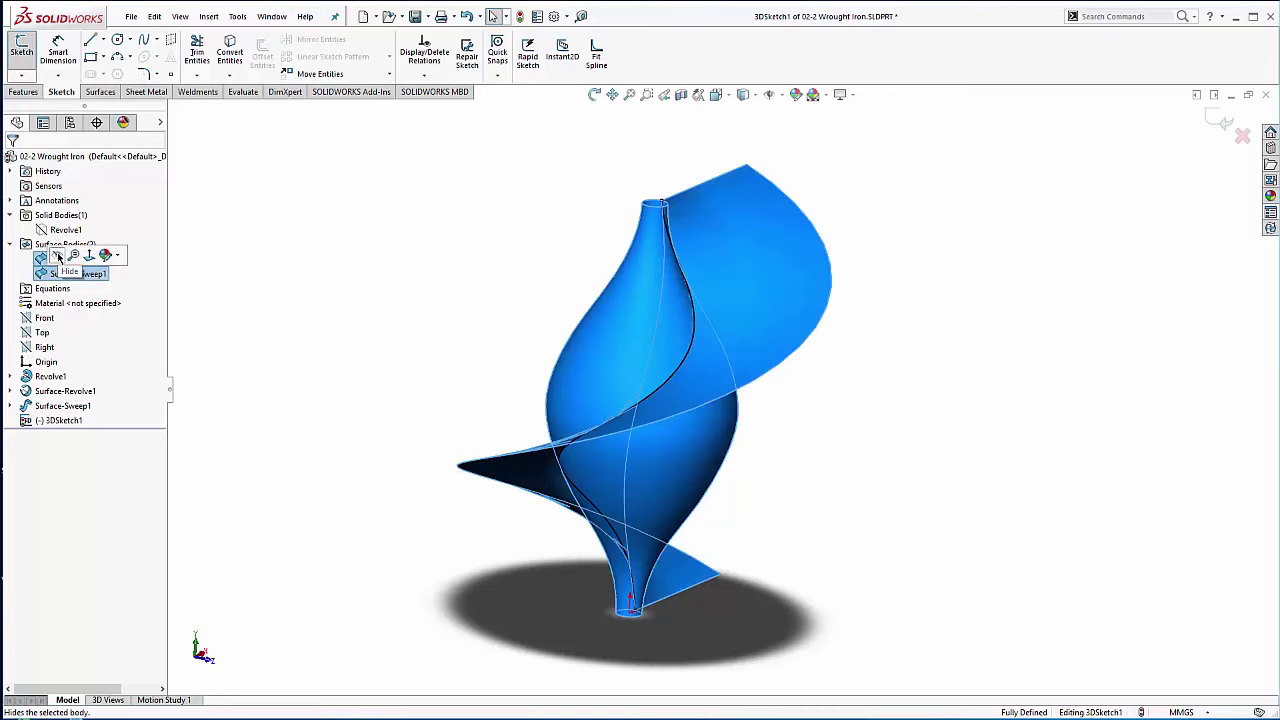
pyautogui.click(57, 256)
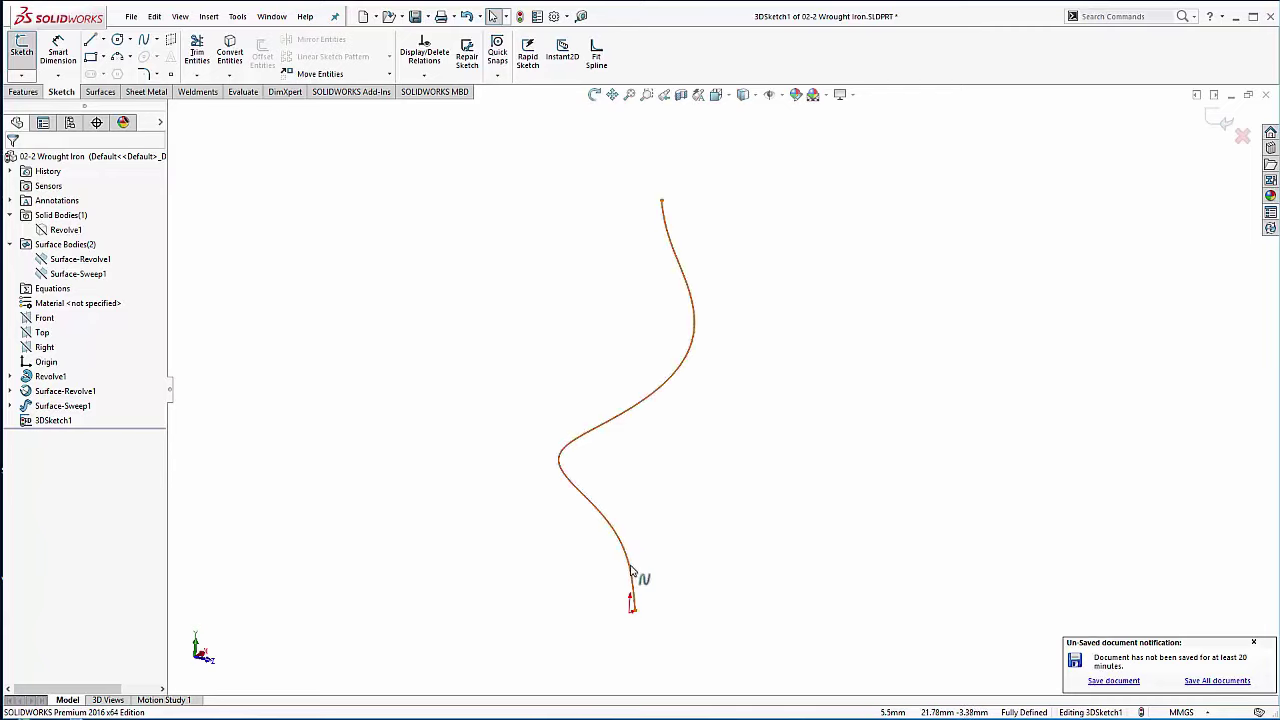
# Step: Close the 3D sketch containing the intersection curve
pyautogui.moveTo(631, 569); pyautogui.dragTo(587, 534, button='middle')
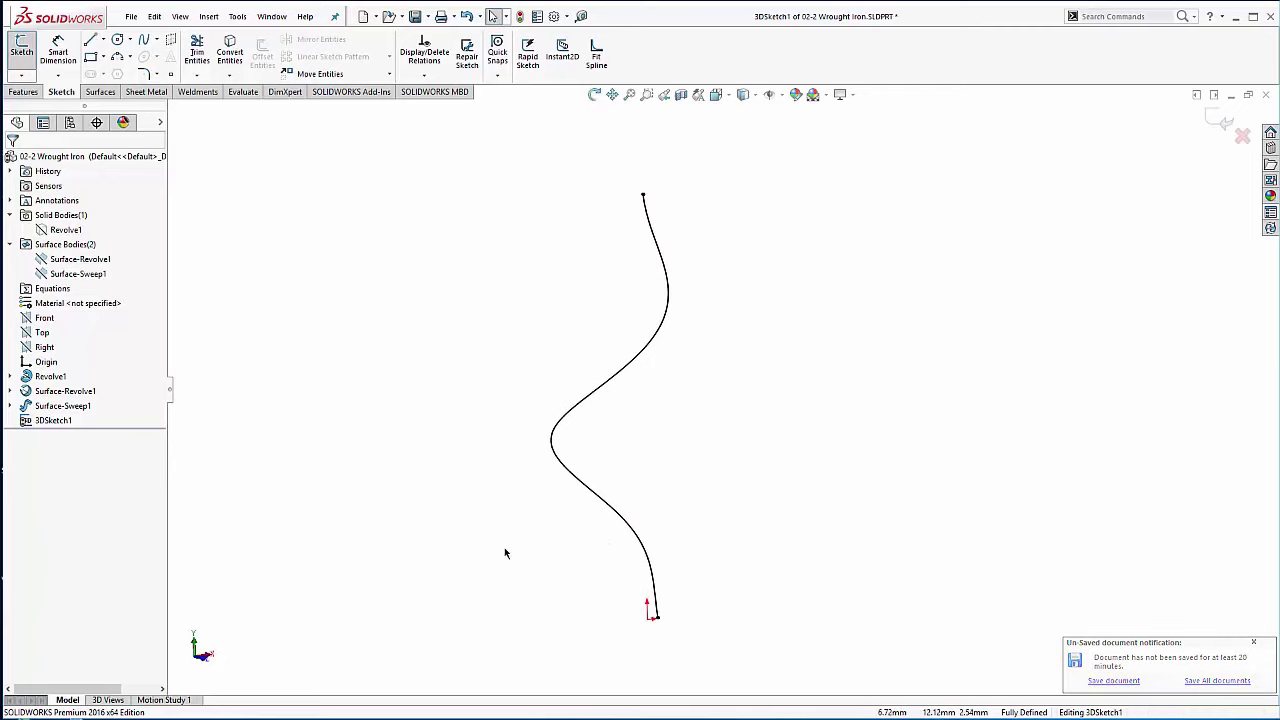
pyautogui.click(40, 333)
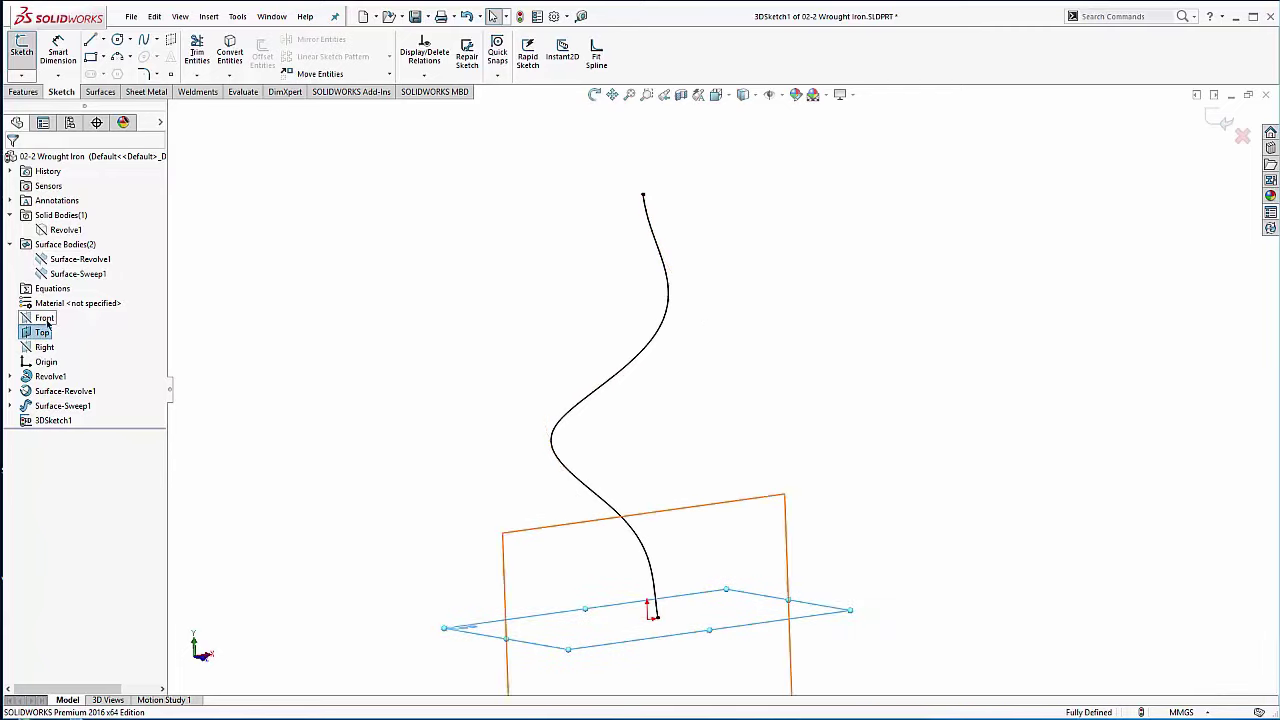
pyautogui.click(36, 336)
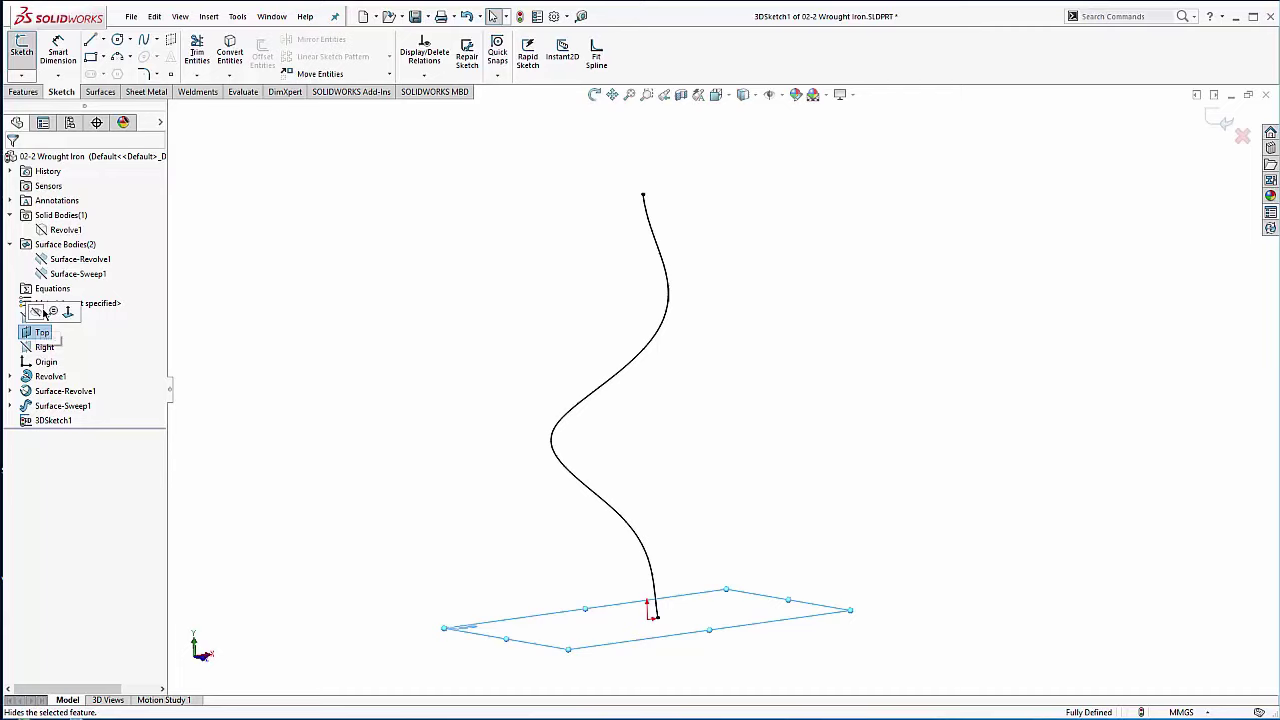
pyautogui.click(37, 312)
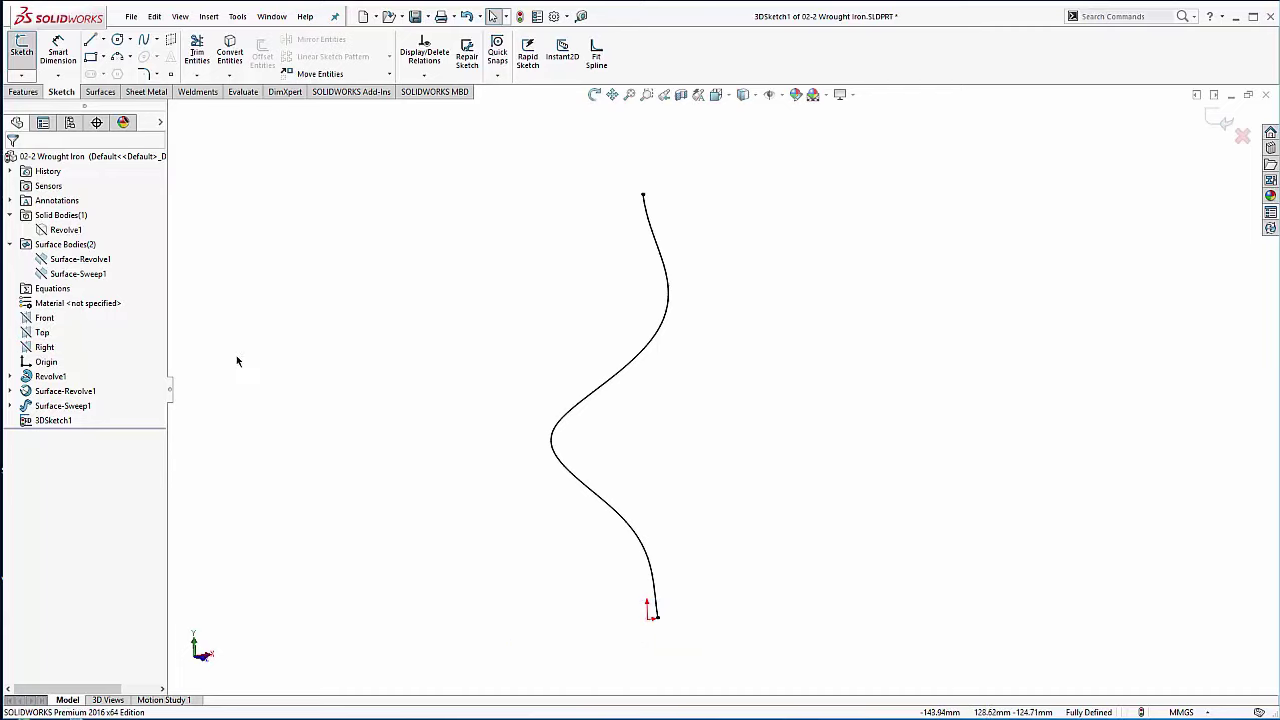
pyautogui.click(1222, 118)
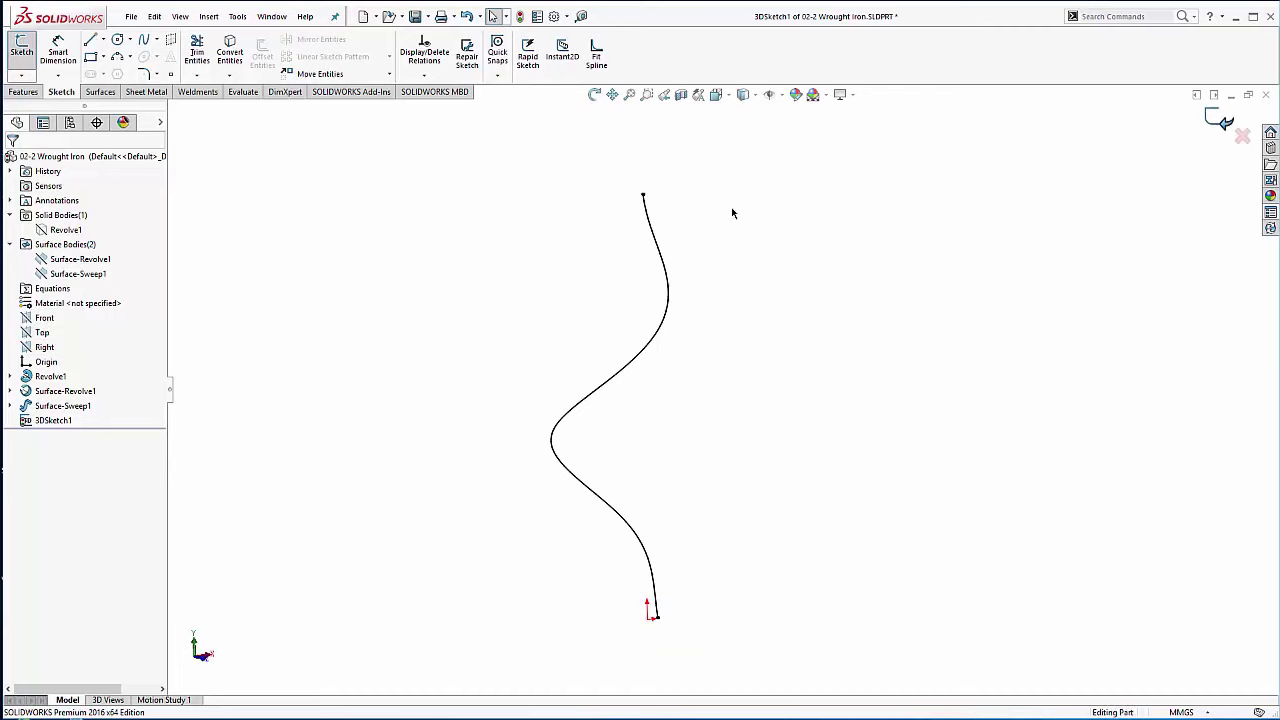
# Step: In a new sketch on the Top plane, draw a circle of about 4.7 mm radius just outside the helical curve's endpoint
pyautogui.click(27, 336)
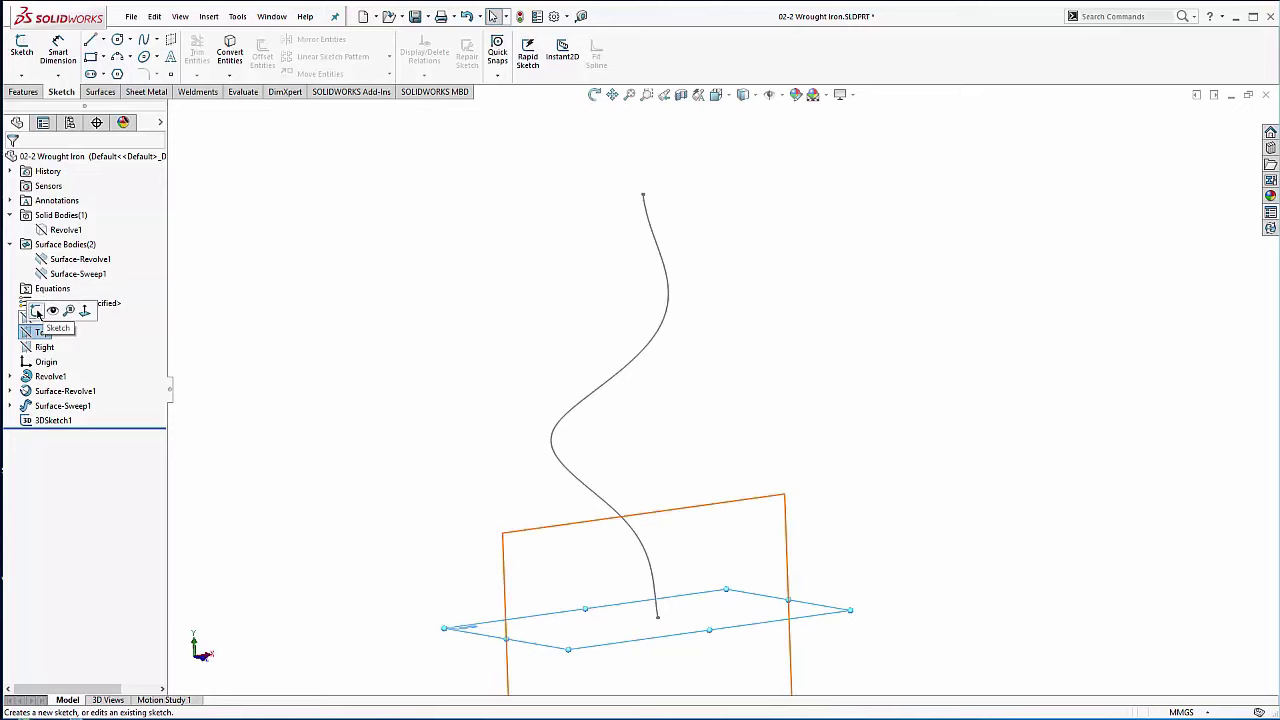
pyautogui.click(37, 312)
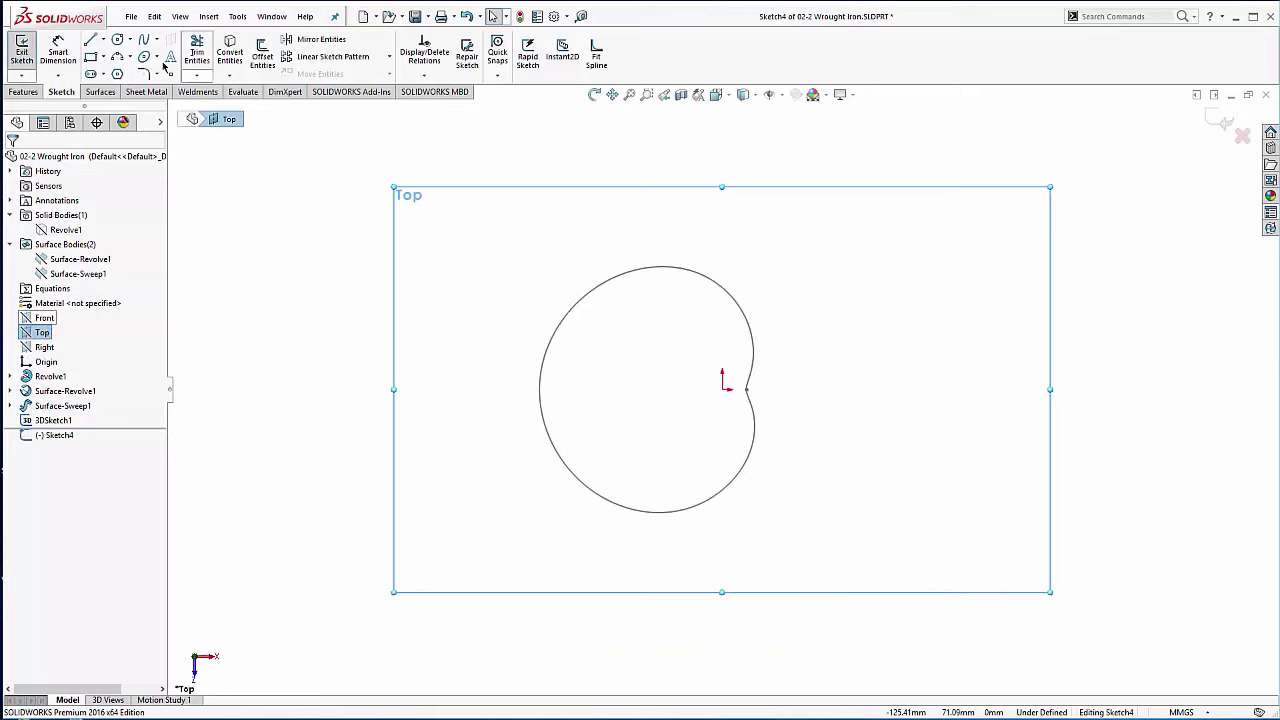
pyautogui.click(119, 39)
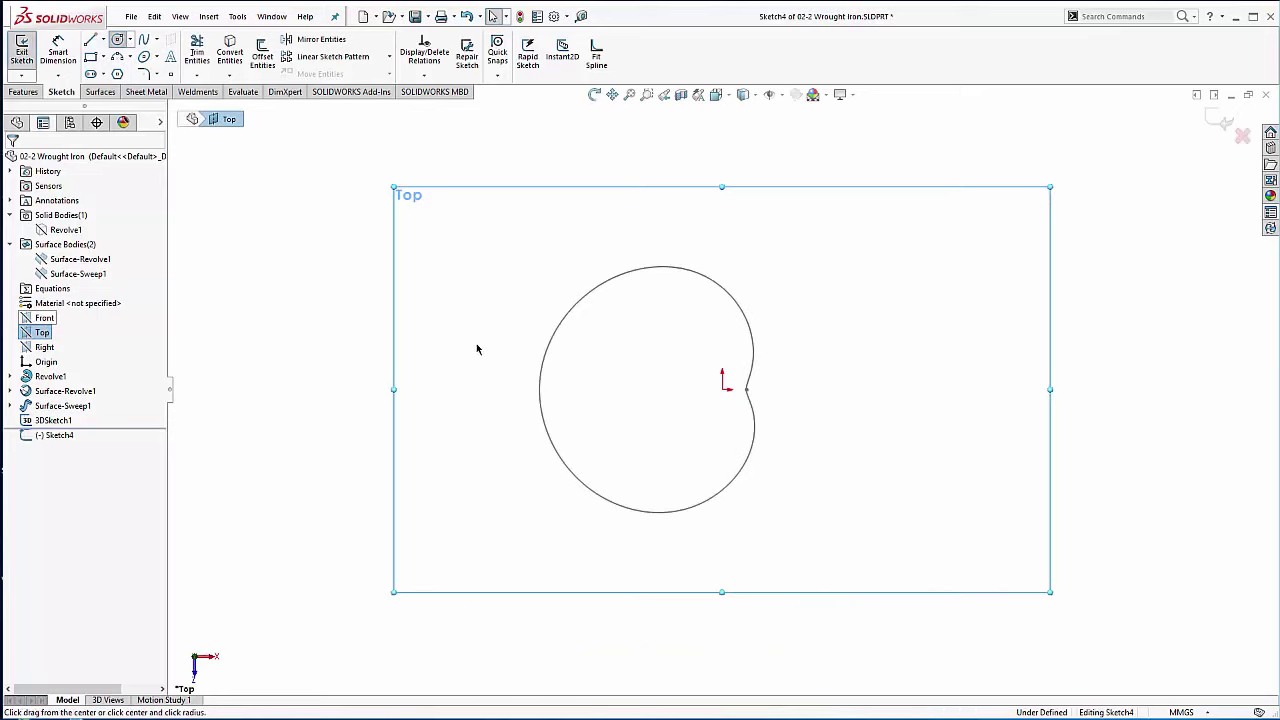
pyautogui.click(791, 385)
pyautogui.click(803, 401)
pyautogui.rightClick(860, 373)
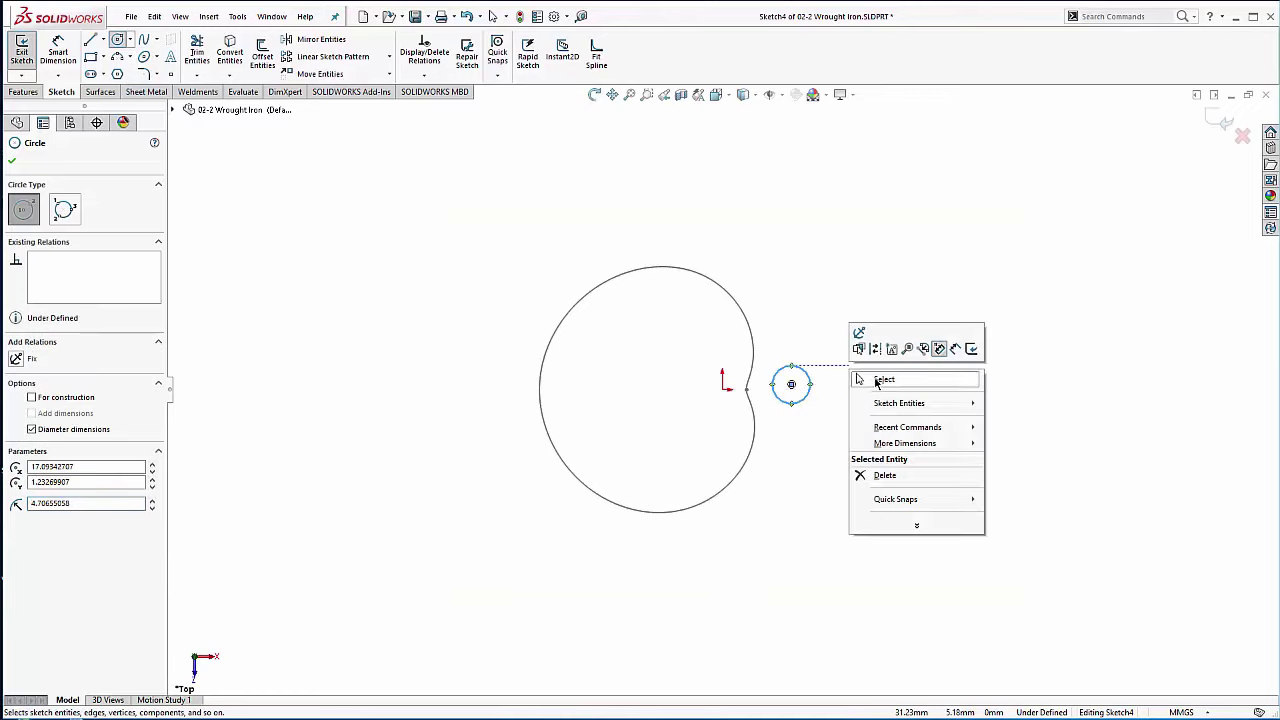
pyautogui.click(874, 380)
# Step: Dimension the circle's diameter to 5 mm
pyautogui.moveTo(871, 365); pyautogui.dragTo(872, 318, button='right')
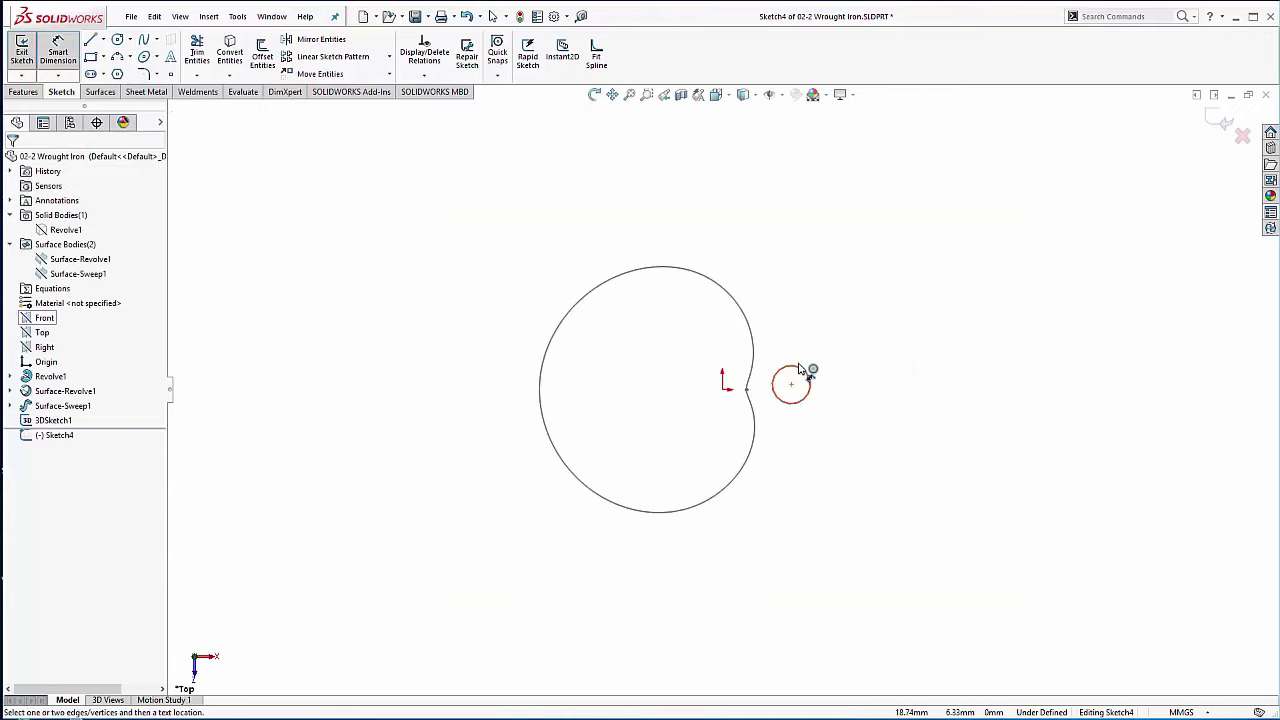
pyautogui.click(800, 372)
pyautogui.click(874, 352)
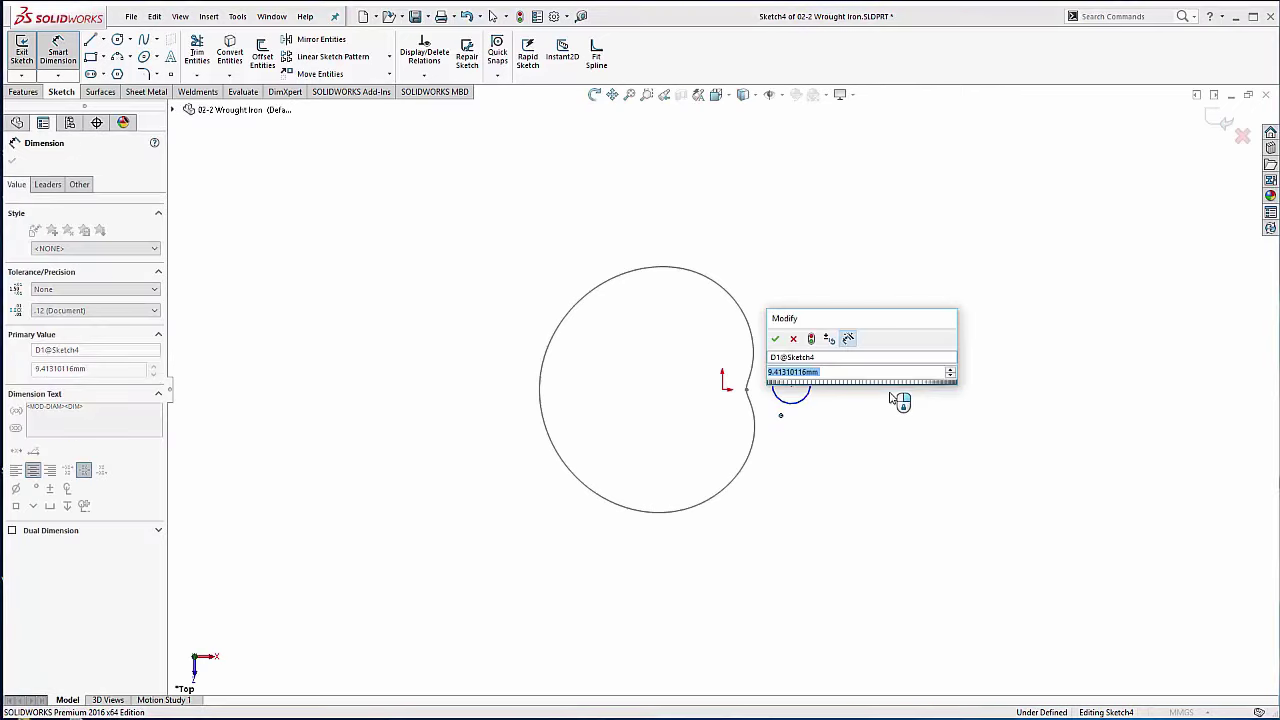
pyautogui.write('5')
pyautogui.press('Return')
pyautogui.rightClick(820, 299)
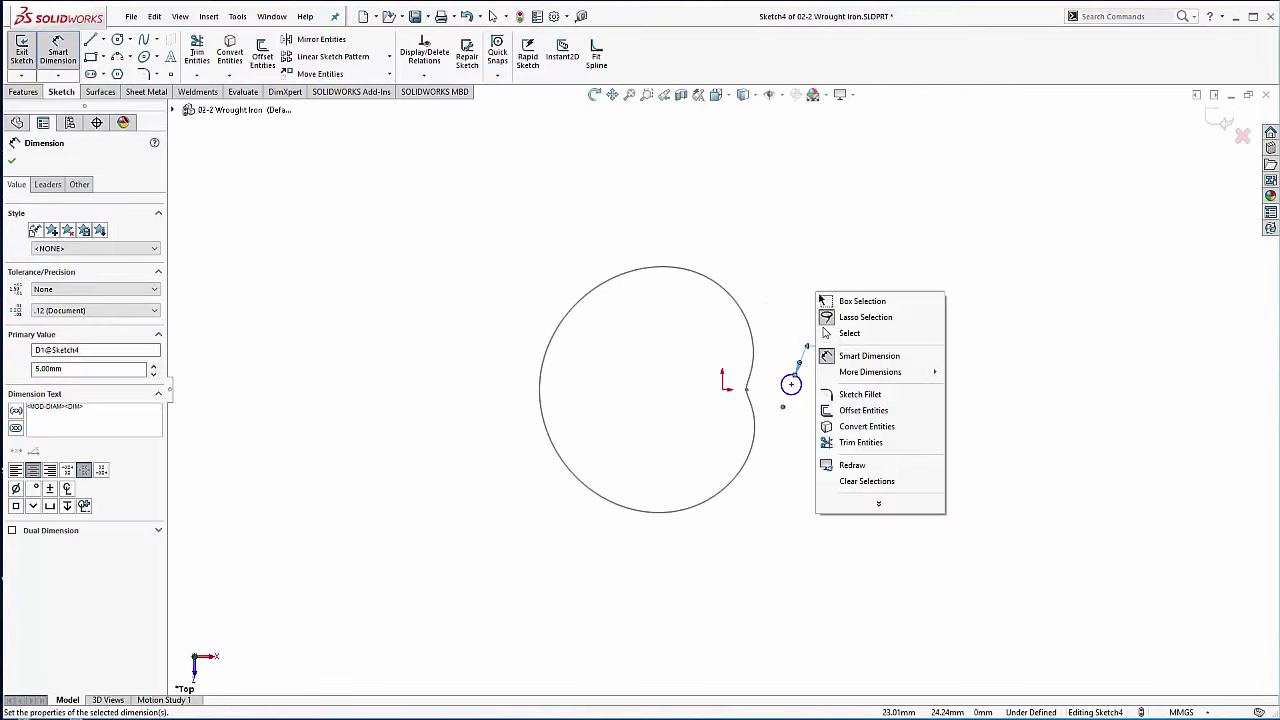
pyautogui.click(846, 334)
# Step: Add a Pierce relation between the circle's center point and the helical curve of the 3D sketch
pyautogui.moveTo(708, 384); pyautogui.dragTo(703, 271, button='middle')
pyautogui.scroll(-2, 836, 594)
pyautogui.scroll(-4, 826, 591)
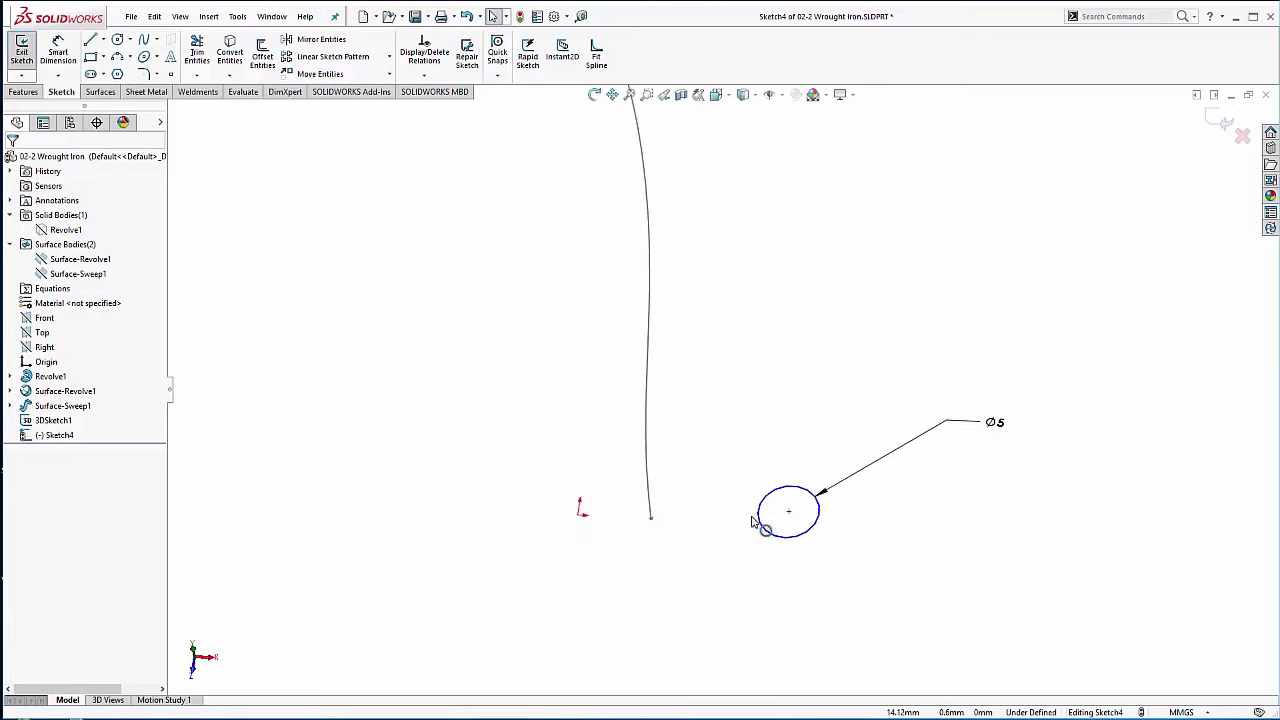
pyautogui.moveTo(811, 488); pyautogui.dragTo(650, 483)
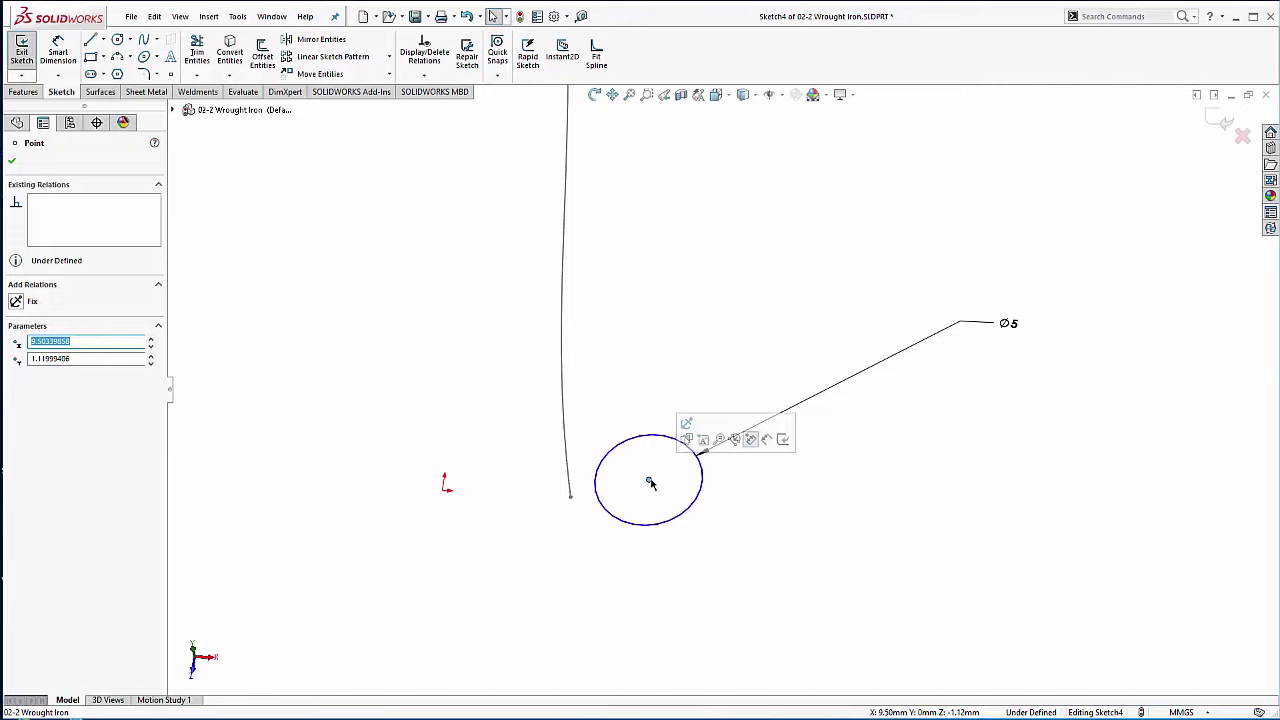
pyautogui.keyDown('ctrl'); pyautogui.click(568, 457); pyautogui.keyUp('ctrl')
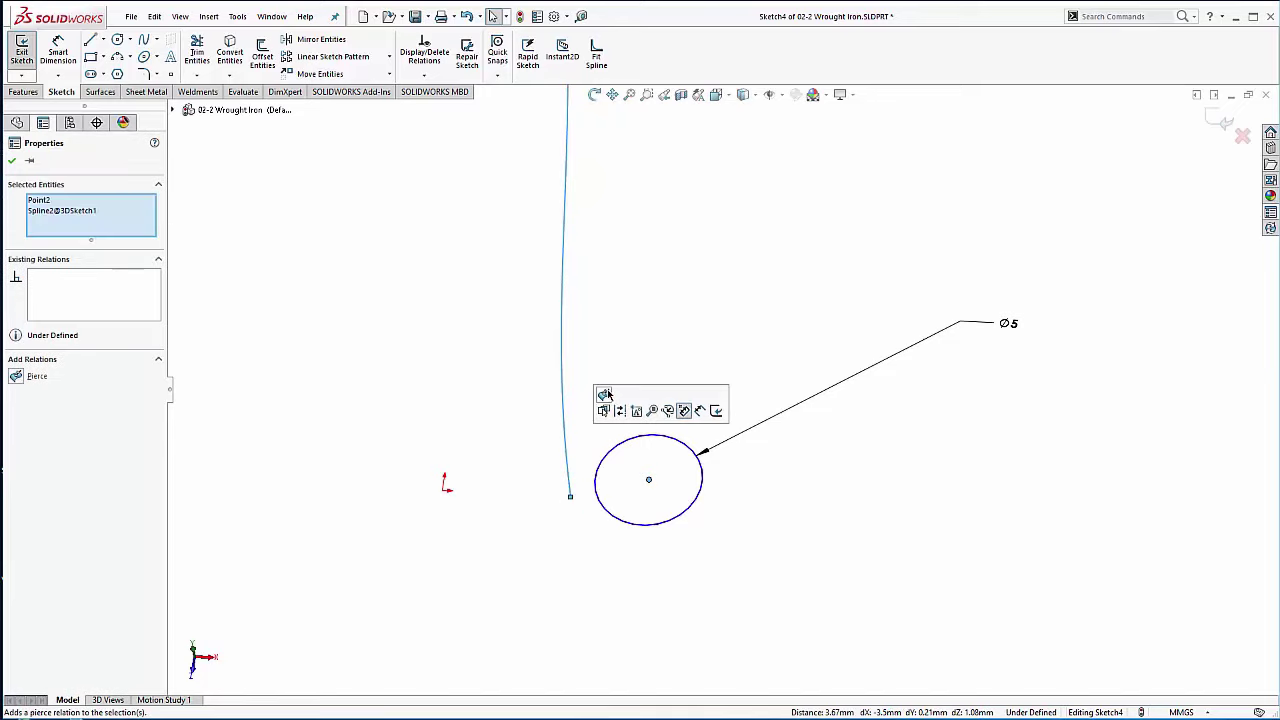
pyautogui.click(604, 395)
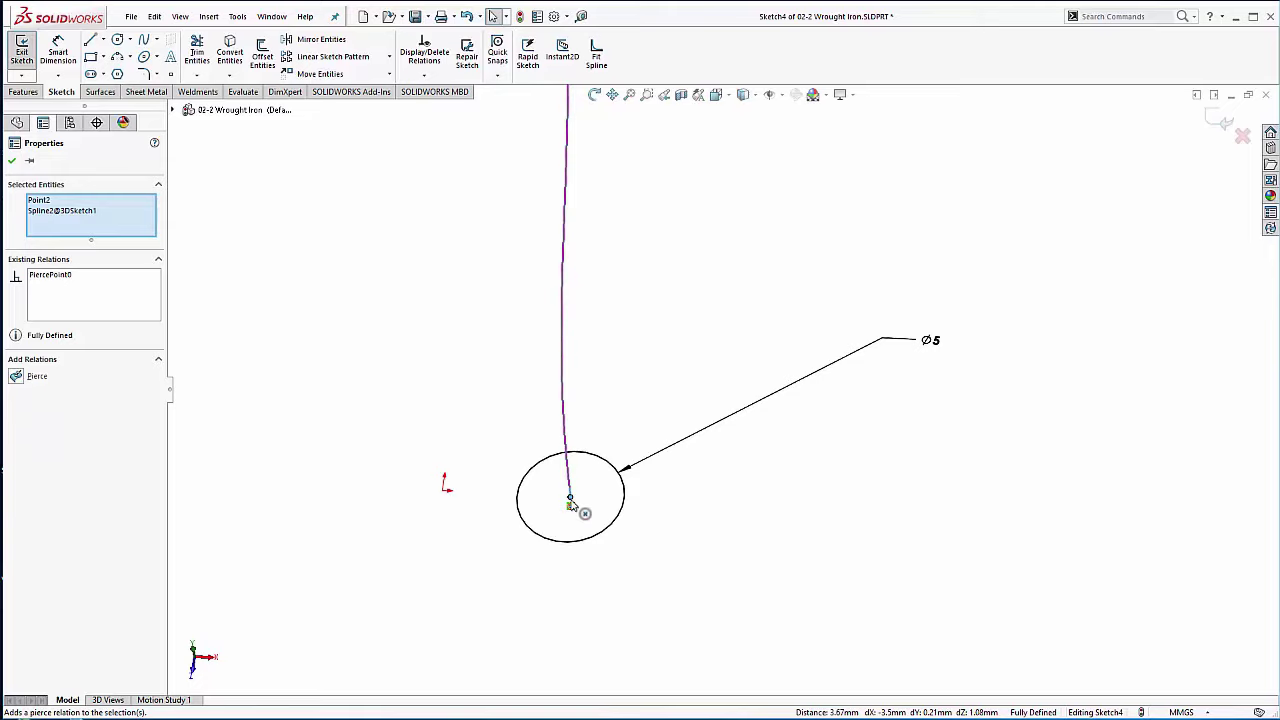
pyautogui.click(652, 391)
pyautogui.scroll(3, 634, 380)
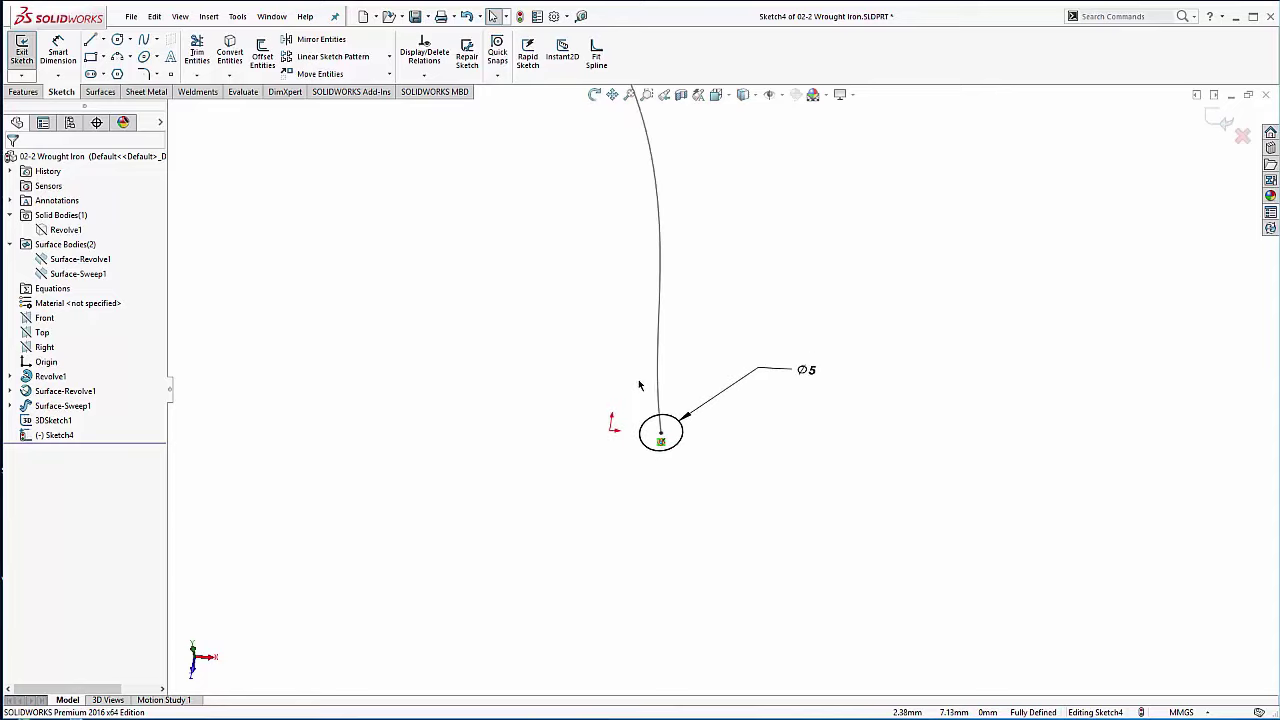
pyautogui.scroll(4, 595, 365)
pyautogui.keyDown('ctrl'); pyautogui.moveTo(598, 353); pyautogui.dragTo(580, 477, button='middle'); pyautogui.keyUp('ctrl')
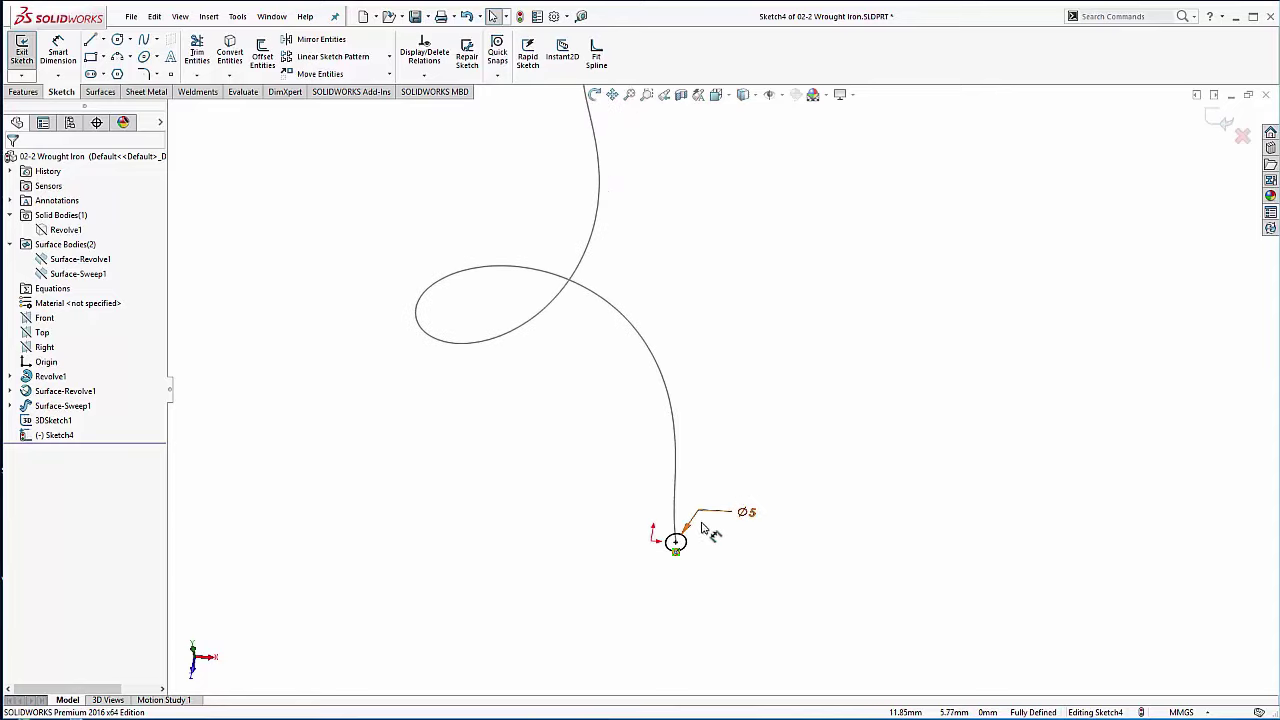
# Step: Close the circle sketch and sweep the 5 mm circle as a solid along the helical curve of the 3D sketch
pyautogui.click(1222, 120)
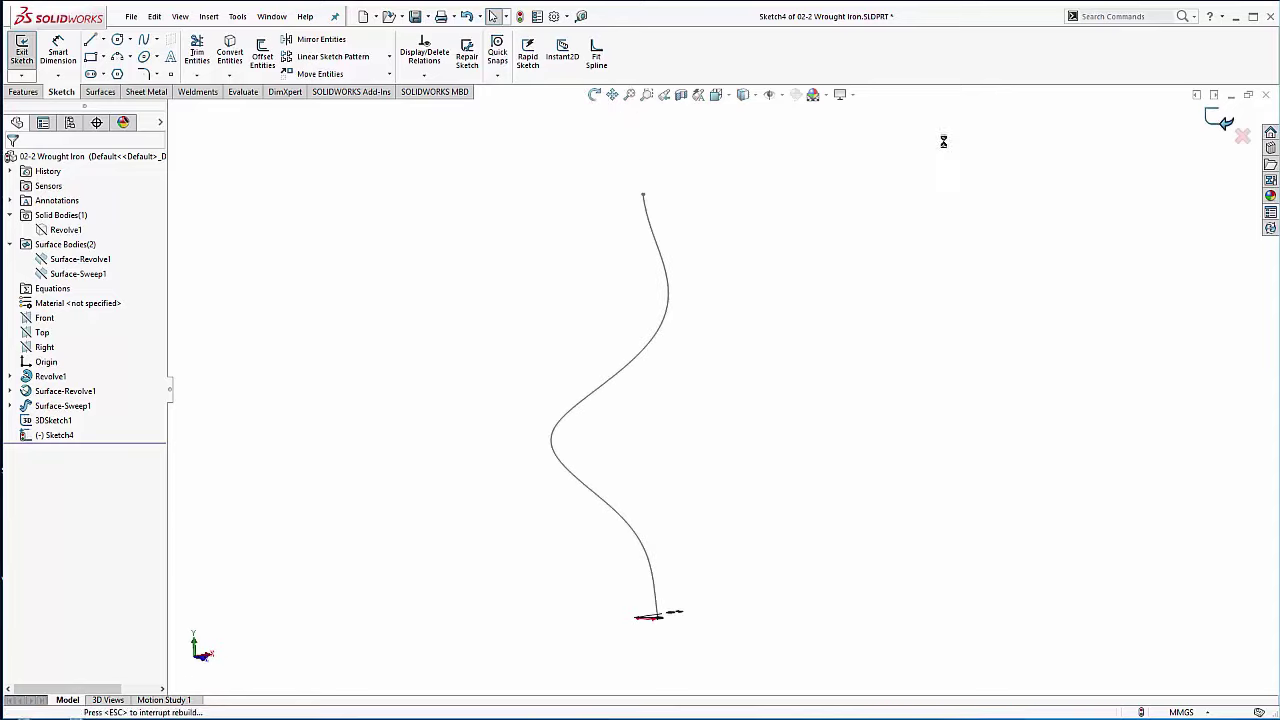
pyautogui.click(104, 92)
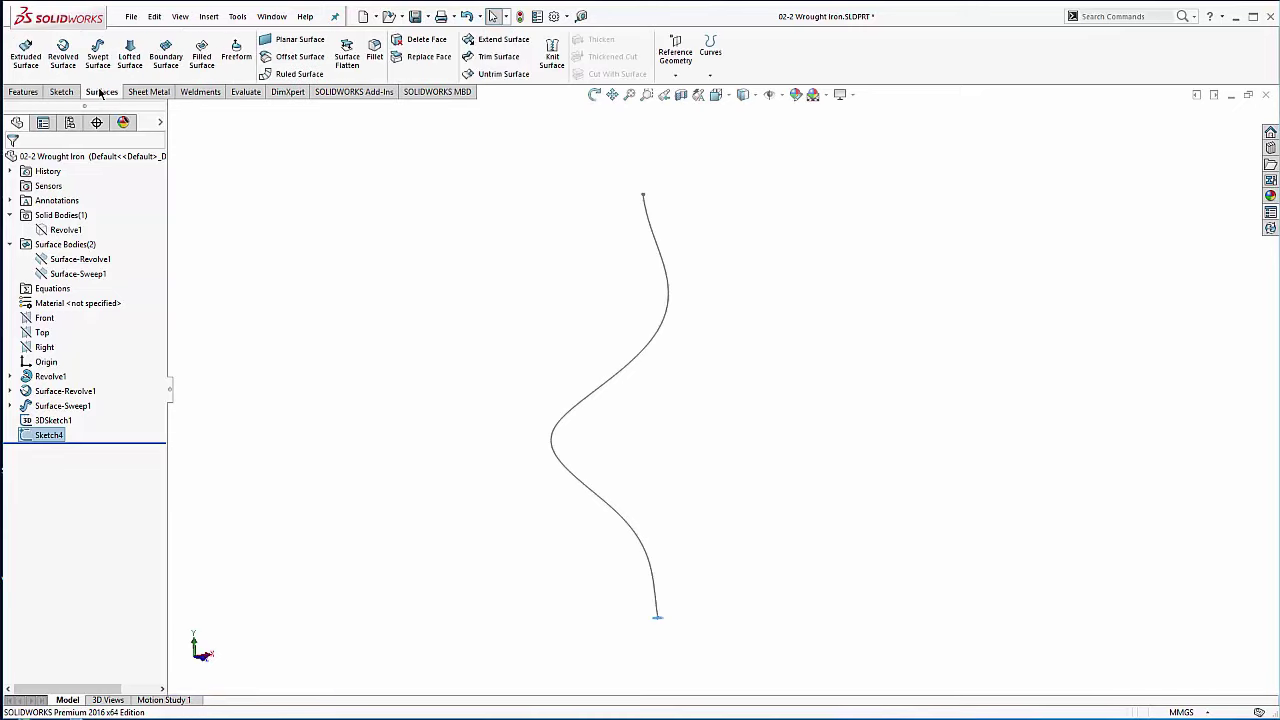
pyautogui.click(22, 92)
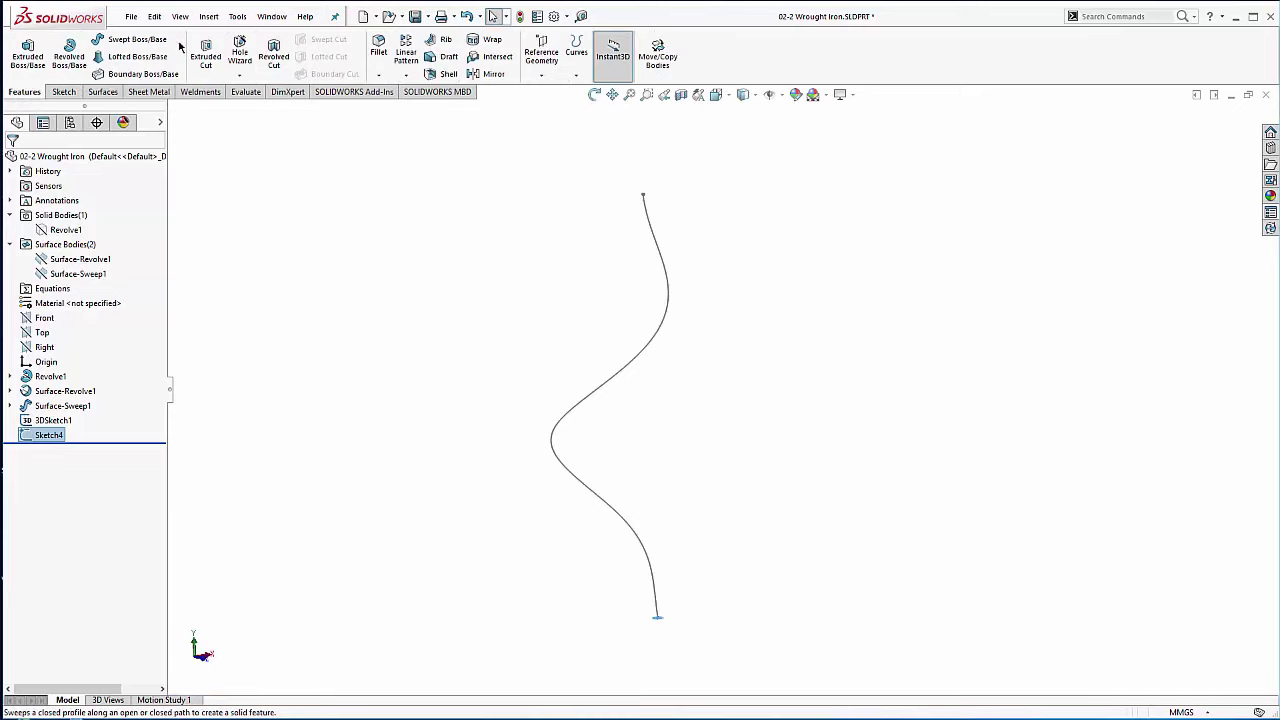
pyautogui.click(118, 40)
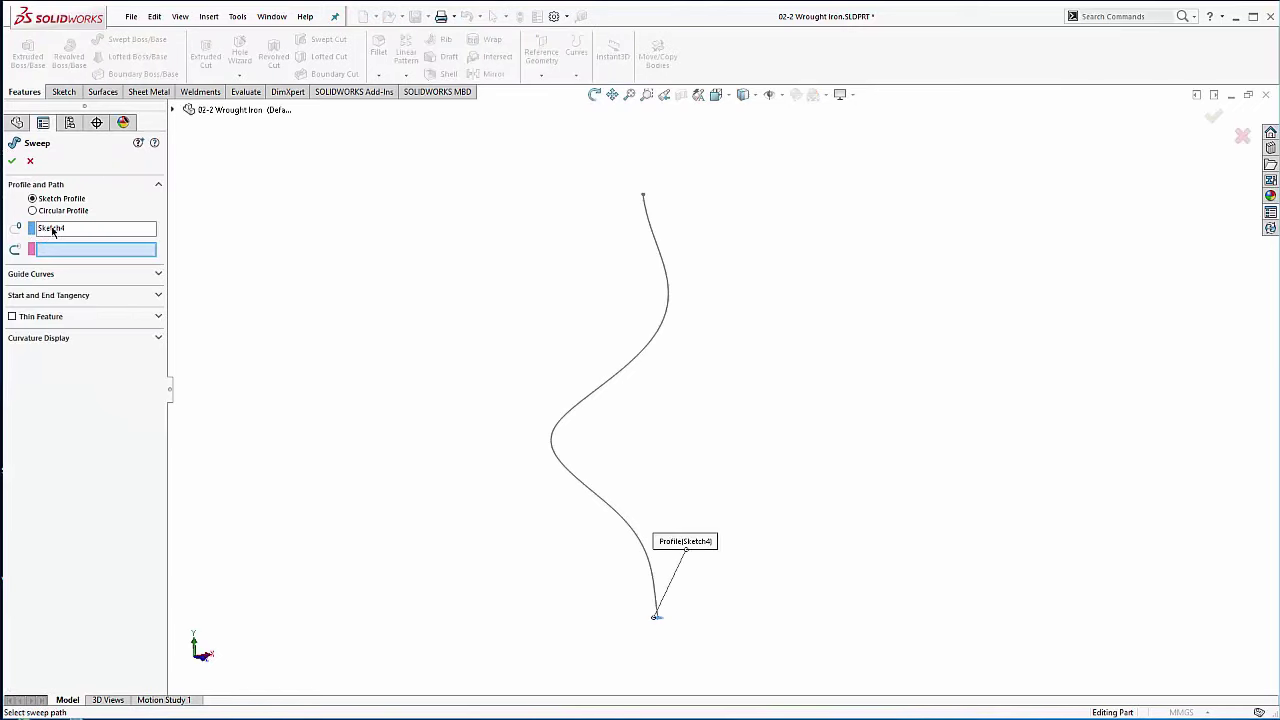
pyautogui.click(618, 518)
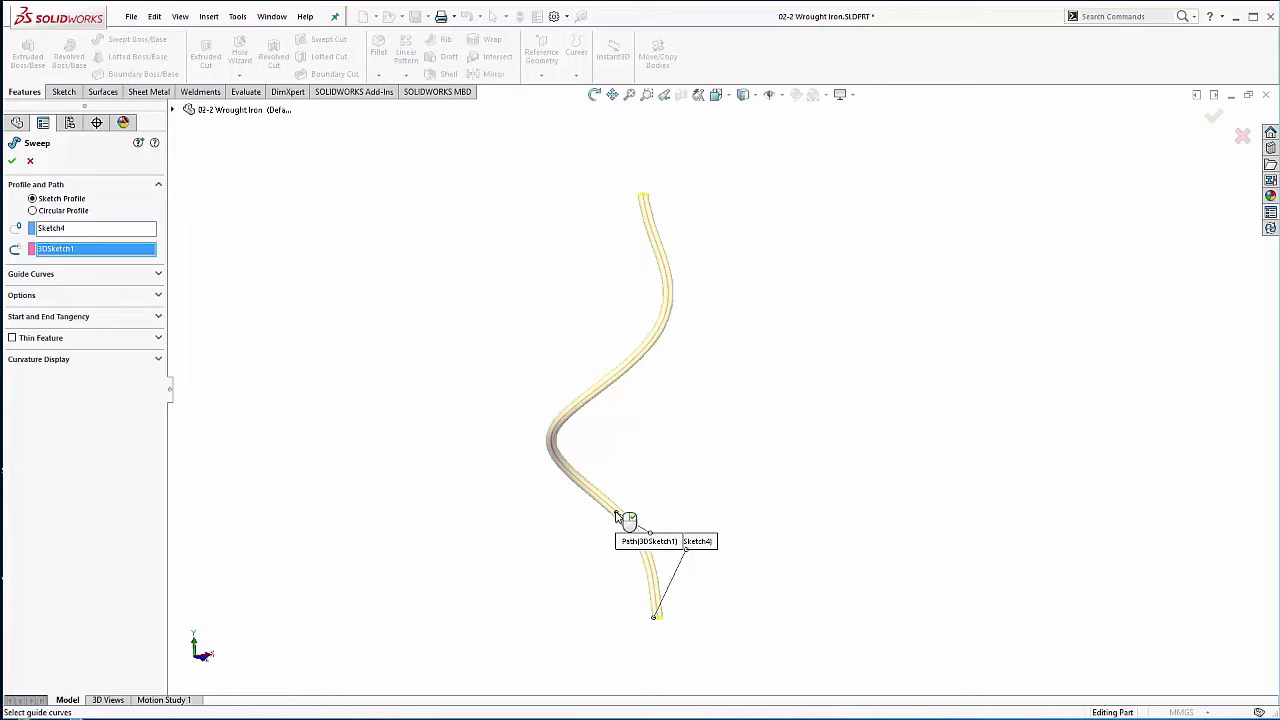
pyautogui.click(12, 161)
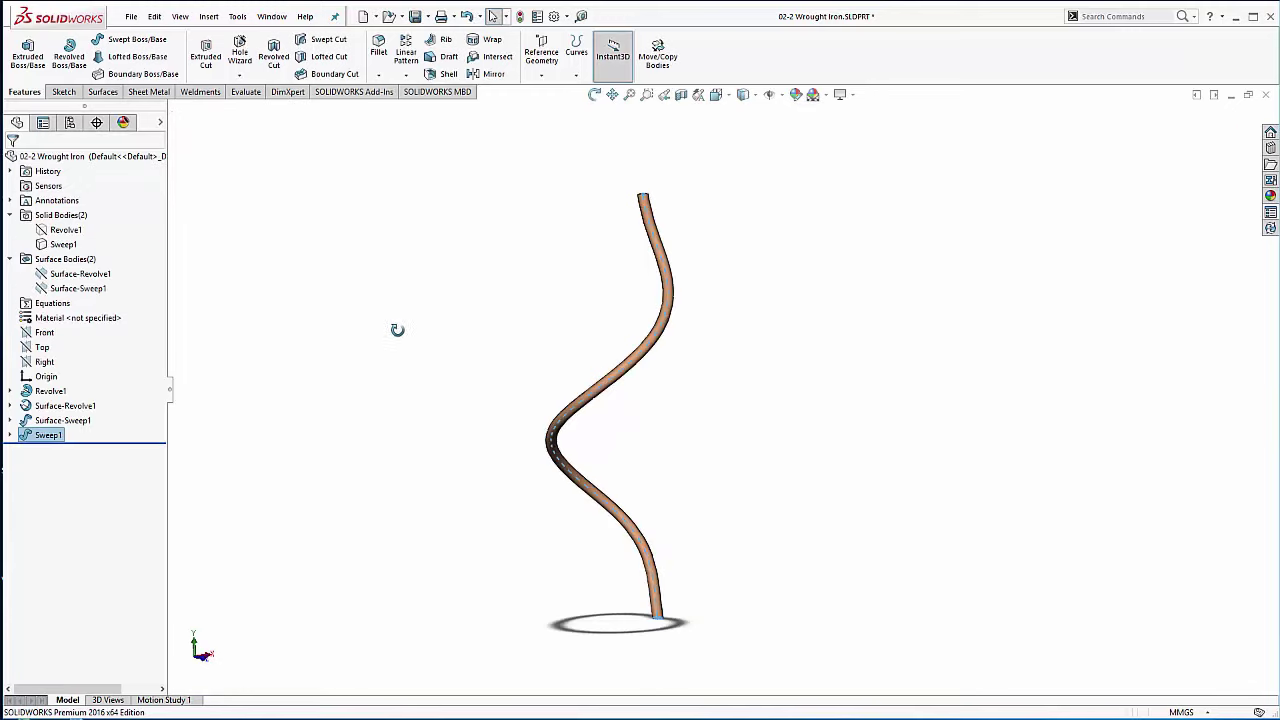
pyautogui.moveTo(397, 330); pyautogui.dragTo(397, 403, button='middle')
pyautogui.click(334, 404)
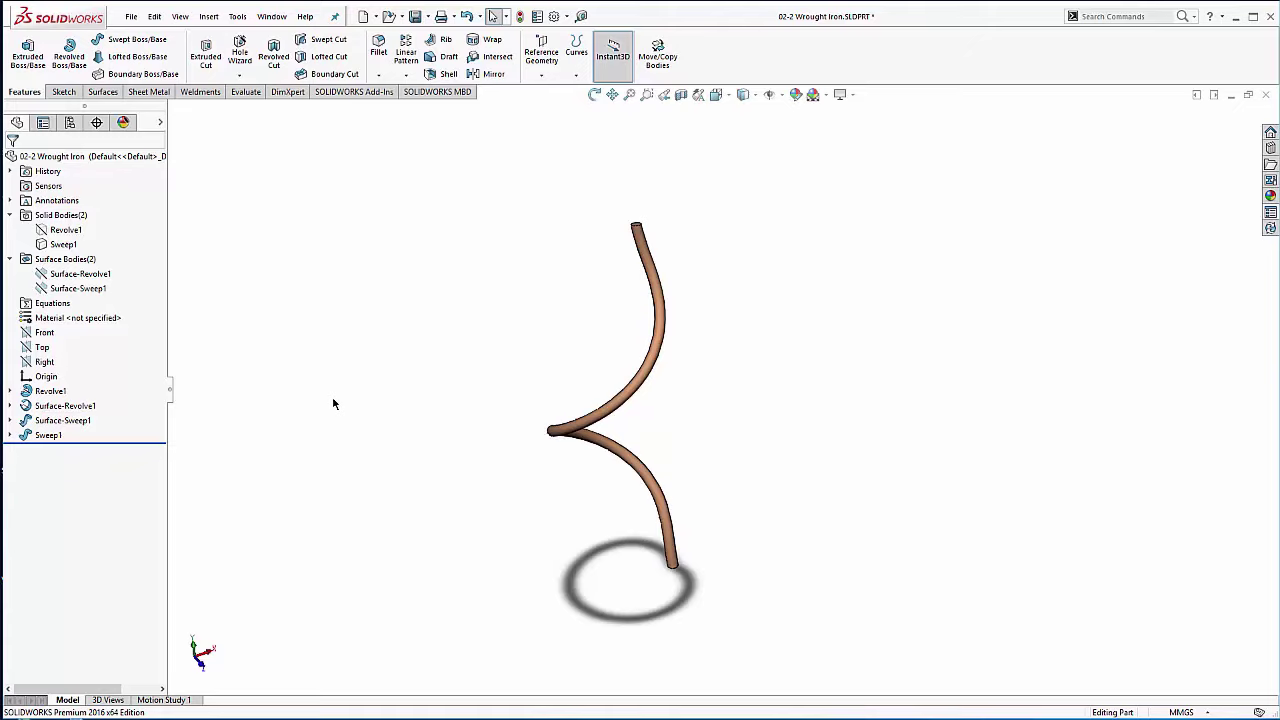
# Step: Show the hidden Revolve1 solid body that forms the round base
pyautogui.click(12, 391)
pyautogui.click(12, 391)
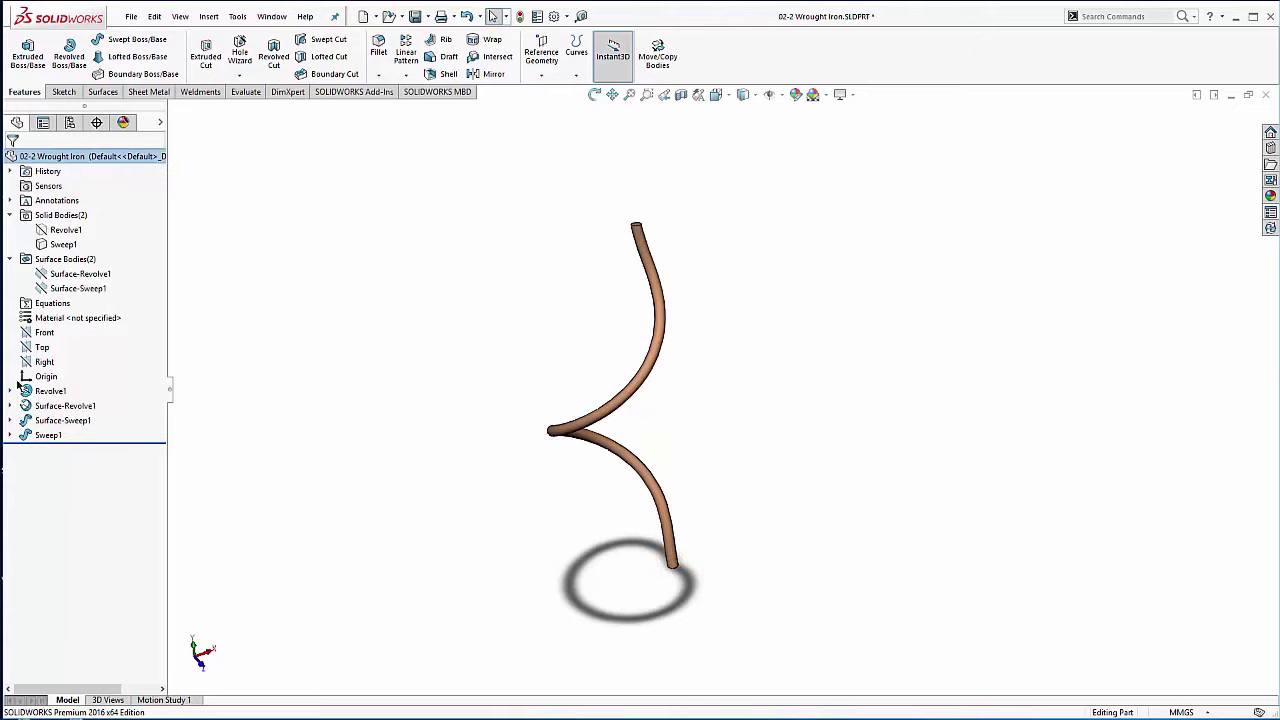
pyautogui.click(60, 230)
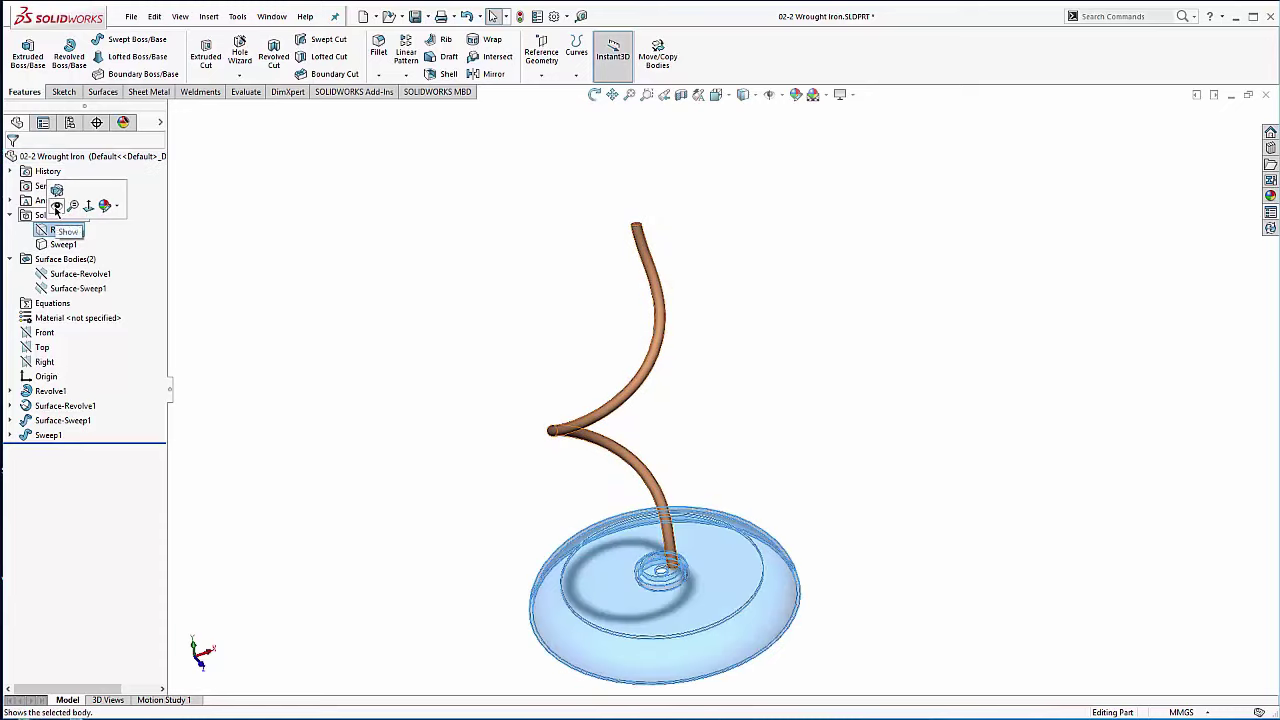
pyautogui.click(56, 207)
pyautogui.click(244, 280)
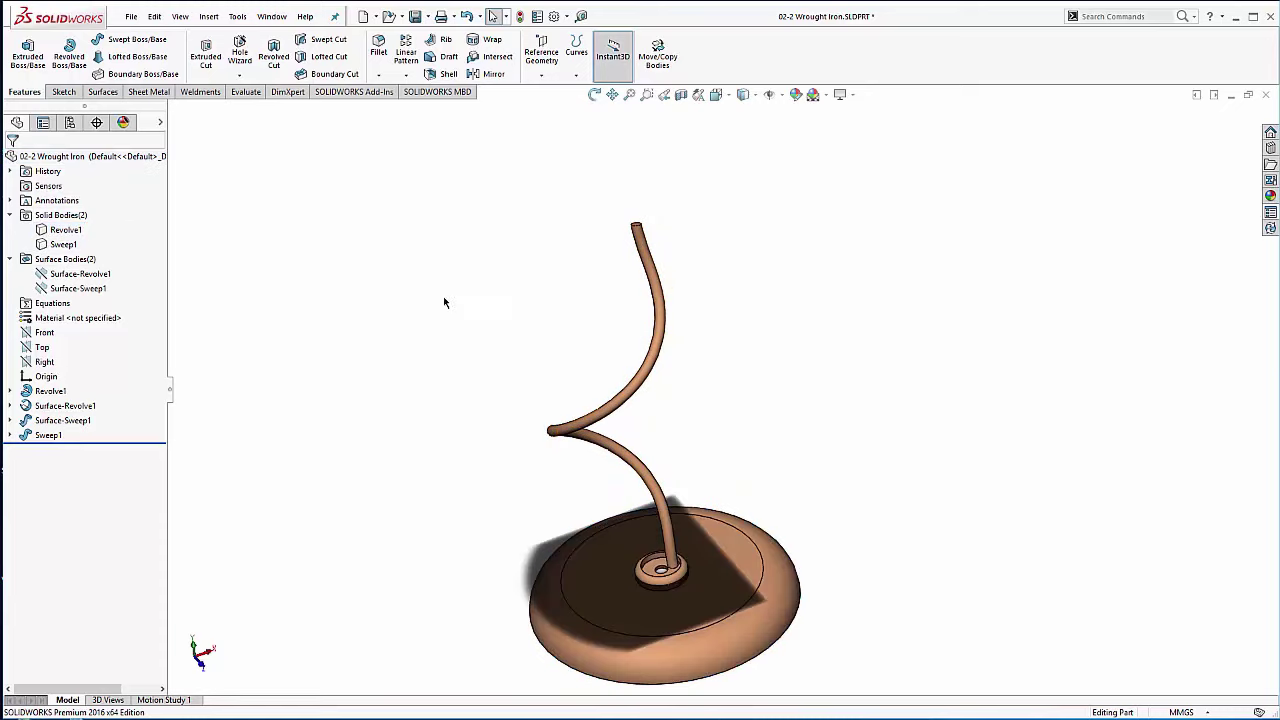
# Step: Display temporary axes and start a circular pattern of the swept rod body about the base's central axis
pyautogui.click(779, 94)
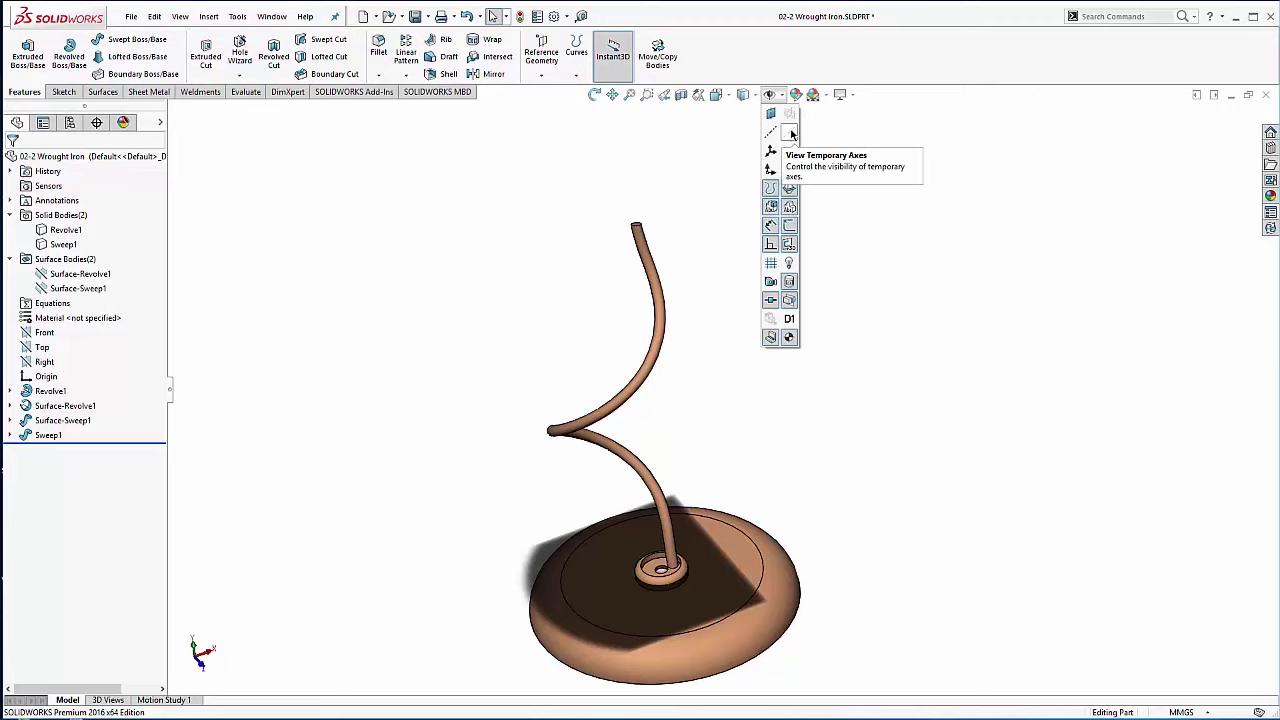
pyautogui.click(681, 379)
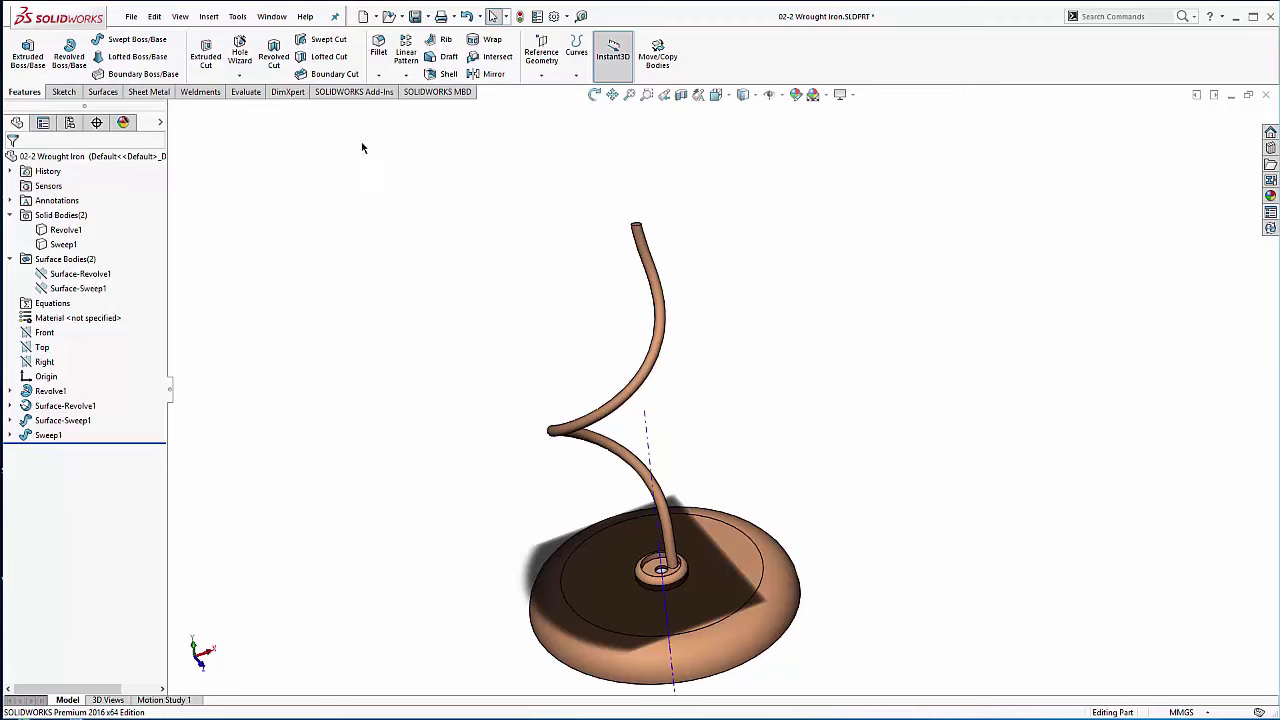
pyautogui.click(406, 75)
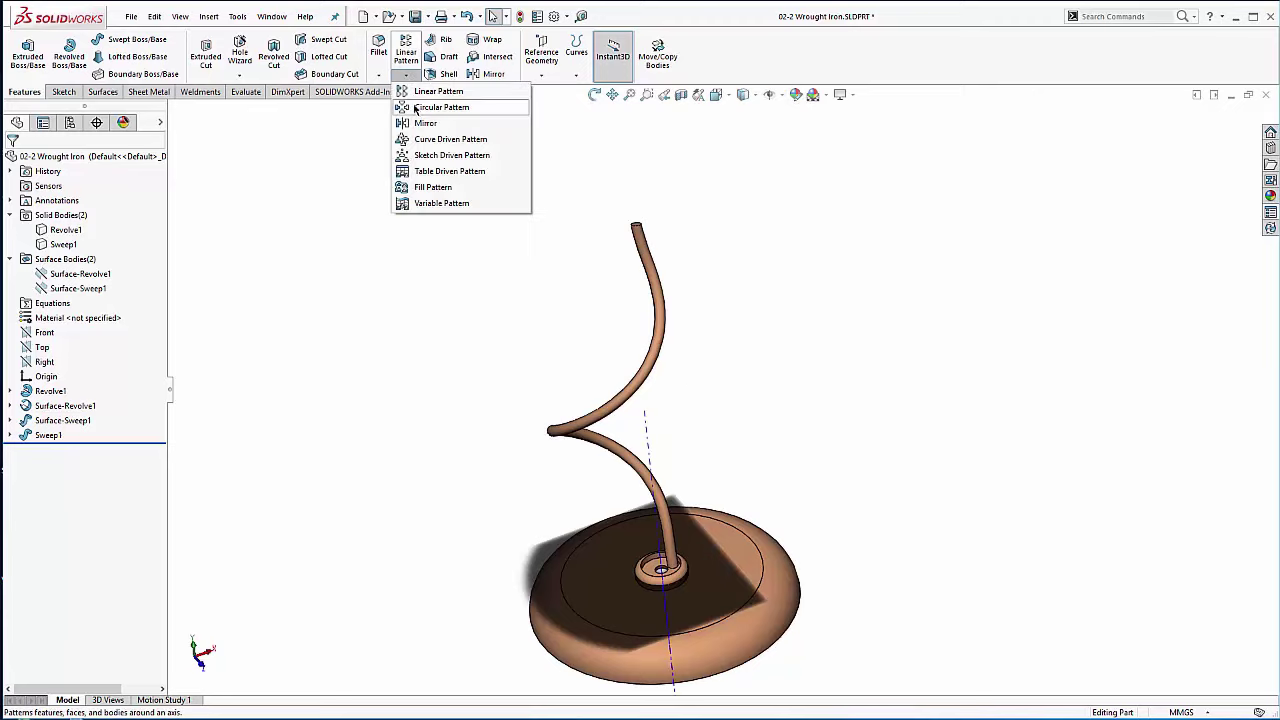
pyautogui.click(440, 107)
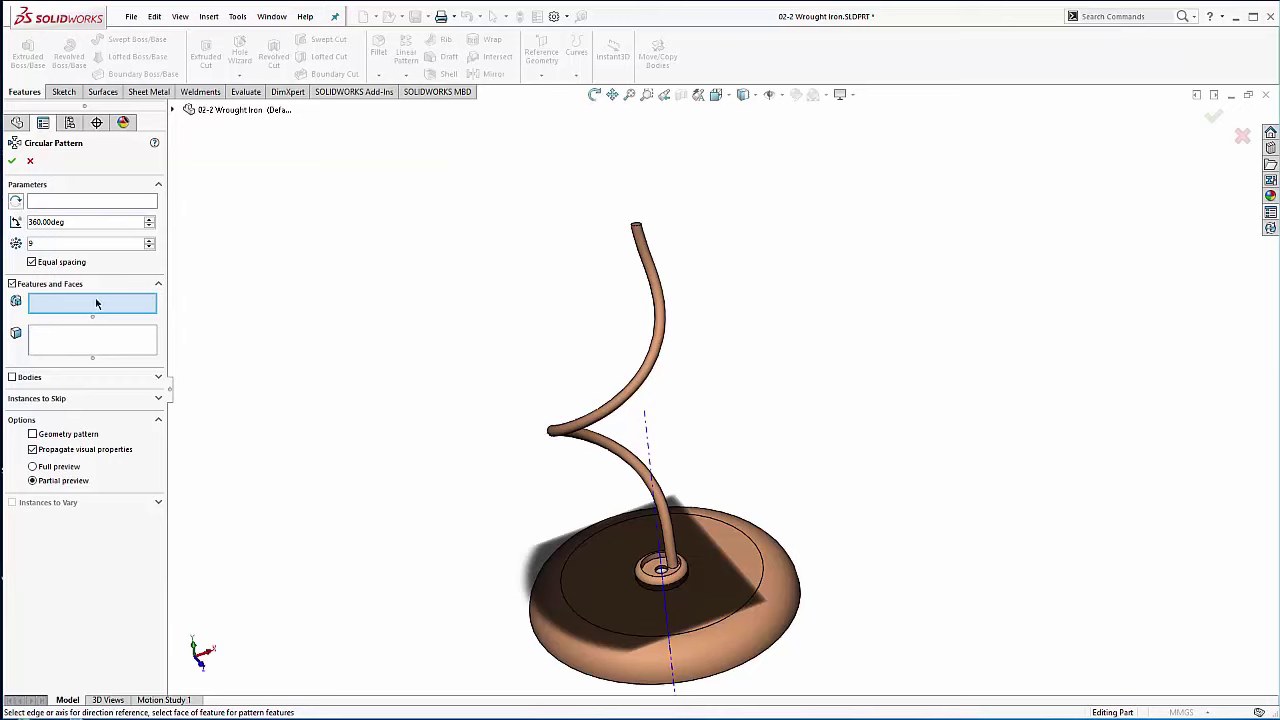
pyautogui.click(12, 377)
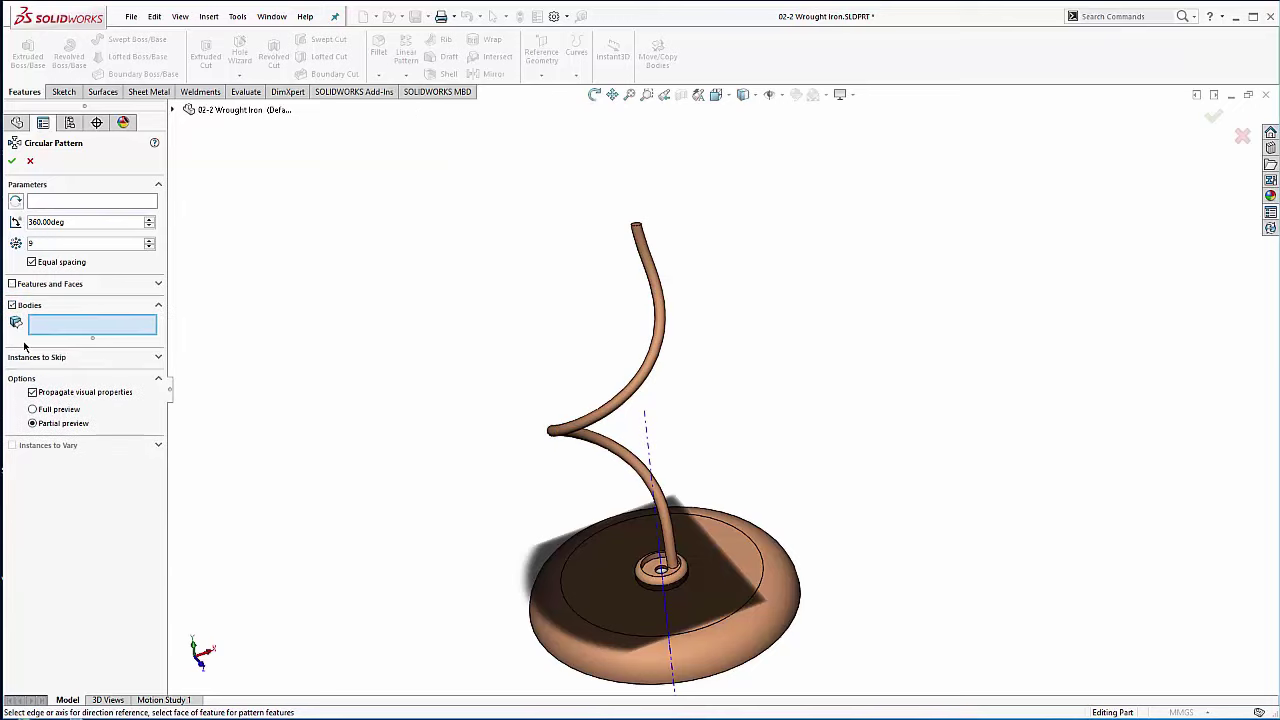
pyautogui.click(668, 324)
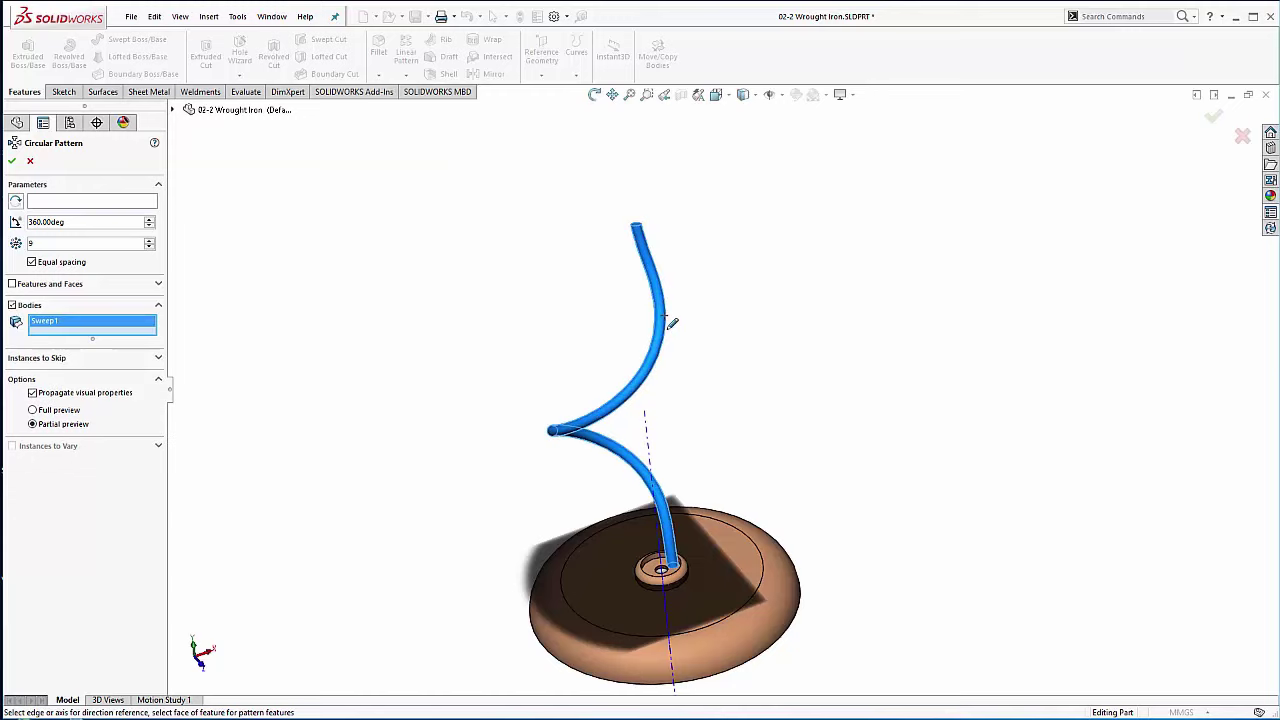
pyautogui.click(62, 202)
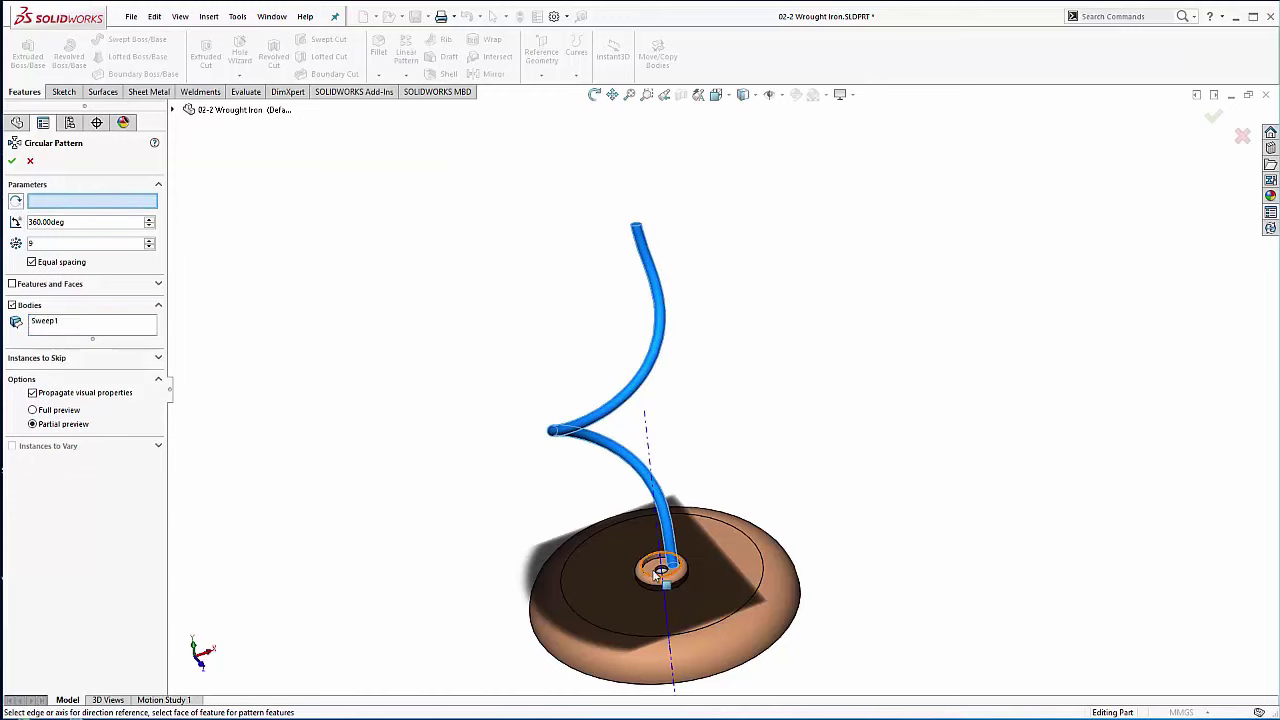
pyautogui.scroll(-2, 661, 573)
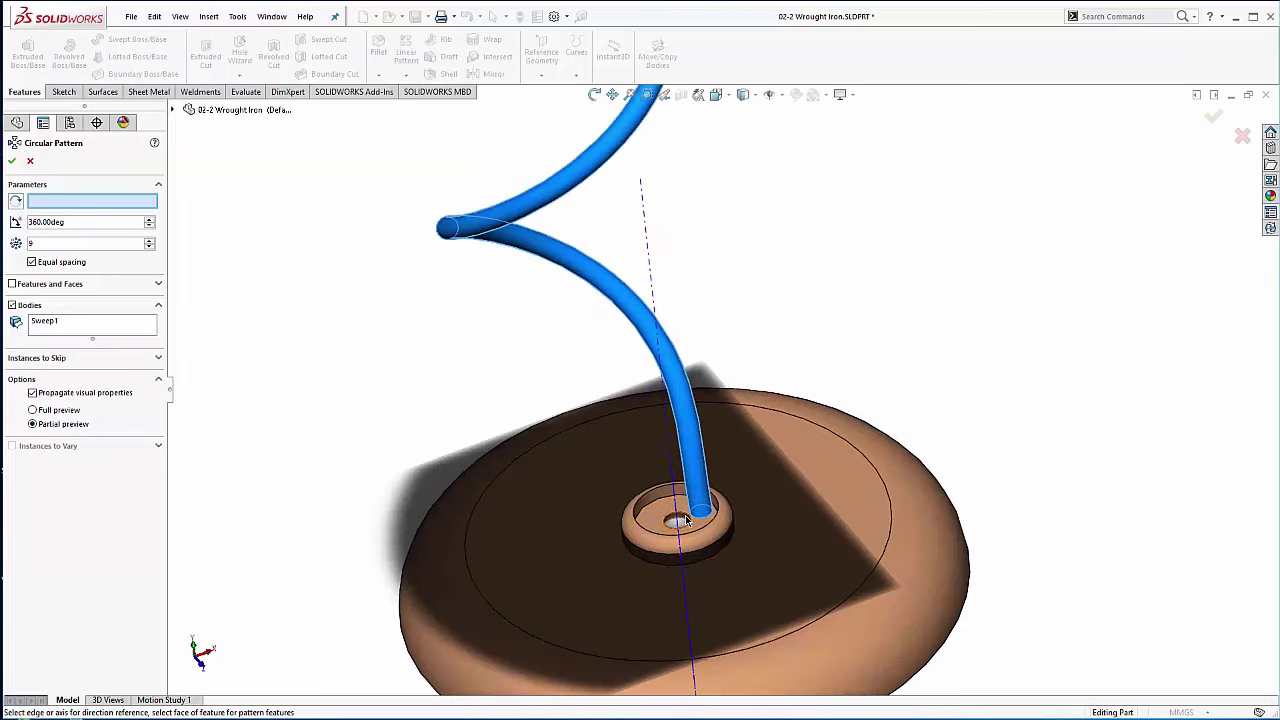
pyautogui.click(678, 523)
# Step: Set the circular pattern to 6 instances and create it
pyautogui.scroll(5, 596, 446)
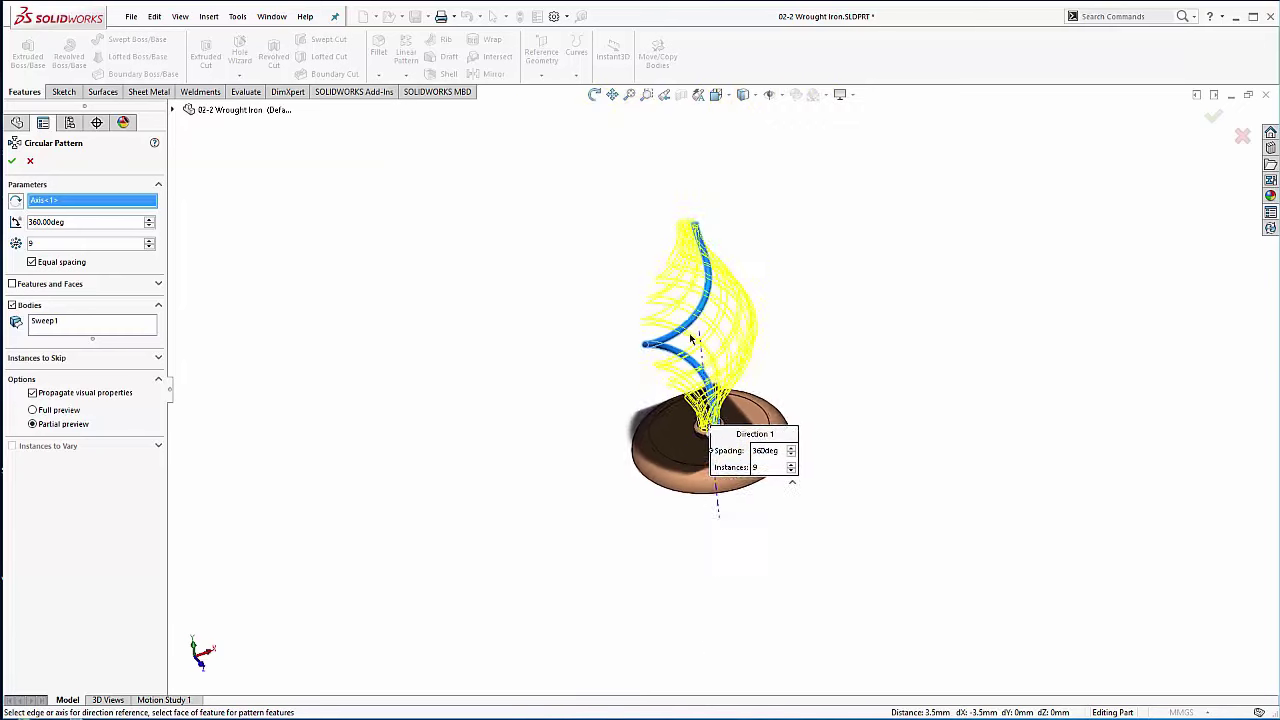
pyautogui.scroll(-5, 687, 250)
pyautogui.moveTo(637, 289); pyautogui.dragTo(621, 394, button='middle')
pyautogui.click(149, 248)
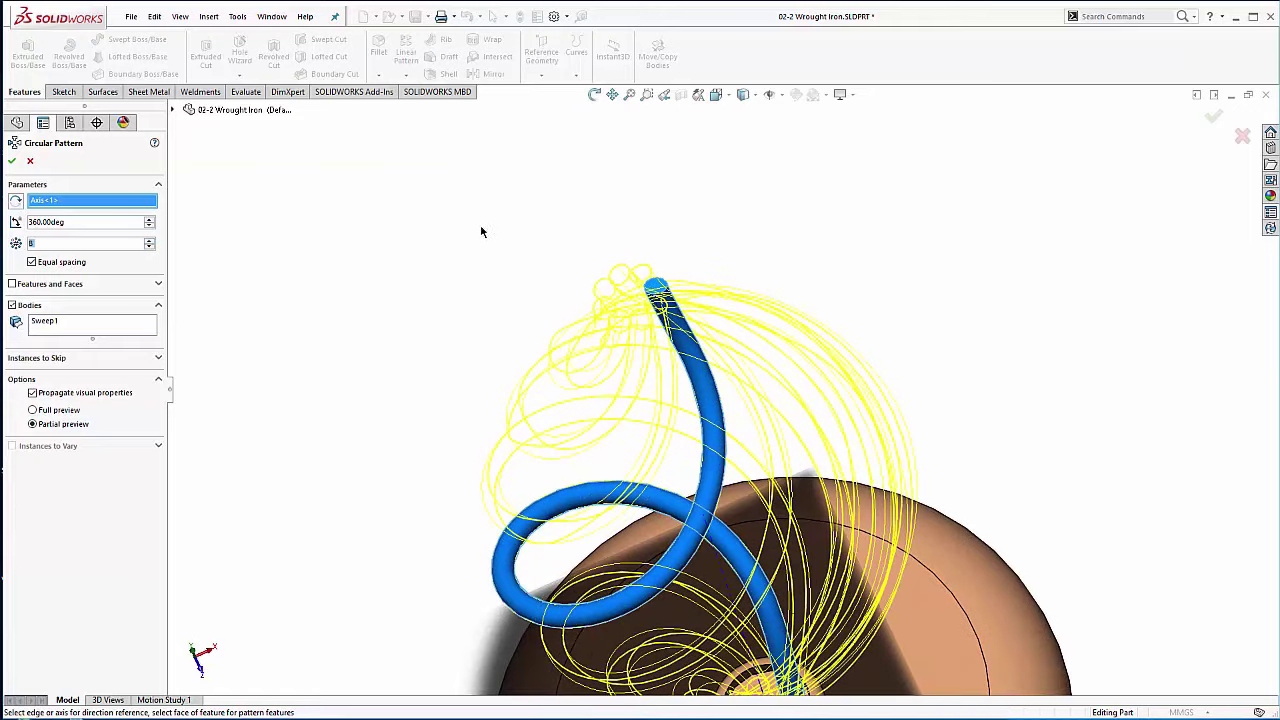
pyautogui.moveTo(480, 231); pyautogui.dragTo(488, 276, button='middle')
pyautogui.scroll(-4, 693, 330)
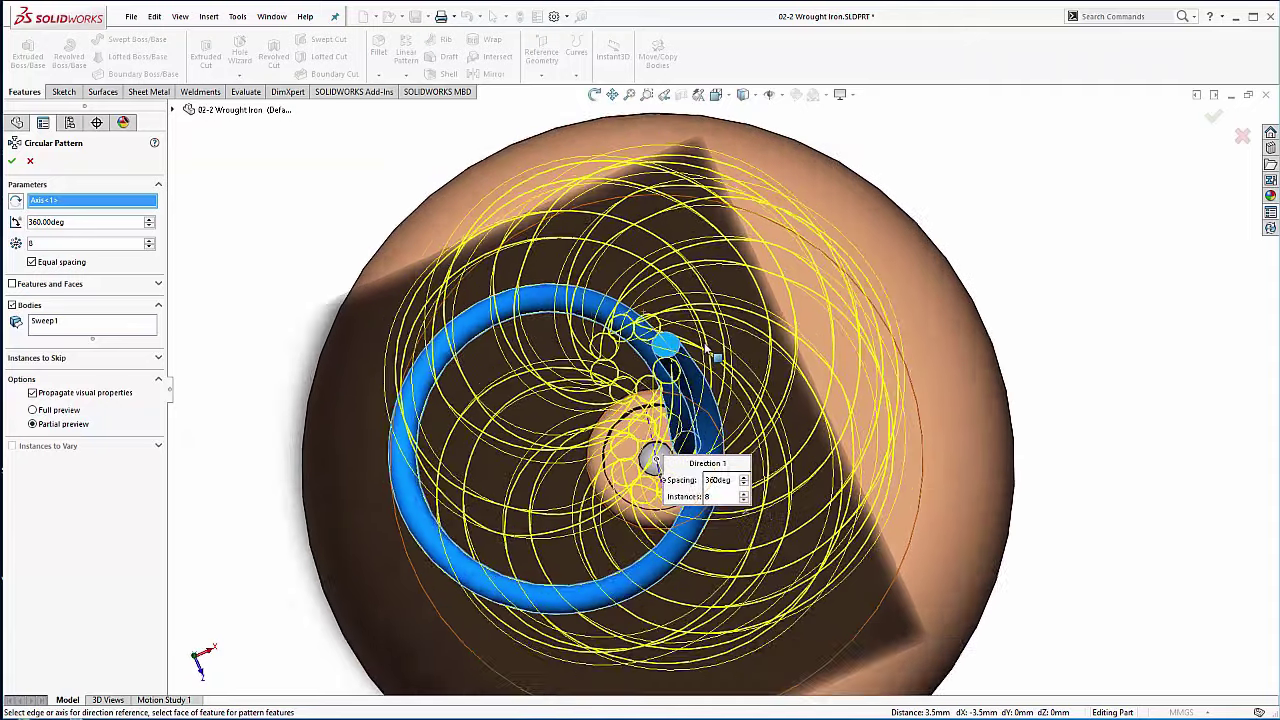
pyautogui.click(149, 248)
pyautogui.click(149, 248)
pyautogui.press('f')
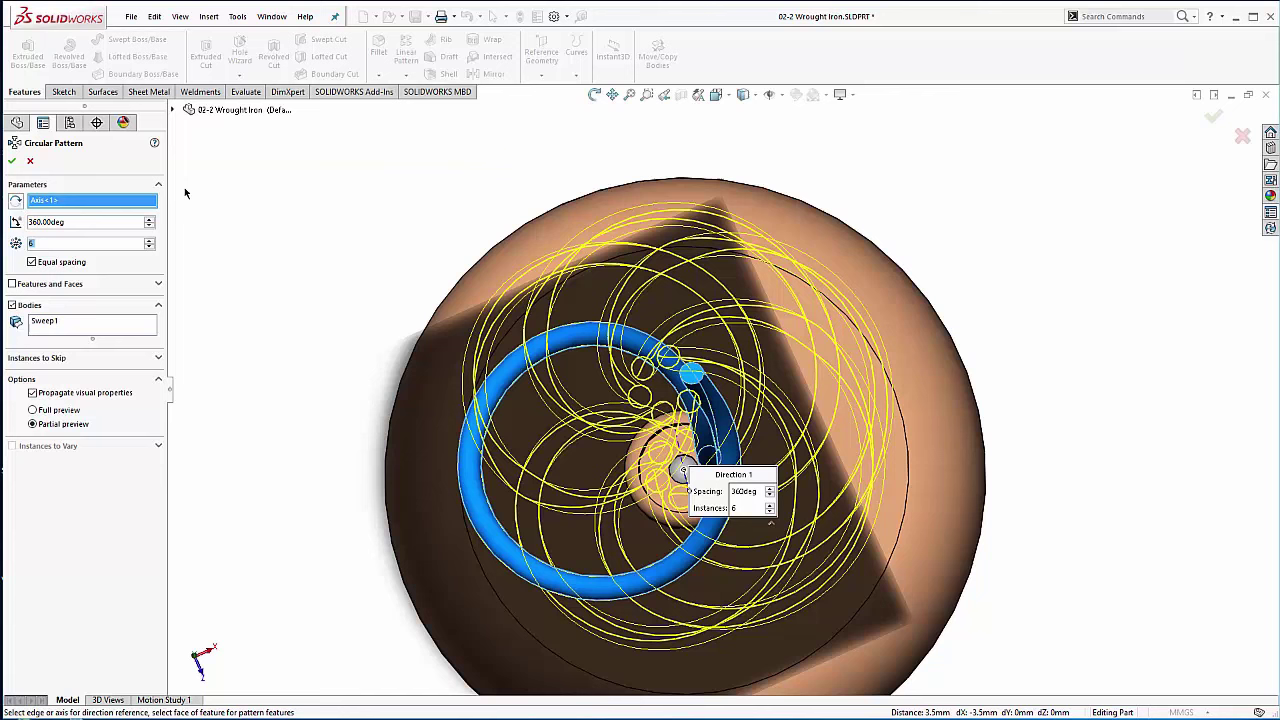
pyautogui.click(20, 163)
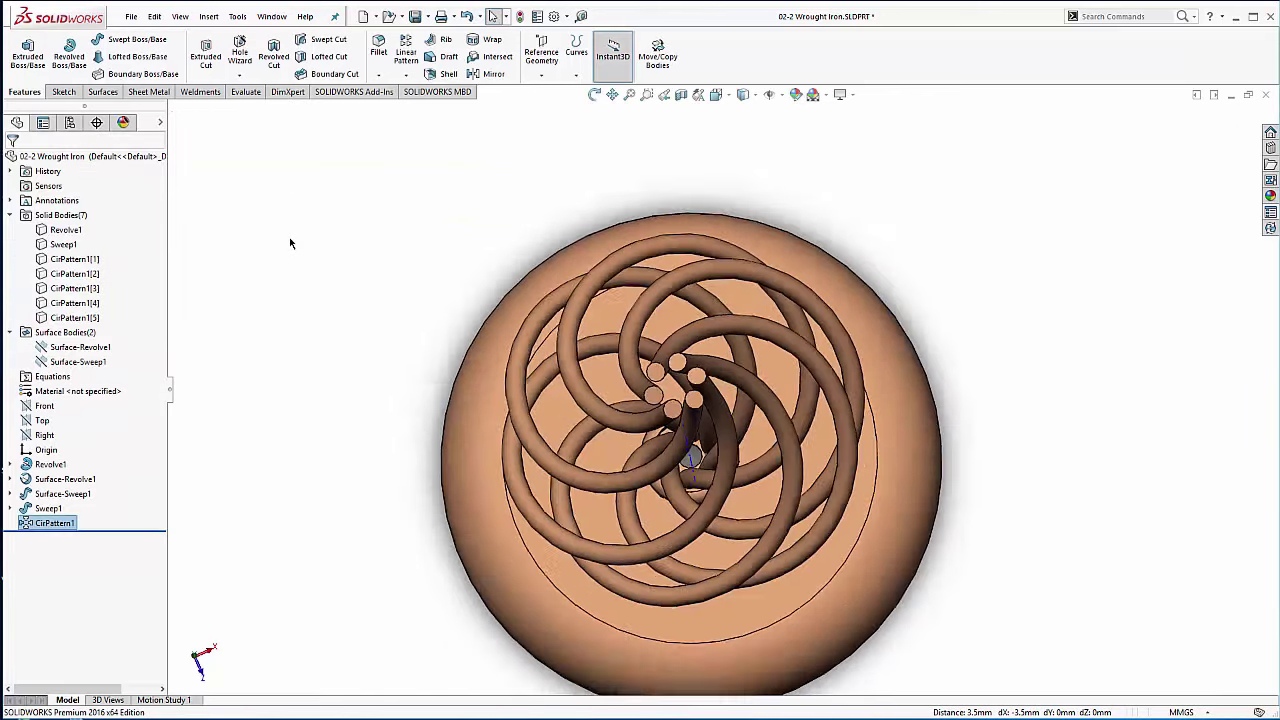
# Step: Hide the temporary axes and bring the whole wrought iron part into a front view
pyautogui.moveTo(371, 328); pyautogui.dragTo(553, 237, button='middle')
pyautogui.click(770, 94)
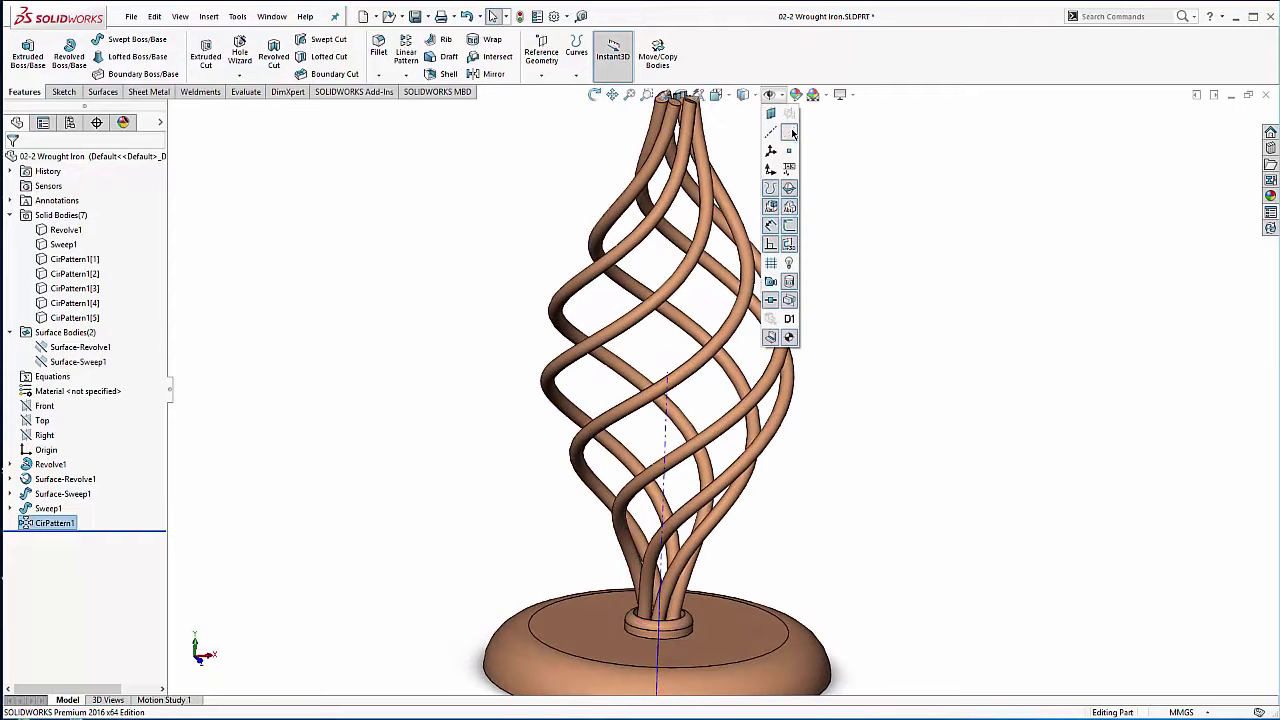
pyautogui.click(897, 388)
pyautogui.scroll(2, 777, 460)
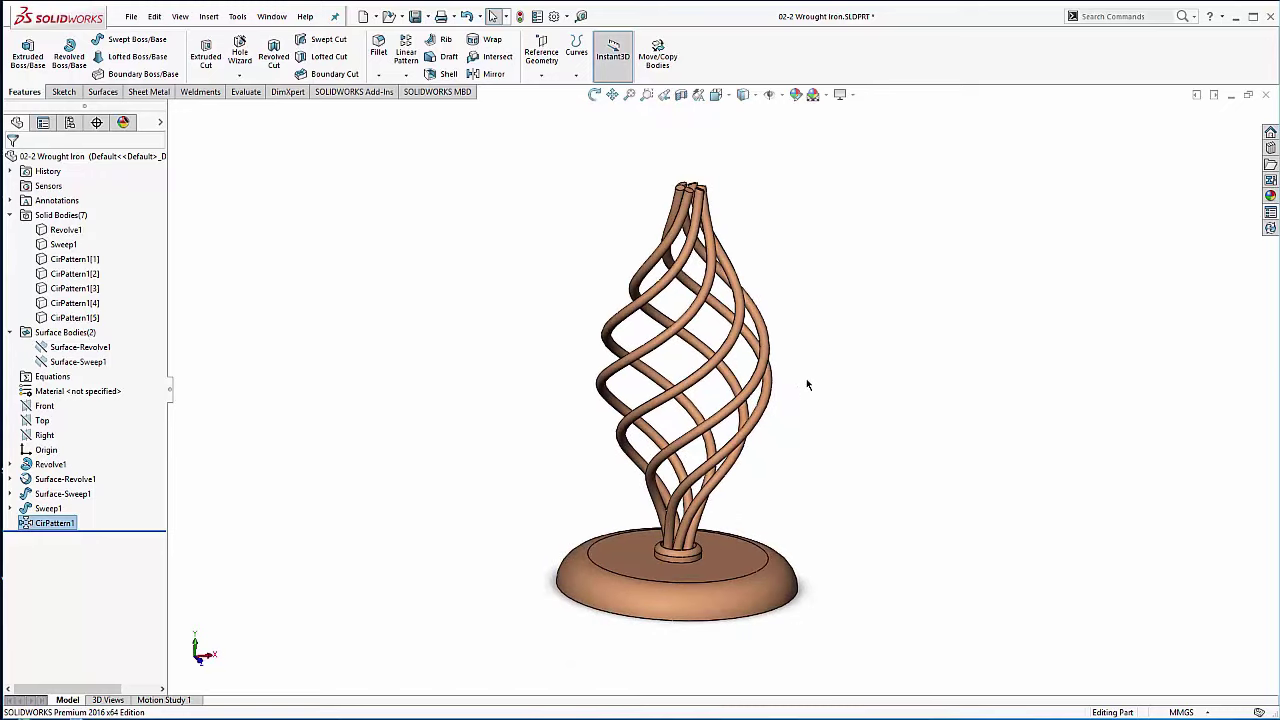
pyautogui.keyDown('ctrl'); pyautogui.moveTo(806, 378); pyautogui.dragTo(768, 335, button='middle'); pyautogui.keyUp('ctrl')
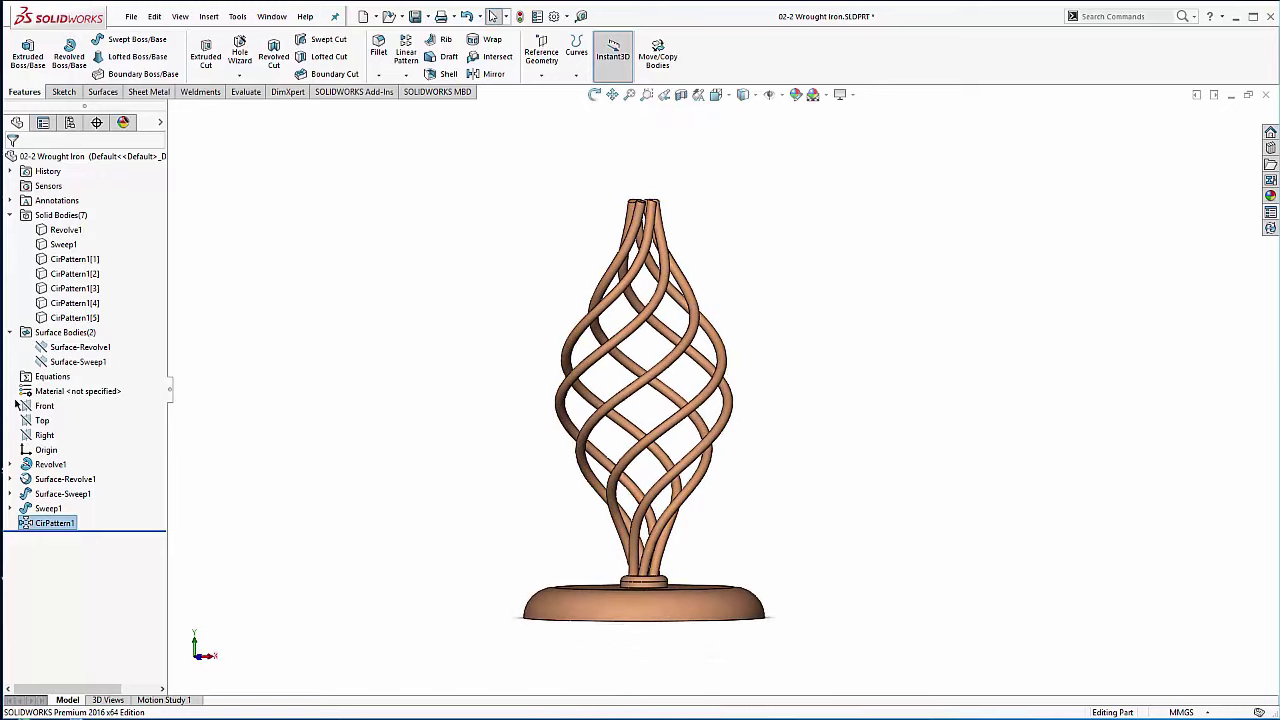
# Step: Display the dimensions of the spline_grid sketch under Surface-Revolve1 and examine the twisted rods from several sides
pyautogui.click(10, 479)
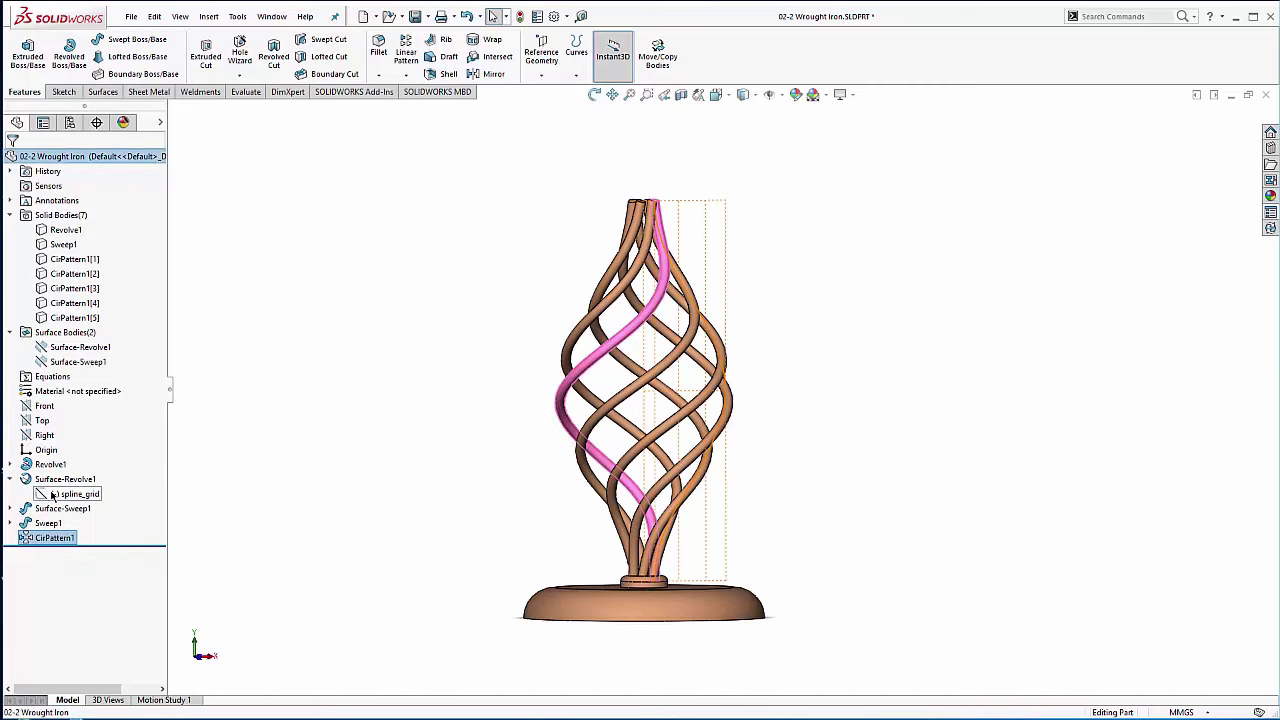
pyautogui.click(55, 494)
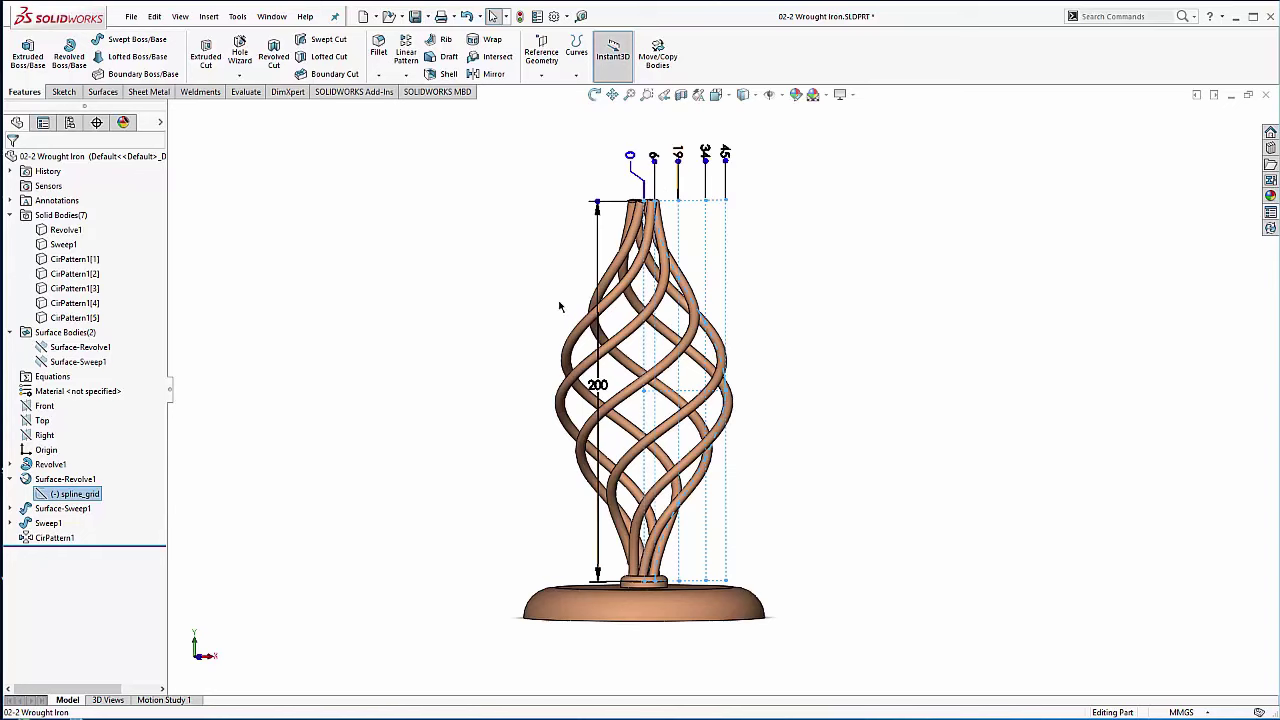
pyautogui.moveTo(427, 306); pyautogui.dragTo(426, 340, button='middle')
pyautogui.scroll(-2, 650, 268)
pyautogui.click(458, 274)
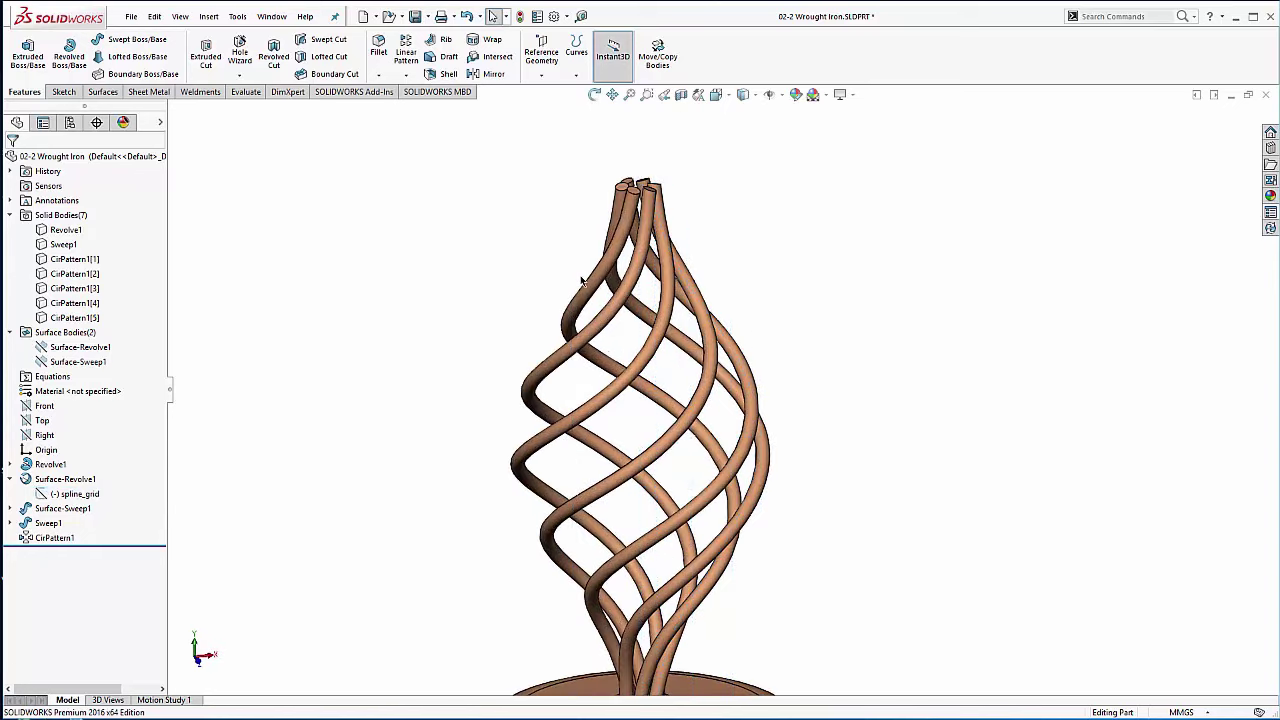
pyautogui.scroll(1, 494, 275)
pyautogui.moveTo(500, 298)
pyautogui.keyDown('ctrl'); pyautogui.mouseDown(button='middle')
pyautogui.moveTo(466, 212)
pyautogui.moveTo(458, 237)
pyautogui.mouseUp(button='middle'); pyautogui.keyUp('ctrl')
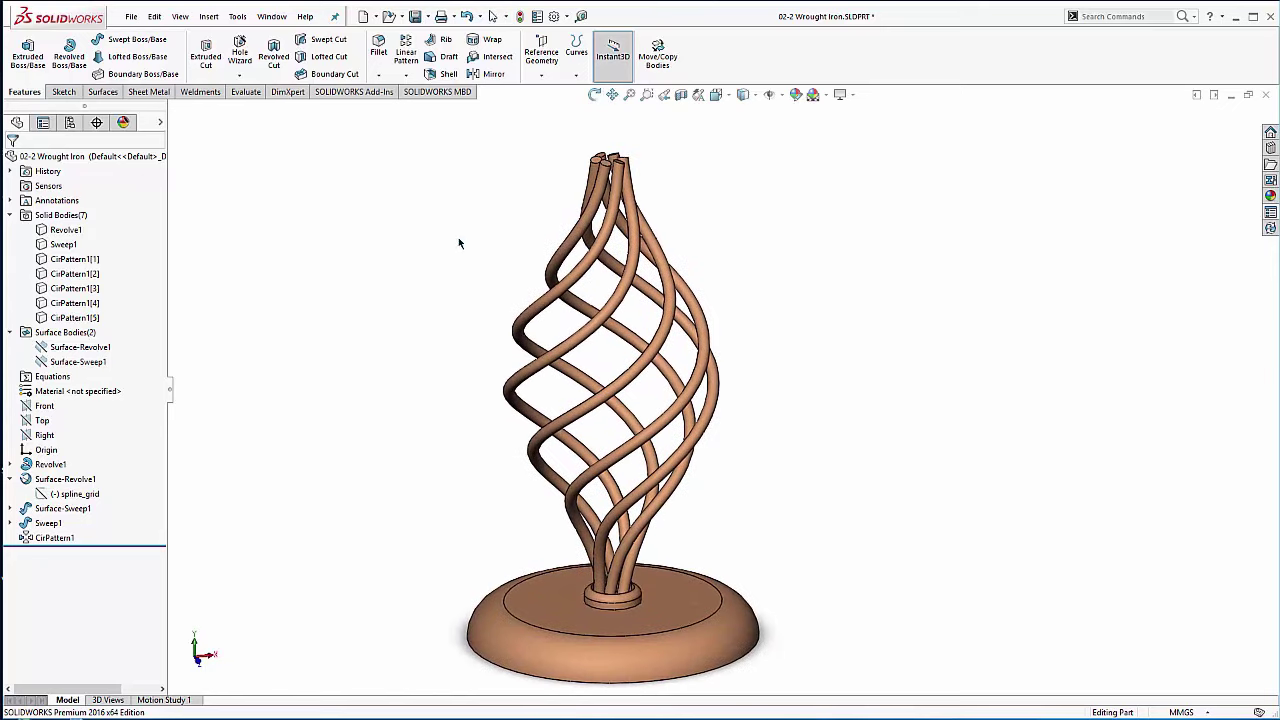
# Step: Close the wrought iron part and bring the 03-2 baseframe part into close view
pyautogui.click(1268, 96)
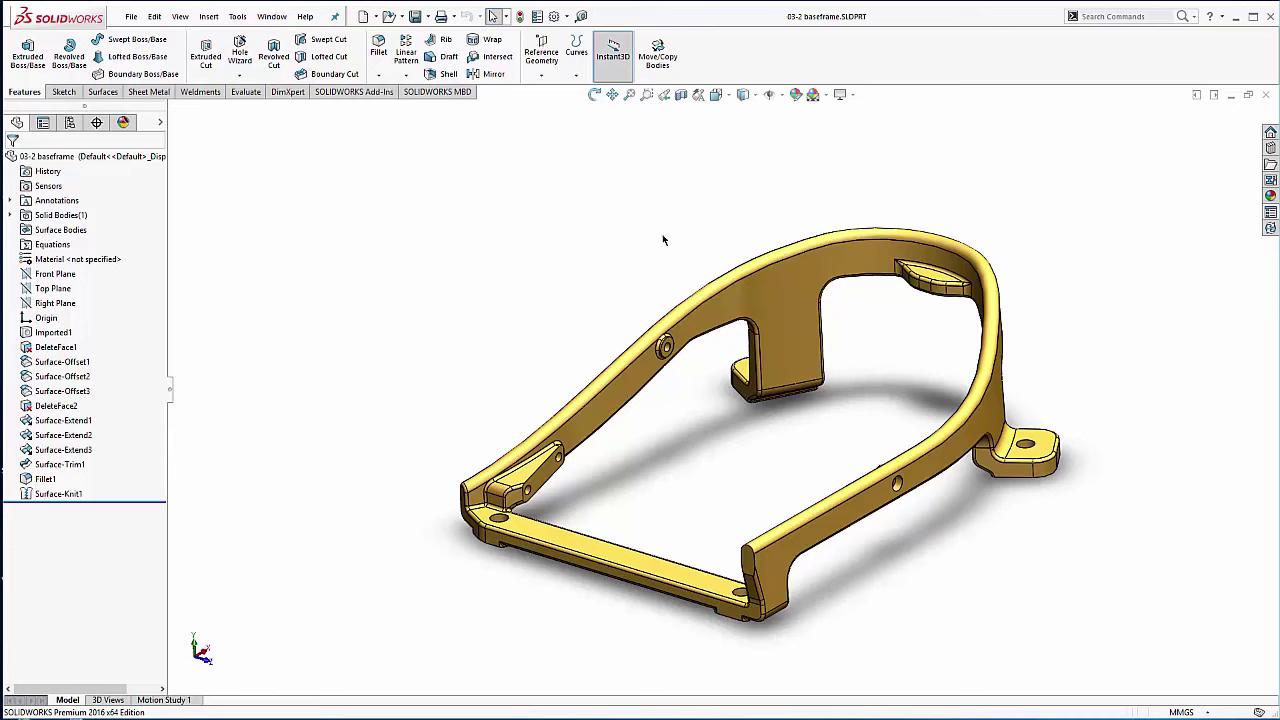
pyautogui.keyDown('ctrl'); pyautogui.moveTo(631, 255); pyautogui.dragTo(577, 223, button='middle'); pyautogui.keyUp('ctrl')
pyautogui.scroll(-1, 624, 288)
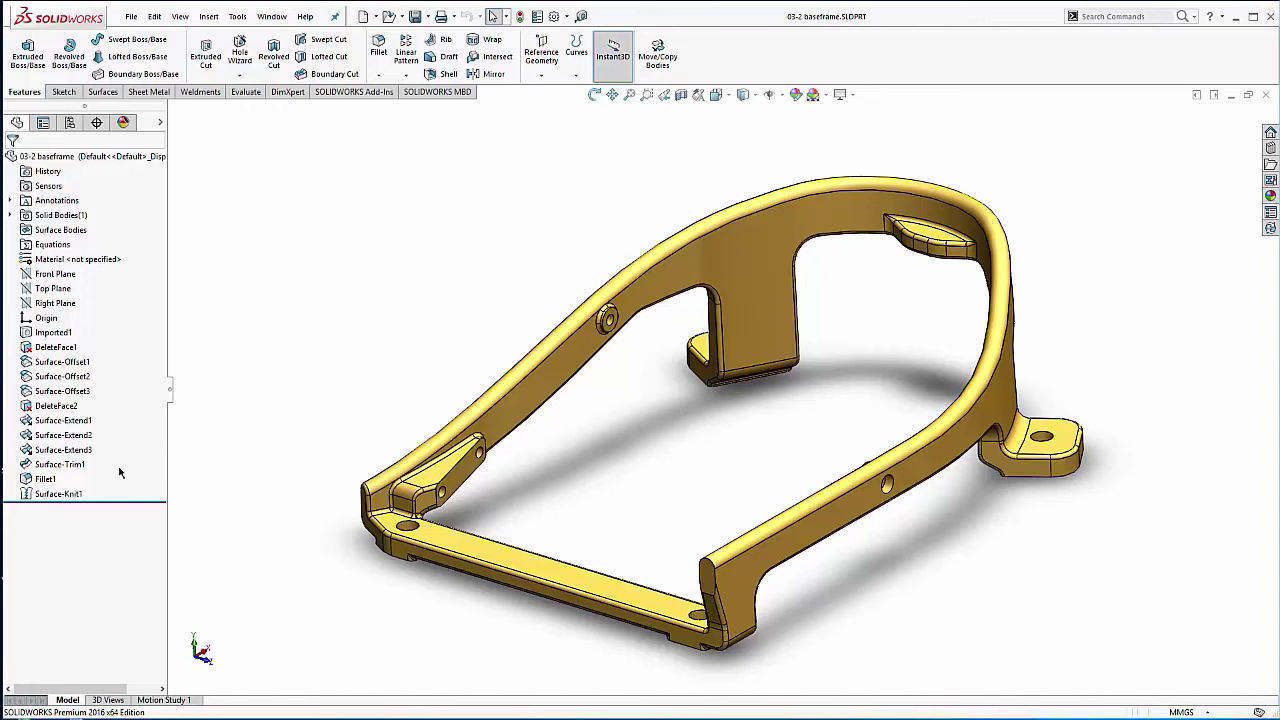
# Step: Highlight the Imported1 feature of the baseframe and examine the frame corner beside the two-hole bracket
pyautogui.click(43, 338)
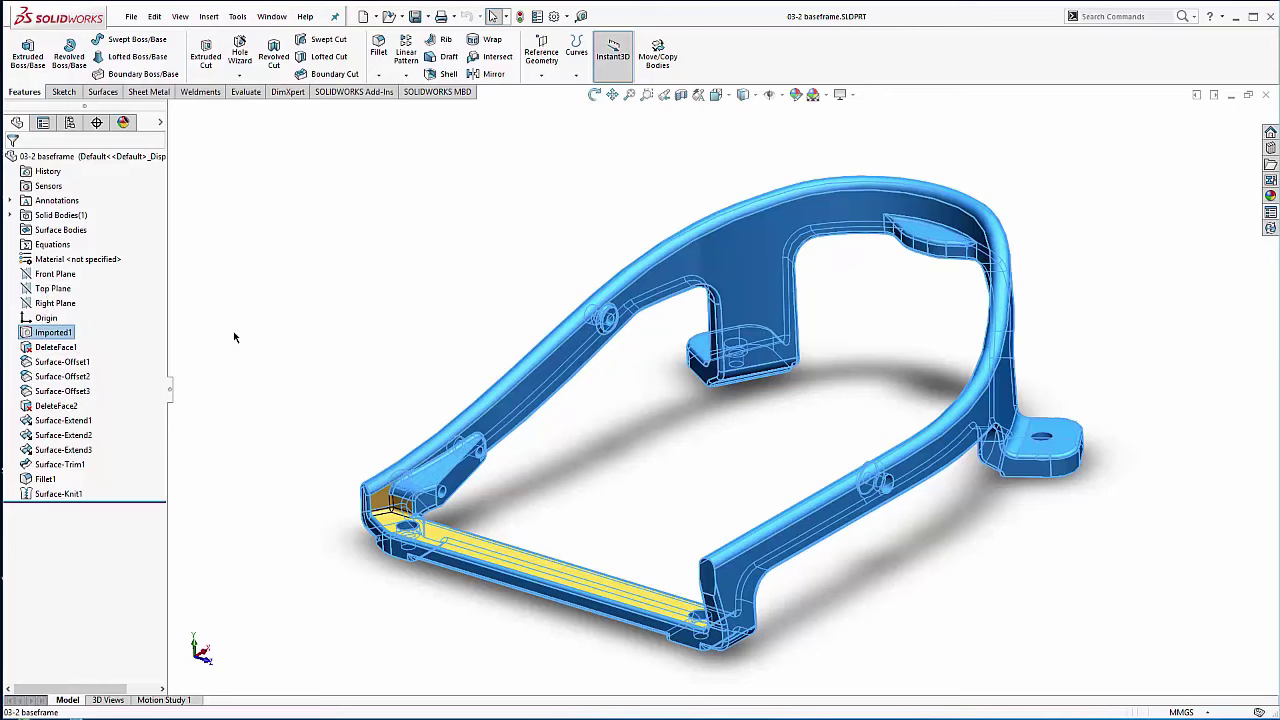
pyautogui.click(254, 398)
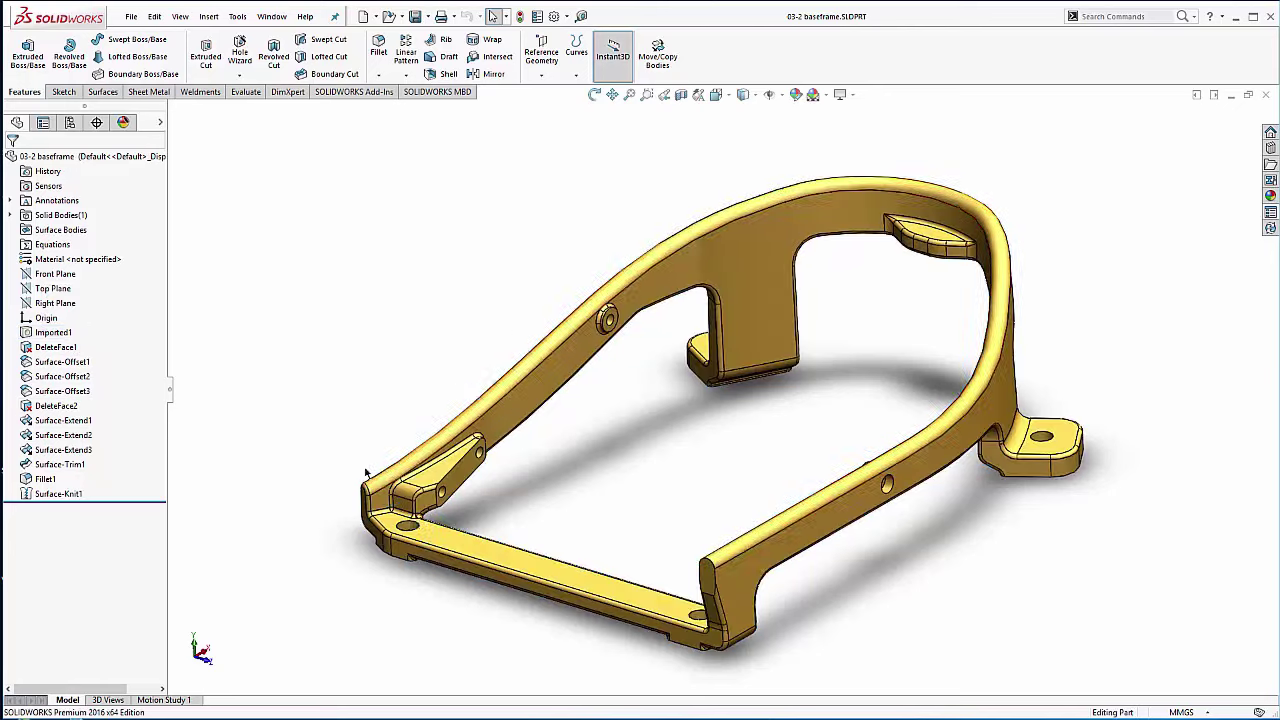
pyautogui.scroll(-4, 404, 486)
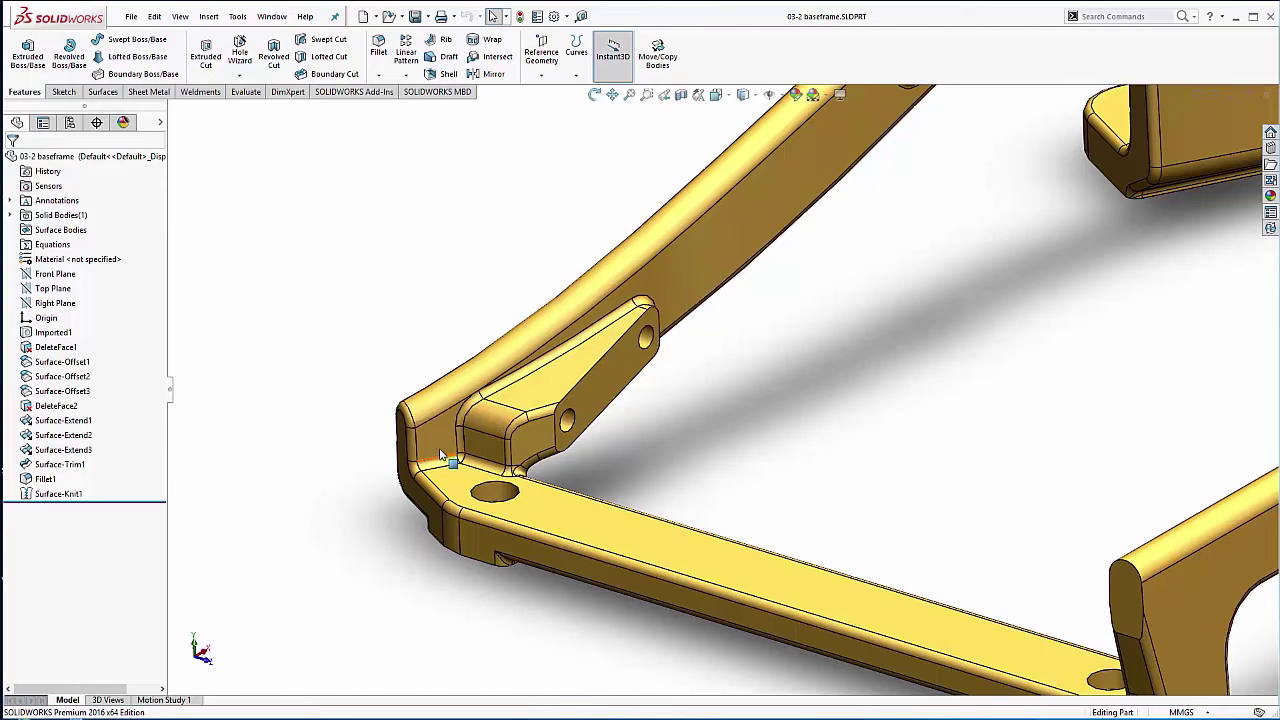
# Step: Examine the round boss and its hole on the inner side of the curved rail up close
pyautogui.scroll(5, 557, 337)
pyautogui.scroll(-8, 612, 350)
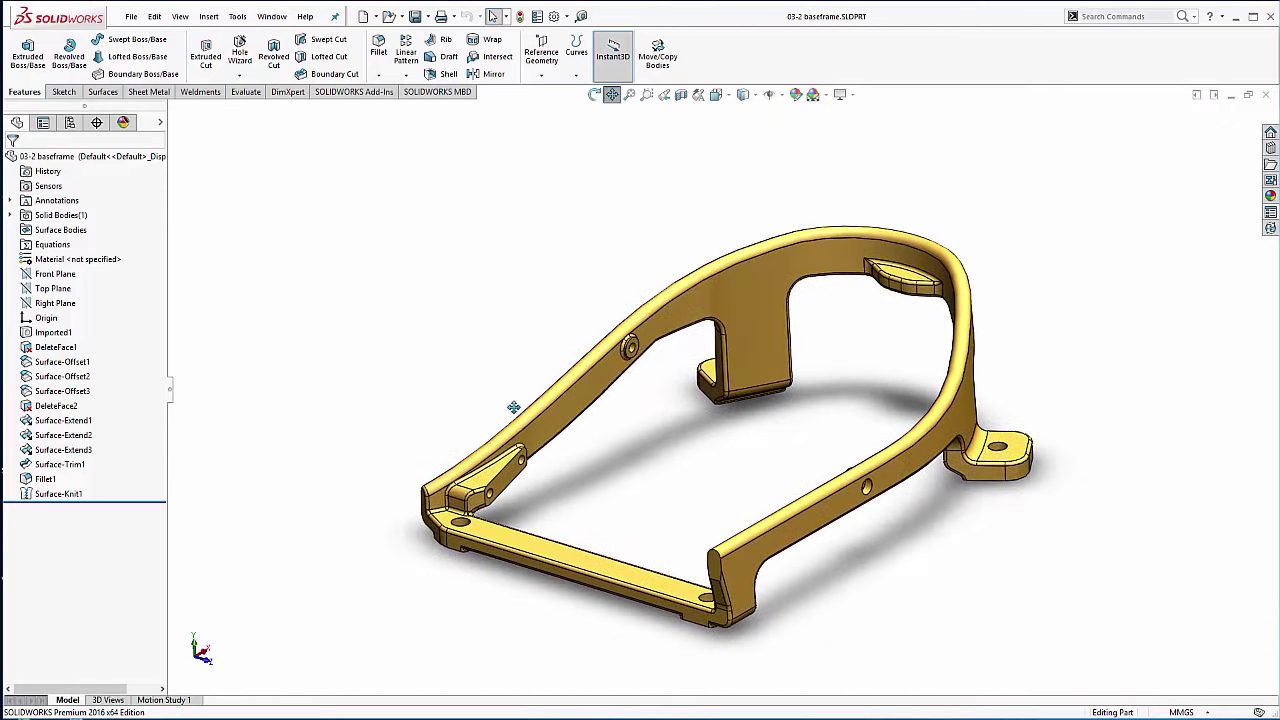
pyautogui.click(619, 347)
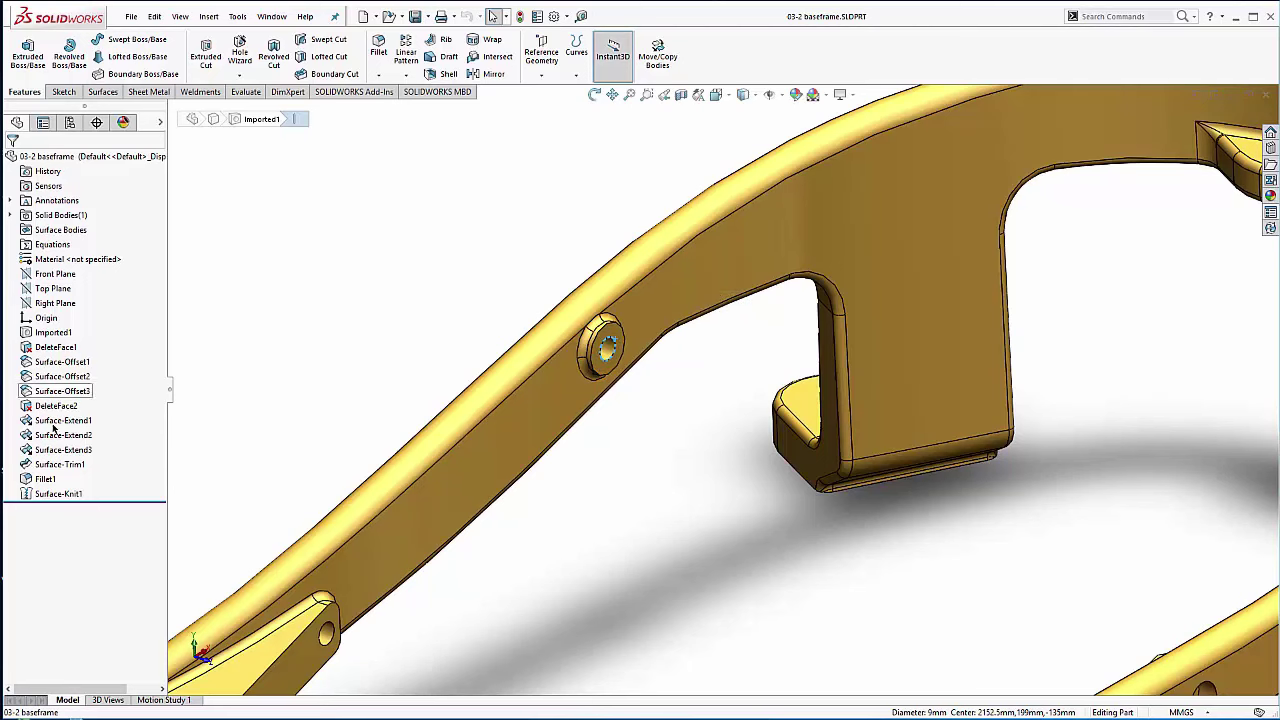
pyautogui.moveTo(568, 286); pyautogui.dragTo(608, 358, button='middle')
pyautogui.scroll(-3, 608, 358)
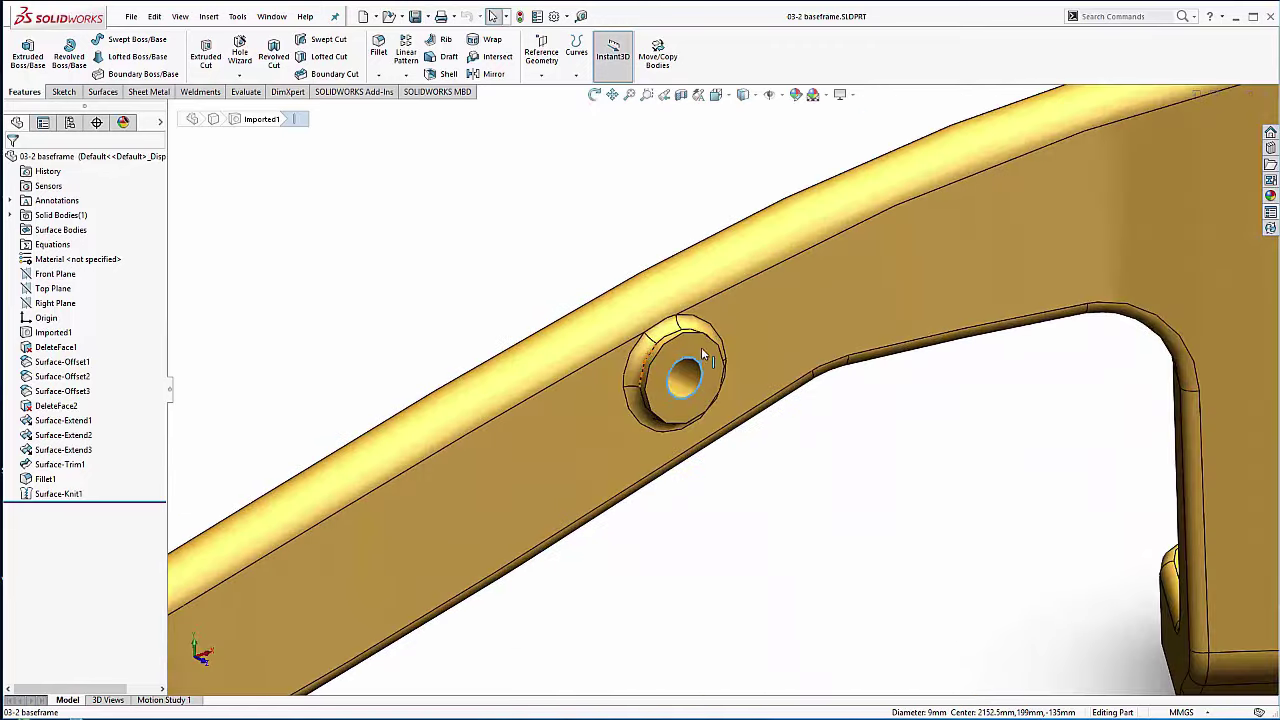
pyautogui.scroll(-3, 665, 375)
pyautogui.click(636, 418)
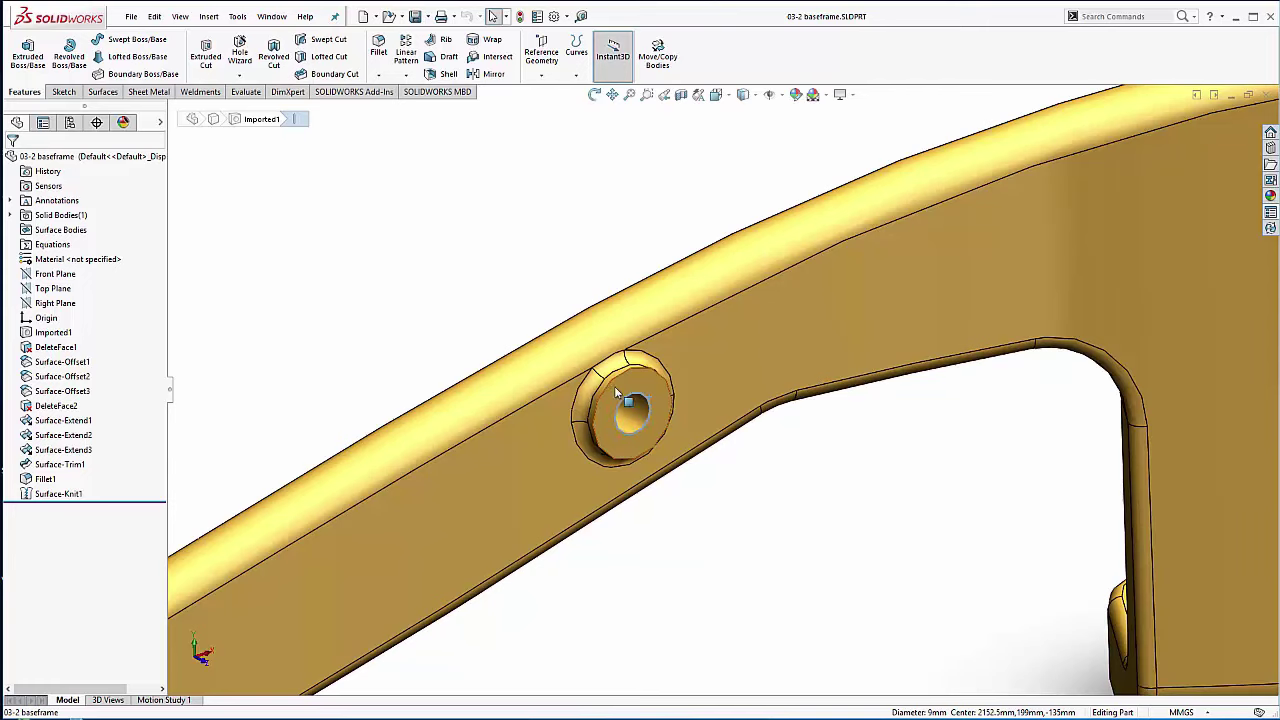
# Step: Start Delete Face and select the round boss's end face, its outer wall and the surrounding fillet faces
pyautogui.click(101, 92)
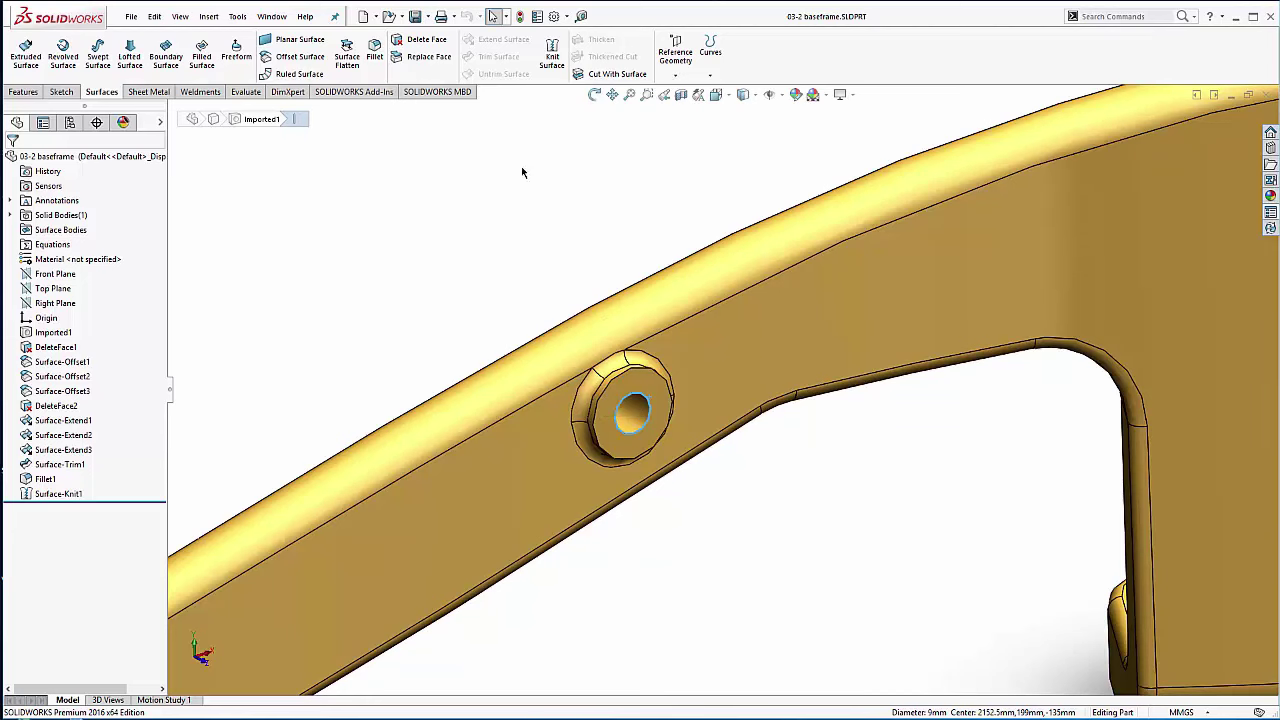
pyautogui.click(416, 44)
pyautogui.scroll(-3, 645, 447)
pyautogui.click(649, 372)
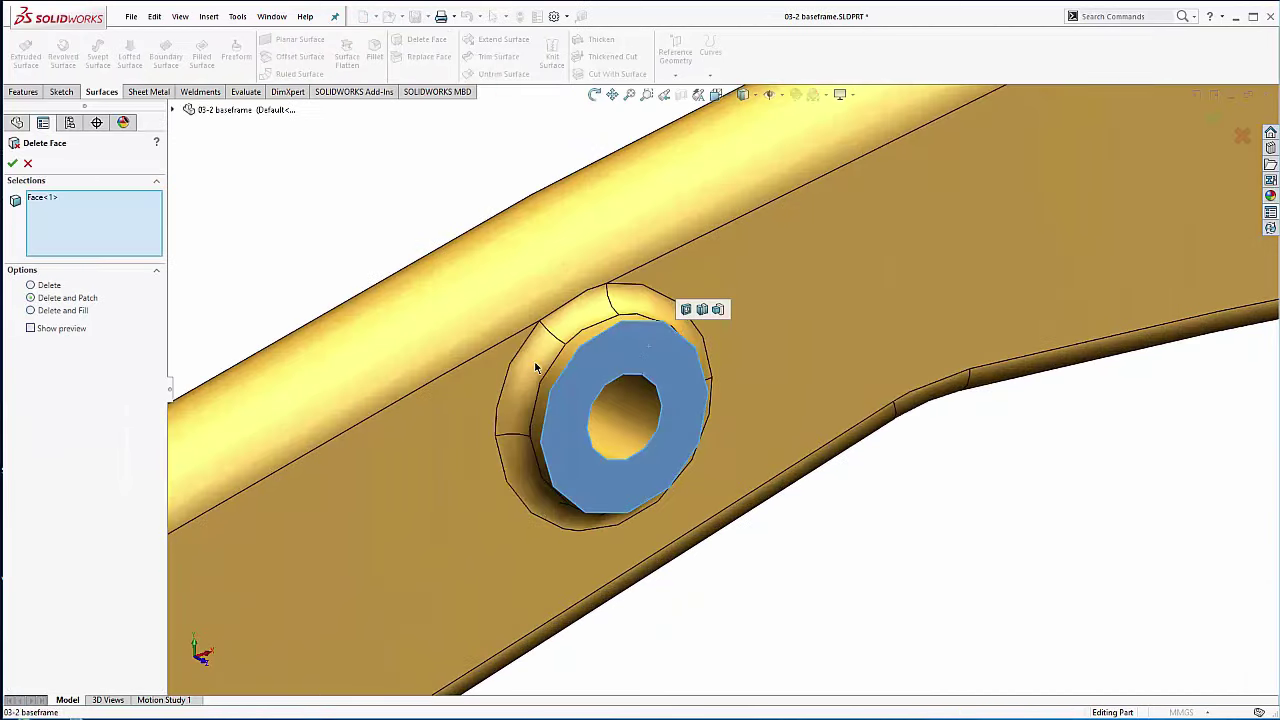
pyautogui.click(540, 364)
pyautogui.click(578, 310)
pyautogui.click(645, 282)
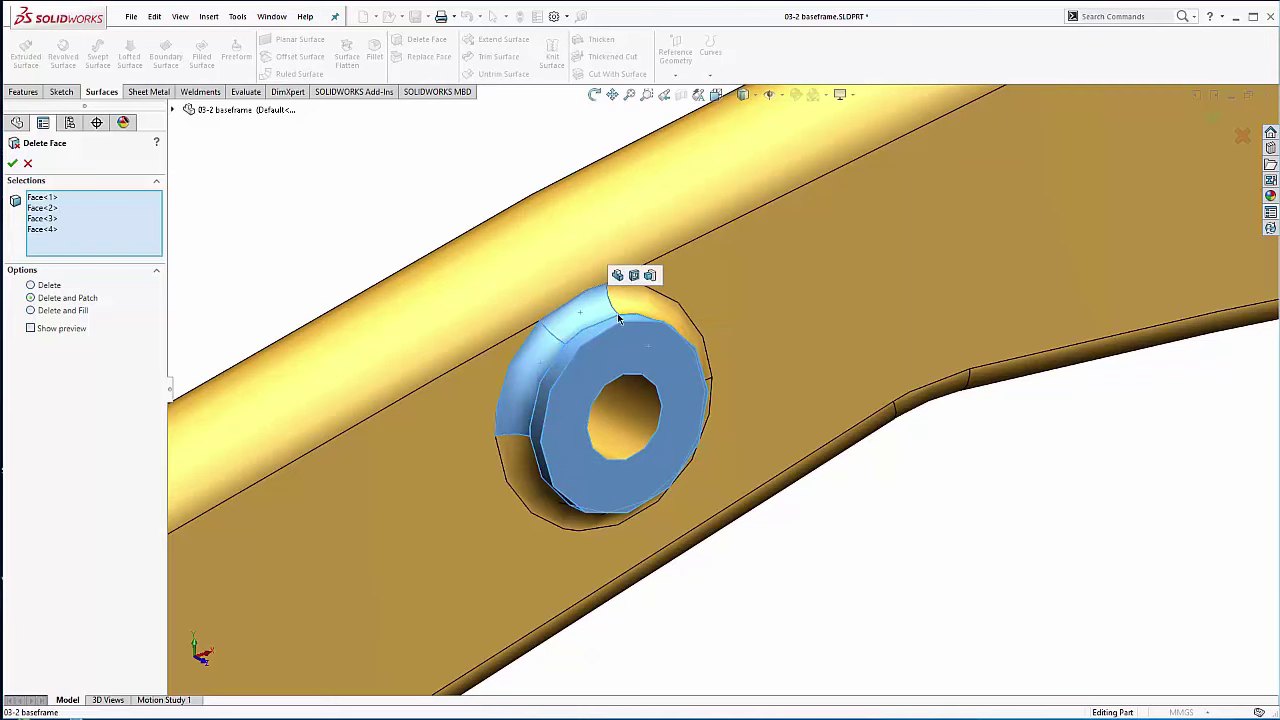
pyautogui.click(672, 302)
pyautogui.moveTo(497, 398); pyautogui.dragTo(579, 462, button='middle')
pyautogui.click(579, 462)
pyautogui.moveTo(684, 486); pyautogui.dragTo(686, 558, button='middle')
pyautogui.scroll(2, 697, 376)
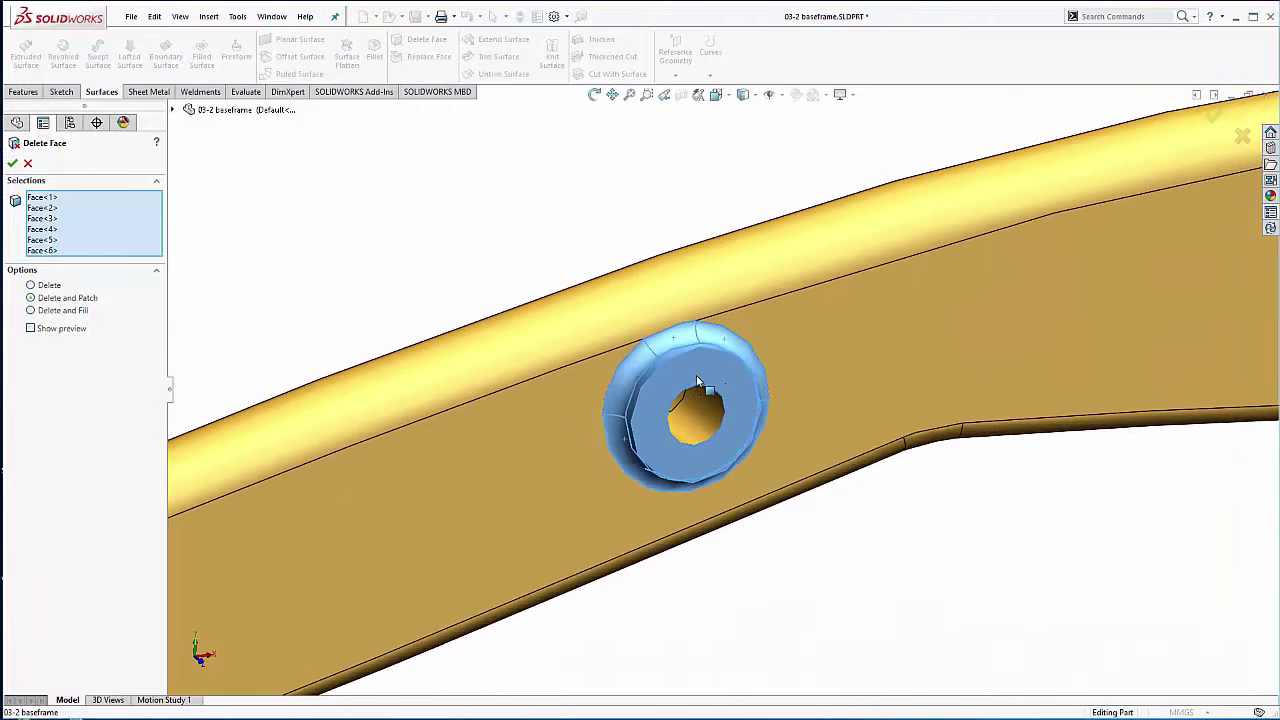
# Step: Add the bore and counterbore faces from the rail's outer side and remove all selected faces with the Delete option
pyautogui.keyDown('ctrl'); pyautogui.moveTo(696, 375); pyautogui.dragTo(810, 471, button='middle'); pyautogui.keyUp('ctrl')
pyautogui.scroll(-2, 619, 444)
pyautogui.click(585, 445)
pyautogui.scroll(-5, 536, 367)
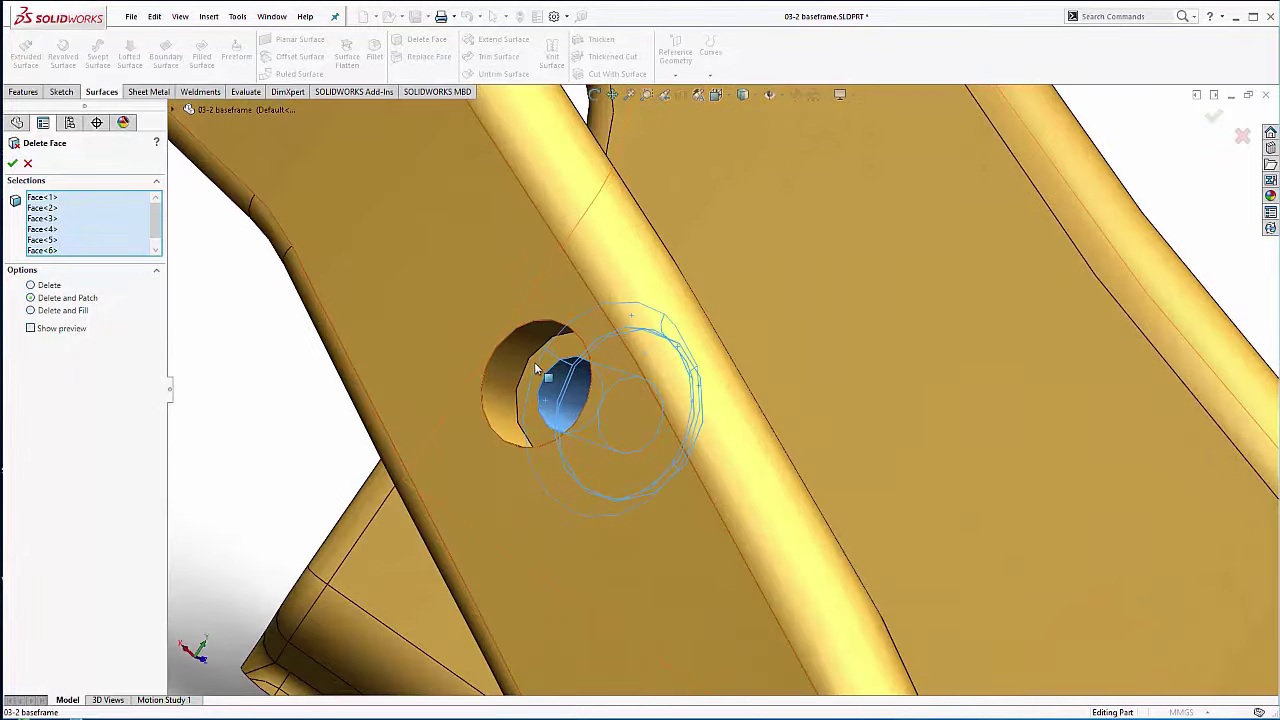
pyautogui.click(547, 371)
pyautogui.click(526, 354)
pyautogui.scroll(4, 526, 354)
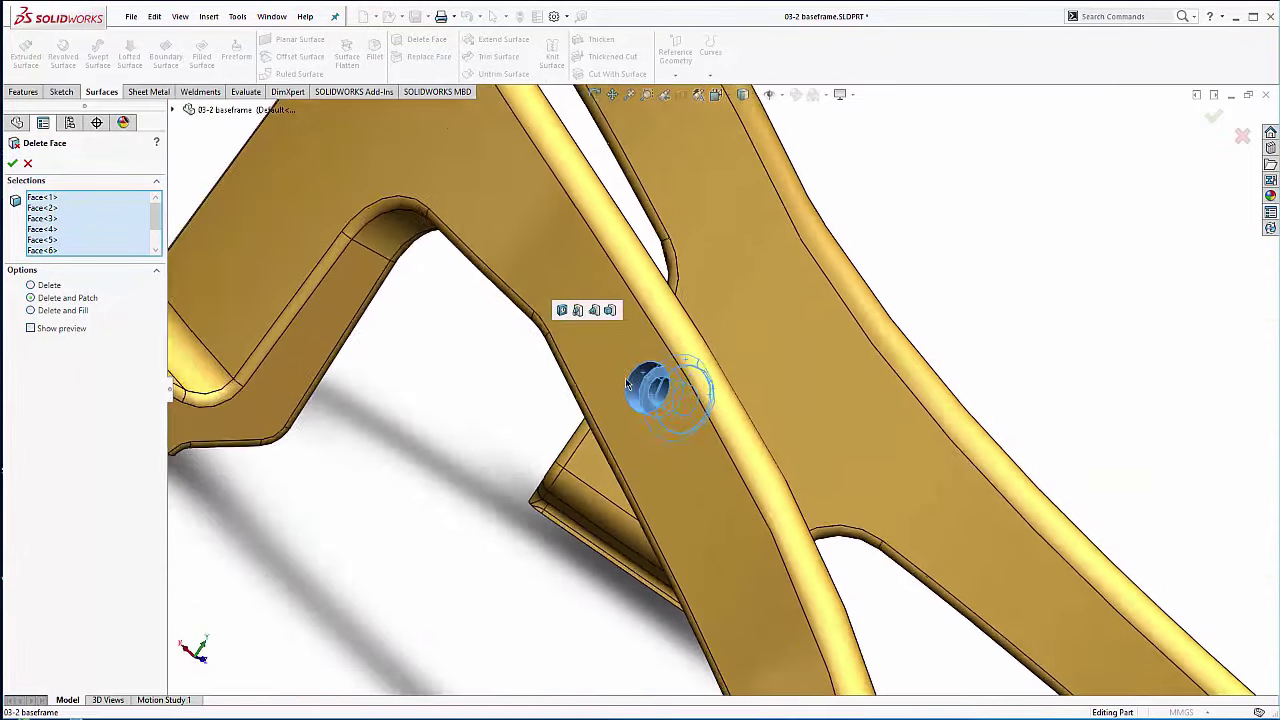
pyautogui.moveTo(526, 354); pyautogui.dragTo(457, 328, button='middle')
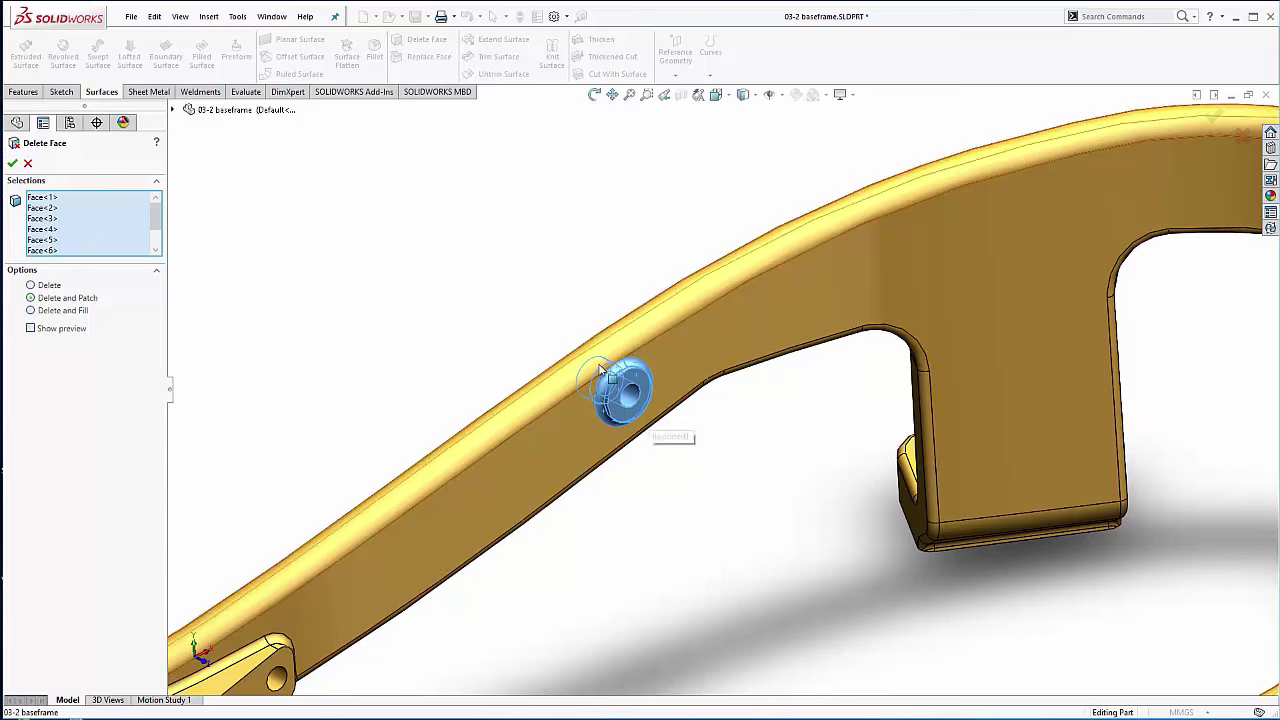
pyautogui.click(46, 287)
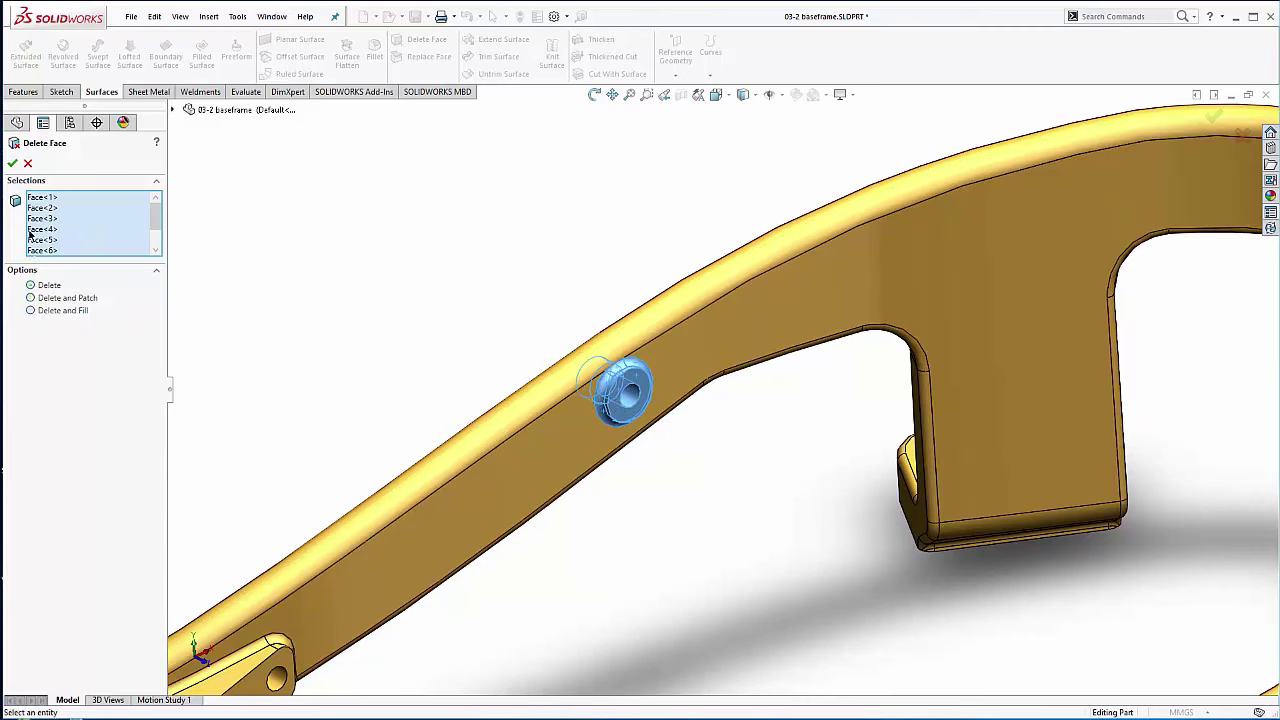
pyautogui.click(13, 162)
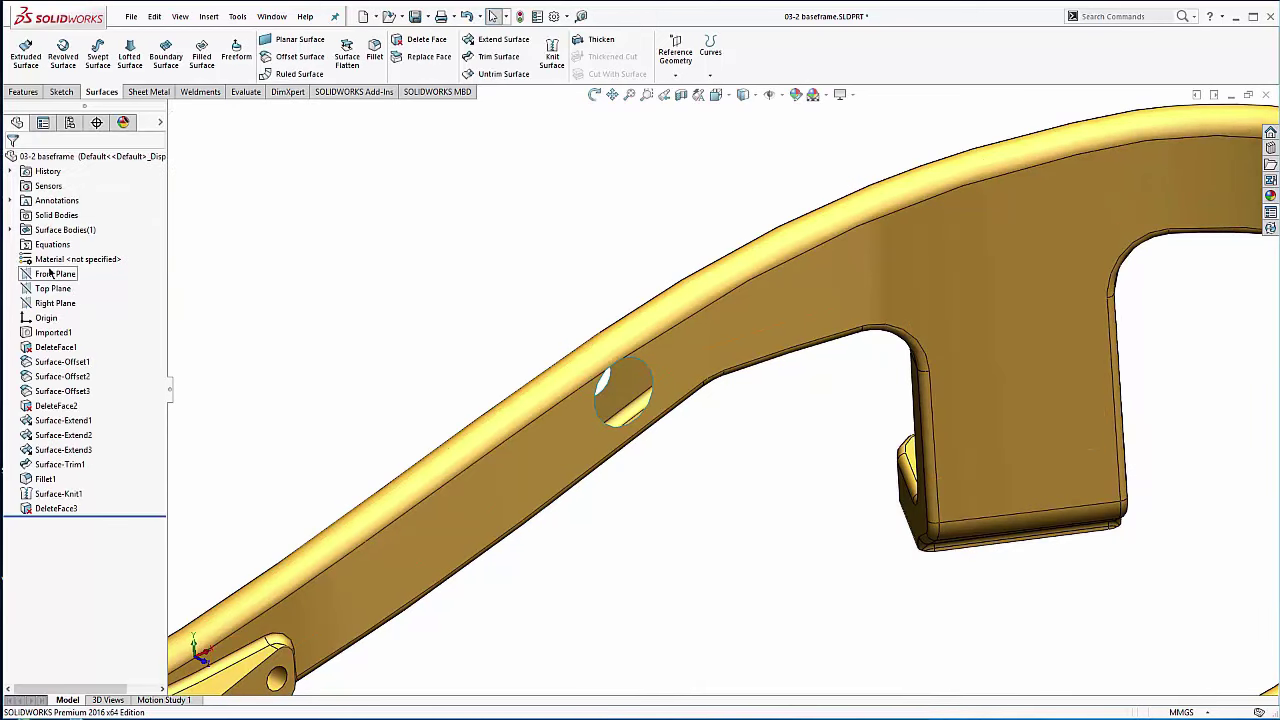
# Step: Check the part's surface bodies and examine the opening left in the rail
pyautogui.click(10, 230)
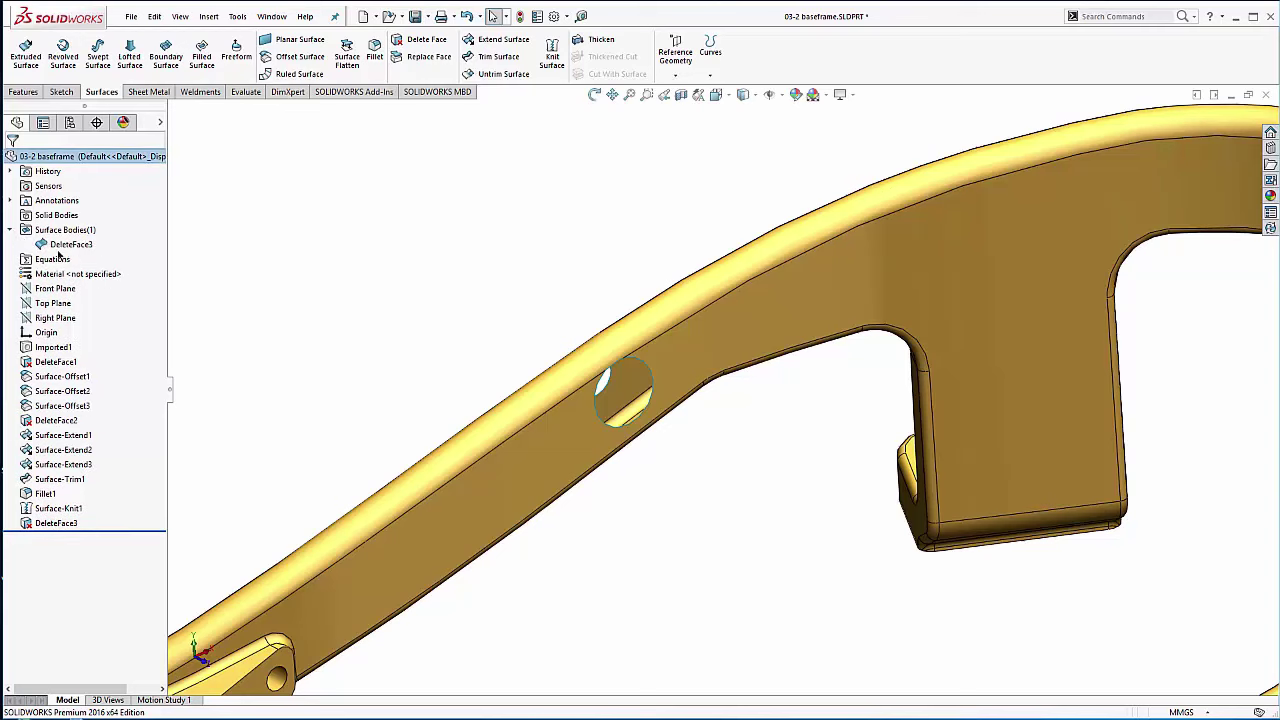
pyautogui.click(10, 231)
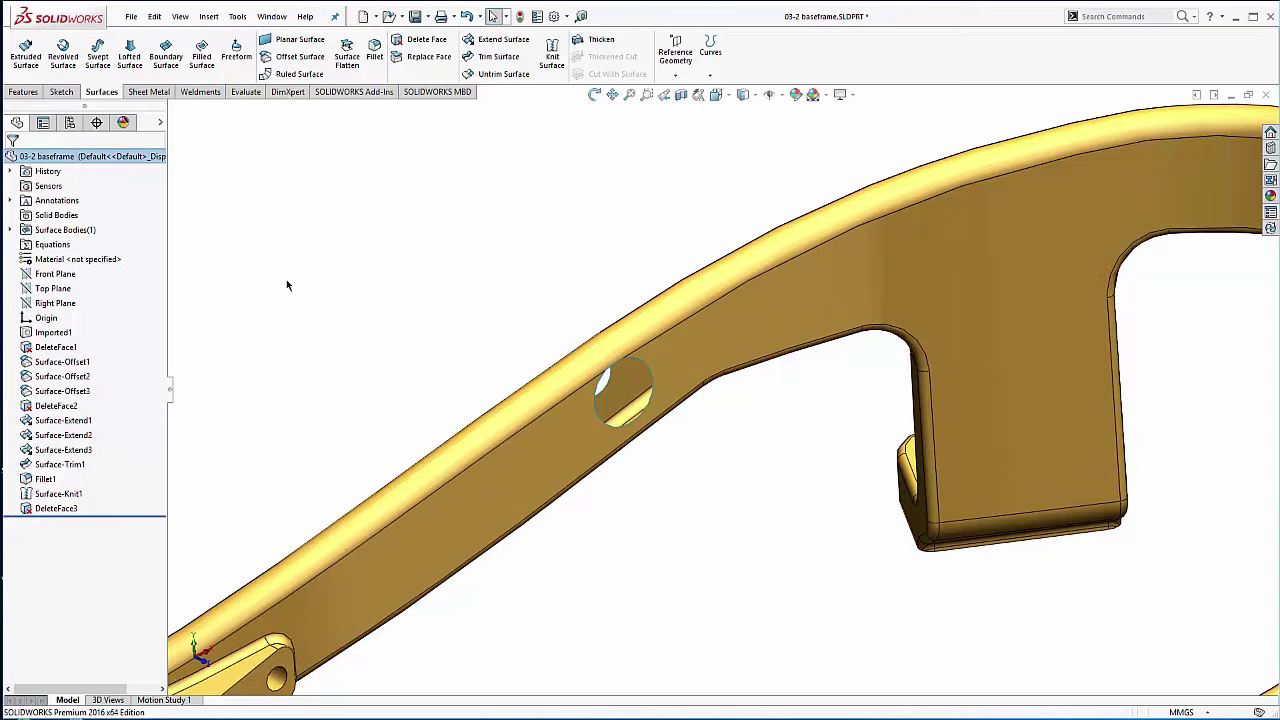
pyautogui.keyDown('ctrl'); pyautogui.moveTo(667, 372); pyautogui.dragTo(600, 363, button='middle'); pyautogui.keyUp('ctrl')
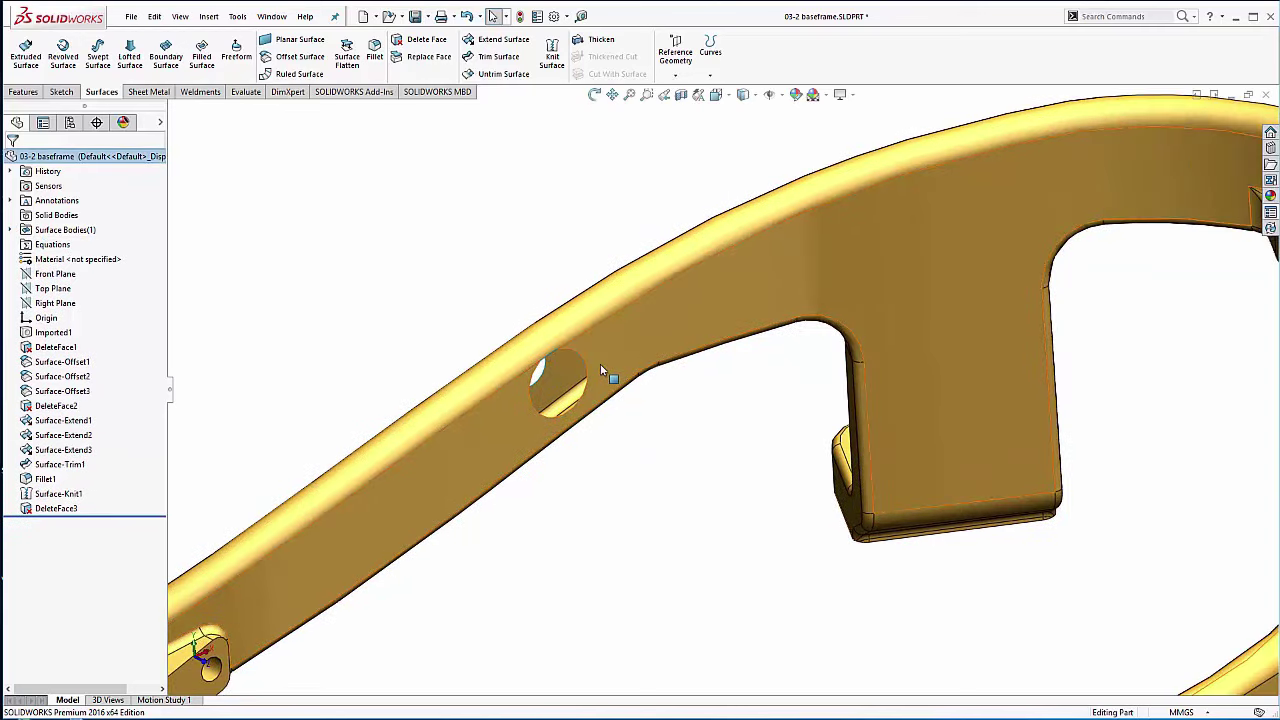
pyautogui.scroll(-5, 585, 376)
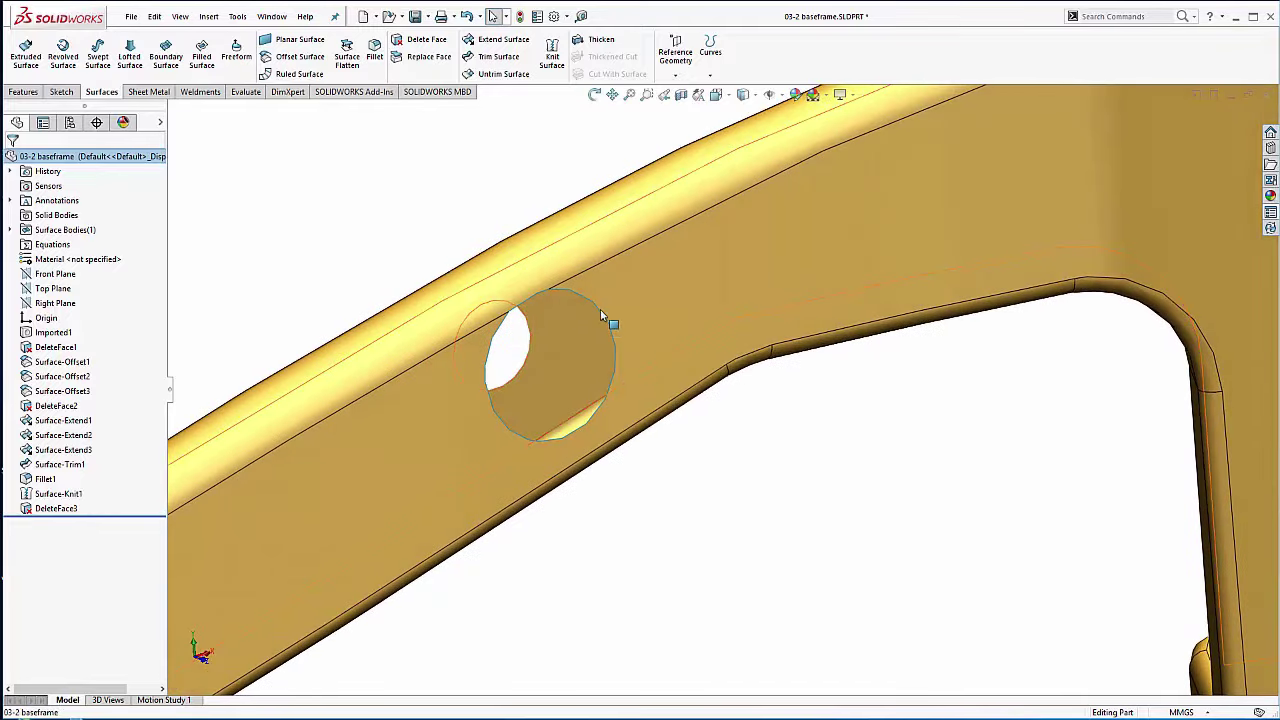
pyautogui.scroll(-1, 560, 290)
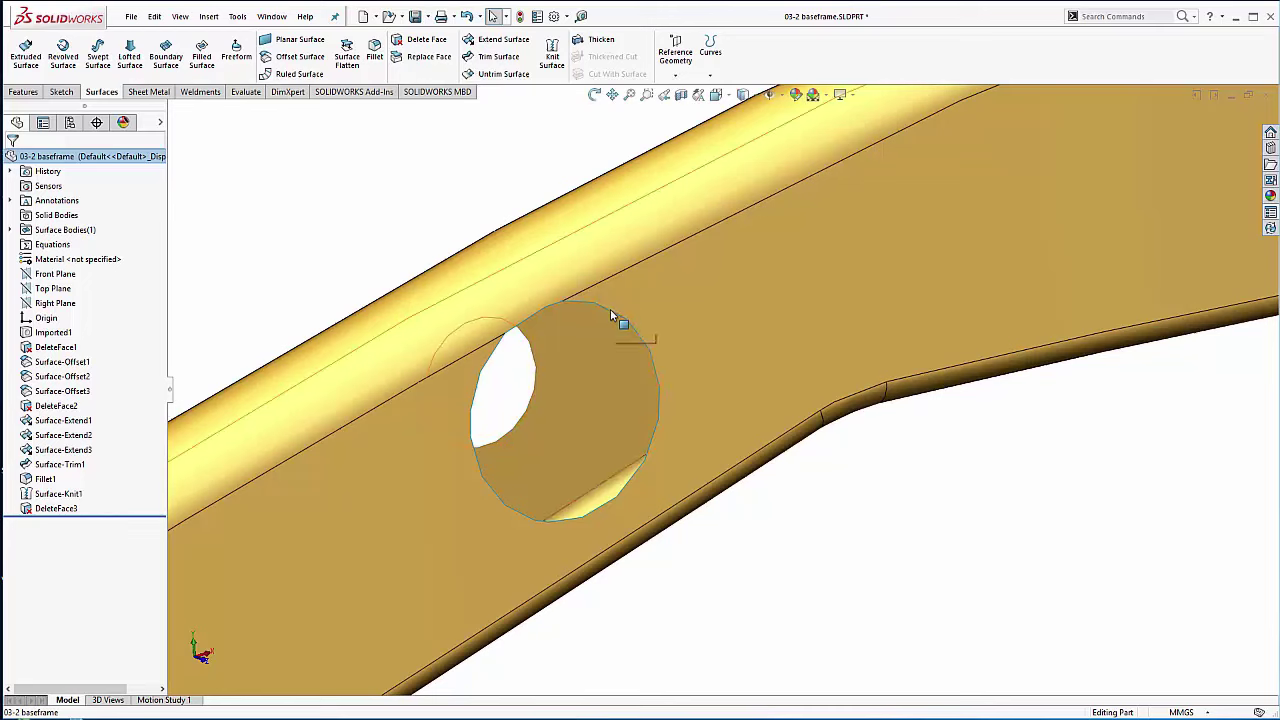
# Step: Select the boundary edges of the opening on the rail's inner face and close it with Delete Hole(s)
pyautogui.click(612, 312)
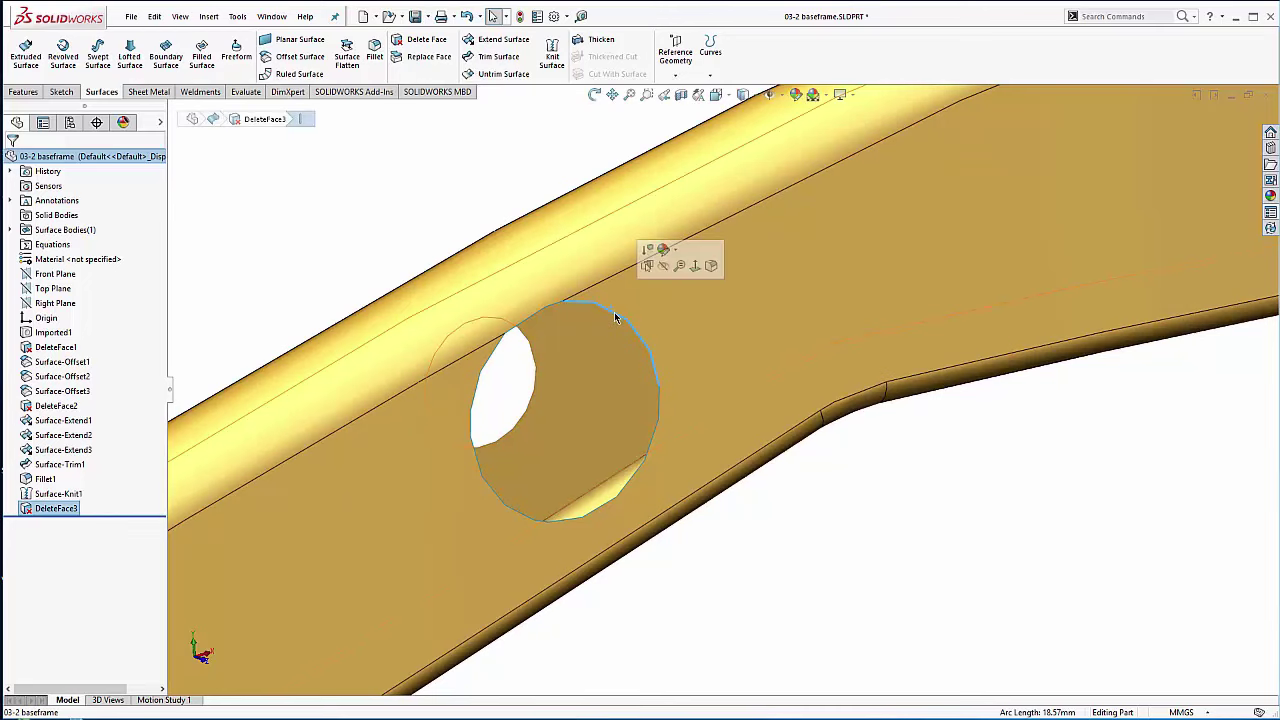
pyautogui.keyDown('ctrl'); pyautogui.click(660, 411); pyautogui.keyUp('ctrl')
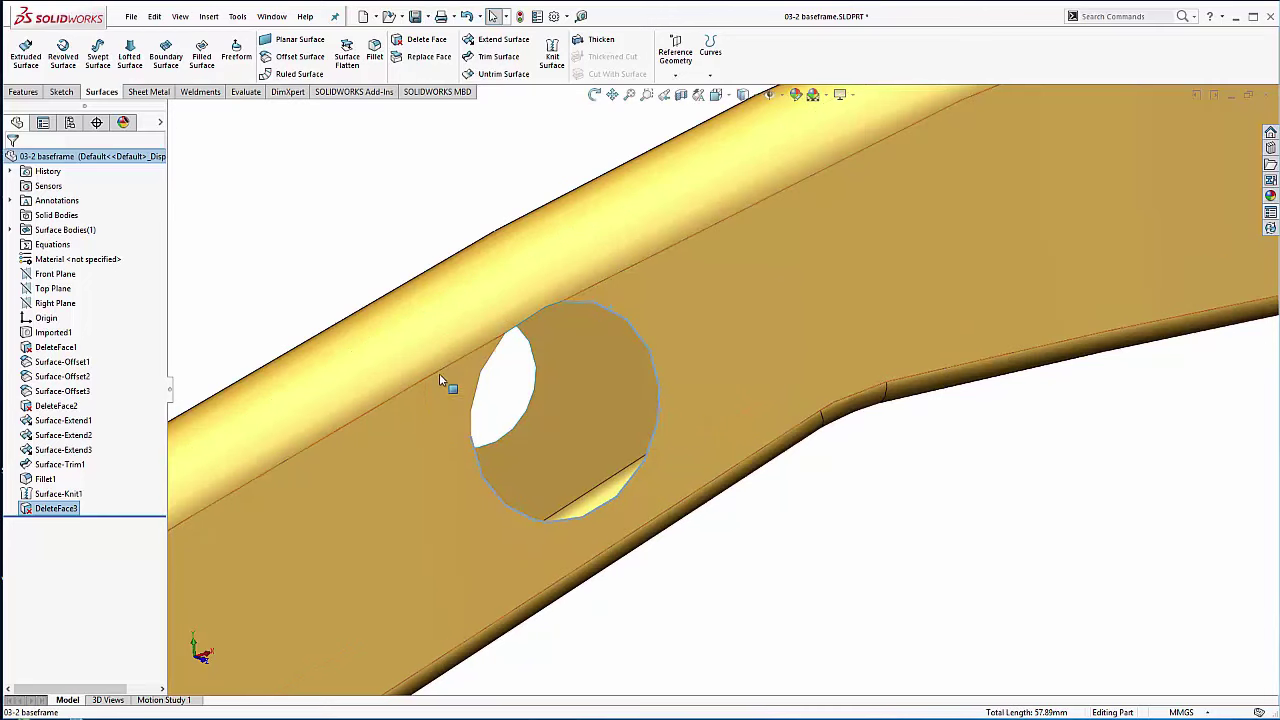
pyautogui.keyDown('ctrl'); pyautogui.click(539, 306); pyautogui.keyUp('ctrl')
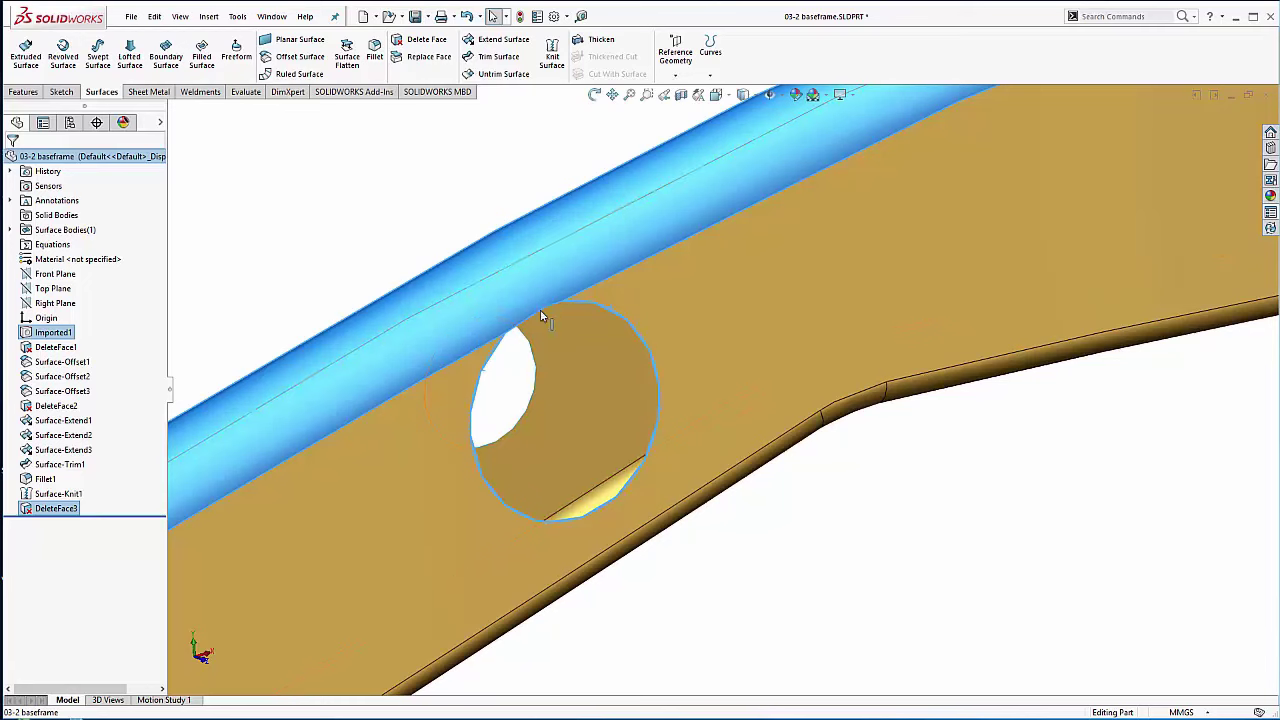
pyautogui.keyDown('ctrl'); pyautogui.click(545, 308); pyautogui.keyUp('ctrl')
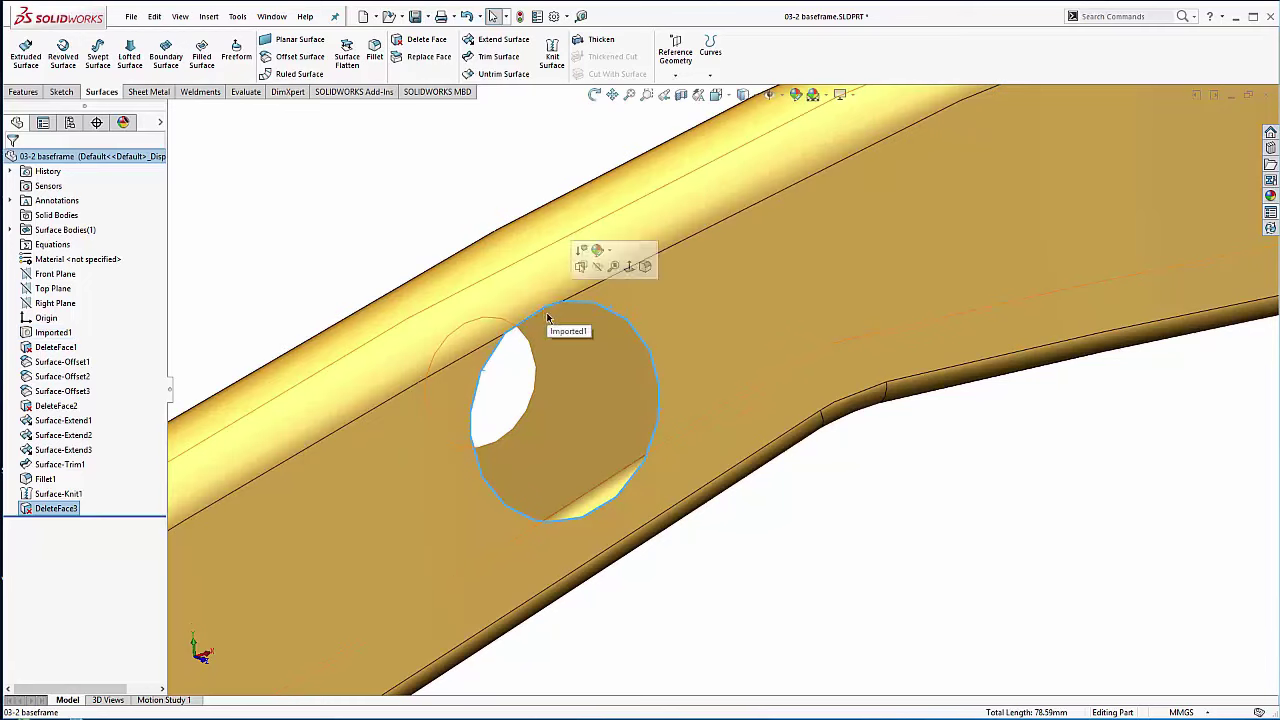
pyautogui.press('Delete')
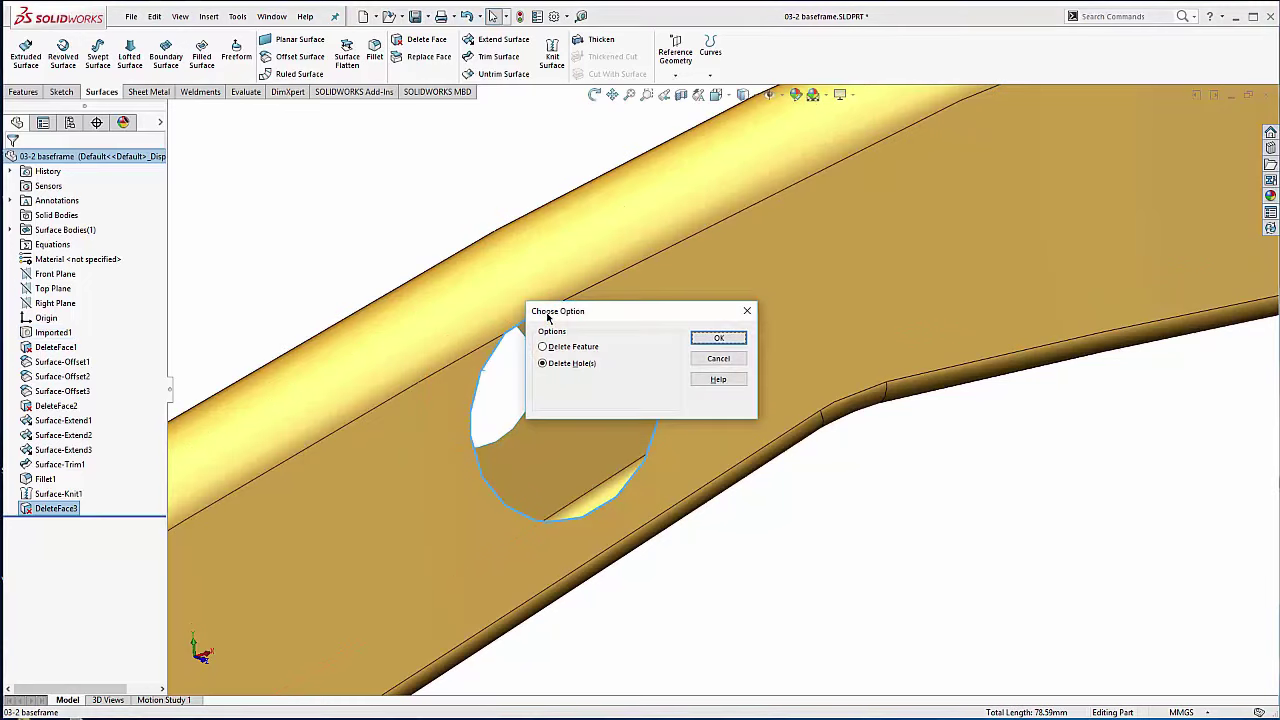
pyautogui.moveTo(601, 319); pyautogui.dragTo(815, 449)
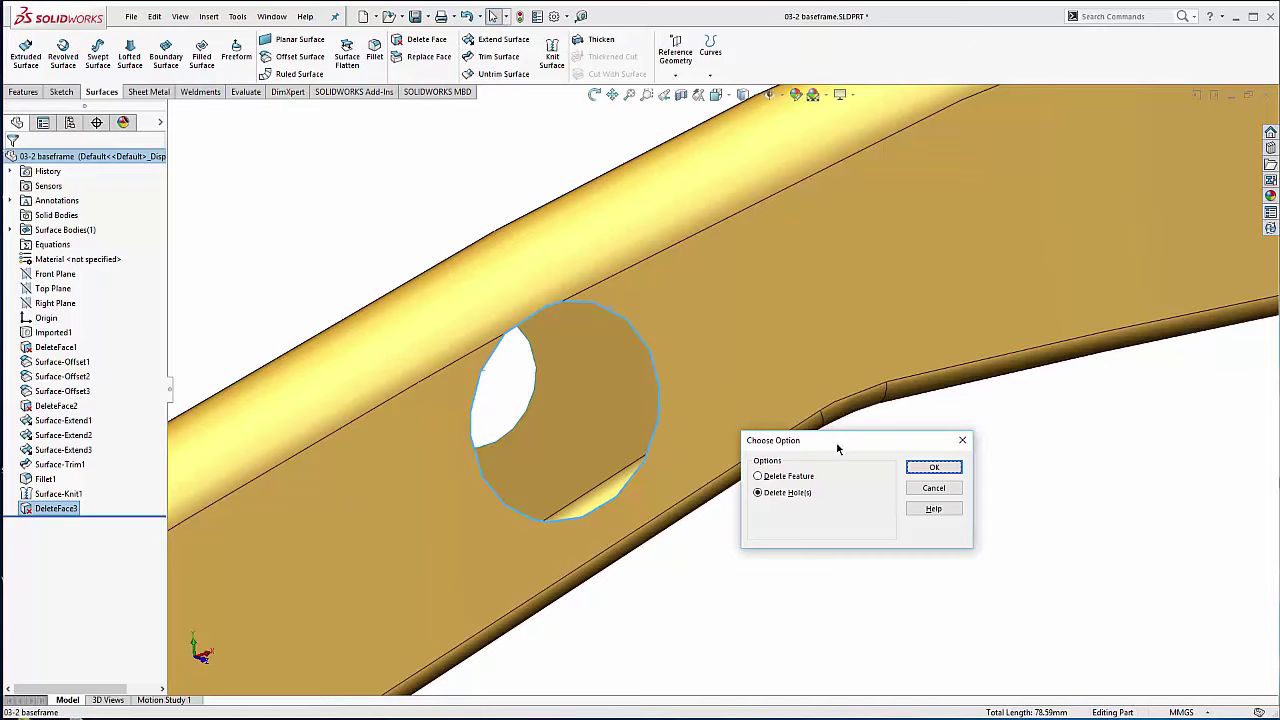
pyautogui.click(934, 467)
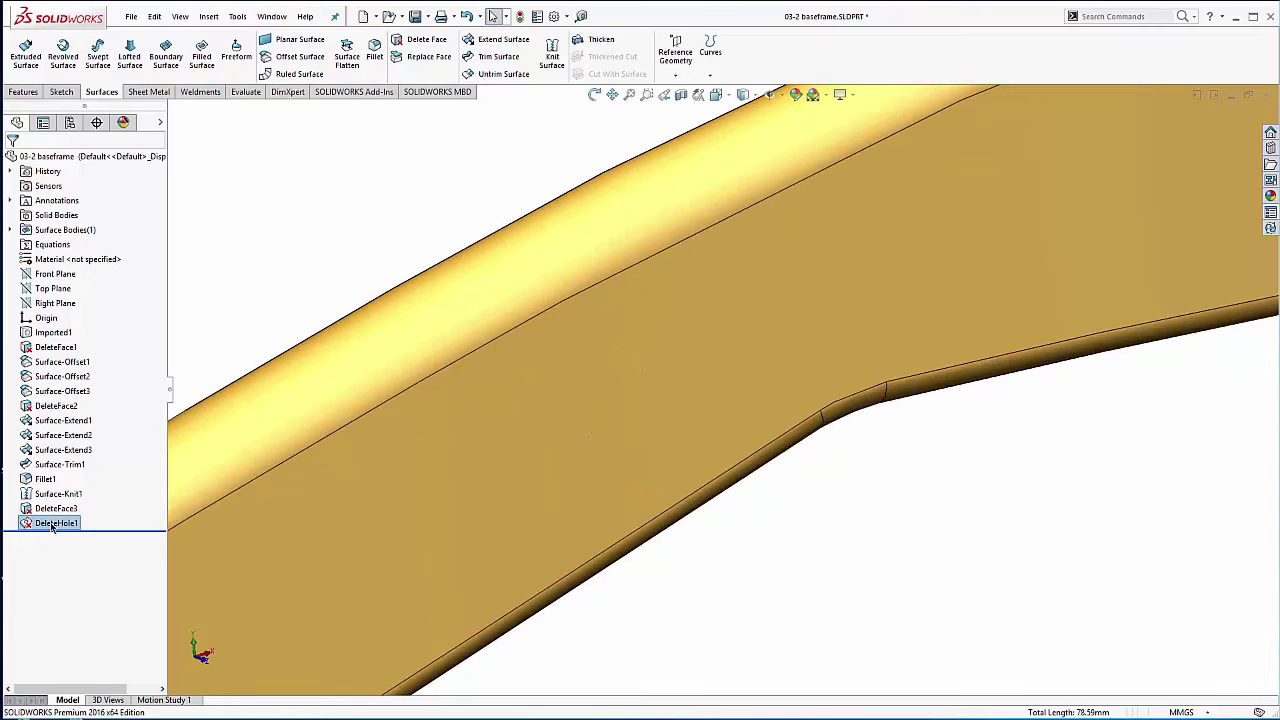
# Step: Close the circular opening on the rail's outer face with Untrim Surface at 0%, using Extend edges and Merge with original
pyautogui.scroll(5, 586, 409)
pyautogui.moveTo(660, 371); pyautogui.dragTo(826, 420, button='middle')
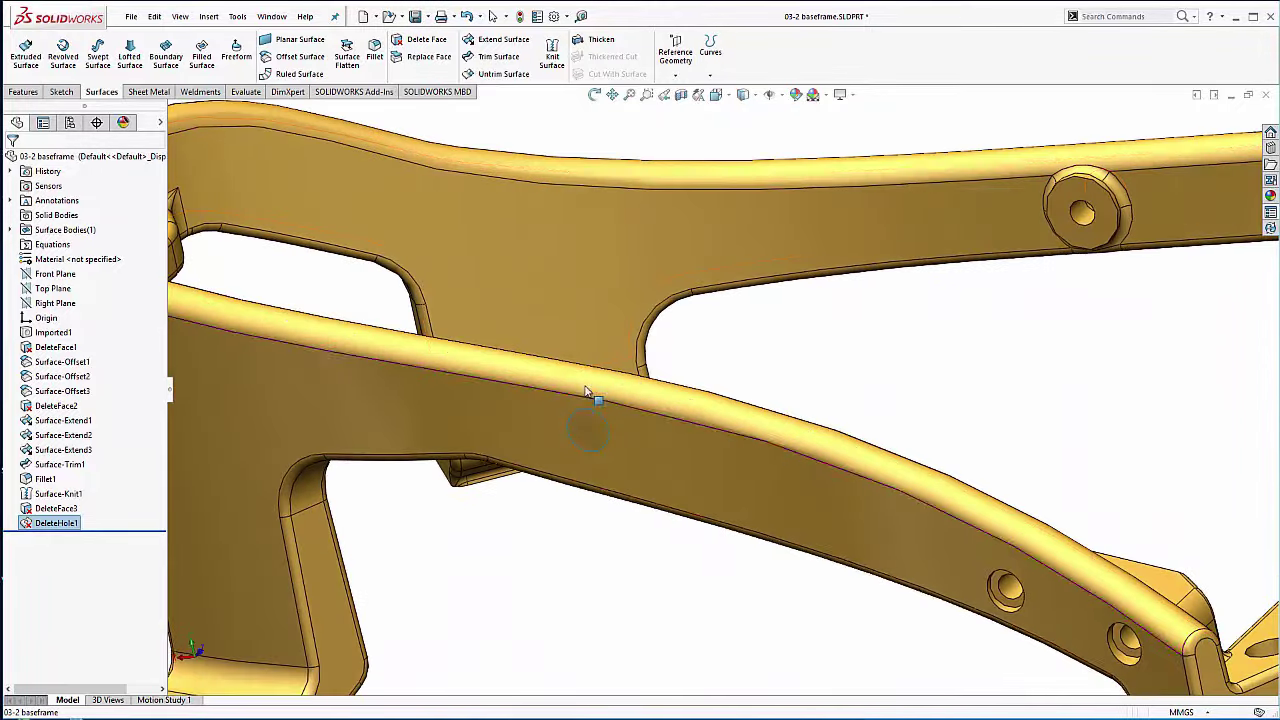
pyautogui.scroll(-3, 580, 410)
pyautogui.scroll(-3, 575, 424)
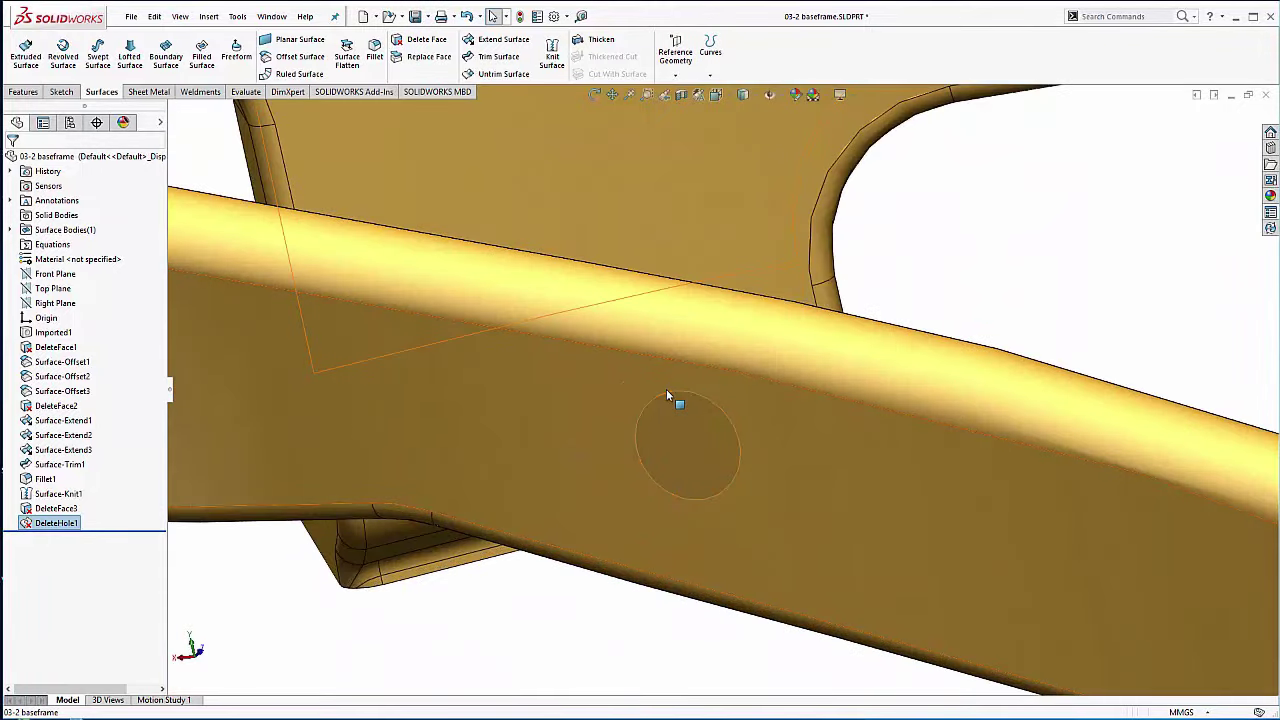
pyautogui.click(667, 392)
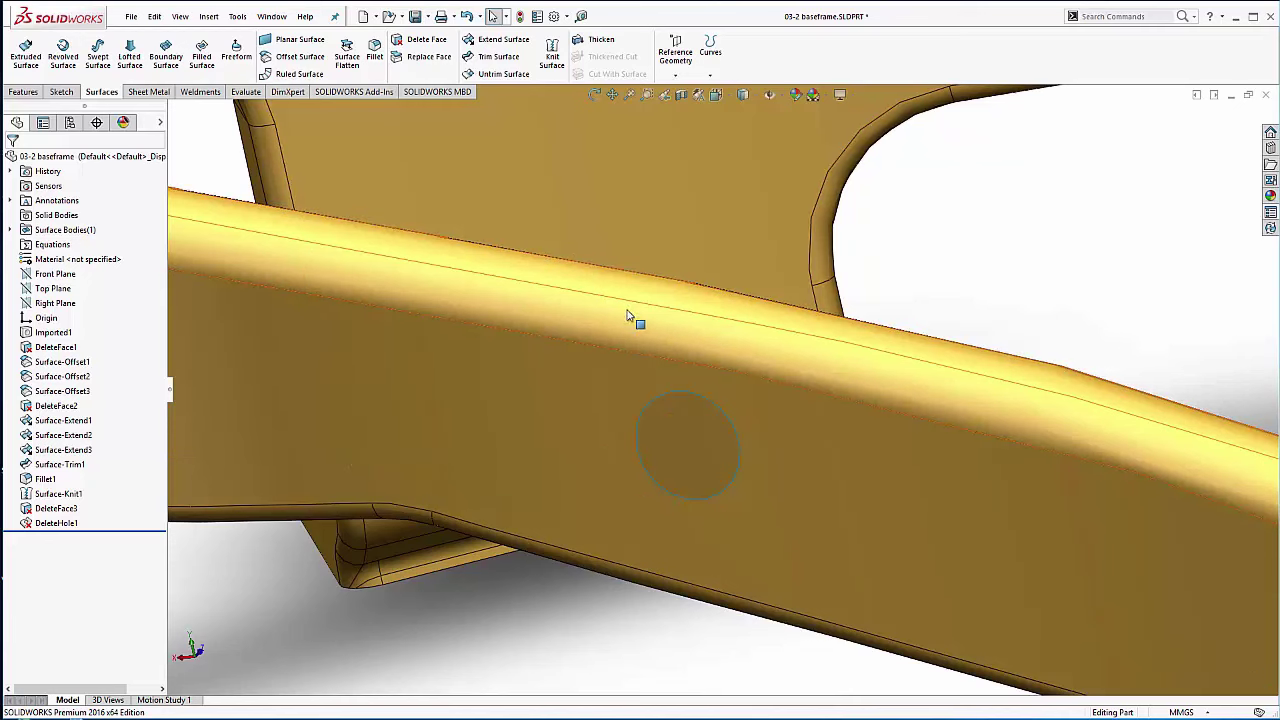
pyautogui.click(690, 391)
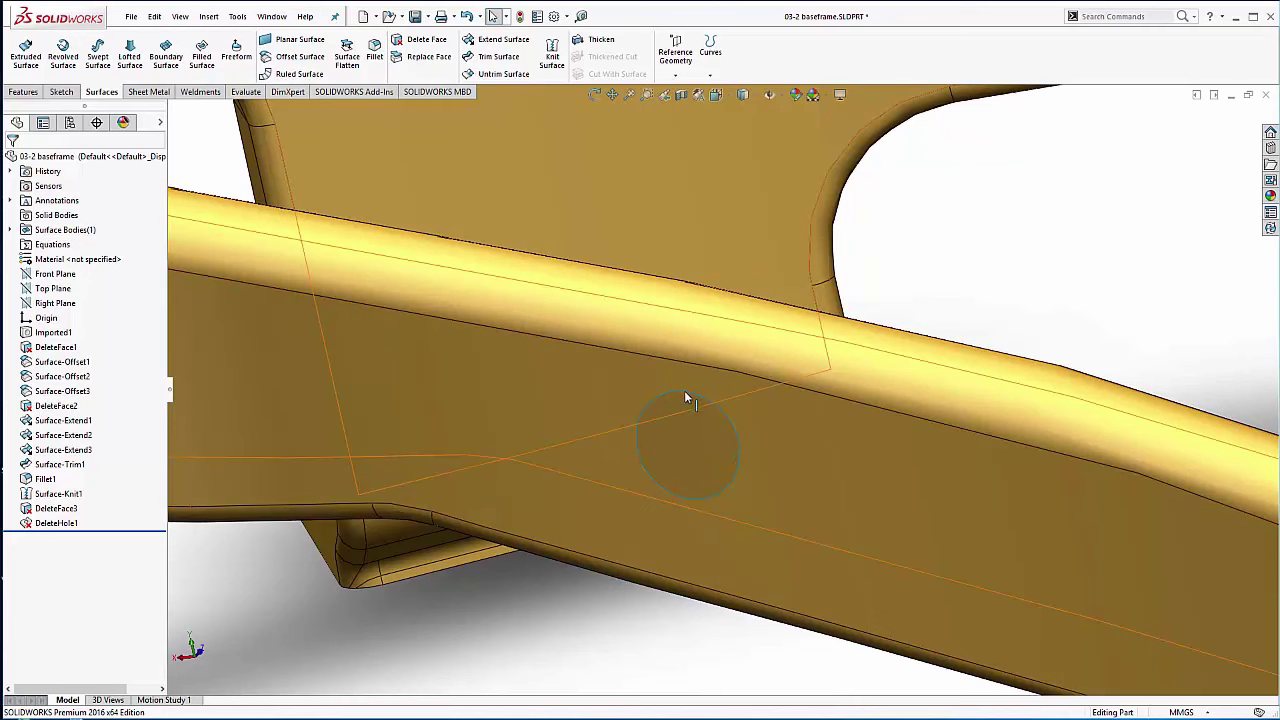
pyautogui.click(490, 76)
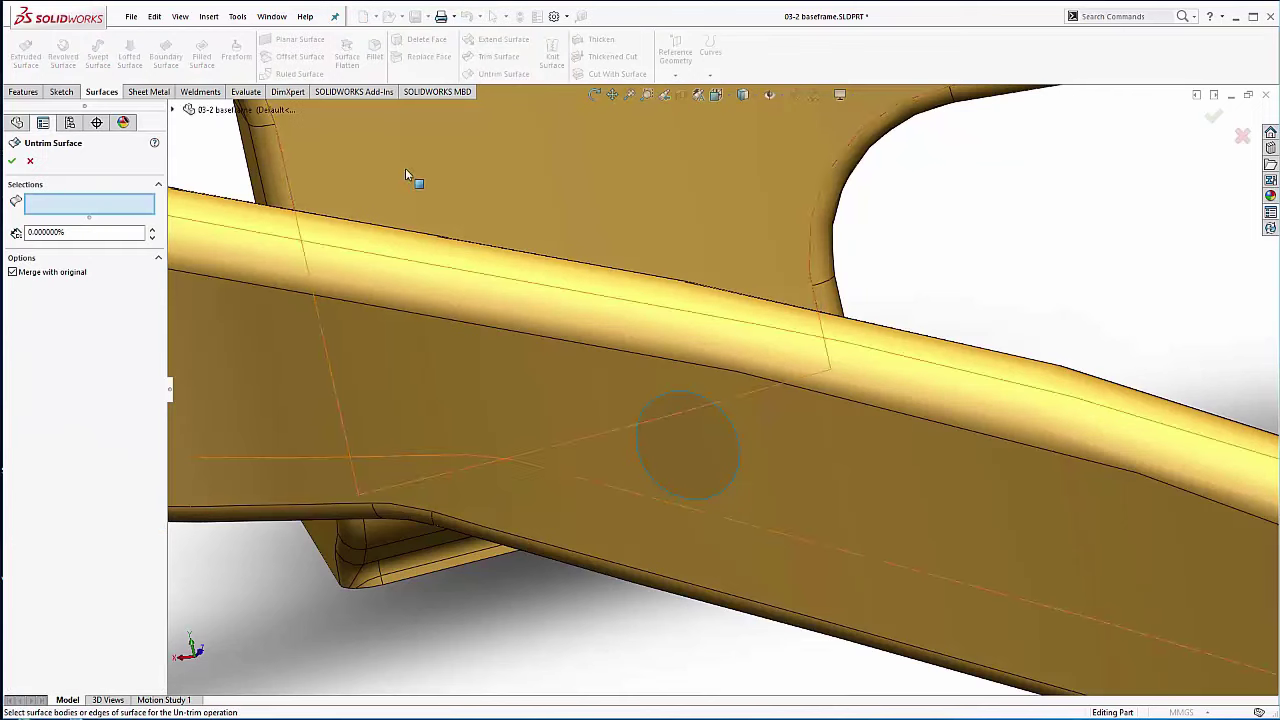
pyautogui.click(652, 400)
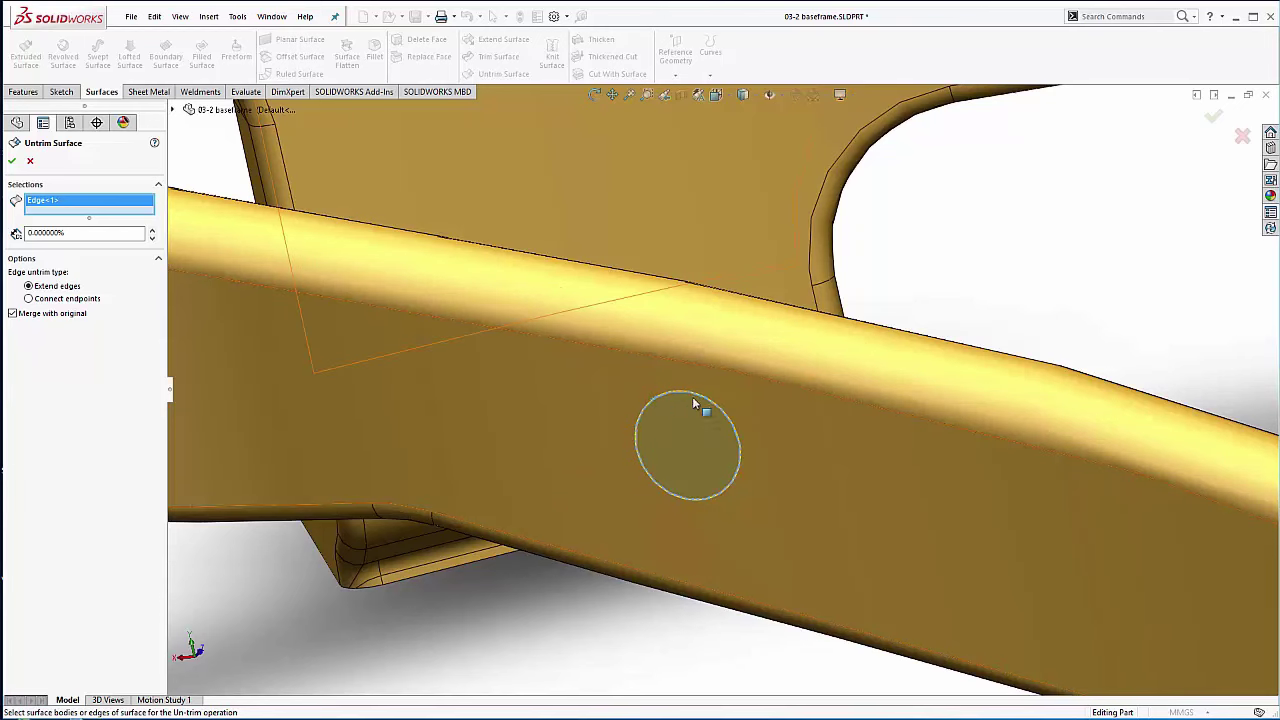
pyautogui.moveTo(752, 401); pyautogui.dragTo(588, 386, button='middle')
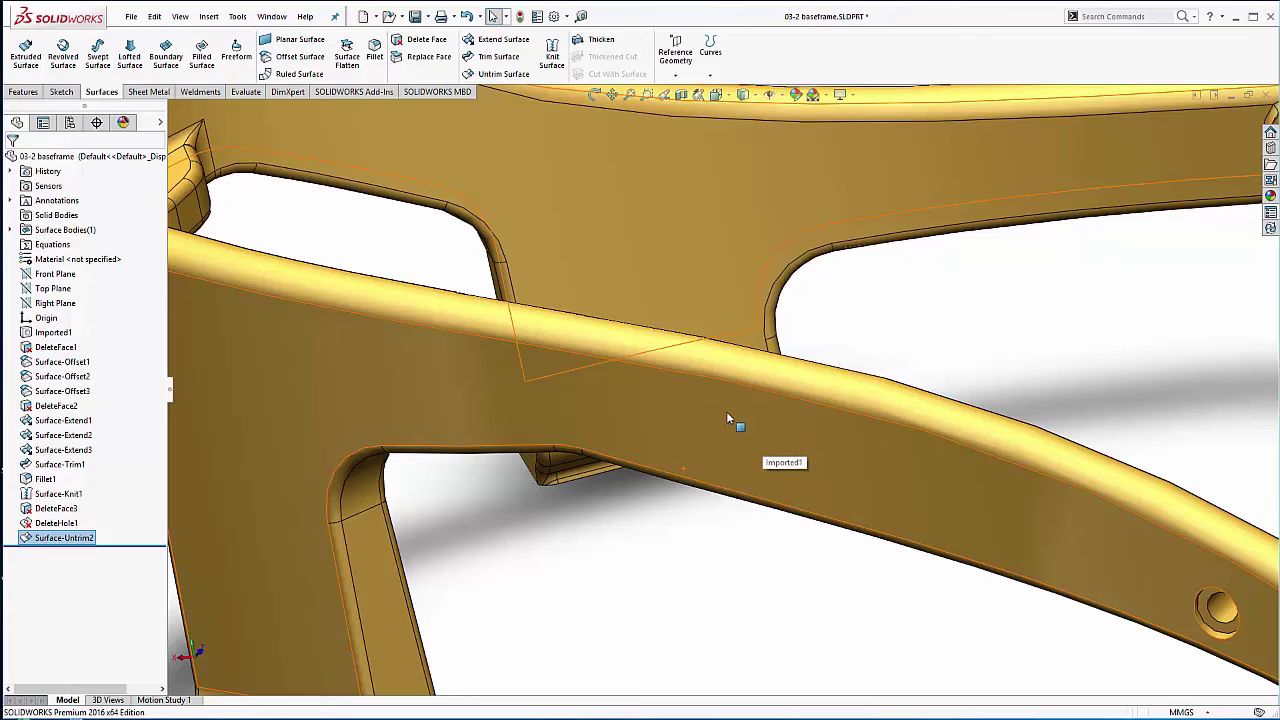
# Step: Examine the patched rail from both sides and list the part's surface bodies
pyautogui.scroll(3, 740, 417)
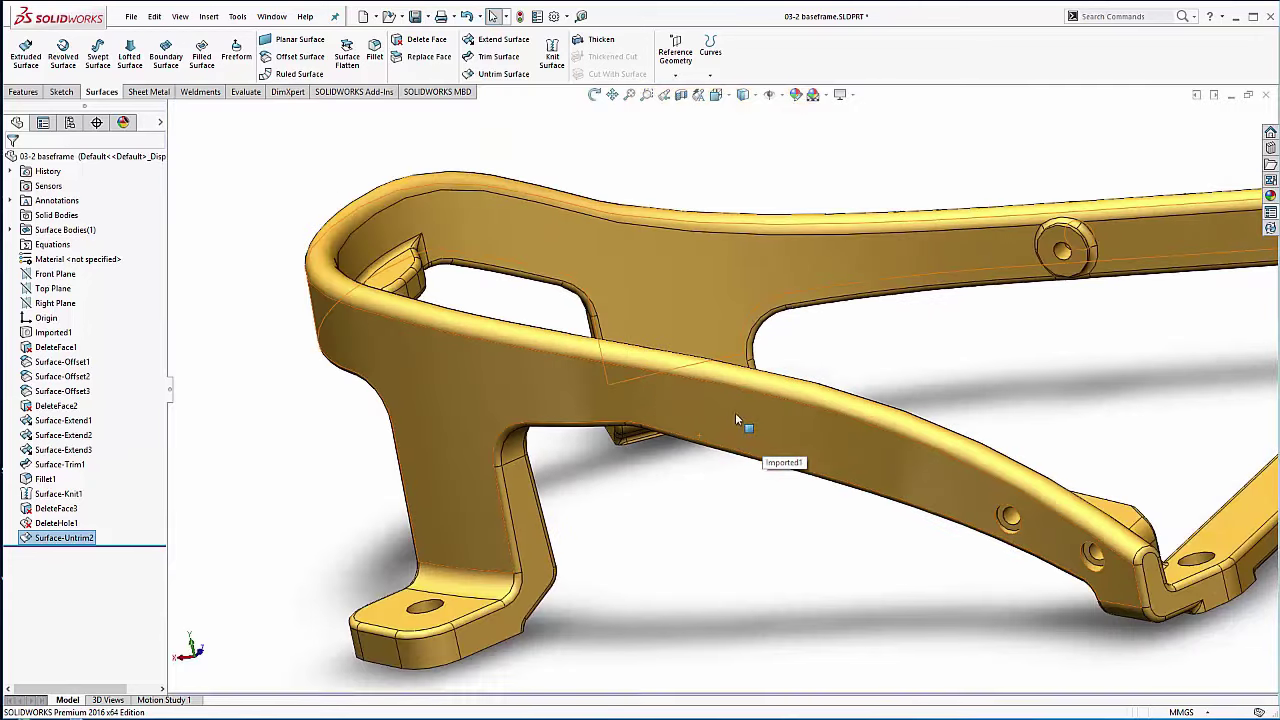
pyautogui.moveTo(786, 417); pyautogui.dragTo(600, 491, button='middle')
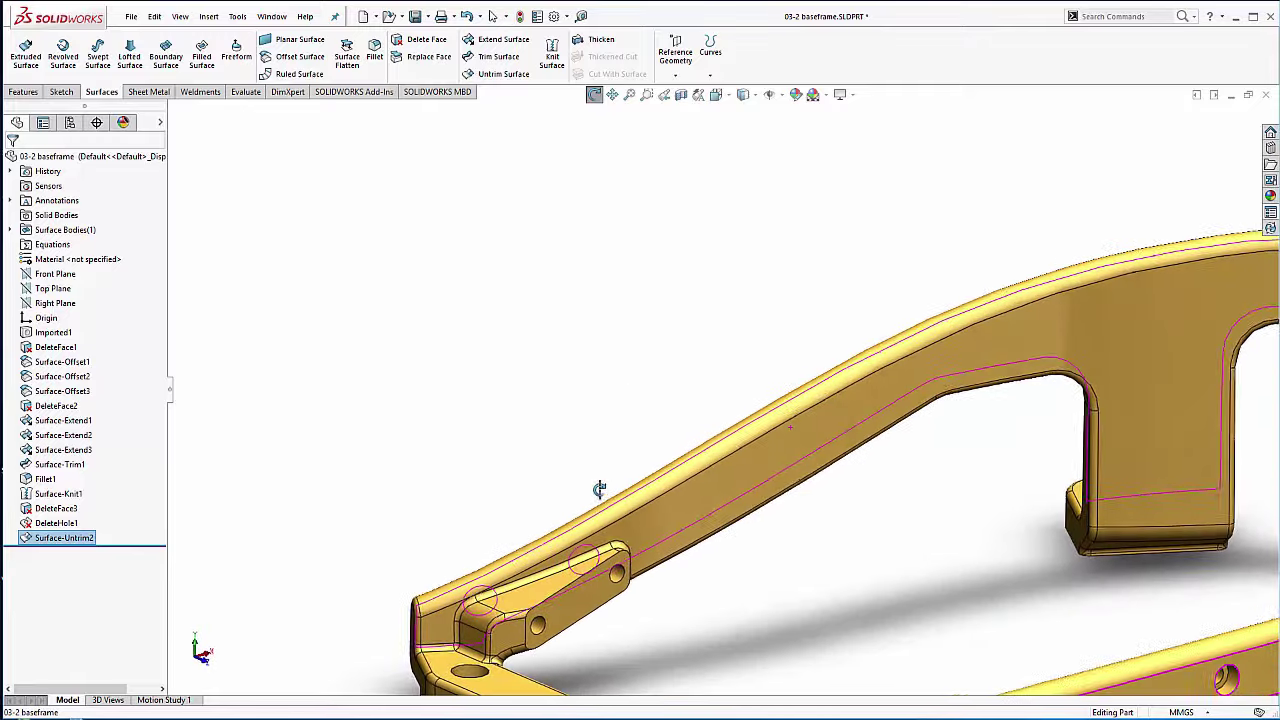
pyautogui.scroll(3, 750, 360)
pyautogui.keyDown('ctrl'); pyautogui.moveTo(1190, 452); pyautogui.dragTo(654, 334, button='middle'); pyautogui.keyUp('ctrl')
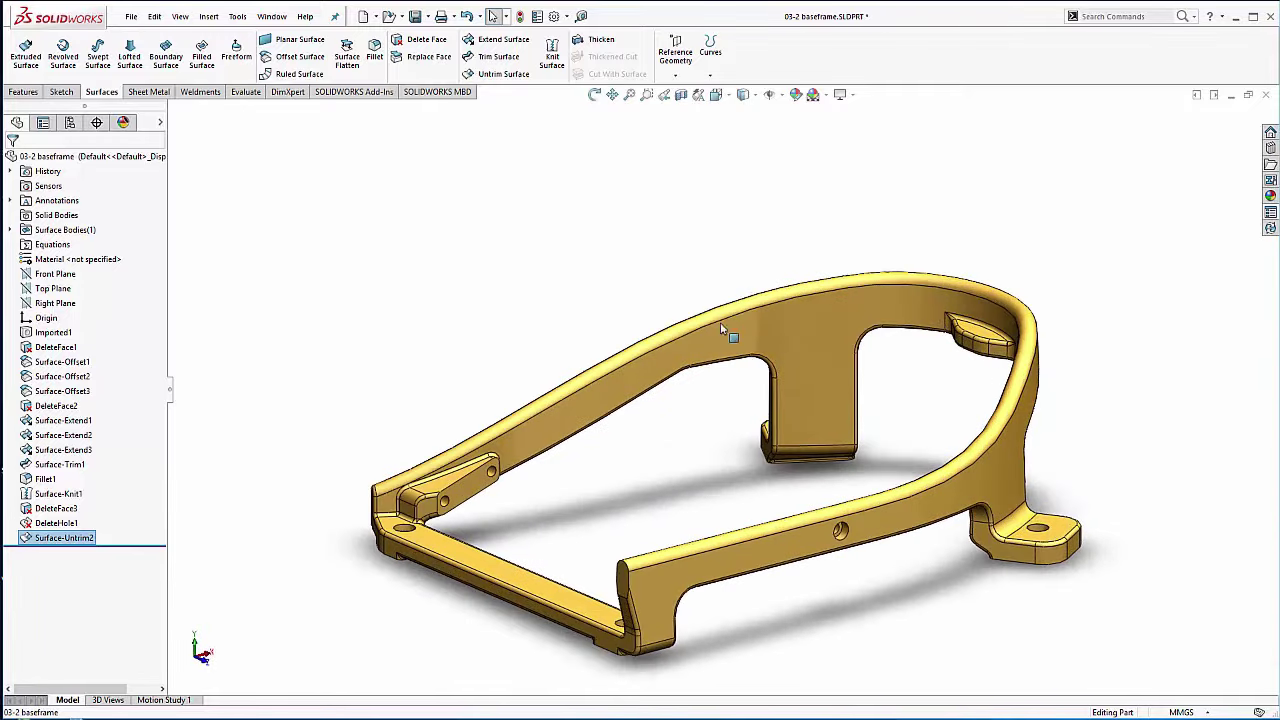
pyautogui.scroll(-2, 690, 362)
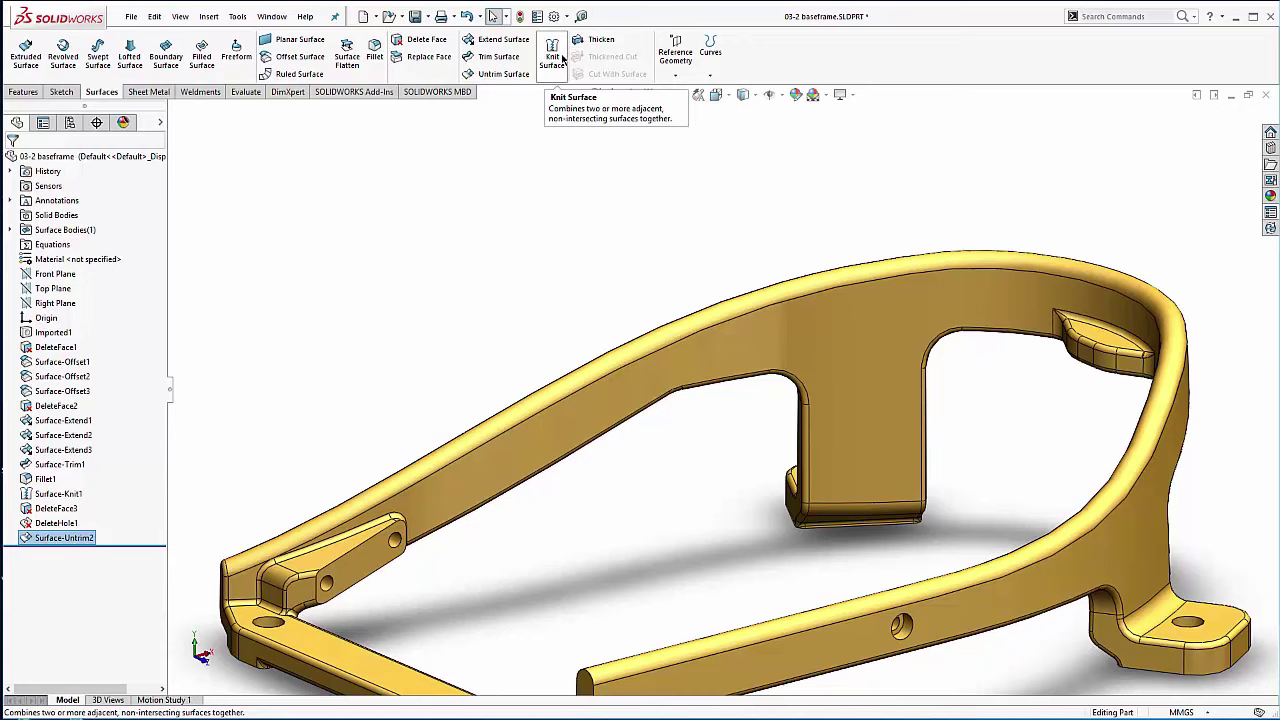
pyautogui.click(12, 230)
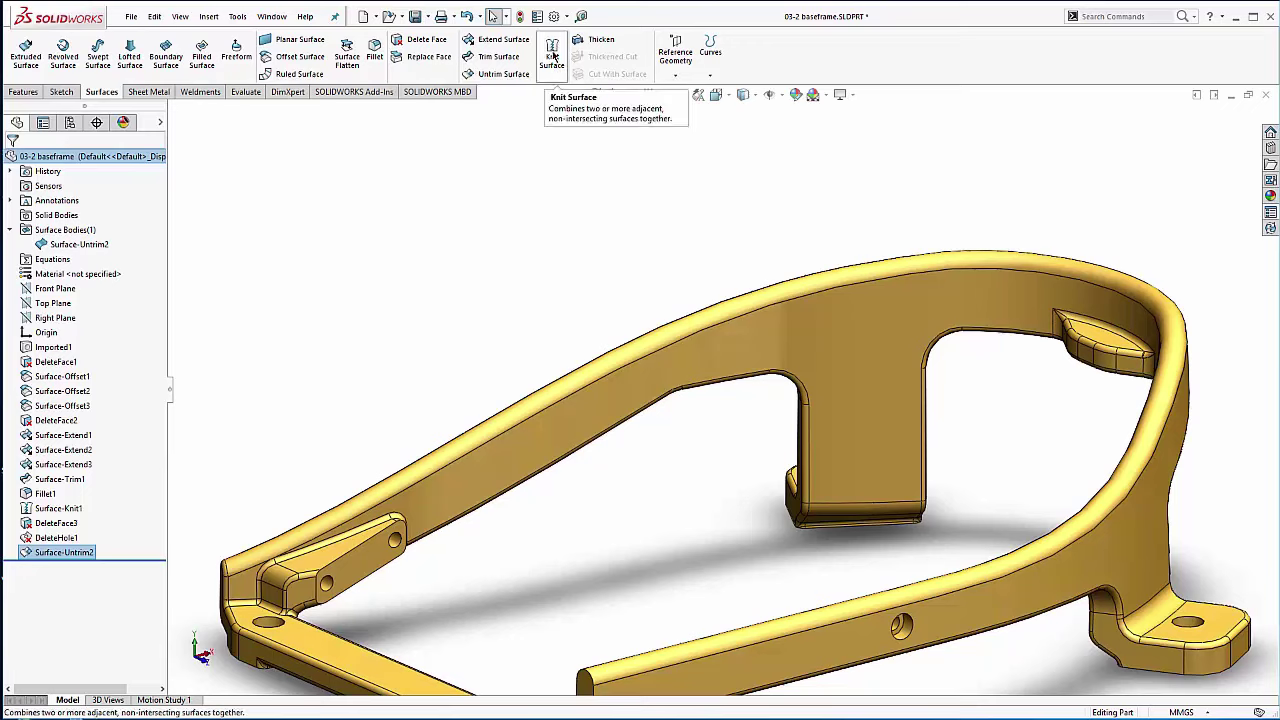
# Step: Thicken the untrimmed baseframe surface into a solid from its enclosed volume, and expand the solid bodies folder to check it
pyautogui.click(598, 40)
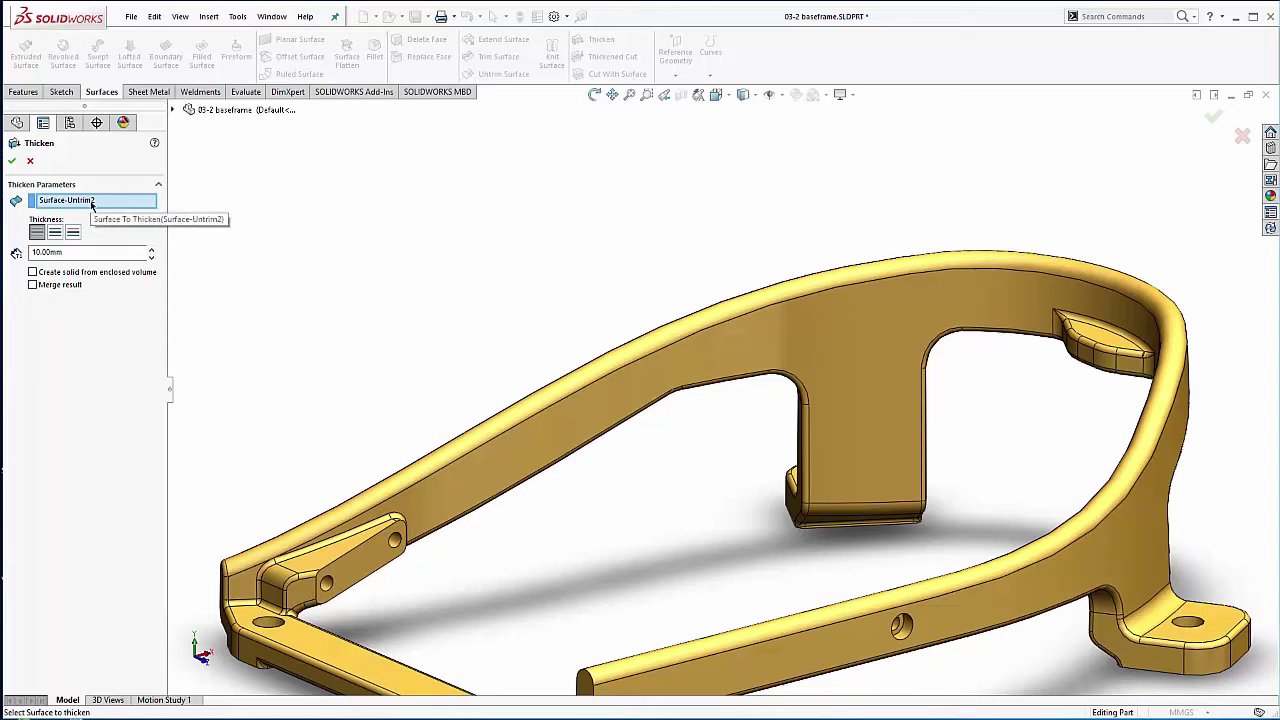
pyautogui.click(33, 272)
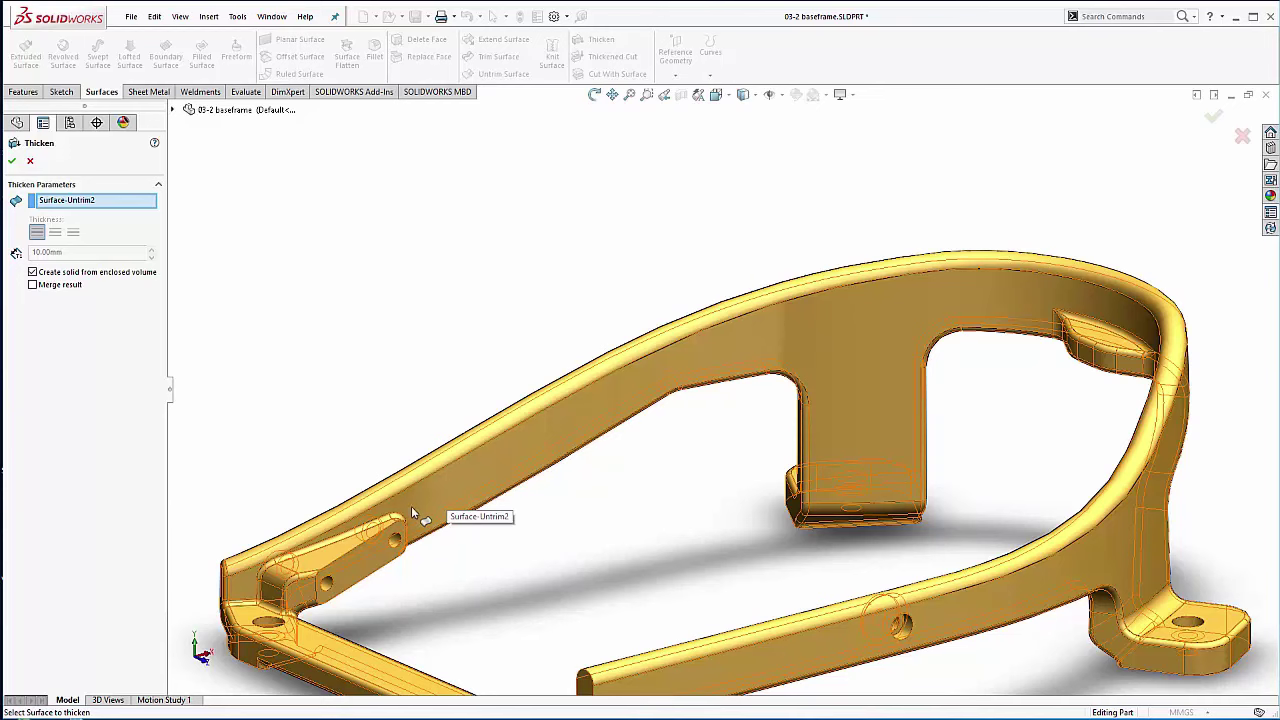
pyautogui.click(13, 163)
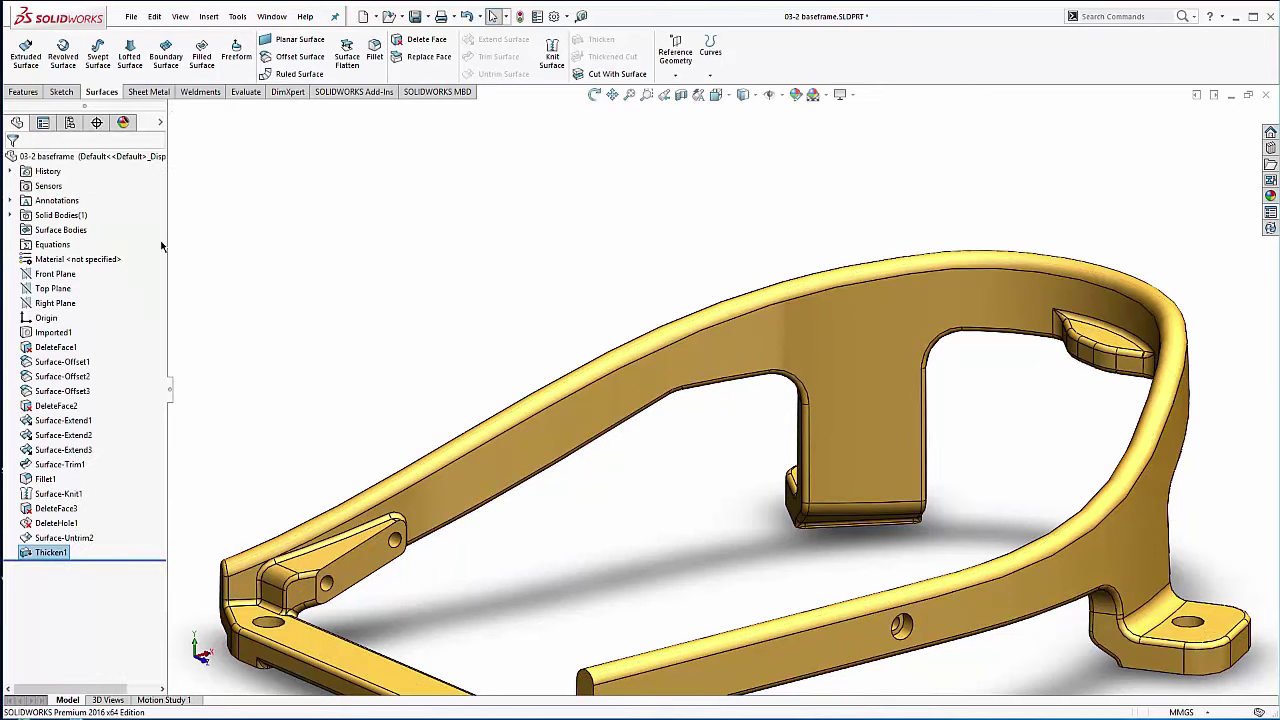
pyautogui.click(11, 215)
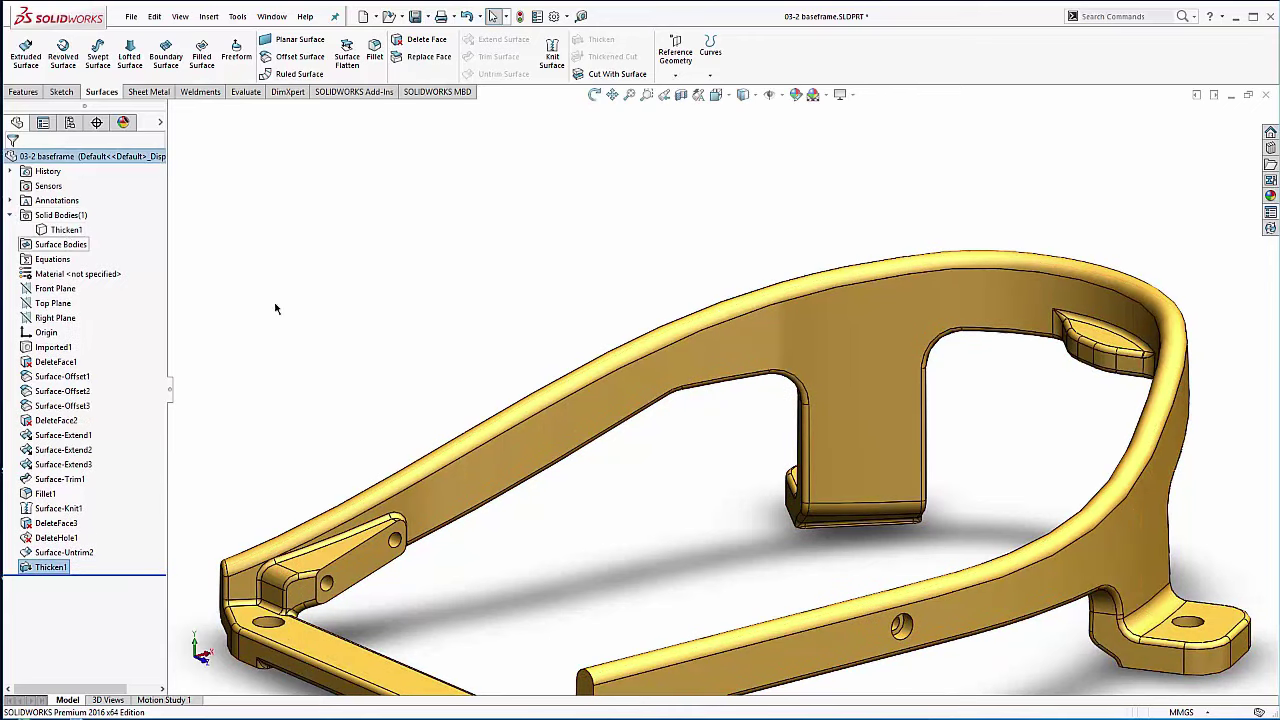
pyautogui.moveTo(600, 378); pyautogui.dragTo(720, 383, button='middle')
pyautogui.scroll(3, 620, 397)
pyautogui.scroll(-2, 960, 510)
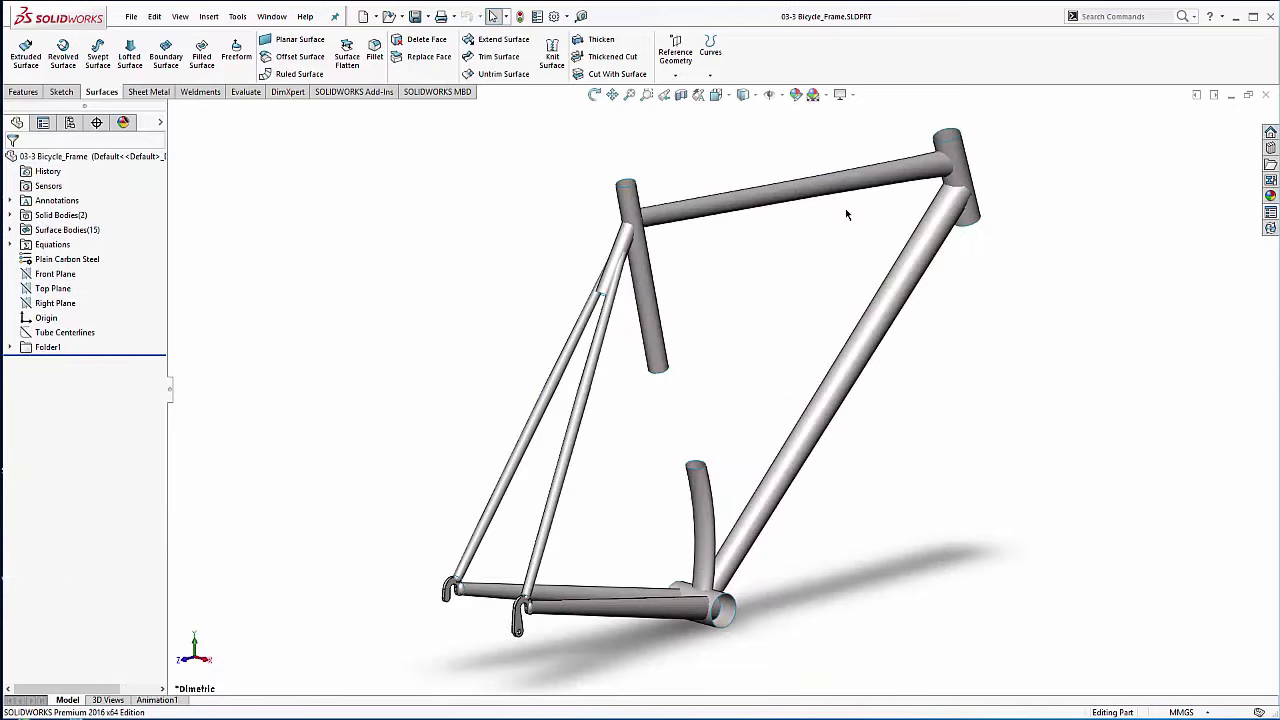
# Step: Start a sketch on the Right Plane of the bicycle frame, facing the head tube joint
pyautogui.moveTo(830, 253); pyautogui.dragTo(691, 234, button='middle')
pyautogui.scroll(-5, 870, 293)
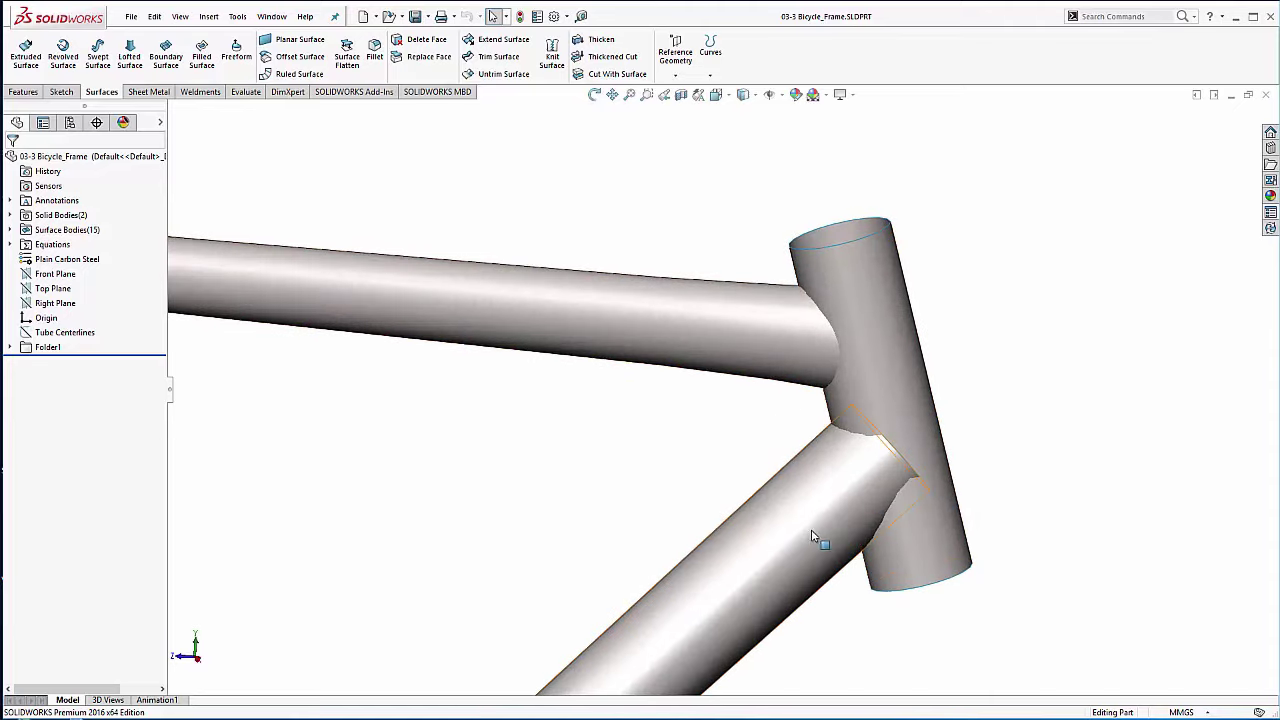
pyautogui.scroll(2, 734, 392)
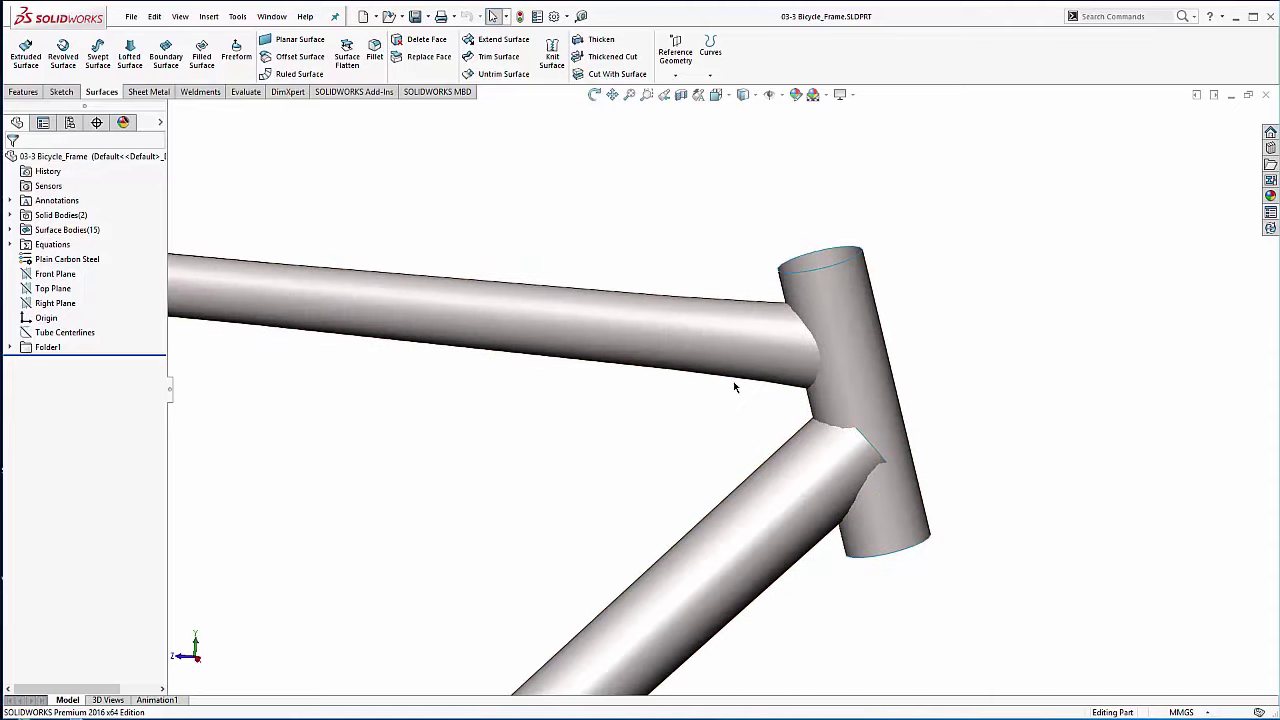
pyautogui.scroll(1, 749, 386)
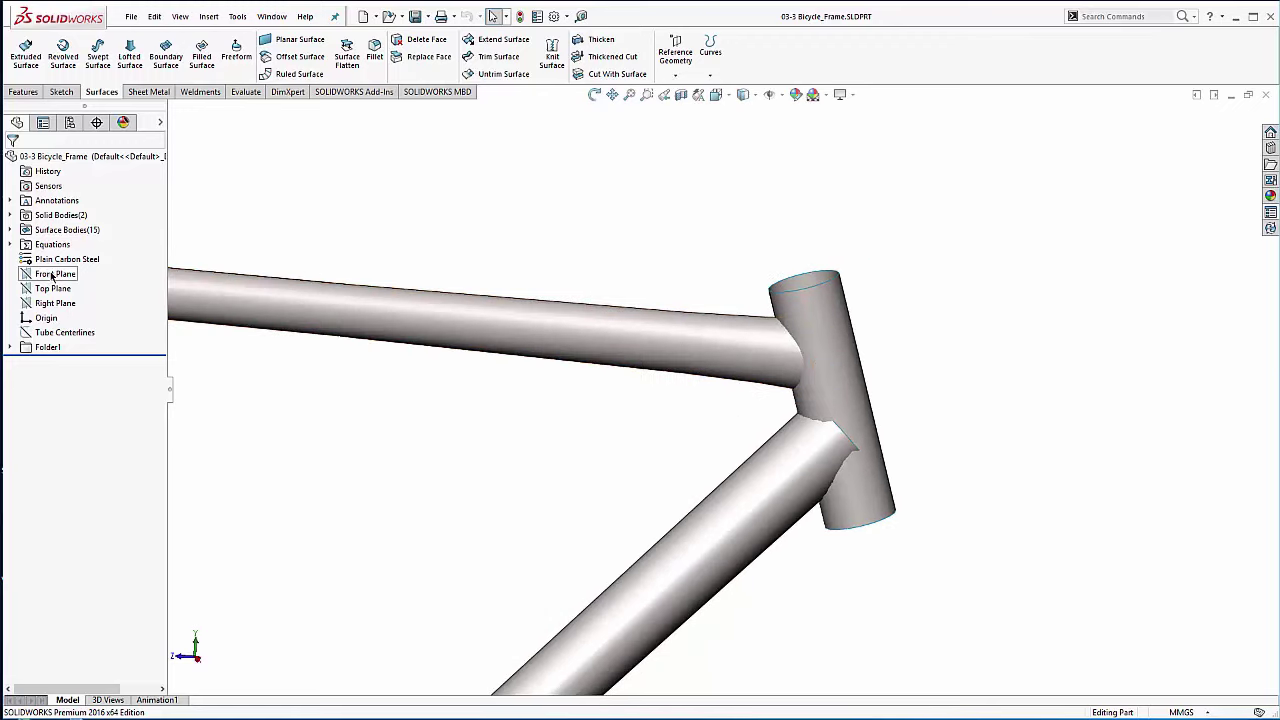
pyautogui.scroll(3, 715, 400)
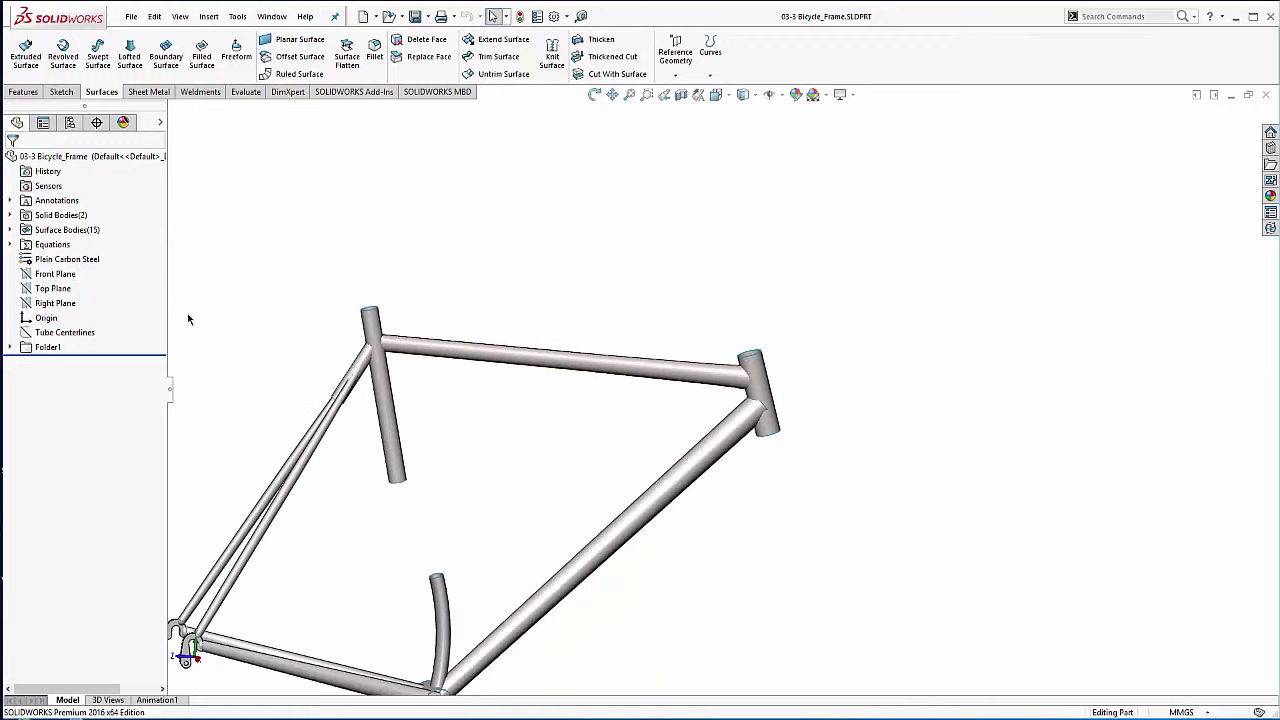
pyautogui.click(40, 303)
pyautogui.click(50, 279)
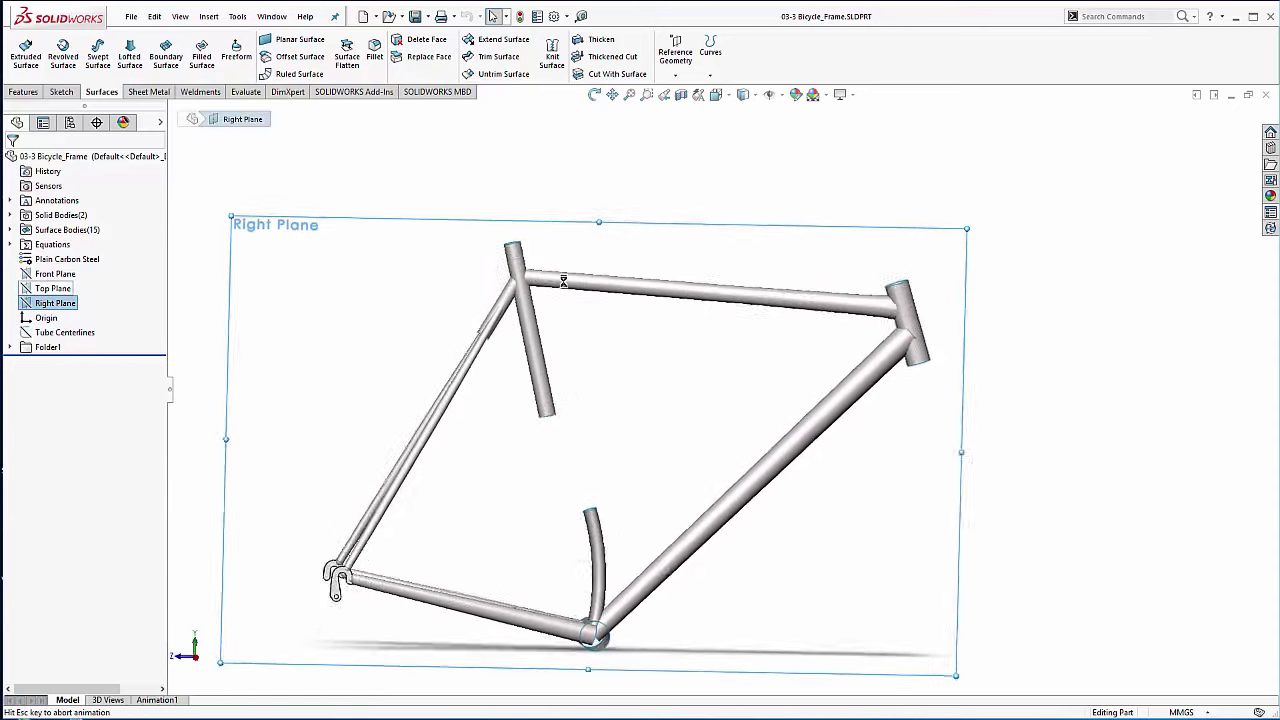
pyautogui.scroll(-5, 708, 337)
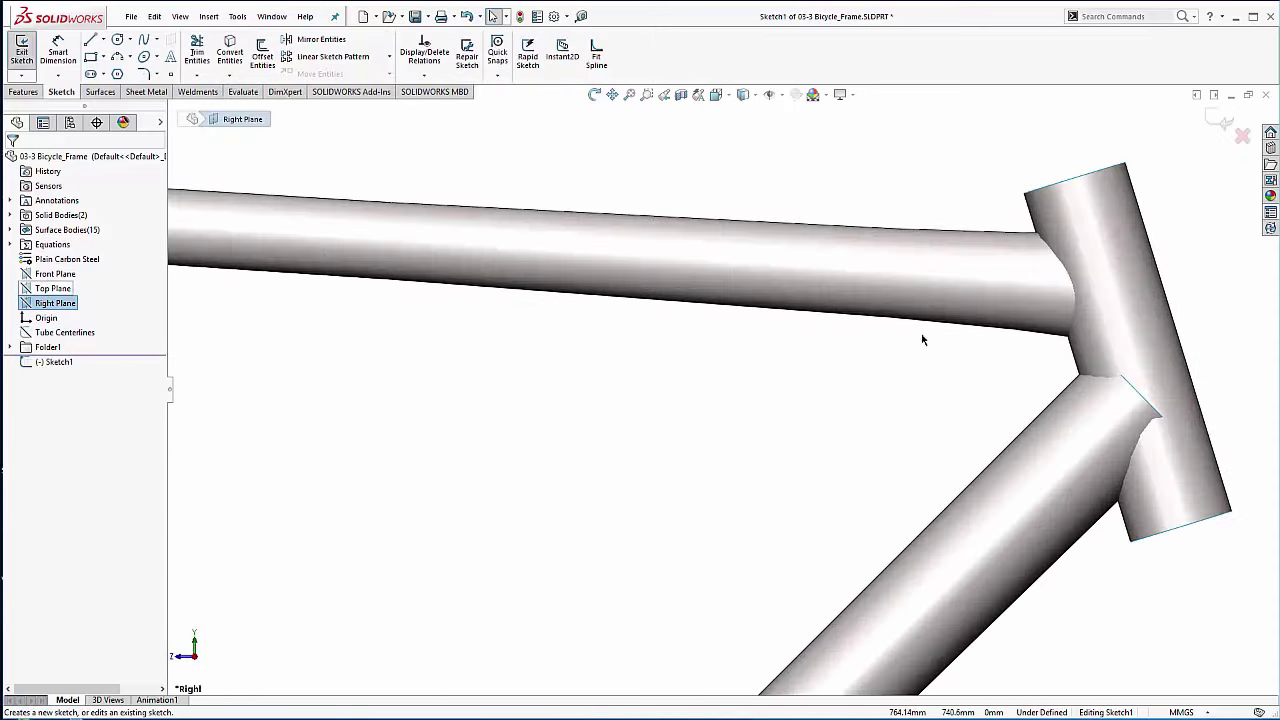
pyautogui.keyDown('ctrl'); pyautogui.moveTo(788, 322); pyautogui.dragTo(726, 323, button='middle'); pyautogui.keyUp('ctrl')
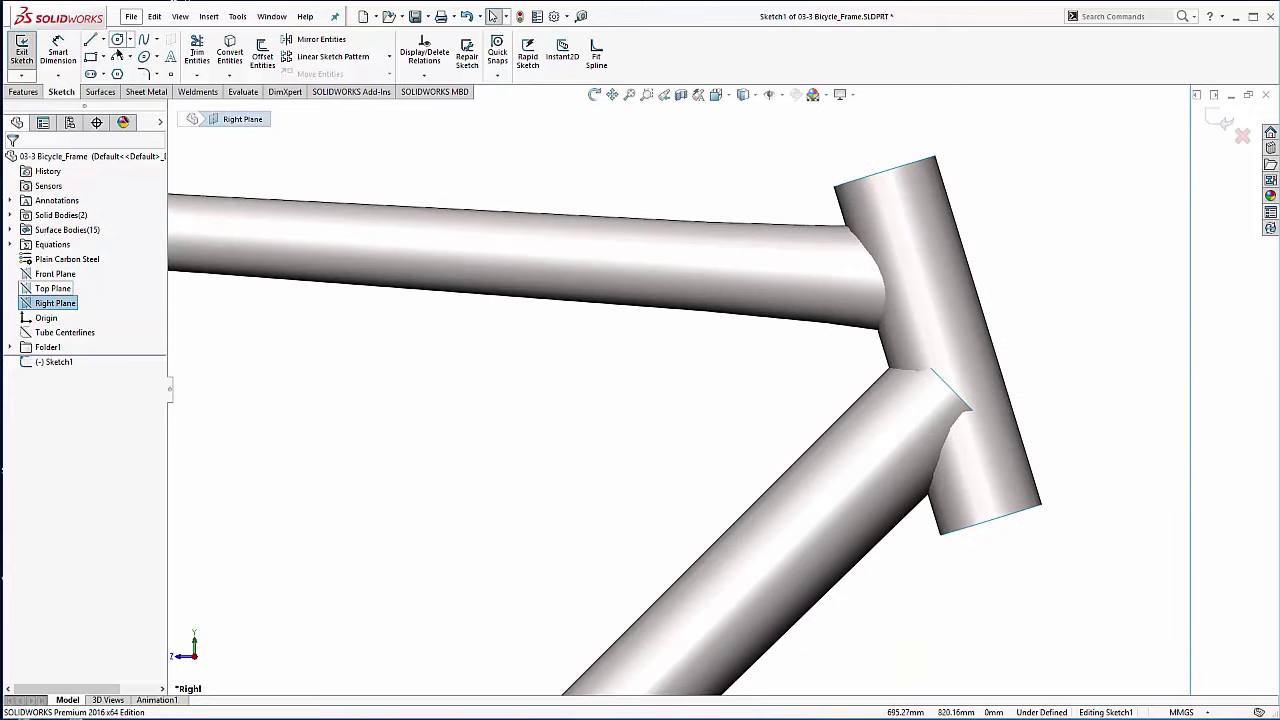
# Step: Sketch a three-point arc of about 43 mm radius across the top tube near the head tube, bulging away from the head tube
pyautogui.press('a')
pyautogui.scroll(-2, 795, 218)
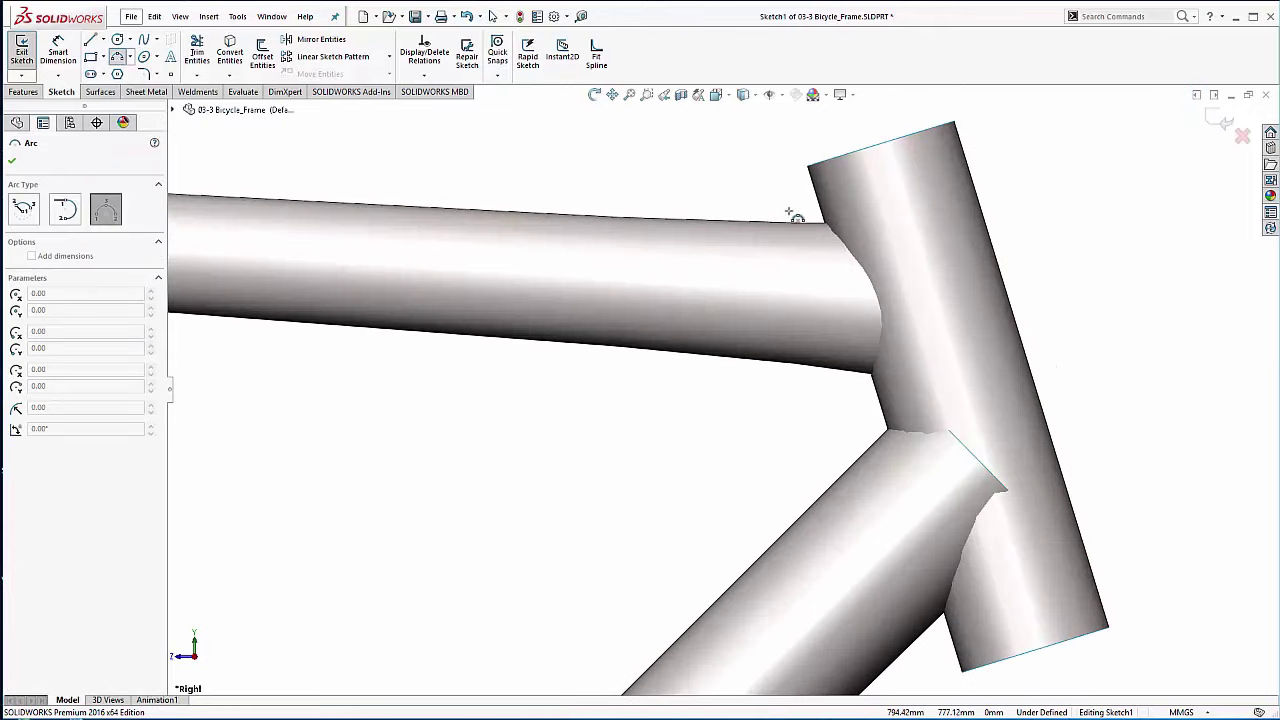
pyautogui.click(773, 213)
pyautogui.click(771, 381)
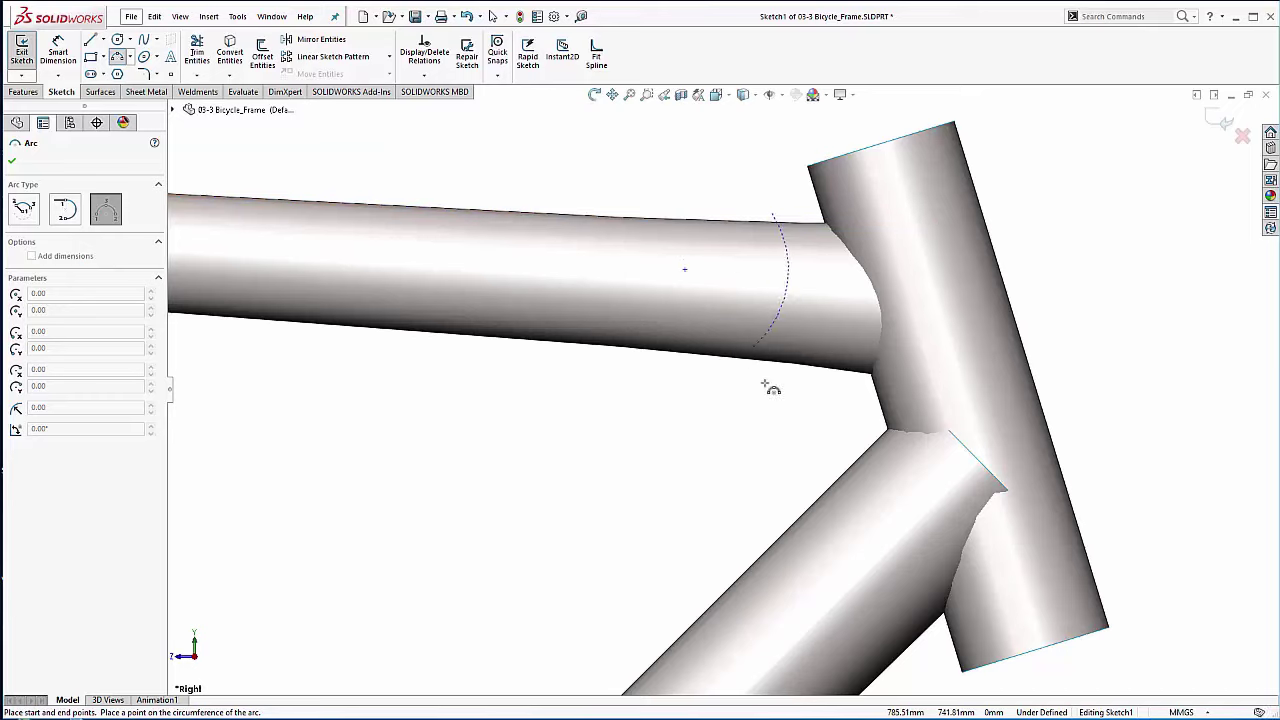
pyautogui.click(762, 294)
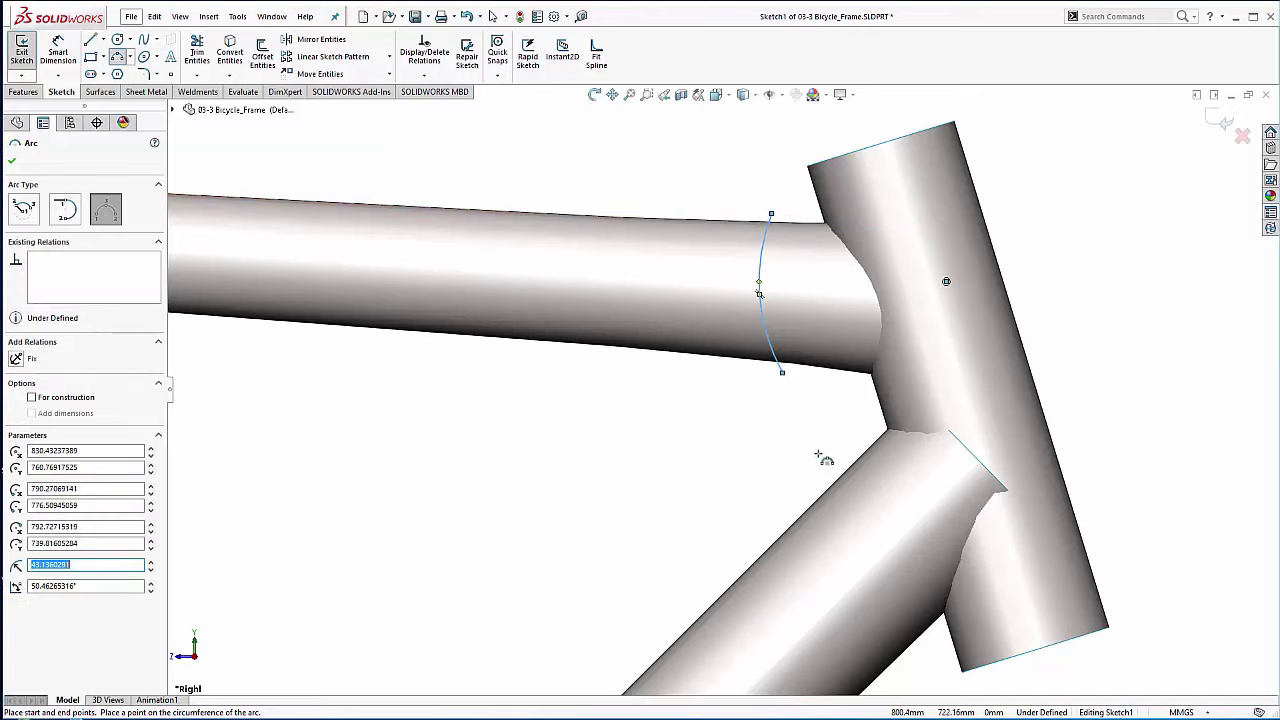
# Step: Sketch a second three-point arc of about 48 mm radius across the down tube near the head tube and end the arc command
pyautogui.keyDown('ctrl'); pyautogui.moveTo(807, 470); pyautogui.dragTo(778, 363, button='middle'); pyautogui.keyUp('ctrl')
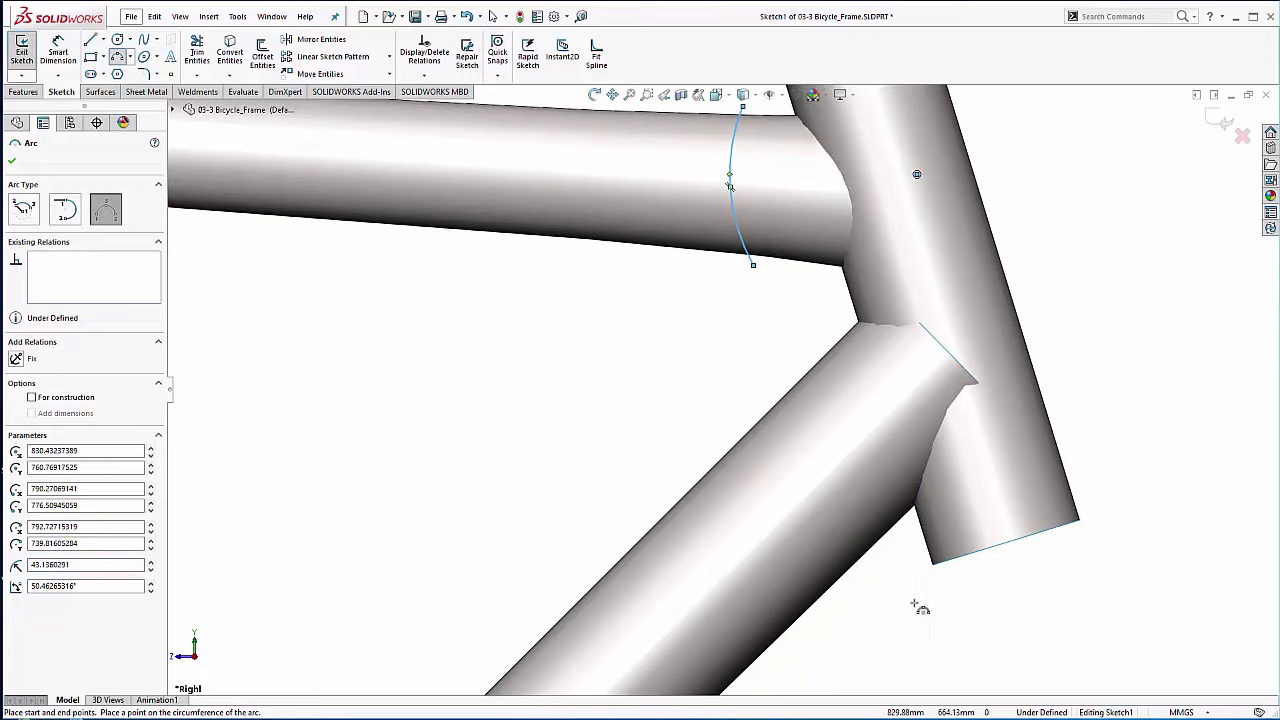
pyautogui.click(883, 541)
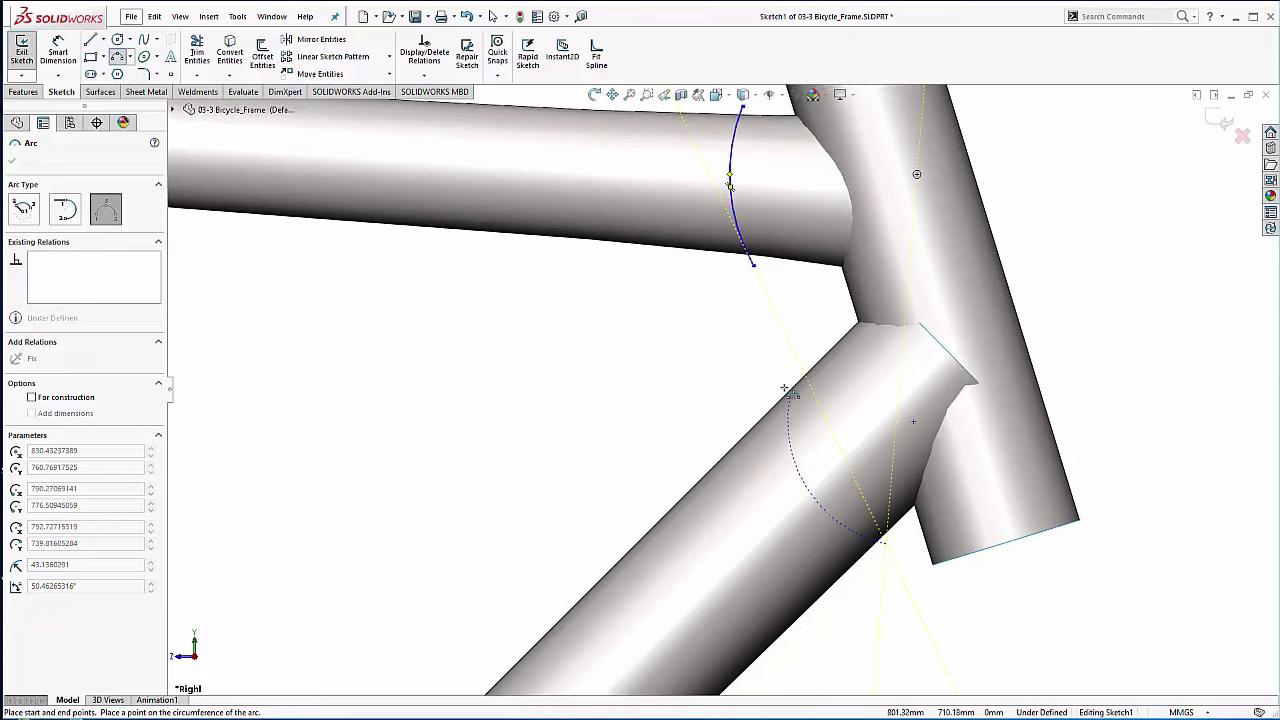
pyautogui.click(779, 399)
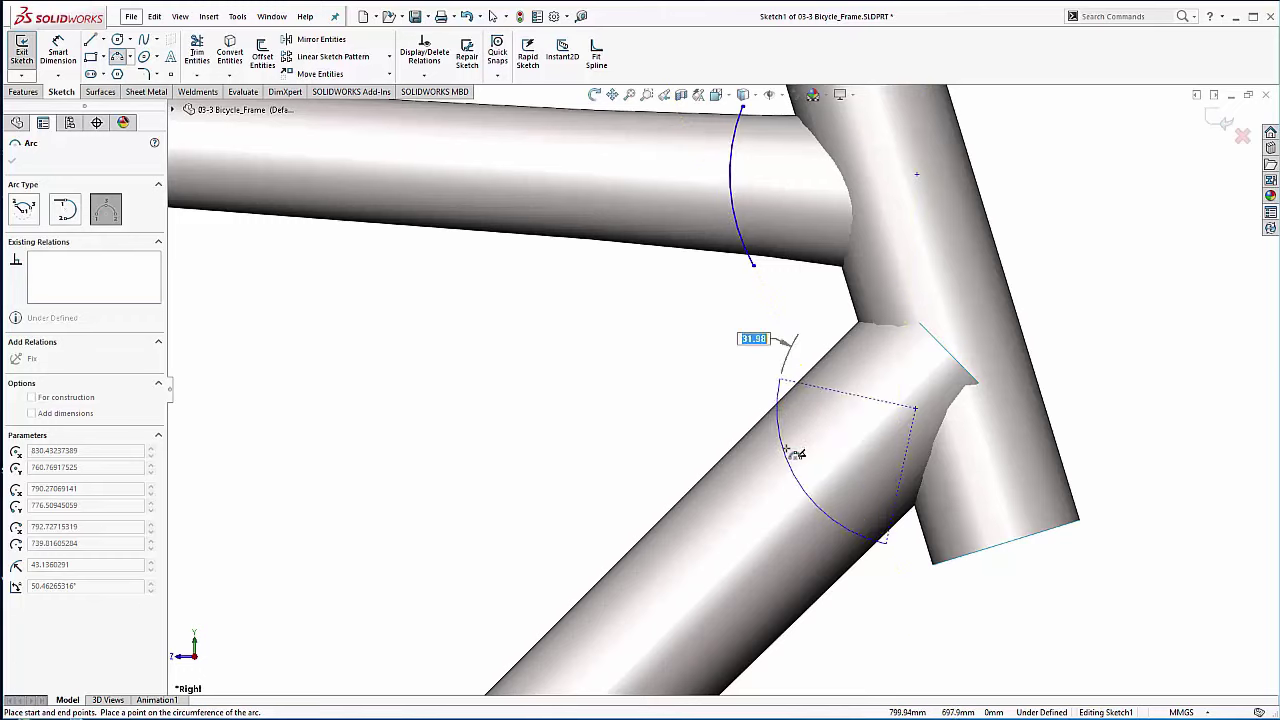
pyautogui.click(803, 449)
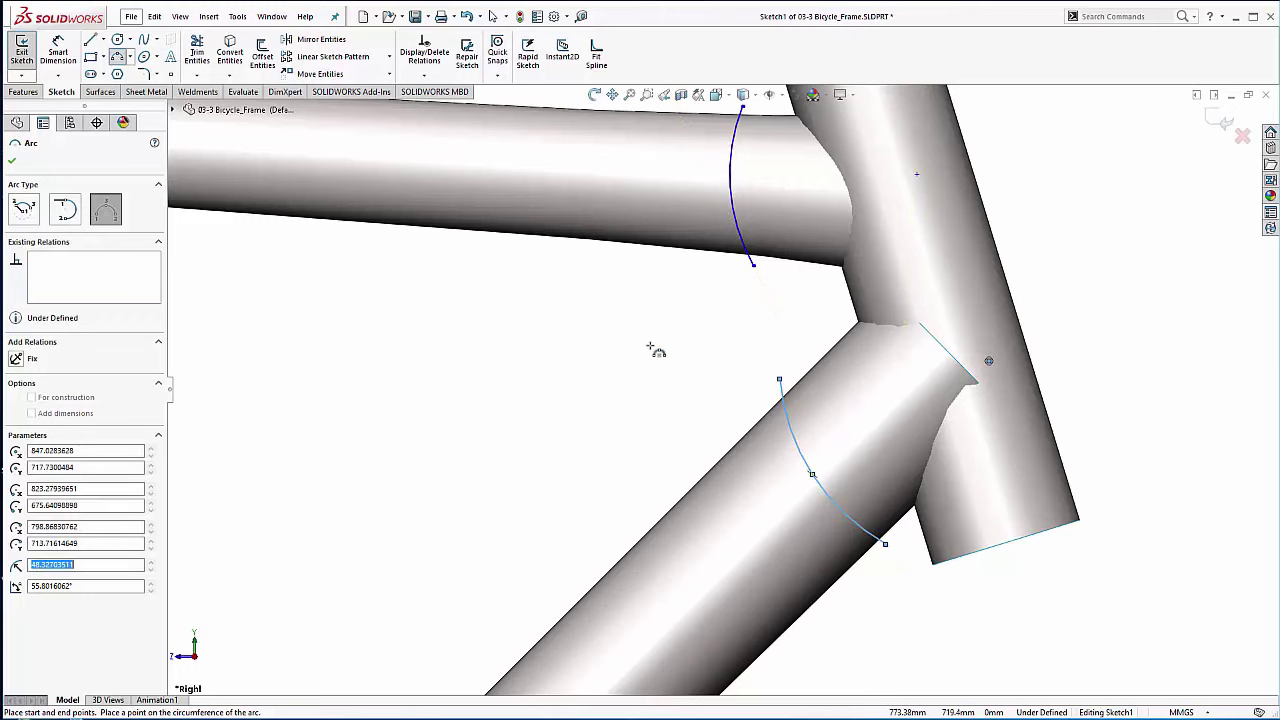
pyautogui.rightClick(657, 353)
pyautogui.click(662, 356)
pyautogui.scroll(3, 722, 390)
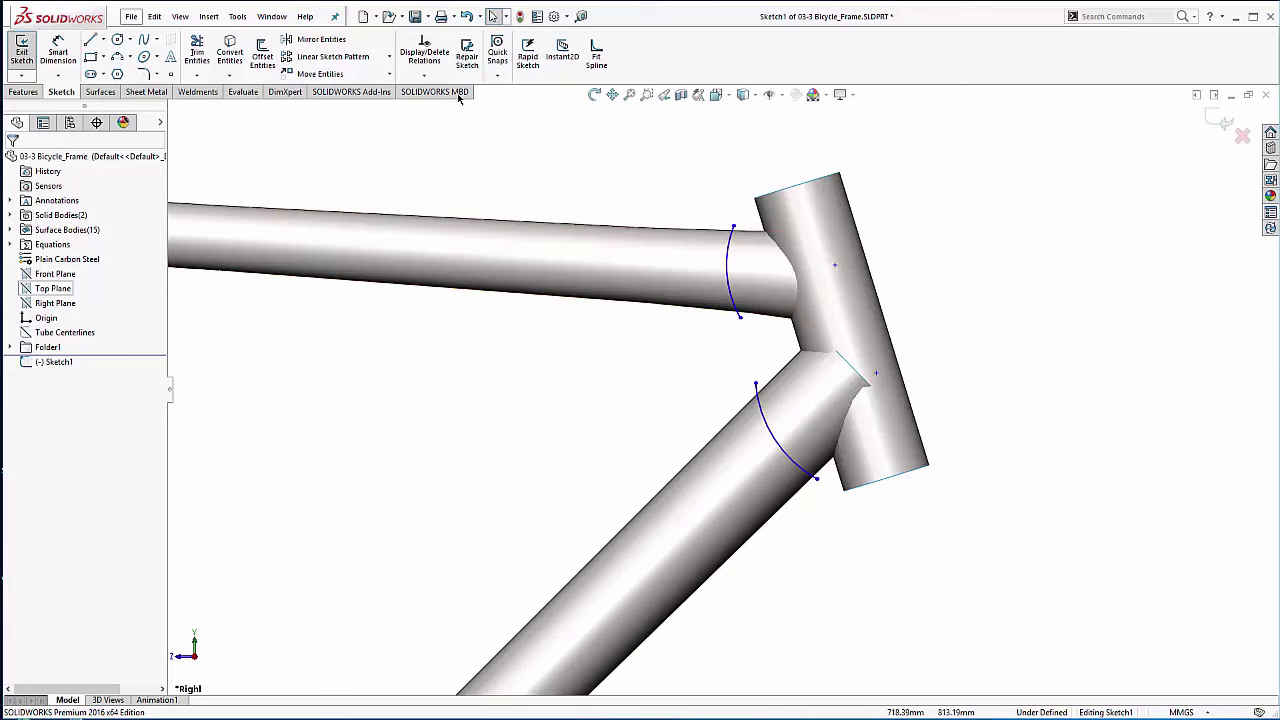
# Step: Trim the top tube surface with the arc sketch, using Remove selections on the short piece next to the head tube
pyautogui.click(99, 92)
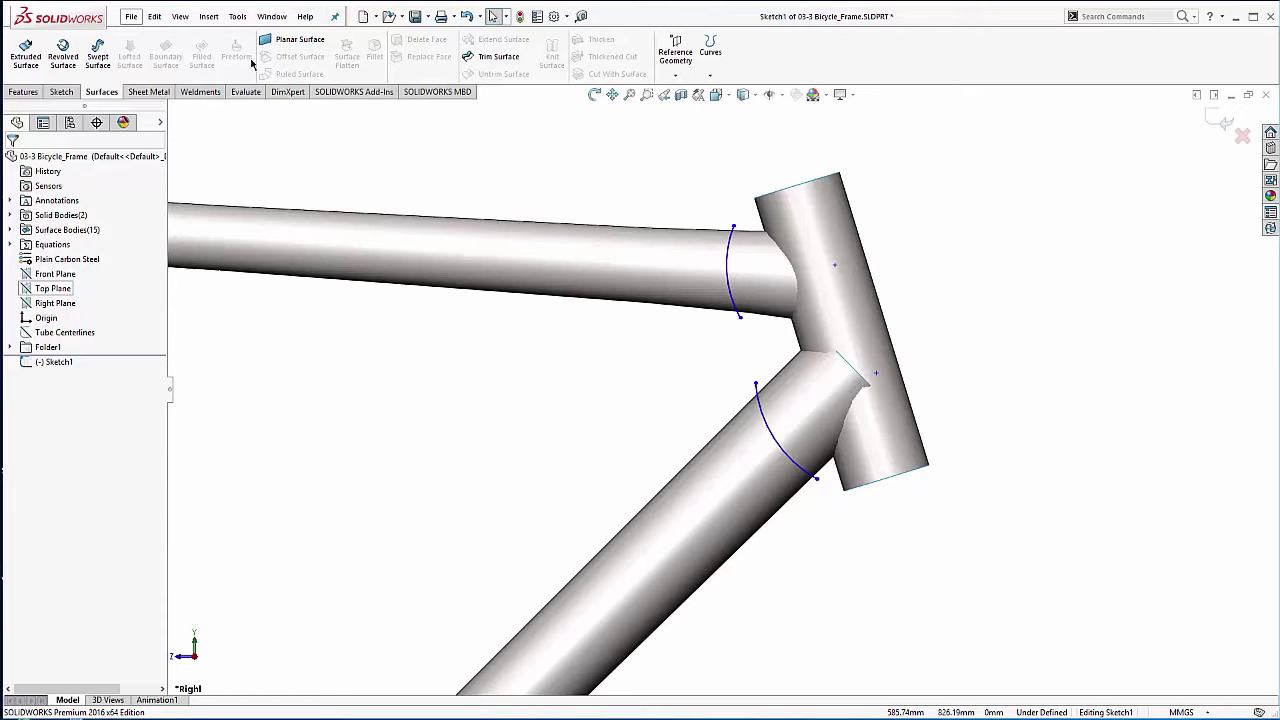
pyautogui.click(499, 57)
pyautogui.scroll(5, 709, 409)
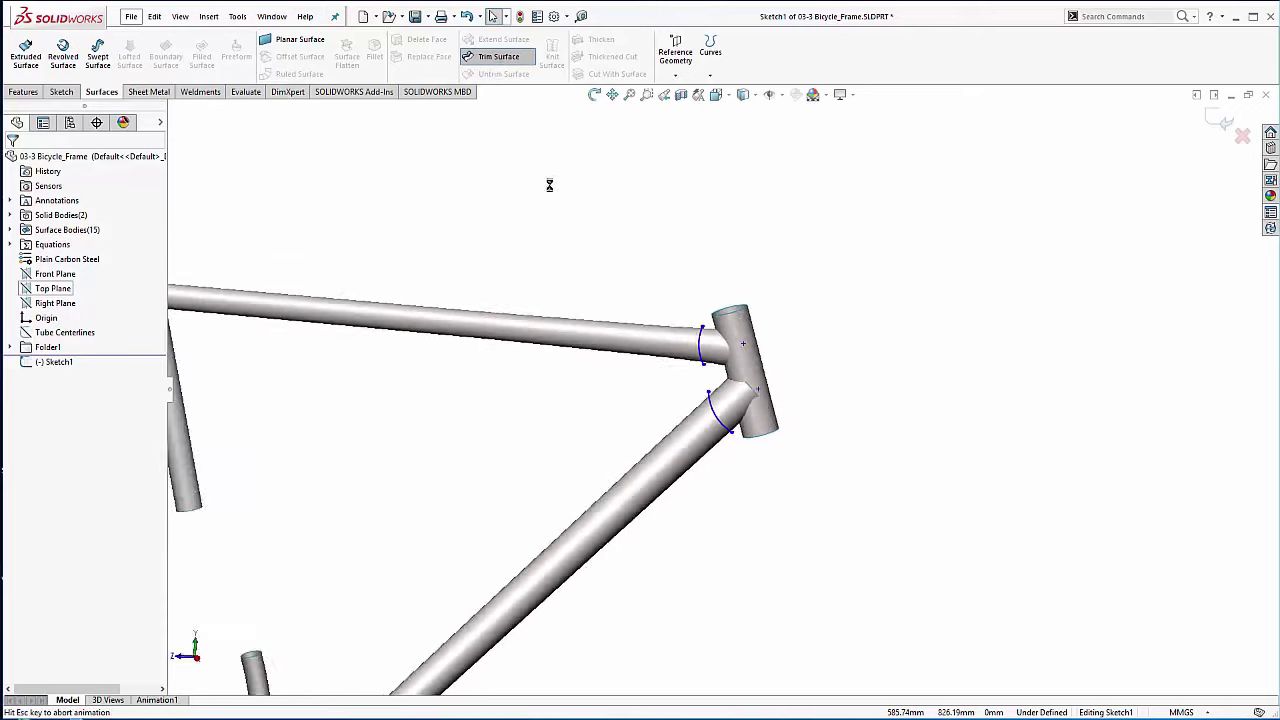
pyautogui.scroll(-2, 748, 383)
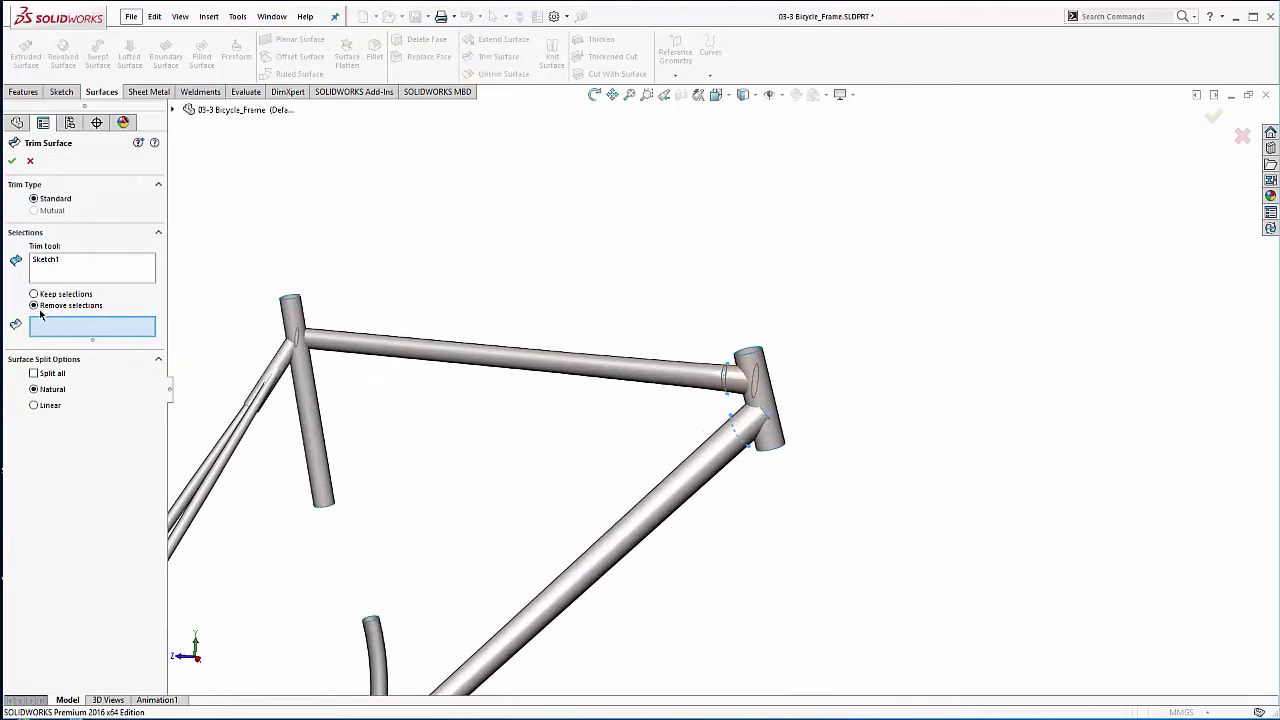
pyautogui.scroll(-3, 778, 456)
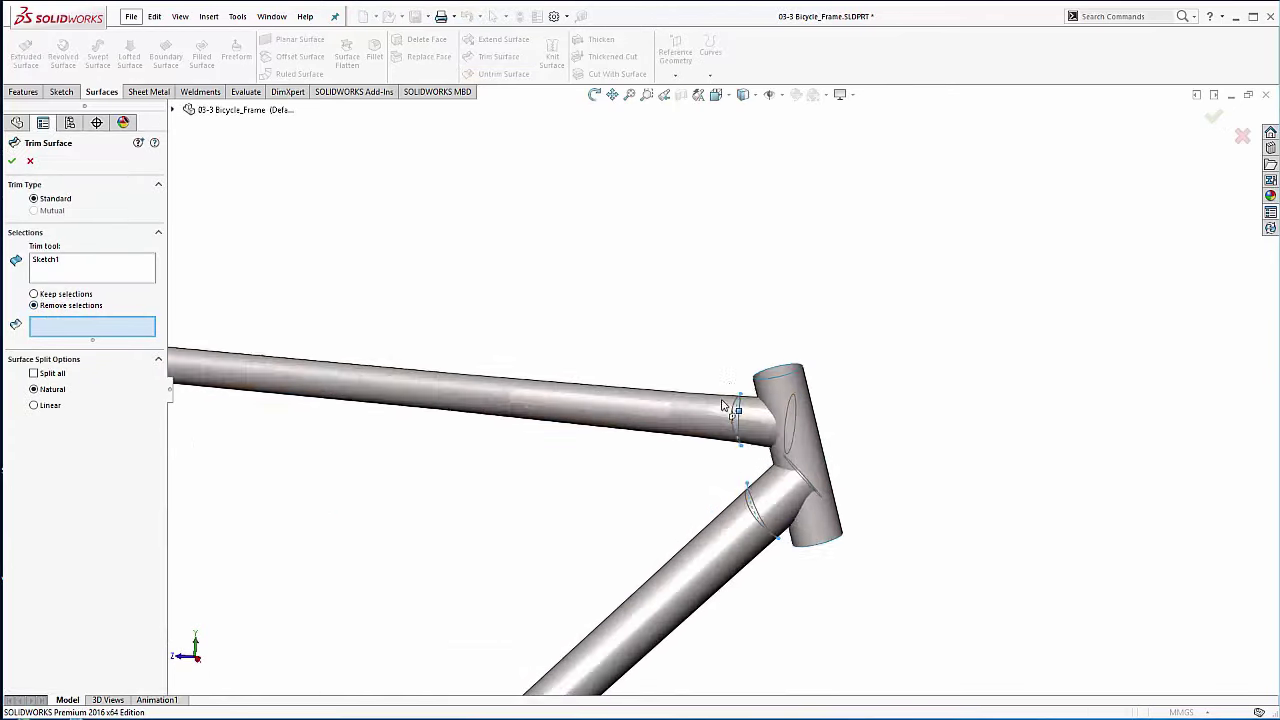
pyautogui.click(772, 451)
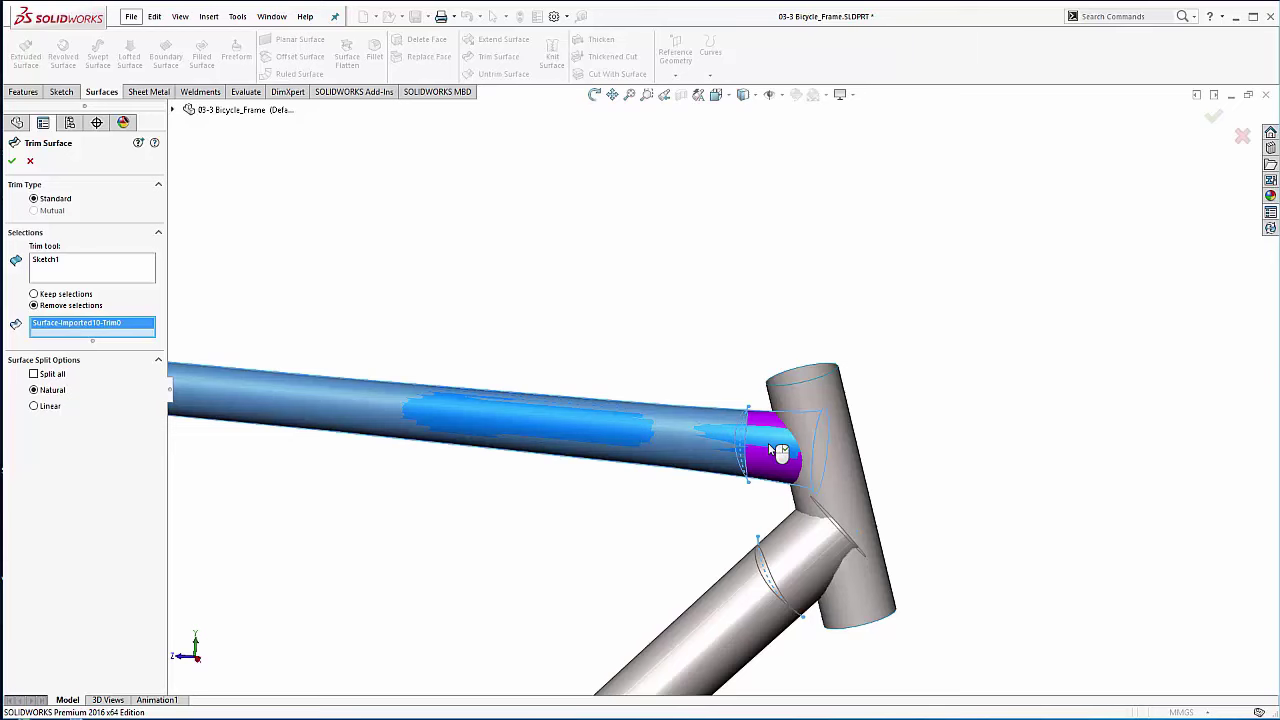
pyautogui.rightClick(778, 452)
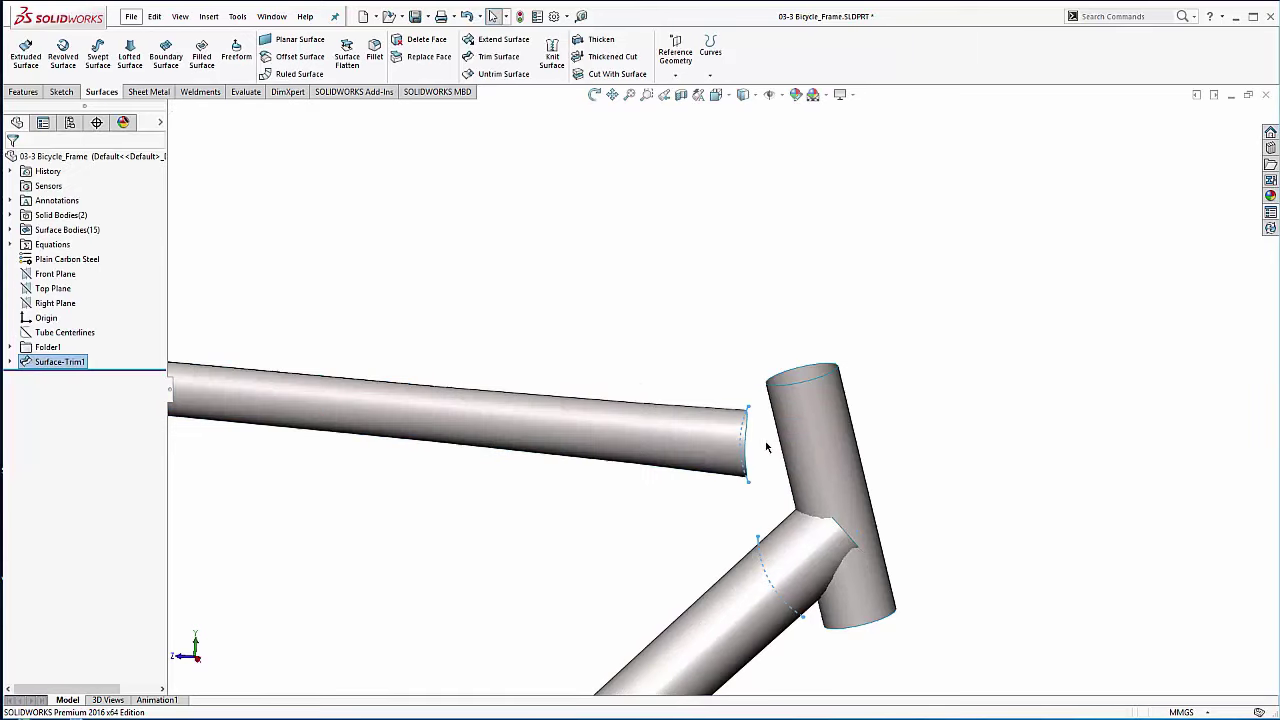
# Step: Examine the shape of the trimmed top tube end and its open edge from several angles
pyautogui.scroll(-3, 772, 450)
pyautogui.click(680, 287)
pyautogui.moveTo(722, 472); pyautogui.dragTo(683, 457, button='middle')
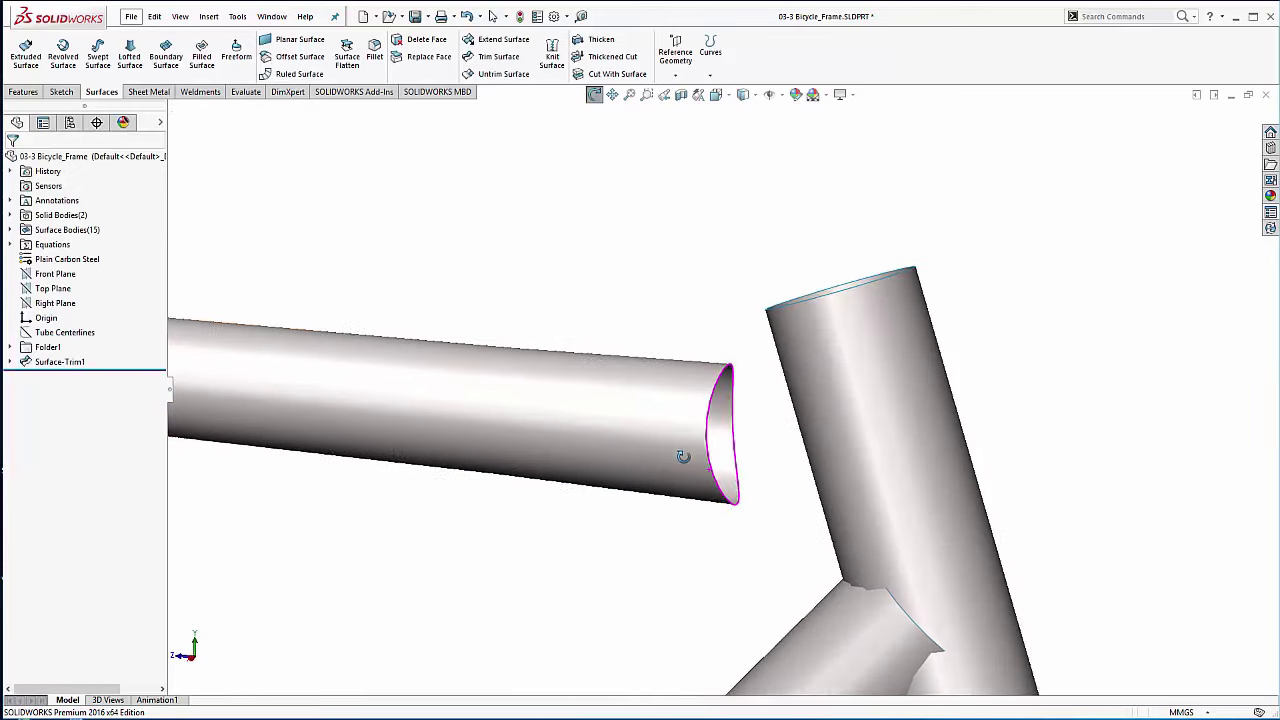
pyautogui.click(722, 408)
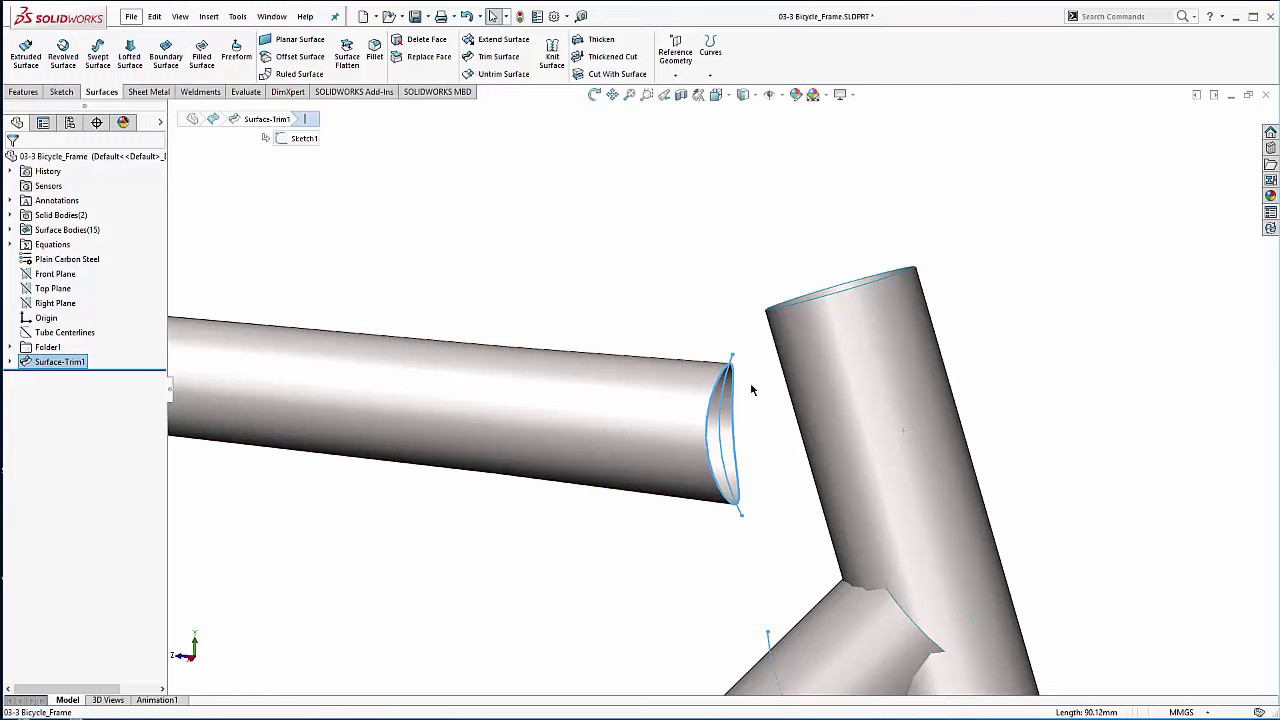
pyautogui.click(686, 312)
pyautogui.scroll(-1, 733, 380)
pyautogui.scroll(2, 731, 390)
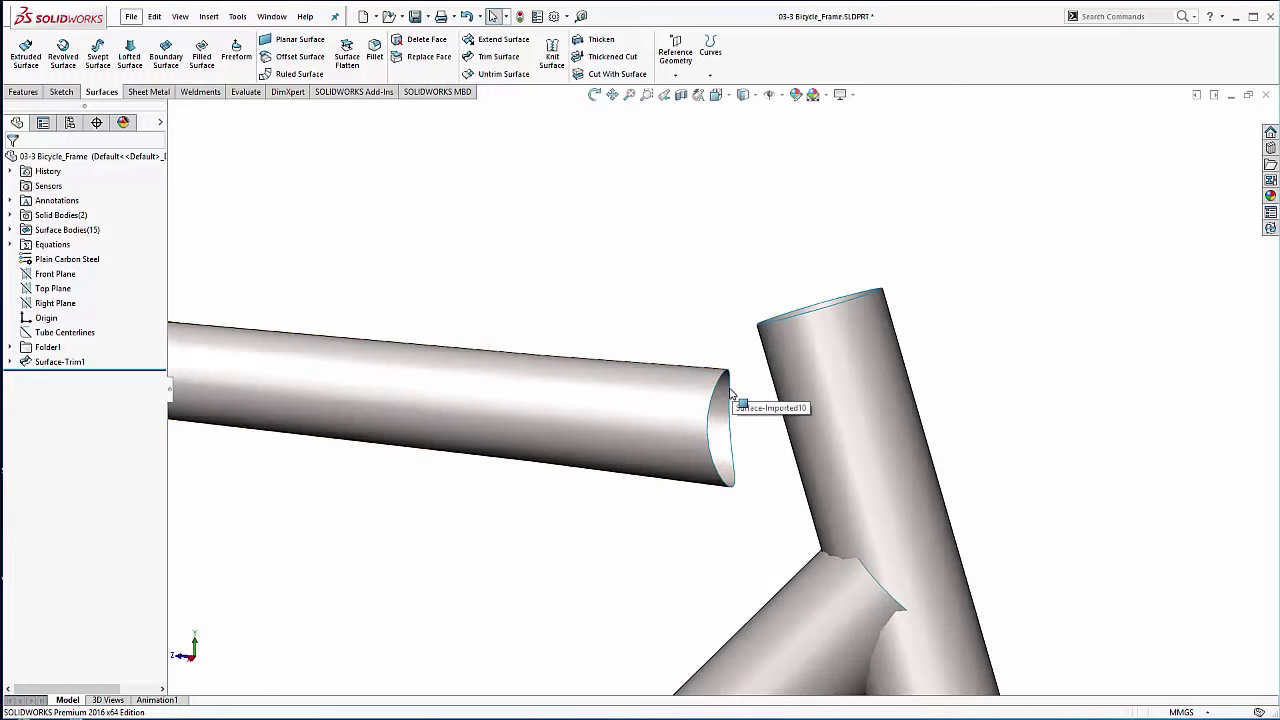
pyautogui.moveTo(730, 393); pyautogui.dragTo(769, 383, button='middle')
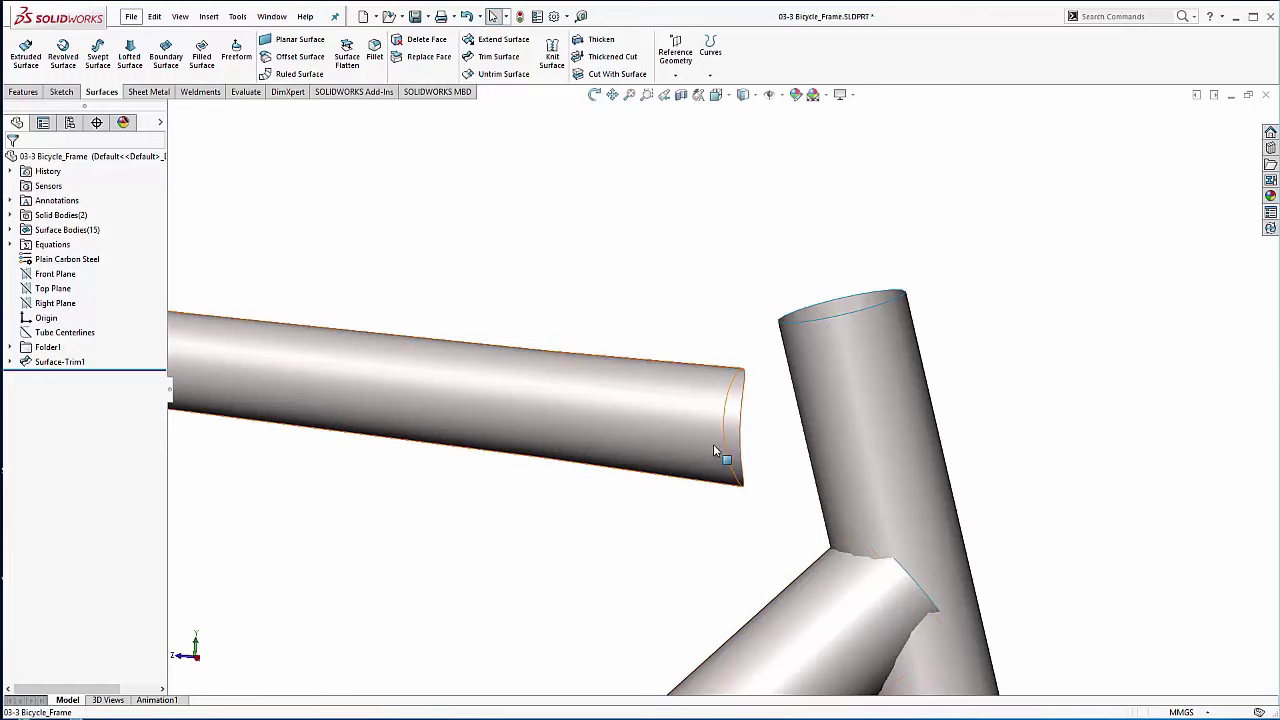
pyautogui.moveTo(700, 339); pyautogui.dragTo(650, 334, button='middle')
# Step: Reopen the arc sketch under Surface-Trim1 for editing and orient the view normal to it
pyautogui.click(10, 361)
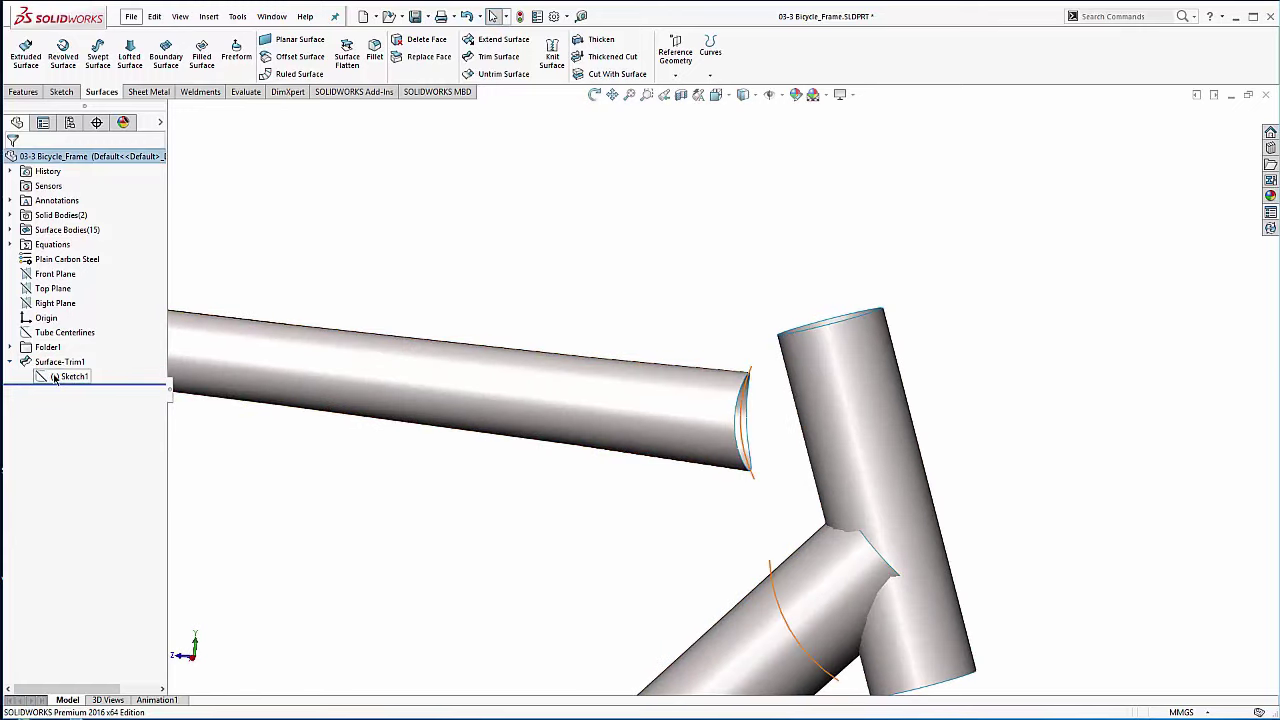
pyautogui.rightClick(62, 378)
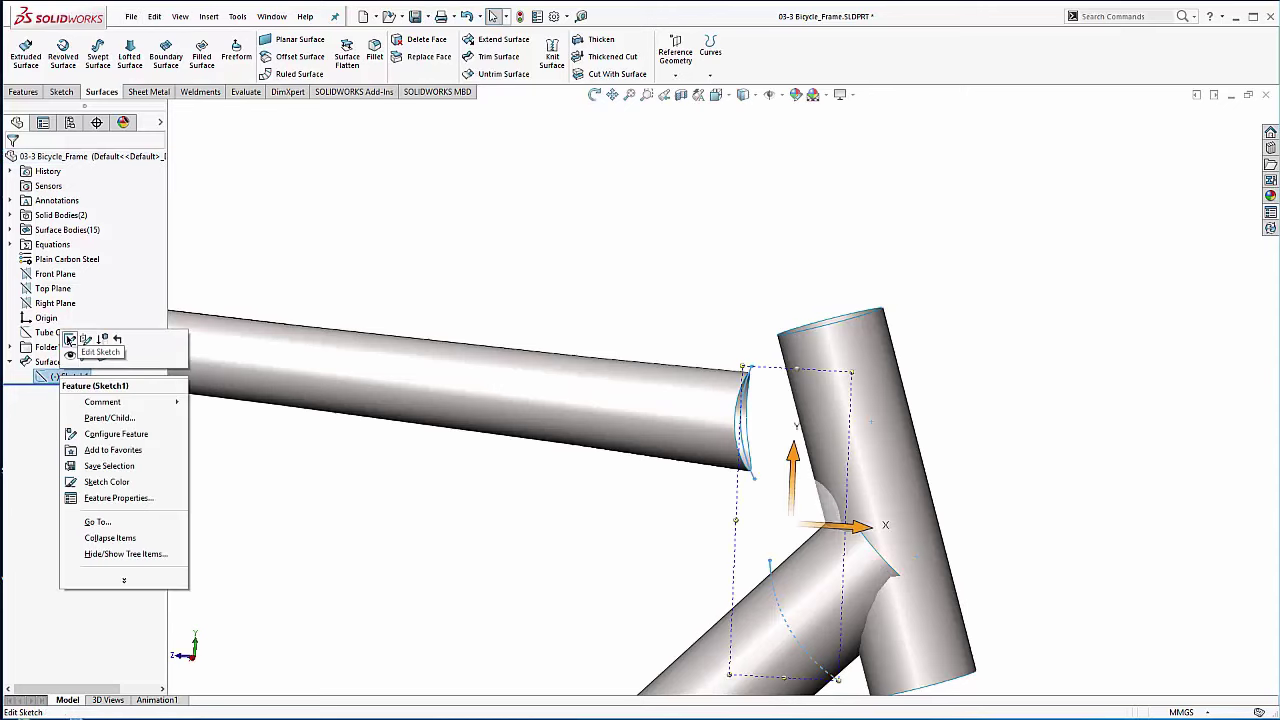
pyautogui.press('space')
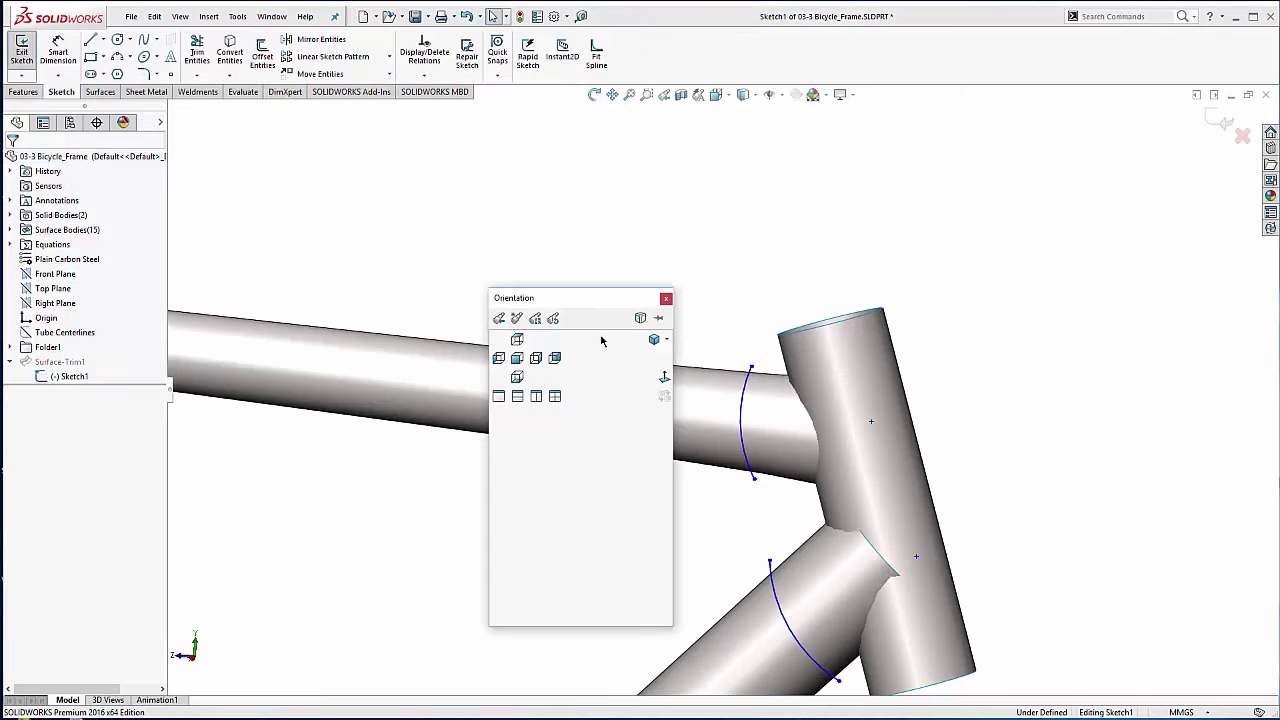
pyautogui.click(664, 377)
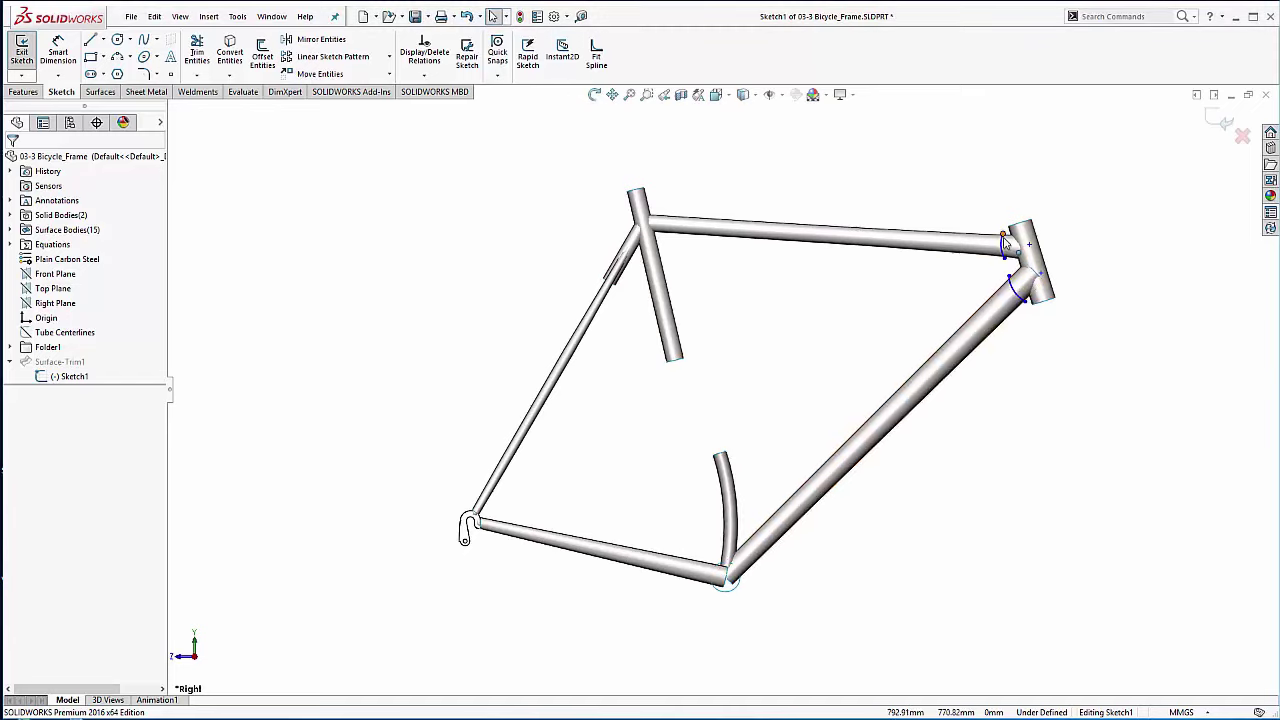
pyautogui.scroll(-5, 937, 356)
pyautogui.scroll(-2, 936, 351)
pyautogui.keyDown('ctrl'); pyautogui.moveTo(836, 351); pyautogui.dragTo(704, 275, button='middle'); pyautogui.keyUp('ctrl')
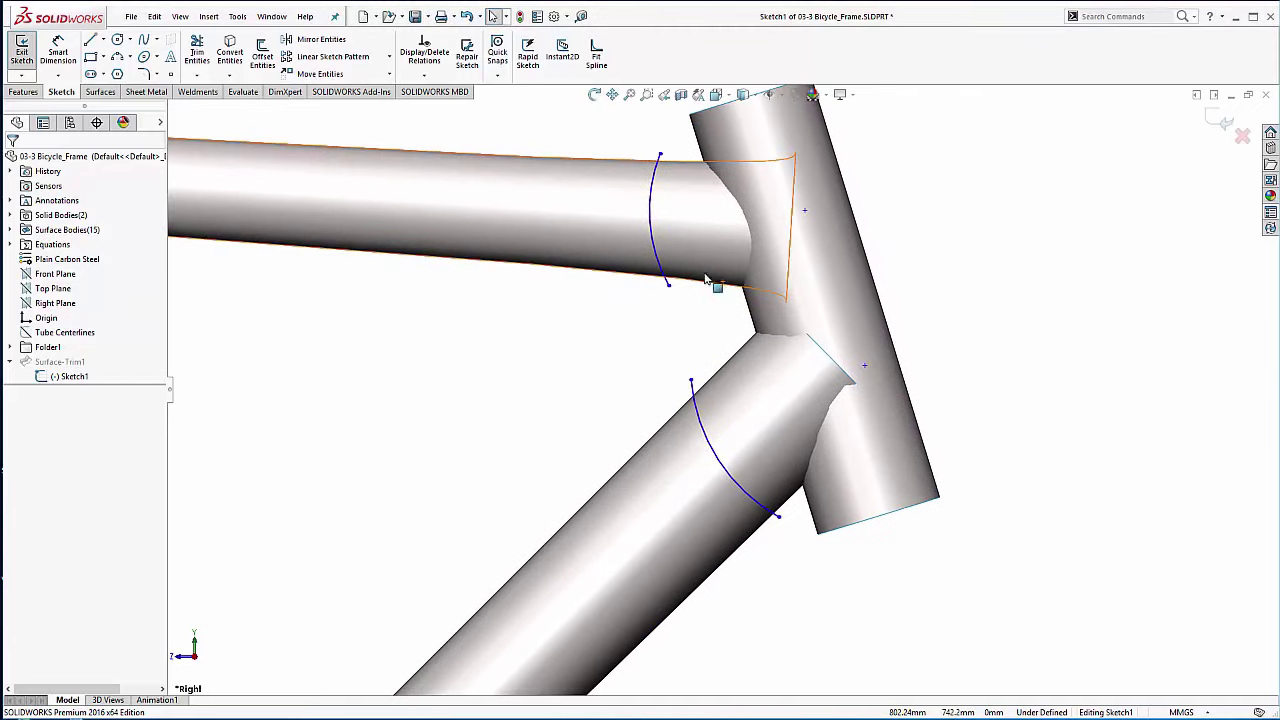
# Step: Split the top tube arc with Split Entities at two points, one near each end, just inside the tube's outline
pyautogui.click(655, 176)
pyautogui.rightClick(660, 178)
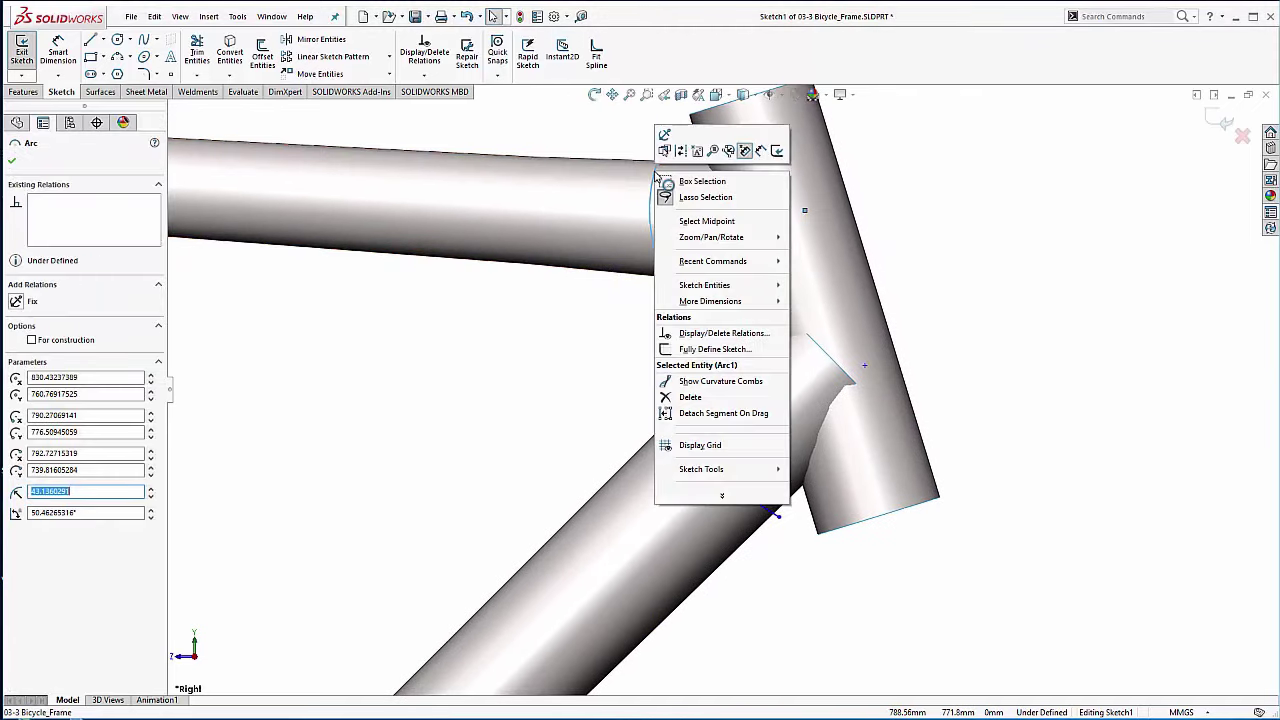
pyautogui.click(722, 495)
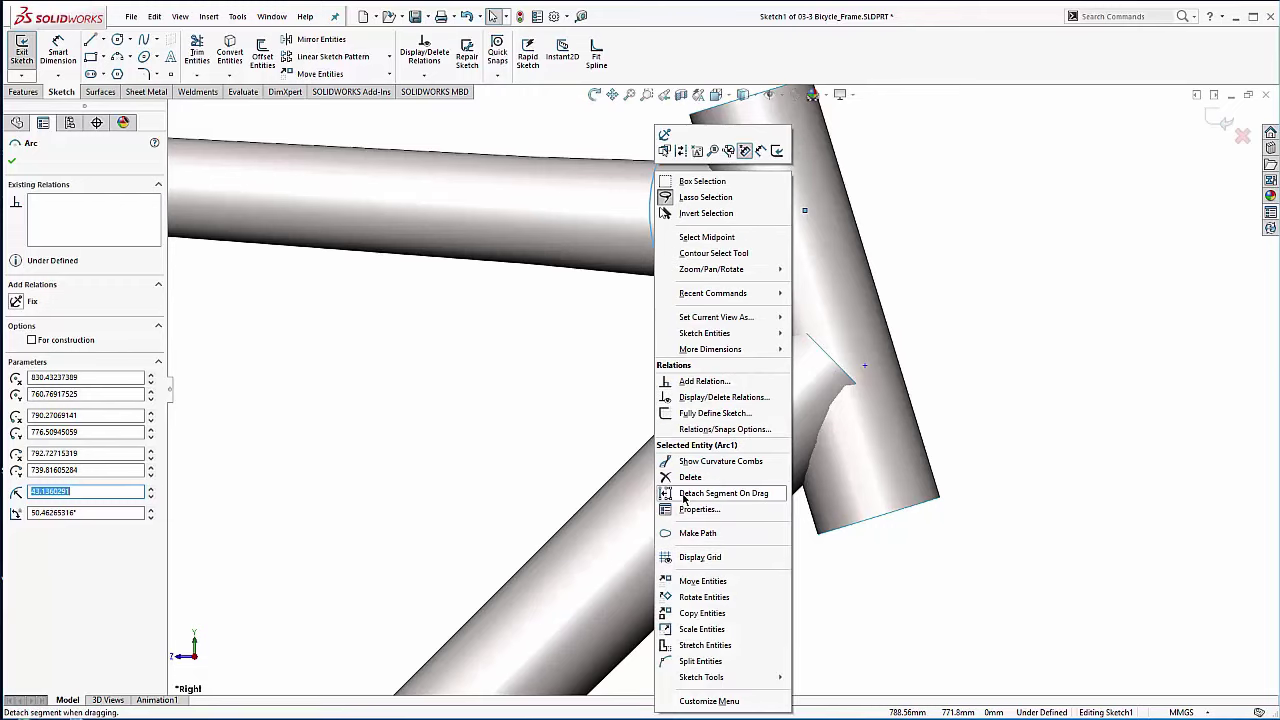
pyautogui.click(686, 663)
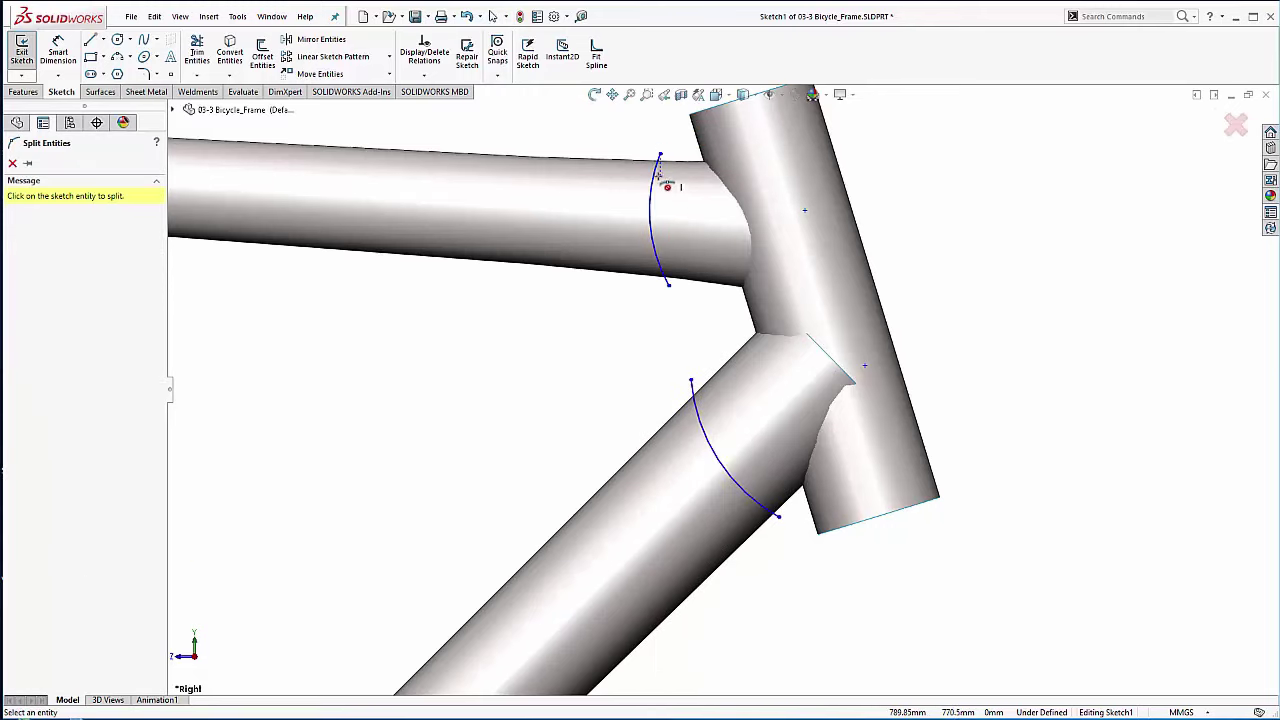
pyautogui.scroll(-3, 668, 190)
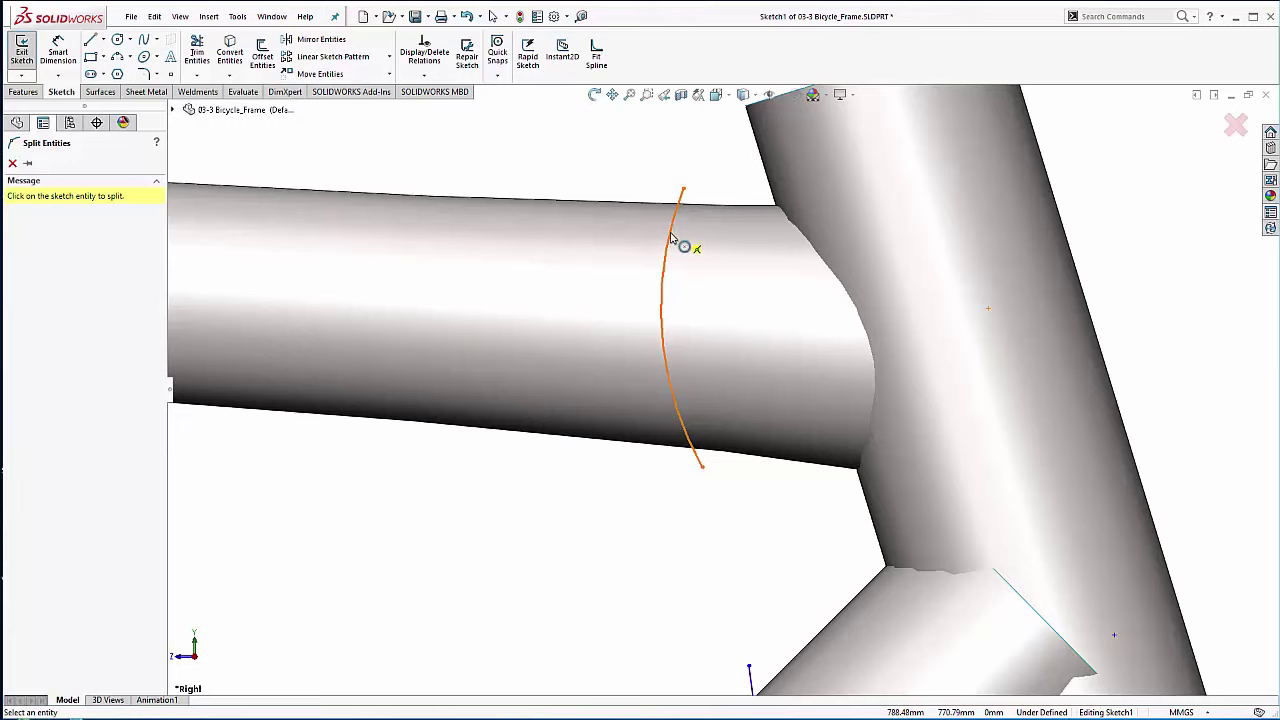
pyautogui.click(671, 234)
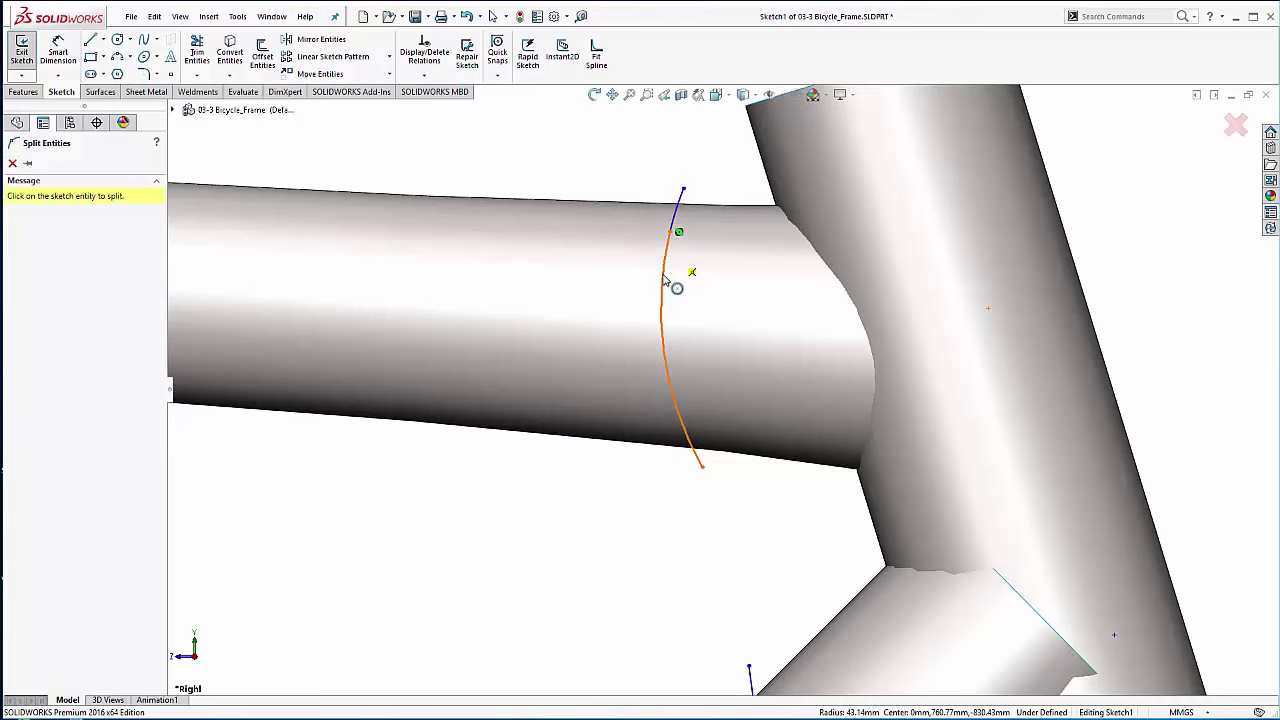
pyautogui.click(681, 428)
# Step: Split the down tube arc near both of its ends, end the split command and exit the sketch
pyautogui.scroll(3, 788, 441)
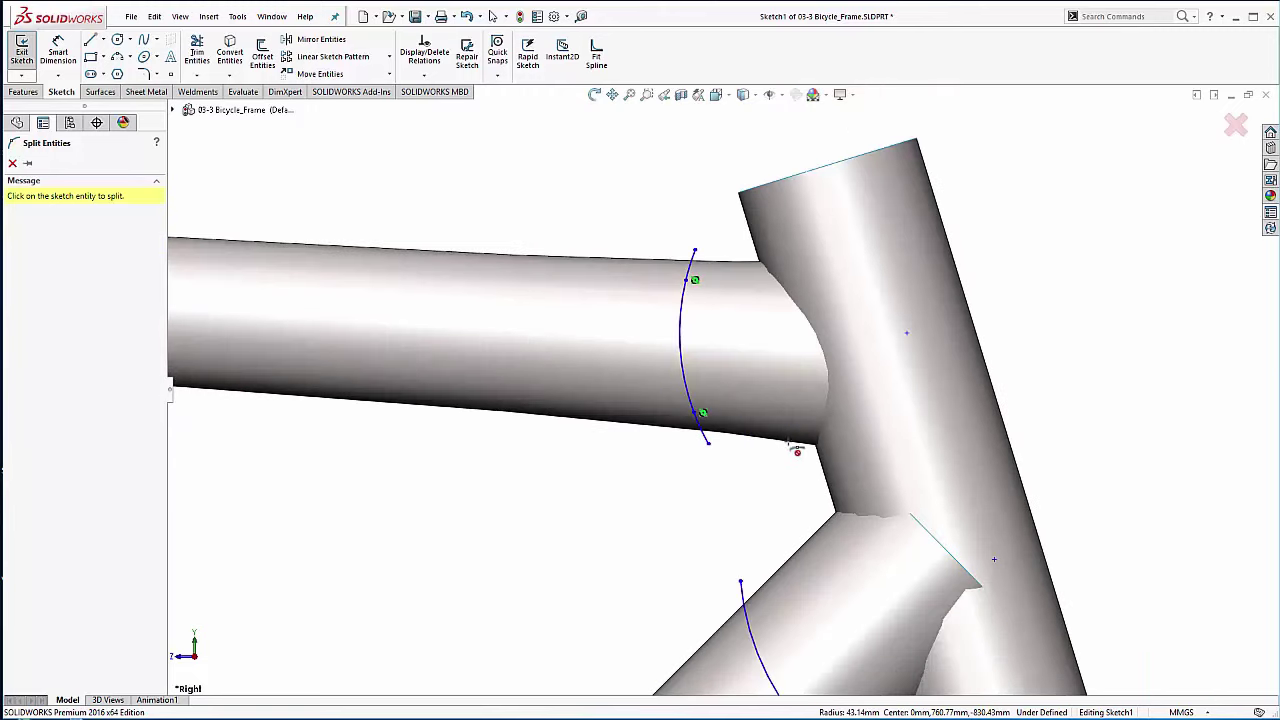
pyautogui.keyDown('ctrl'); pyautogui.moveTo(788, 441); pyautogui.dragTo(772, 192, button='middle'); pyautogui.keyUp('ctrl')
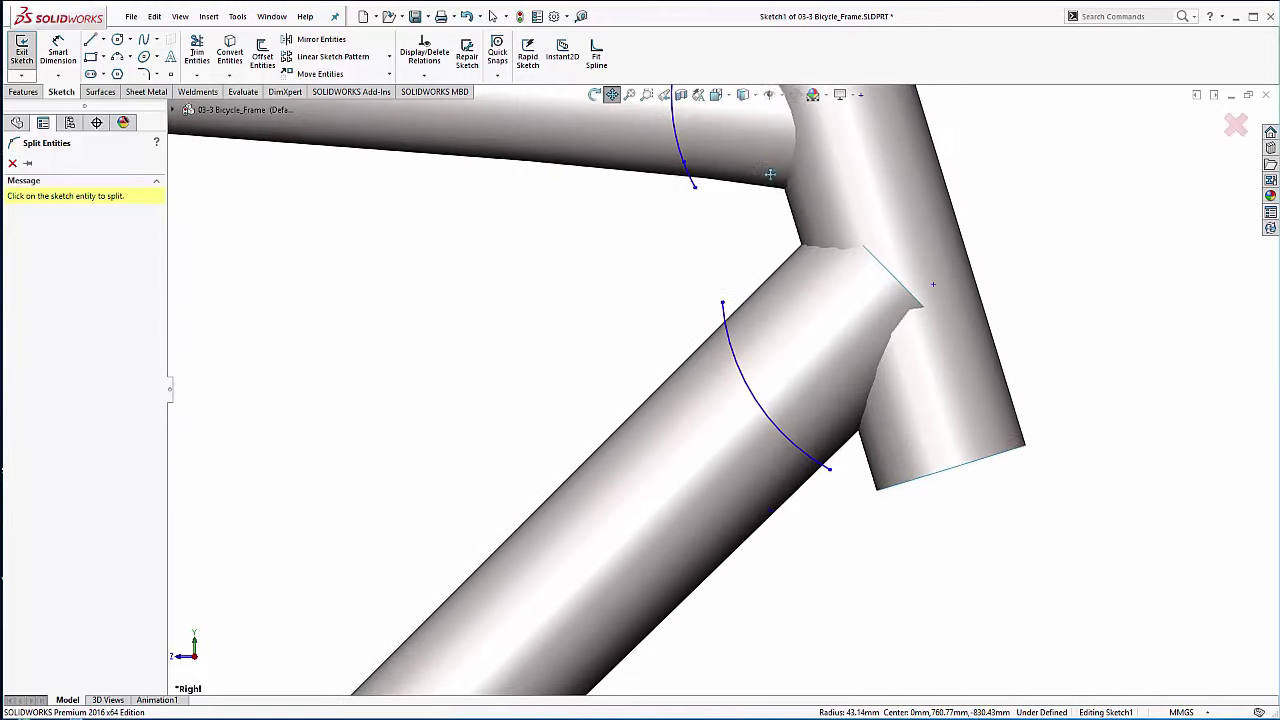
pyautogui.click(737, 344)
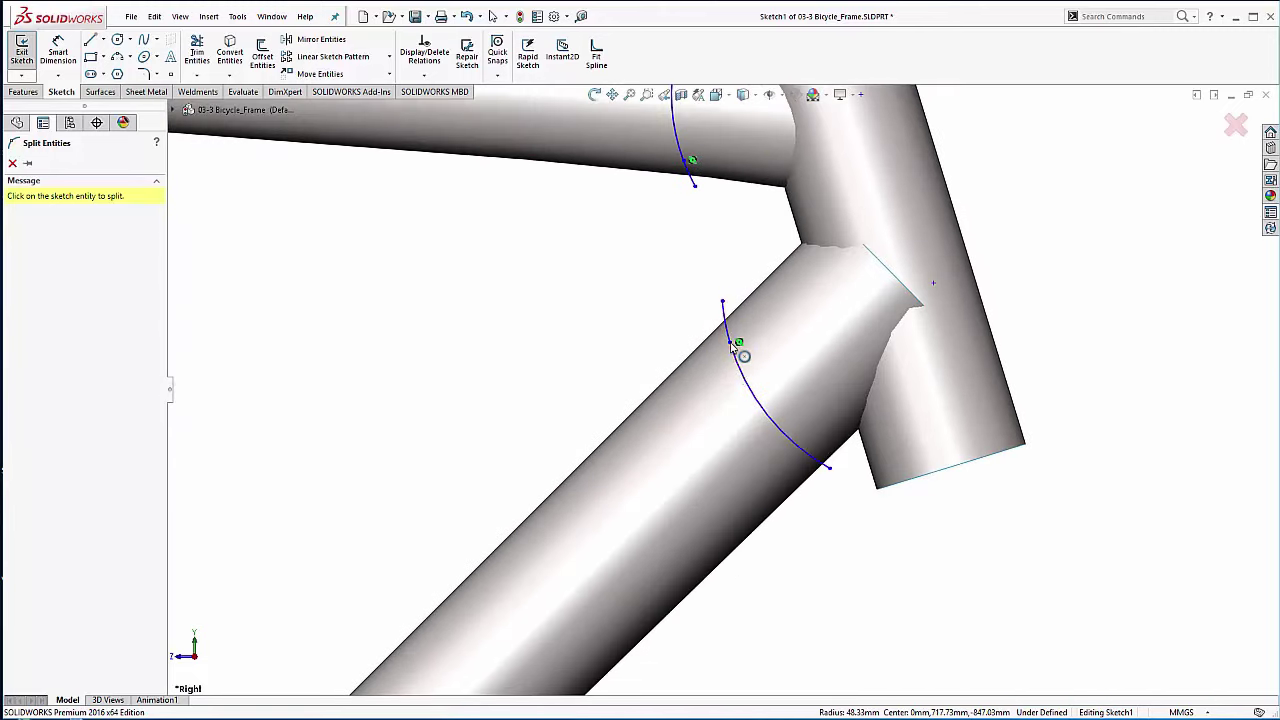
pyautogui.click(806, 454)
pyautogui.click(1245, 127)
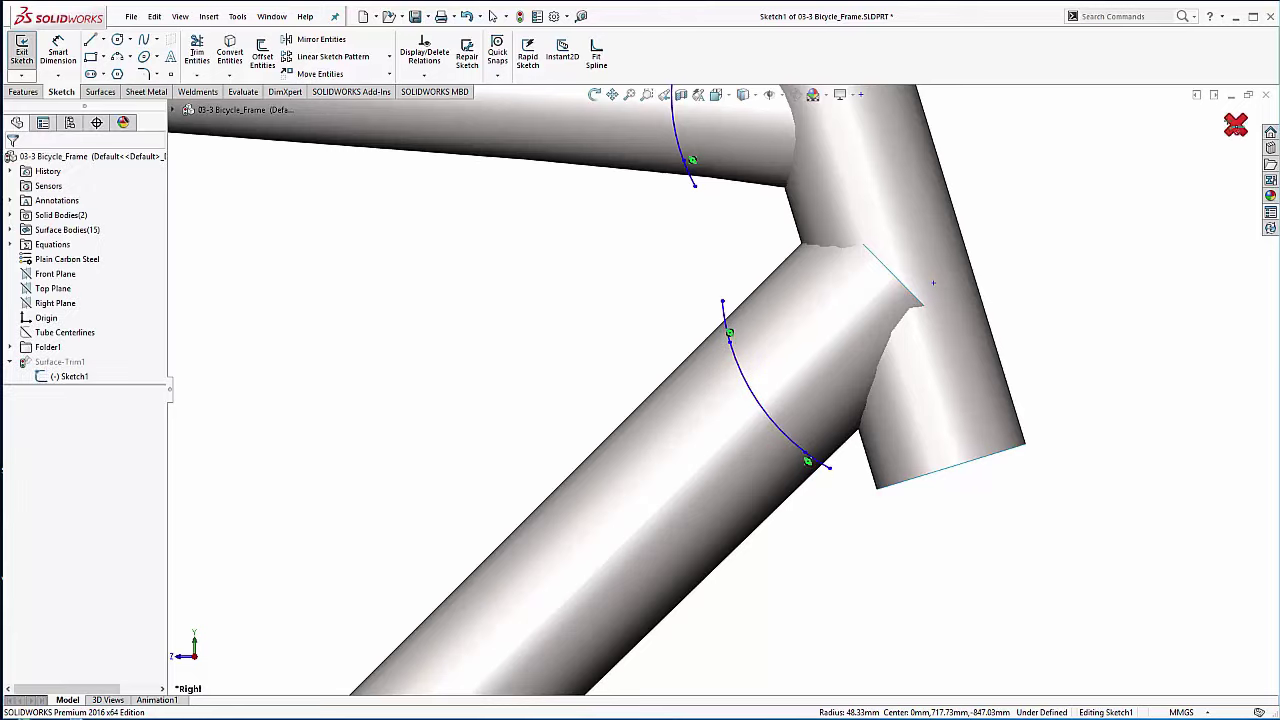
pyautogui.scroll(3, 619, 276)
pyautogui.keyDown('ctrl'); pyautogui.moveTo(570, 325); pyautogui.dragTo(613, 386, button='middle'); pyautogui.keyUp('ctrl')
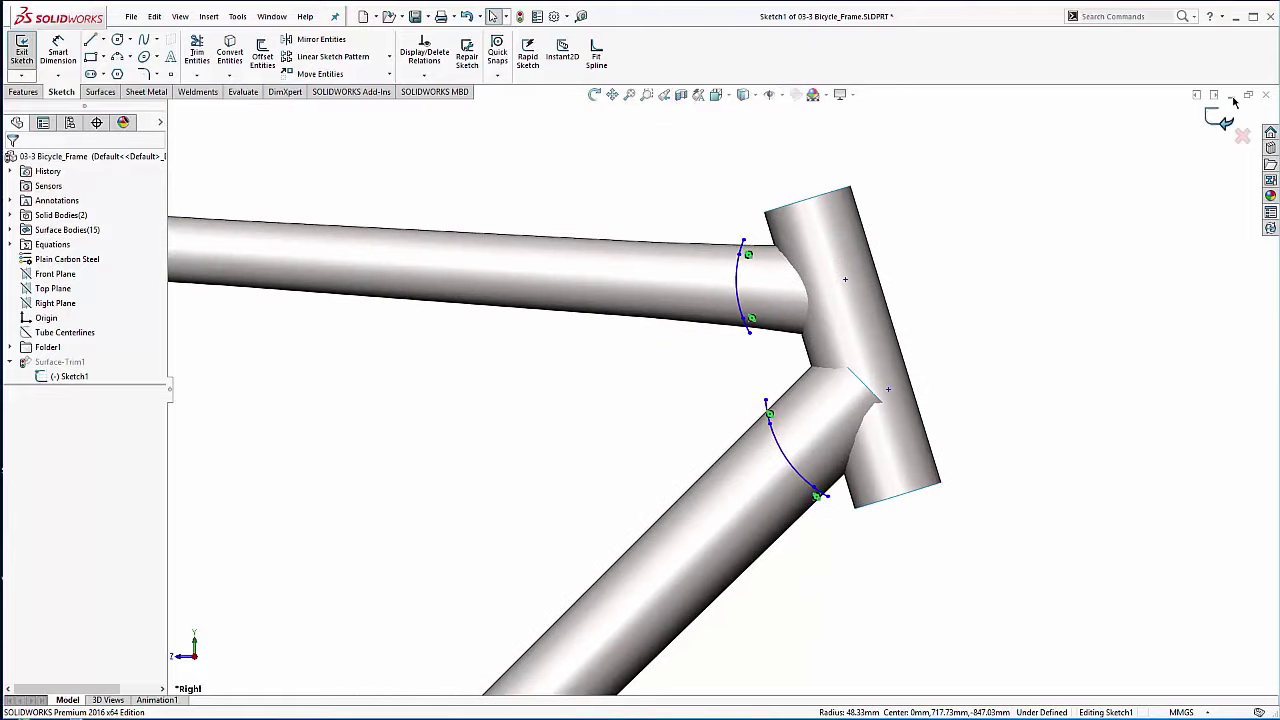
pyautogui.click(1220, 117)
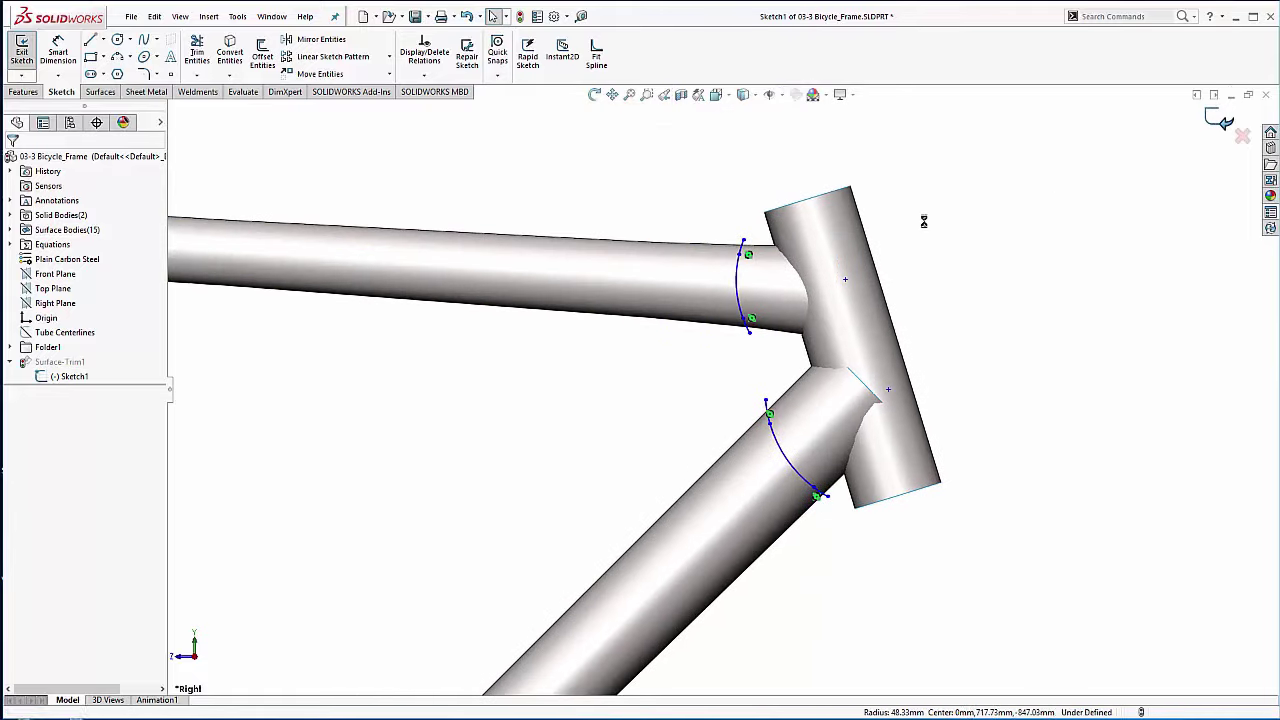
# Step: Examine the segments of the top tube's trimmed edge by selecting the short upper and long middle portions
pyautogui.scroll(-3, 745, 275)
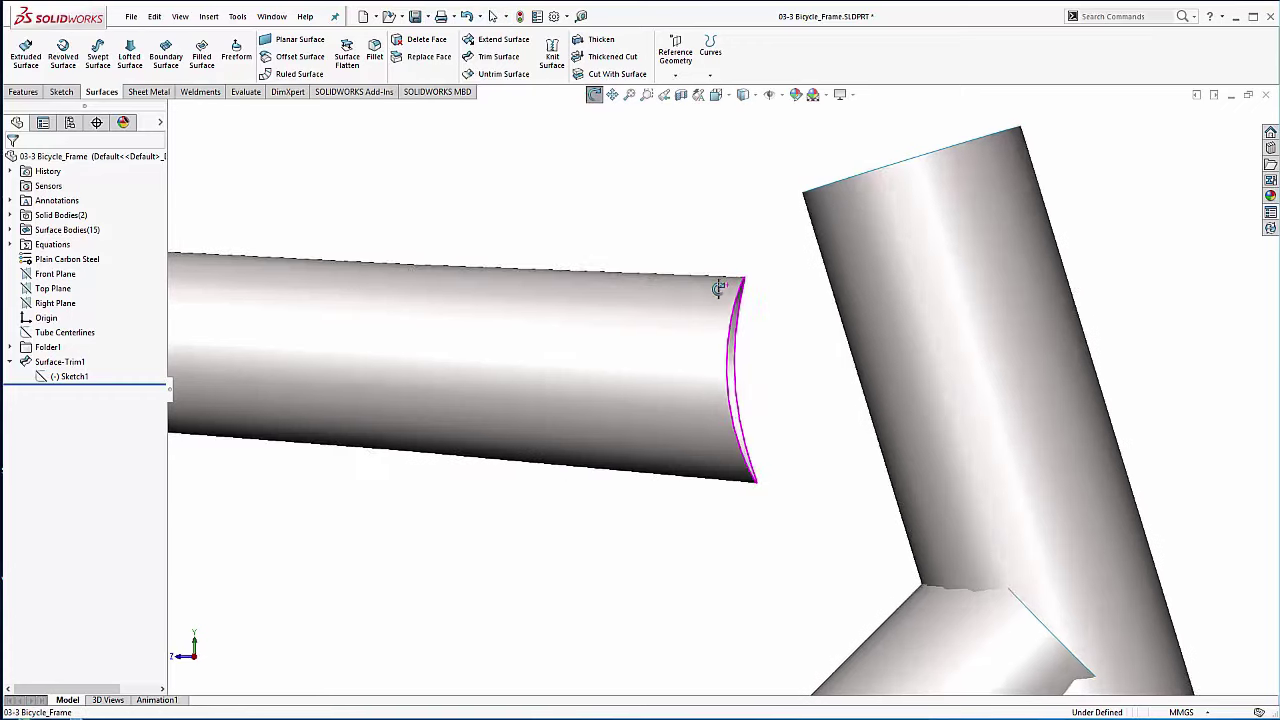
pyautogui.moveTo(736, 285); pyautogui.dragTo(742, 292, button='middle')
pyautogui.click(742, 292)
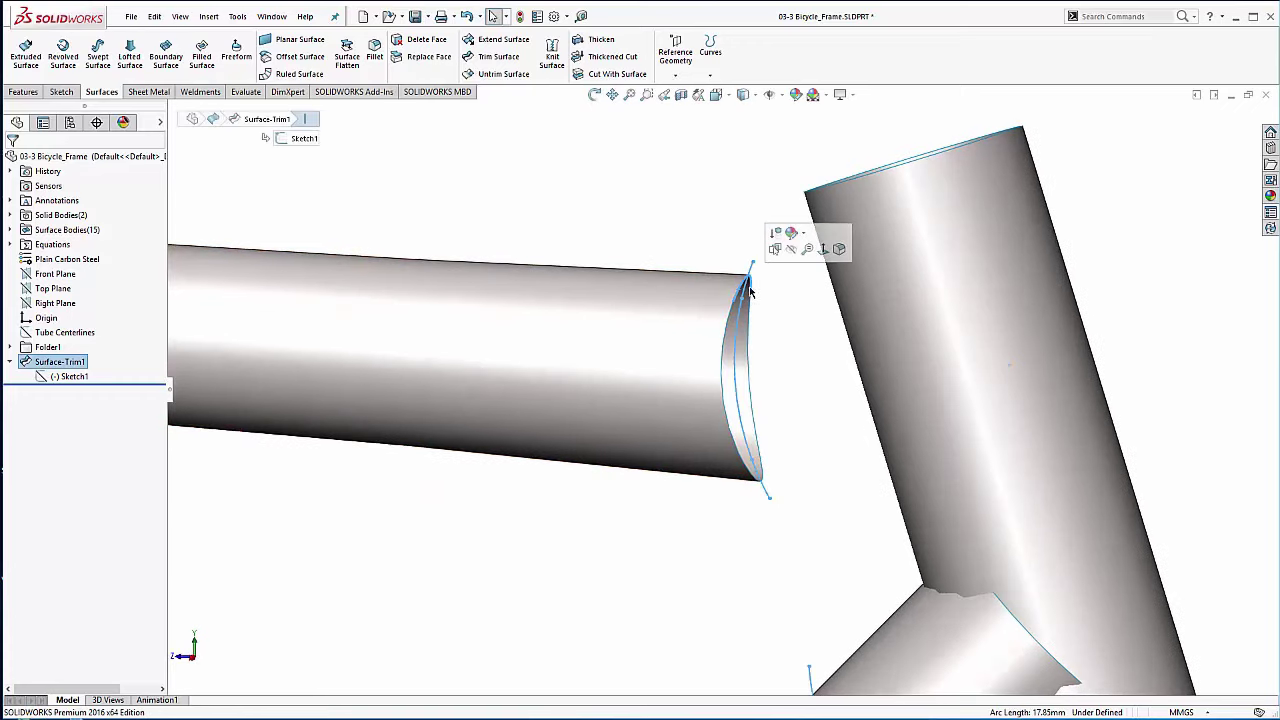
pyautogui.click(724, 351)
pyautogui.scroll(-2, 745, 299)
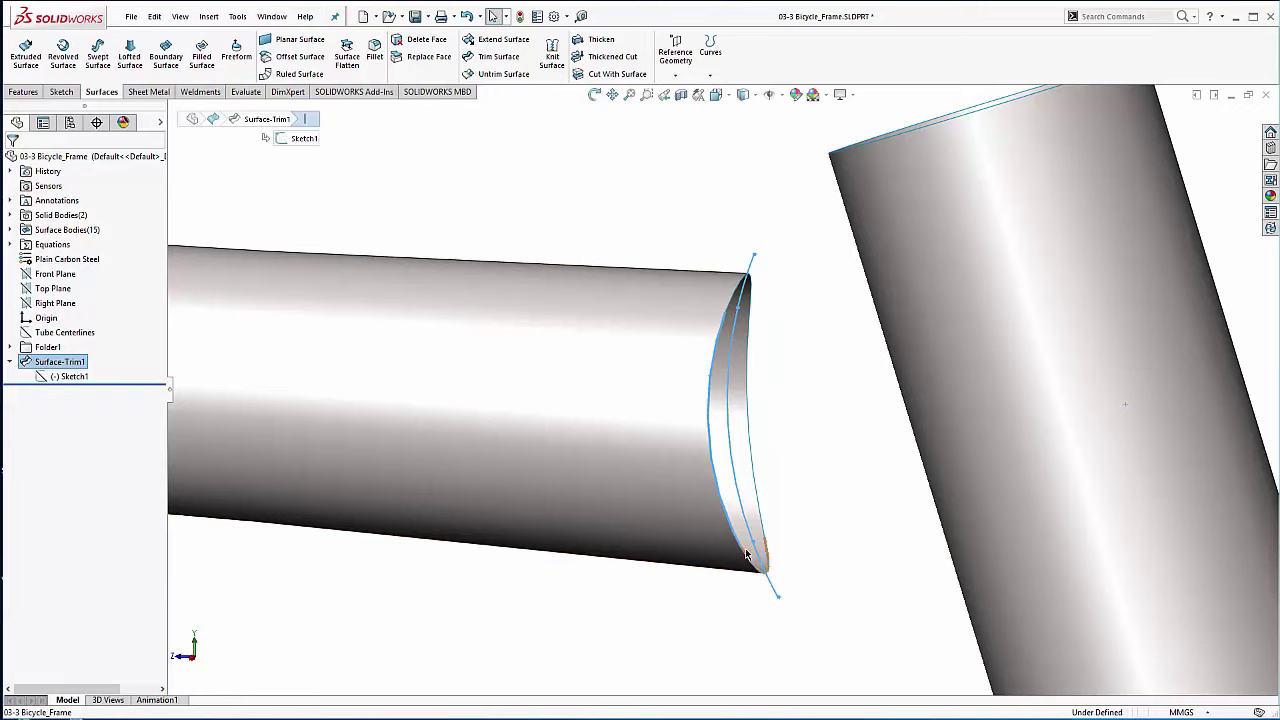
pyautogui.scroll(5, 778, 243)
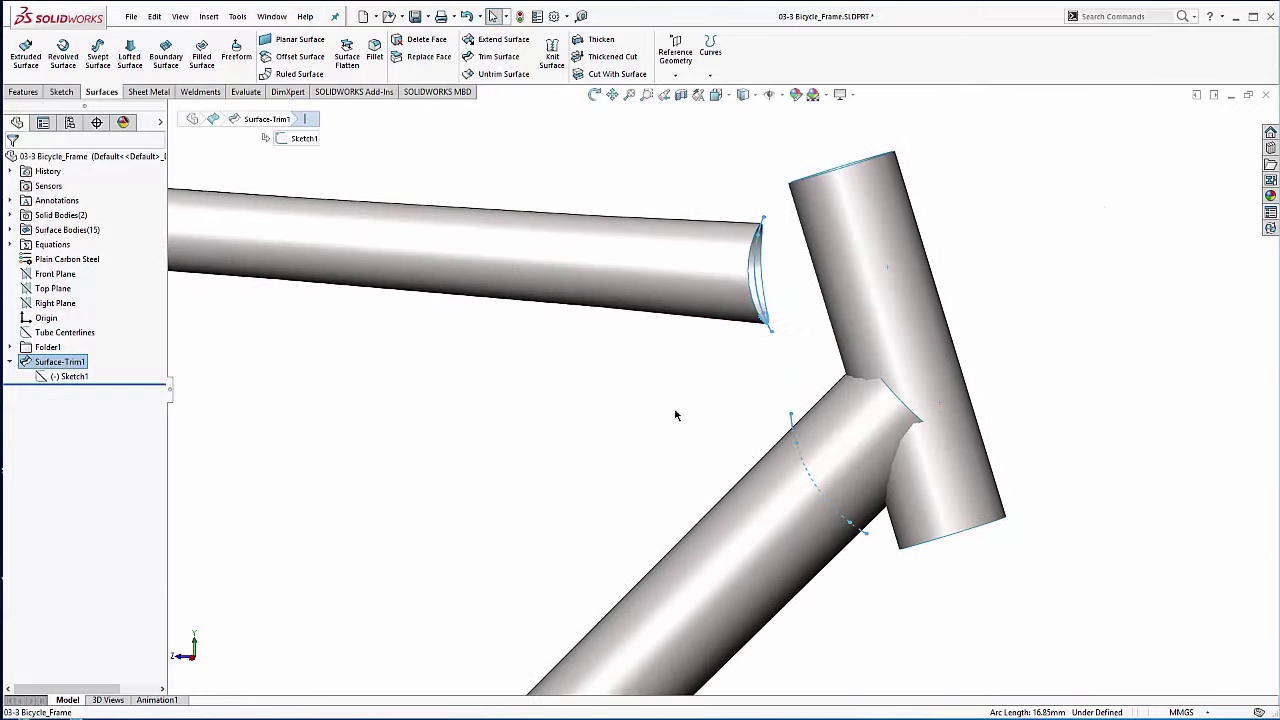
pyautogui.click(675, 415)
# Step: Trim the down tube surface with Sketch1, using Remove selections on the short piece next to the head tube
pyautogui.click(62, 377)
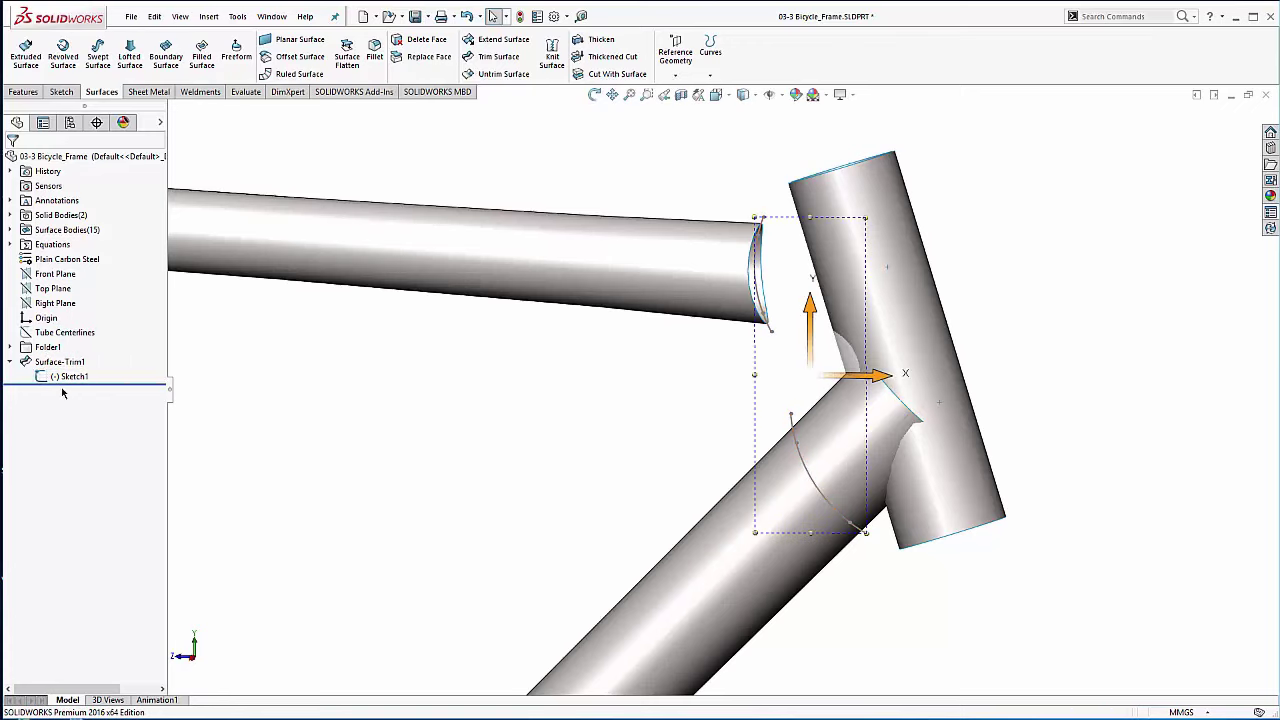
pyautogui.click(45, 381)
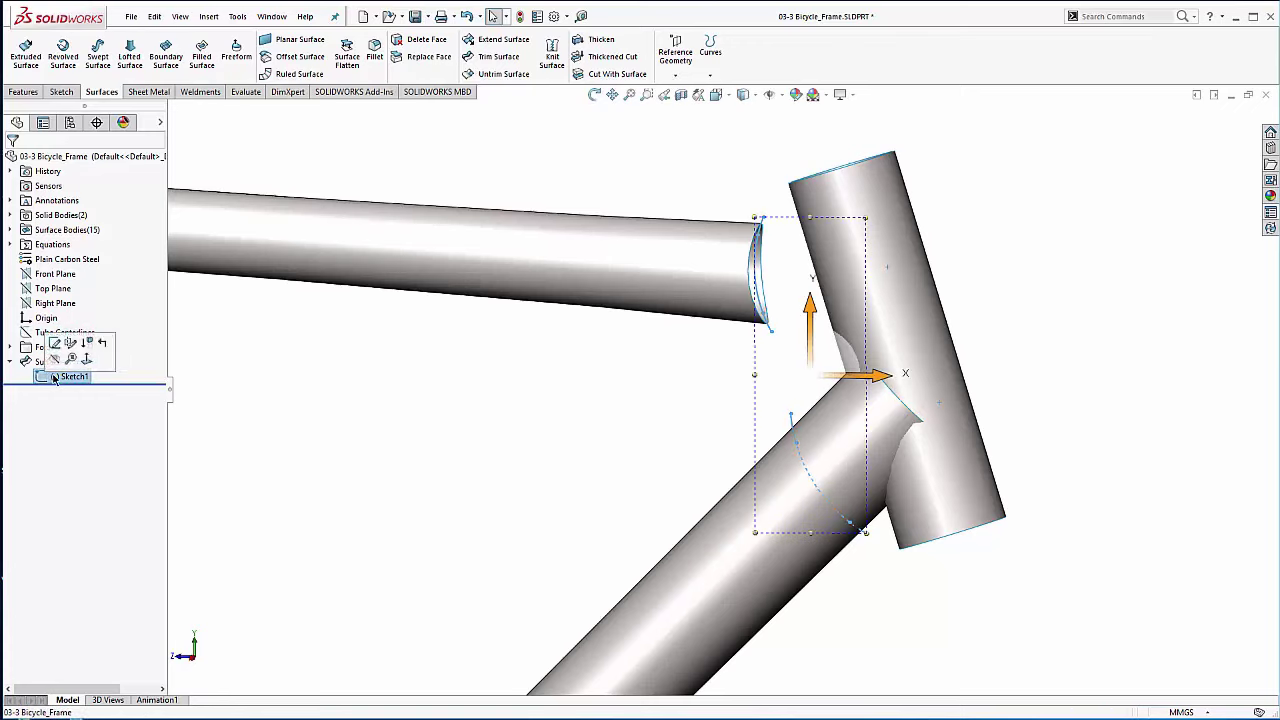
pyautogui.click(497, 57)
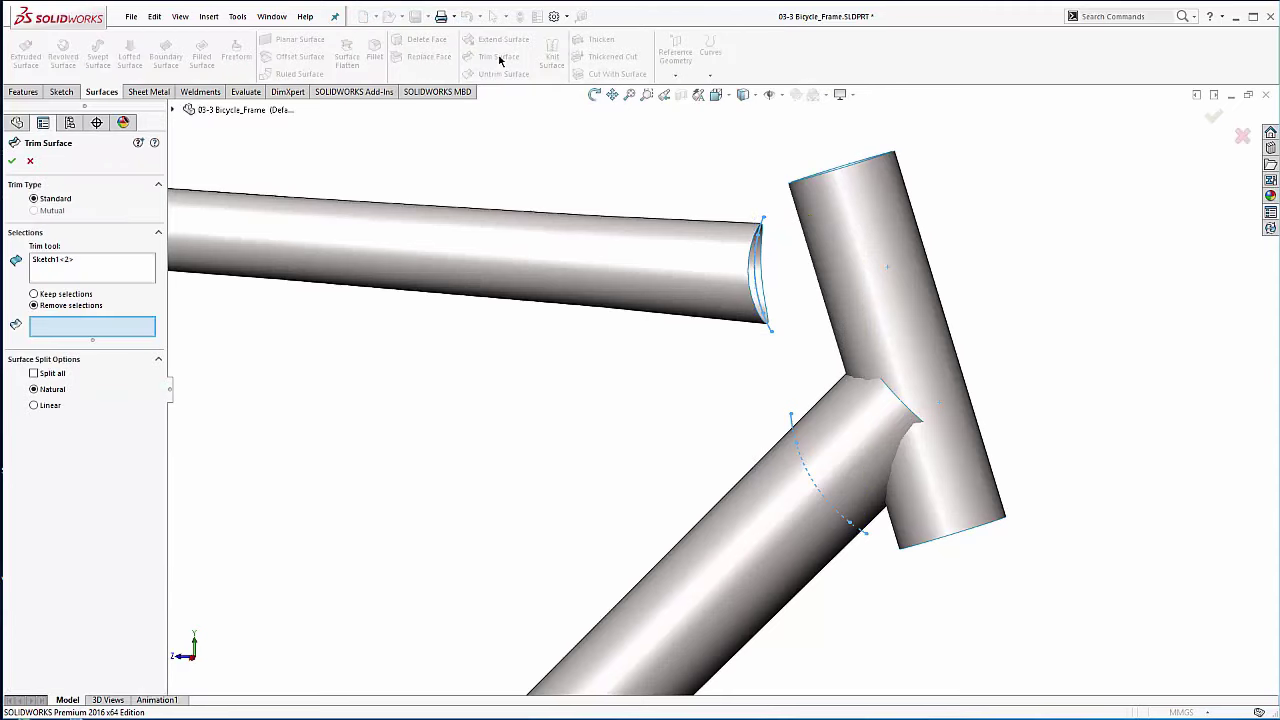
pyautogui.click(820, 438)
pyautogui.rightClick(779, 427)
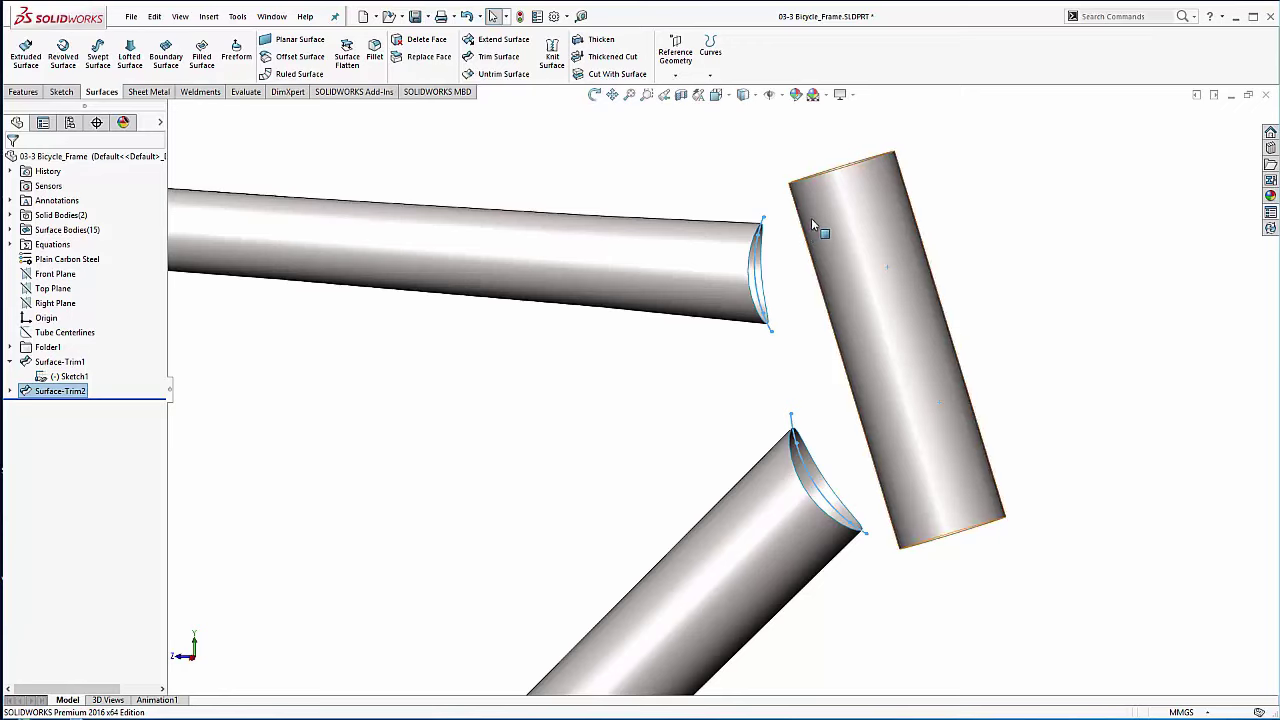
# Step: Clear the selection and hide the arc sketch used for the trims
pyautogui.click(515, 380)
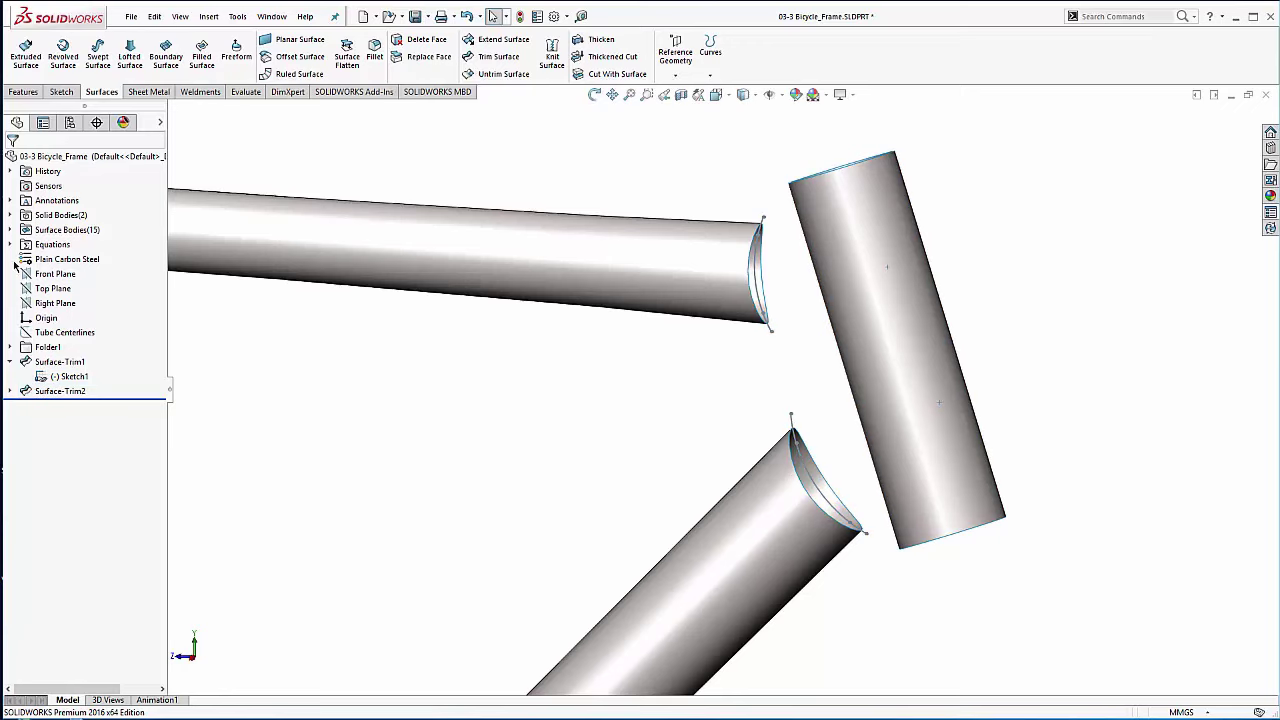
pyautogui.click(46, 376)
pyautogui.click(57, 354)
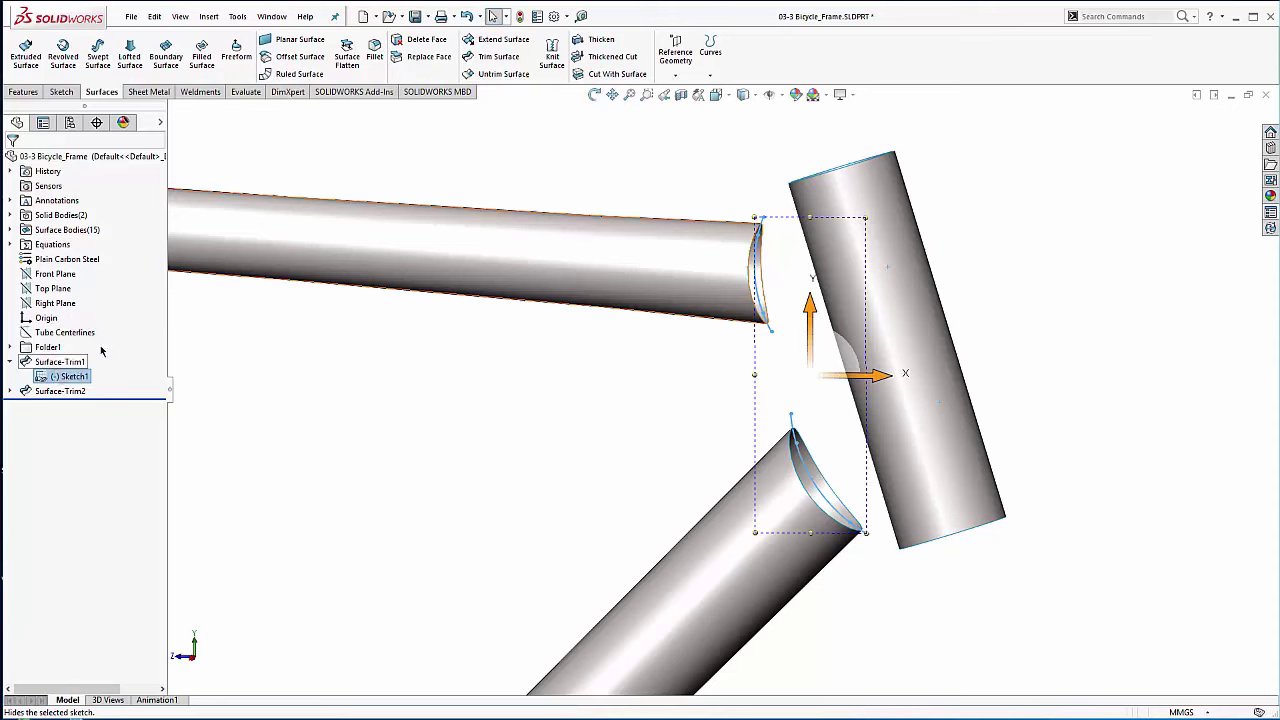
# Step: Start a new sketch on the Right Plane, framed on the head tube and the two trimmed tube ends
pyautogui.click(37, 276)
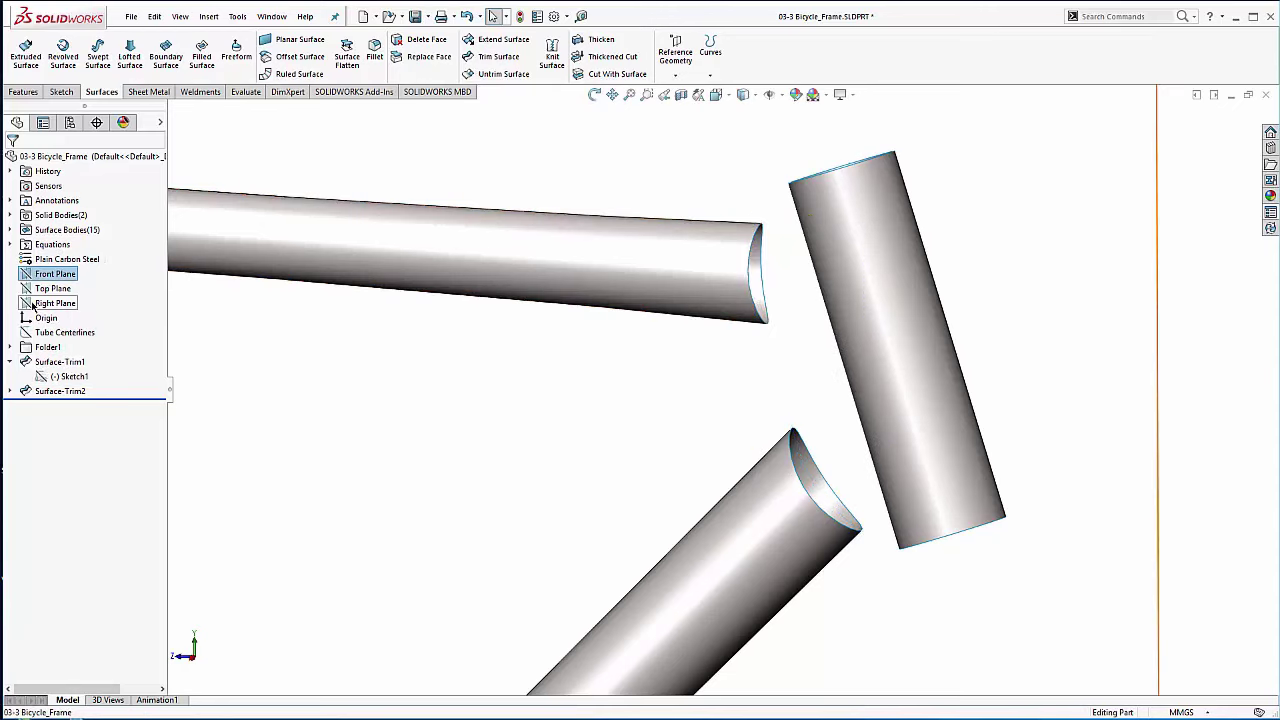
pyautogui.click(33, 304)
pyautogui.click(42, 284)
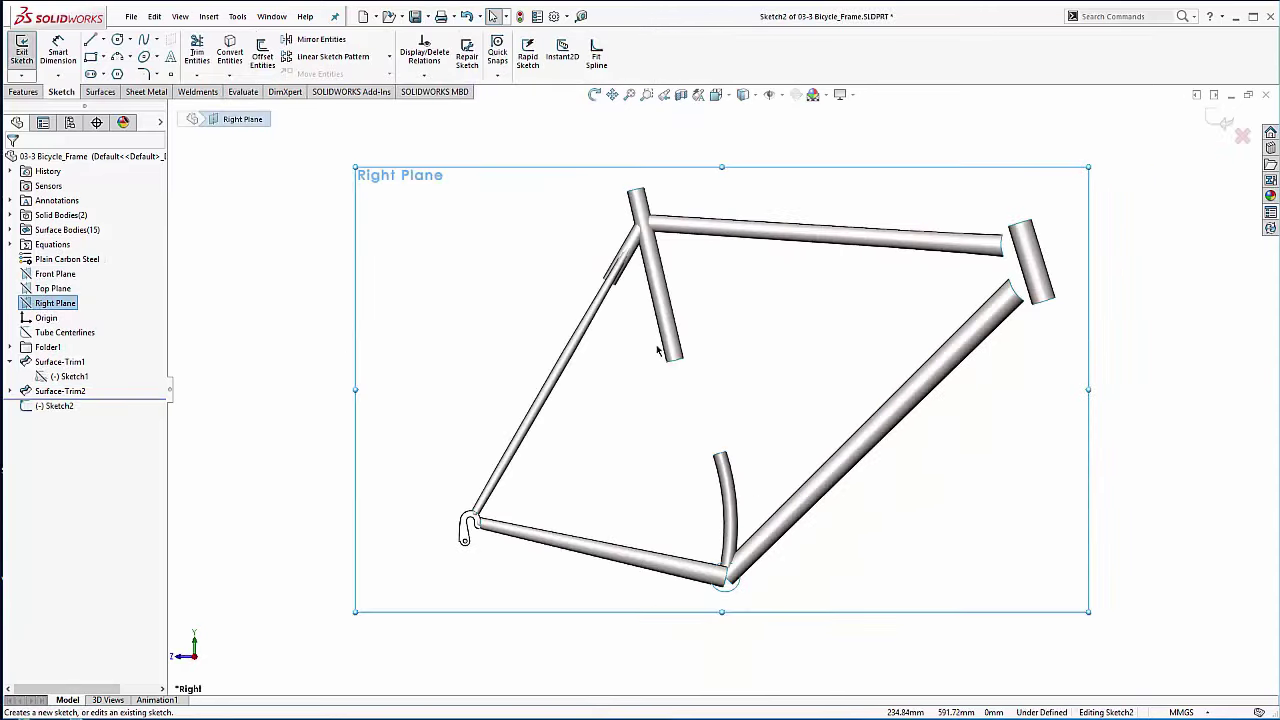
pyautogui.click(1136, 268)
pyautogui.scroll(-5, 1036, 280)
pyautogui.scroll(-1, 1089, 220)
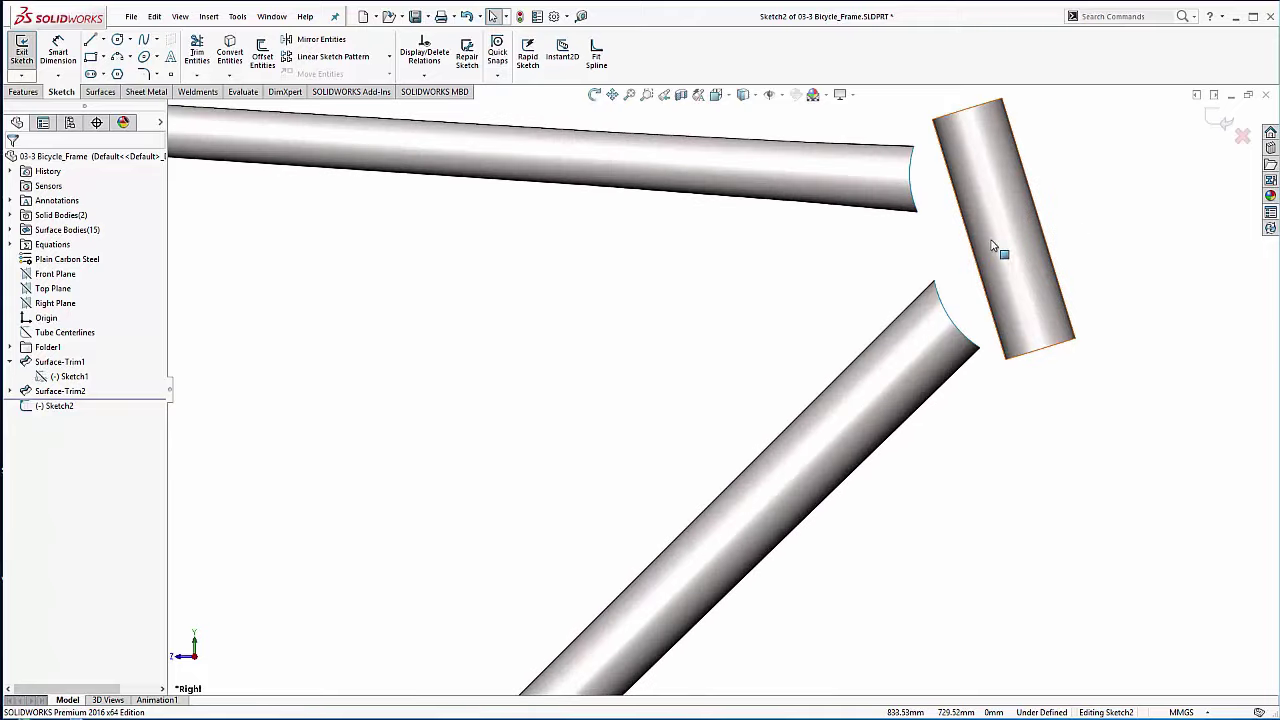
pyautogui.keyDown('ctrl'); pyautogui.moveTo(980, 214); pyautogui.dragTo(605, 335, button='middle'); pyautogui.keyUp('ctrl')
pyautogui.scroll(-1, 599, 328)
pyautogui.scroll(-4, 590, 345)
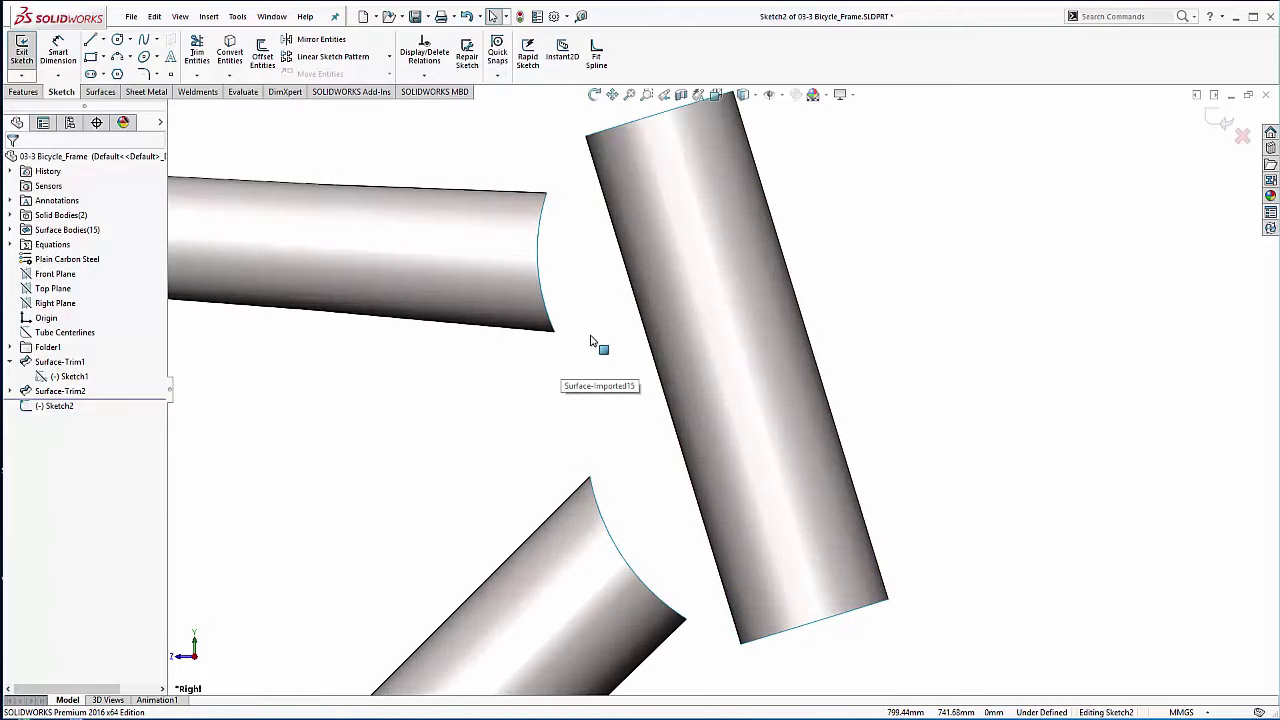
# Step: Sketch a six-point spline along the head tube, with both ends past its tube-facing side, and move its second point toward the third
pyautogui.click(90, 40)
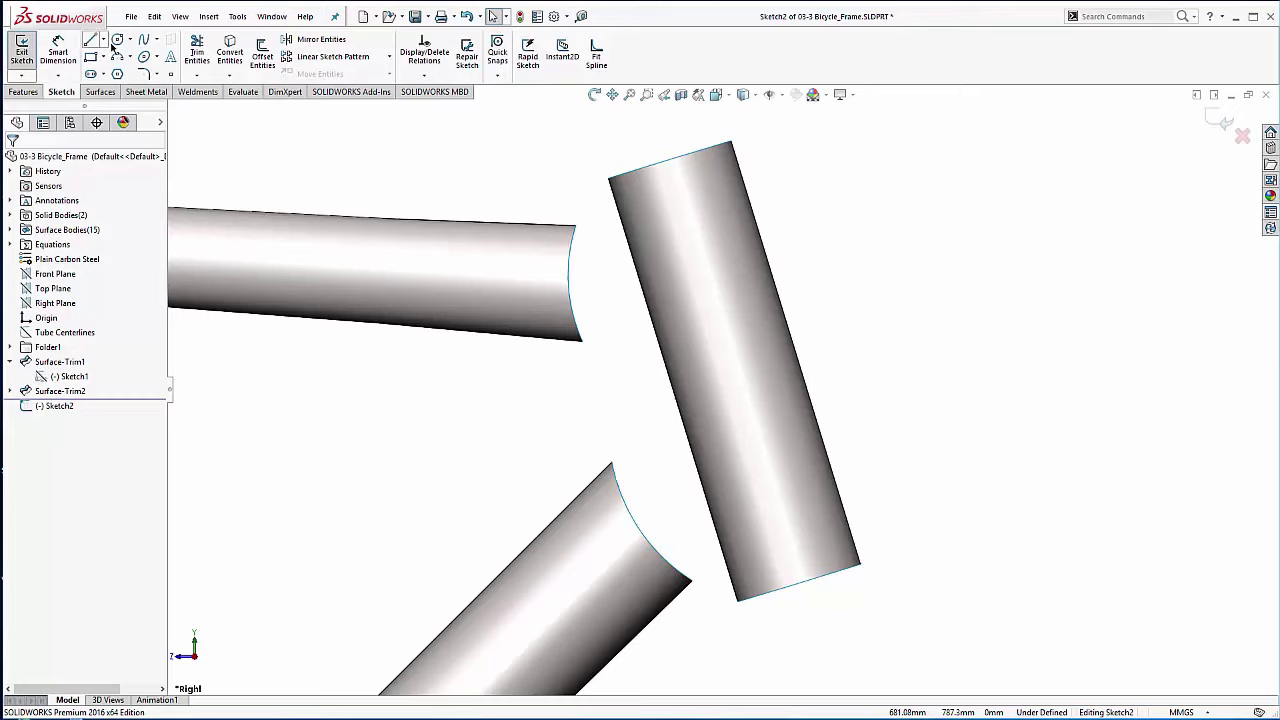
pyautogui.click(143, 40)
pyautogui.scroll(-1, 585, 212)
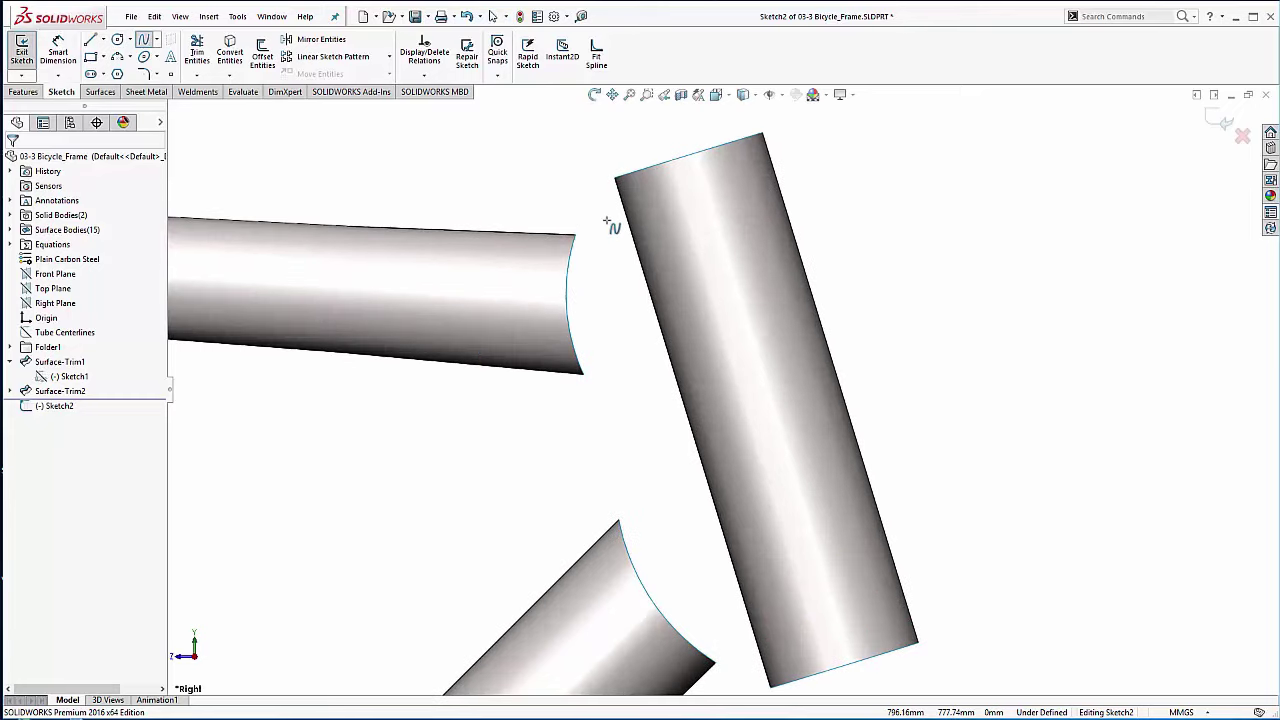
pyautogui.click(616, 218)
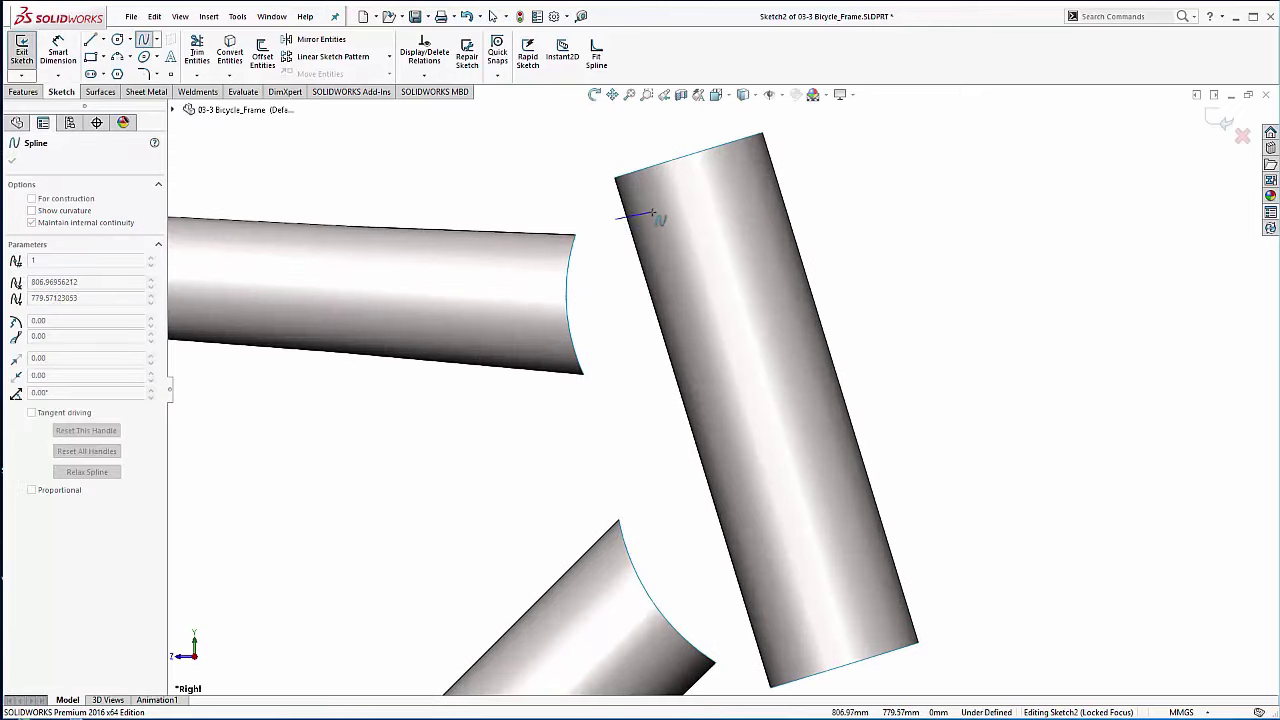
pyautogui.click(652, 218)
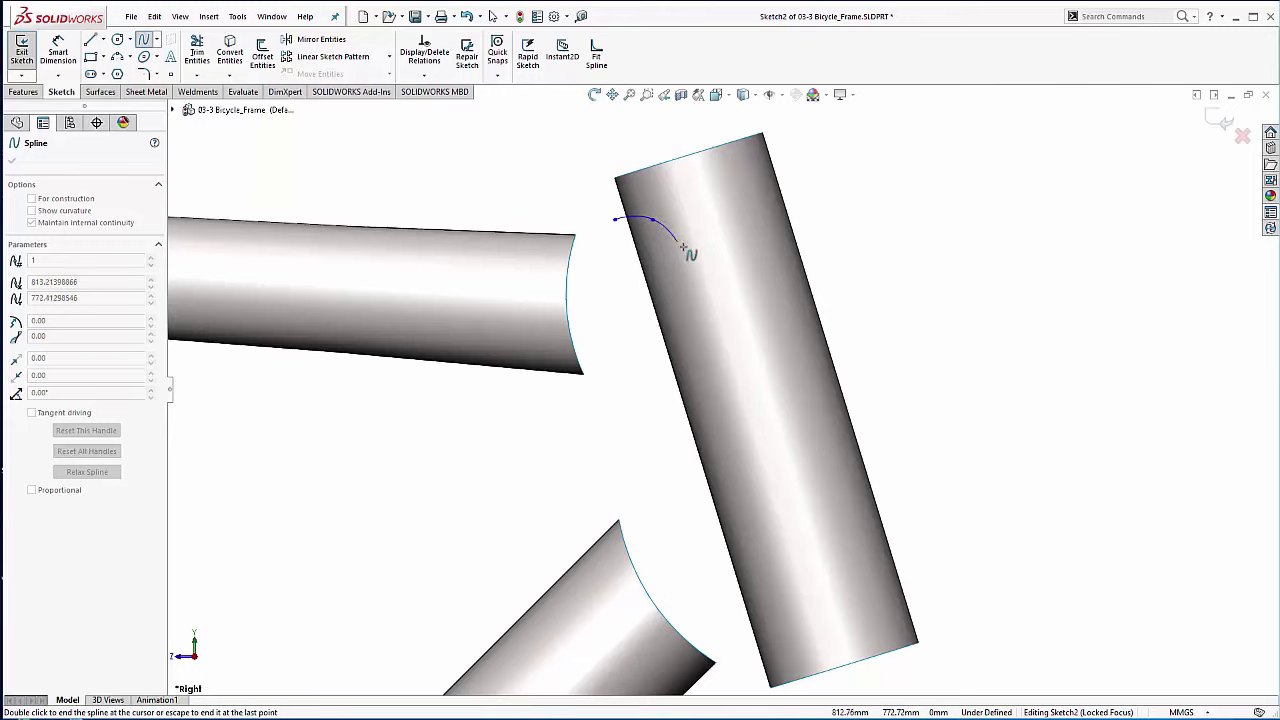
pyautogui.click(690, 238)
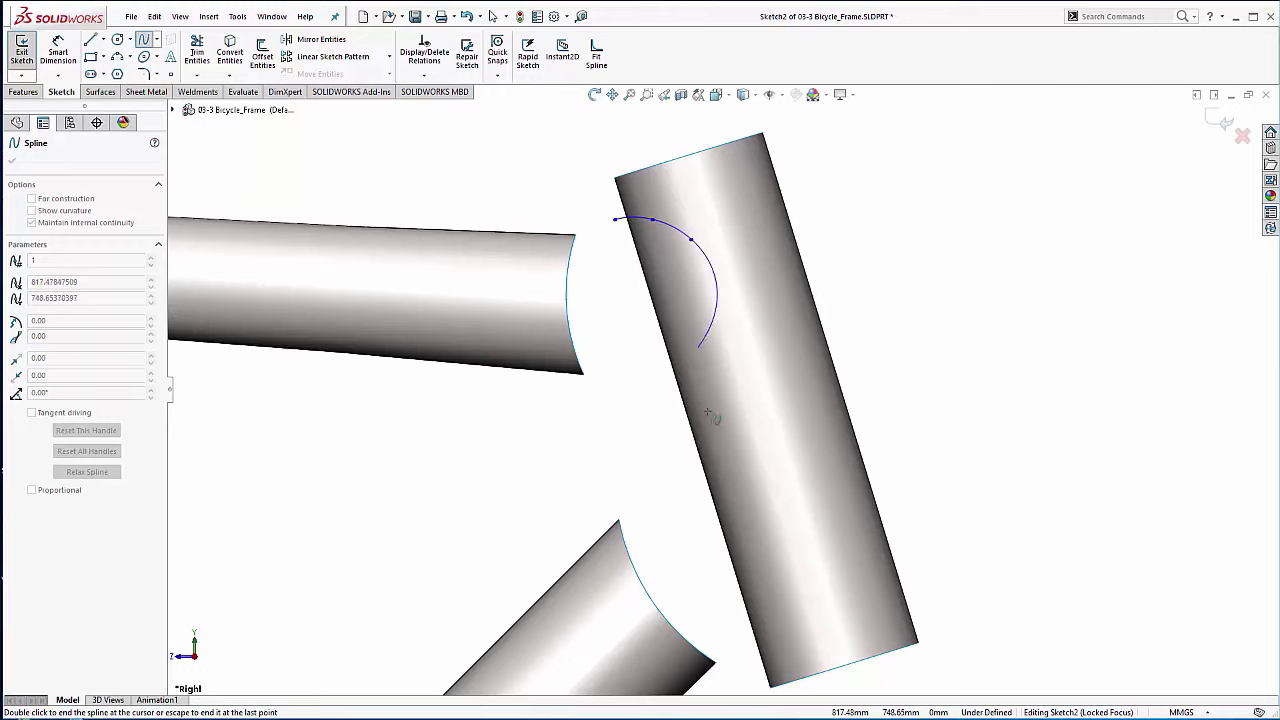
pyautogui.click(810, 573)
pyautogui.click(804, 622)
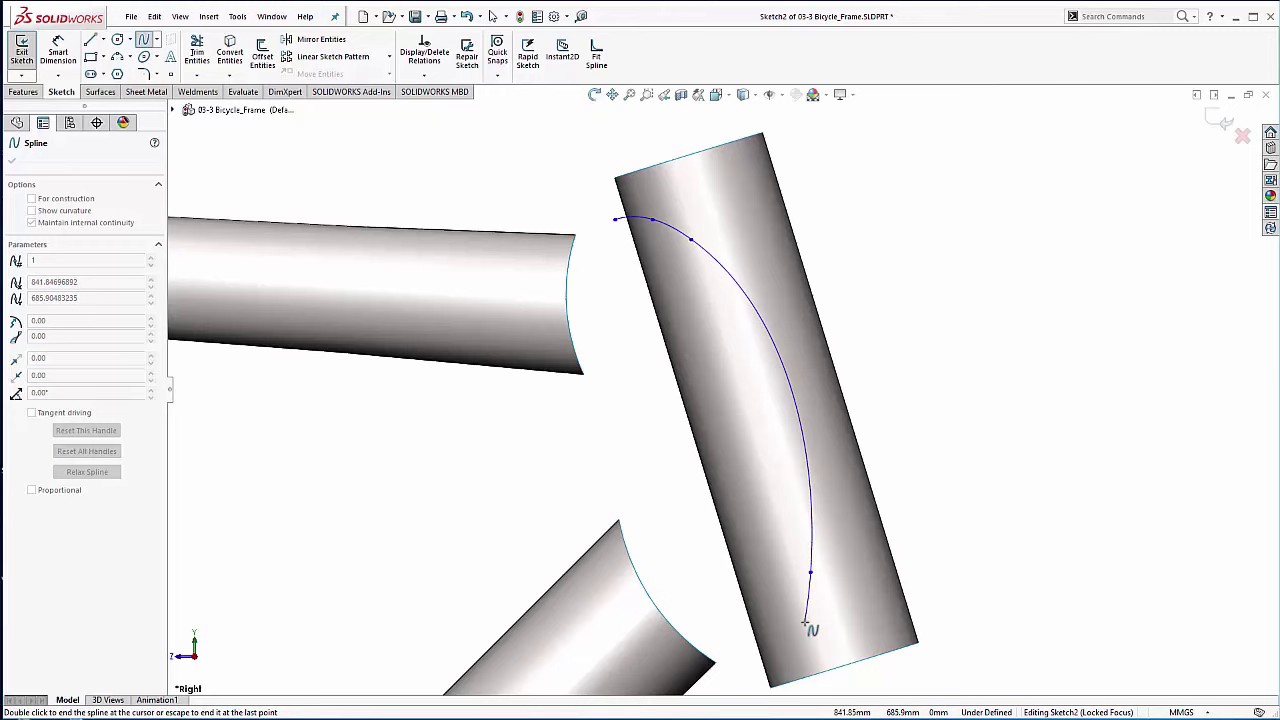
pyautogui.click(749, 655)
pyautogui.rightClick(749, 655)
pyautogui.click(778, 665)
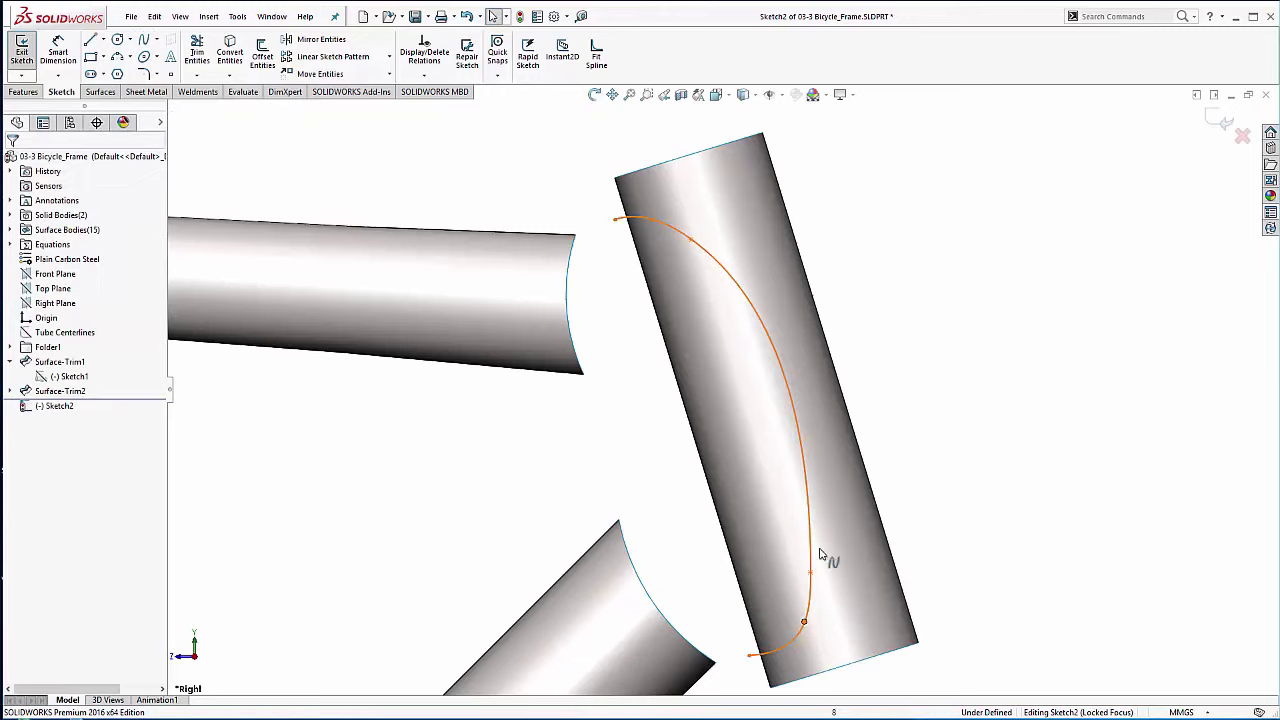
pyautogui.scroll(-2, 686, 251)
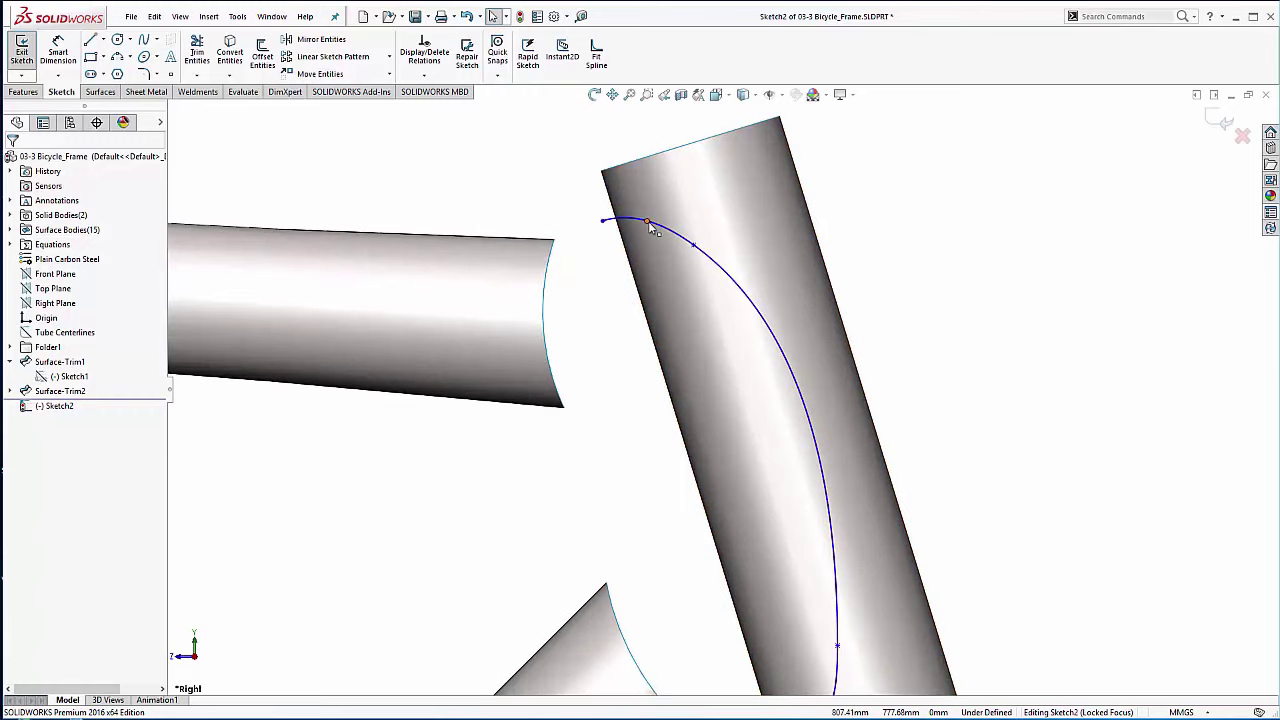
pyautogui.moveTo(650, 228); pyautogui.dragTo(693, 244)
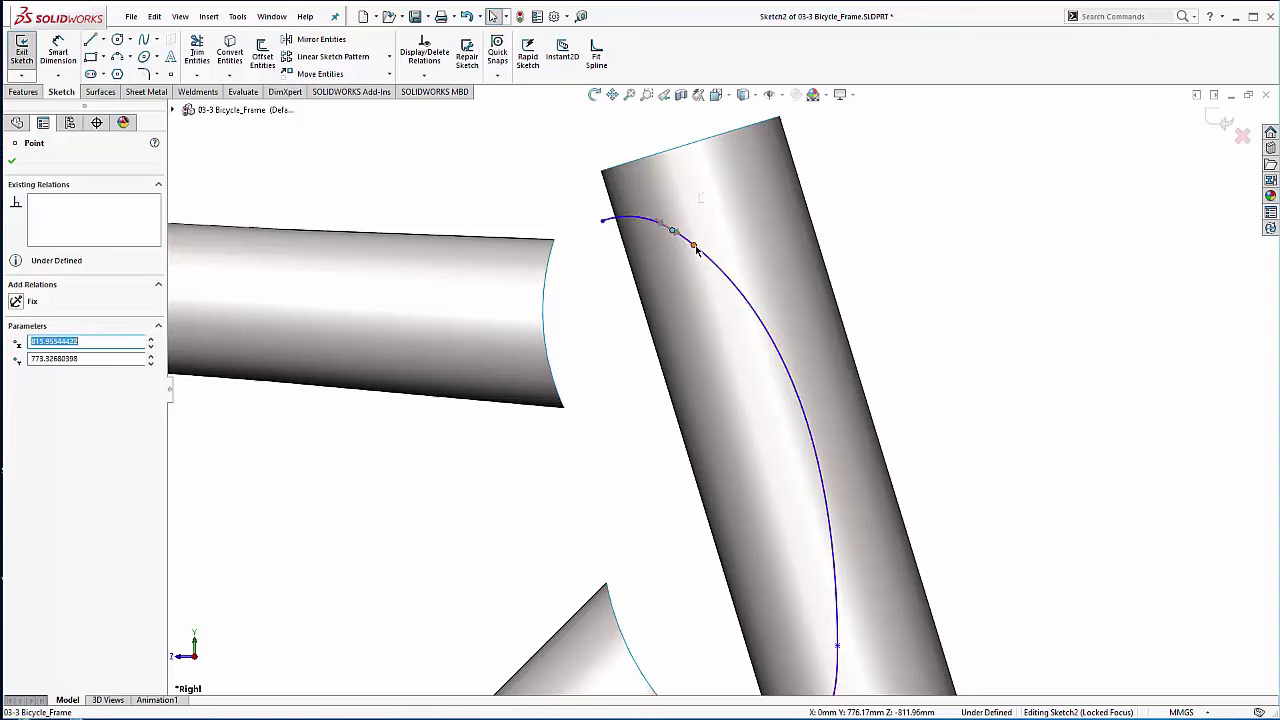
pyautogui.moveTo(790, 330)
pyautogui.mouseDown()
pyautogui.moveTo(766, 346)
pyautogui.moveTo(770, 328)
pyautogui.mouseUp()
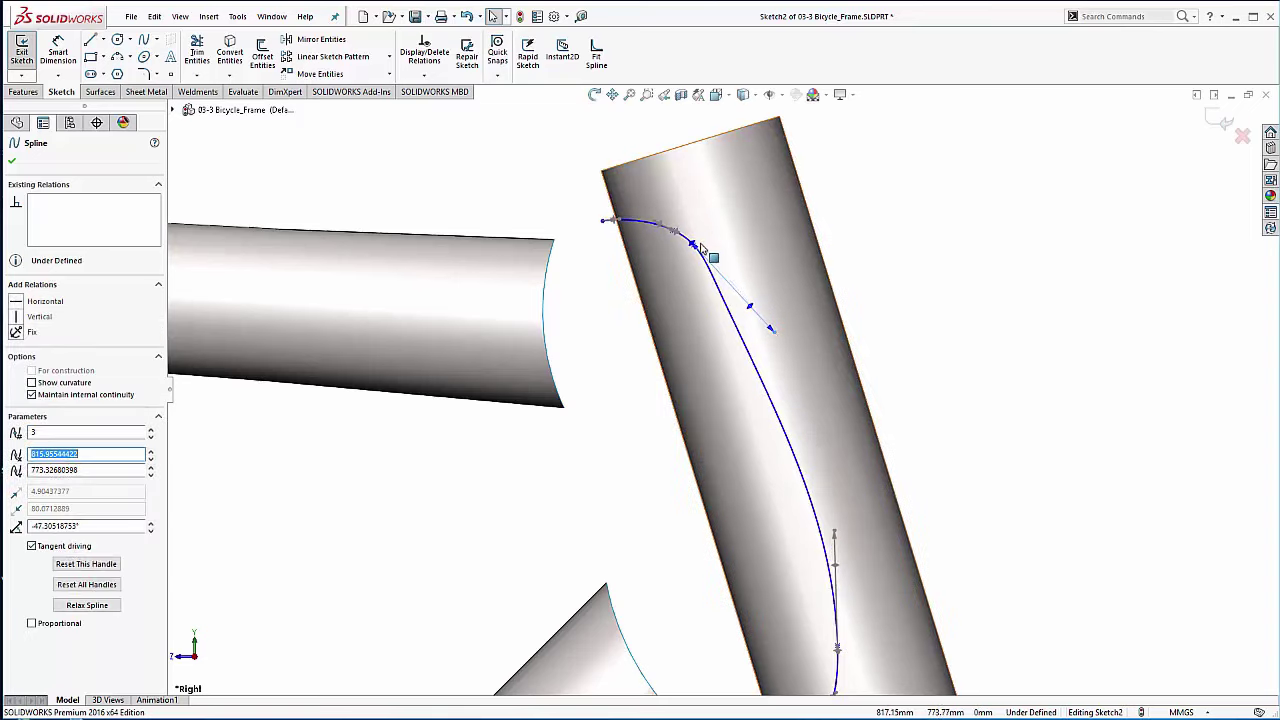
pyautogui.press('Escape')
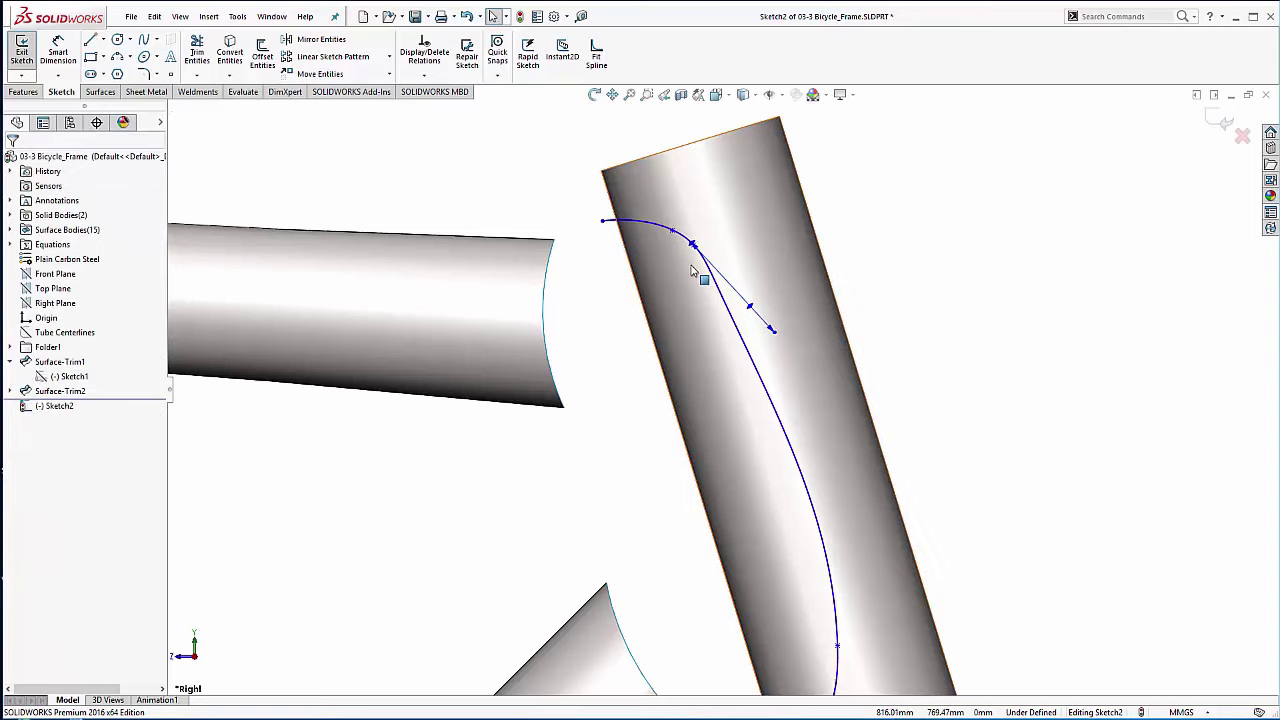
pyautogui.moveTo(676, 236); pyautogui.dragTo(670, 226)
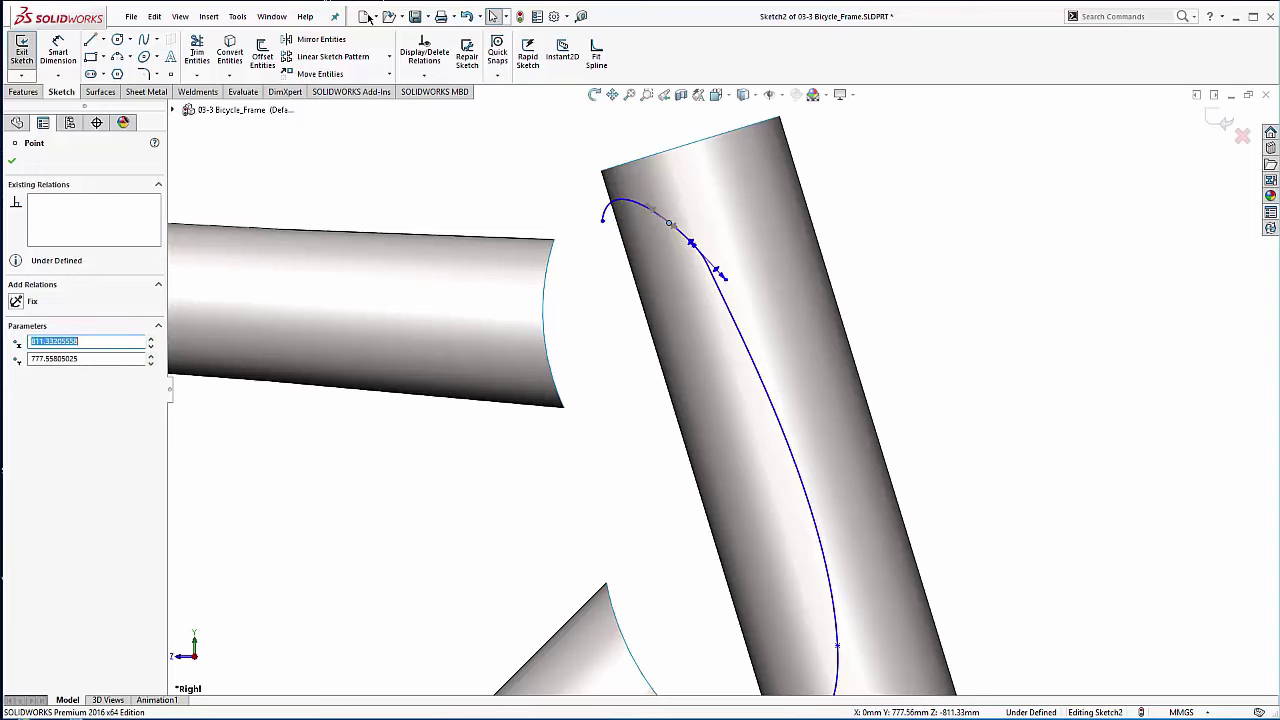
pyautogui.click(470, 16)
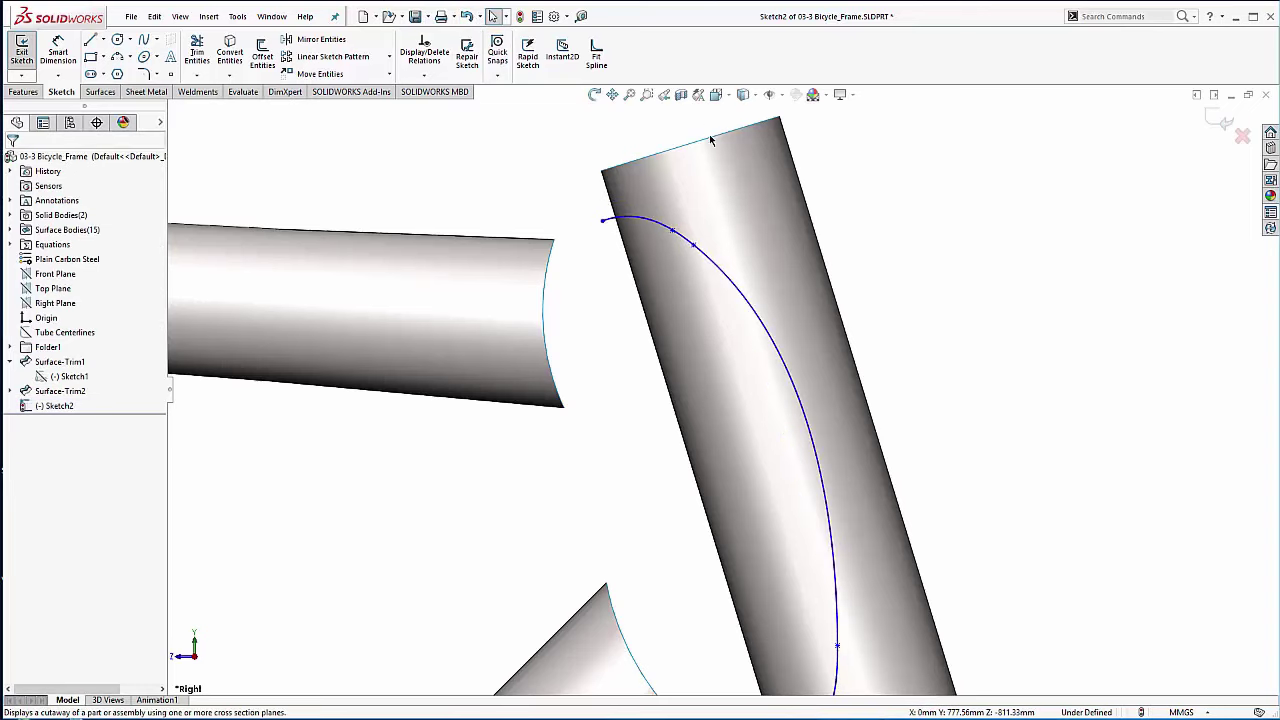
# Step: Reposition the spline's upper points, level its upper end tangent, and adjust the third and fourth points' tangent handles to flatten the middle
pyautogui.moveTo(697, 244); pyautogui.dragTo(630, 206)
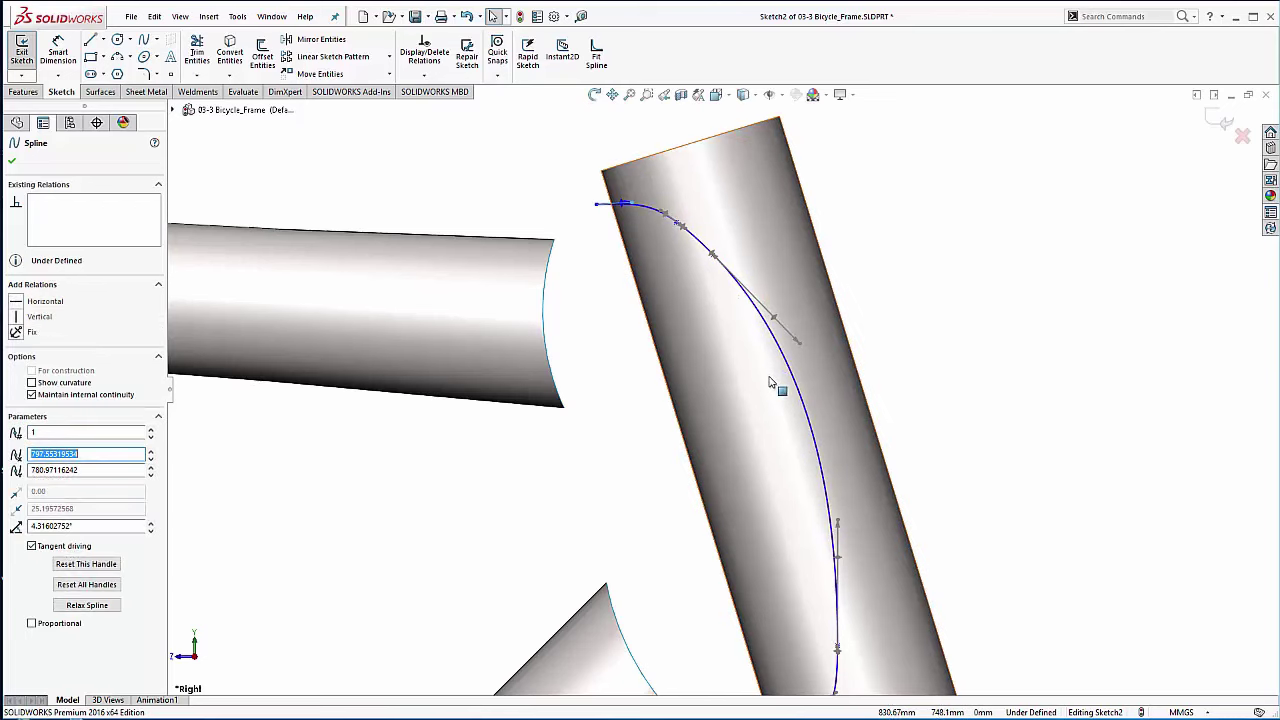
pyautogui.keyDown('ctrl'); pyautogui.moveTo(772, 378); pyautogui.dragTo(776, 270, button='middle'); pyautogui.keyUp('ctrl')
pyautogui.moveTo(800, 240); pyautogui.dragTo(777, 252)
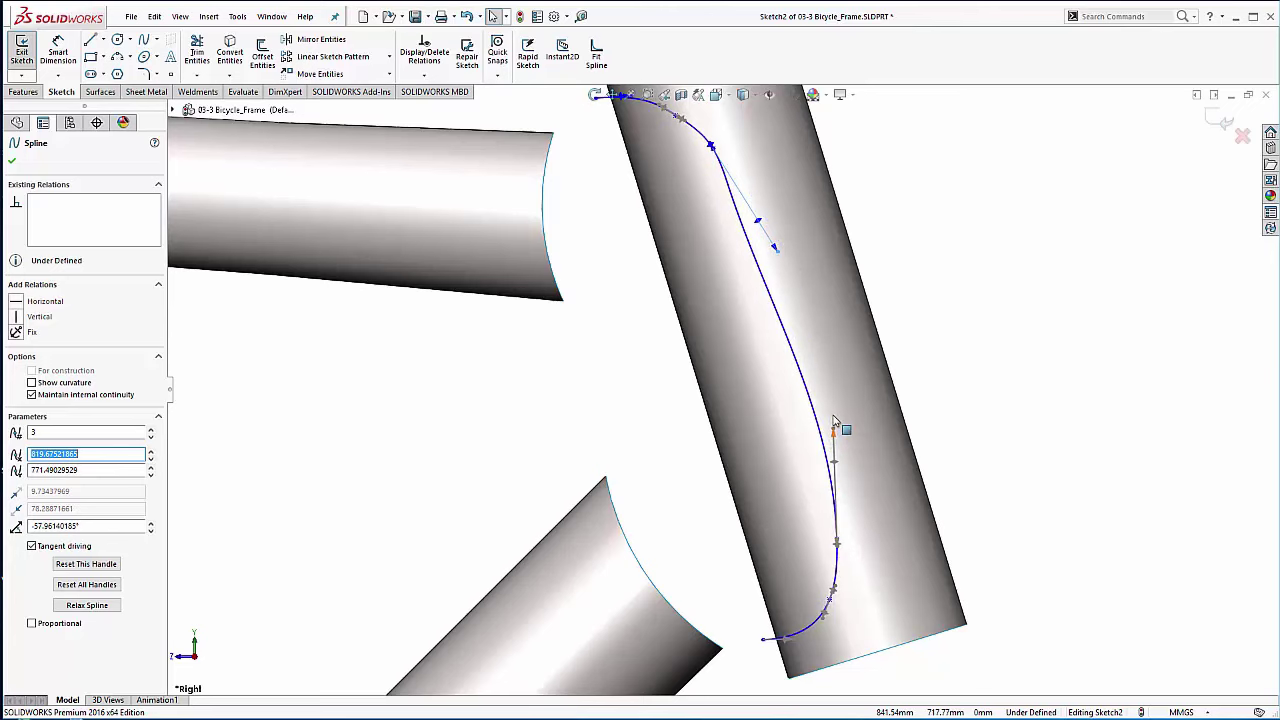
pyautogui.moveTo(833, 432); pyautogui.dragTo(826, 427)
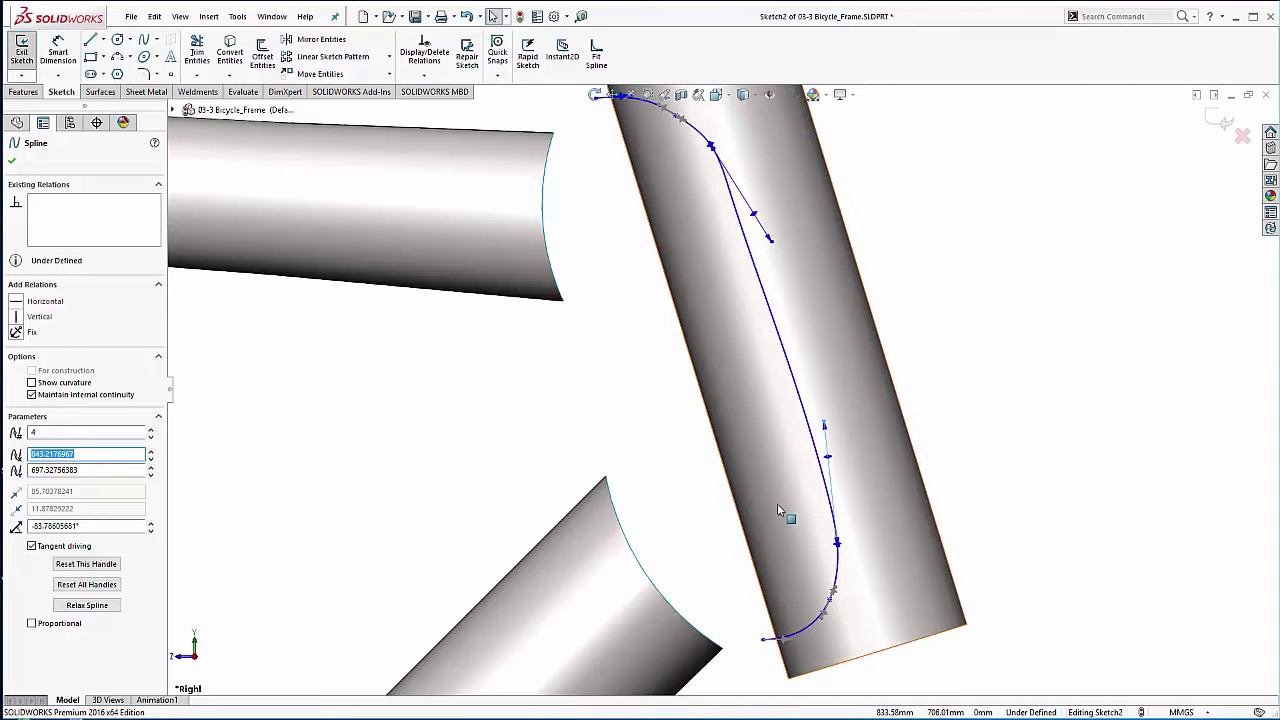
# Step: Lower the spline's bottom endpoint slightly and adjust its tangent handle so the curve exits the head tube at a slant
pyautogui.keyDown('ctrl'); pyautogui.moveTo(760, 537); pyautogui.dragTo(746, 447, button='middle'); pyautogui.keyUp('ctrl')
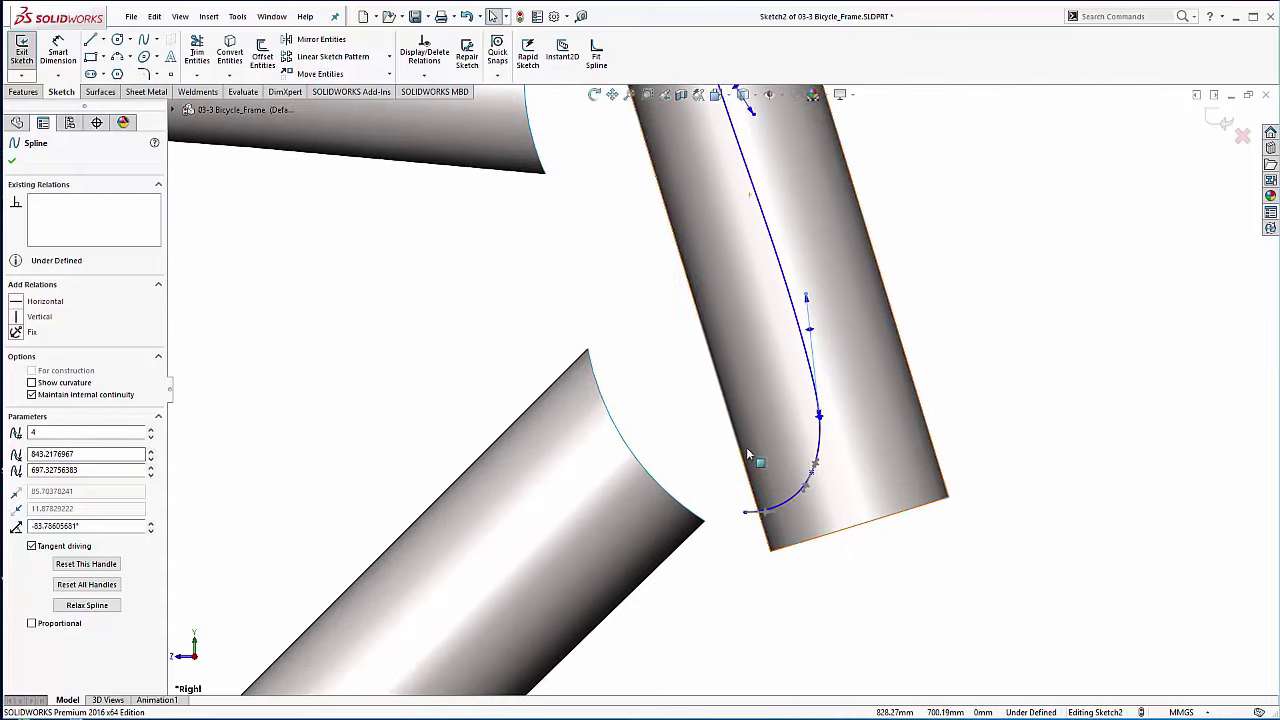
pyautogui.click(750, 527)
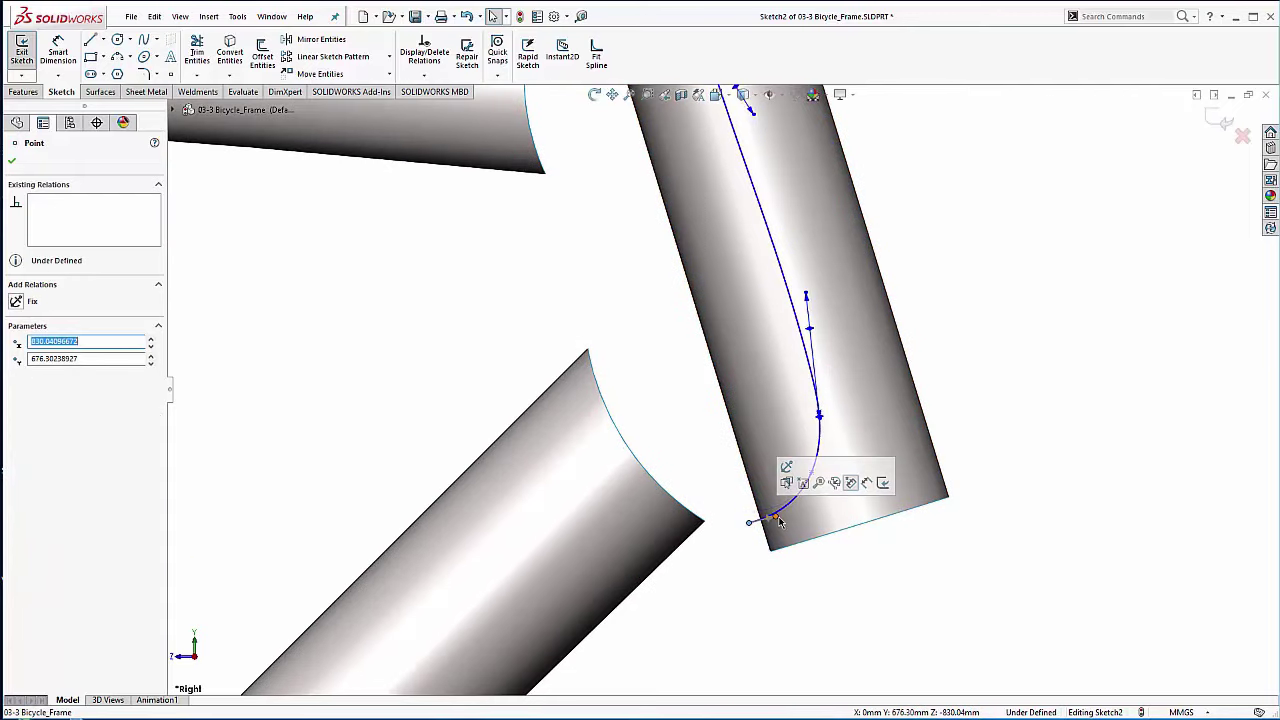
pyautogui.click(780, 517)
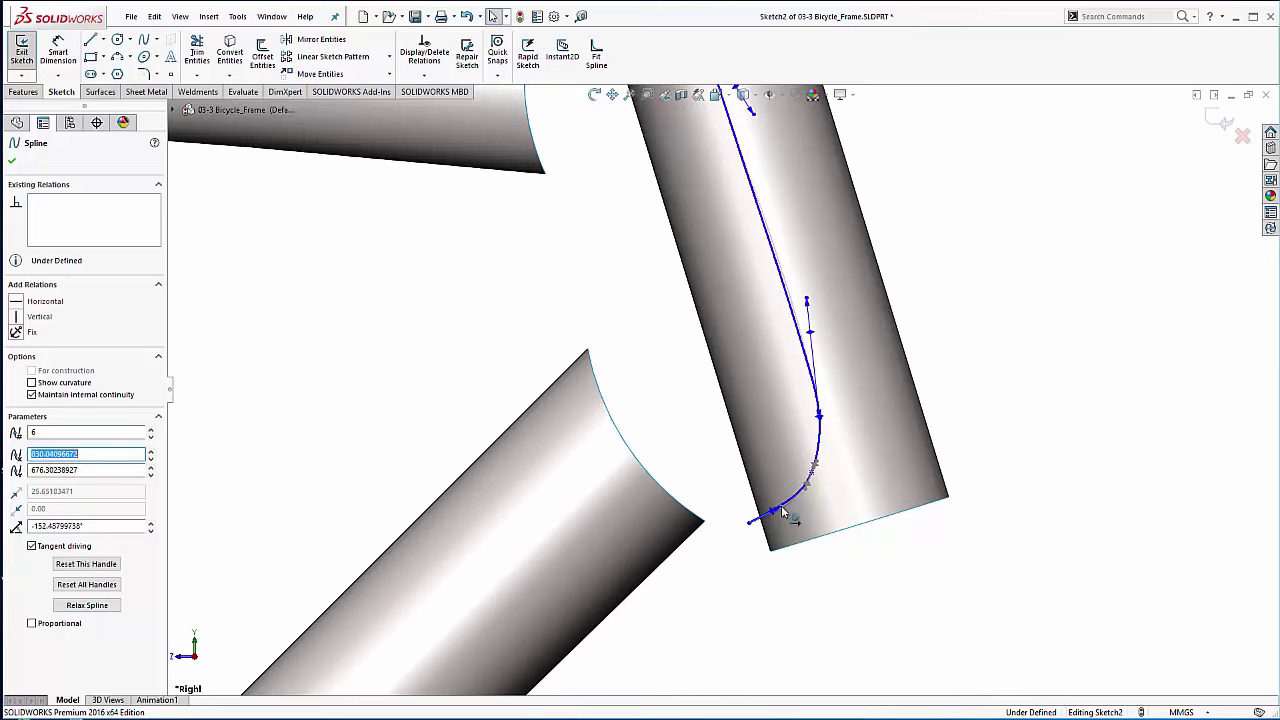
pyautogui.moveTo(782, 512); pyautogui.dragTo(784, 514)
pyautogui.click(714, 455)
# Step: Shift the spline's second point slightly to smooth the upper bend on the head tube
pyautogui.scroll(2, 760, 343)
pyautogui.keyDown('ctrl'); pyautogui.moveTo(786, 280); pyautogui.dragTo(775, 356, button='middle'); pyautogui.keyUp('ctrl')
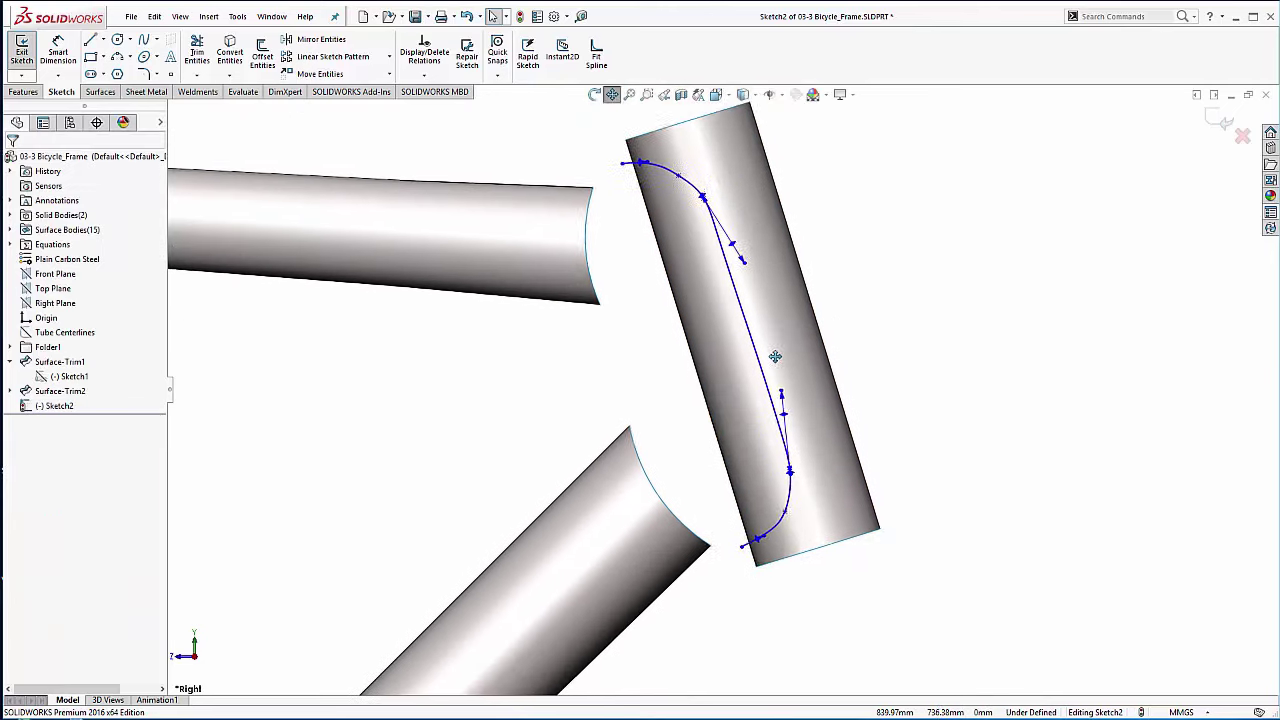
pyautogui.scroll(-3, 652, 230)
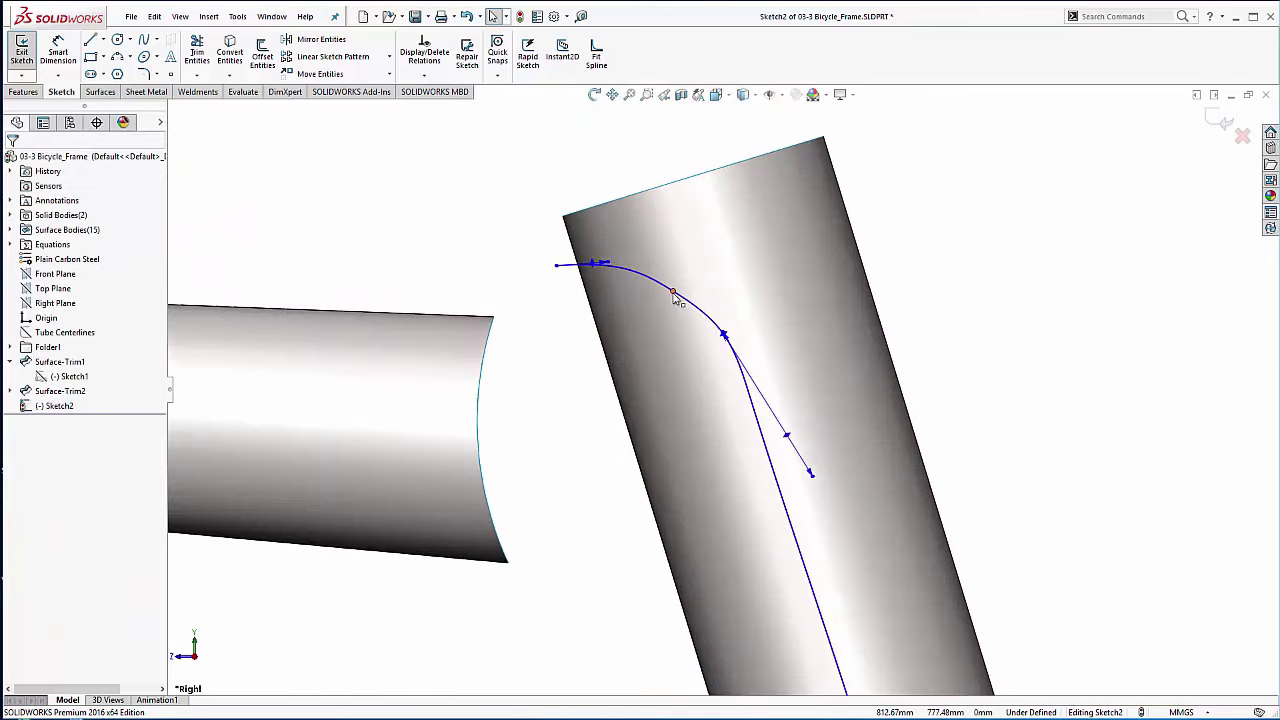
pyautogui.moveTo(675, 298); pyautogui.dragTo(672, 290)
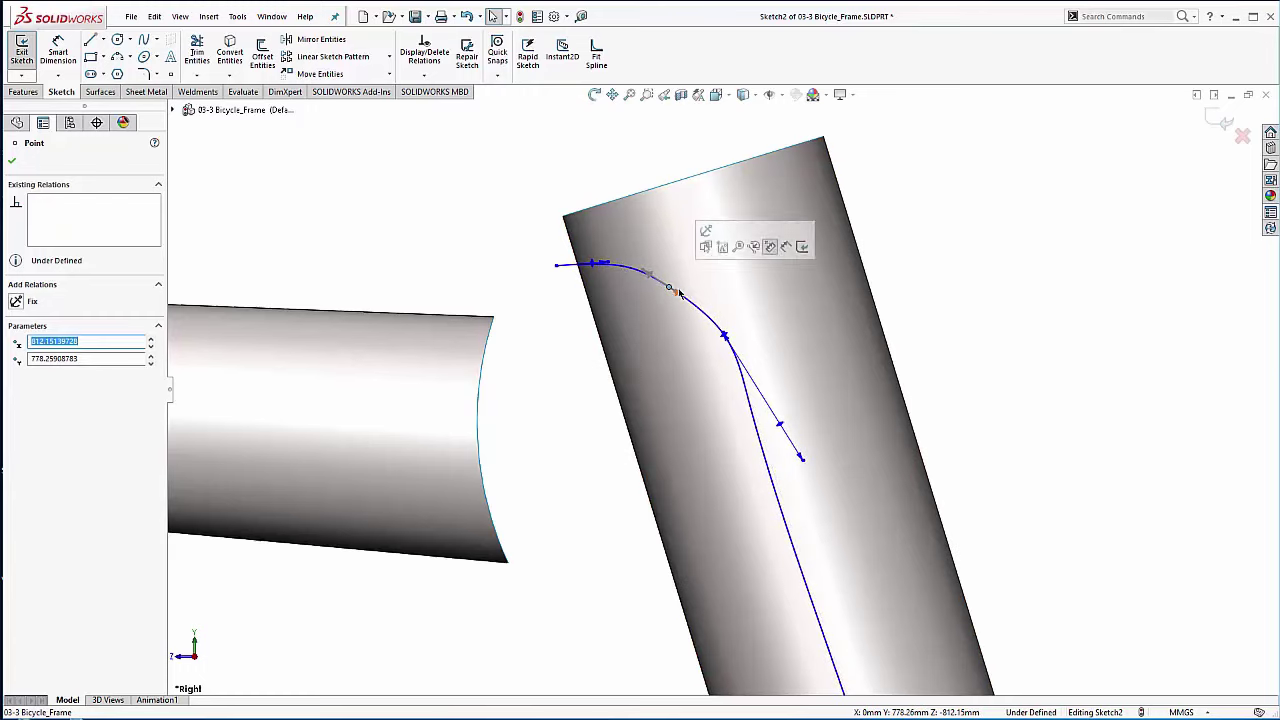
pyautogui.press('Escape')
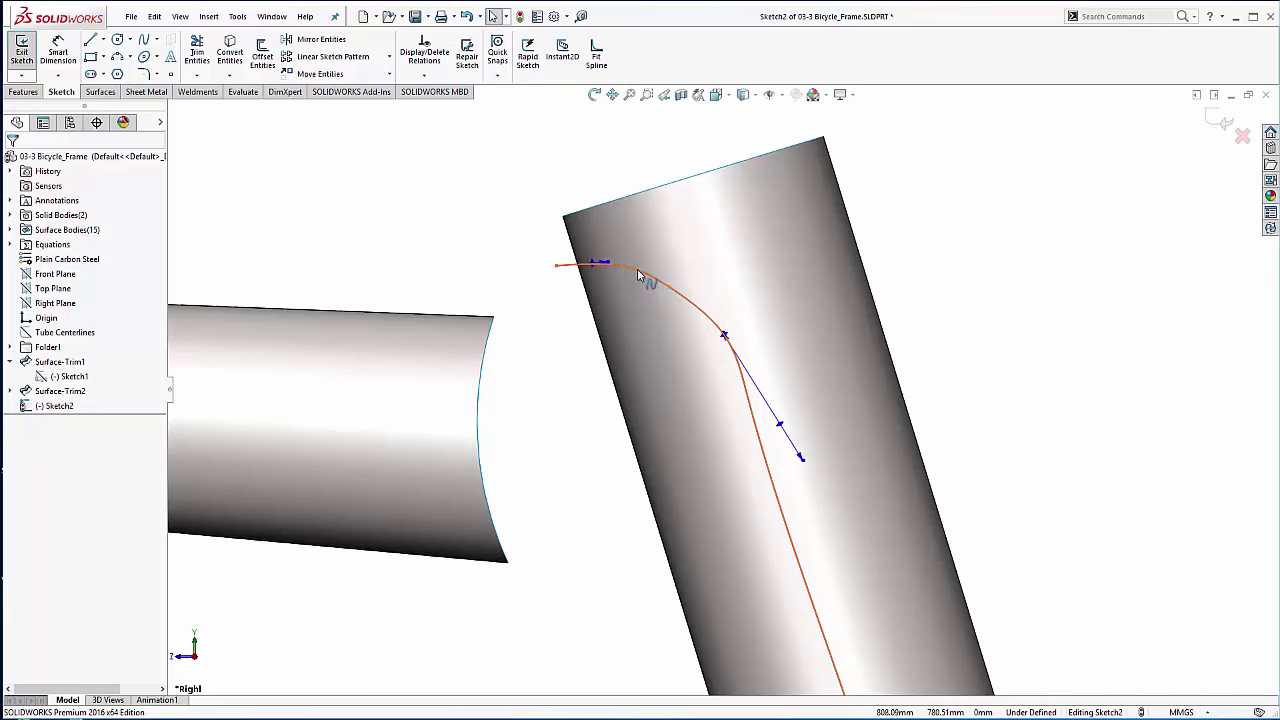
# Step: Split the spline with Split Entities once near its upper end and once near its lower end on the head tube
pyautogui.rightClick(640, 276)
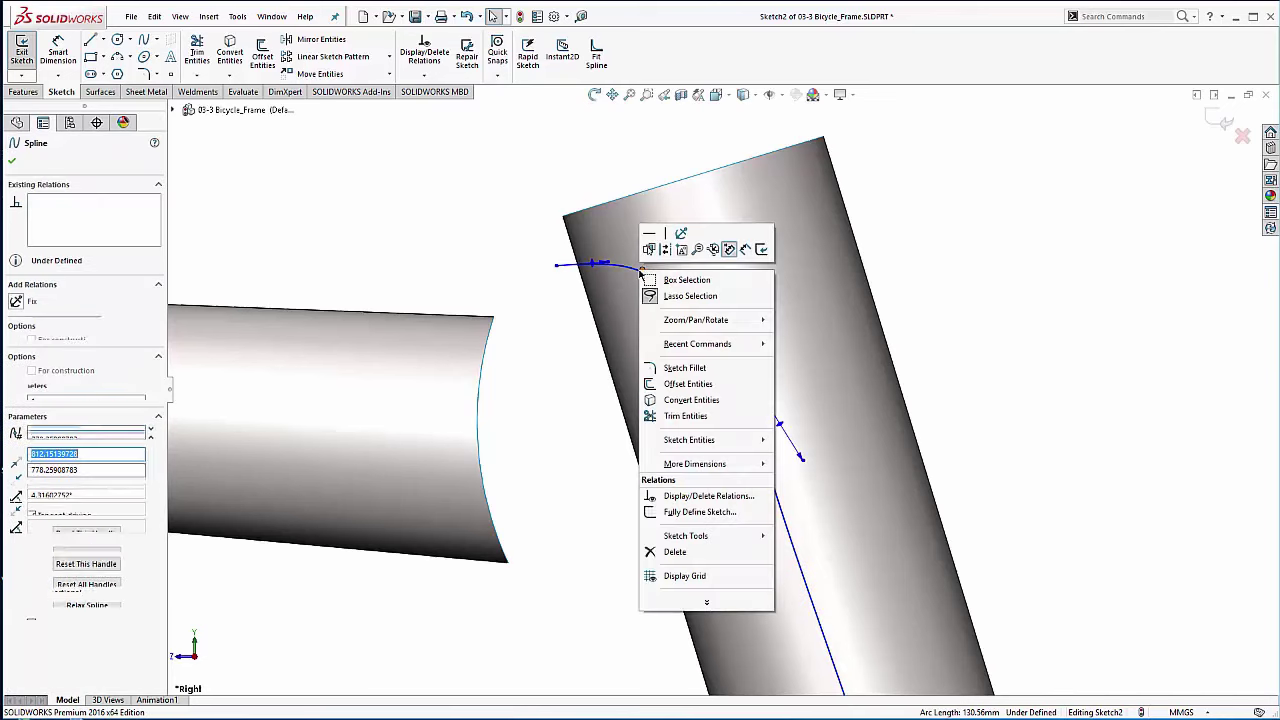
pyautogui.click(673, 603)
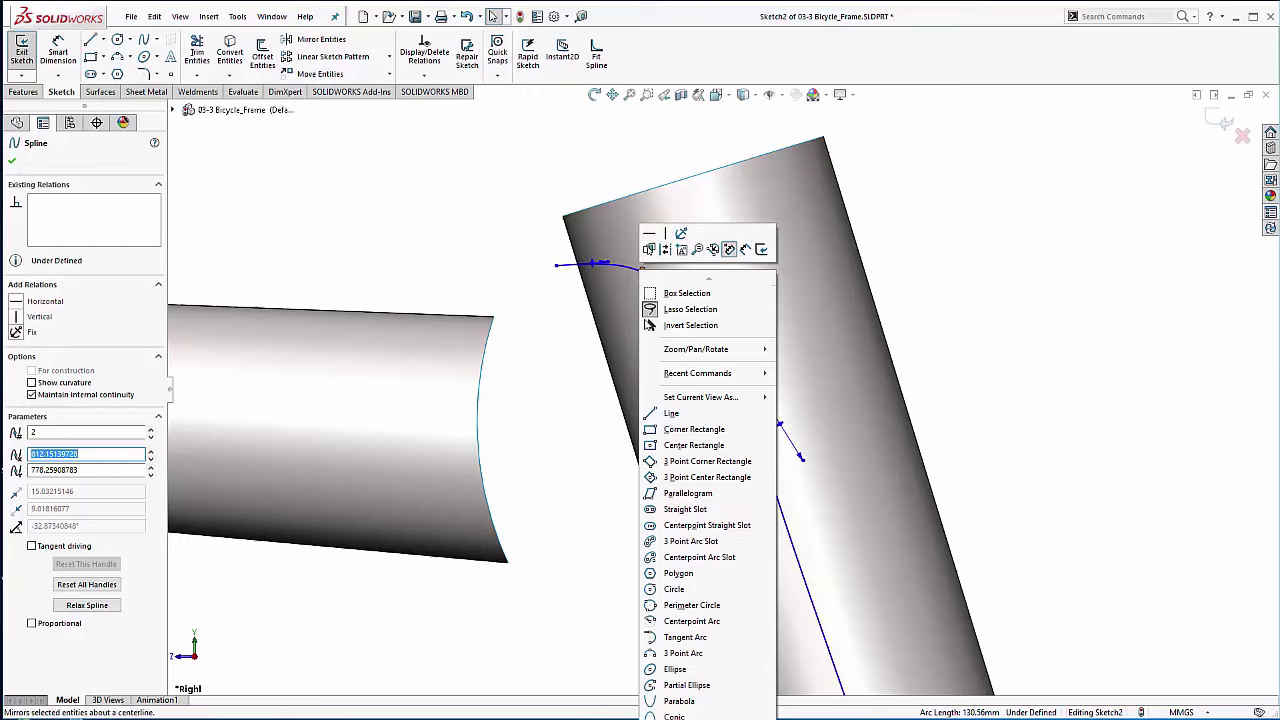
pyautogui.scroll(-6, 650, 325)
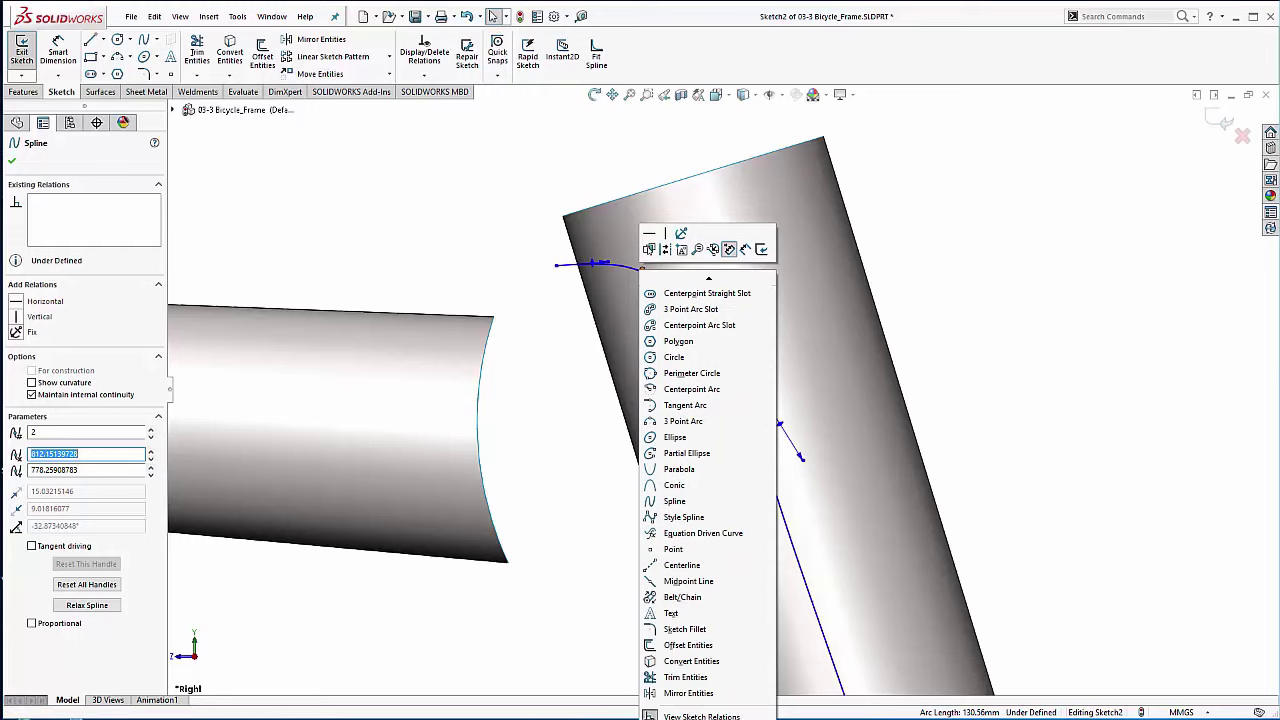
pyautogui.click(686, 700)
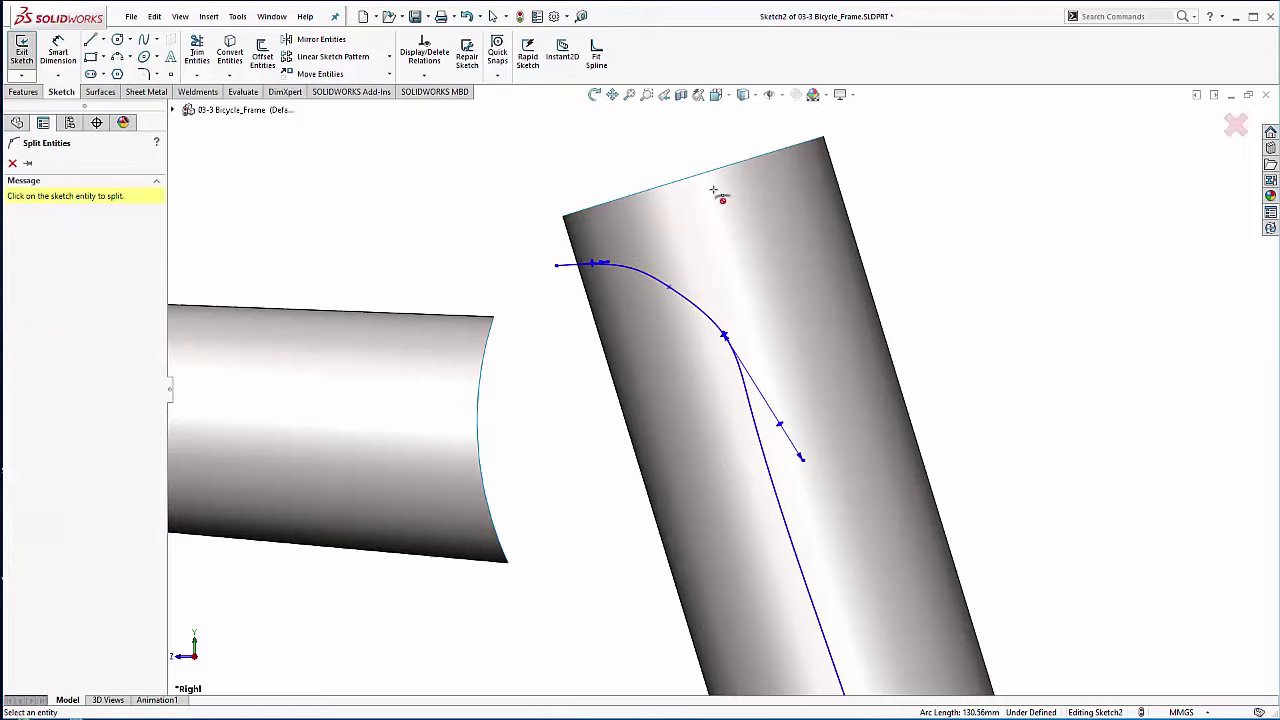
pyautogui.click(638, 272)
pyautogui.scroll(3, 752, 446)
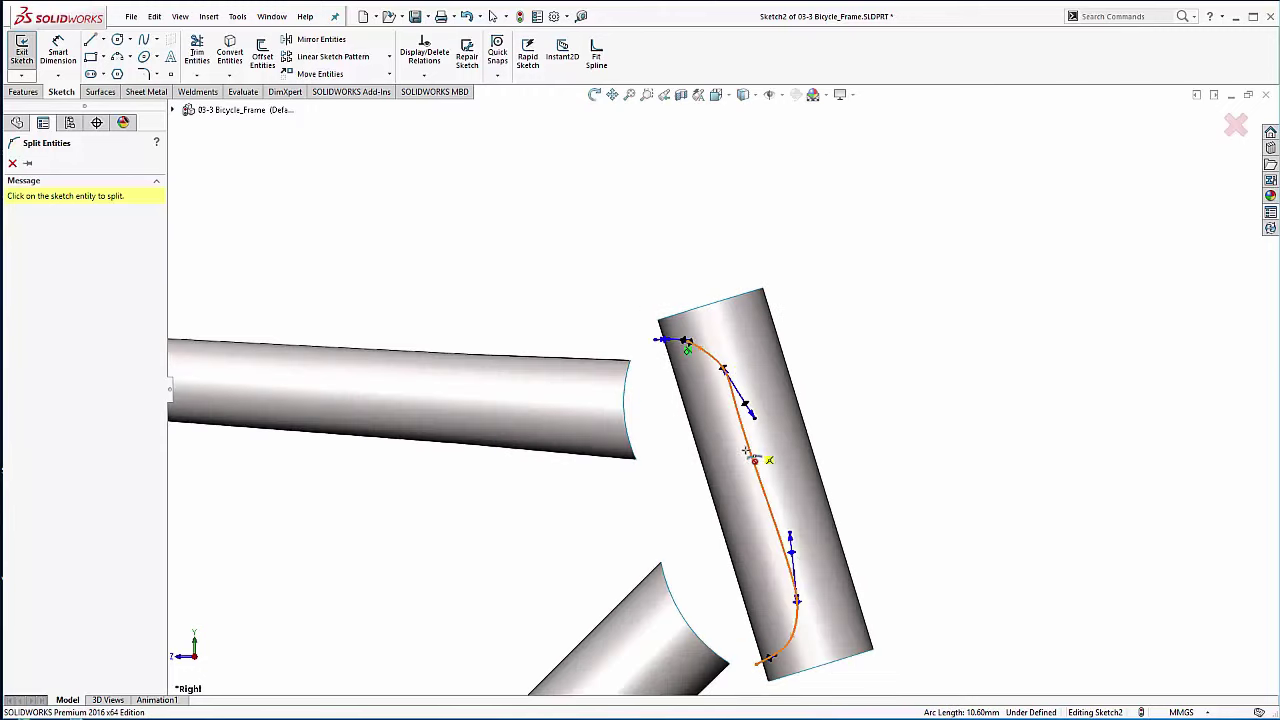
pyautogui.keyDown('ctrl'); pyautogui.moveTo(762, 580); pyautogui.dragTo(723, 346, button='middle'); pyautogui.keyUp('ctrl')
pyautogui.scroll(-2, 771, 492)
pyautogui.scroll(-3, 754, 397)
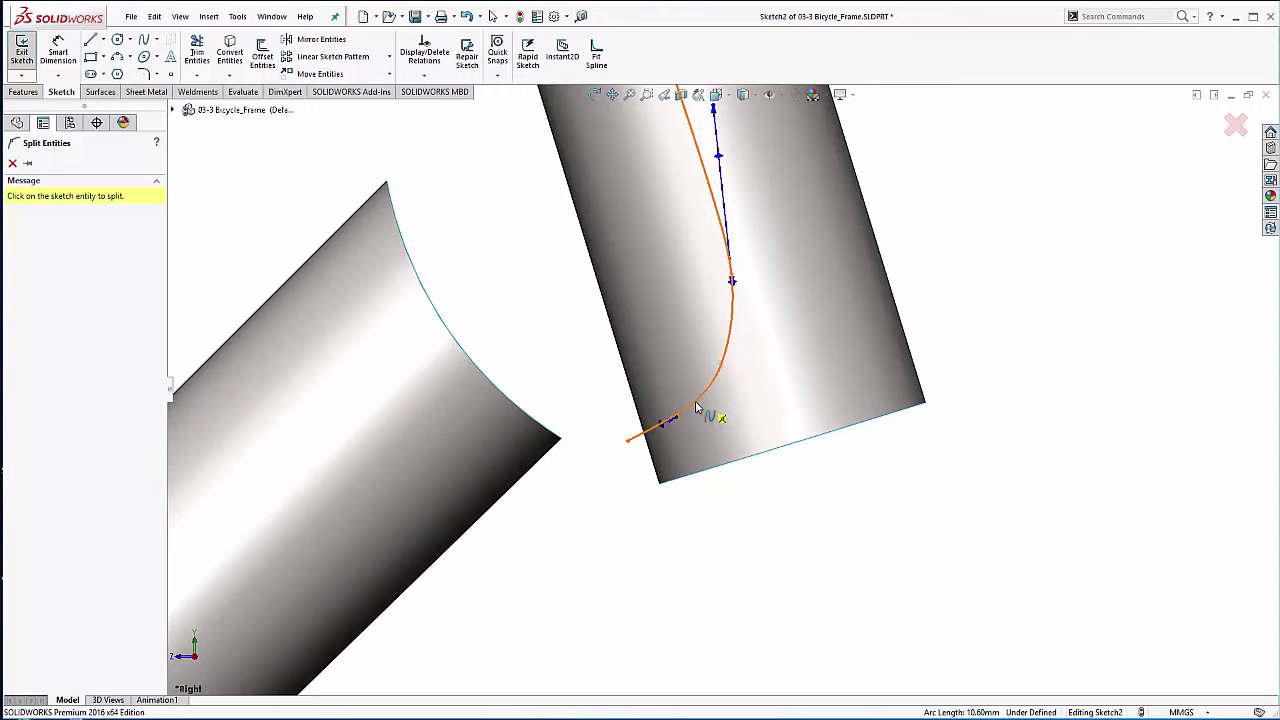
pyautogui.click(697, 408)
pyautogui.click(13, 163)
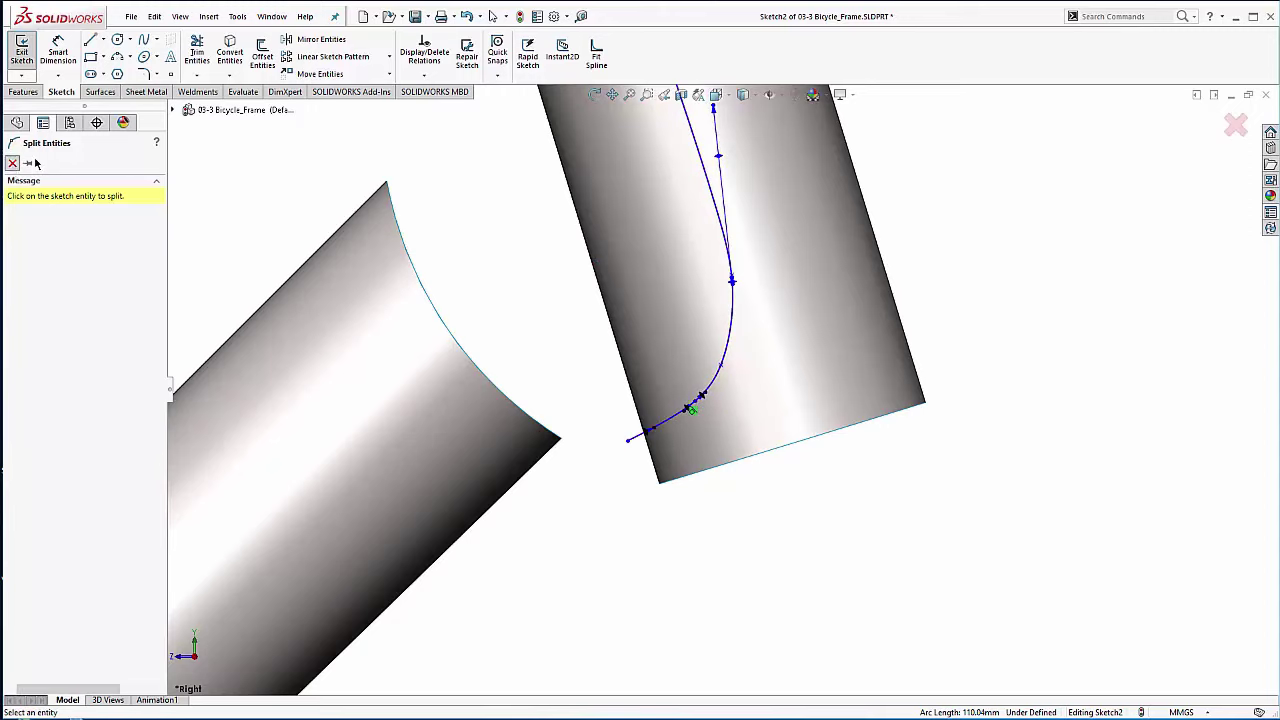
# Step: Trim the head tube surface with the split spline, removing the portion facing the top tube and down tube
pyautogui.scroll(5, 566, 243)
pyautogui.keyDown('ctrl'); pyautogui.moveTo(583, 286); pyautogui.dragTo(613, 451, button='middle'); pyautogui.keyUp('ctrl')
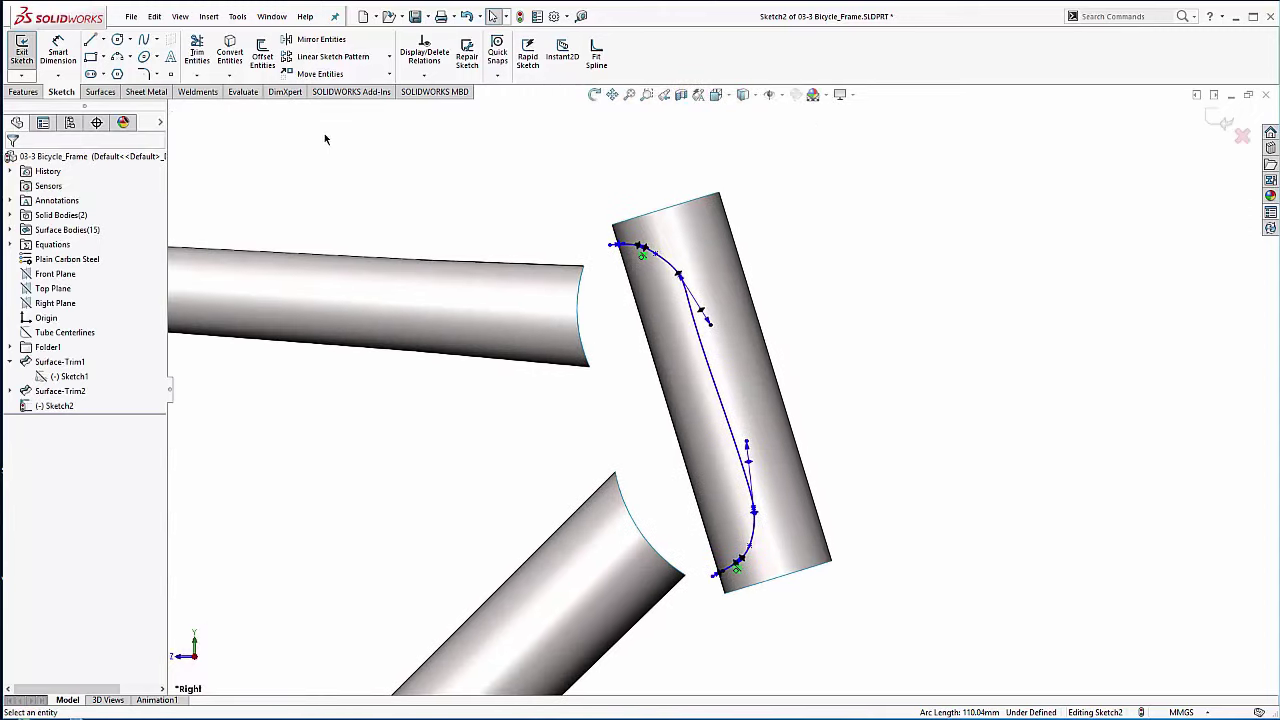
pyautogui.click(100, 92)
pyautogui.click(491, 58)
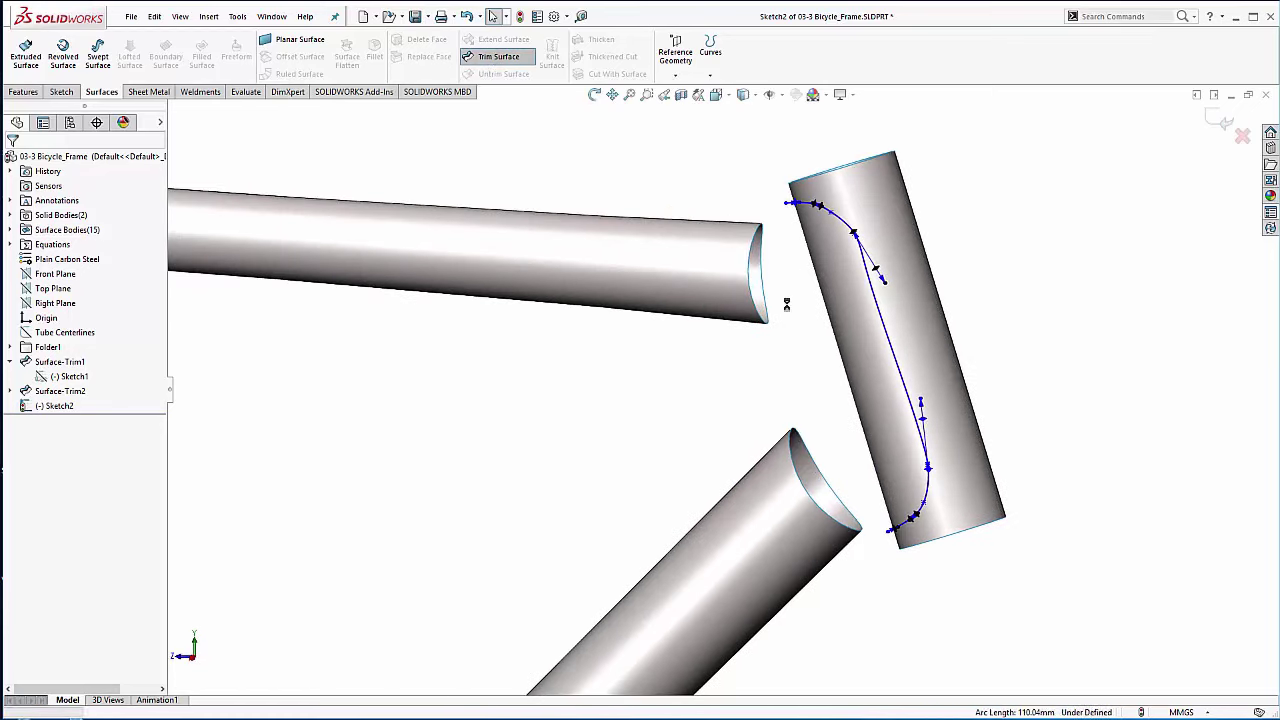
pyautogui.click(843, 284)
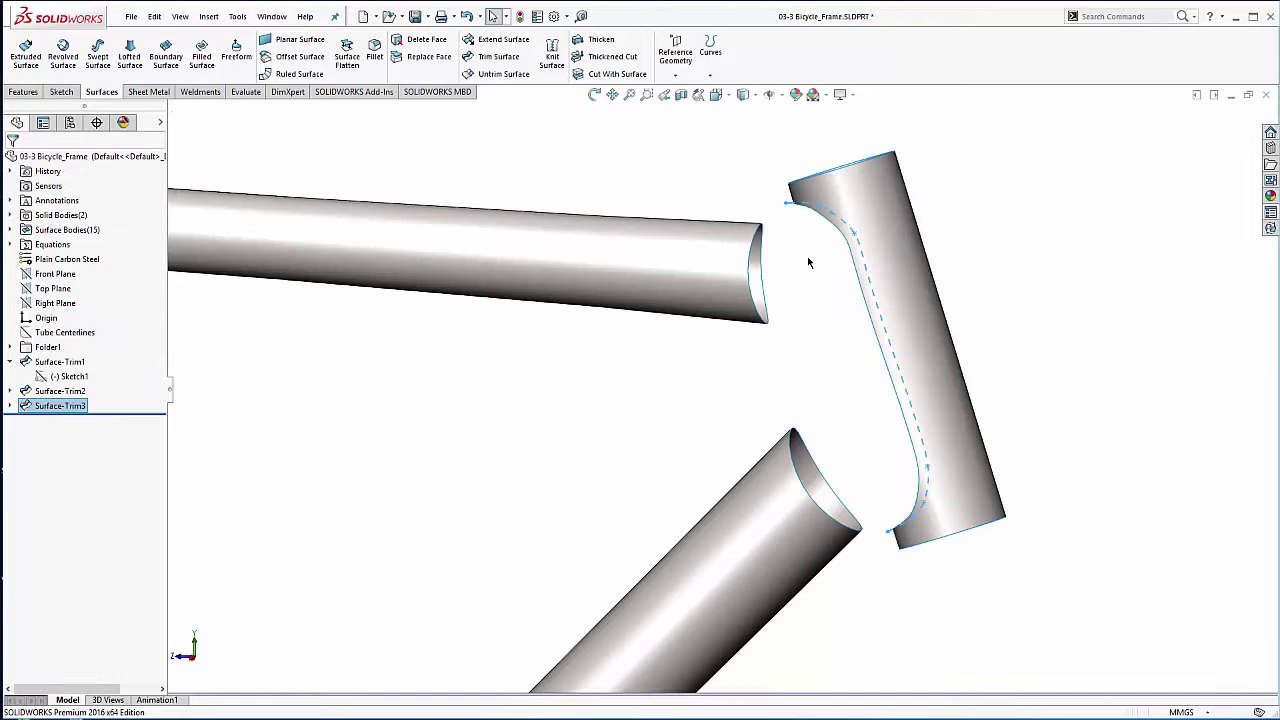
# Step: Examine the head tube's trimmed edge by rotating to its upper bend and selecting the short segment there
pyautogui.scroll(-4, 809, 234)
pyautogui.click(751, 229)
pyautogui.moveTo(751, 229); pyautogui.dragTo(799, 222, button='middle')
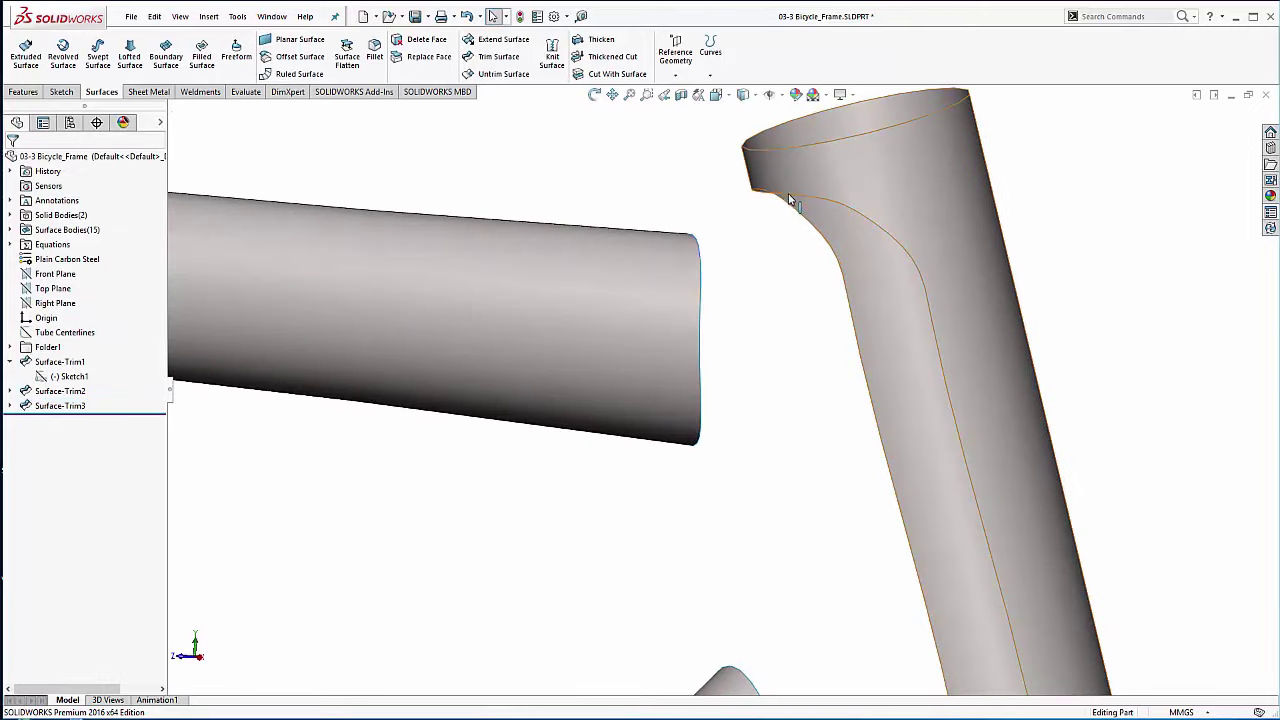
pyautogui.click(766, 196)
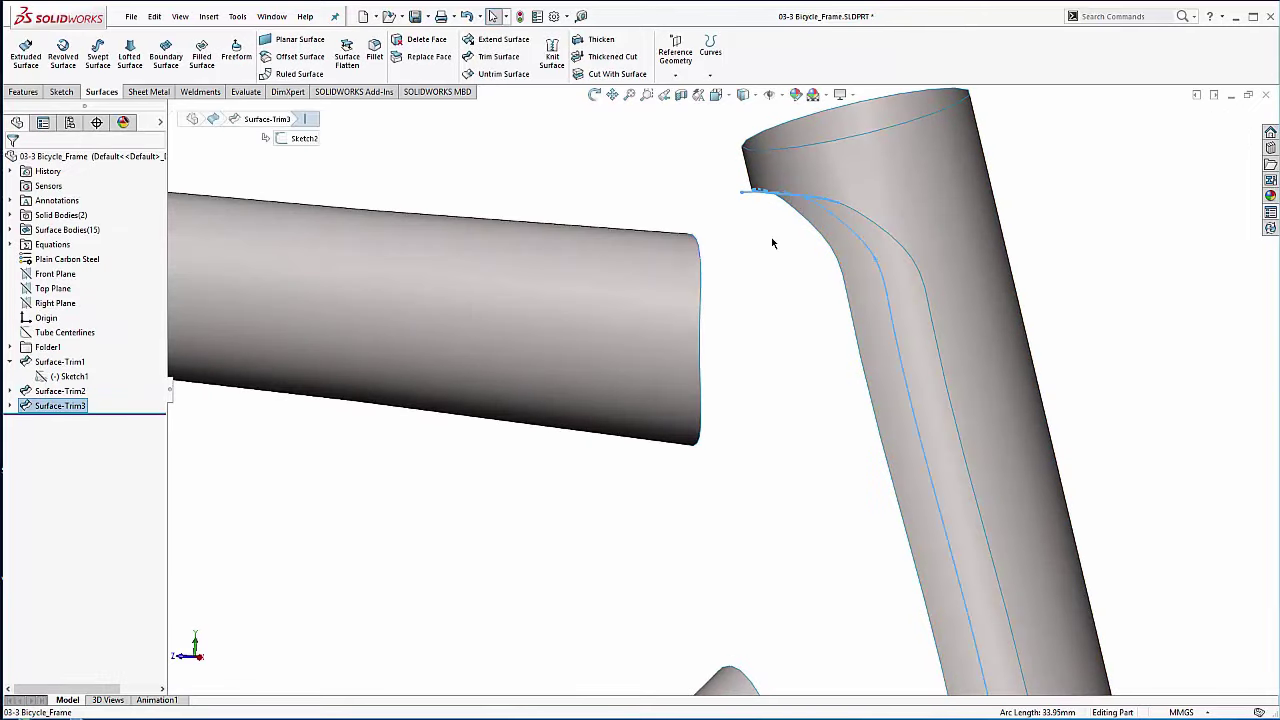
# Step: Start a lofted surface between the top tube's short upper edge and the head tube's short upper edge segment
pyautogui.click(555, 151)
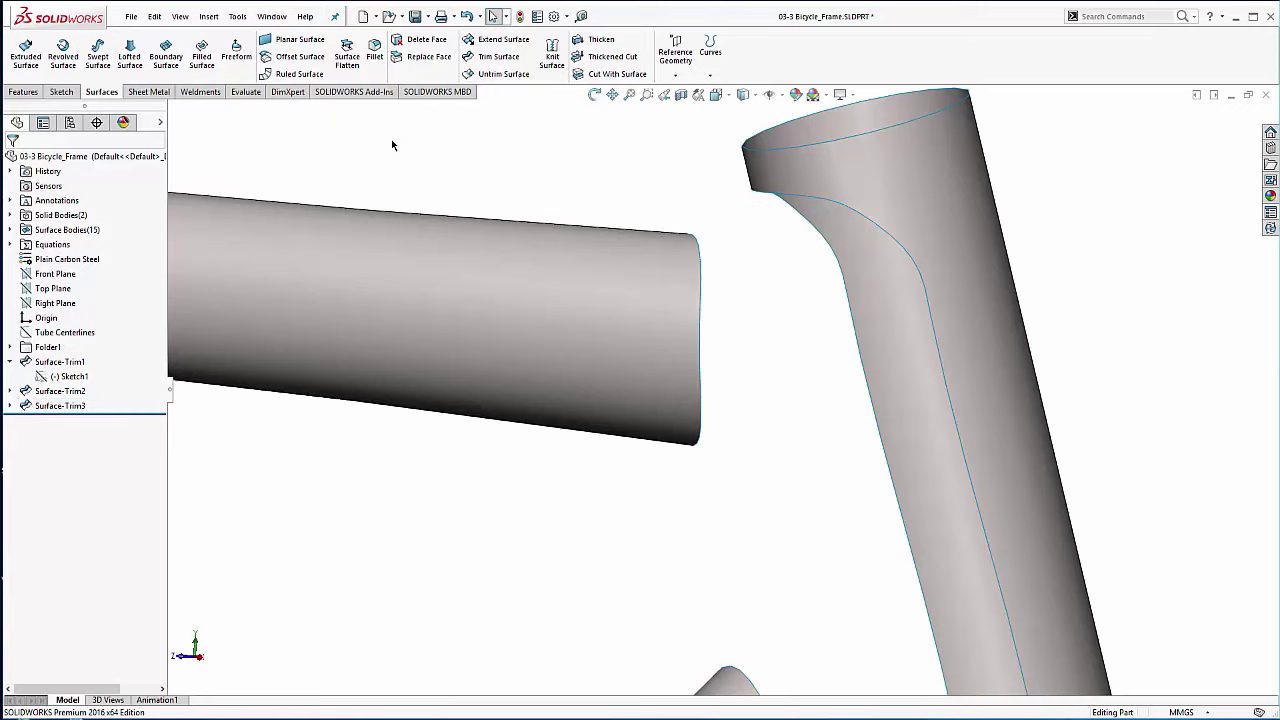
pyautogui.click(125, 66)
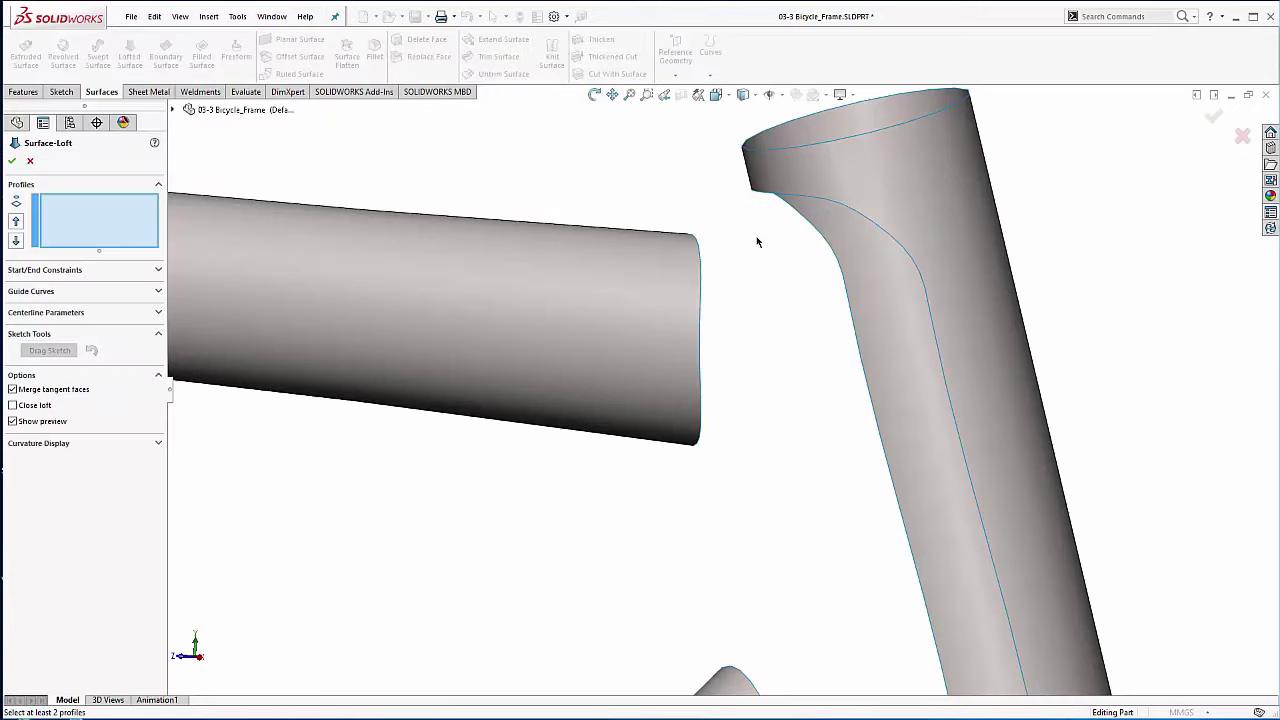
pyautogui.click(700, 255)
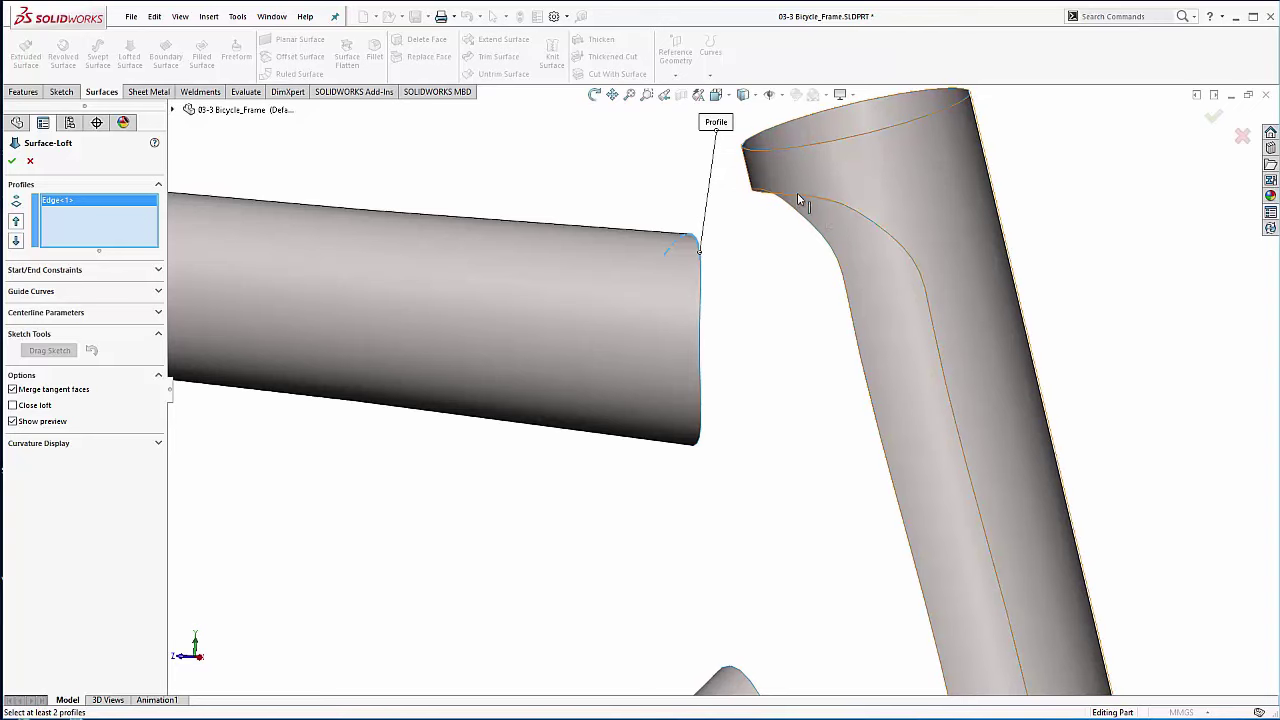
pyautogui.click(826, 200)
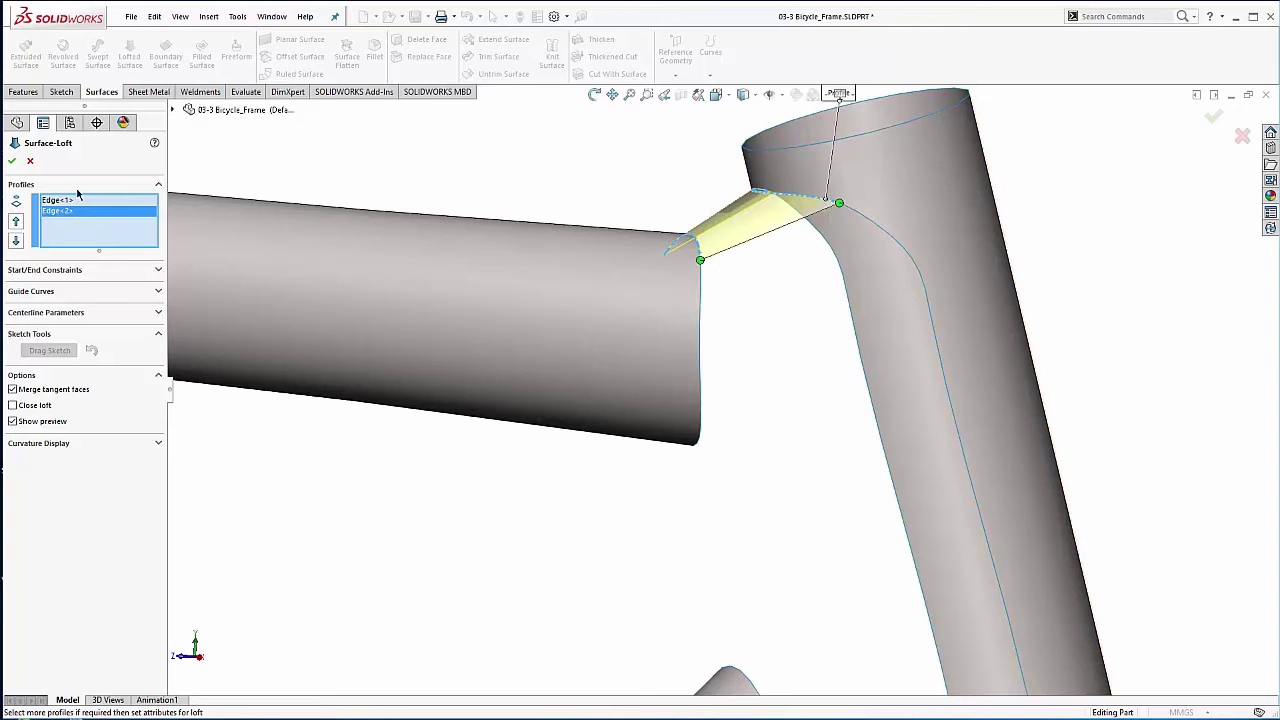
# Step: Constrain both the start and the end of the upper loft with Tangency To Face
pyautogui.click(57, 272)
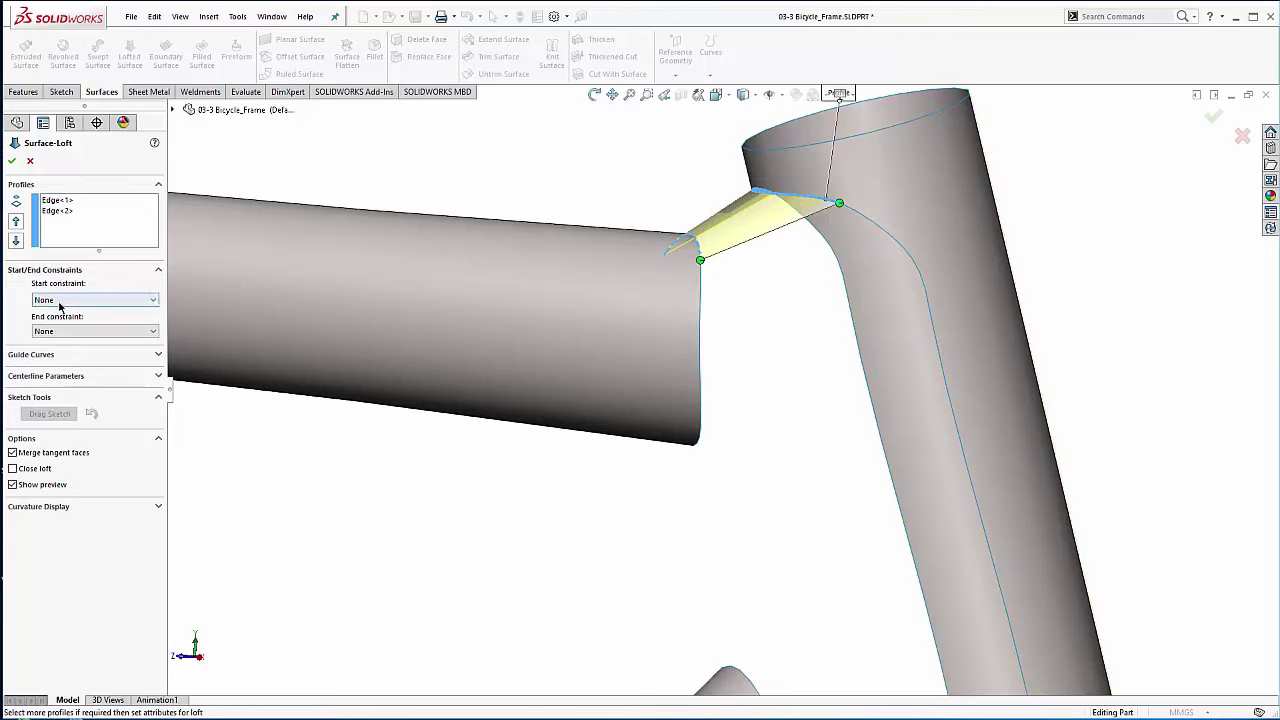
pyautogui.click(64, 299)
pyautogui.click(75, 336)
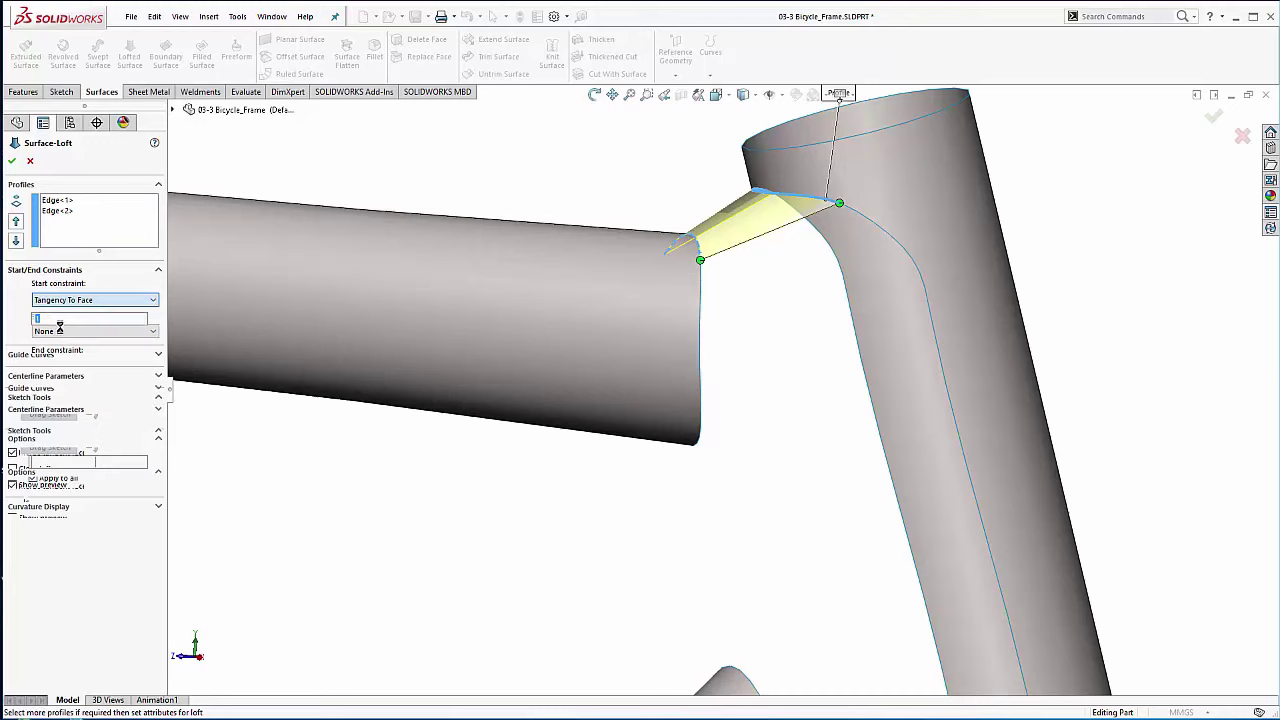
pyautogui.click(94, 364)
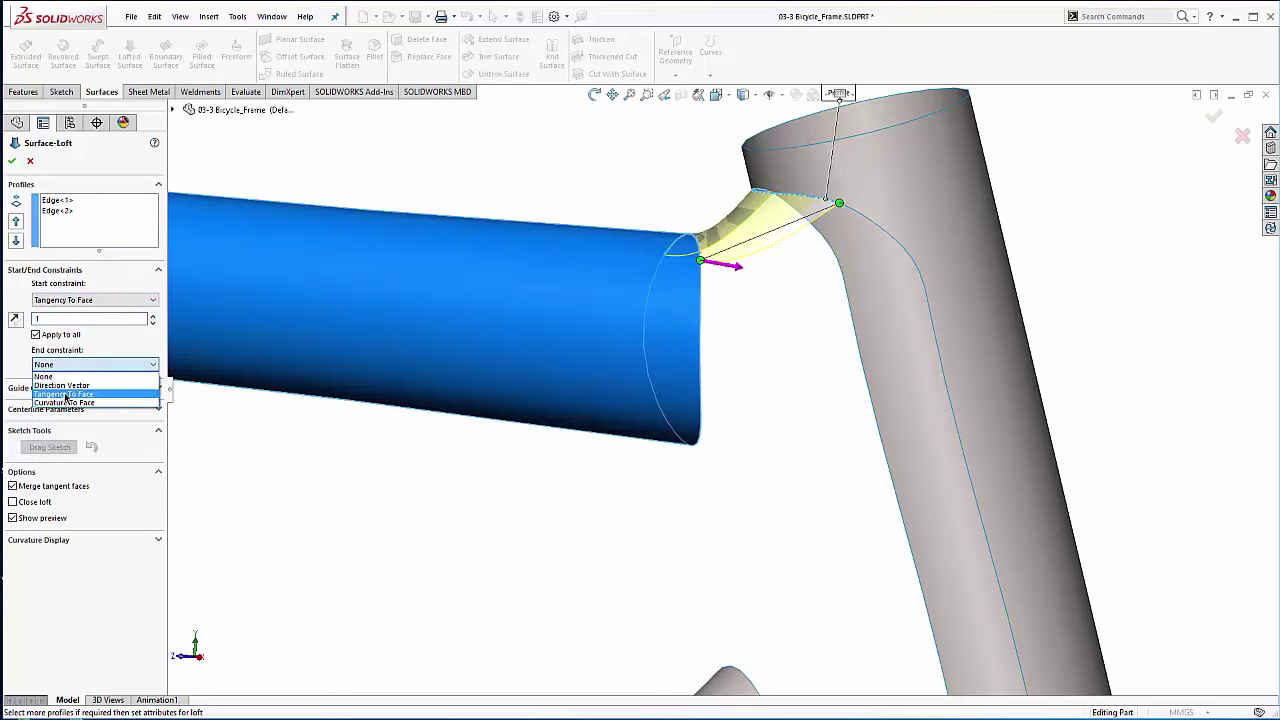
pyautogui.click(90, 398)
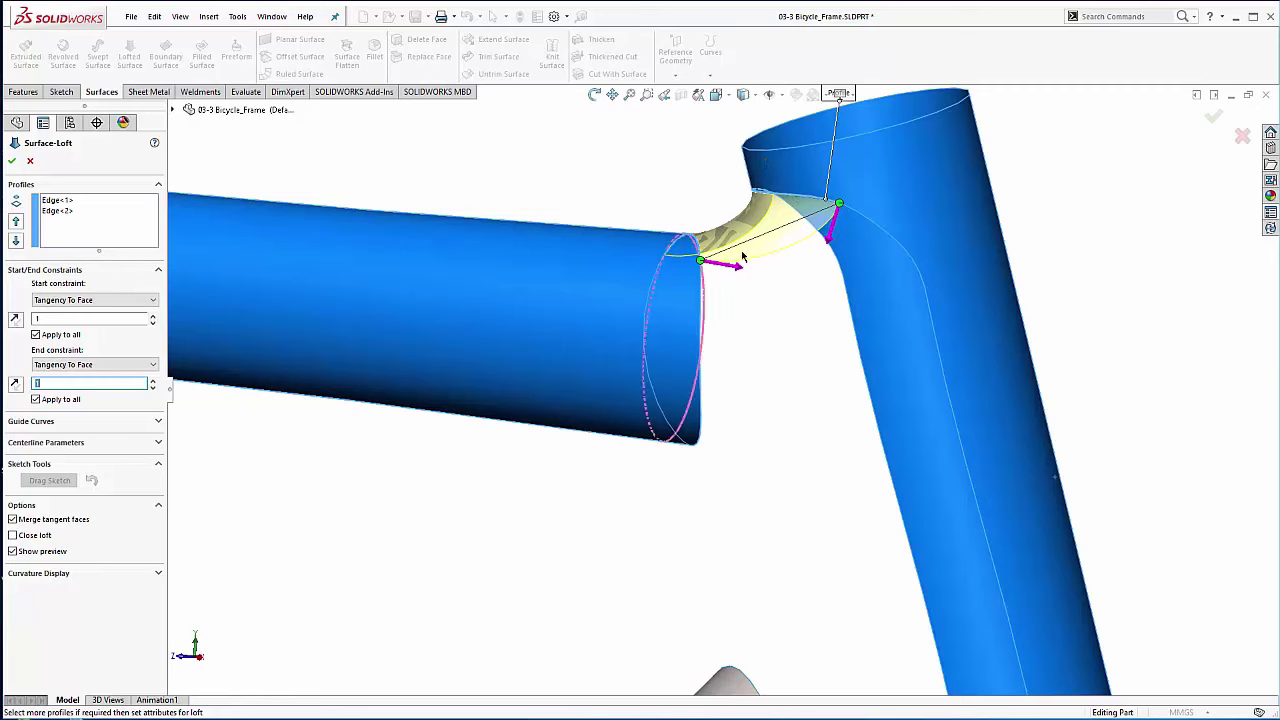
# Step: Set the upper loft's start tangent length to 1.5 and end tangent length to 1.4, and create the surface
pyautogui.moveTo(737, 271)
pyautogui.mouseDown(button='middle')
pyautogui.moveTo(771, 286)
pyautogui.moveTo(742, 272)
pyautogui.mouseUp(button='middle')
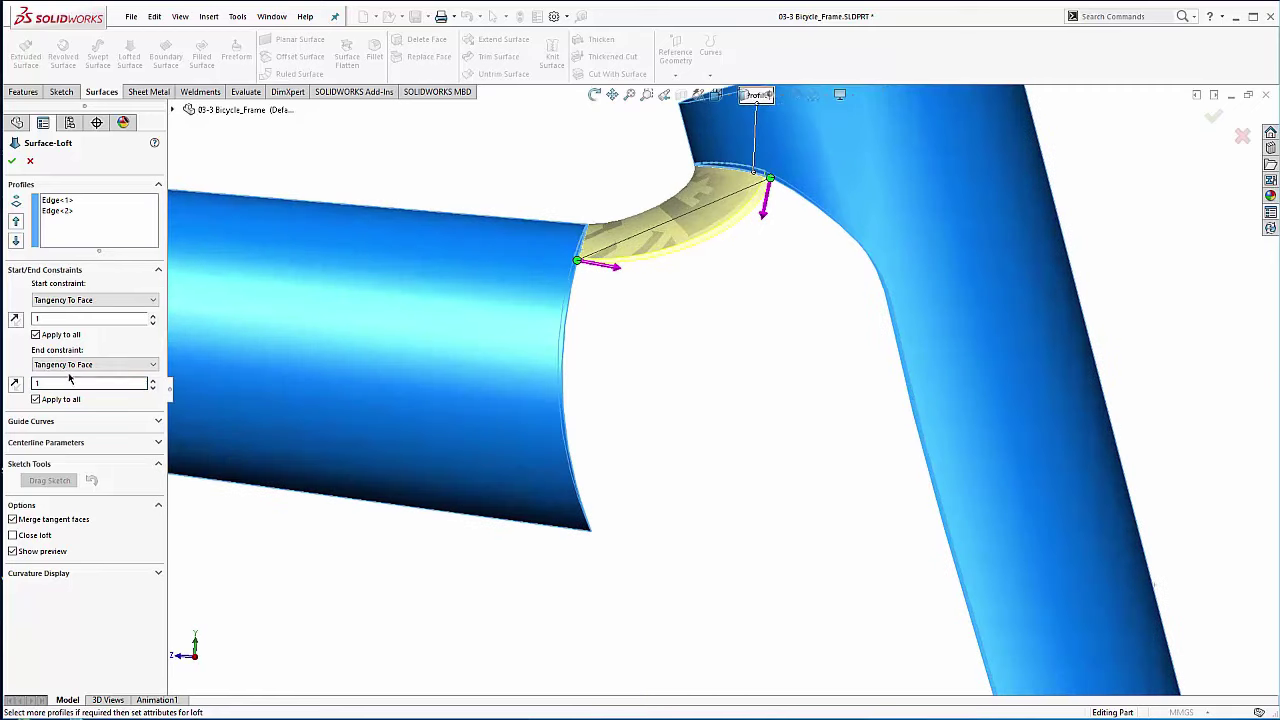
pyautogui.click(153, 318)
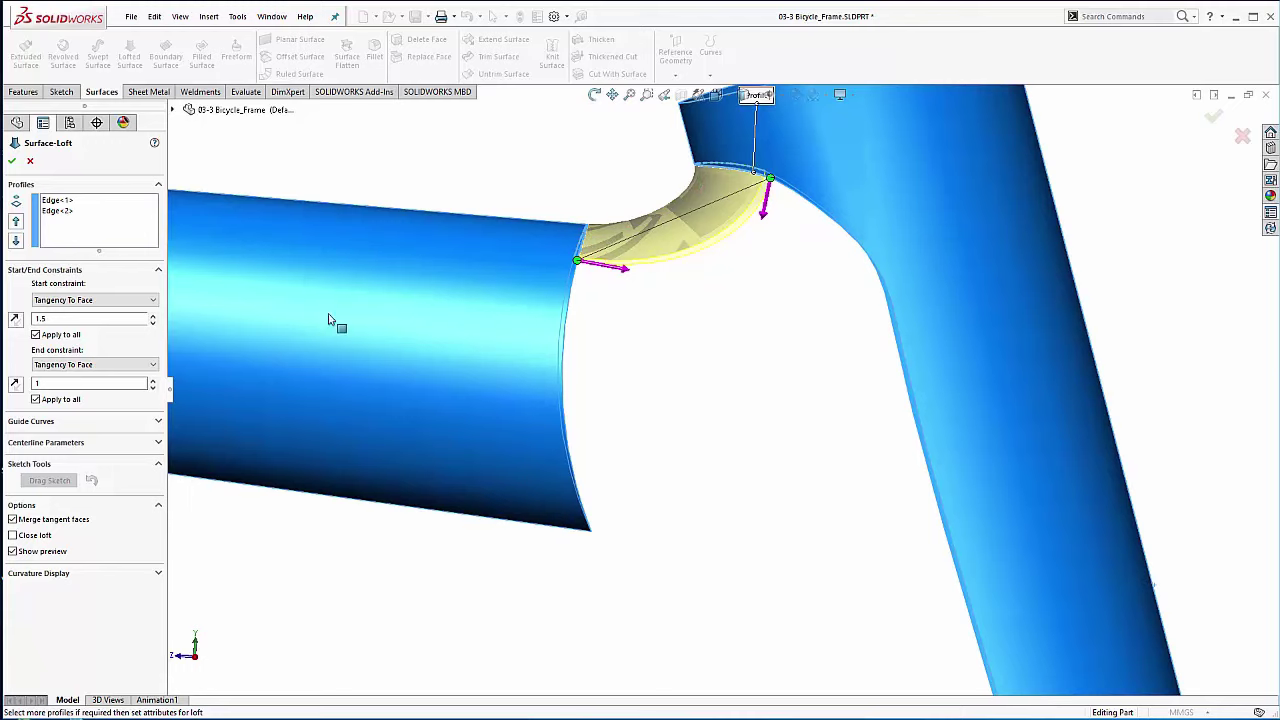
pyautogui.click(153, 381)
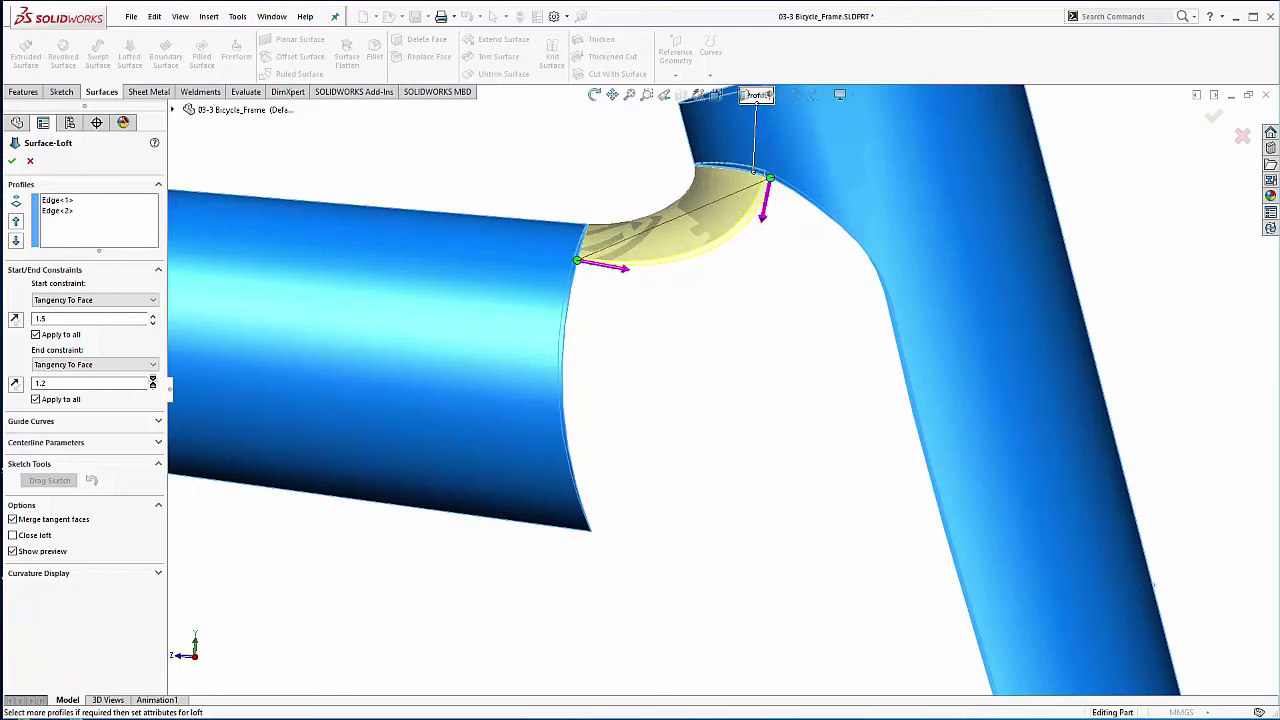
pyautogui.click(153, 381)
pyautogui.click(153, 381)
pyautogui.click(153, 381)
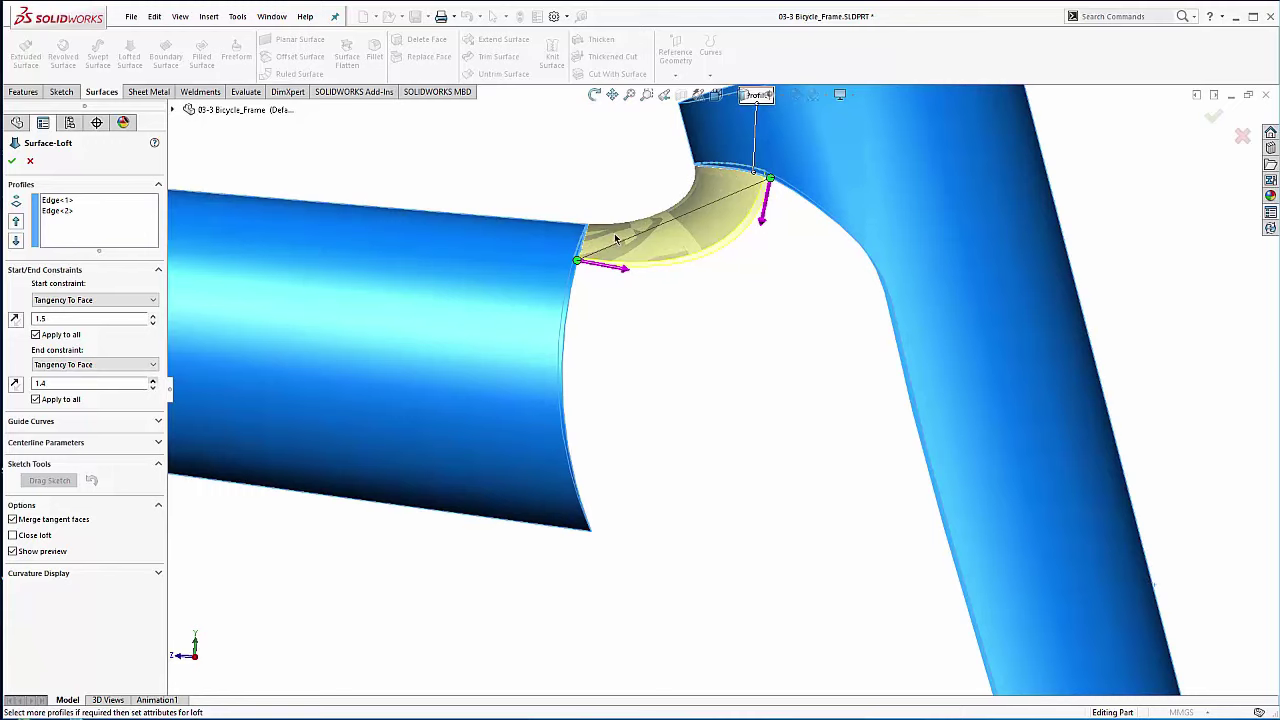
pyautogui.moveTo(678, 288); pyautogui.dragTo(684, 298, button='middle')
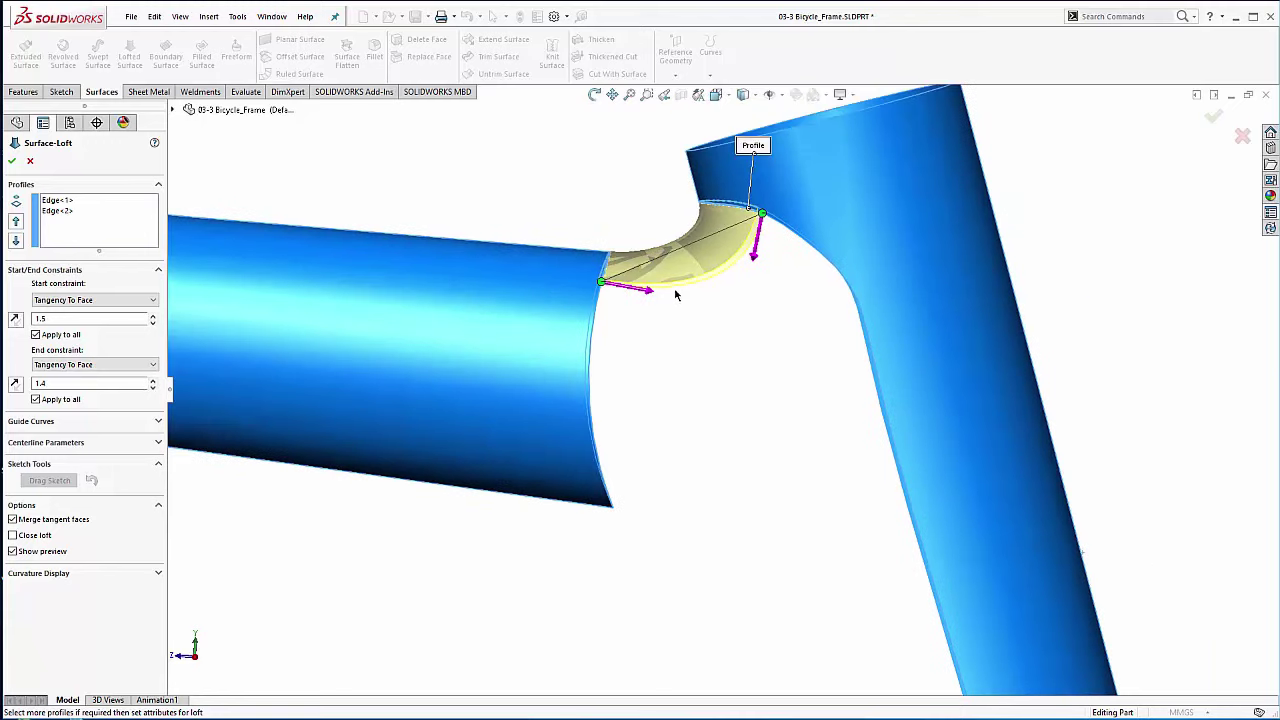
pyautogui.click(11, 162)
# Step: Start another lofted surface, picking the down tube's short lower edge and the head tube's short lower edge segment as profiles
pyautogui.moveTo(663, 397)
pyautogui.mouseDown(button='middle')
pyautogui.moveTo(755, 519)
pyautogui.moveTo(645, 380)
pyautogui.mouseUp(button='middle')
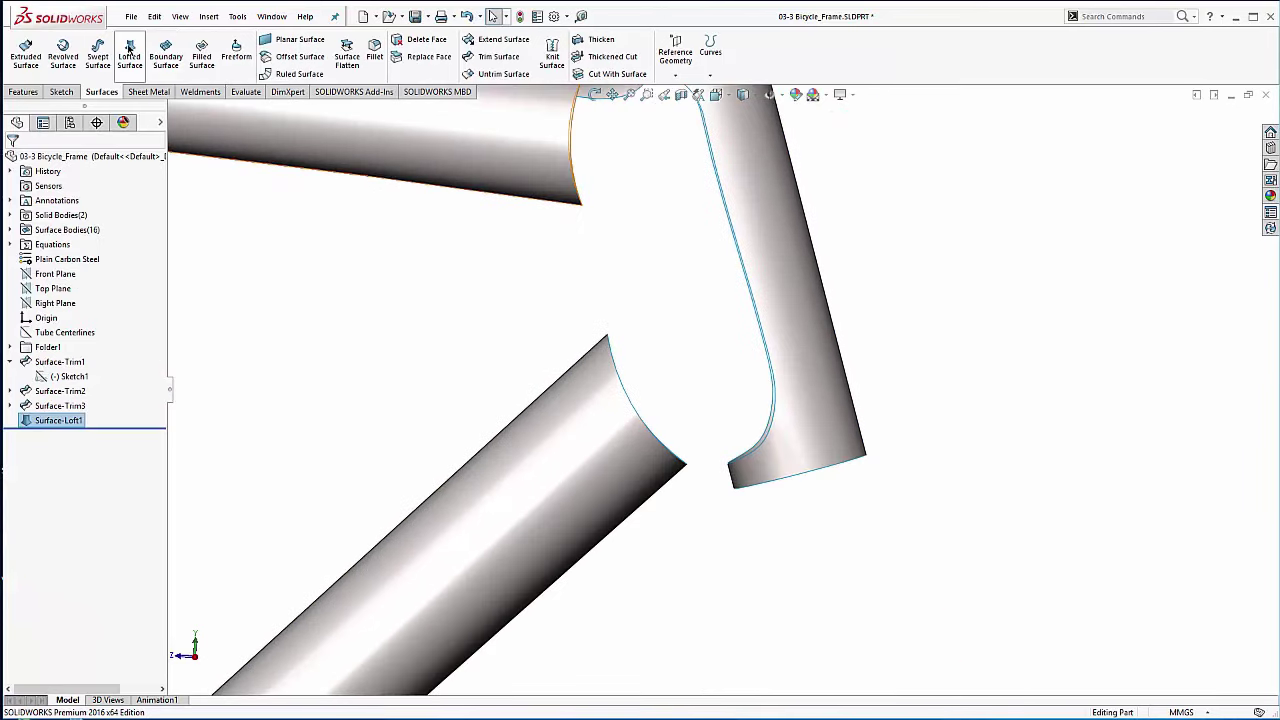
pyautogui.press('Return')
pyautogui.moveTo(654, 423); pyautogui.dragTo(709, 471, button='middle')
pyautogui.scroll(-3, 690, 435)
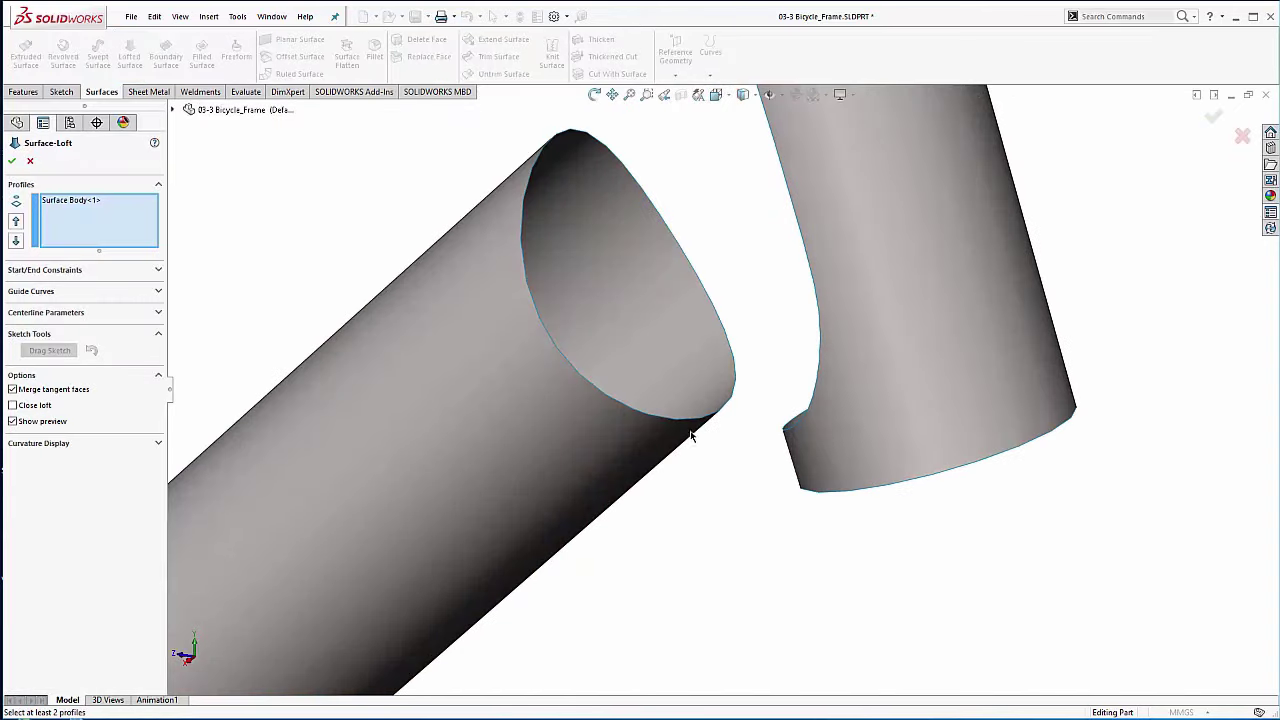
pyautogui.click(670, 419)
pyautogui.moveTo(670, 419); pyautogui.dragTo(907, 478, button='middle')
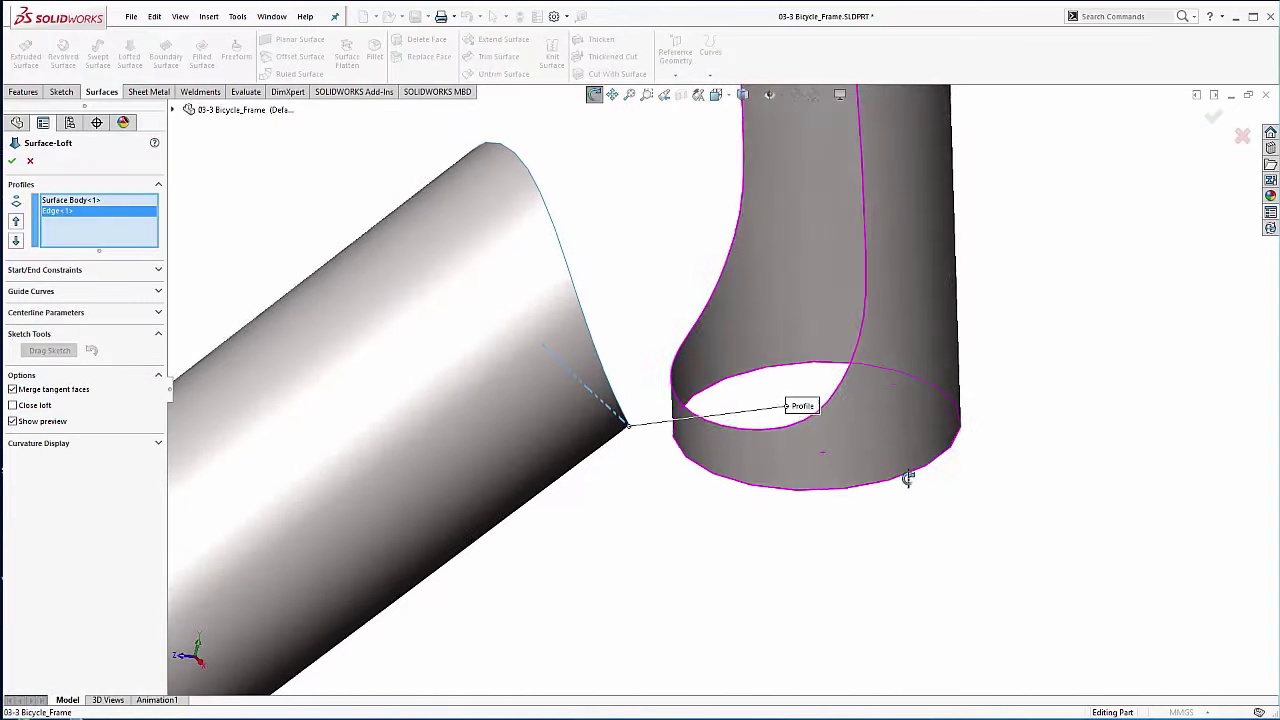
pyautogui.click(676, 365)
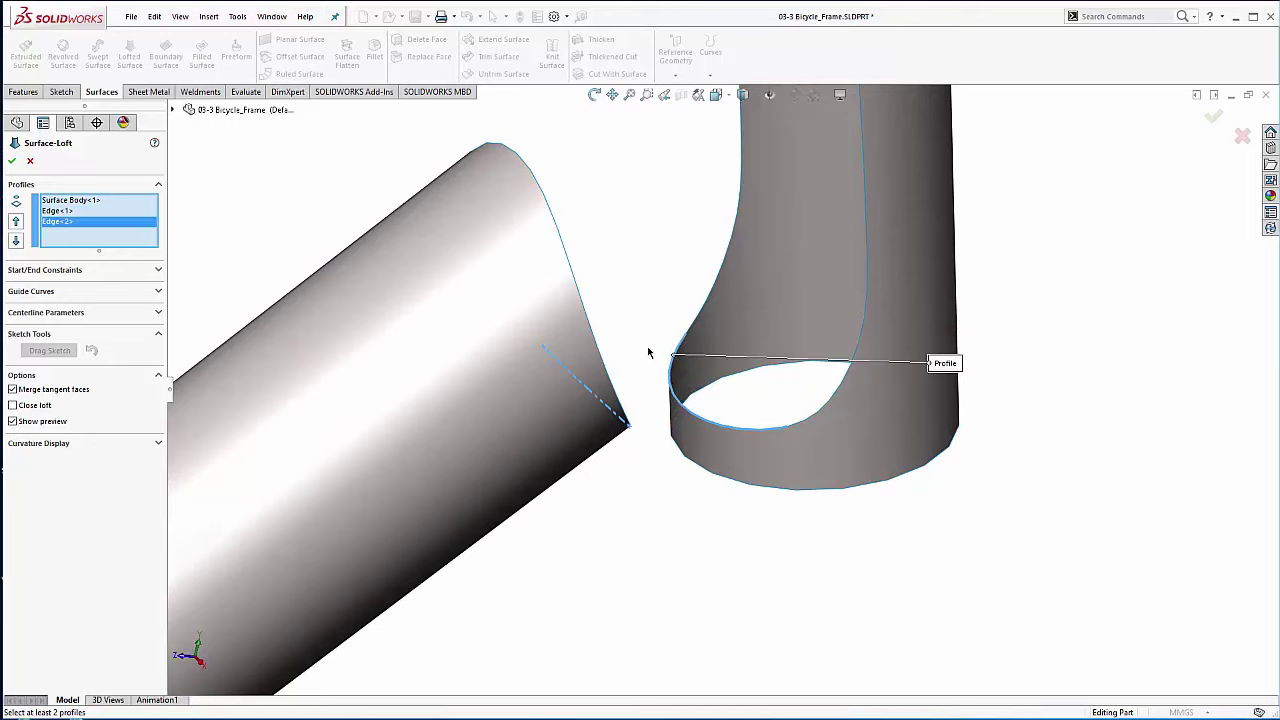
# Step: Remove the surface body and the head tube edge from the loft profiles, and reselect that edge near the end matching the down tube
pyautogui.click(68, 202)
pyautogui.rightClick(84, 208)
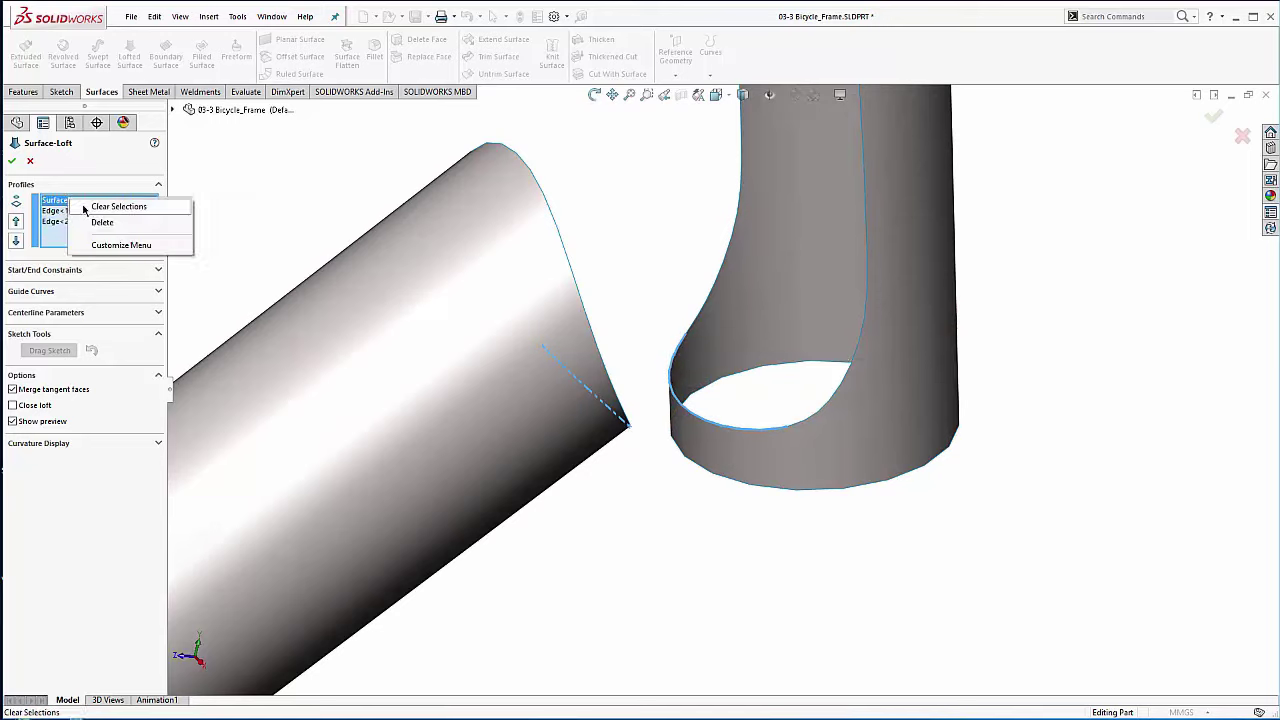
pyautogui.click(98, 222)
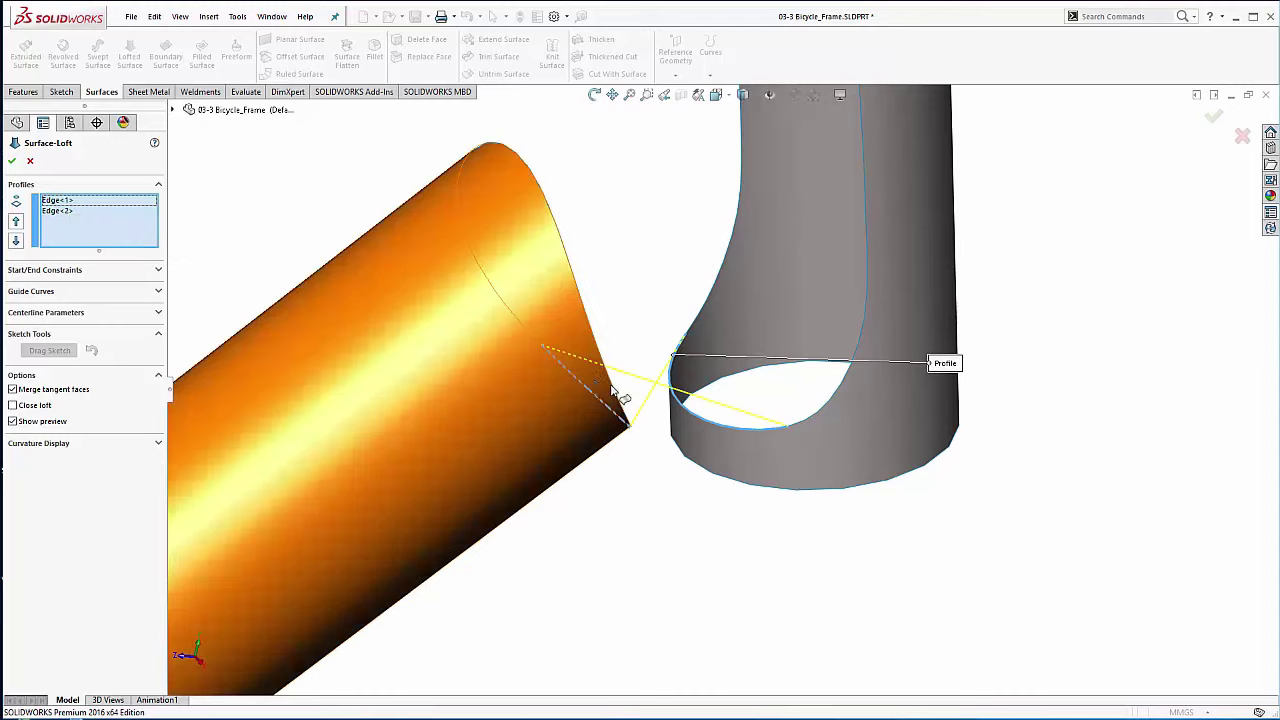
pyautogui.click(66, 211)
pyautogui.rightClick(66, 211)
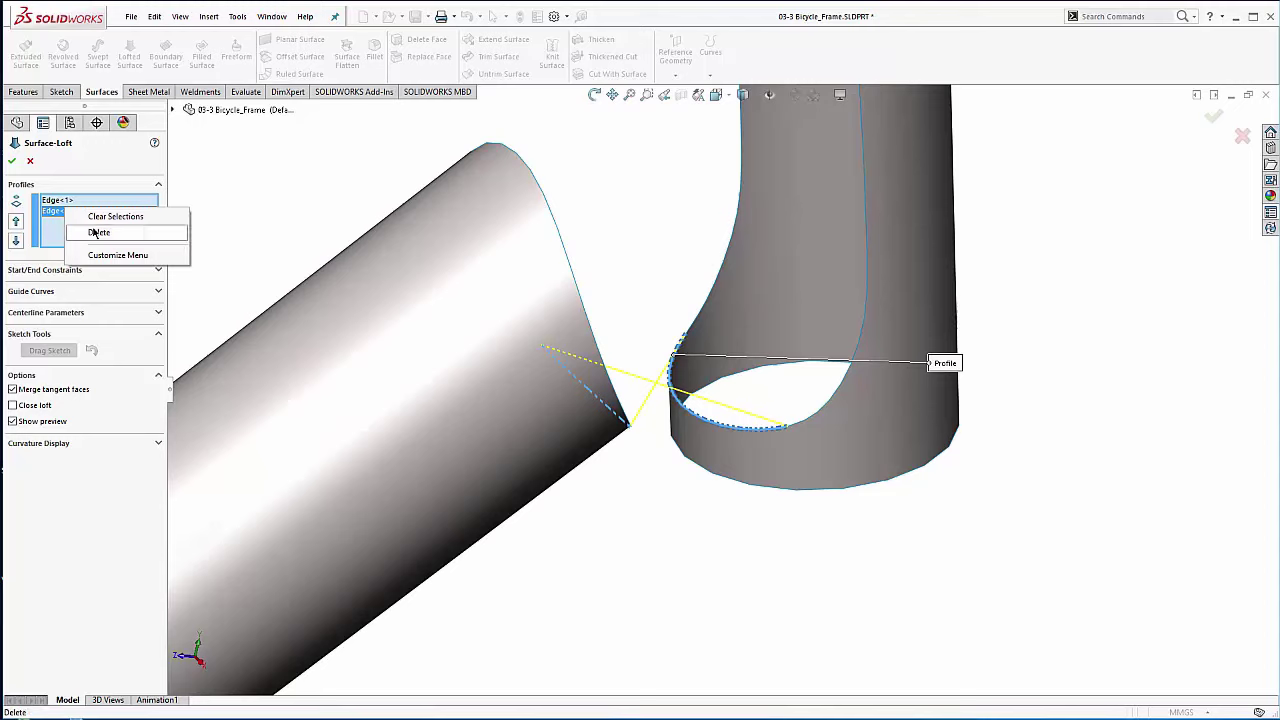
pyautogui.click(97, 232)
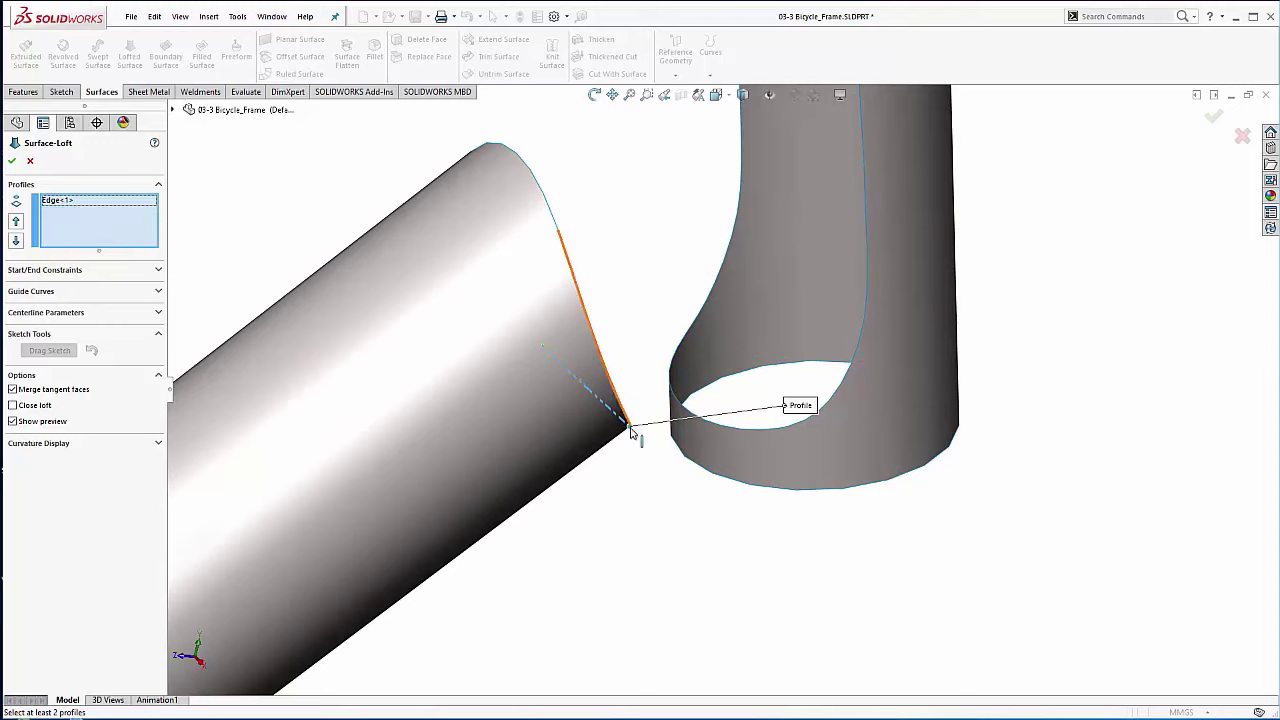
pyautogui.click(775, 442)
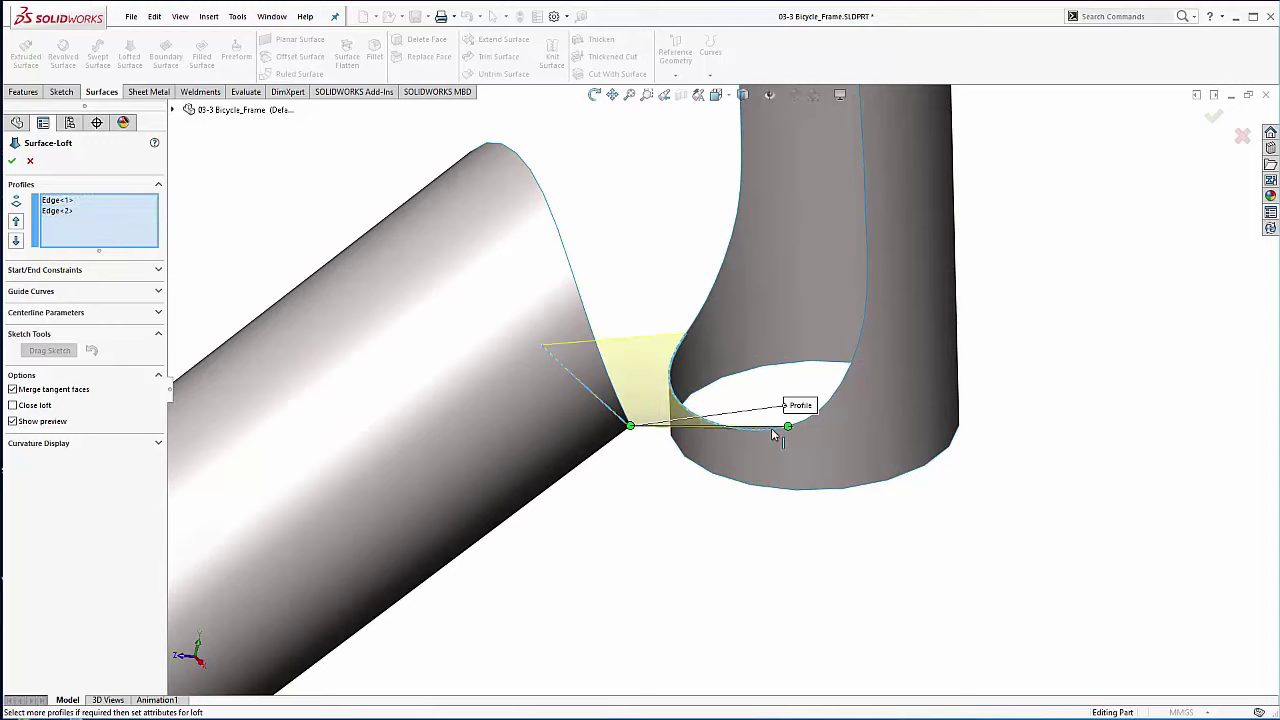
pyautogui.moveTo(674, 476); pyautogui.dragTo(769, 457, button='middle')
pyautogui.moveTo(636, 478); pyautogui.dragTo(622, 427, button='middle')
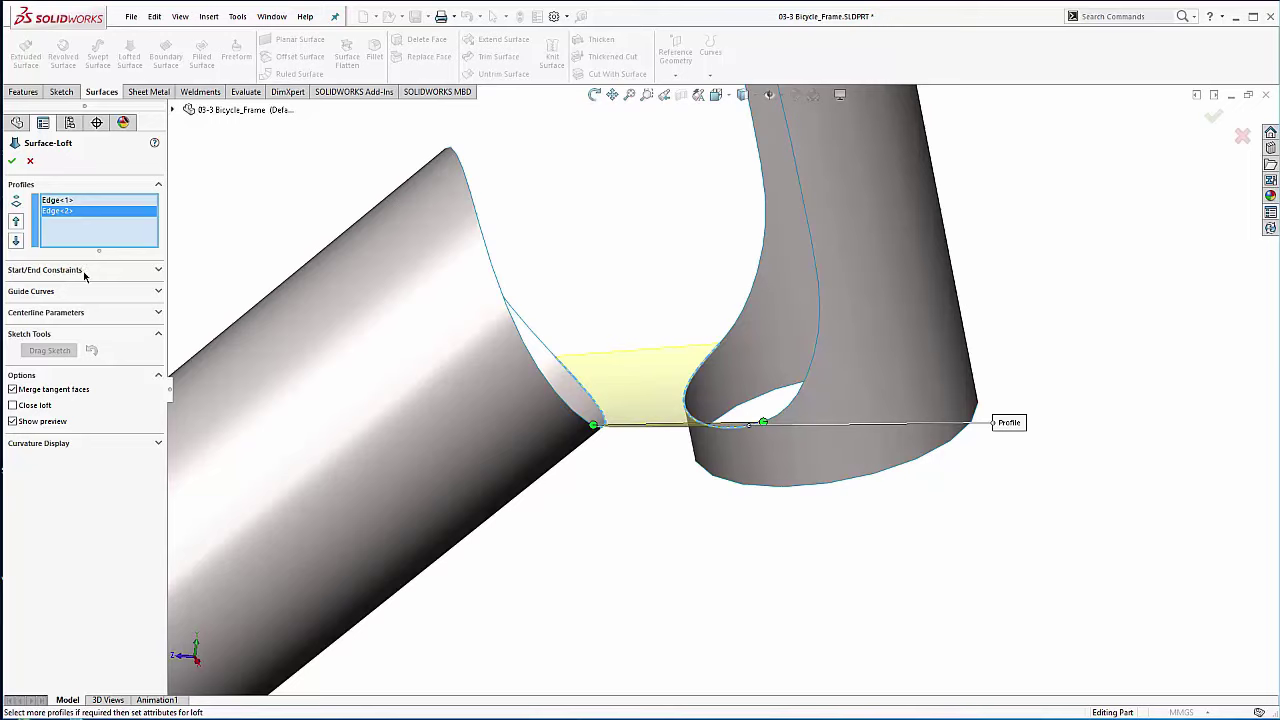
# Step: Apply Tangency To Face as start and end constraint of the loft between down tube and head tube
pyautogui.click(158, 270)
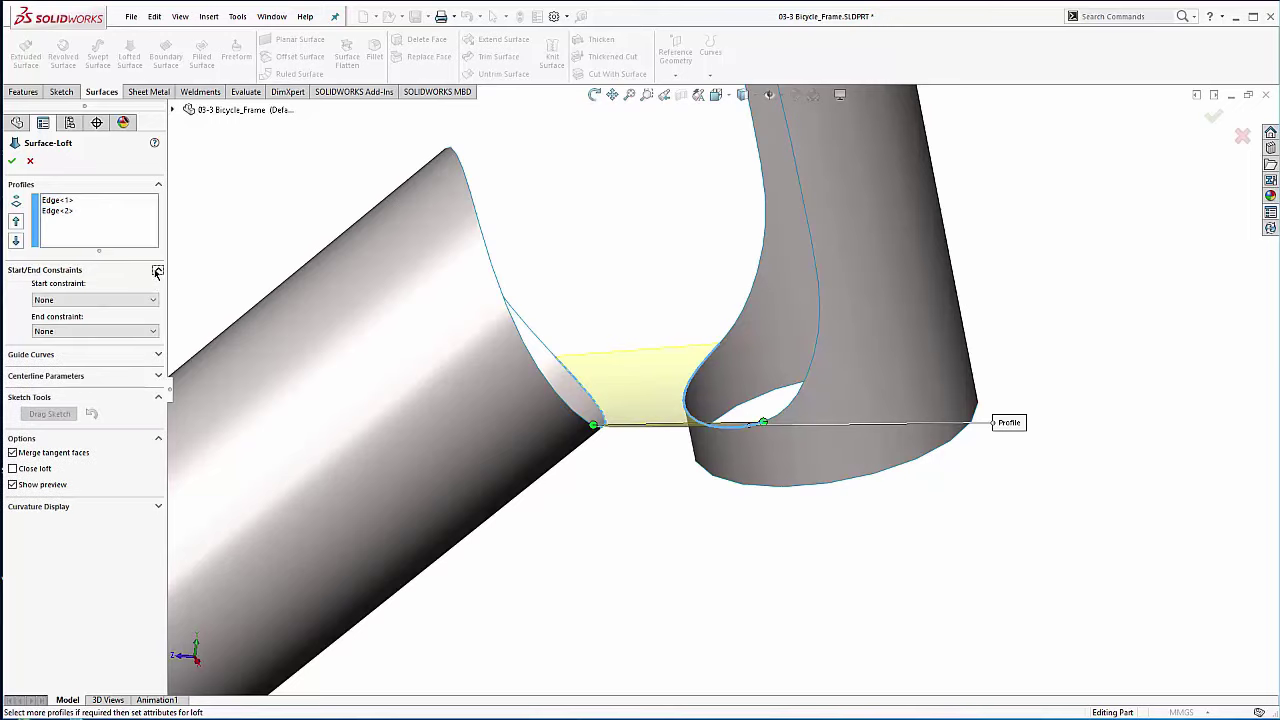
pyautogui.click(123, 300)
pyautogui.click(108, 329)
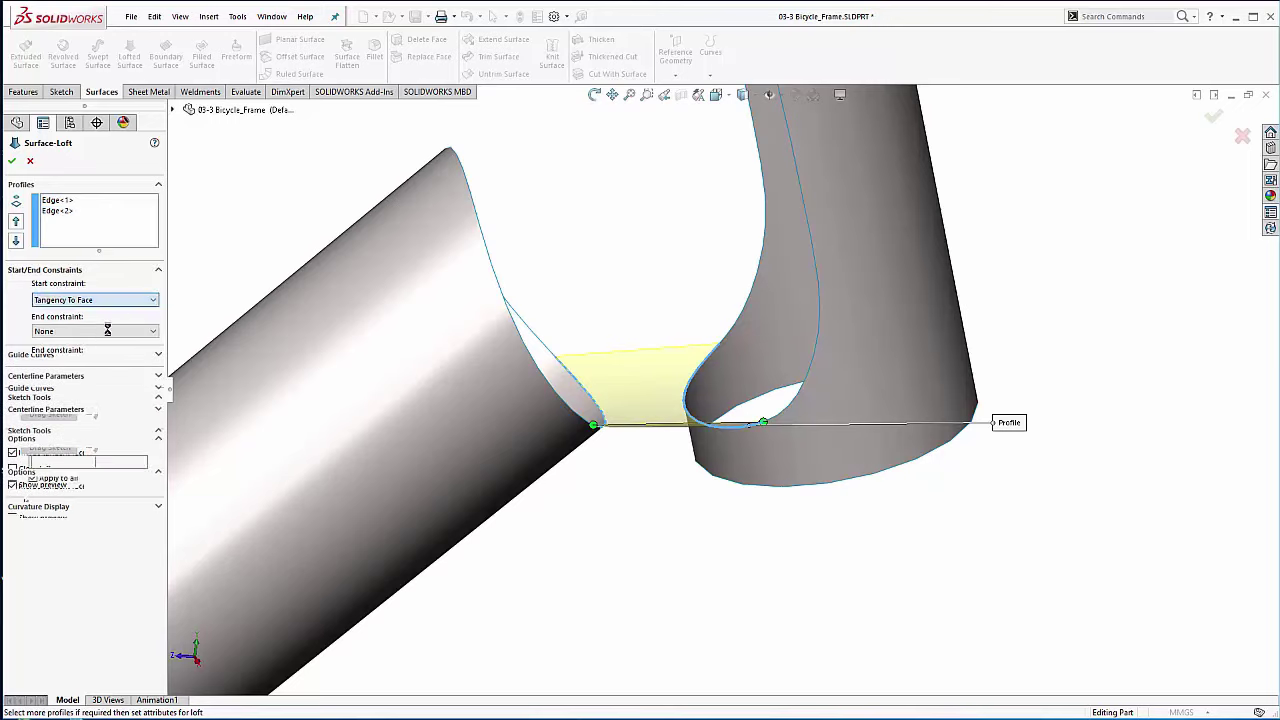
pyautogui.click(143, 365)
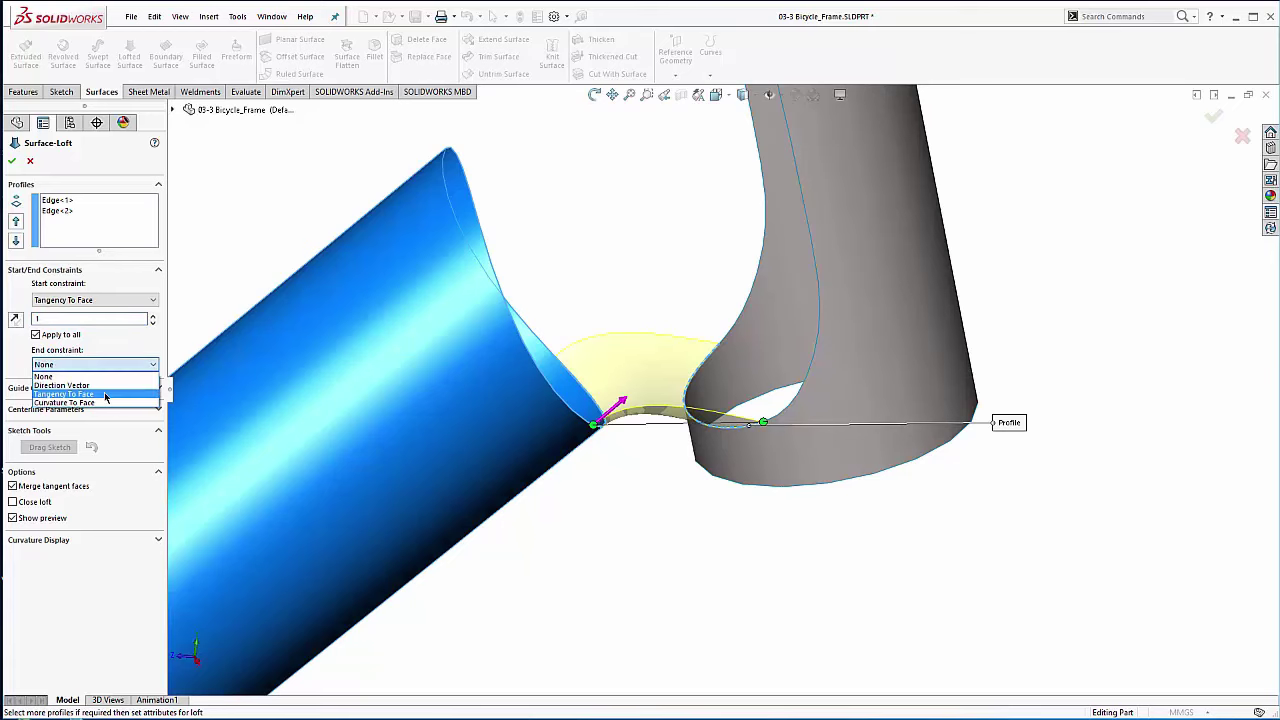
pyautogui.click(108, 393)
# Step: Set the lower loft's end tangent length at the head tube to 1.5
pyautogui.moveTo(563, 303); pyautogui.dragTo(571, 251, button='middle')
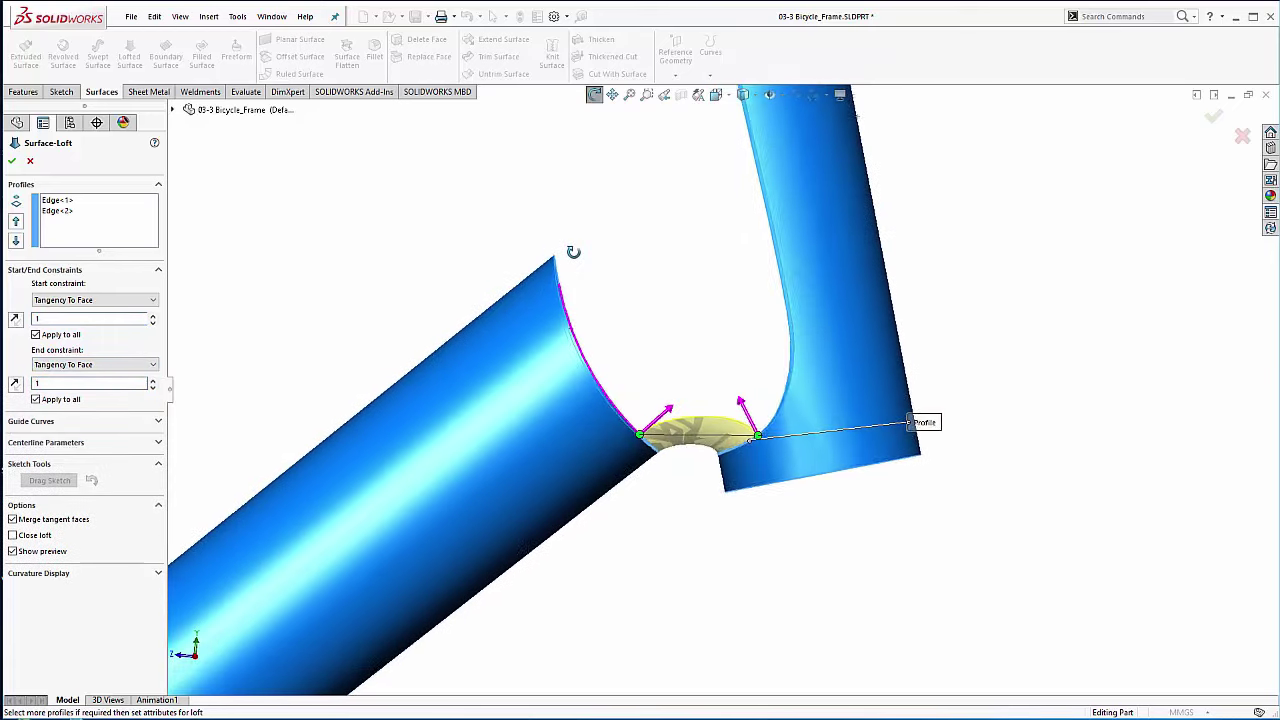
pyautogui.scroll(-3, 690, 432)
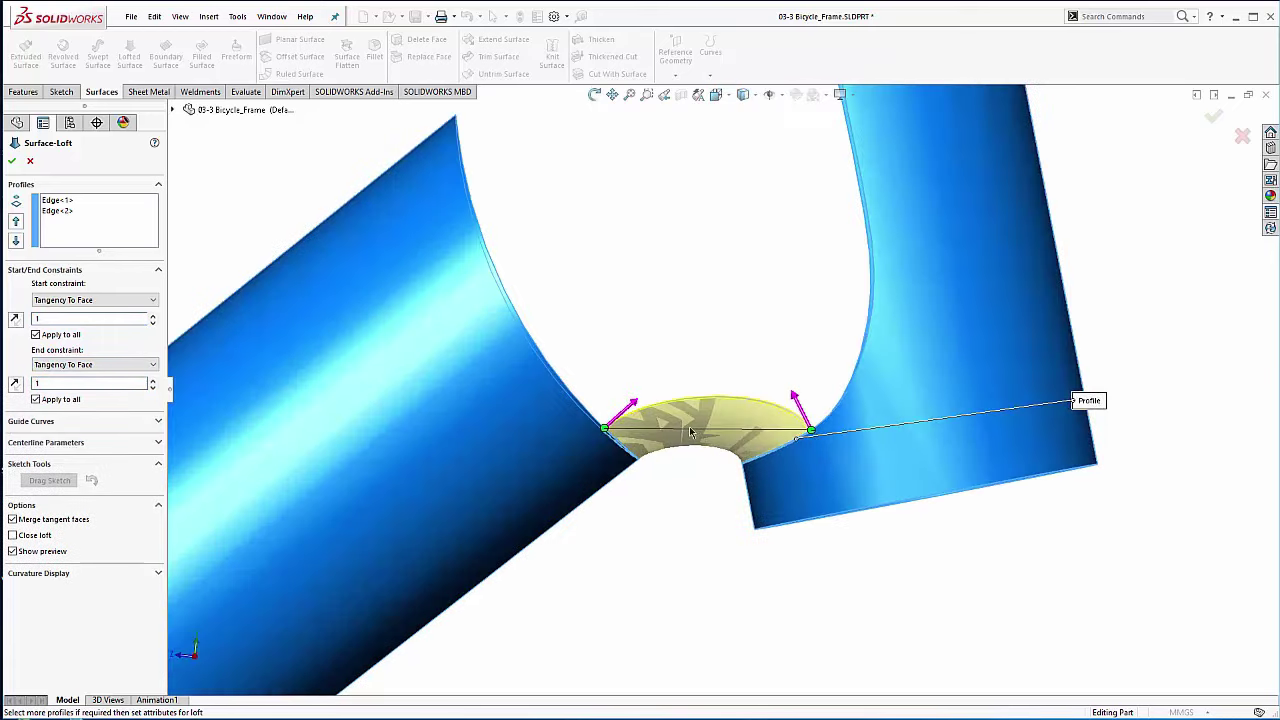
pyautogui.click(154, 387)
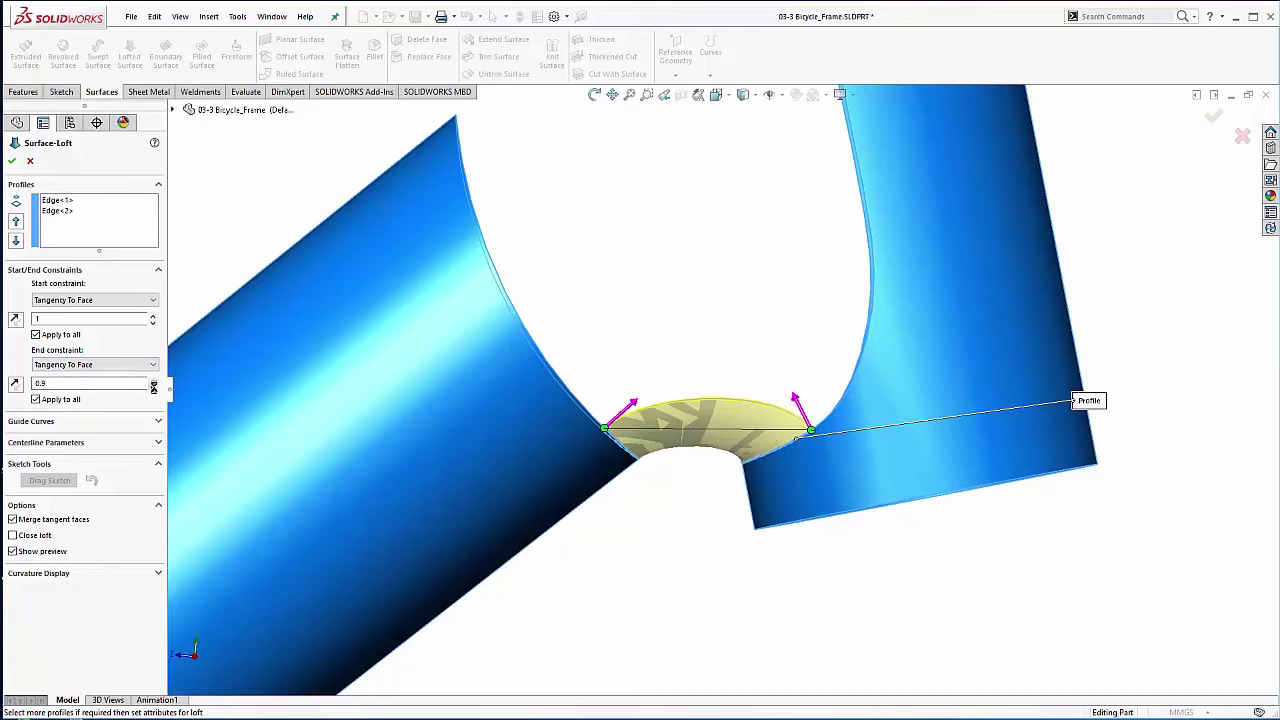
pyautogui.click(152, 388)
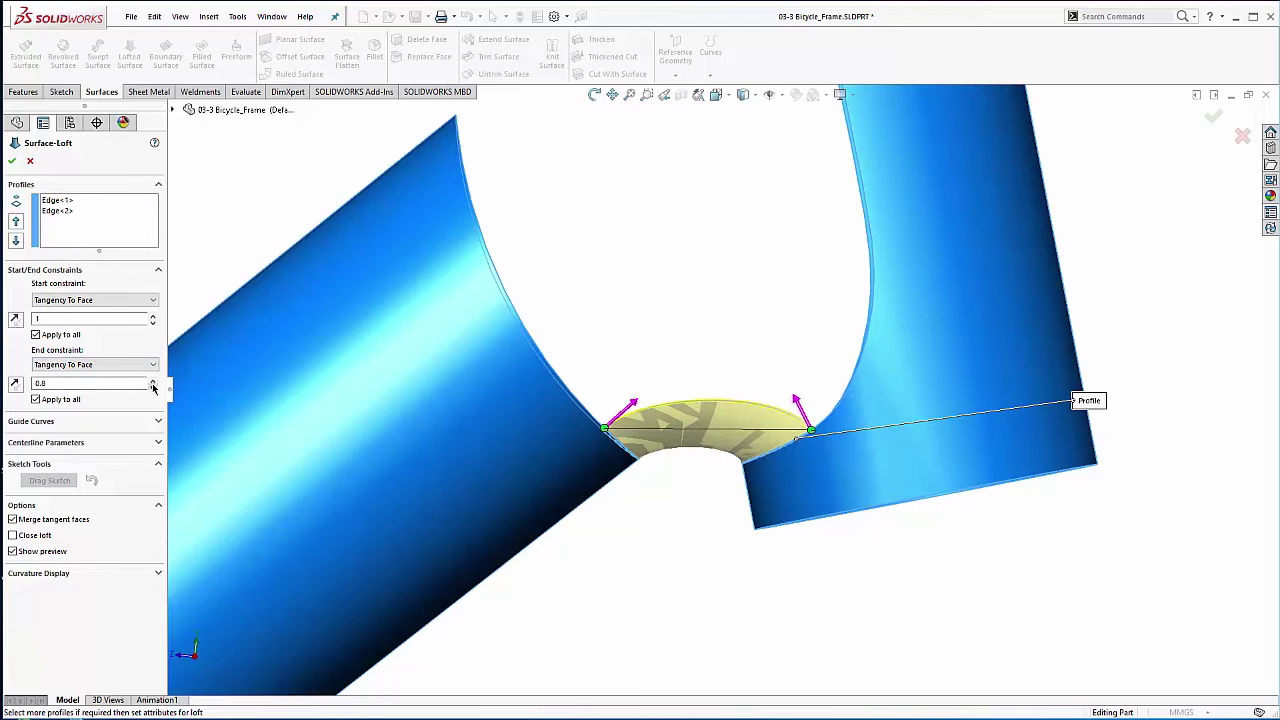
pyautogui.click(154, 380)
pyautogui.click(154, 380)
pyautogui.click(155, 381)
pyautogui.click(155, 381)
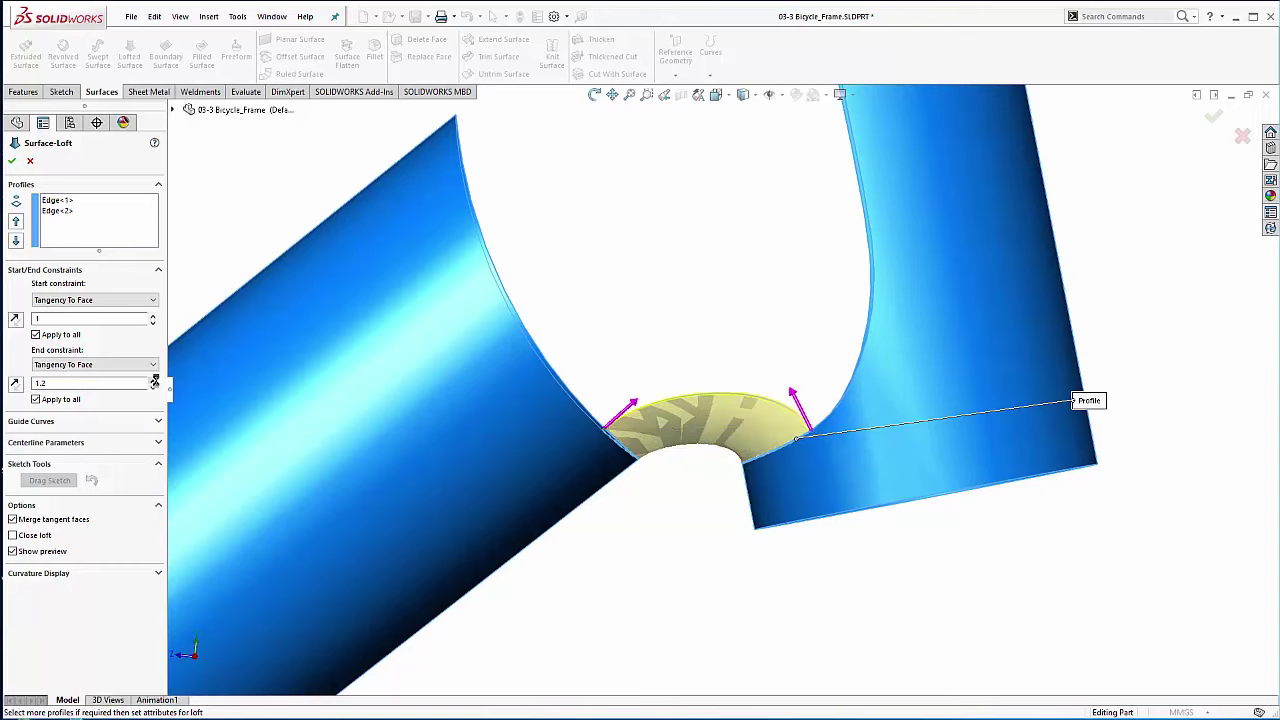
pyautogui.click(155, 381)
pyautogui.click(155, 381)
pyautogui.click(155, 381)
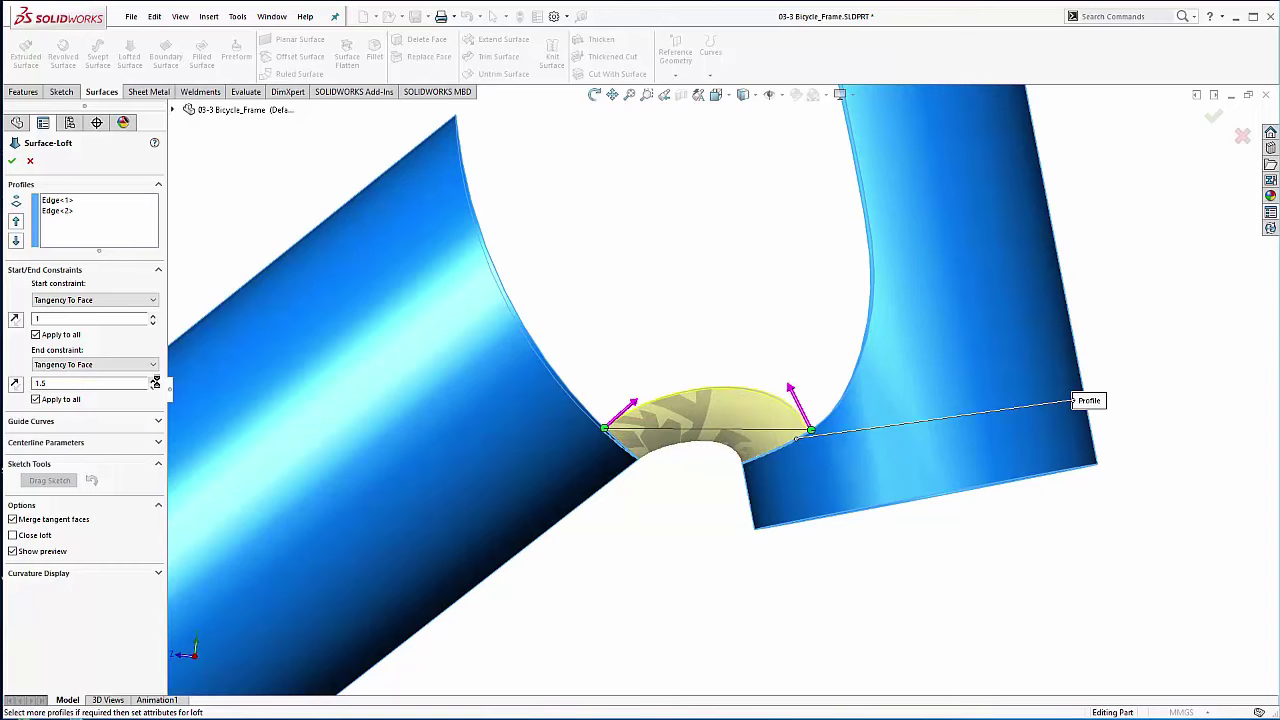
# Step: Set the lower loft's start tangent length at the down tube to 1.5 and create the surface
pyautogui.click(153, 316)
pyautogui.click(153, 316)
pyautogui.click(153, 316)
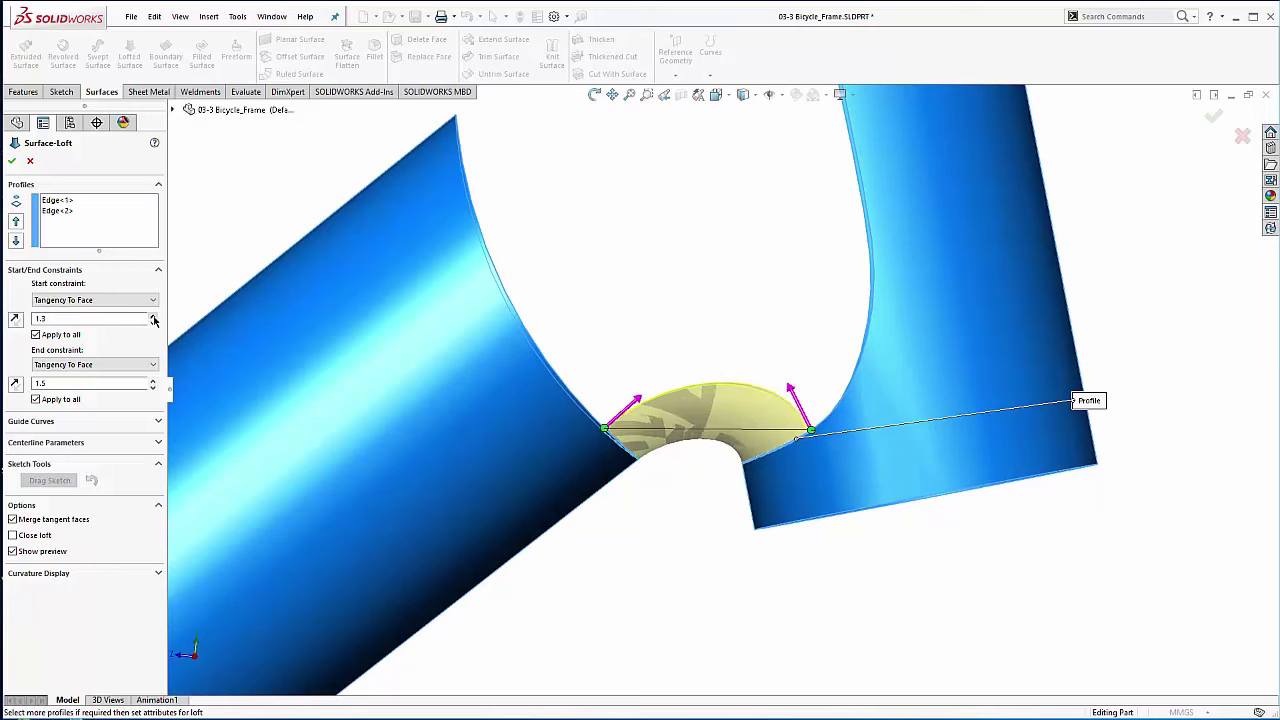
pyautogui.click(153, 316)
pyautogui.click(153, 316)
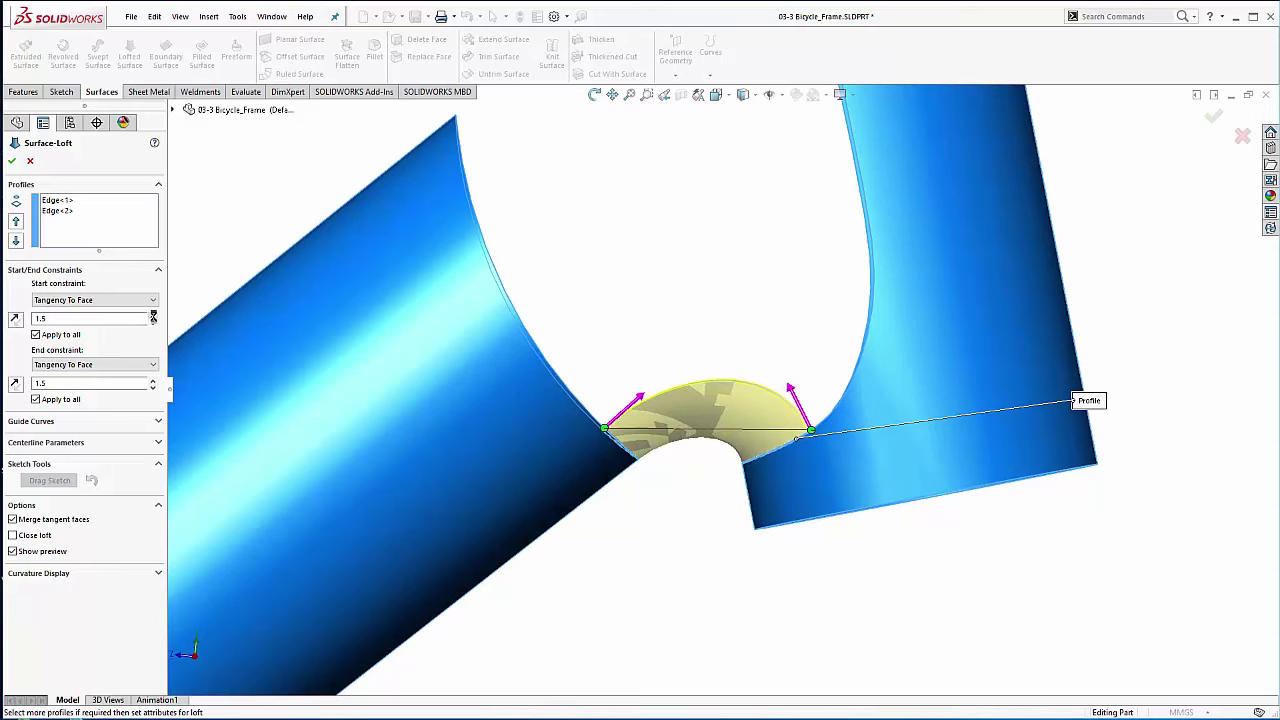
pyautogui.click(12, 160)
pyautogui.scroll(5, 767, 426)
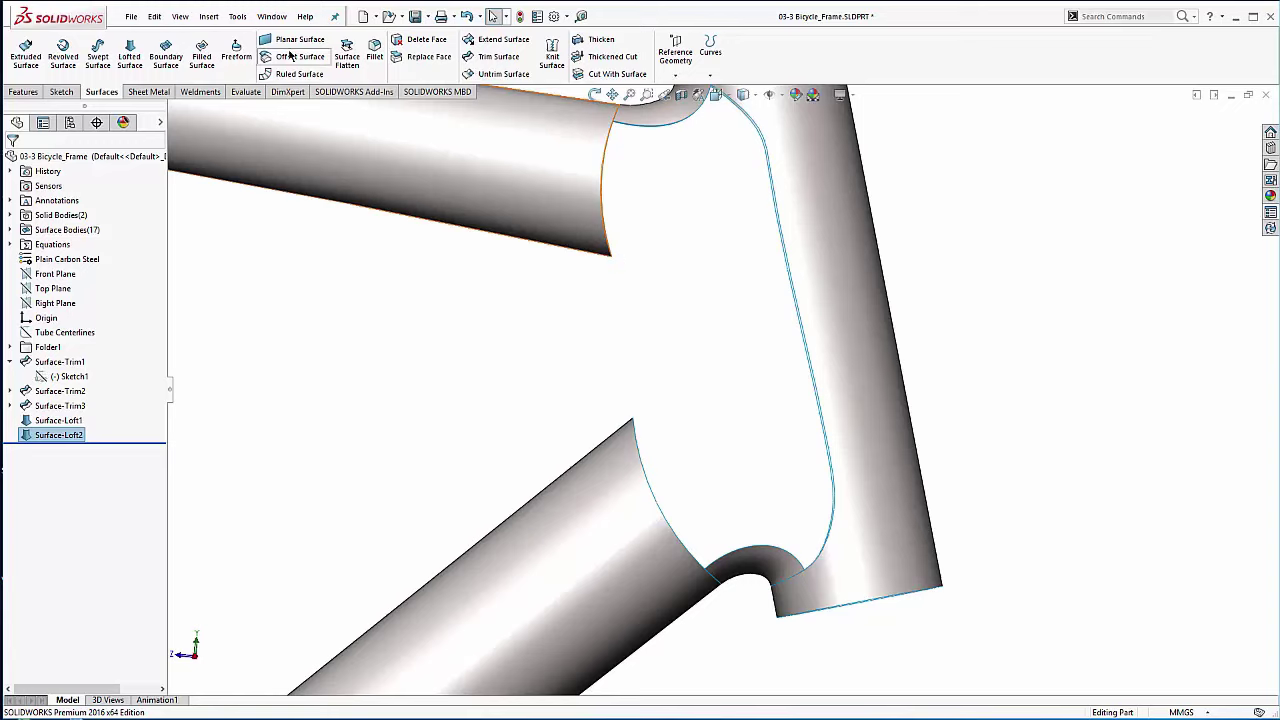
# Step: Start a lofted surface with the facing edges of the top tube and down tube as profiles, removing the stray surface body
pyautogui.click(129, 55)
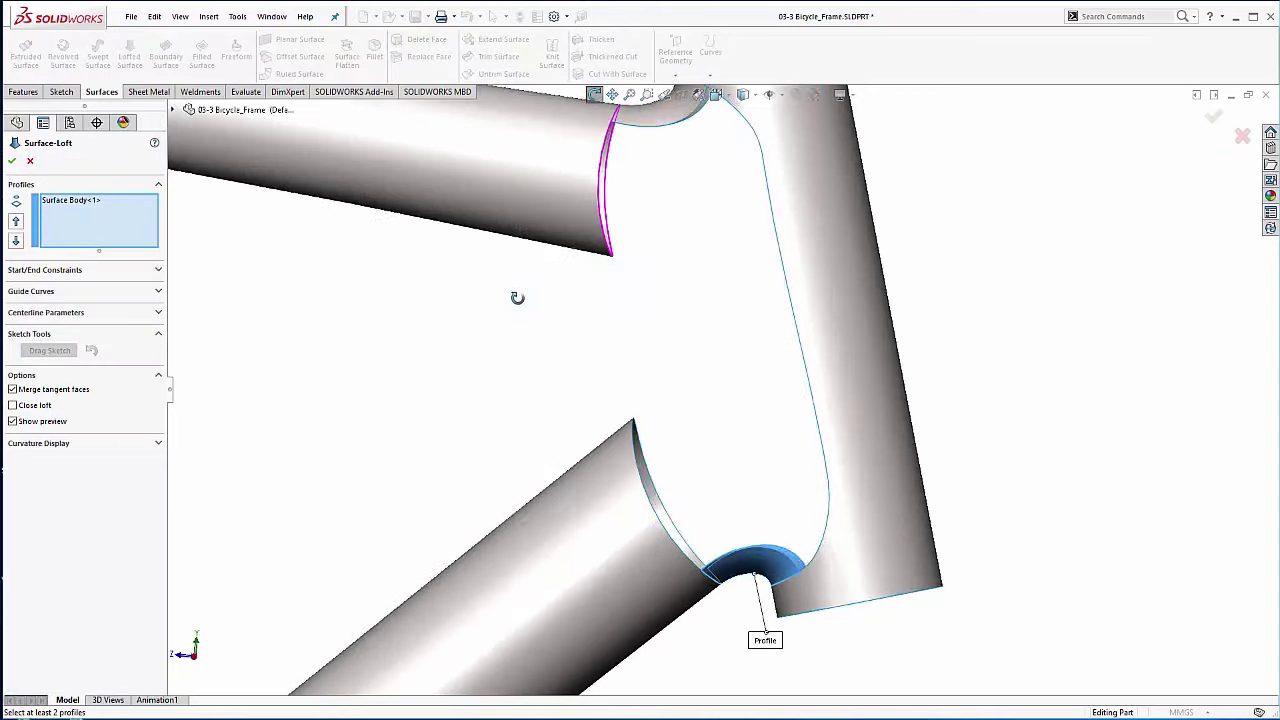
pyautogui.click(602, 255)
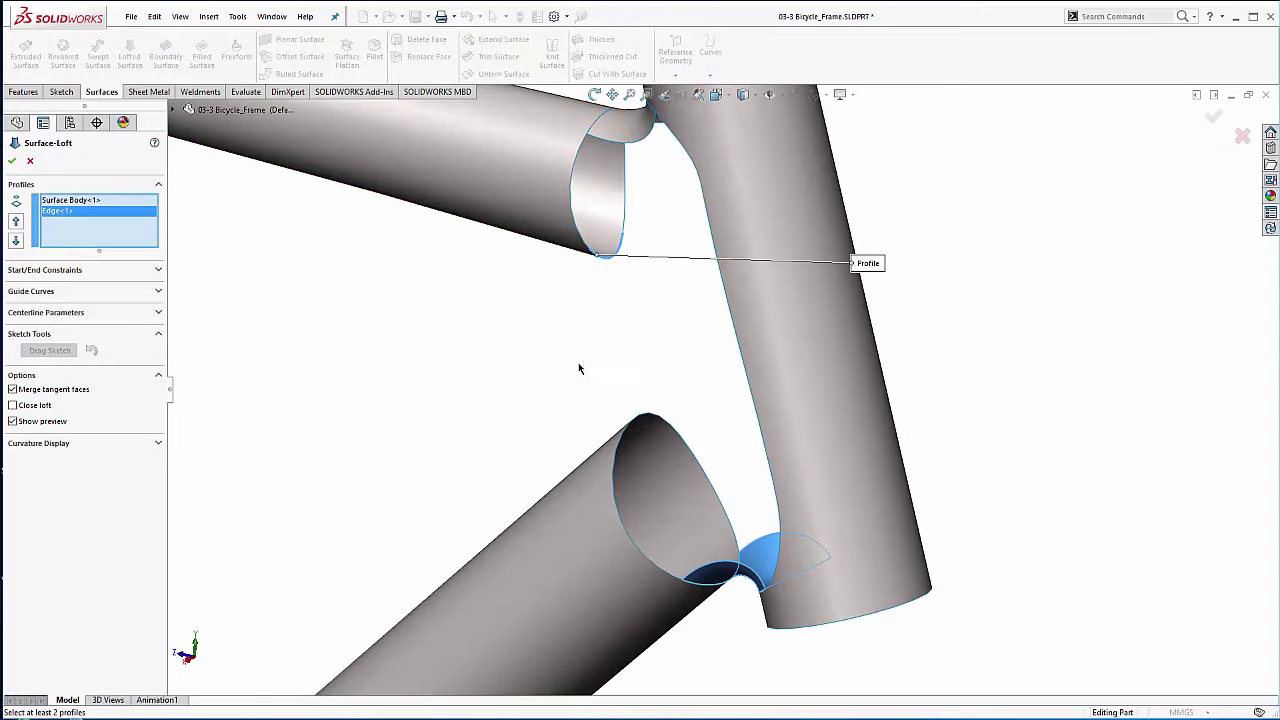
pyautogui.click(620, 440)
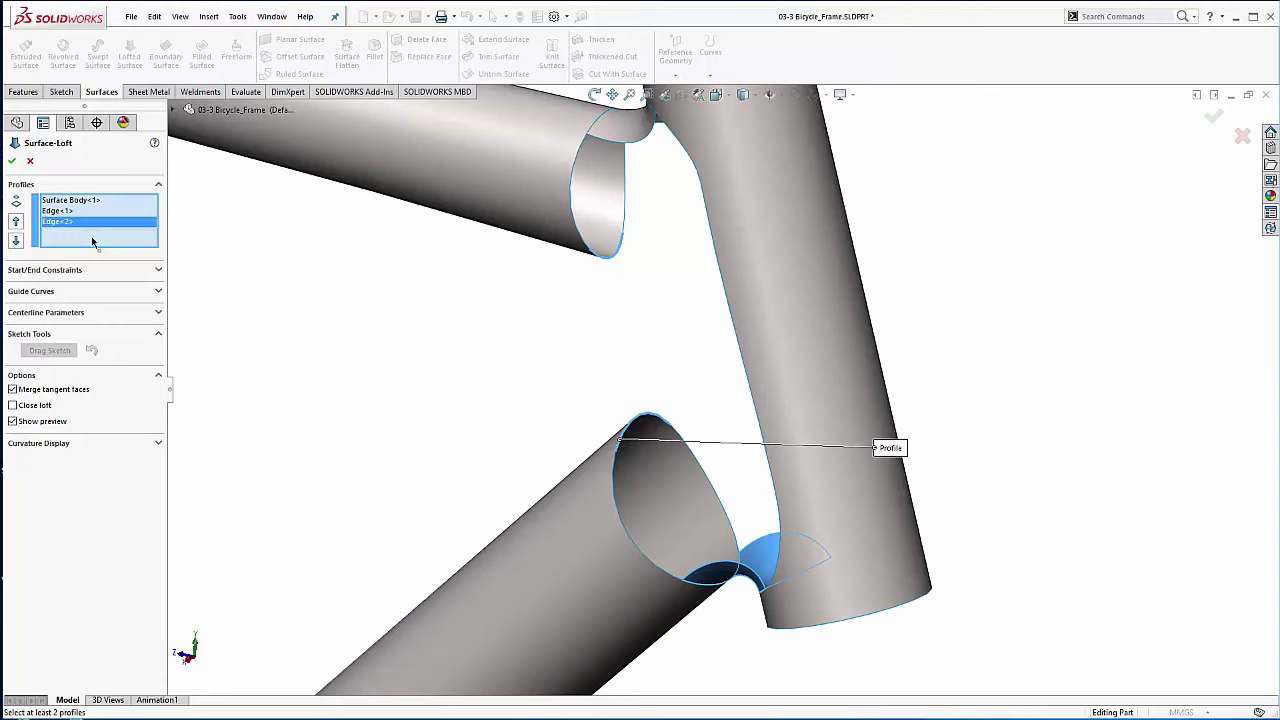
pyautogui.click(74, 203)
pyautogui.rightClick(100, 205)
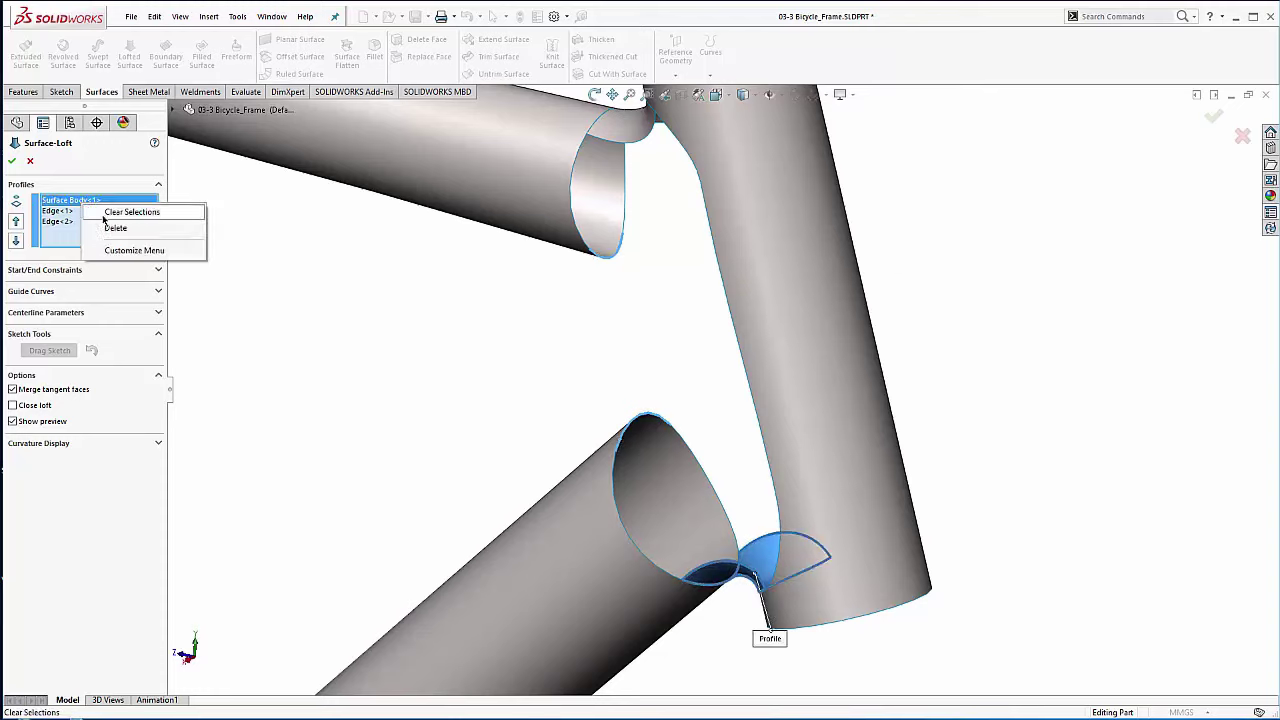
pyautogui.click(112, 228)
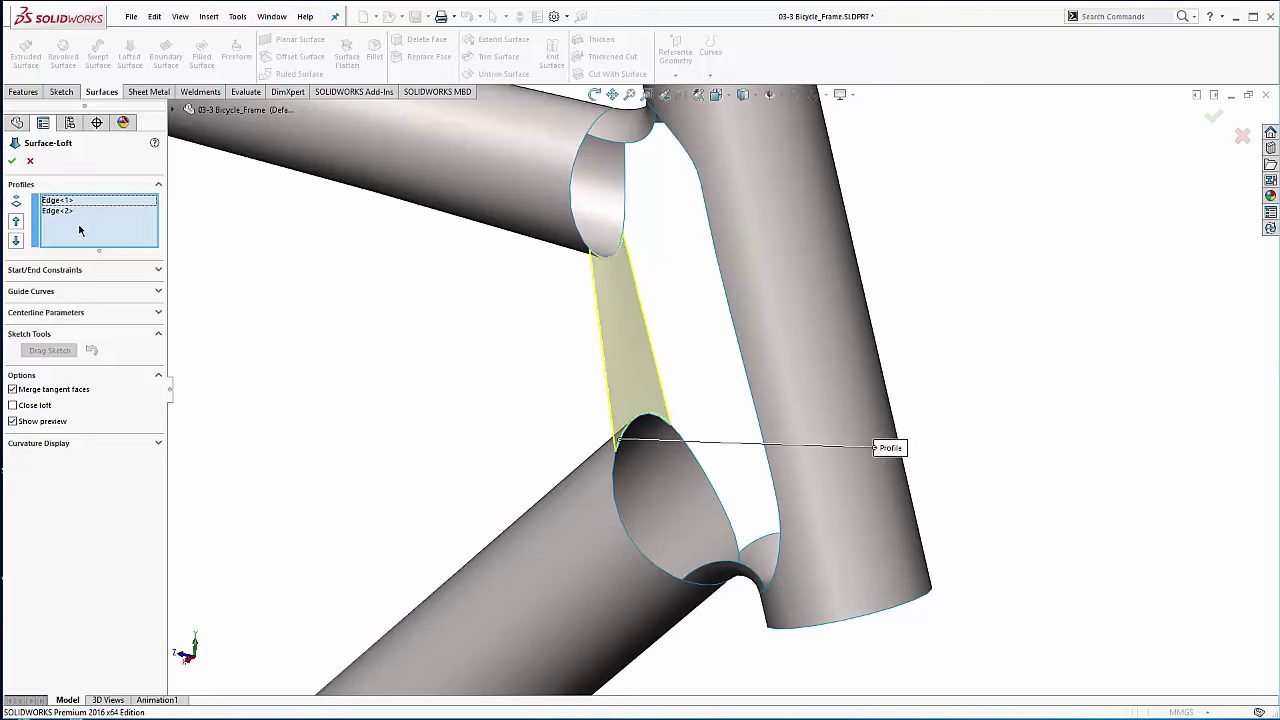
# Step: Apply Tangency To Face as start and end constraint of the loft between the top tube and down tube
pyautogui.click(99, 270)
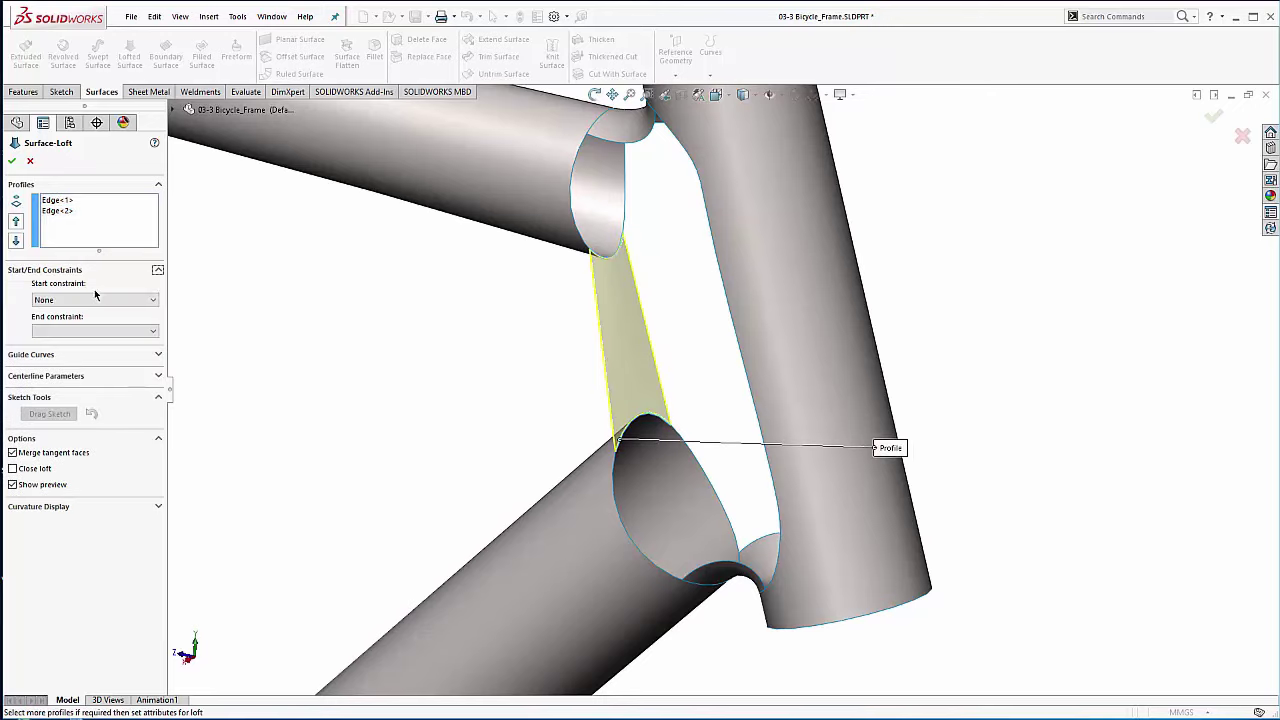
pyautogui.click(98, 300)
pyautogui.click(79, 332)
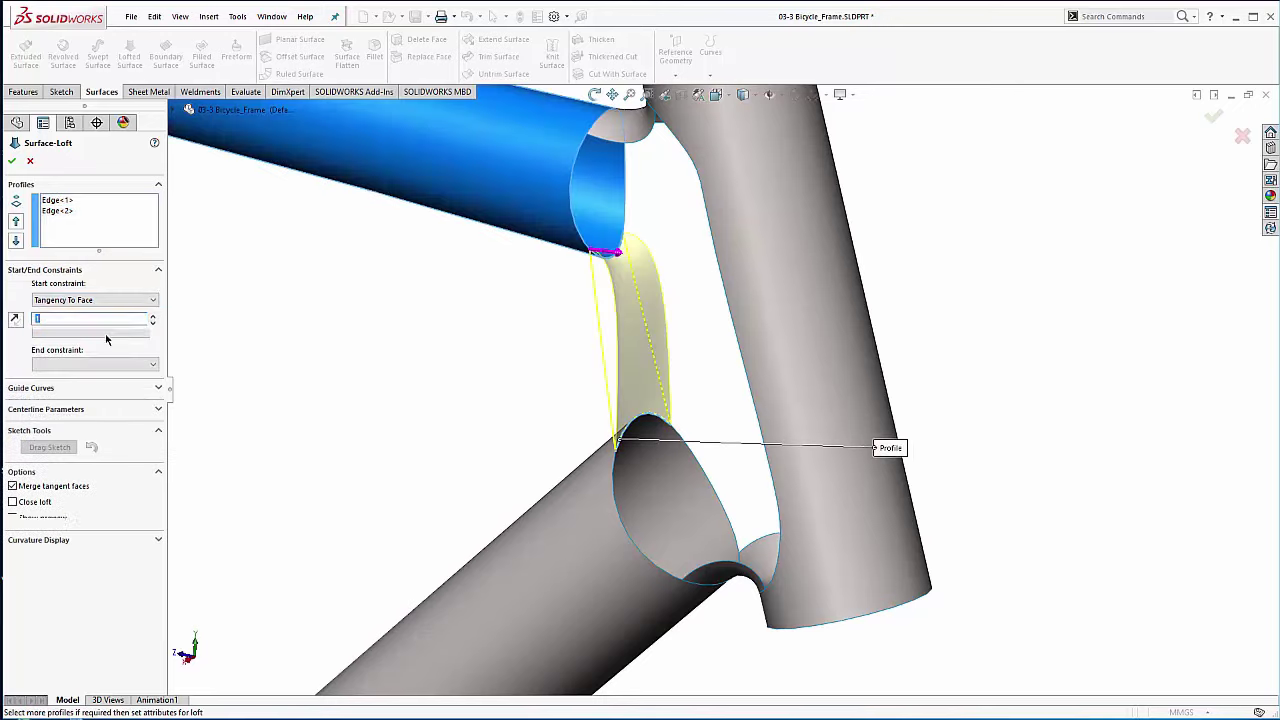
pyautogui.click(95, 364)
pyautogui.click(82, 395)
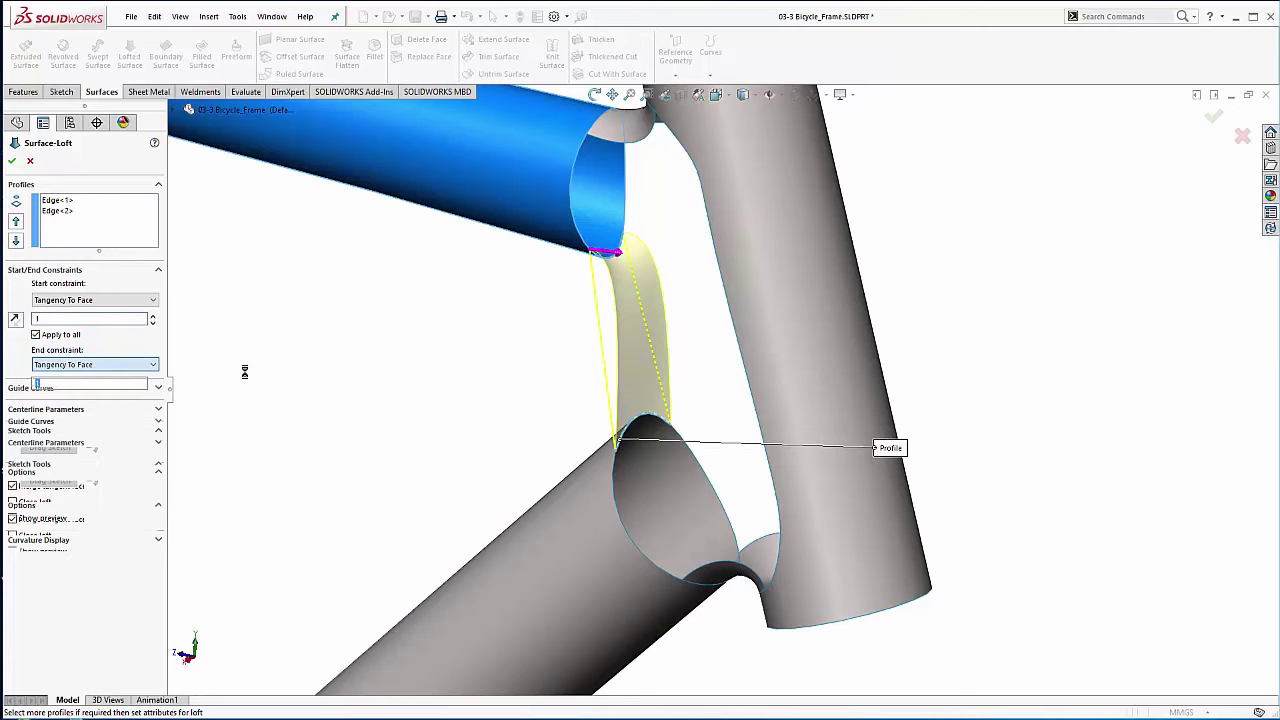
# Step: Try a start and end tangent length of 3 for the loft between the top tube and down tube
pyautogui.moveTo(454, 357); pyautogui.dragTo(508, 334, button='middle')
pyautogui.scroll(-3, 1120, 440)
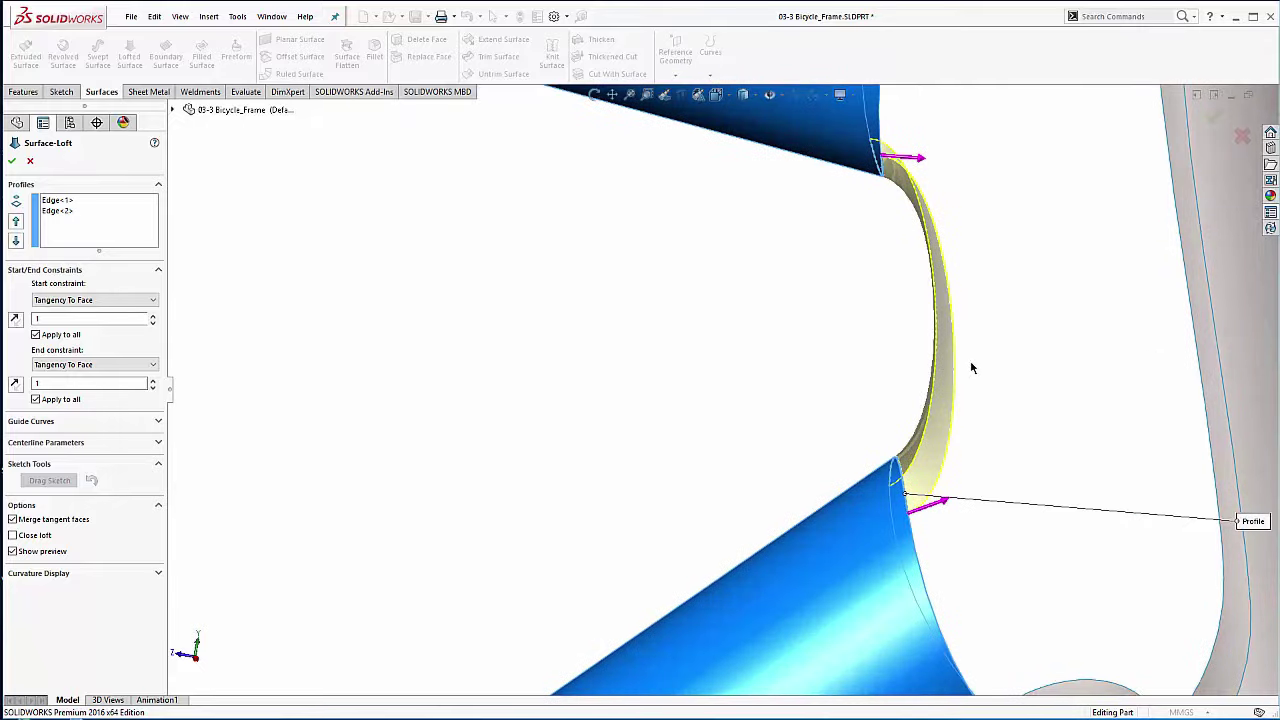
pyautogui.keyDown('ctrl'); pyautogui.moveTo(932, 362); pyautogui.dragTo(869, 414, button='middle'); pyautogui.keyUp('ctrl')
pyautogui.scroll(1, 869, 414)
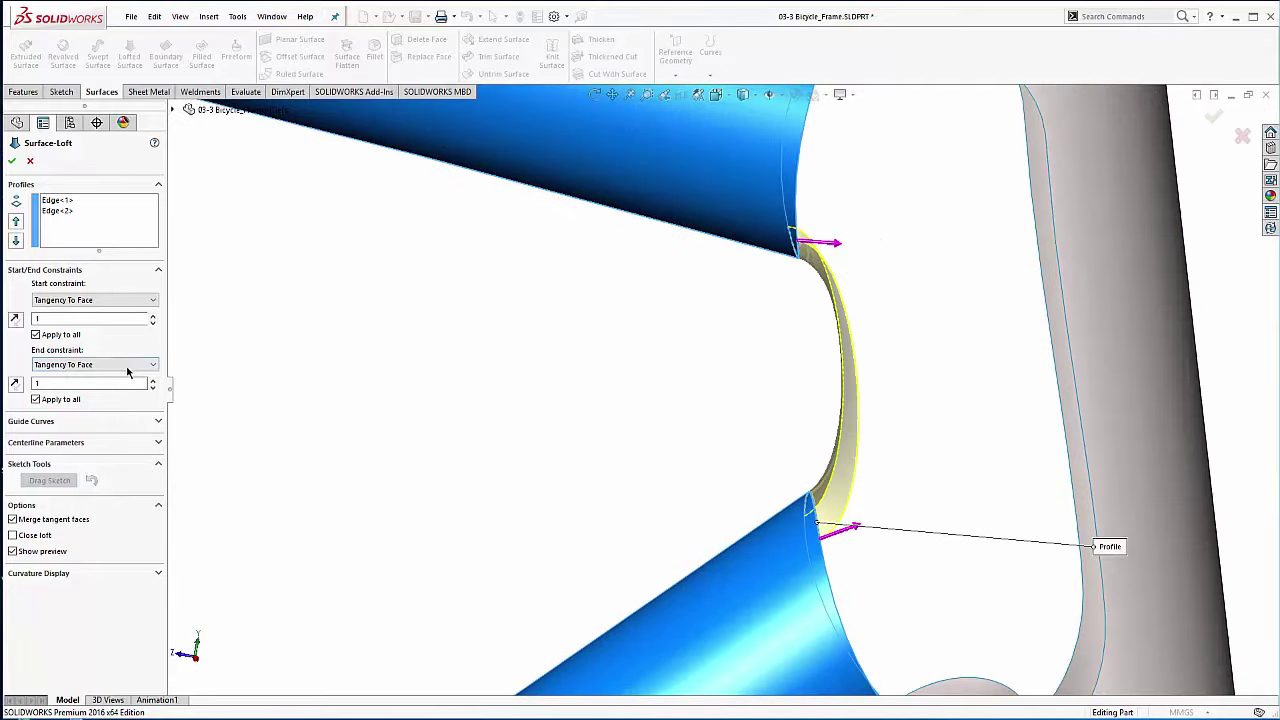
pyautogui.click(152, 315)
pyautogui.click(152, 315)
pyautogui.click(152, 315)
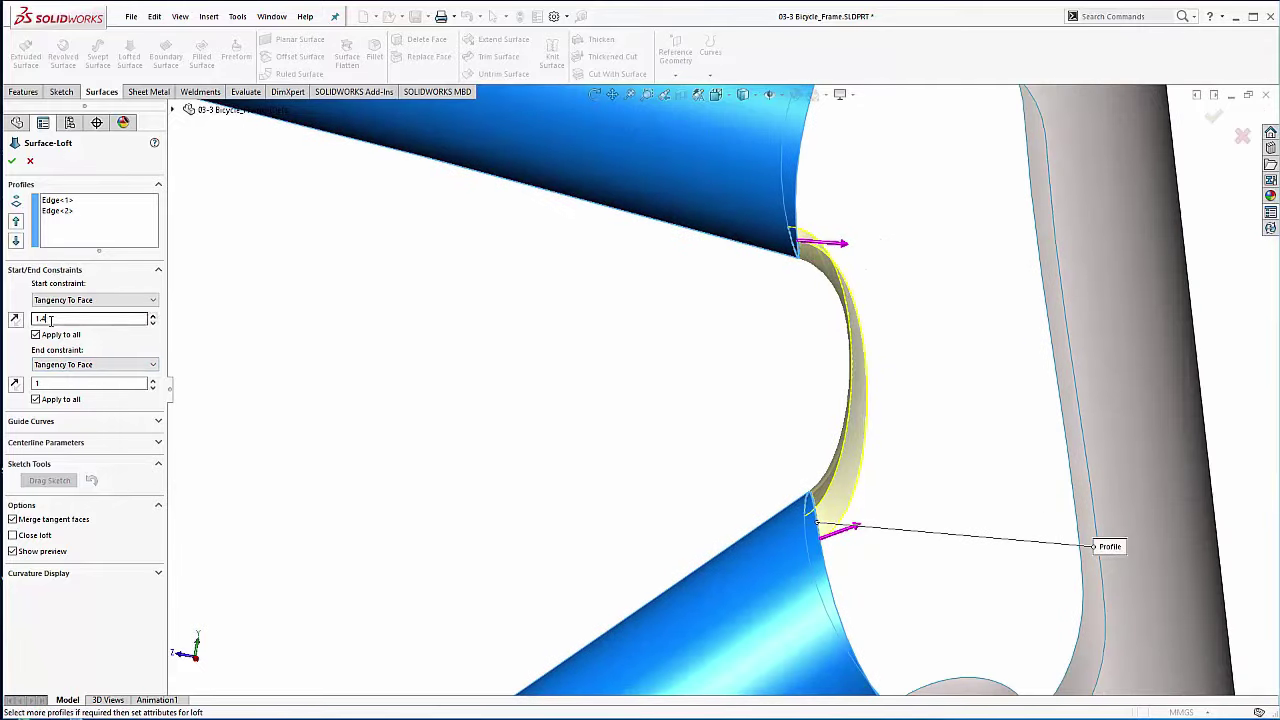
pyautogui.moveTo(51, 319); pyautogui.dragTo(17, 319)
pyautogui.write('3')
pyautogui.click(66, 383)
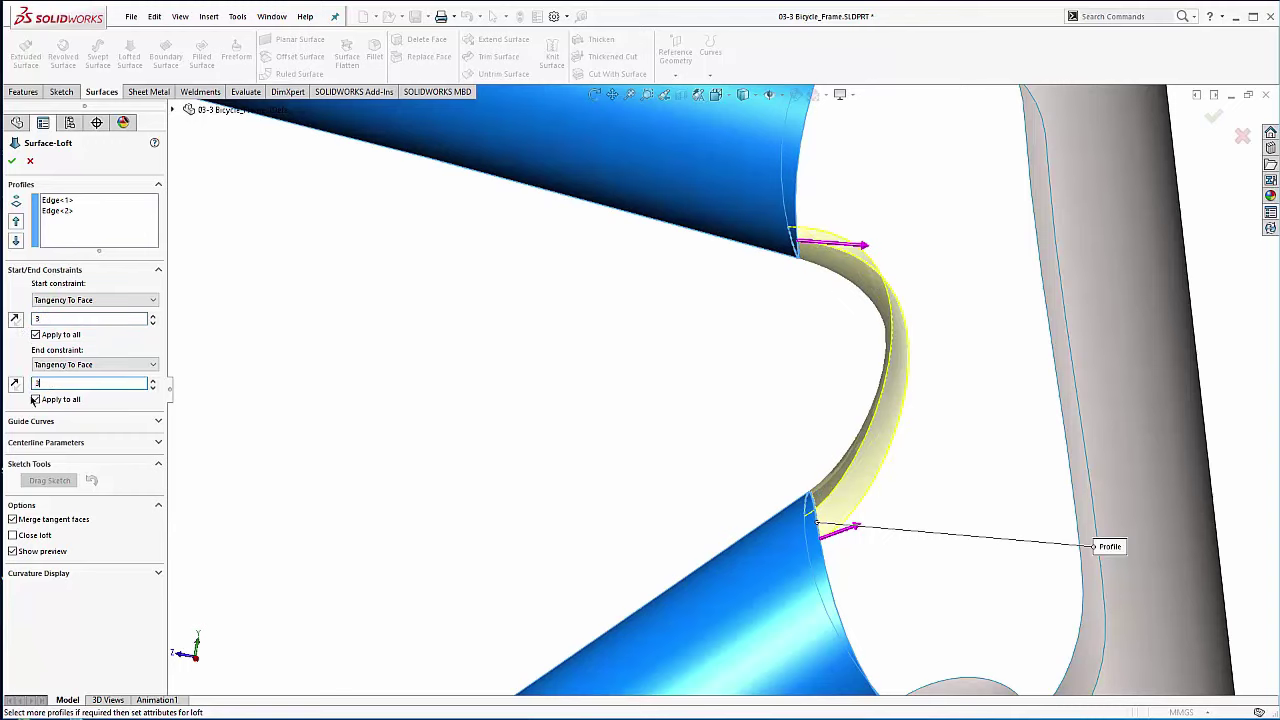
pyautogui.scroll(3, 460, 421)
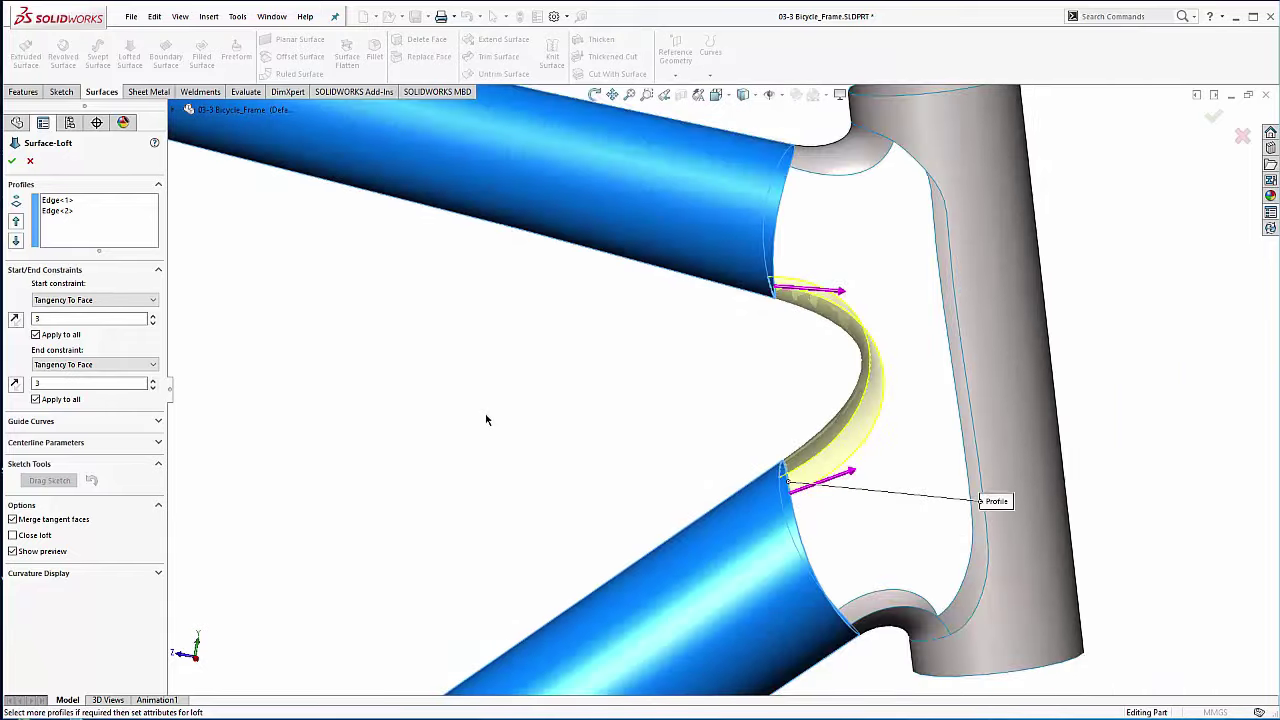
pyautogui.moveTo(486, 420); pyautogui.dragTo(477, 377, button='middle')
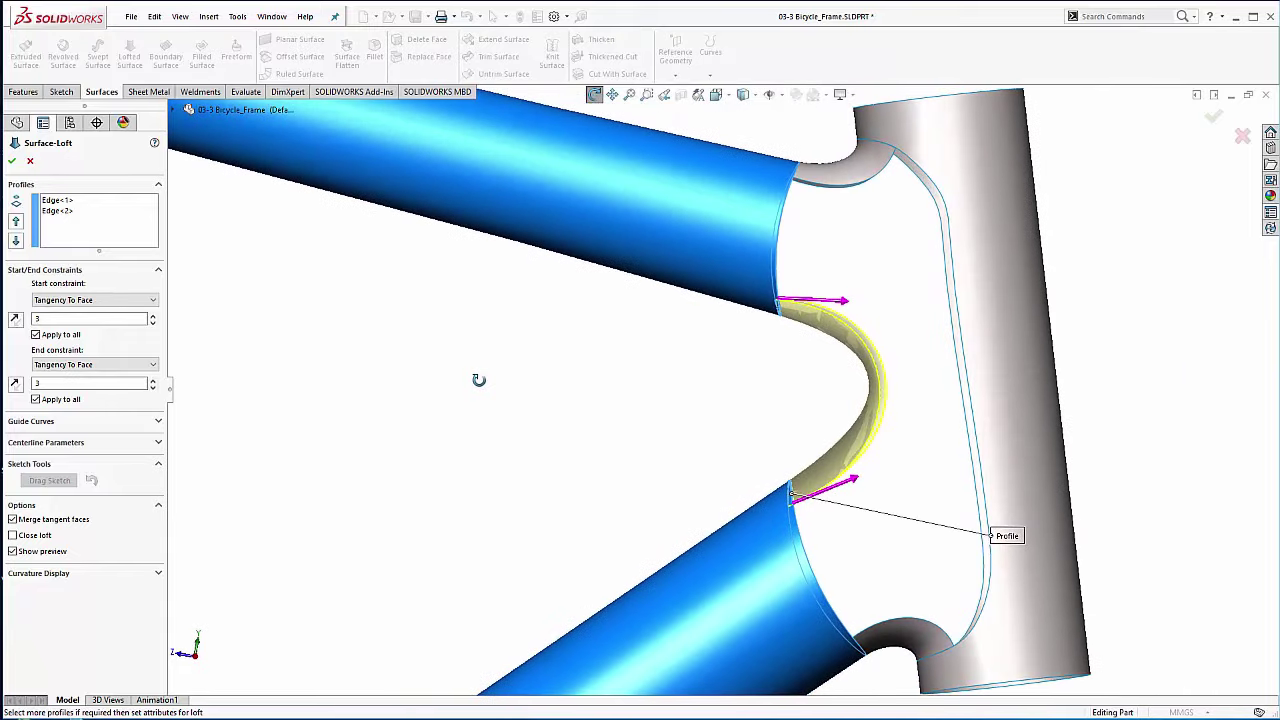
# Step: Set both the start and end tangent lengths of the loft to 2 and create the surface
pyautogui.doubleClick(44, 318)
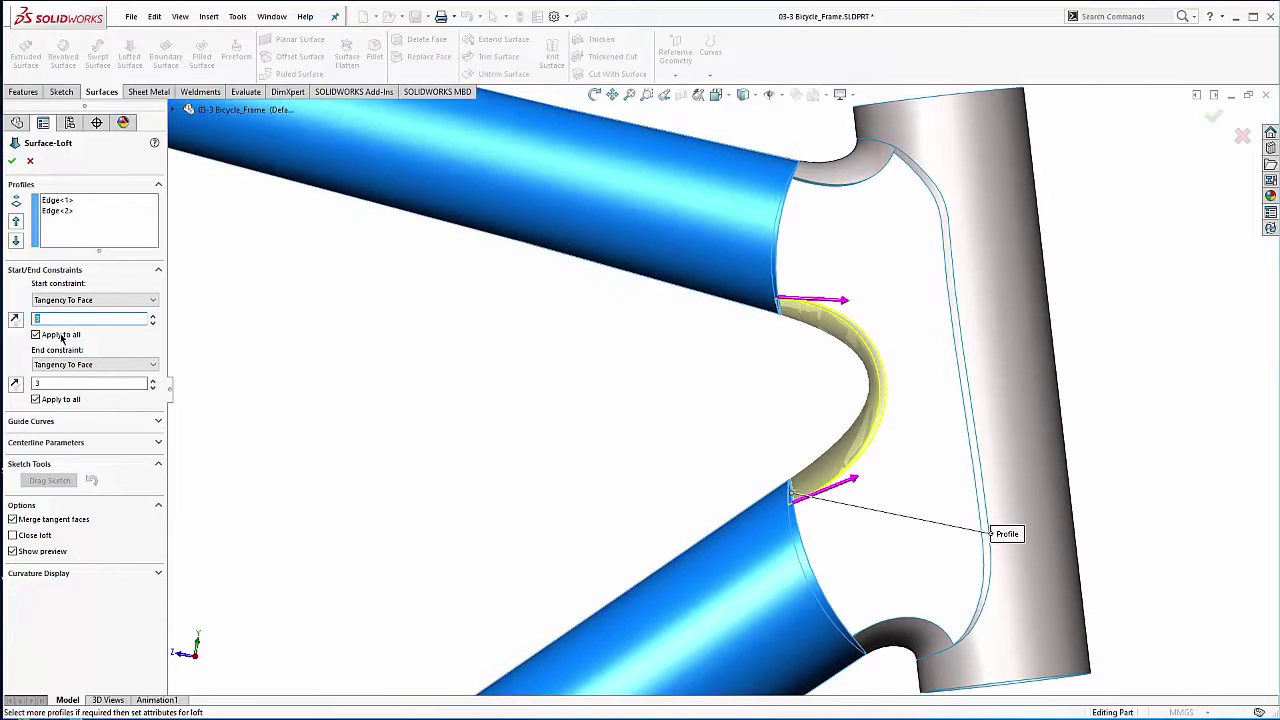
pyautogui.click(54, 384)
pyautogui.moveTo(35, 385); pyautogui.dragTo(49, 390)
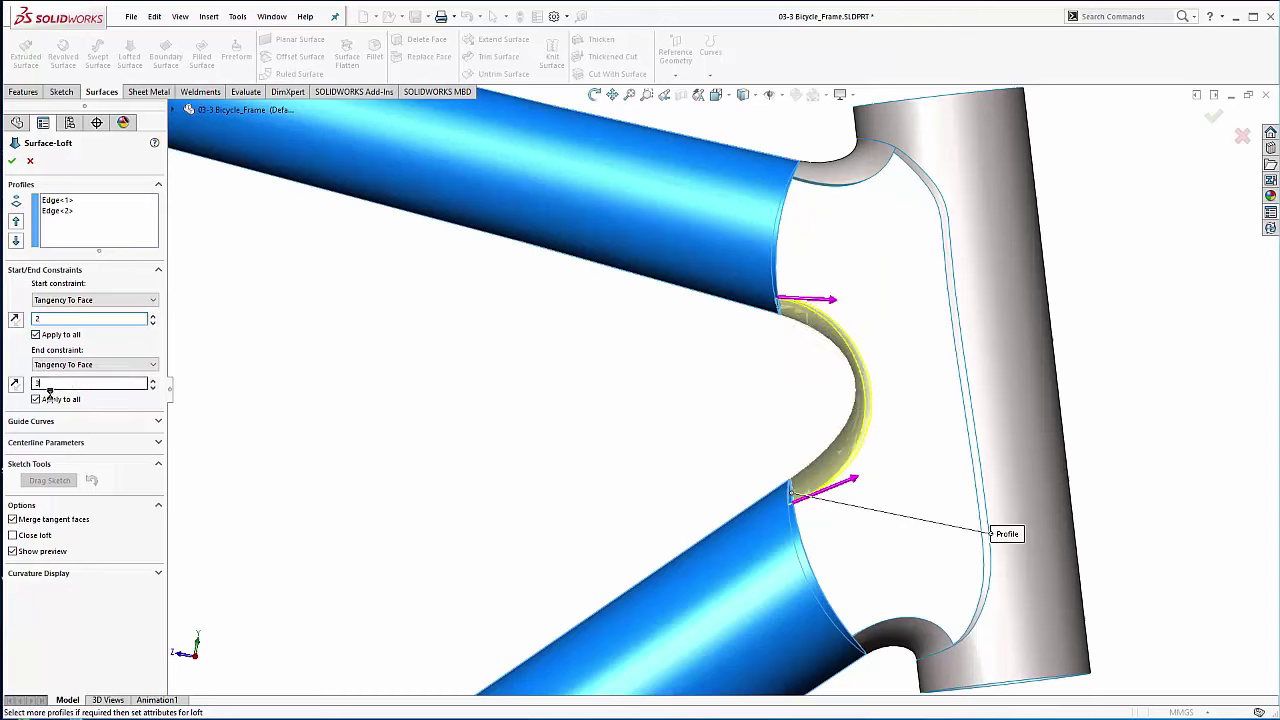
pyautogui.click(69, 318)
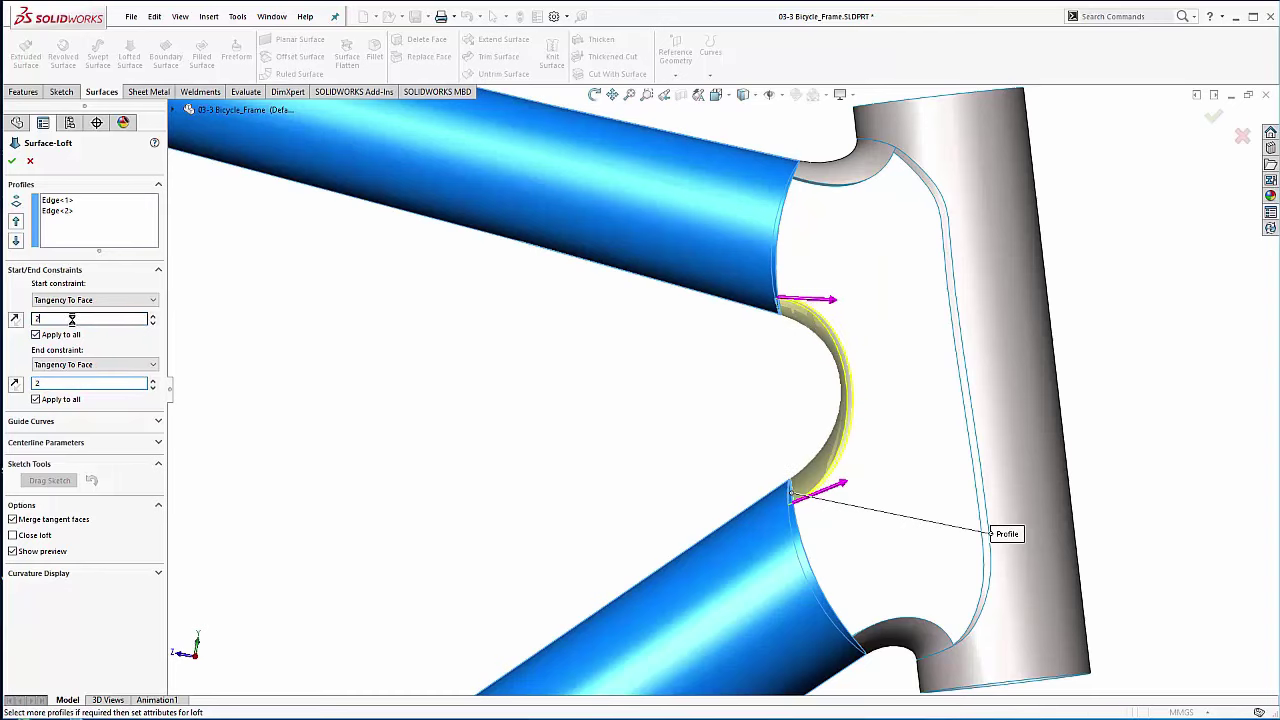
pyautogui.click(12, 162)
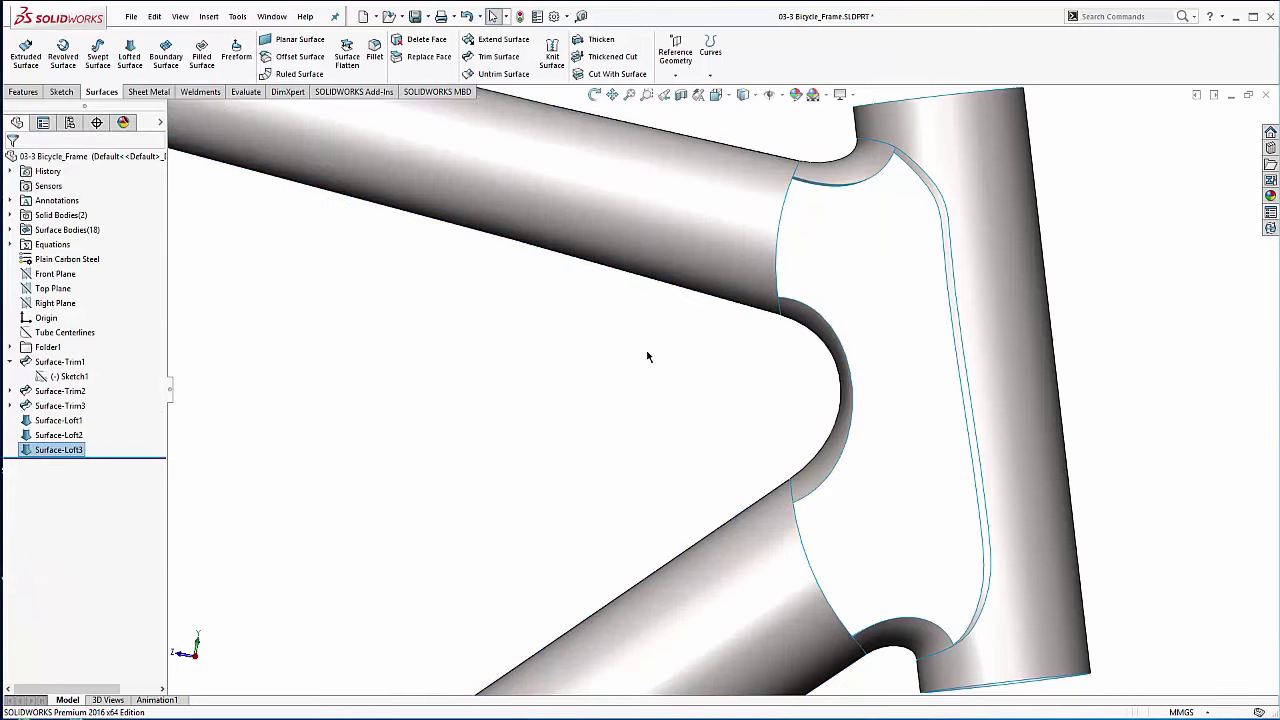
# Step: Start a Filled Surface bounded by the six edges of the side opening along the three lofts, top tube, down tube and head tube
pyautogui.moveTo(680, 314); pyautogui.dragTo(736, 272, button='middle')
pyautogui.scroll(-1, 866, 432)
pyautogui.moveTo(810, 435); pyautogui.dragTo(806, 399, button='middle')
pyautogui.click(556, 264)
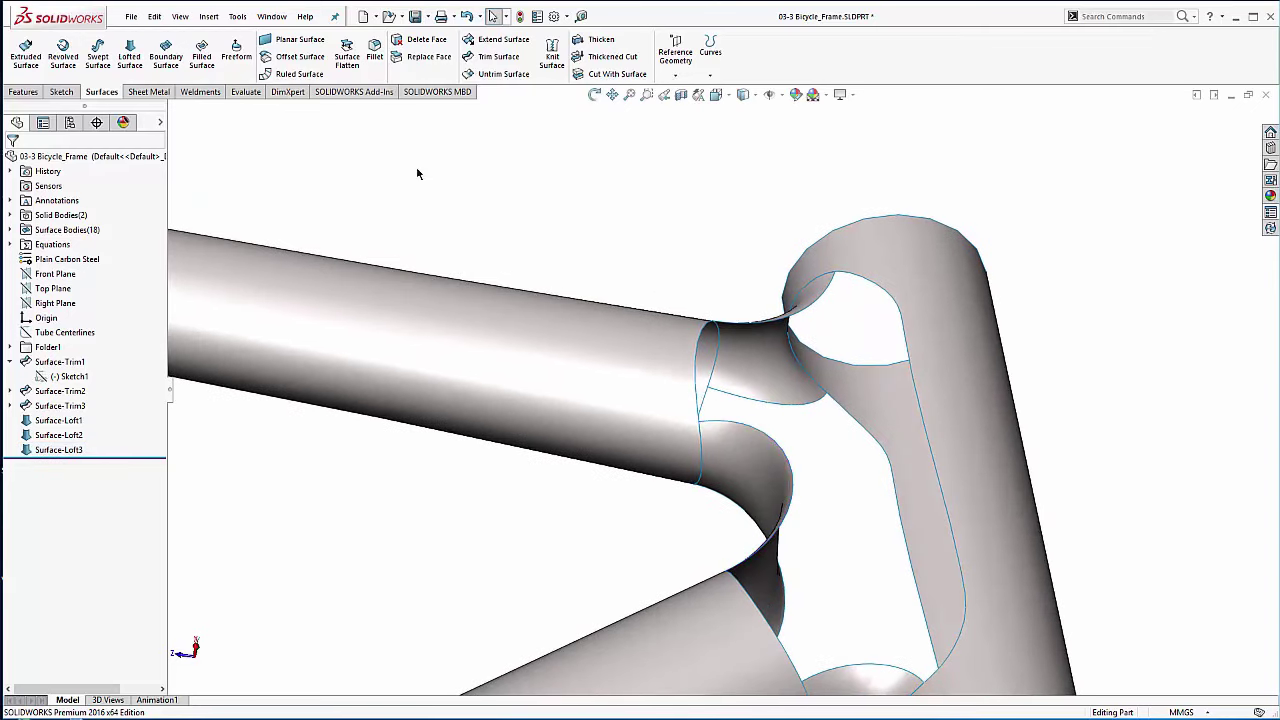
pyautogui.click(203, 58)
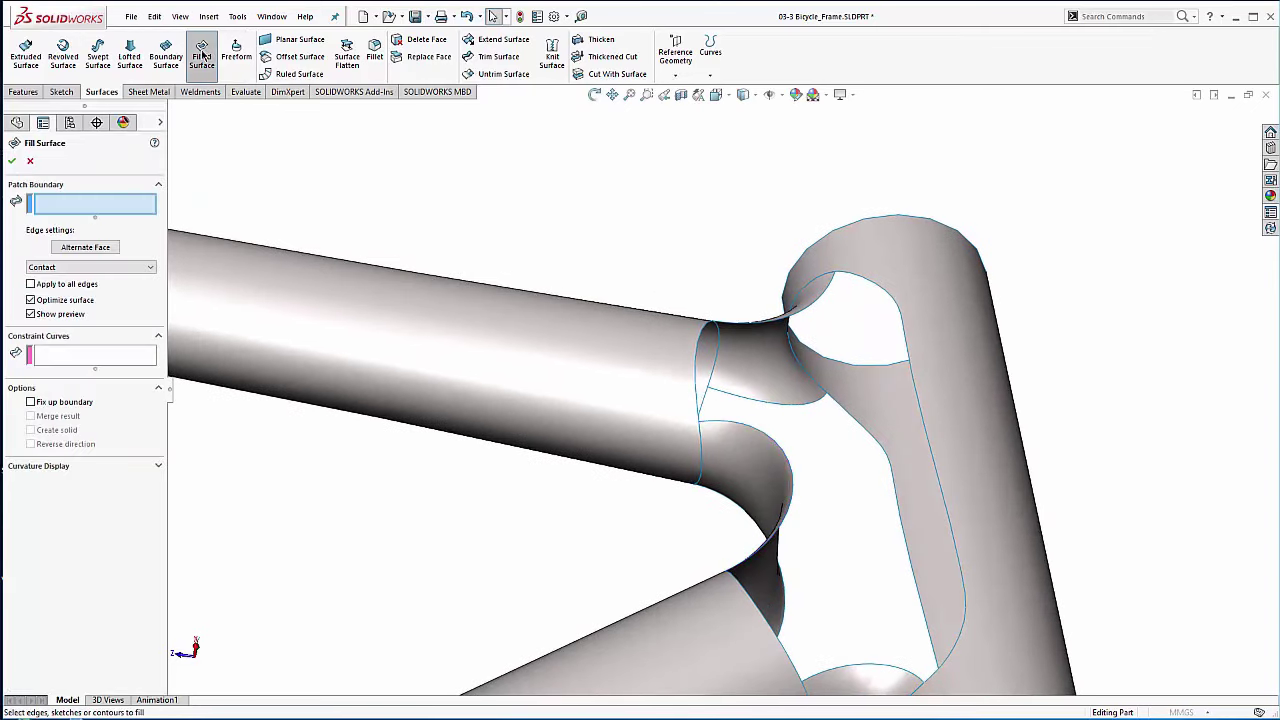
pyautogui.click(745, 327)
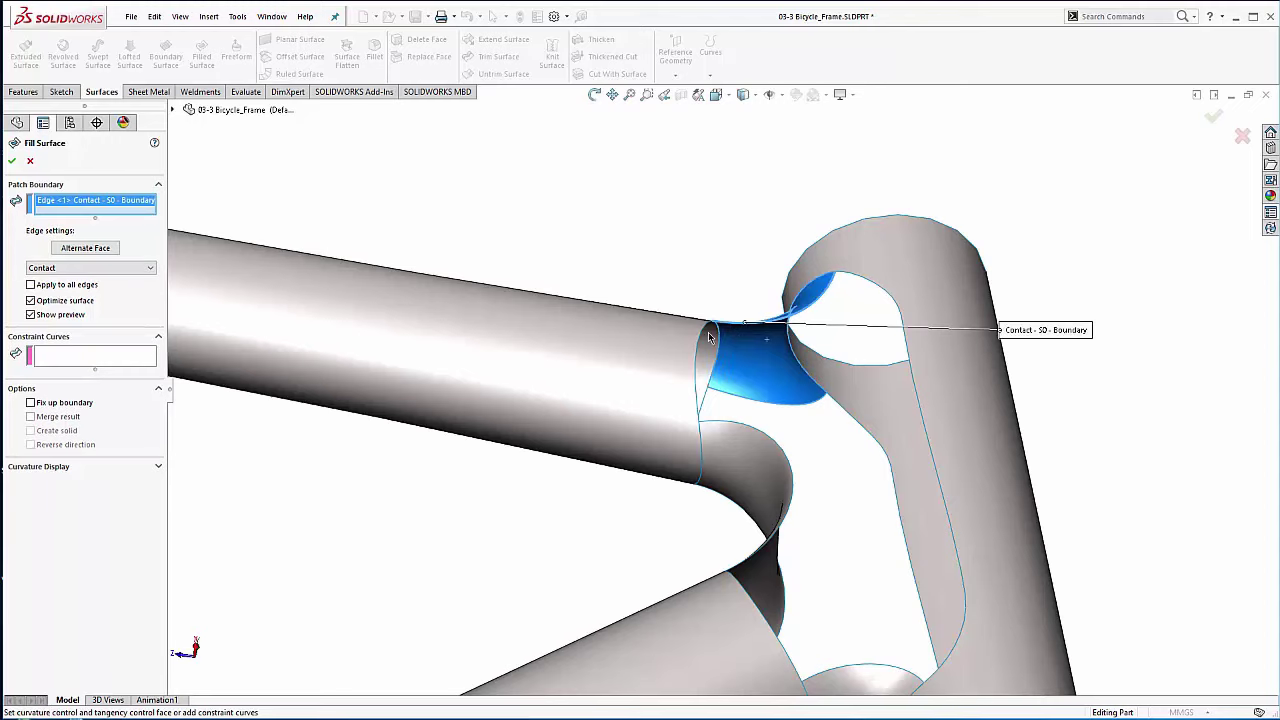
pyautogui.click(703, 343)
pyautogui.click(738, 423)
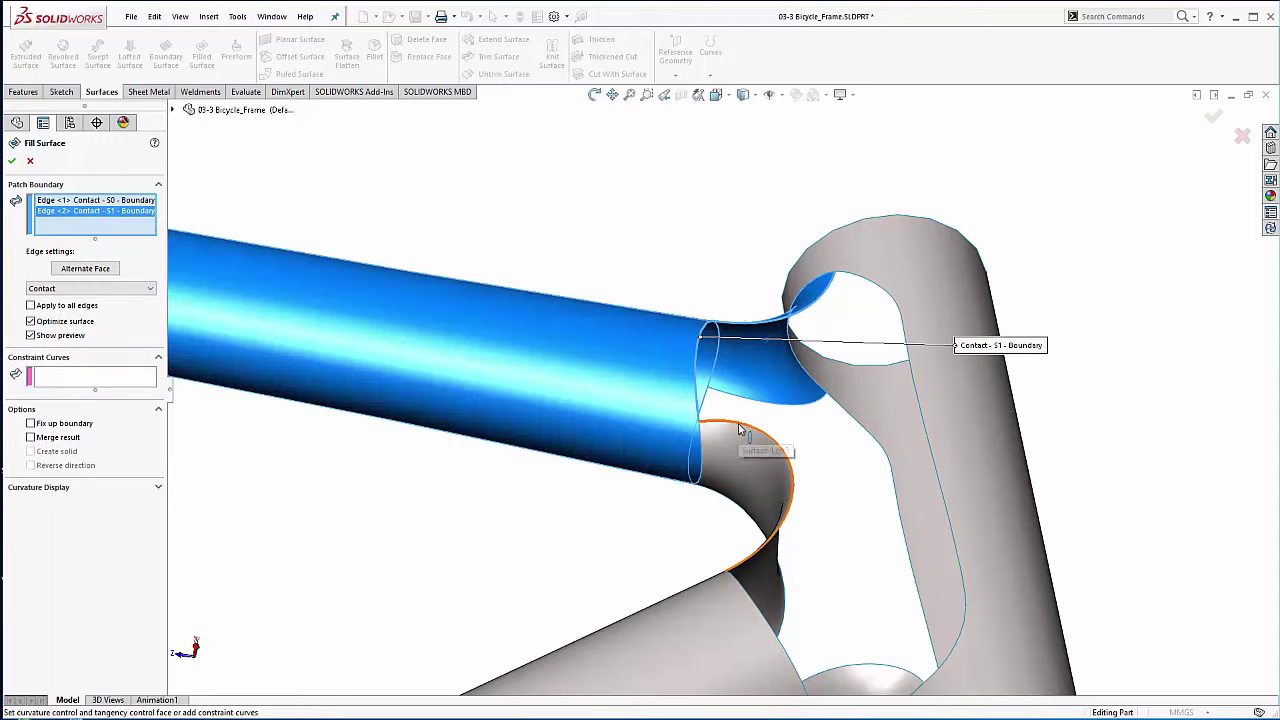
pyautogui.click(752, 603)
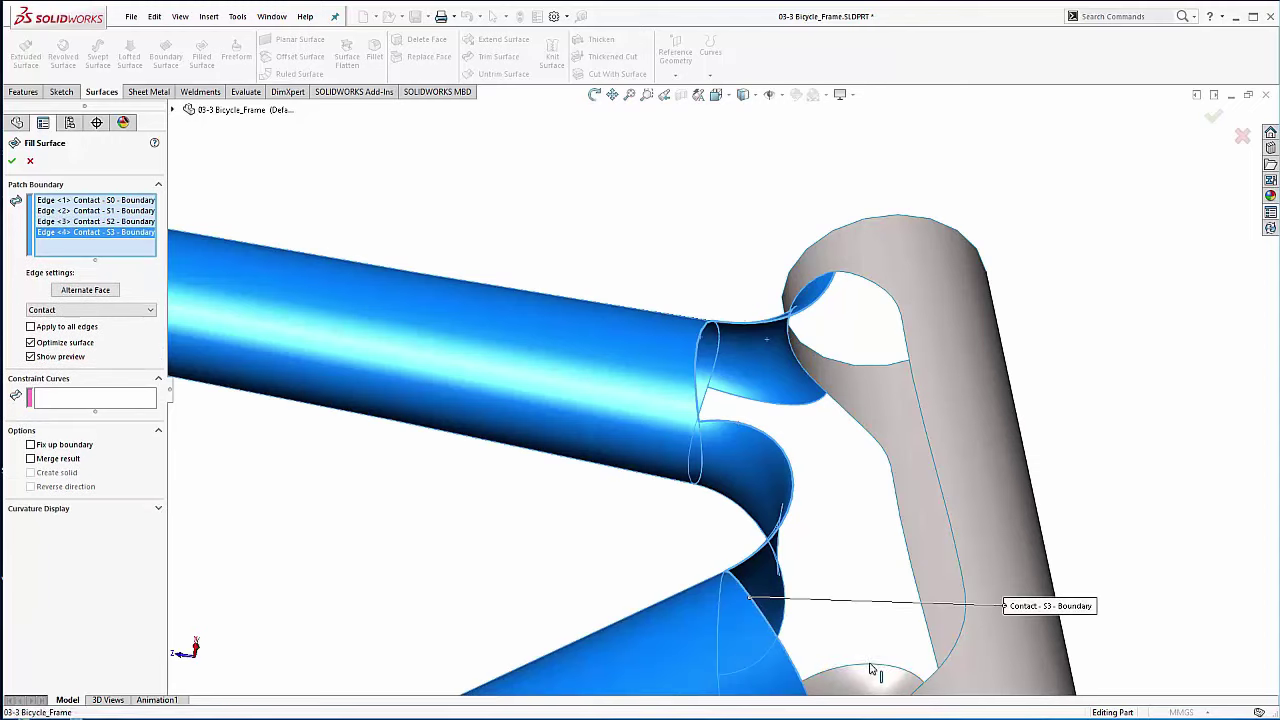
pyautogui.click(876, 670)
pyautogui.click(958, 562)
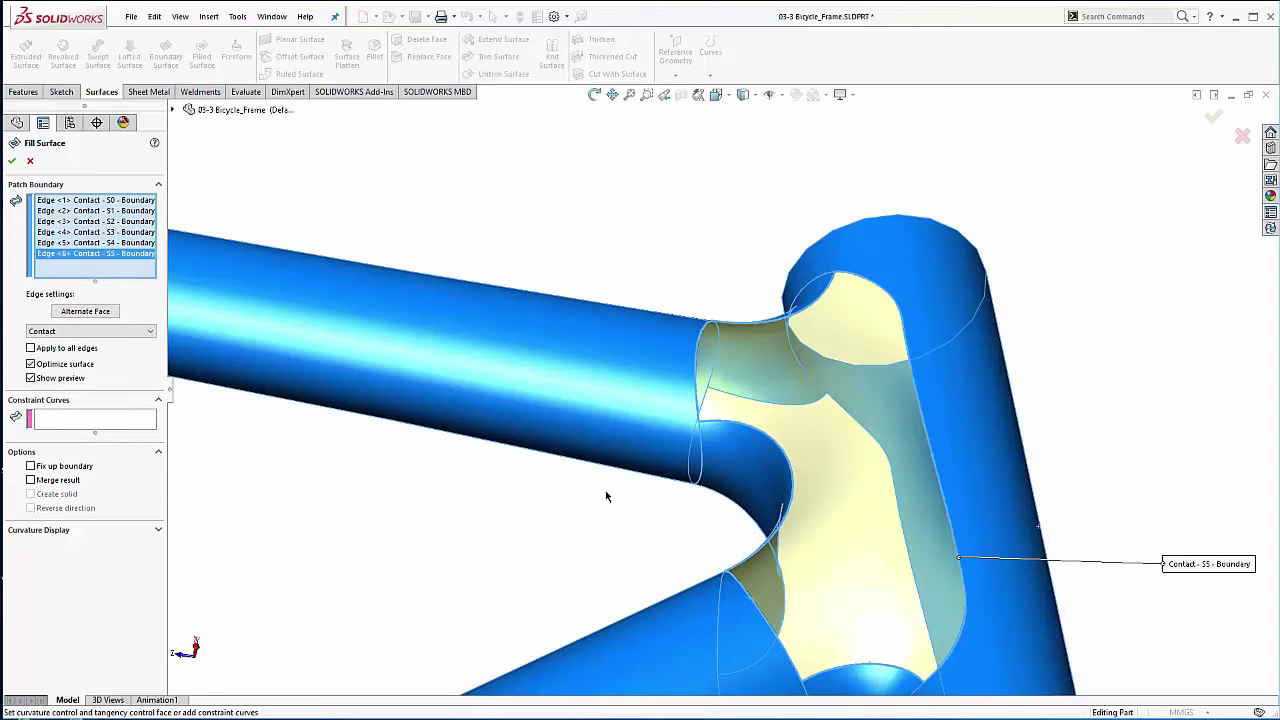
# Step: Turn on the mesh preview for the filled patch and set its mesh density to 13
pyautogui.moveTo(614, 486); pyautogui.dragTo(412, 424, button='middle')
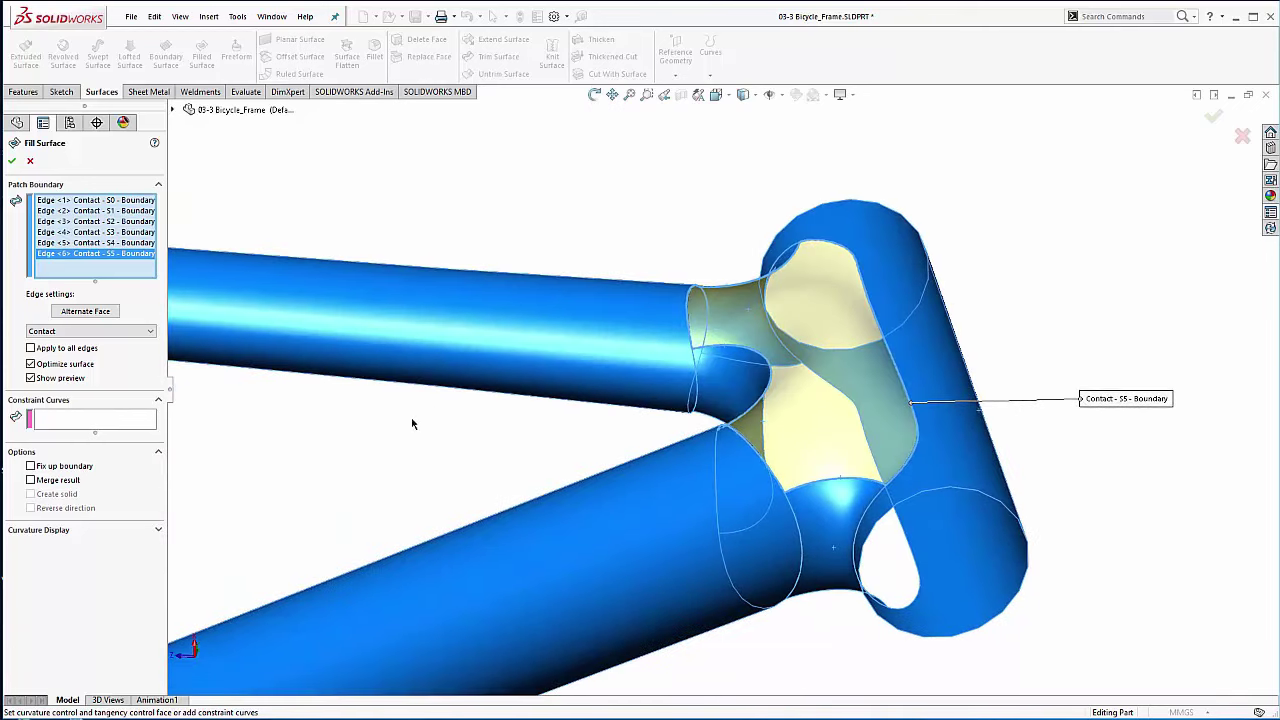
pyautogui.click(73, 532)
pyautogui.click(13, 544)
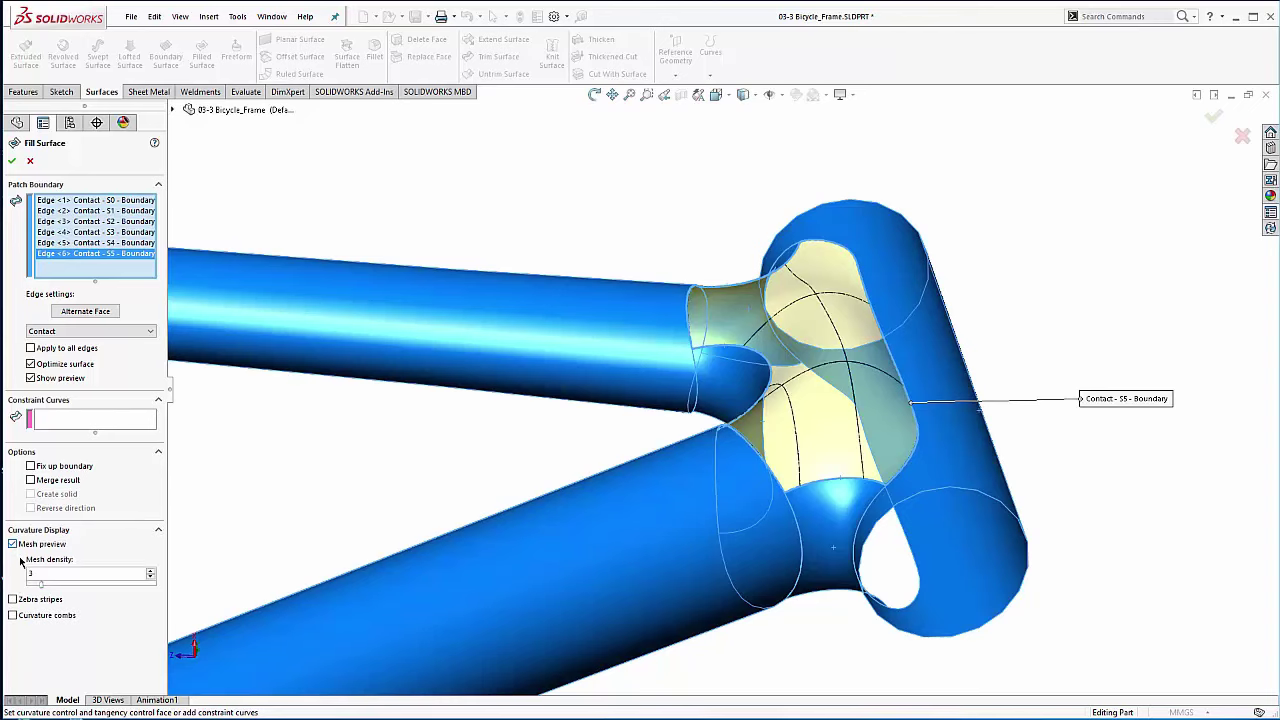
pyautogui.moveTo(50, 594); pyautogui.dragTo(113, 584)
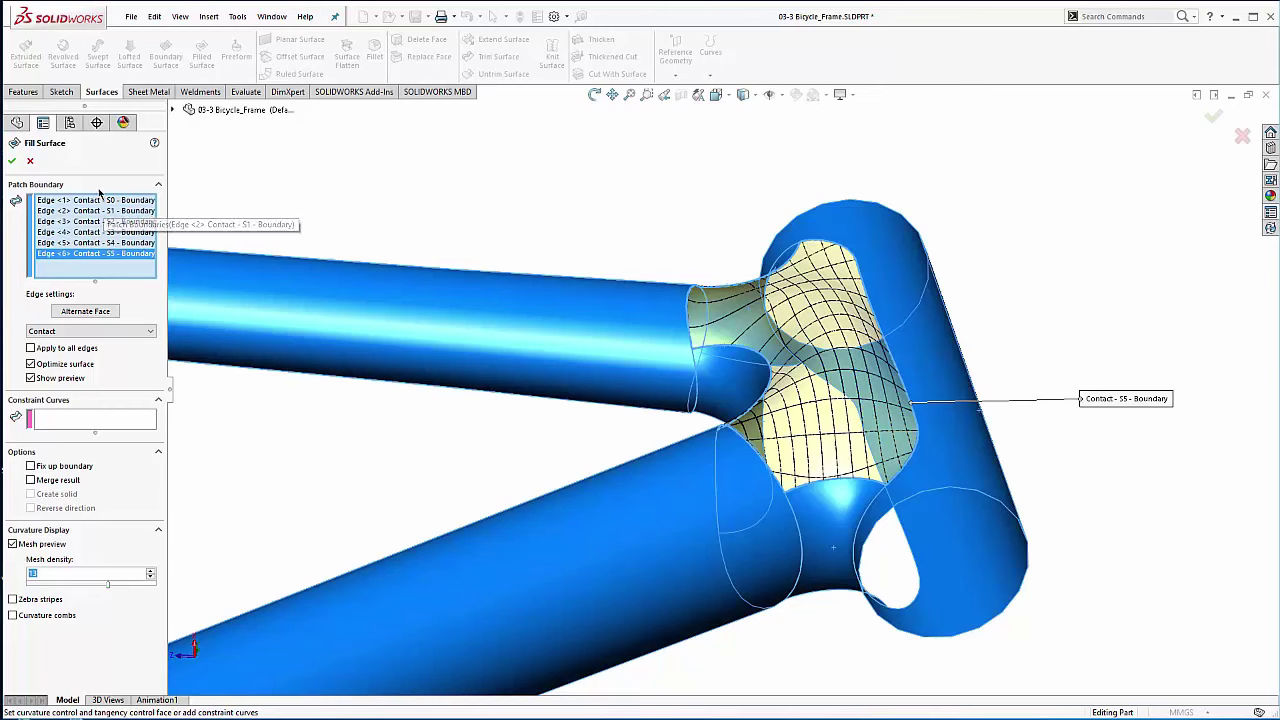
# Step: Apply the Tangent edge setting to all patch boundary edges and create the filled surface
pyautogui.scroll(-1, 88, 354)
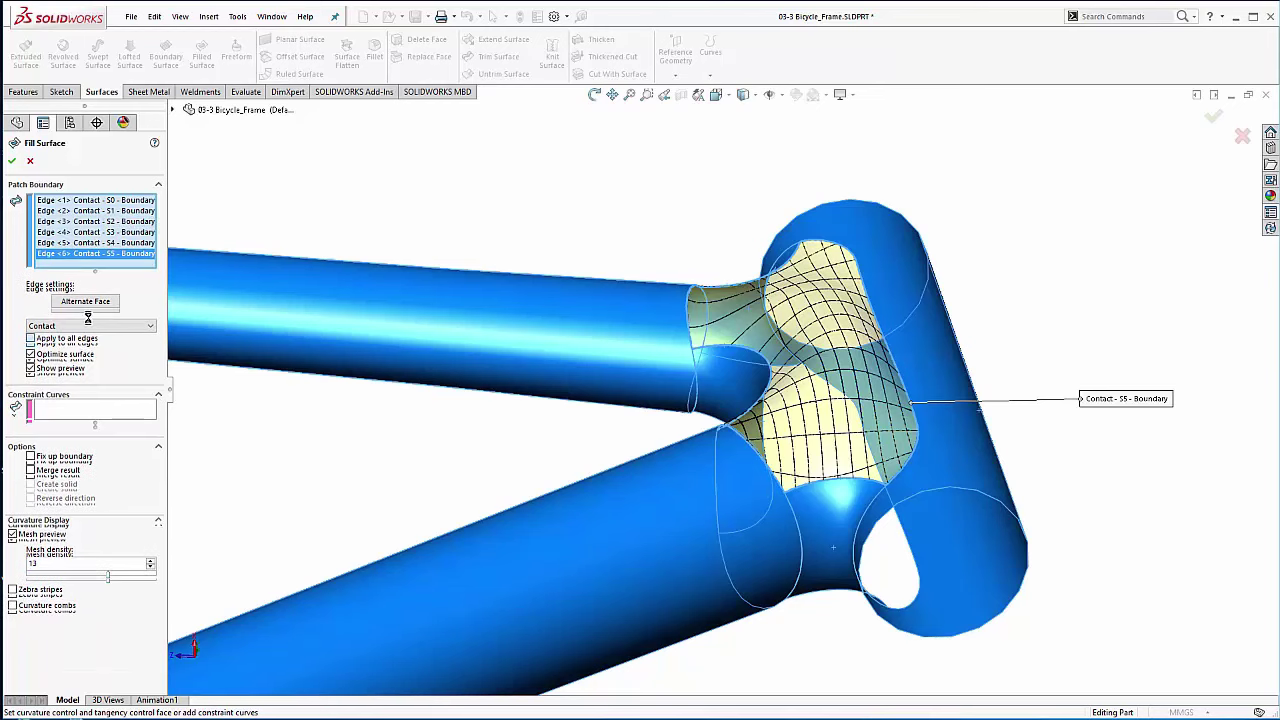
pyautogui.click(30, 338)
pyautogui.click(90, 321)
pyautogui.click(64, 345)
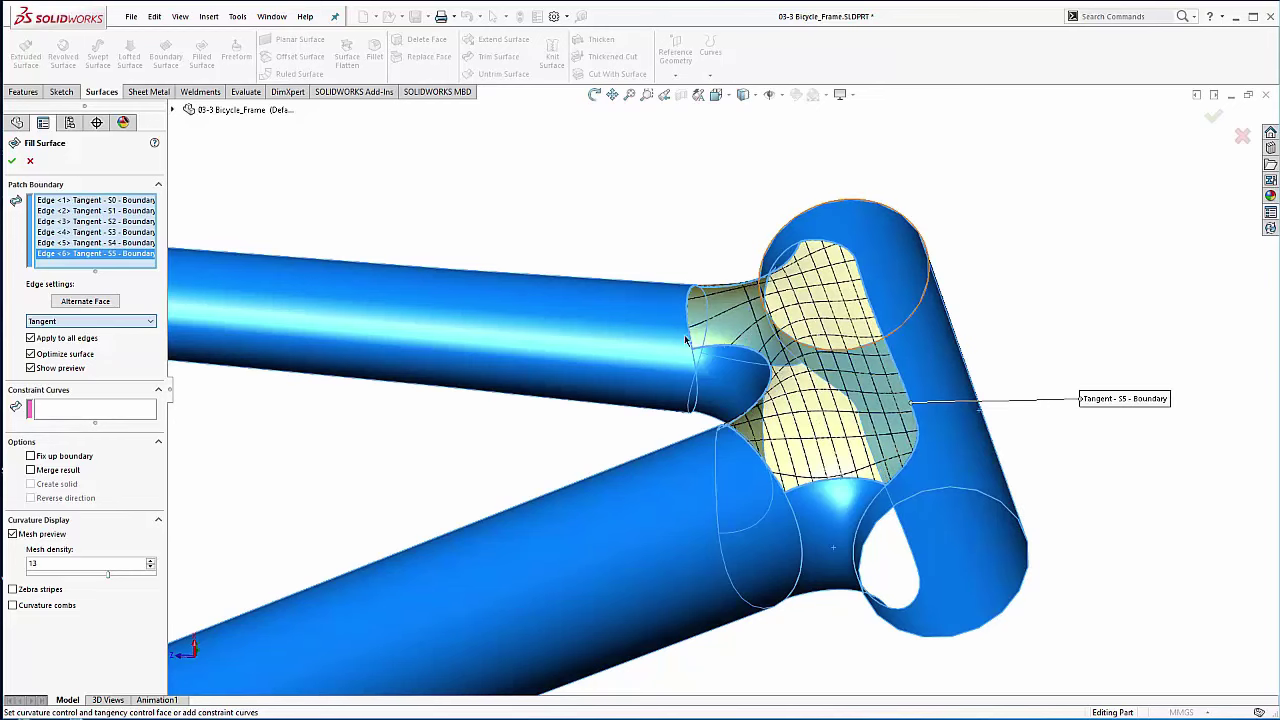
pyautogui.moveTo(530, 392); pyautogui.dragTo(490, 600, button='middle')
pyautogui.scroll(5, 665, 350)
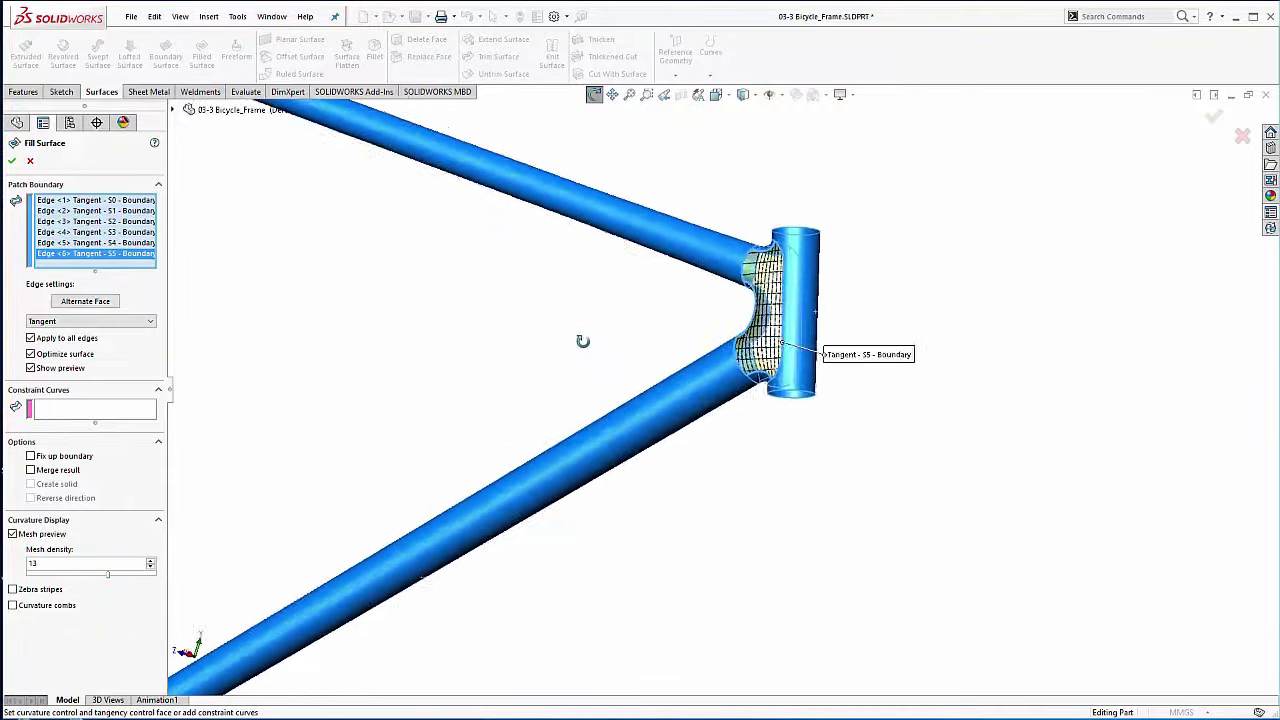
pyautogui.moveTo(583, 340); pyautogui.dragTo(523, 366, button='middle')
pyautogui.scroll(-4, 547, 396)
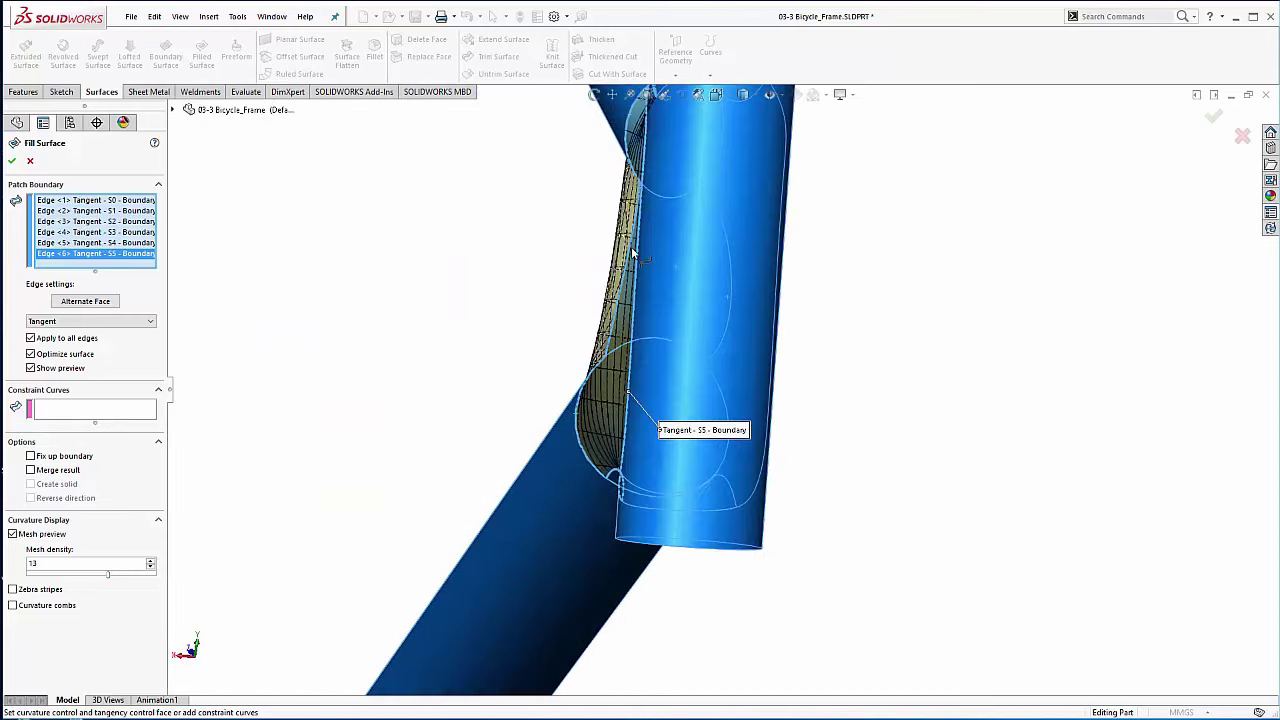
pyautogui.scroll(5, 526, 263)
pyautogui.moveTo(524, 320); pyautogui.dragTo(631, 342, button='middle')
pyautogui.scroll(3, 618, 318)
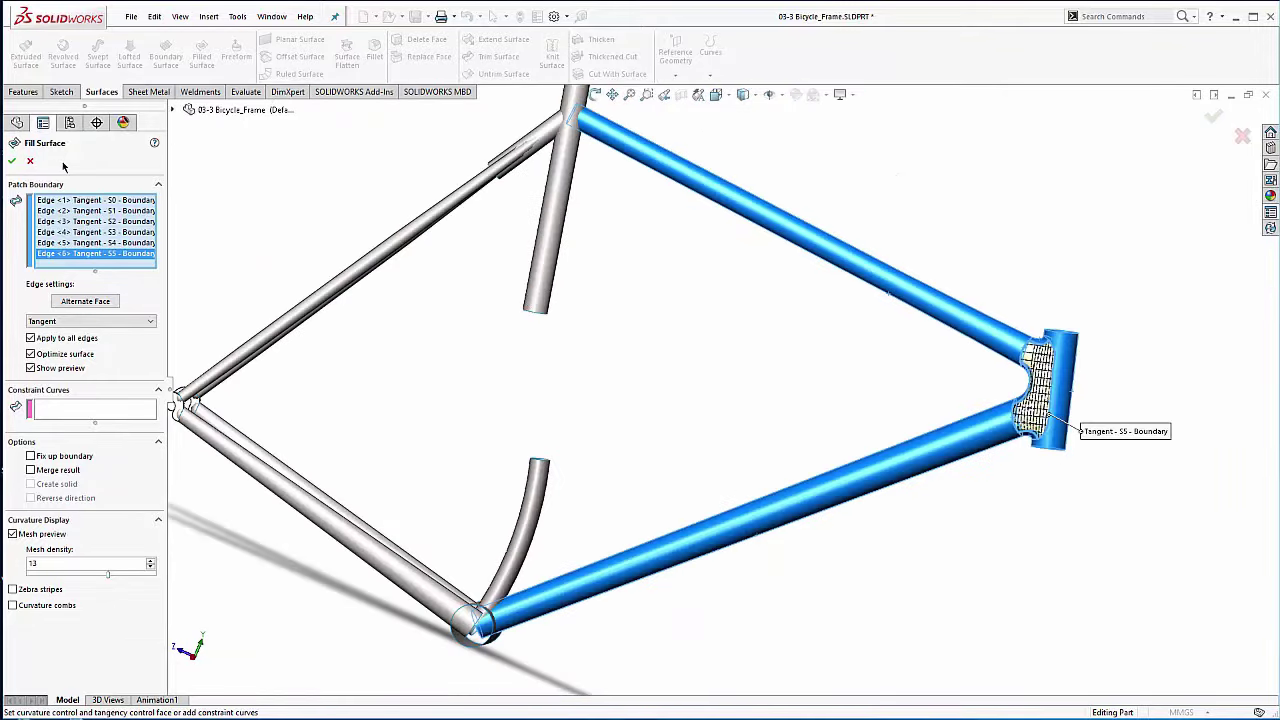
pyautogui.click(13, 162)
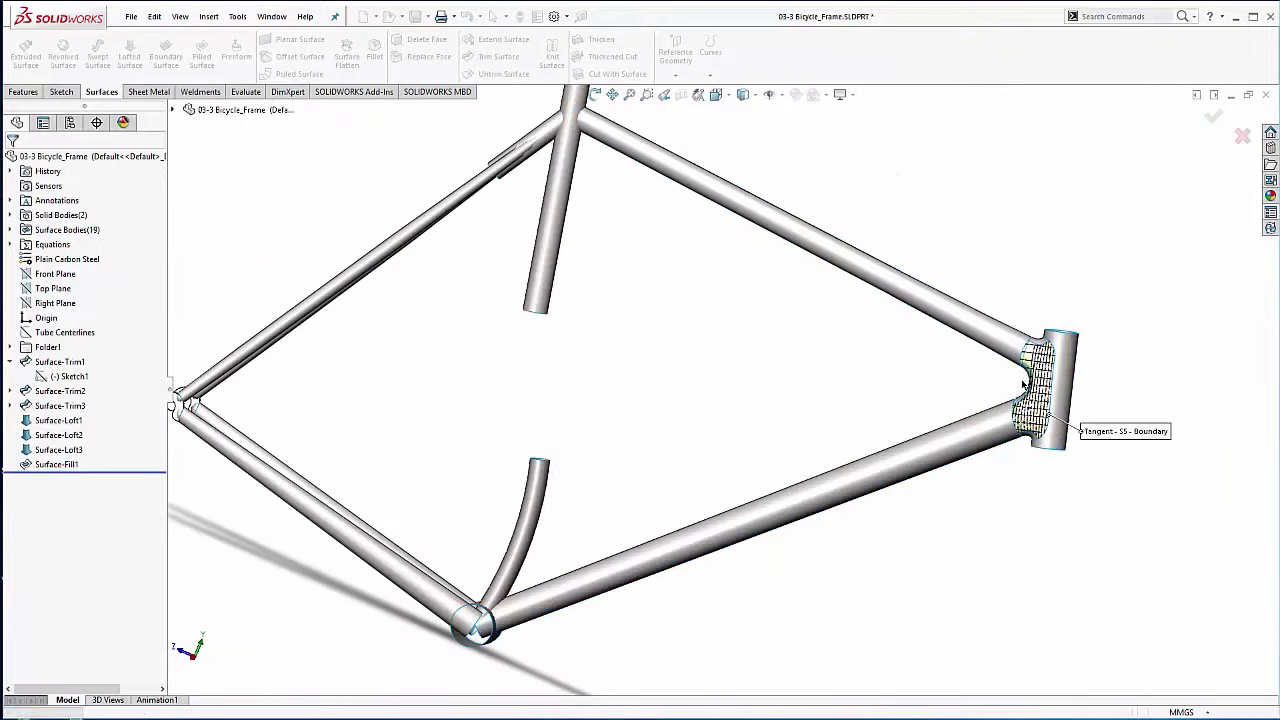
# Step: Mirror the filled surface body of the head tube junction about the Right Plane to close the opposite side
pyautogui.scroll(-4, 883, 391)
pyautogui.moveTo(775, 377); pyautogui.dragTo(731, 431, button='middle')
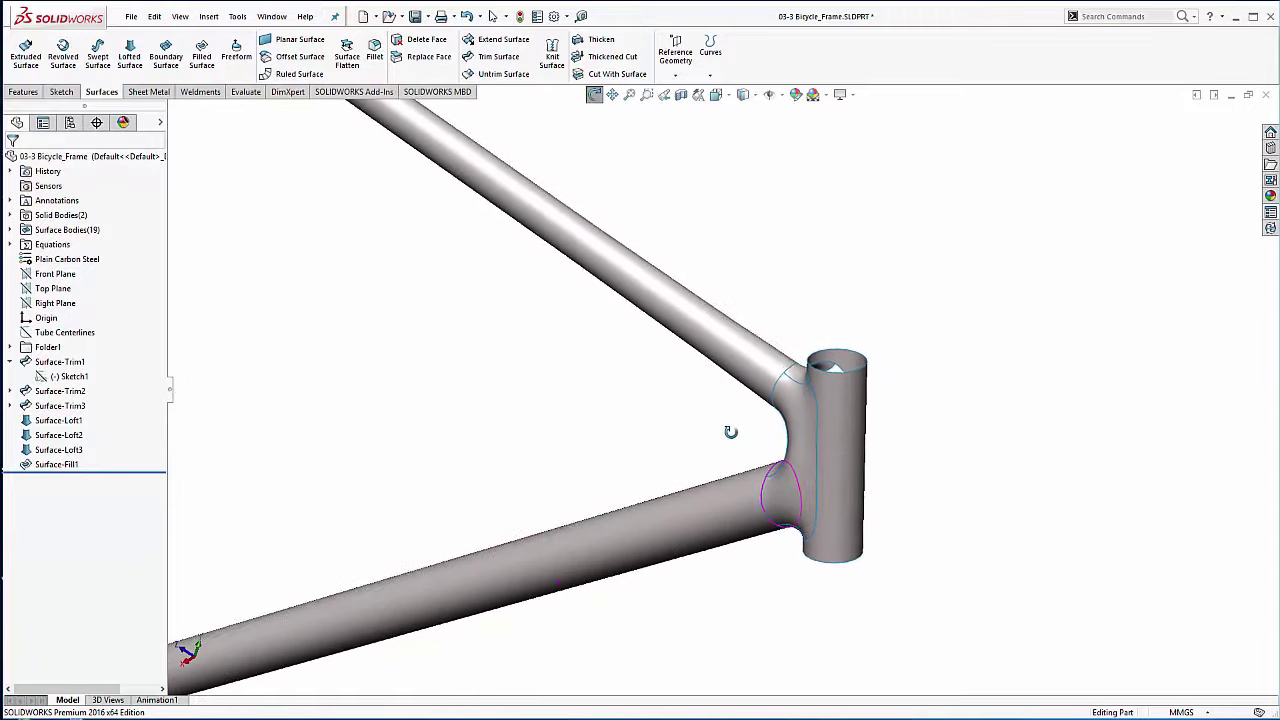
pyautogui.click(40, 306)
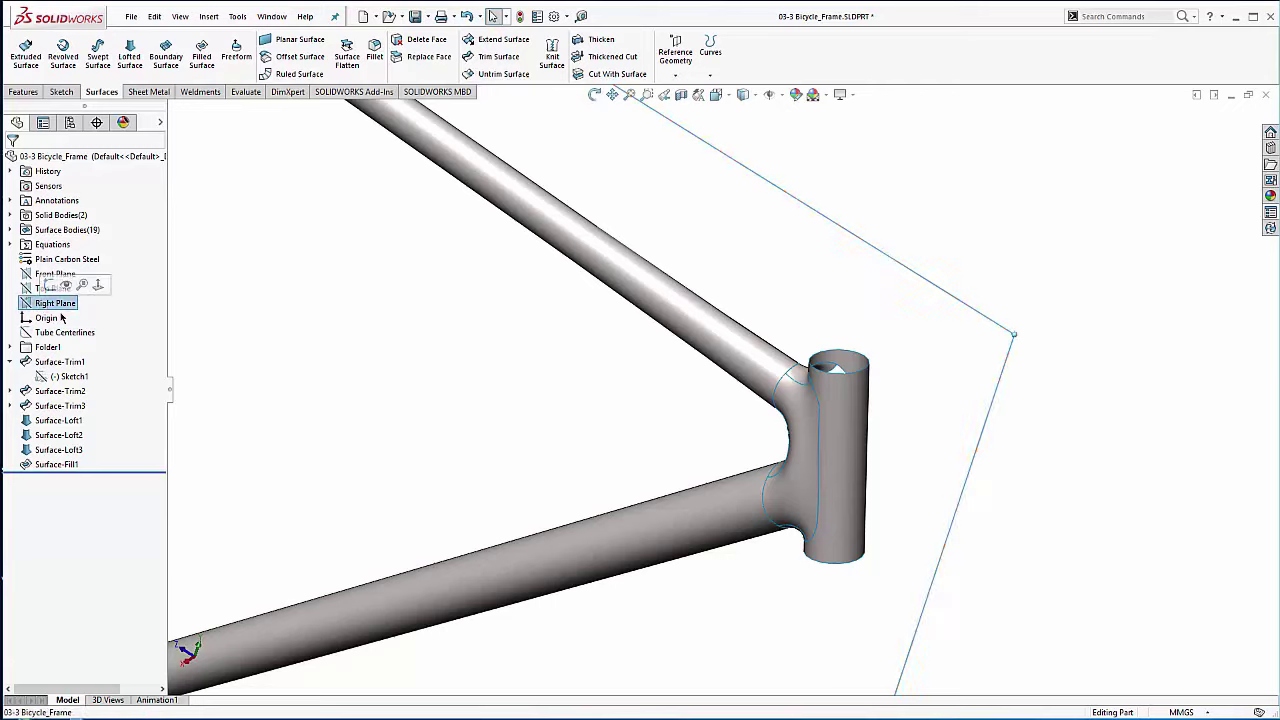
pyautogui.click(22, 92)
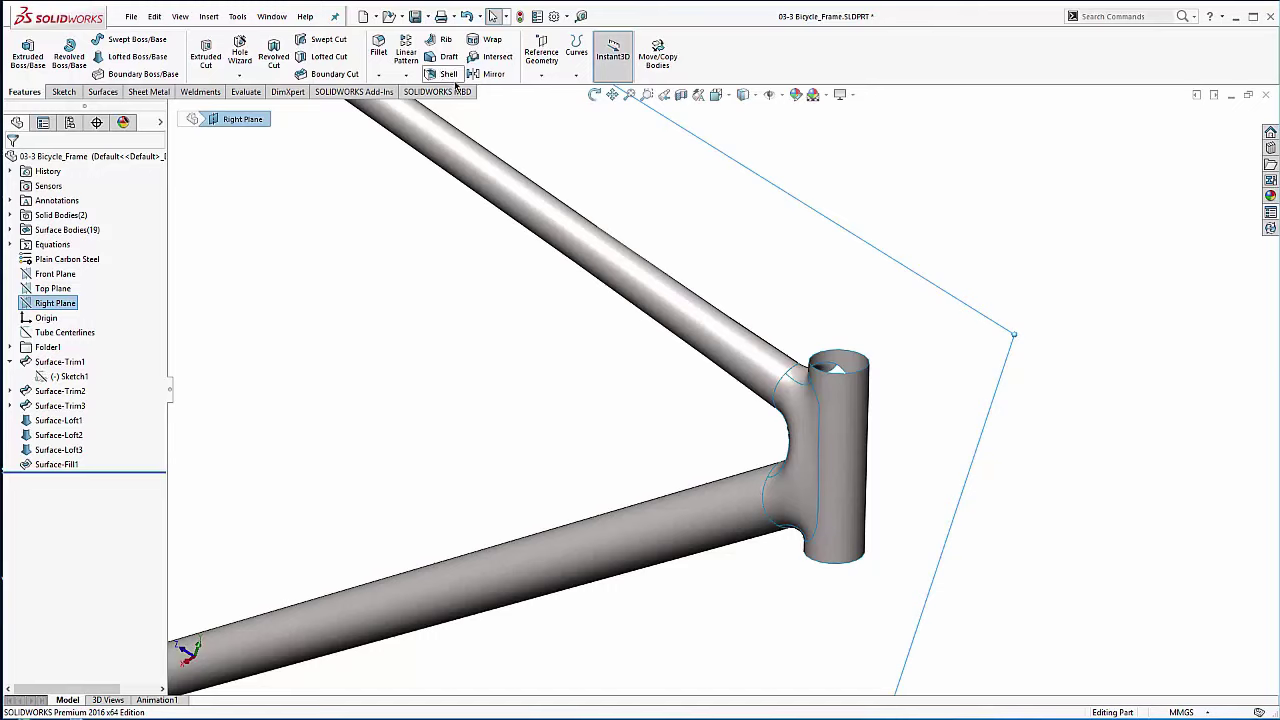
pyautogui.click(488, 76)
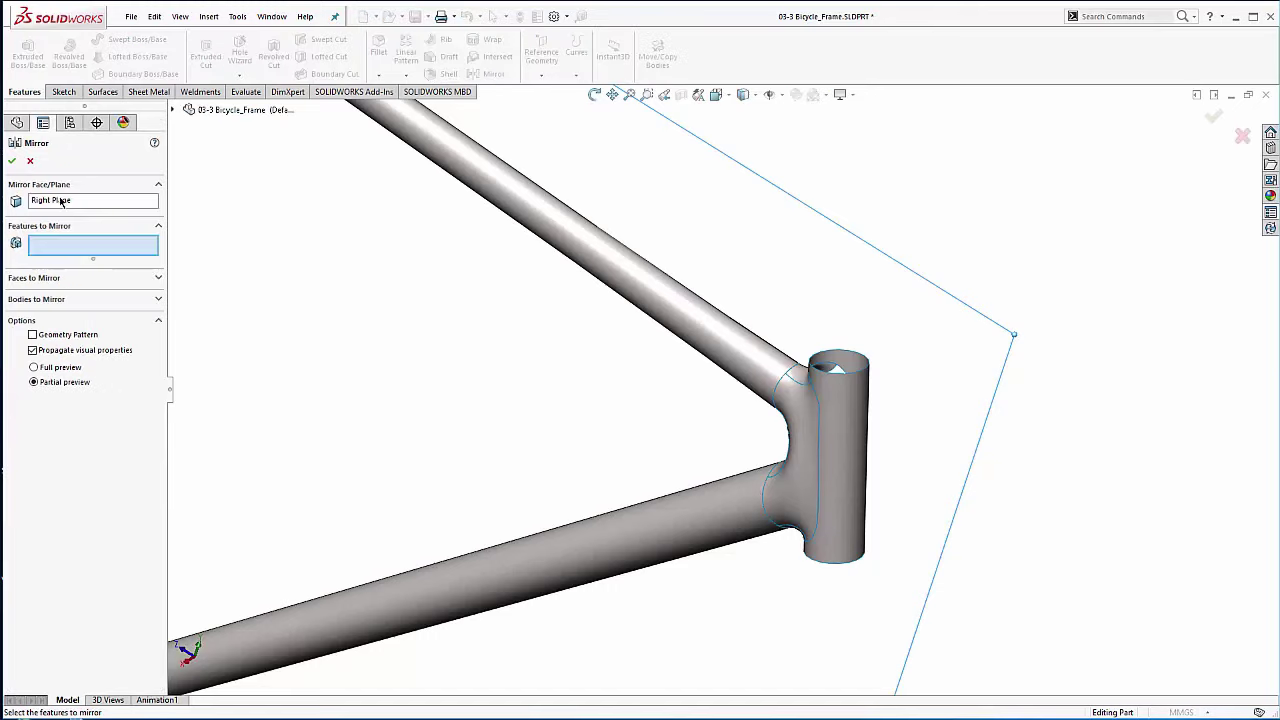
pyautogui.click(36, 299)
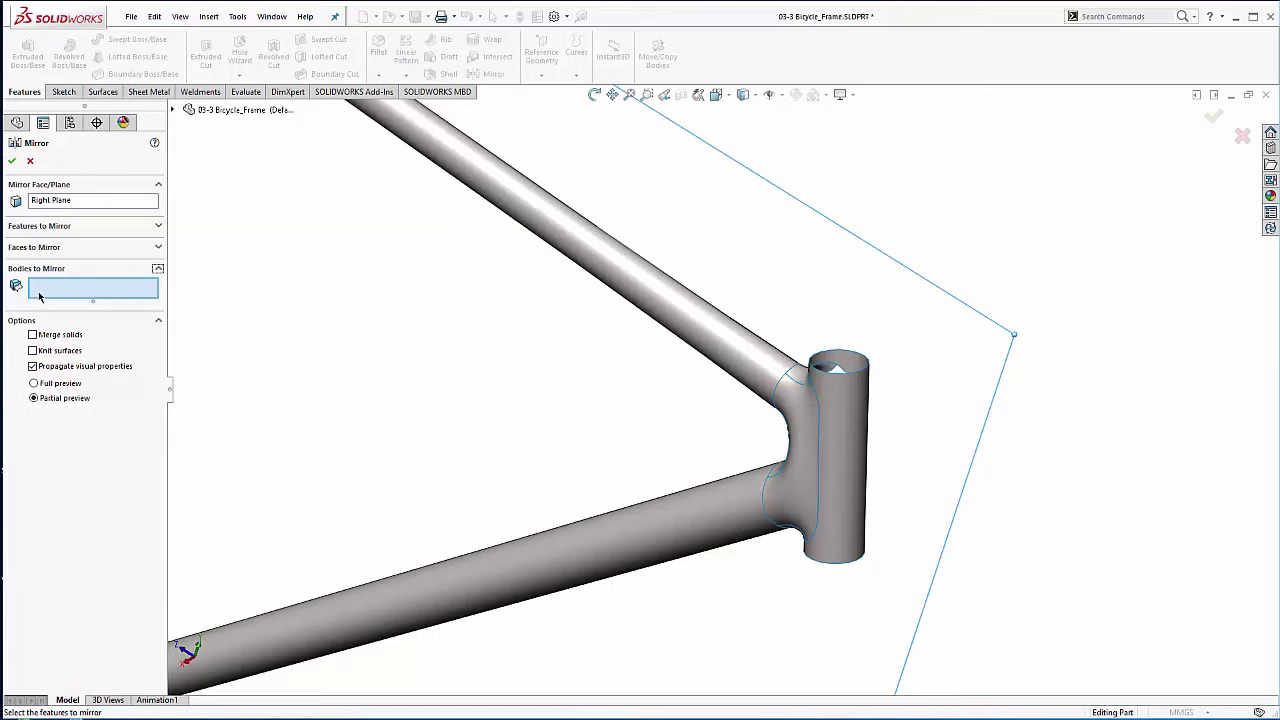
pyautogui.click(797, 423)
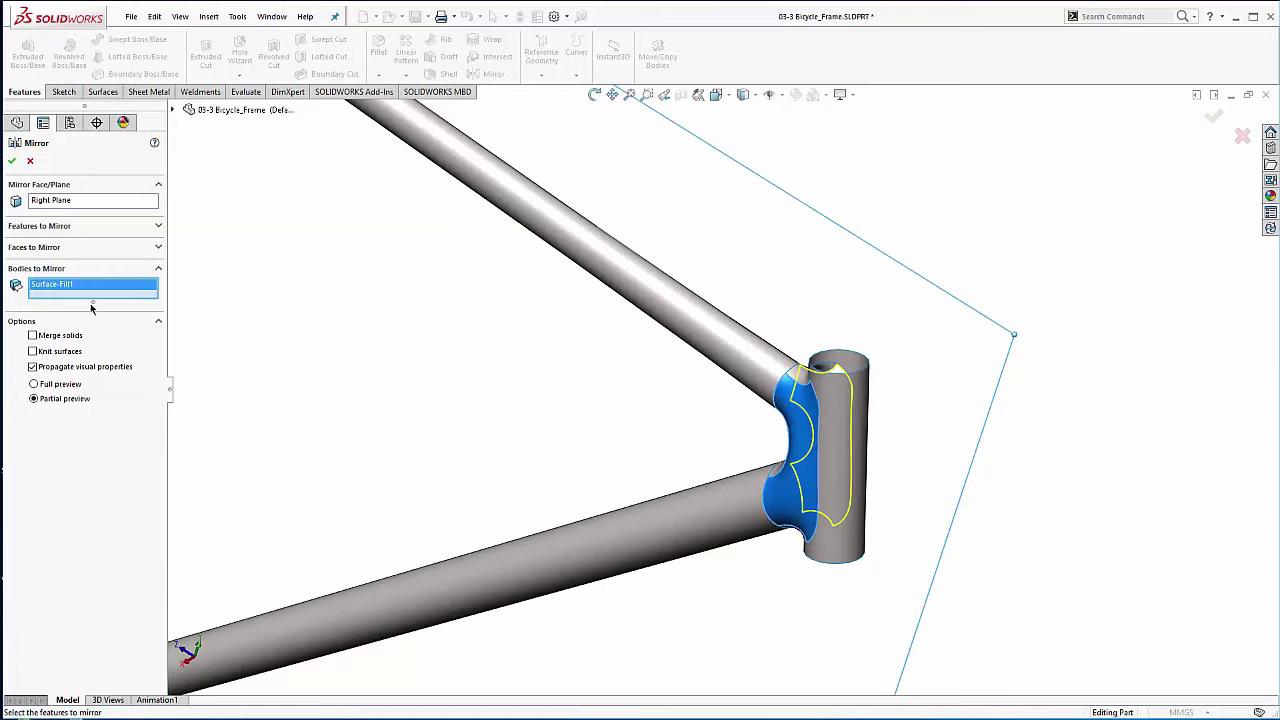
pyautogui.click(13, 160)
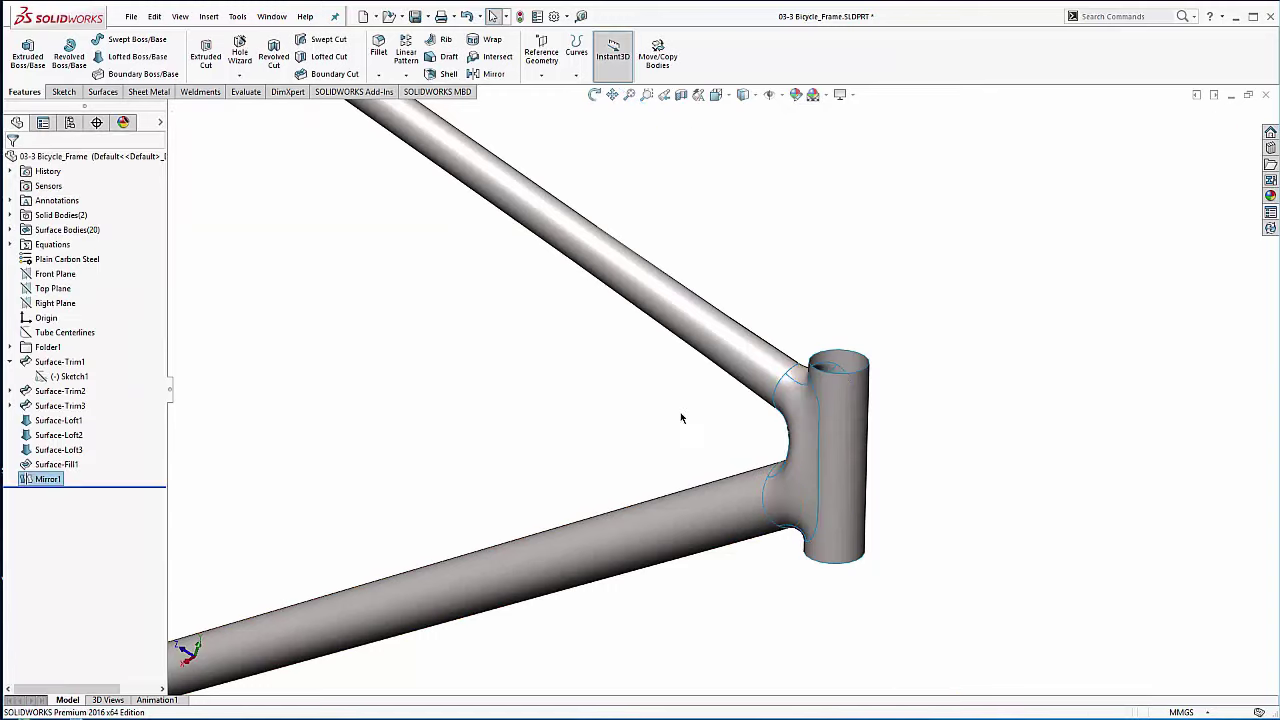
# Step: Examine the head tube junction from several angles to check the mirrored surface on both sides
pyautogui.moveTo(680, 420); pyautogui.dragTo(557, 446, button='middle')
pyautogui.scroll(5, 557, 446)
pyautogui.scroll(-5, 394, 457)
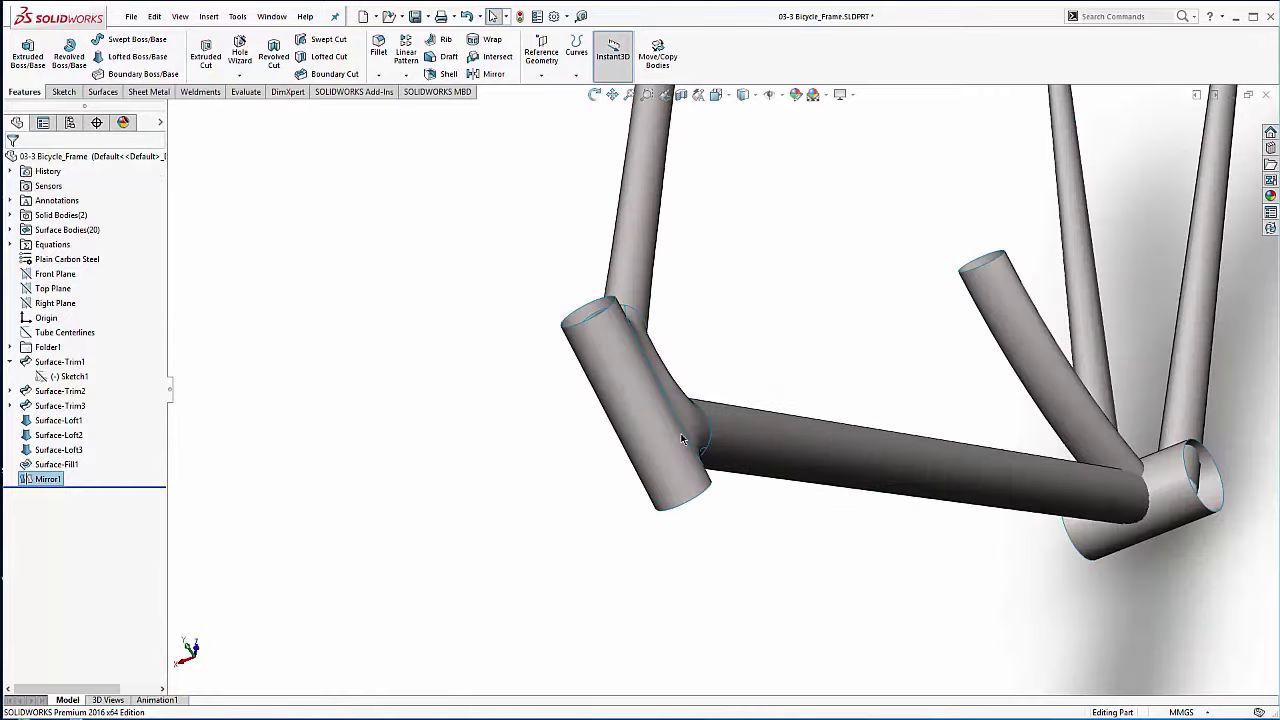
pyautogui.scroll(-4, 676, 437)
pyautogui.moveTo(658, 403); pyautogui.dragTo(817, 367, button='middle')
pyautogui.scroll(5, 720, 368)
pyautogui.keyDown('ctrl'); pyautogui.moveTo(707, 350); pyautogui.dragTo(812, 373, button='middle'); pyautogui.keyUp('ctrl')
pyautogui.scroll(-1, 857, 374)
pyautogui.scroll(-2, 833, 363)
pyautogui.scroll(-3, 800, 371)
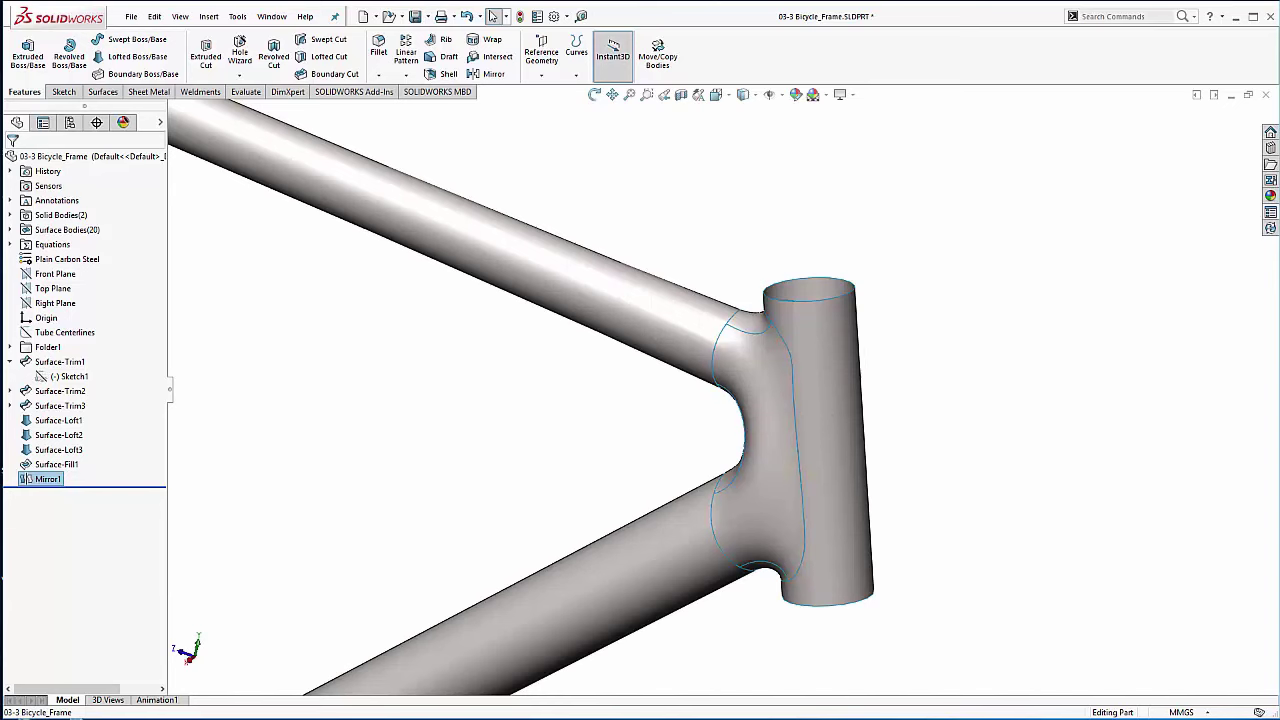
# Step: Close the bicycle frame part and bring the 03-4 Blended_Corner part into view
pyautogui.click(1267, 95)
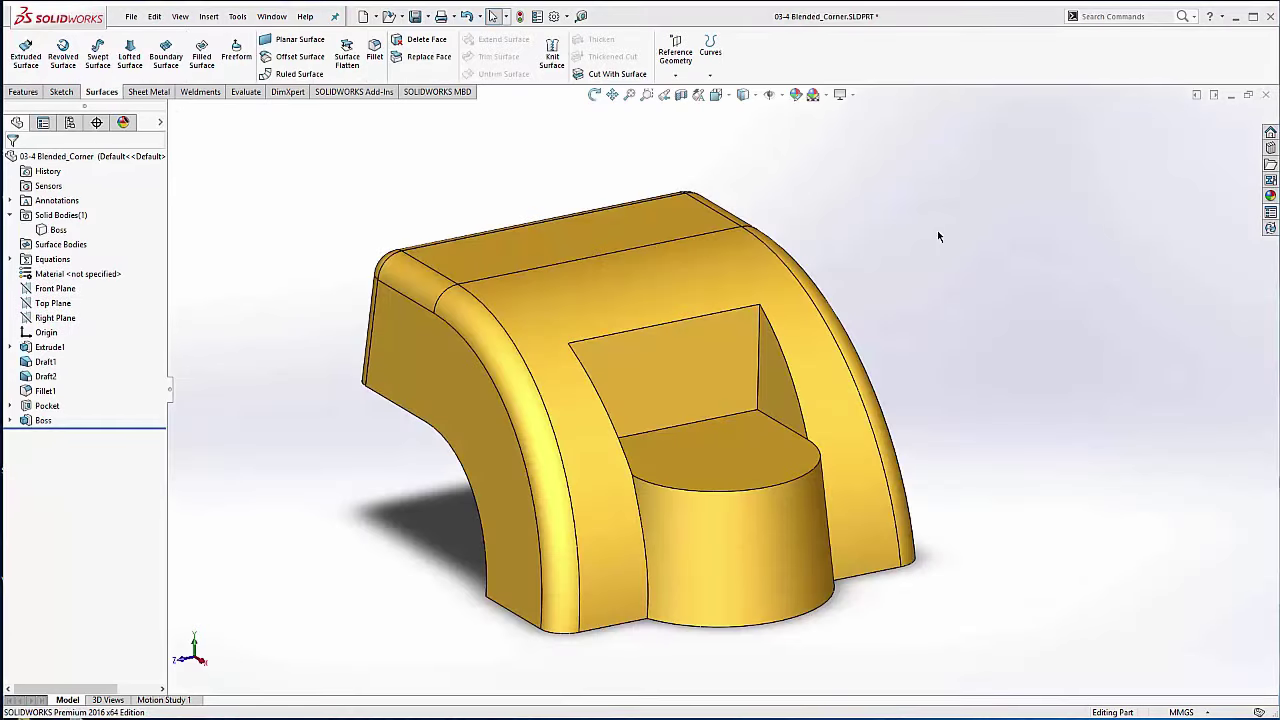
pyautogui.keyDown('ctrl'); pyautogui.moveTo(791, 345); pyautogui.dragTo(811, 296, button='middle'); pyautogui.keyUp('ctrl')
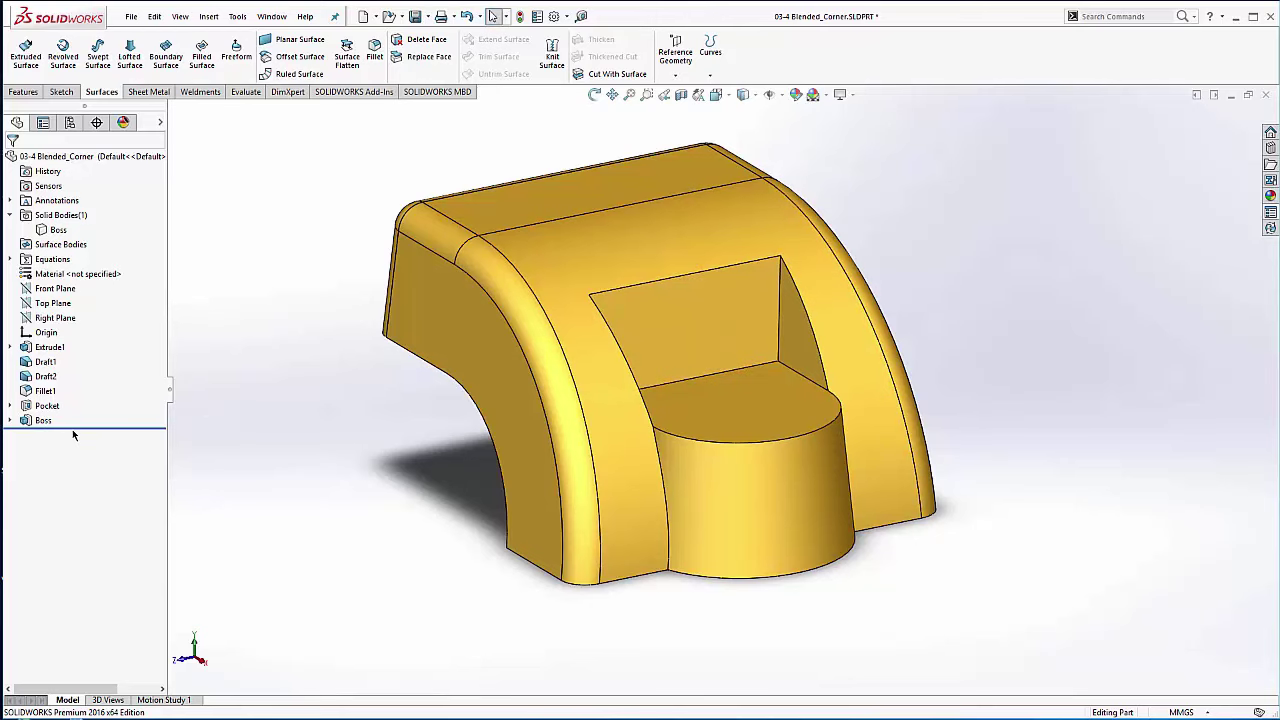
# Step: Roll the part back before the Boss feature to inspect the pocket alone, and roll forward again to inspect both
pyautogui.moveTo(83, 412)
pyautogui.mouseDown()
pyautogui.moveTo(83, 433)
pyautogui.moveTo(83, 413)
pyautogui.mouseUp()
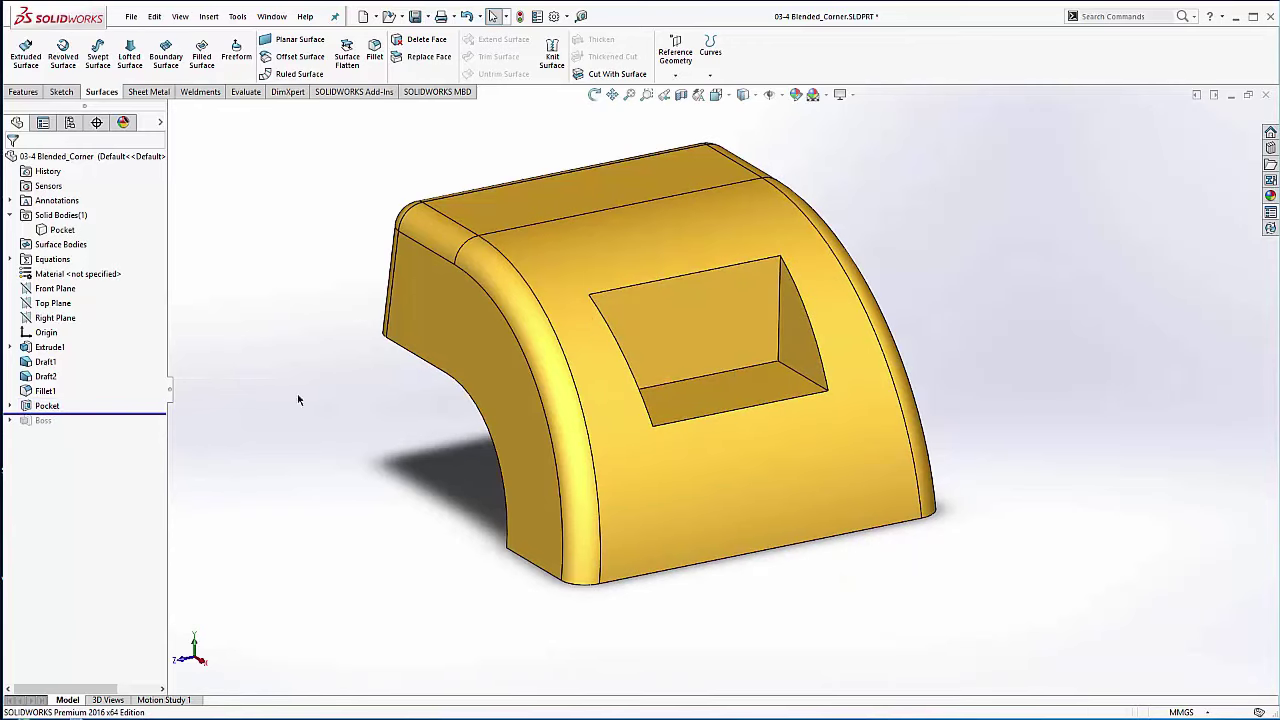
pyautogui.moveTo(87, 413); pyautogui.dragTo(85, 430)
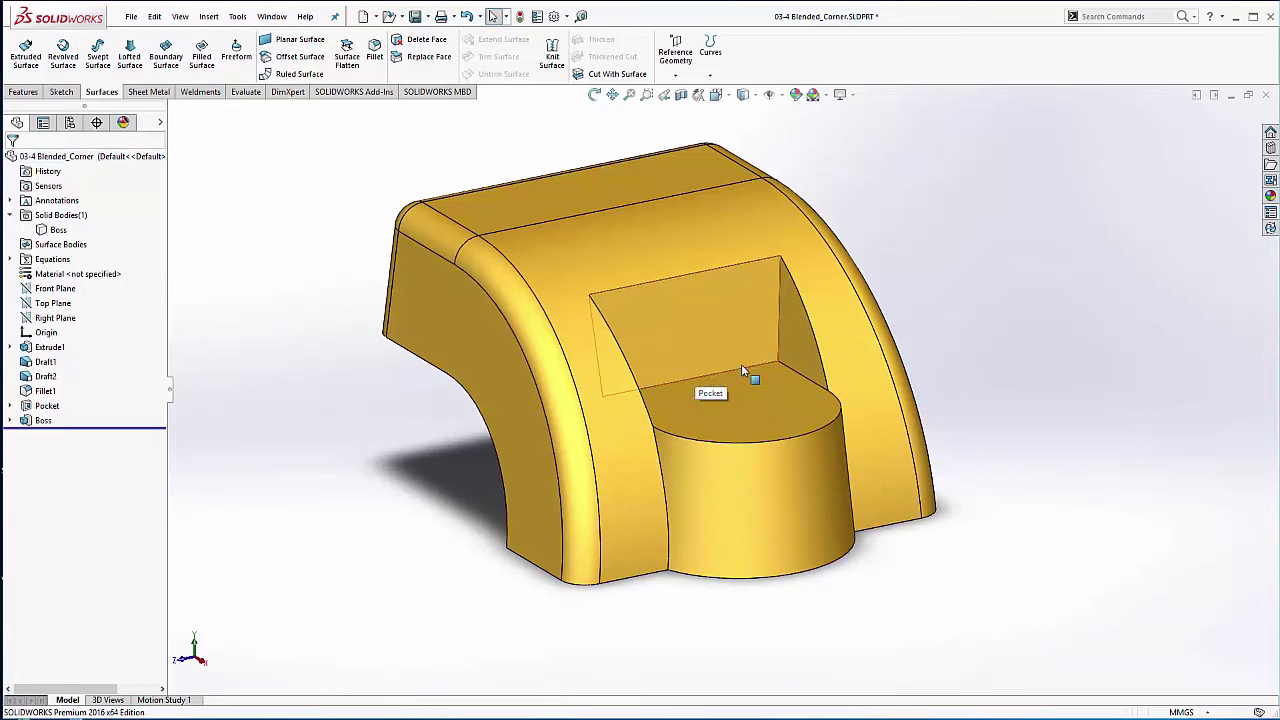
pyautogui.scroll(-1, 733, 370)
pyautogui.keyDown('ctrl'); pyautogui.moveTo(732, 370); pyautogui.dragTo(679, 446, button='middle'); pyautogui.keyUp('ctrl')
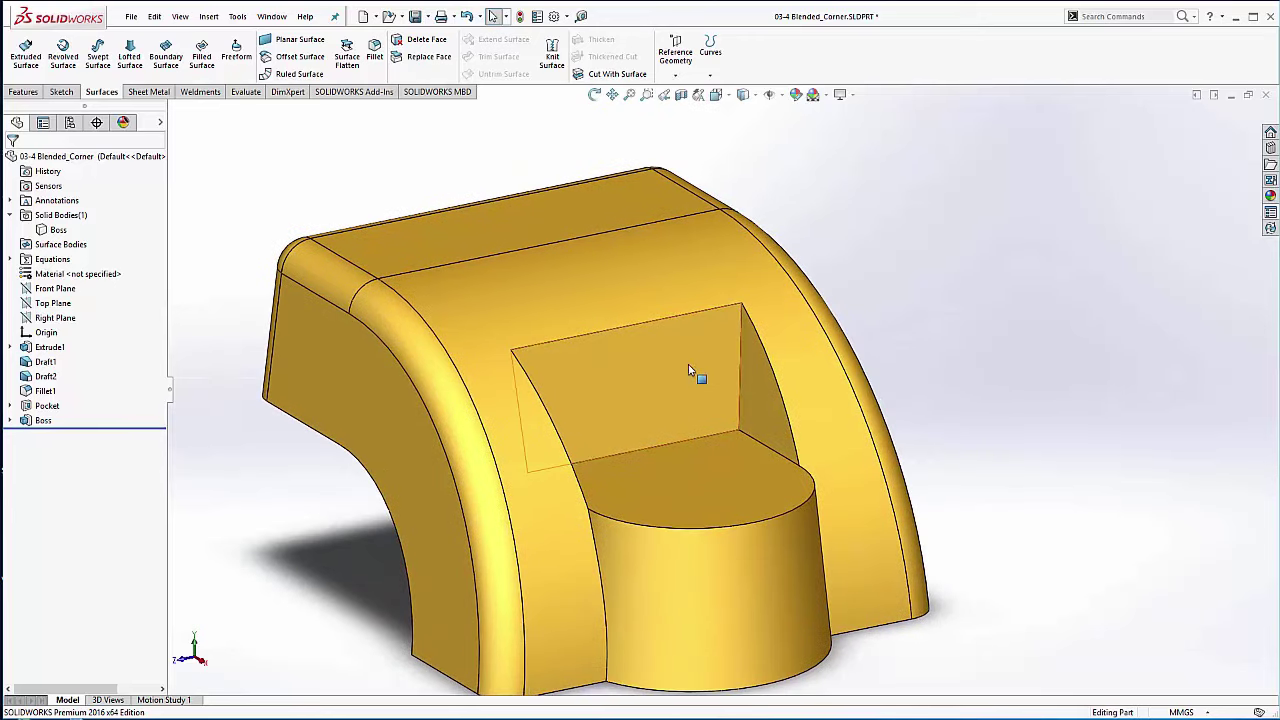
pyautogui.keyDown('ctrl'); pyautogui.moveTo(593, 340); pyautogui.dragTo(636, 276, button='middle'); pyautogui.keyUp('ctrl')
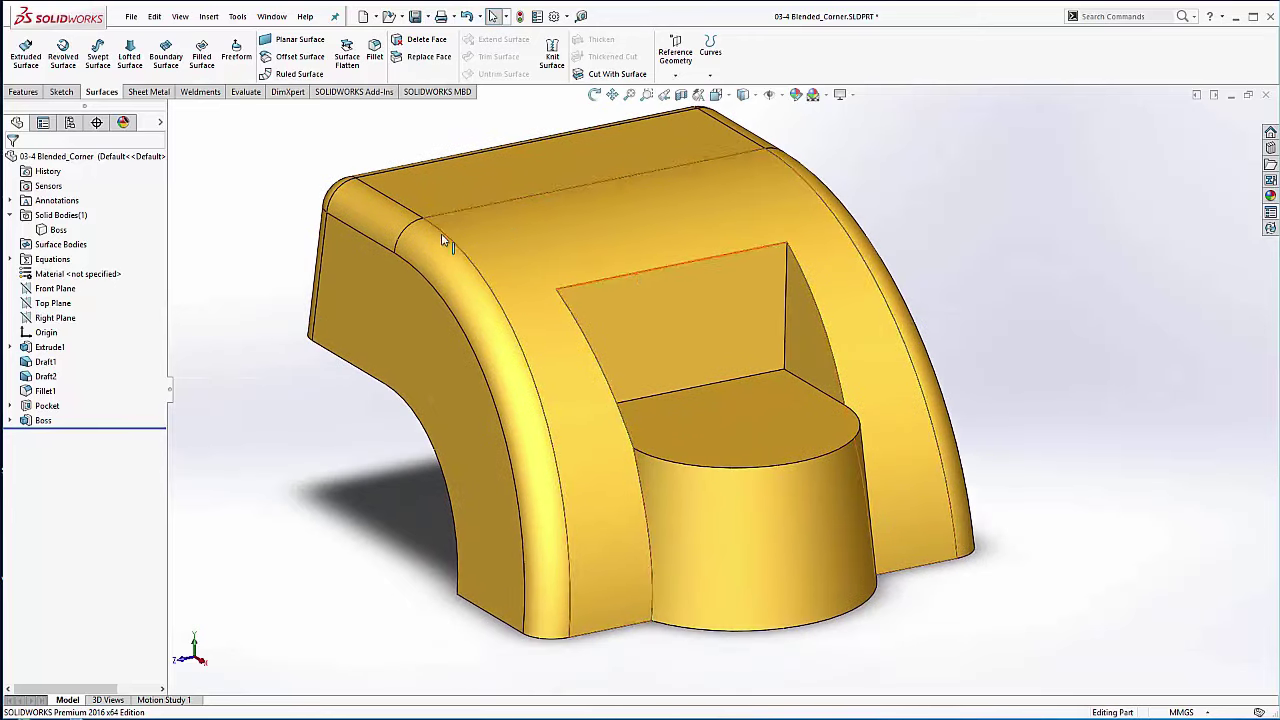
# Step: Fillet the pocket floor, the cylindrical boss face and the two vertical rear pocket edges at 3 mm, repairing the fillet with FeatureXpert
pyautogui.click(757, 450)
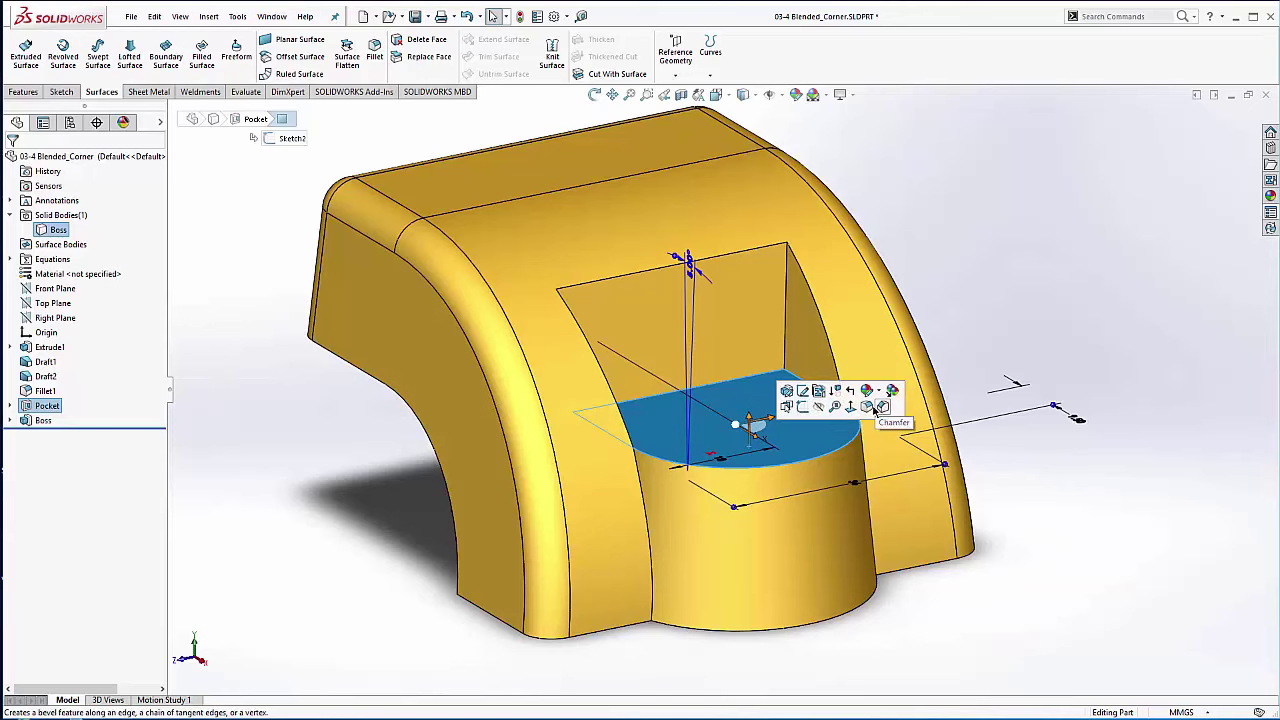
pyautogui.click(866, 405)
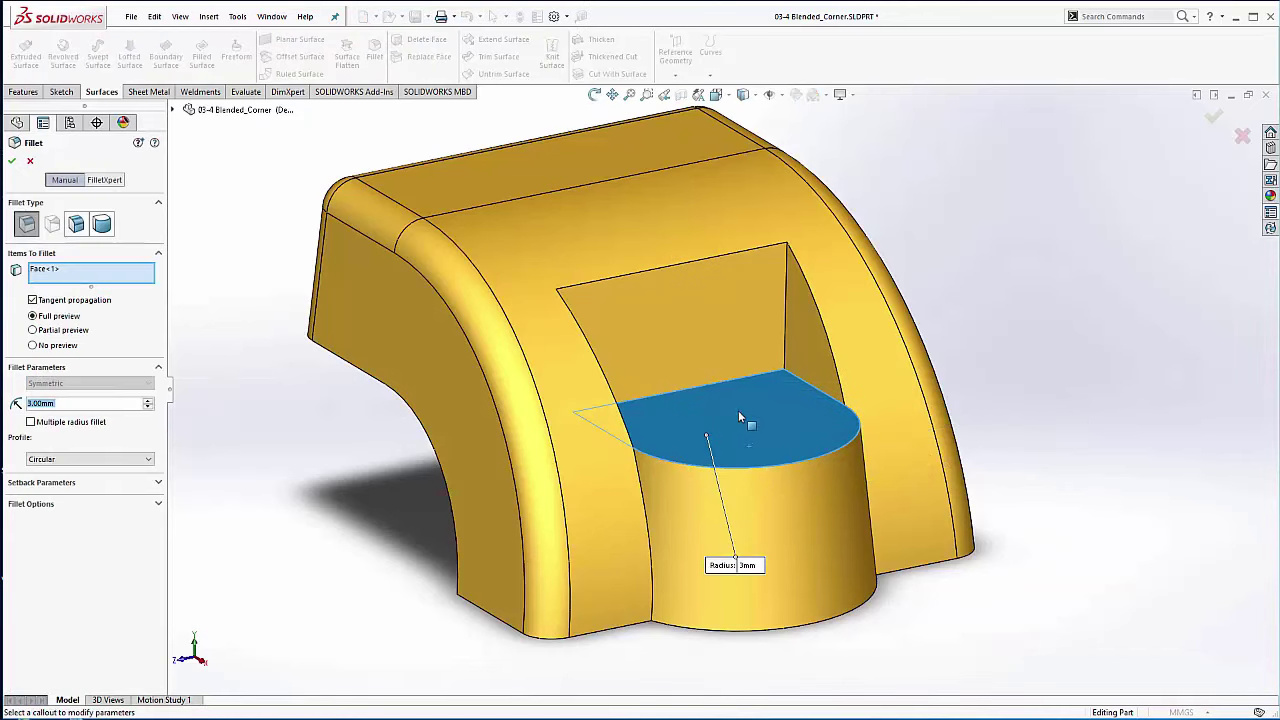
pyautogui.click(790, 518)
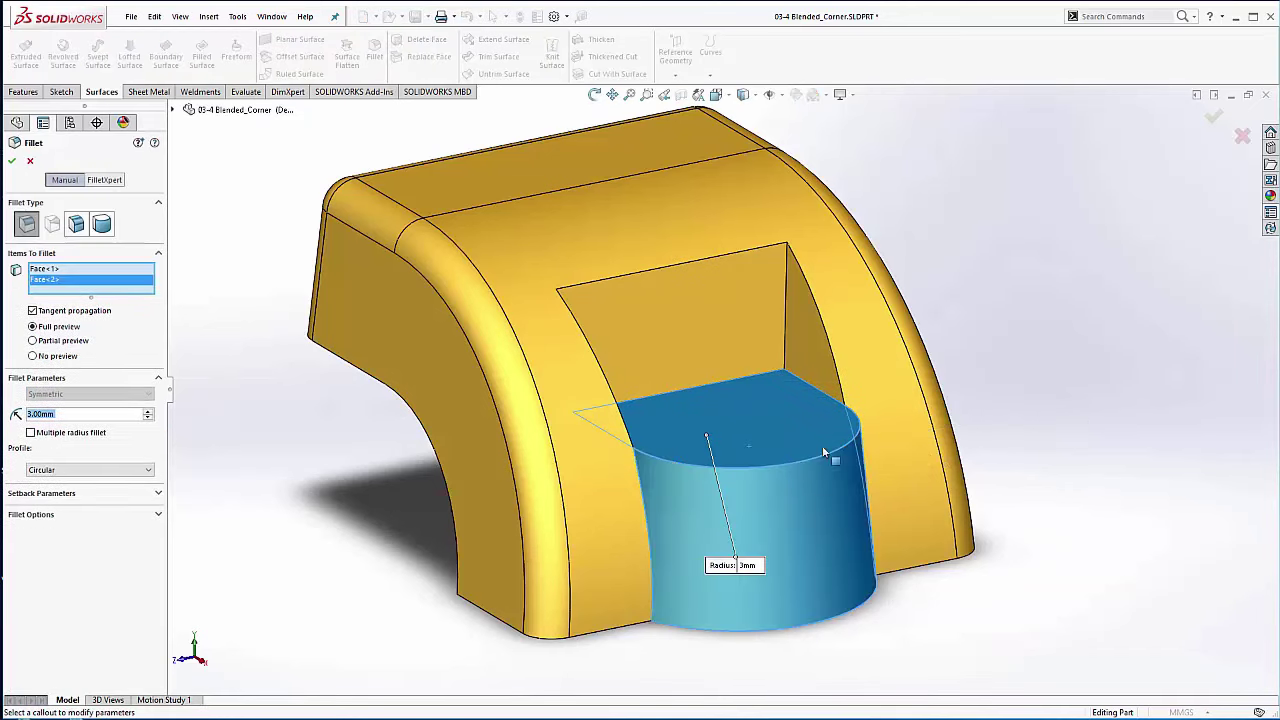
pyautogui.moveTo(797, 408); pyautogui.dragTo(530, 362, button='middle')
pyautogui.click(785, 333)
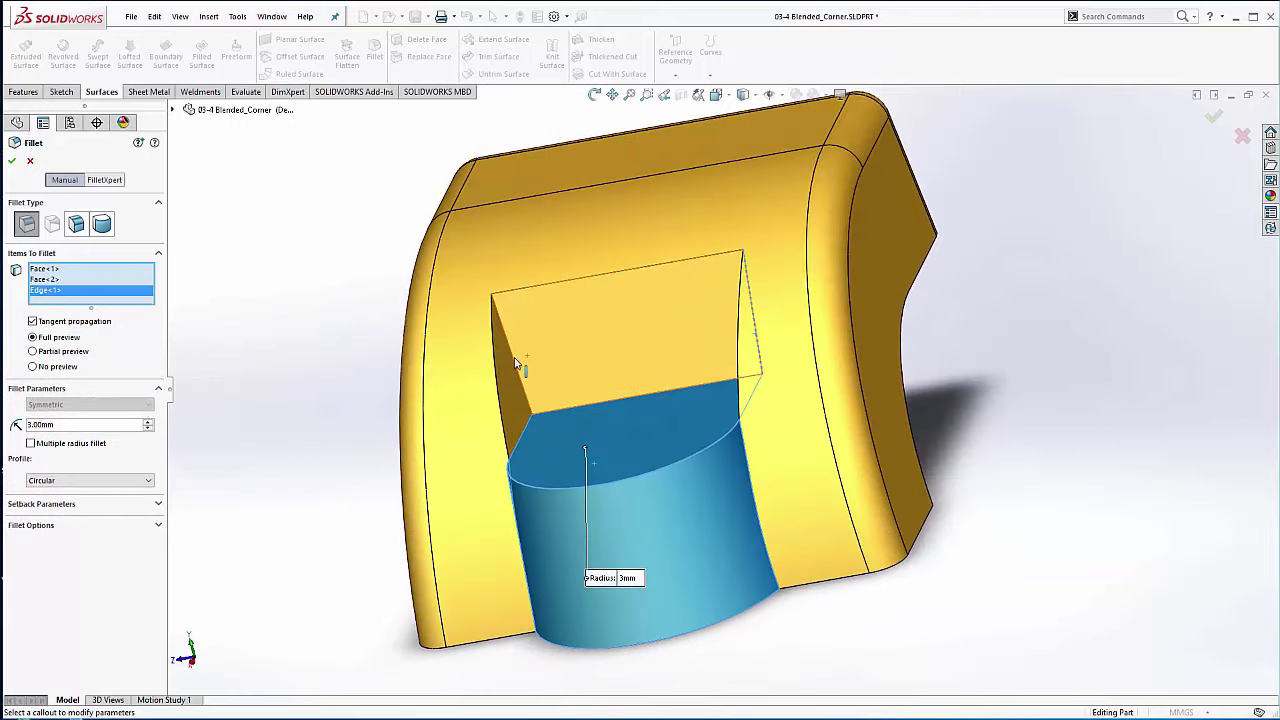
pyautogui.click(516, 363)
pyautogui.moveTo(656, 418); pyautogui.dragTo(722, 430, button='middle')
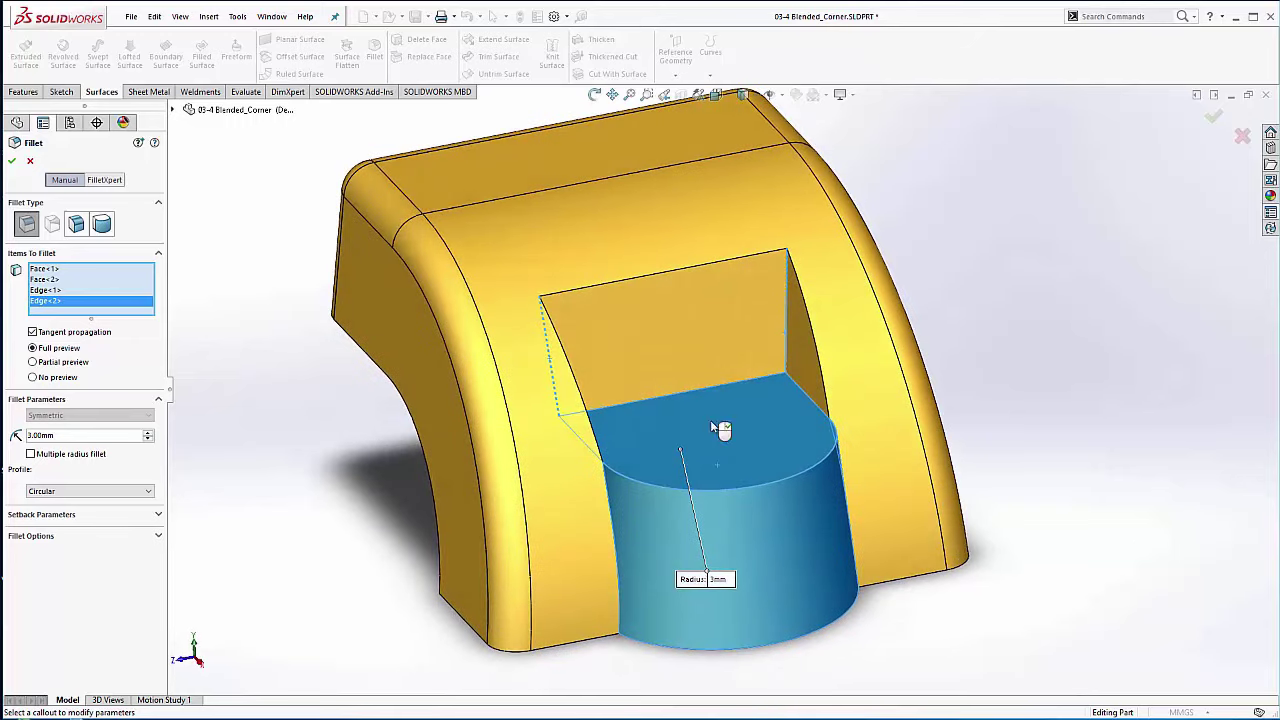
pyautogui.click(13, 162)
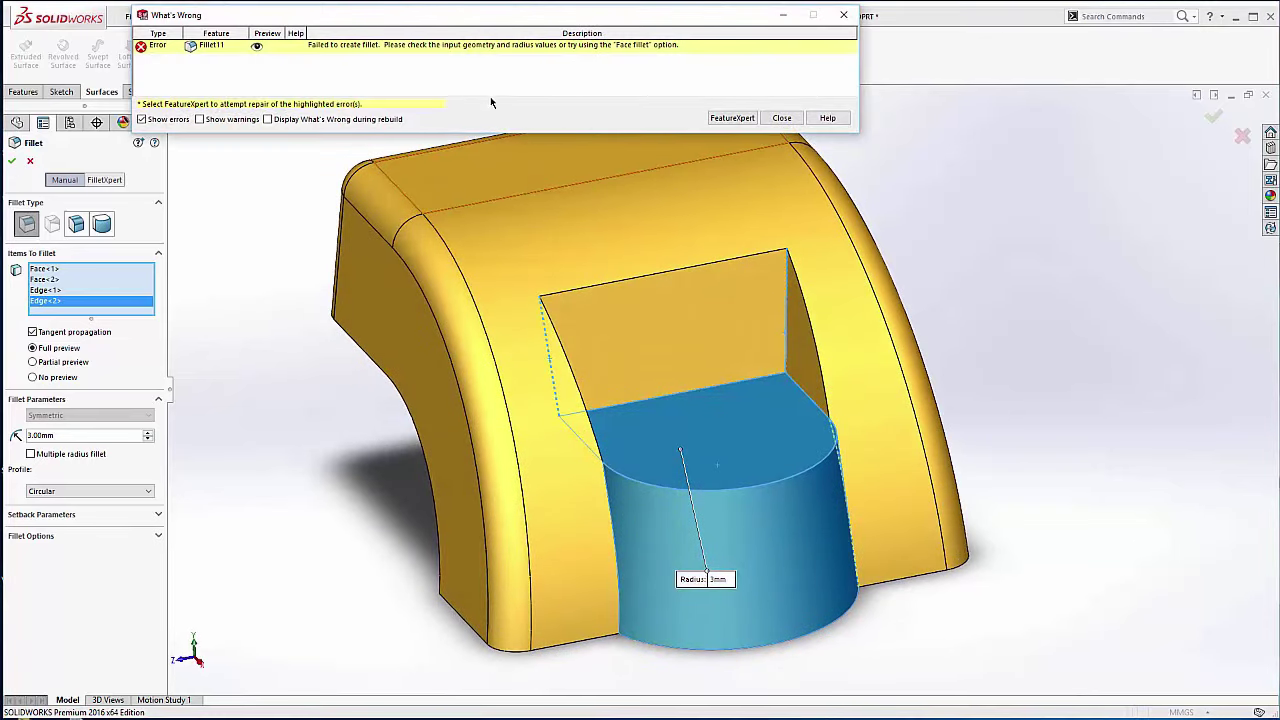
pyautogui.click(739, 119)
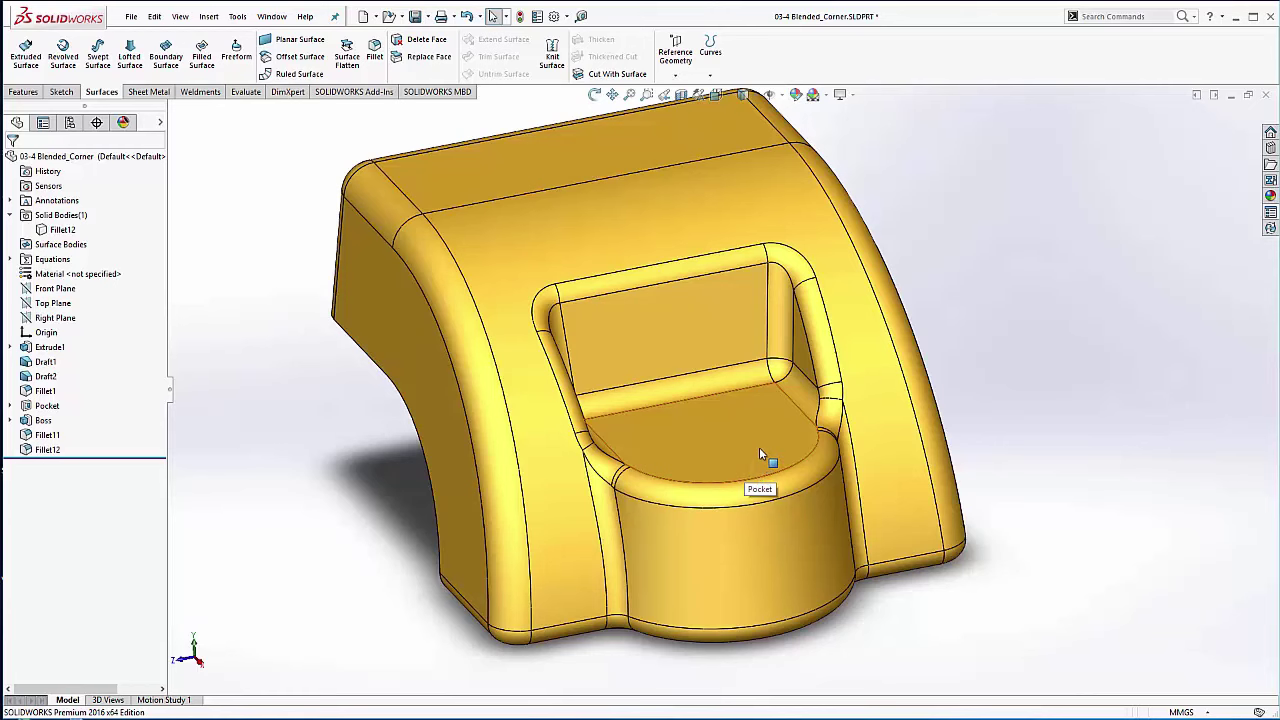
# Step: Examine the fillet transitions at the corner where the pocket's side wall meets the boss
pyautogui.moveTo(793, 435); pyautogui.dragTo(774, 466, button='middle')
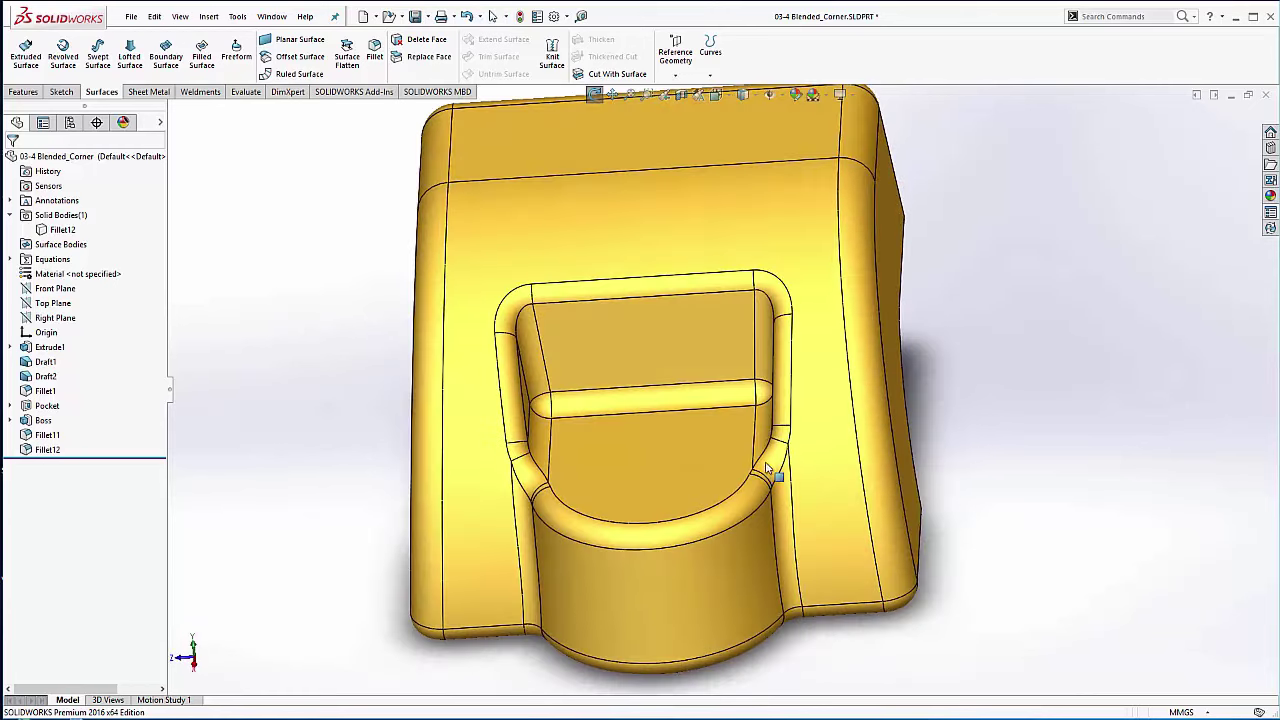
pyautogui.scroll(-4, 777, 468)
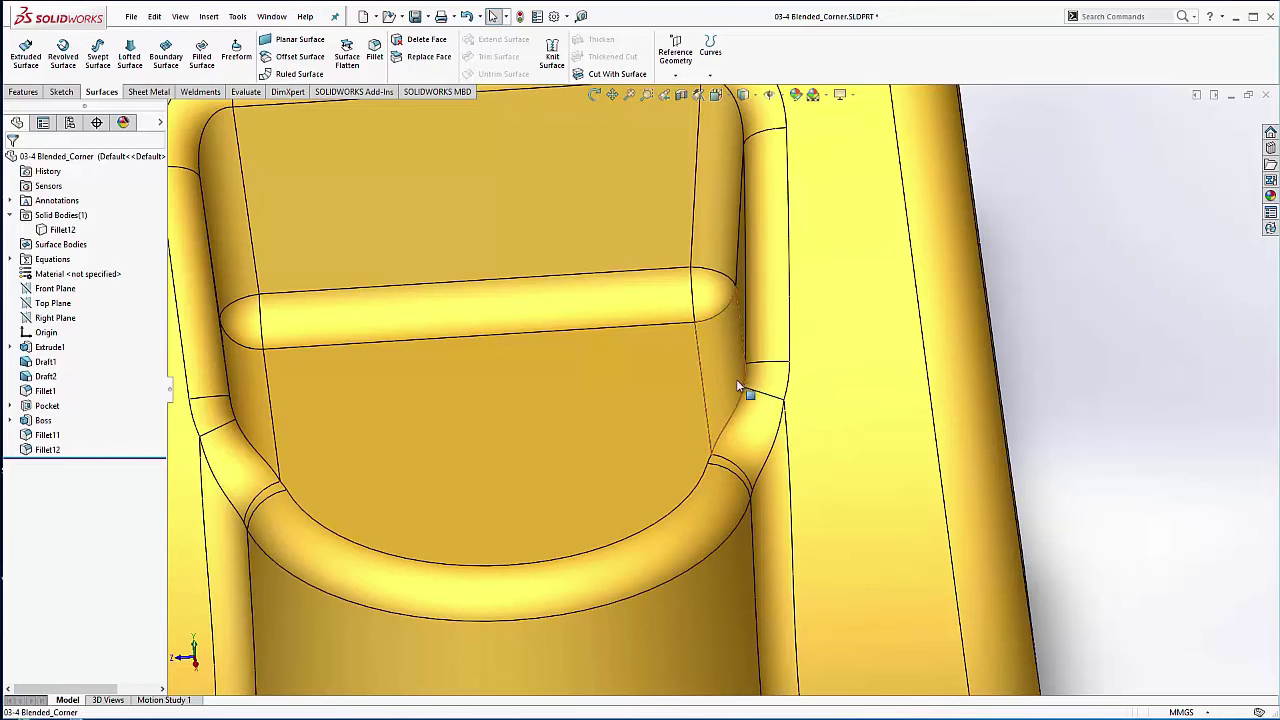
pyautogui.scroll(-2, 730, 384)
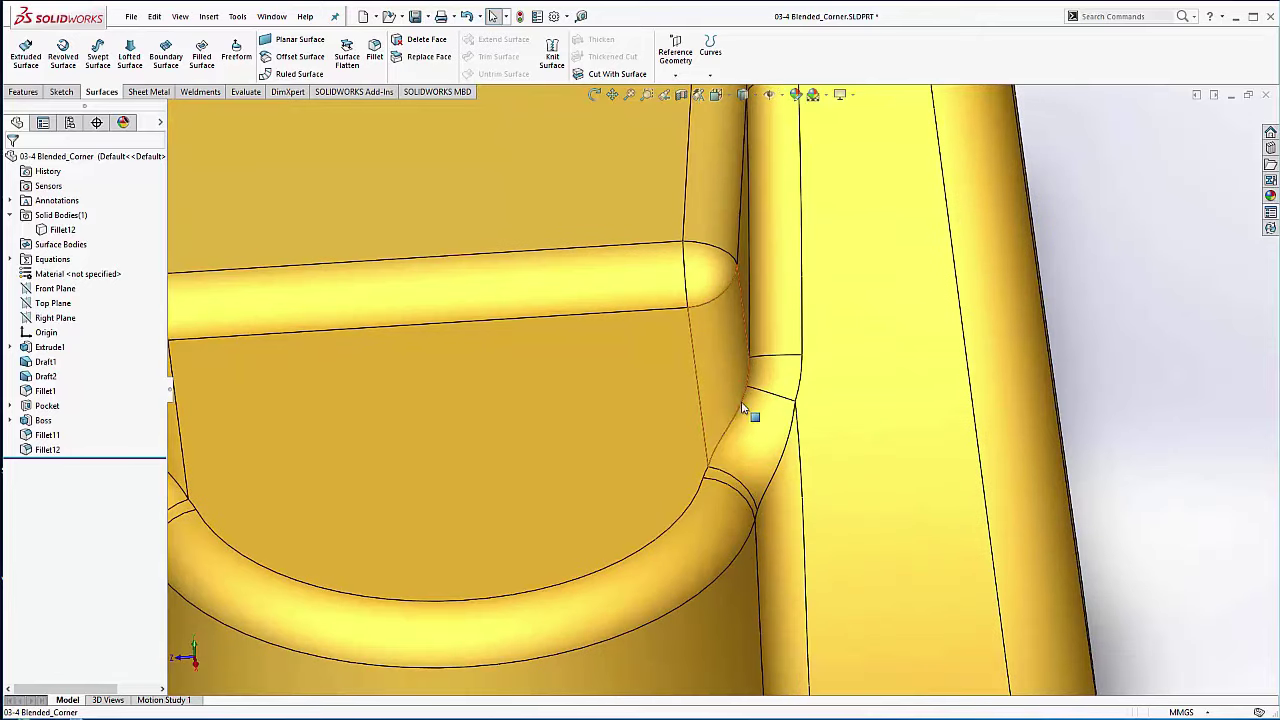
pyautogui.moveTo(751, 412)
pyautogui.keyDown('ctrl'); pyautogui.mouseDown(button='middle')
pyautogui.moveTo(703, 462)
pyautogui.moveTo(729, 389)
pyautogui.moveTo(746, 437)
pyautogui.mouseUp(button='middle'); pyautogui.keyUp('ctrl')
pyautogui.middleClick(708, 445)
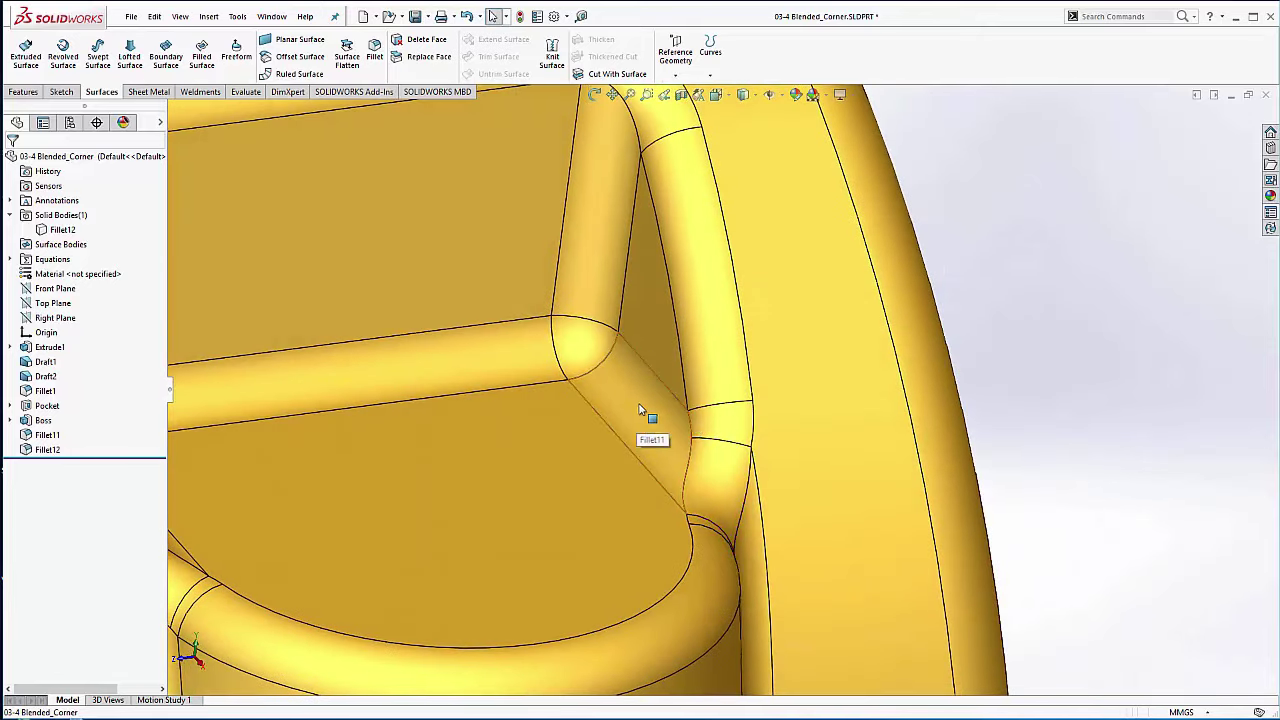
pyautogui.scroll(1, 640, 409)
pyautogui.keyDown('ctrl'); pyautogui.moveTo(643, 410); pyautogui.dragTo(701, 397, button='middle'); pyautogui.keyUp('ctrl')
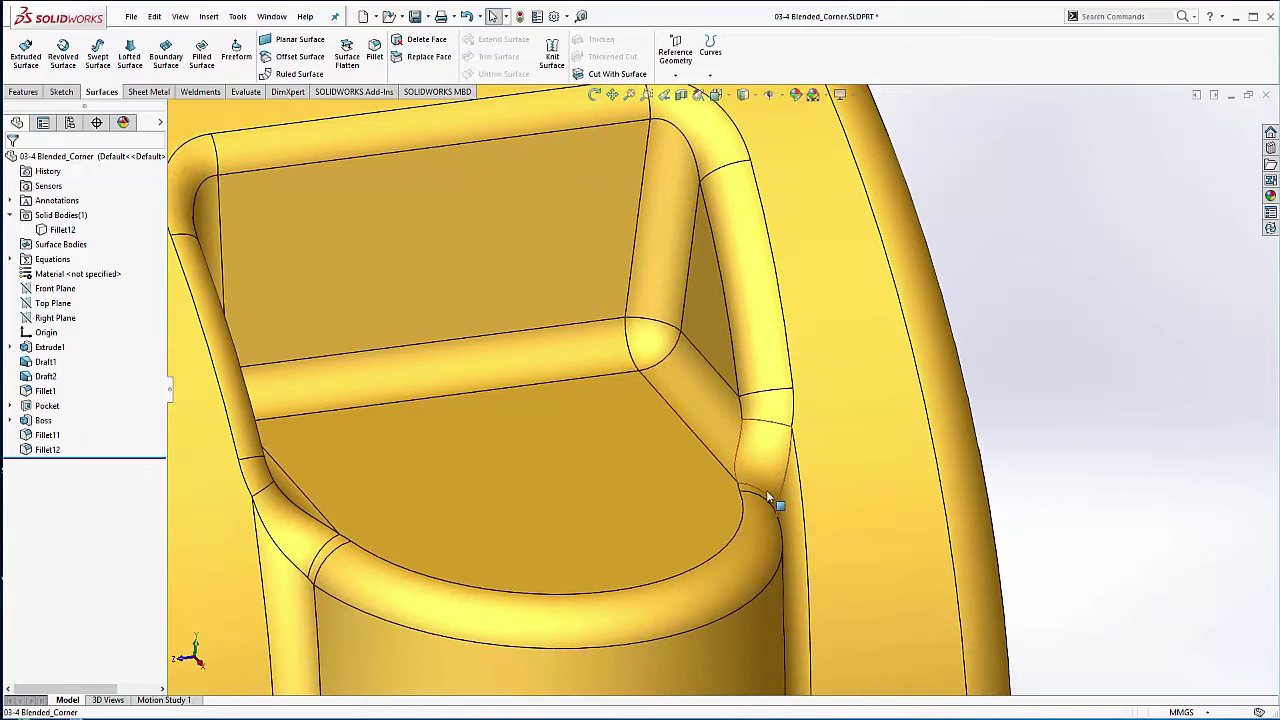
# Step: Create a 0 mm offset copy of the pocket's side floor fillet and the vertical fillet beside the boss
pyautogui.click(308, 60)
pyautogui.doubleClick(67, 236)
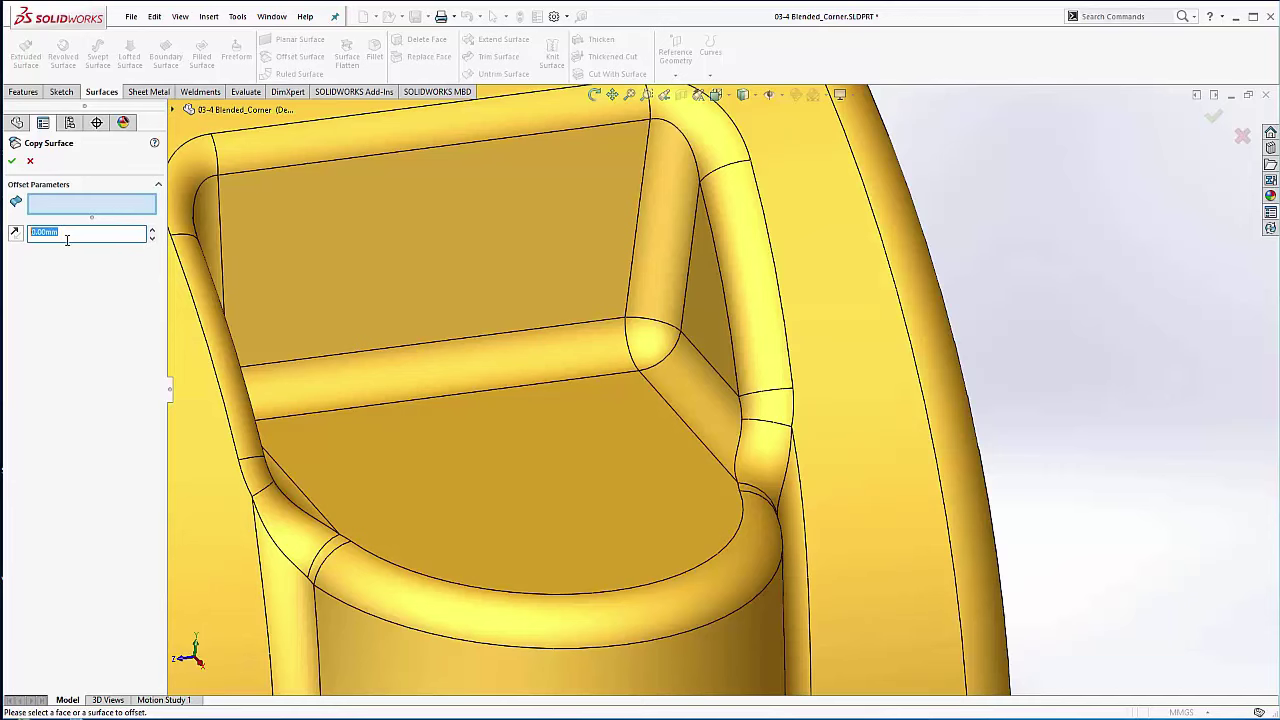
pyautogui.write('0')
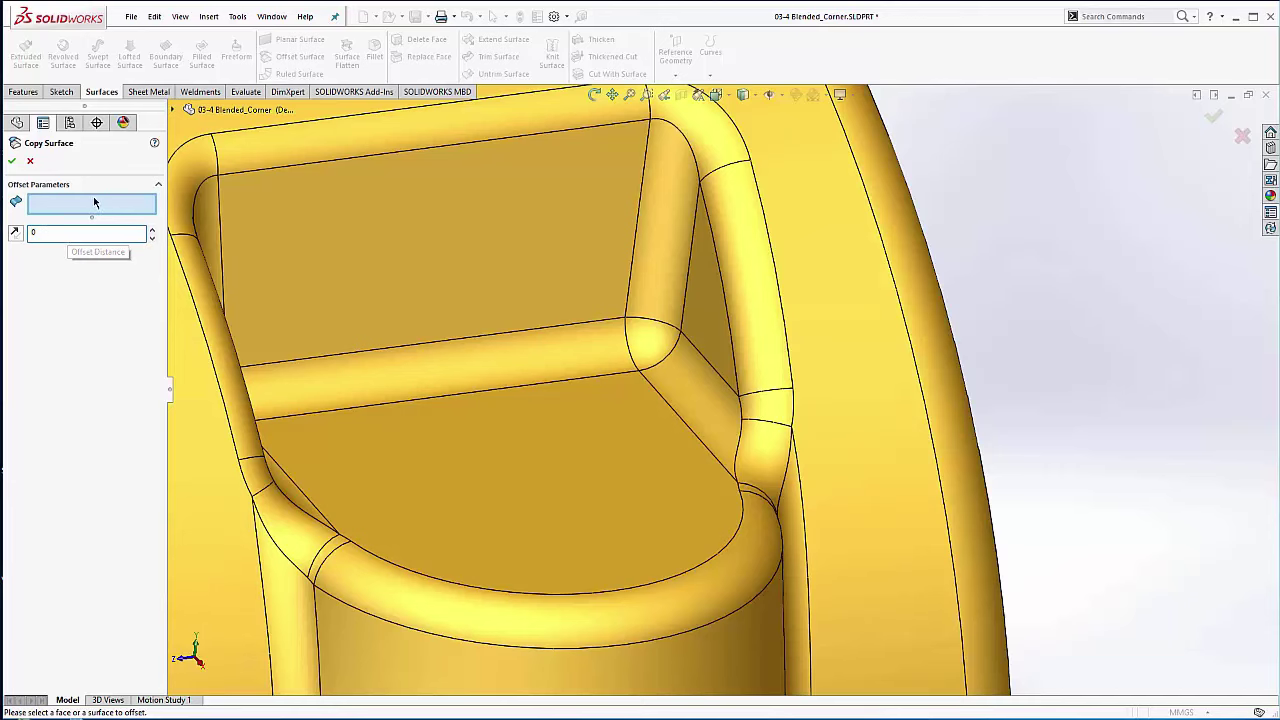
pyautogui.click(89, 199)
pyautogui.click(699, 394)
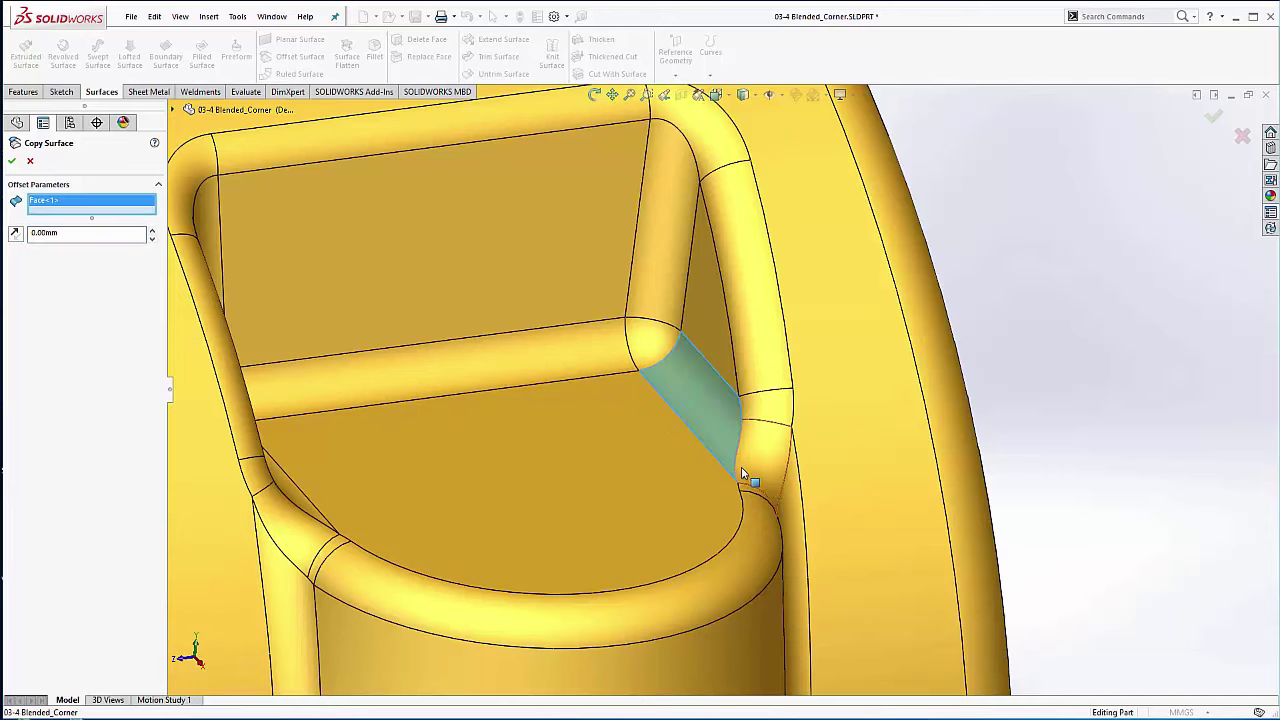
pyautogui.moveTo(749, 480); pyautogui.dragTo(820, 534, button='middle')
pyautogui.click(800, 525)
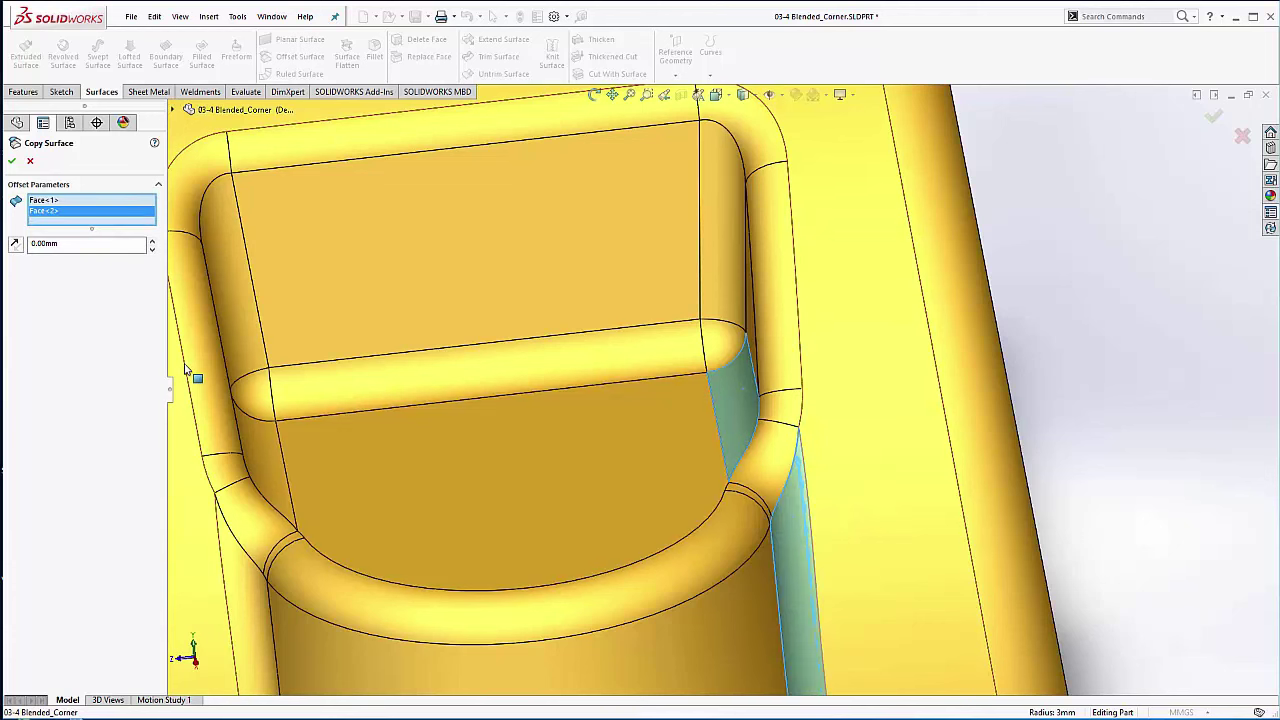
pyautogui.click(13, 161)
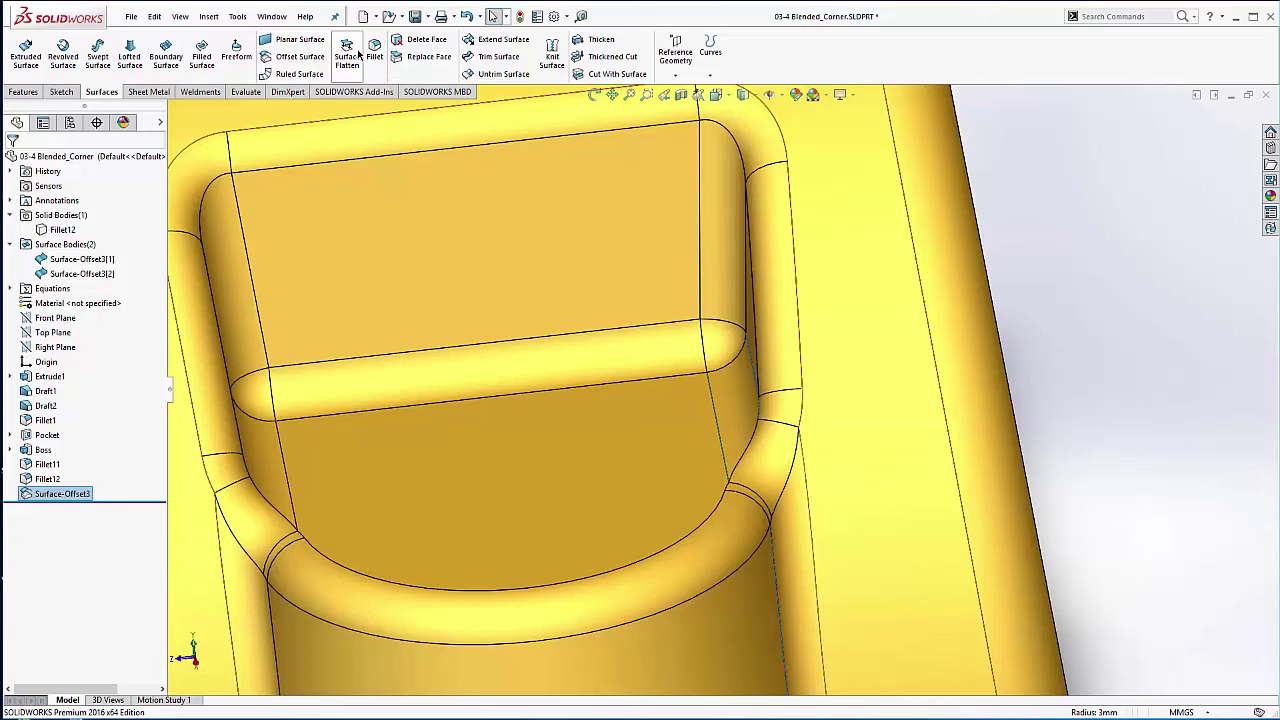
# Step: Create a 0 mm offset copy of the flat pocket floor and the outer curved face surrounding the pocket
pyautogui.click(303, 57)
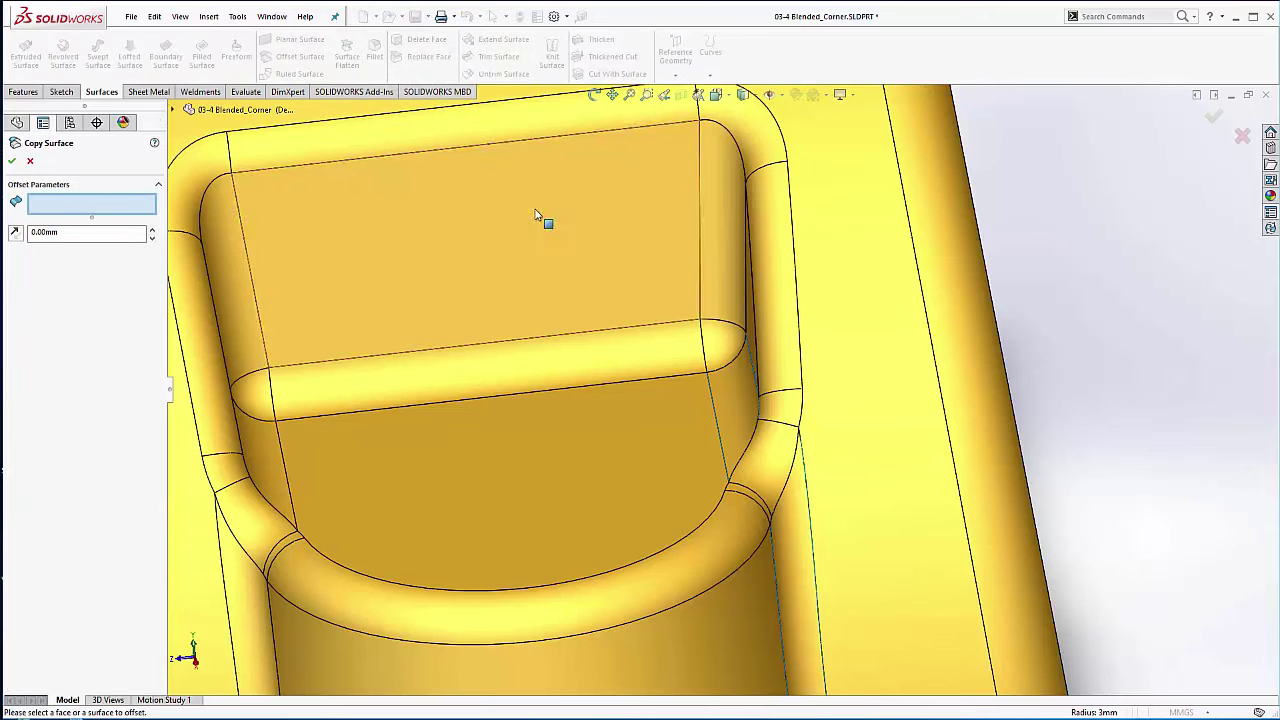
pyautogui.click(644, 472)
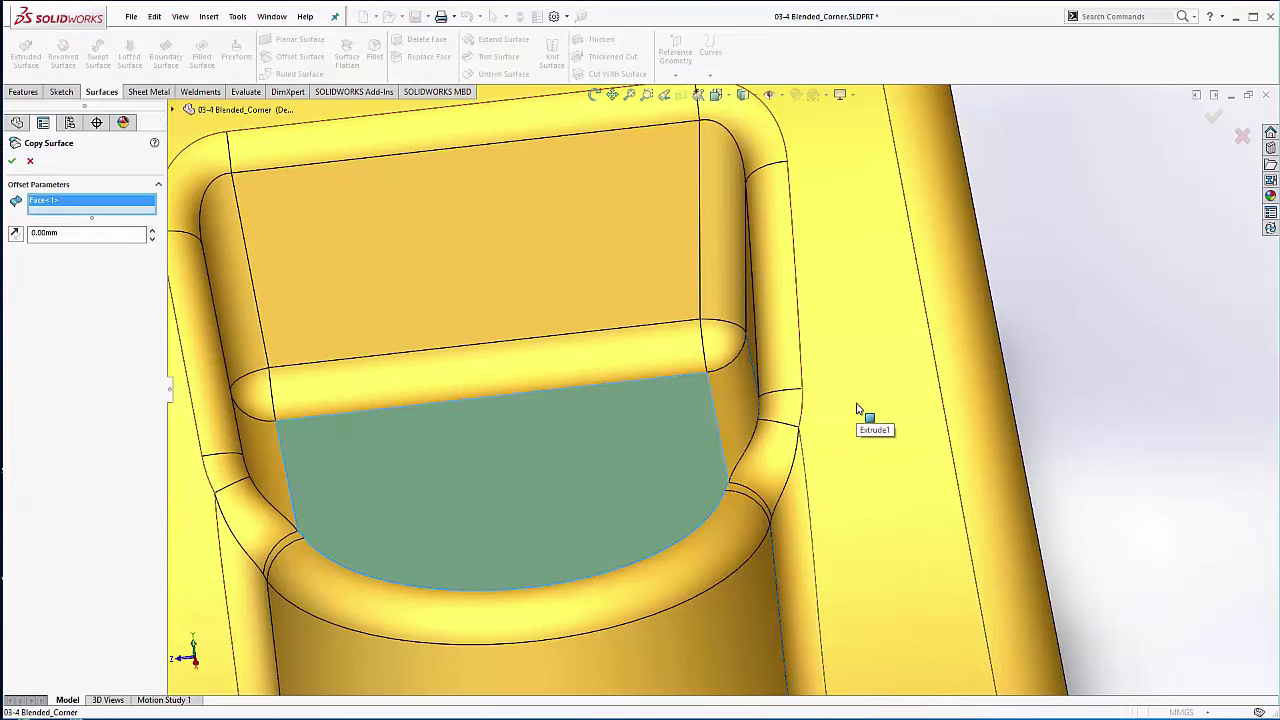
pyautogui.click(856, 407)
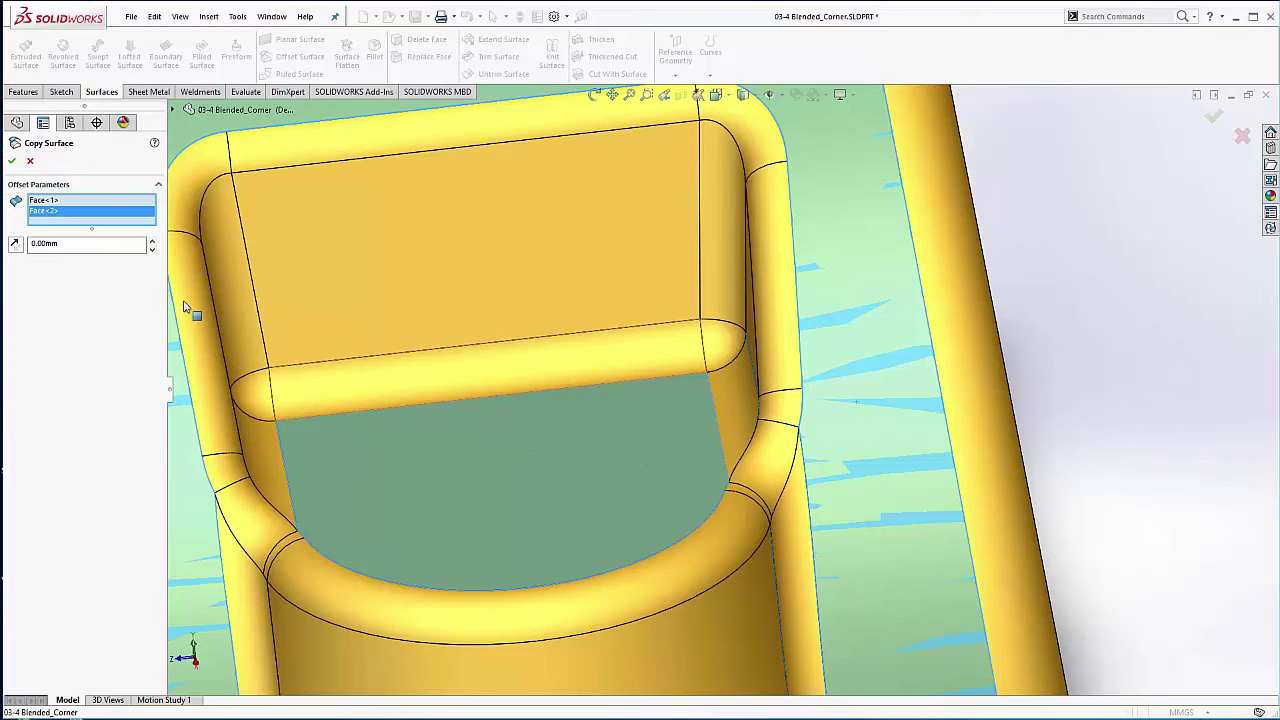
pyautogui.press('Return')
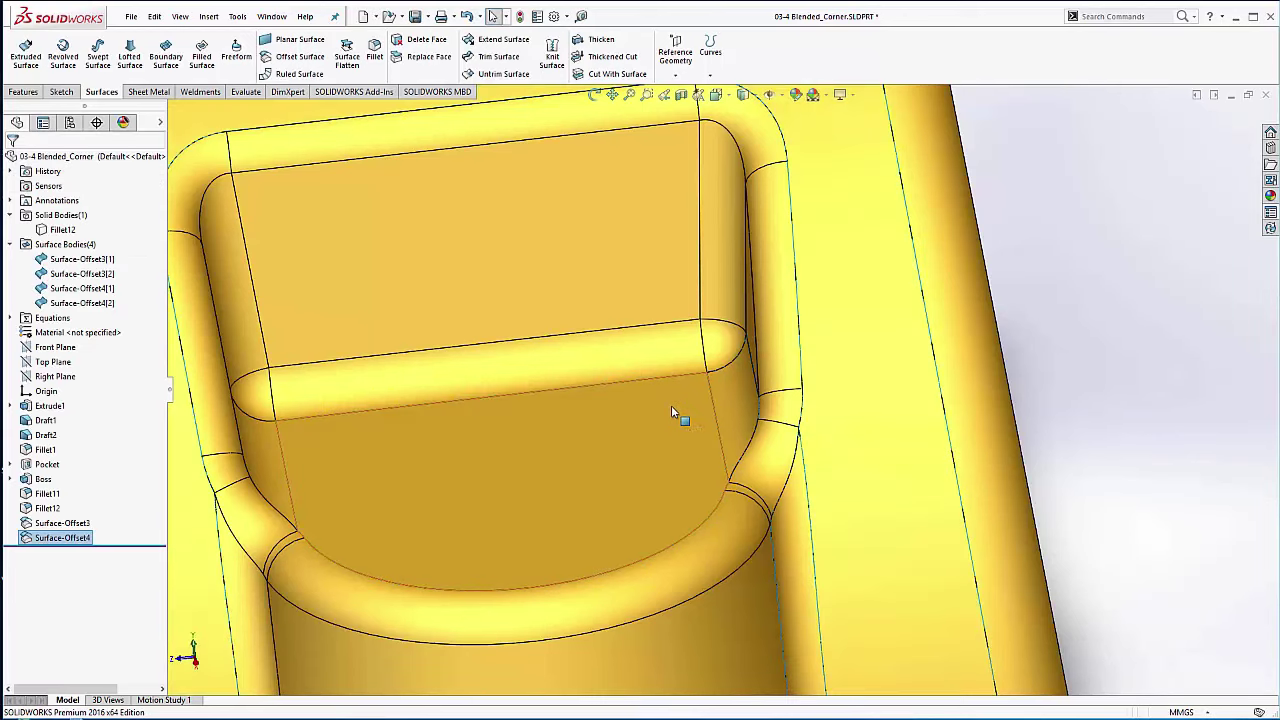
# Step: Hide all four copied surface bodies, leaving only the solid body displayed
pyautogui.scroll(1, 671, 407)
pyautogui.keyDown('ctrl'); pyautogui.moveTo(671, 409); pyautogui.dragTo(694, 423, button='middle'); pyautogui.keyUp('ctrl')
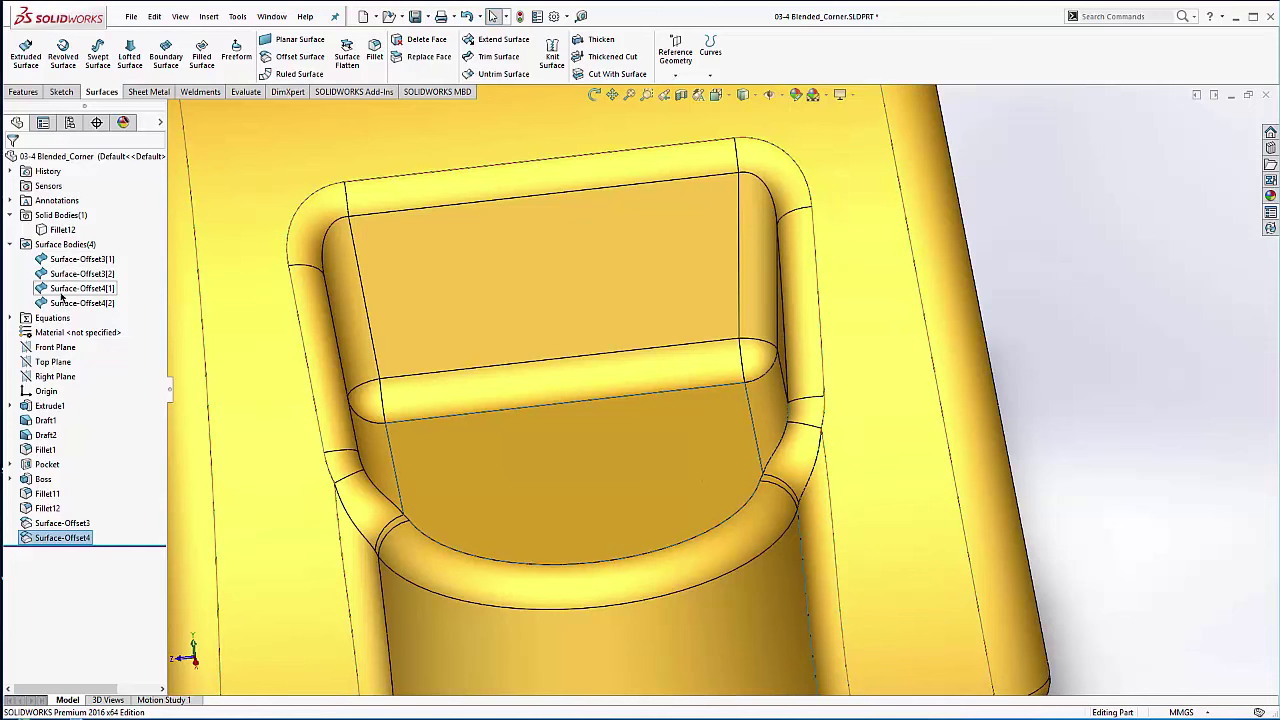
pyautogui.click(46, 232)
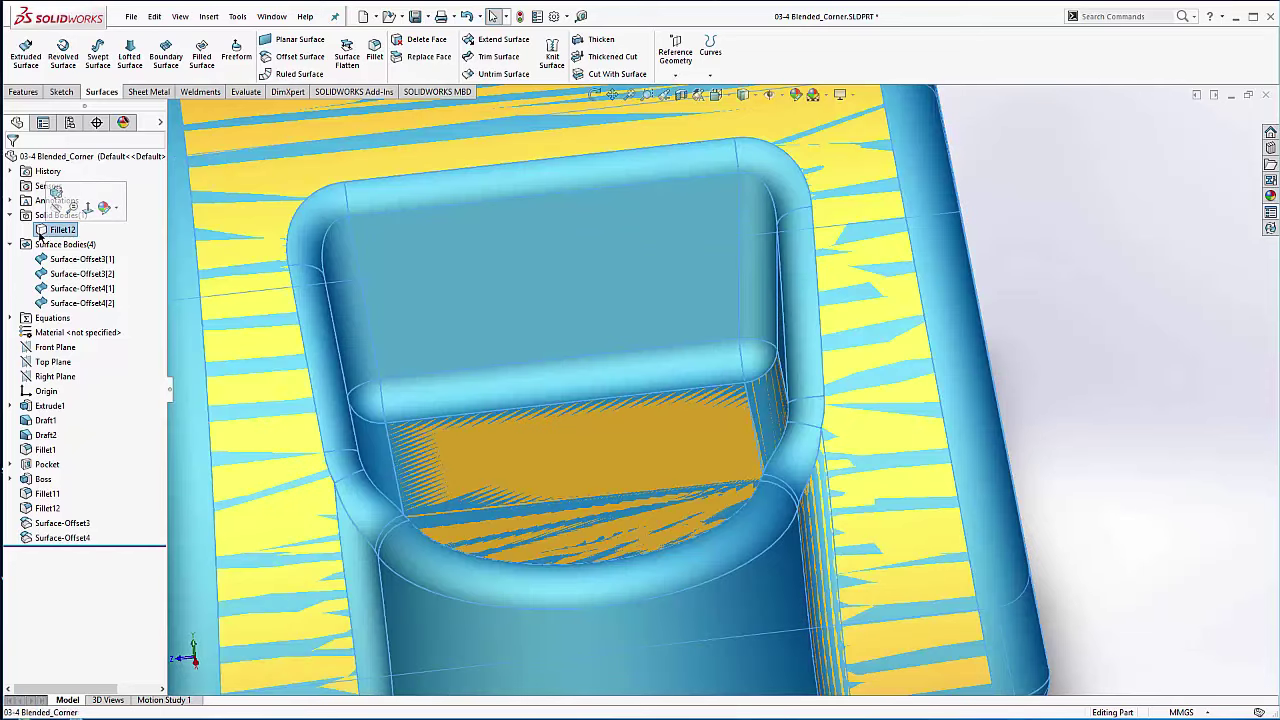
pyautogui.click(1043, 286)
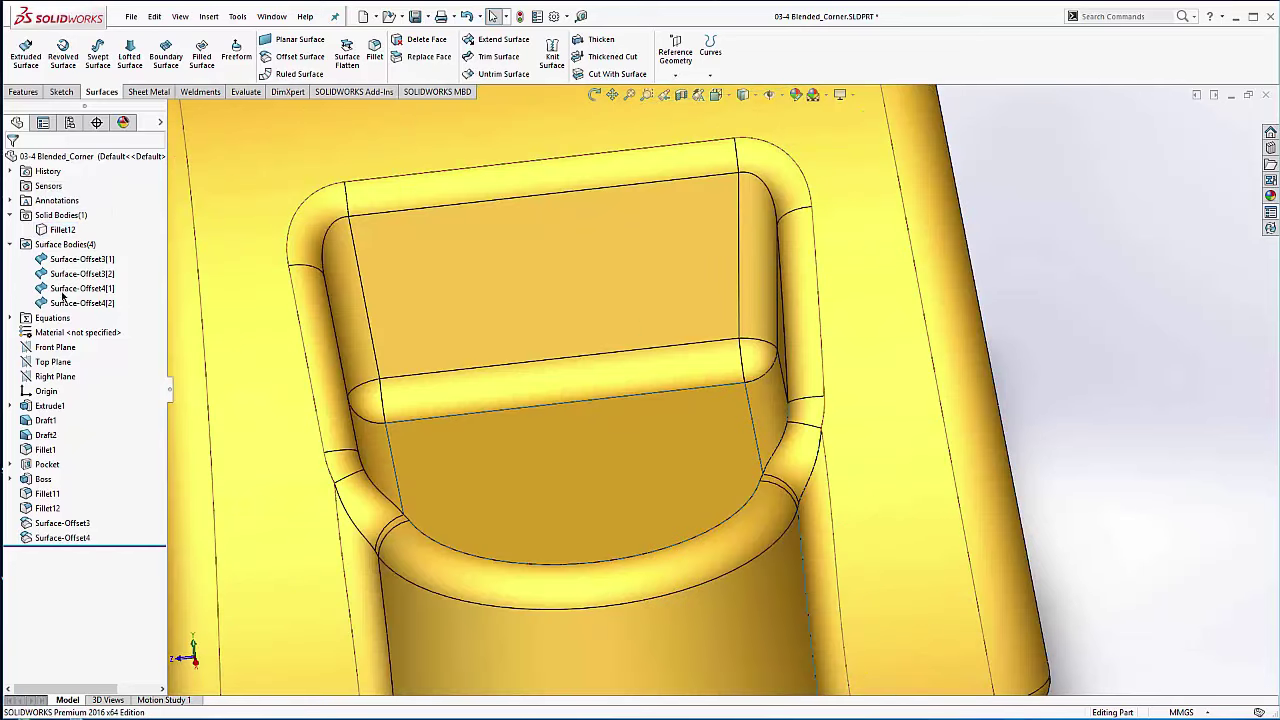
pyautogui.click(50, 259)
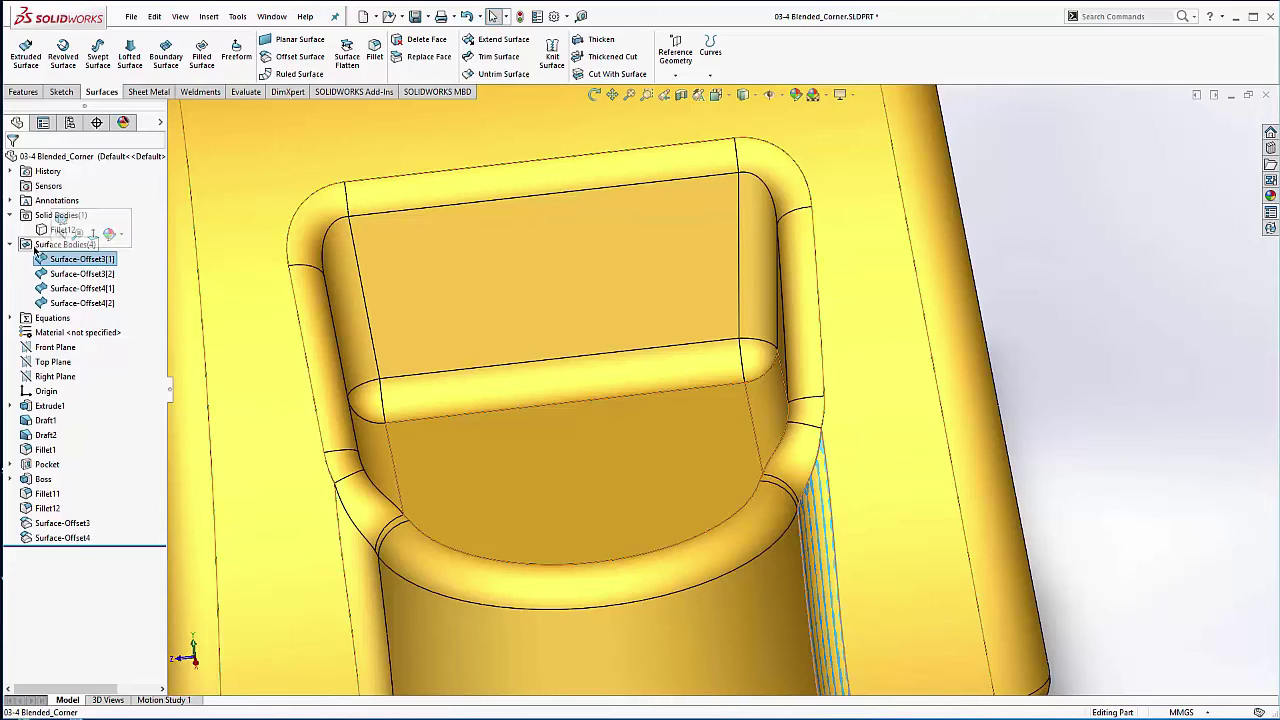
pyautogui.click(45, 246)
pyautogui.click(48, 230)
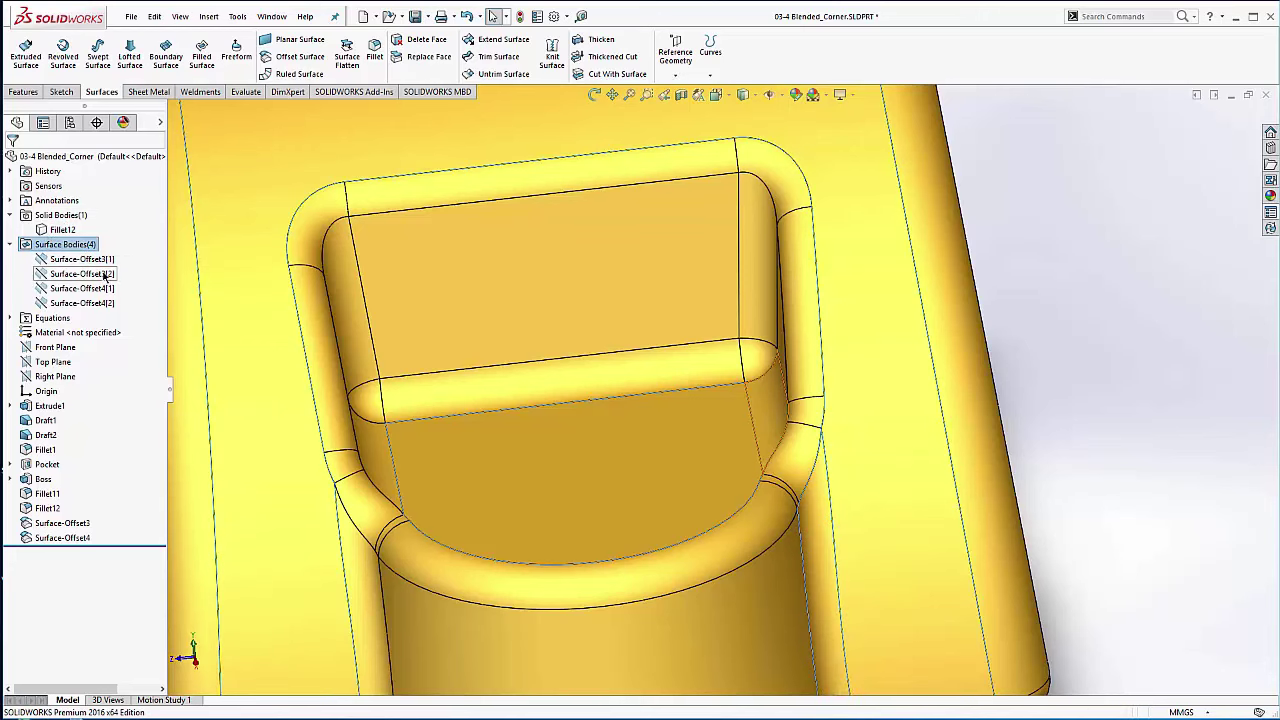
pyautogui.click(1035, 212)
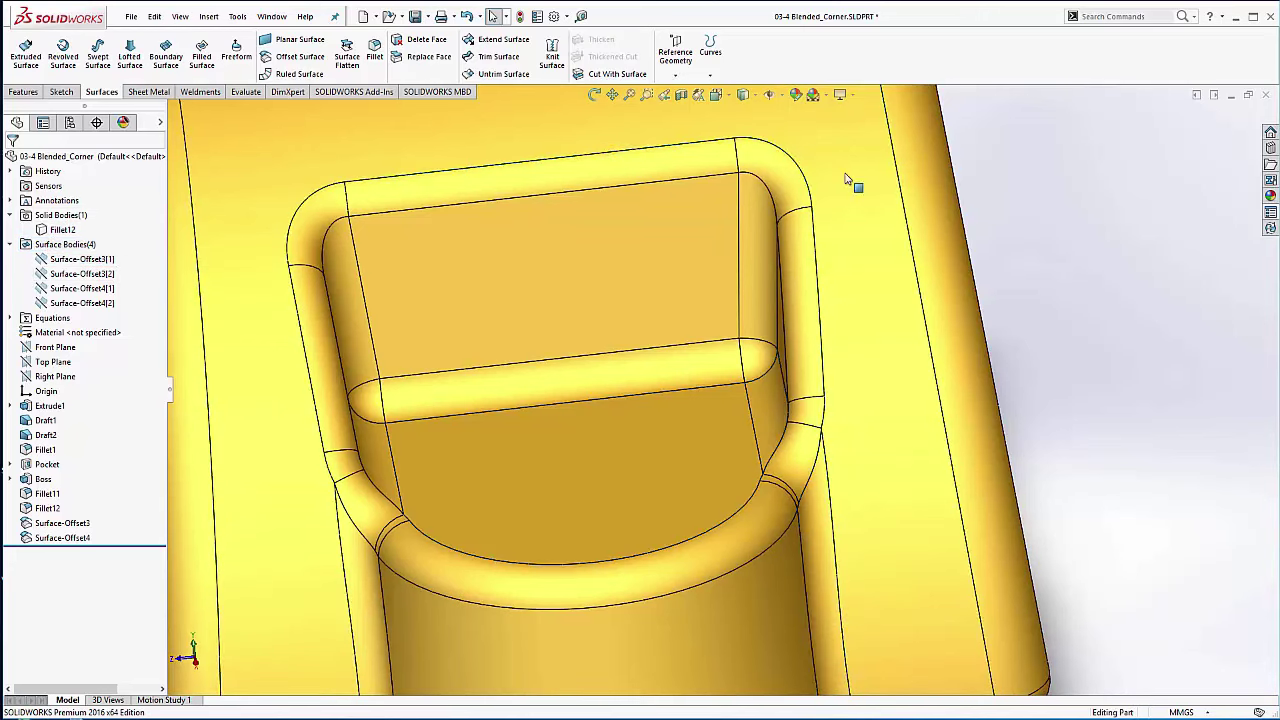
# Step: Delete the pocket floor, the outer curved face, the side floor fillet, the vertical fillet beside the boss and the three corner transition faces, using the plain Delete option
pyautogui.click(420, 40)
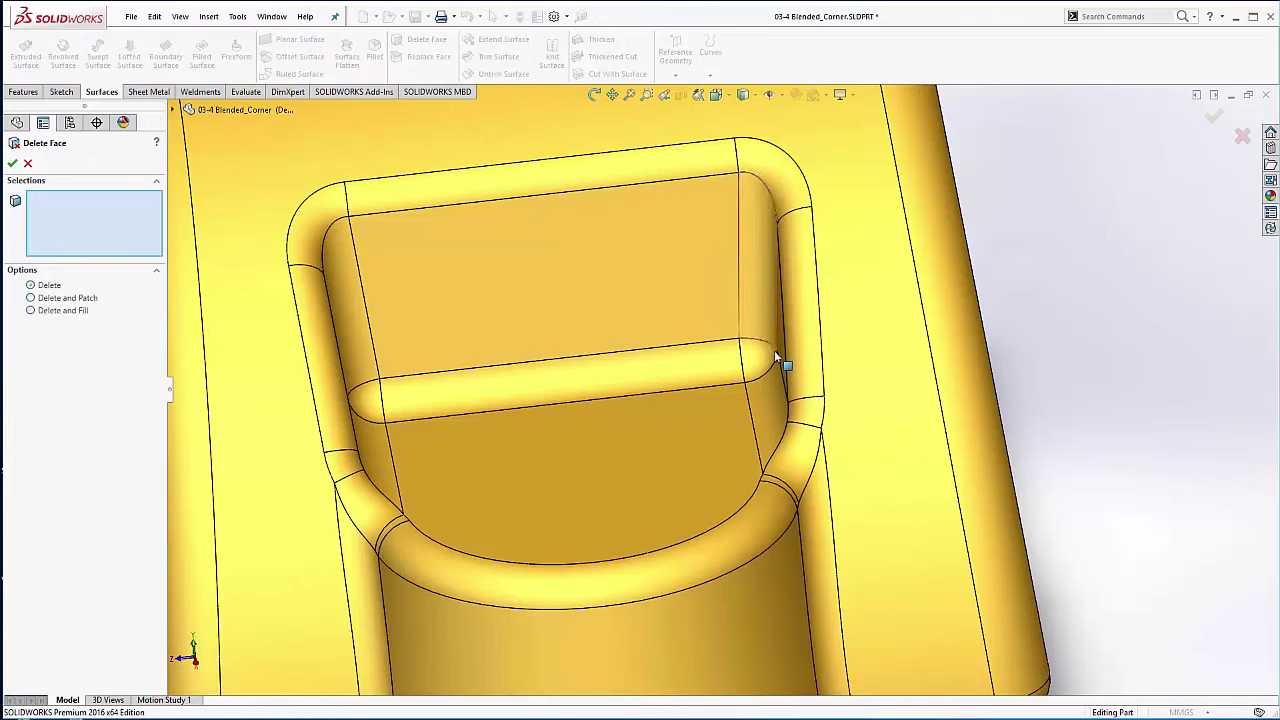
pyautogui.click(750, 436)
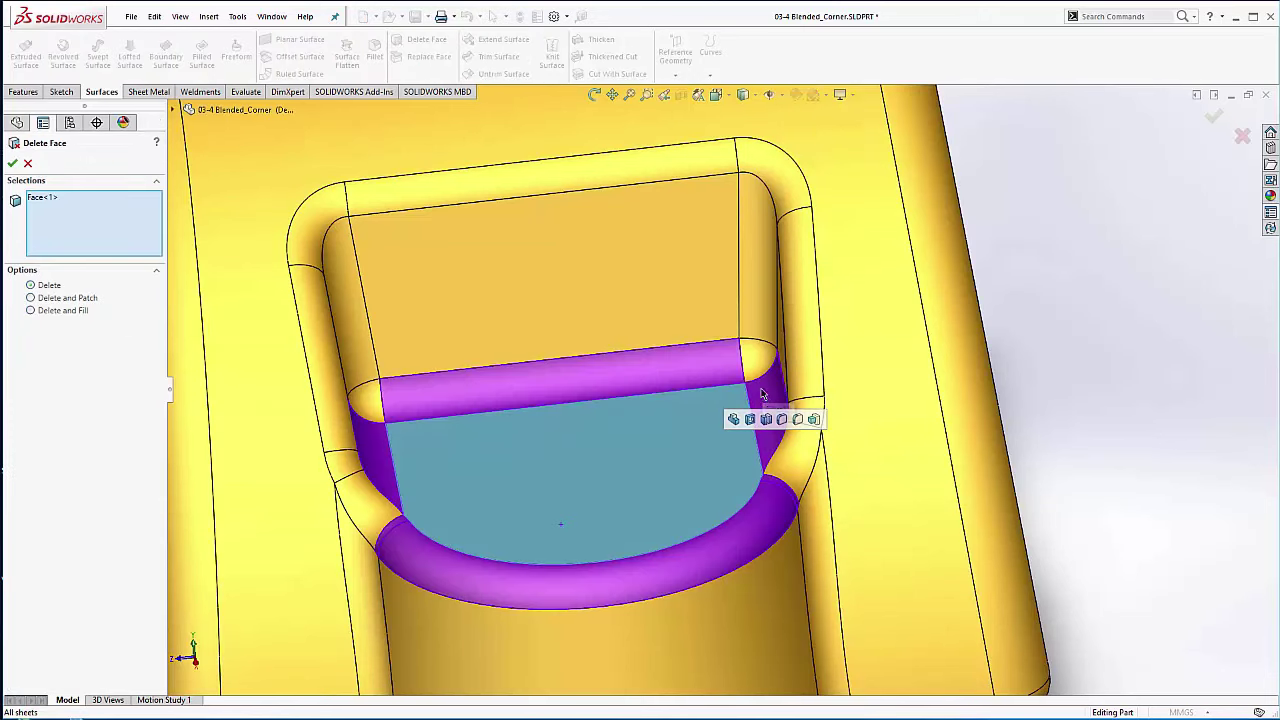
pyautogui.click(866, 428)
pyautogui.scroll(-3, 815, 475)
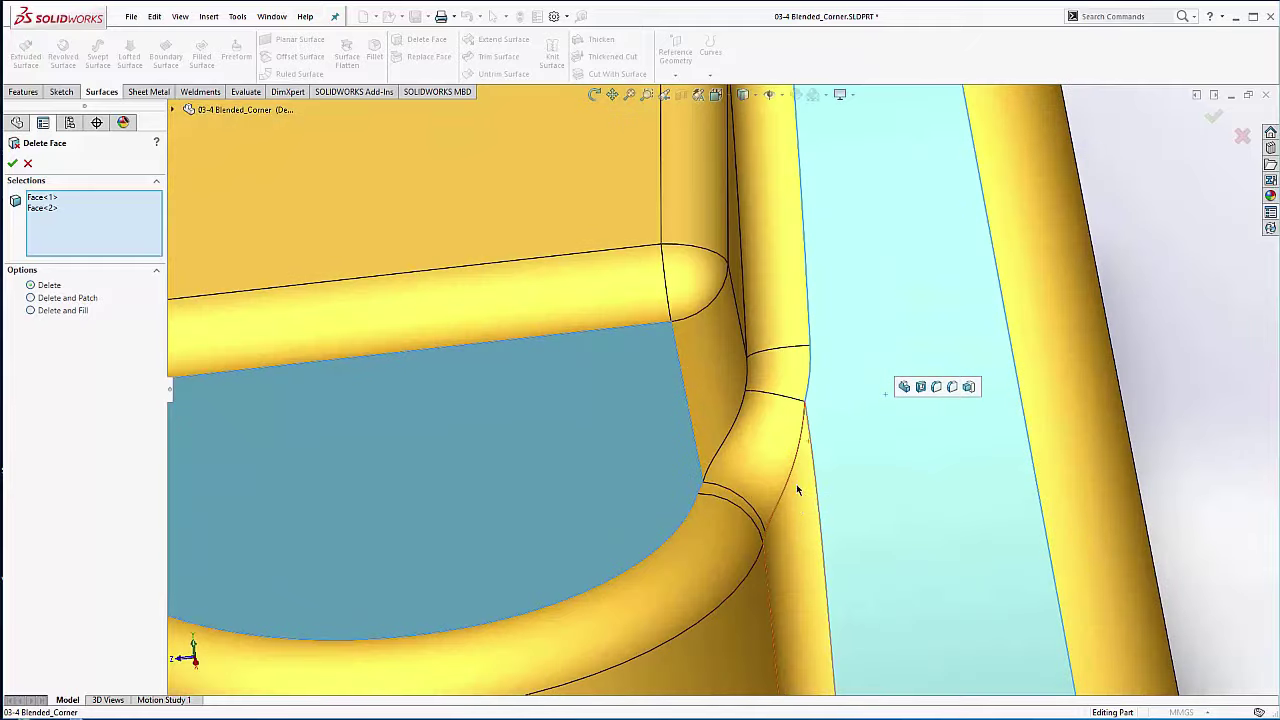
pyautogui.click(797, 489)
pyautogui.click(763, 443)
pyautogui.click(760, 380)
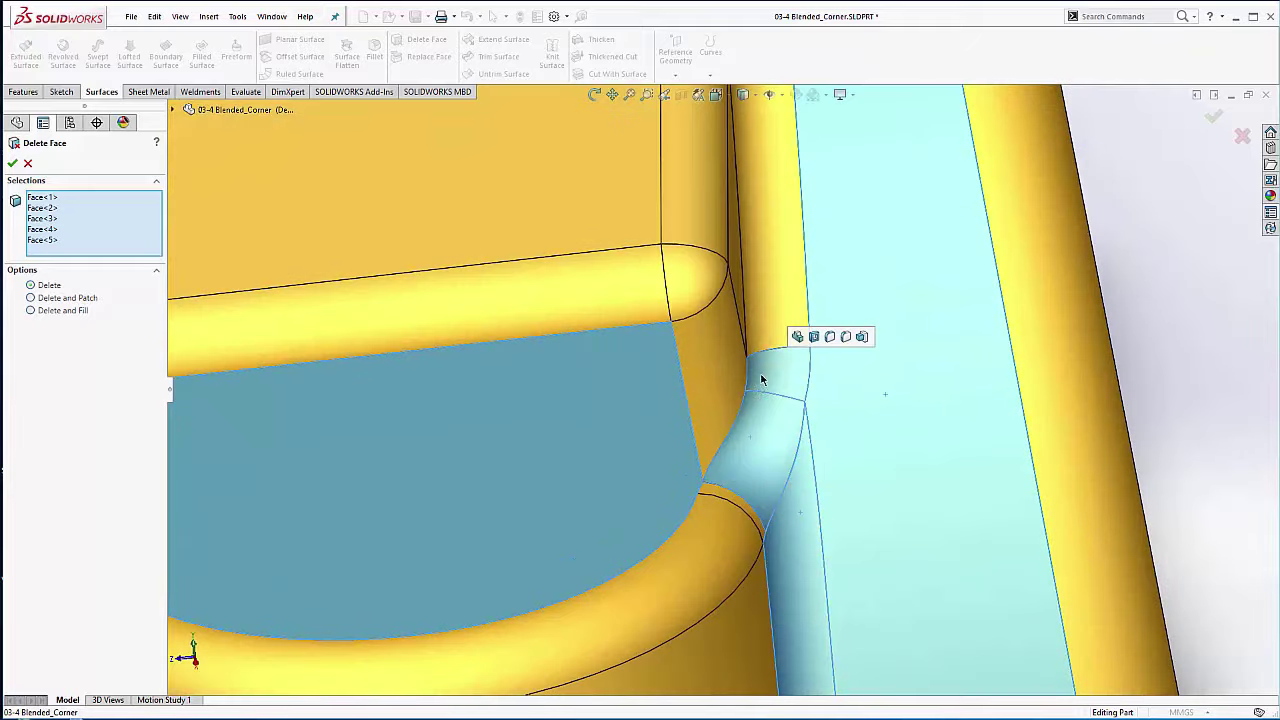
pyautogui.moveTo(738, 458); pyautogui.dragTo(720, 518, button='middle')
pyautogui.click(728, 512)
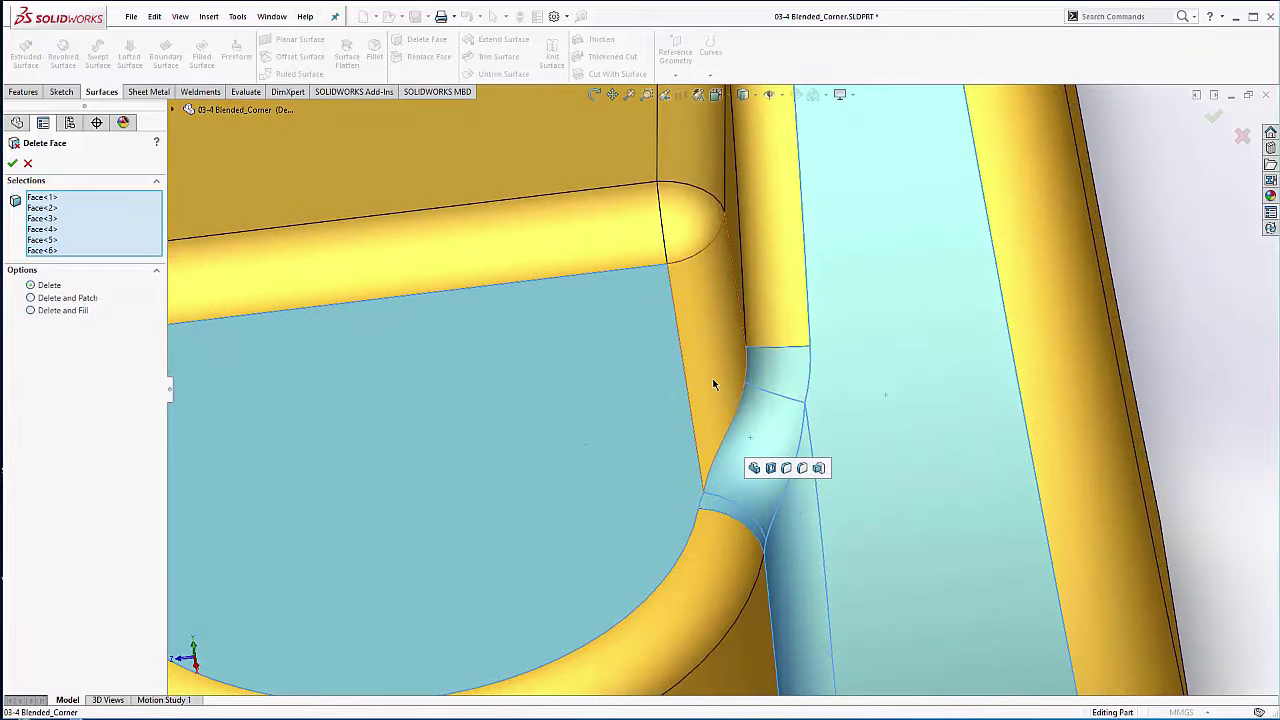
pyautogui.click(713, 383)
pyautogui.scroll(5, 714, 405)
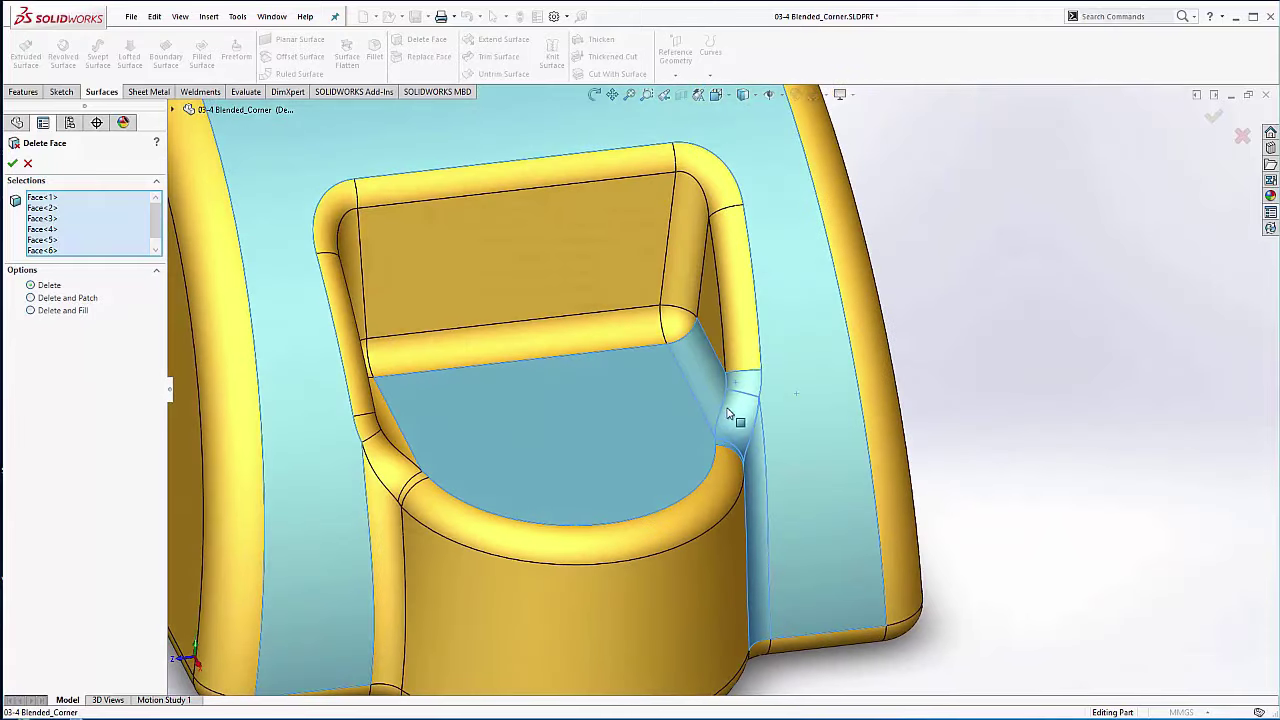
pyautogui.click(16, 162)
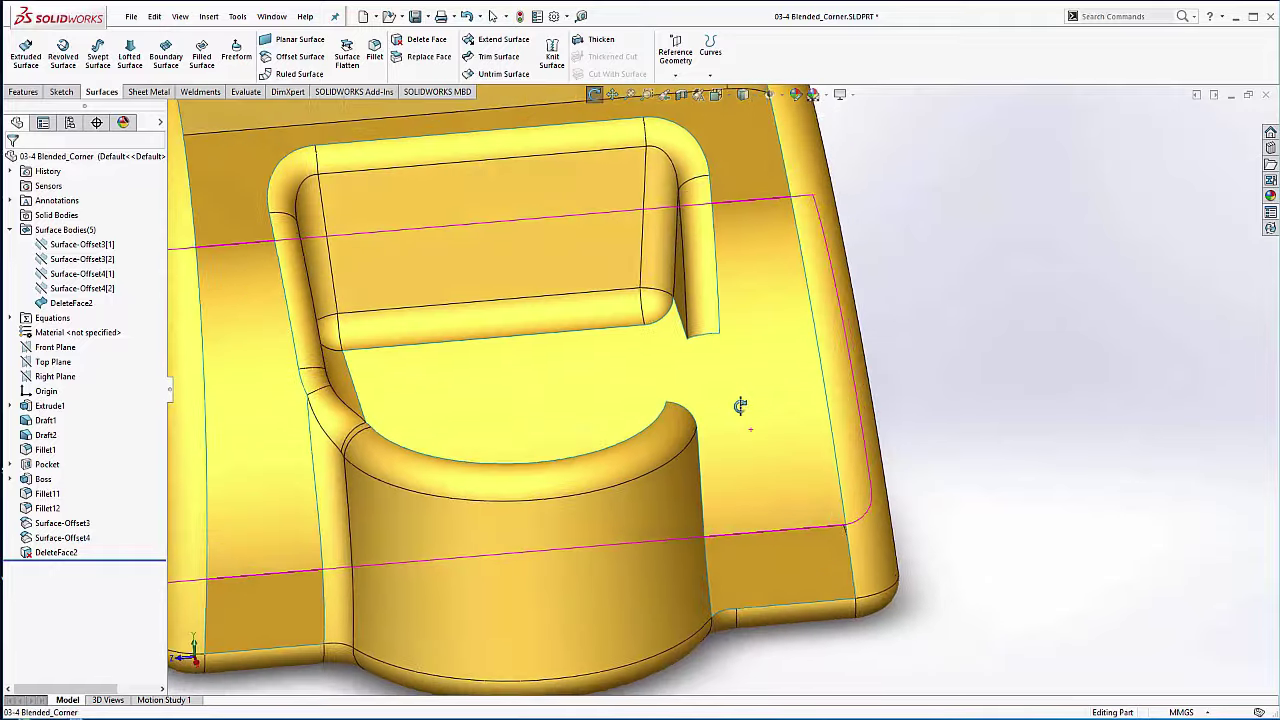
# Step: Show the four hidden offset surface copies in place of the deleted faces
pyautogui.moveTo(740, 405); pyautogui.dragTo(846, 494, button='middle')
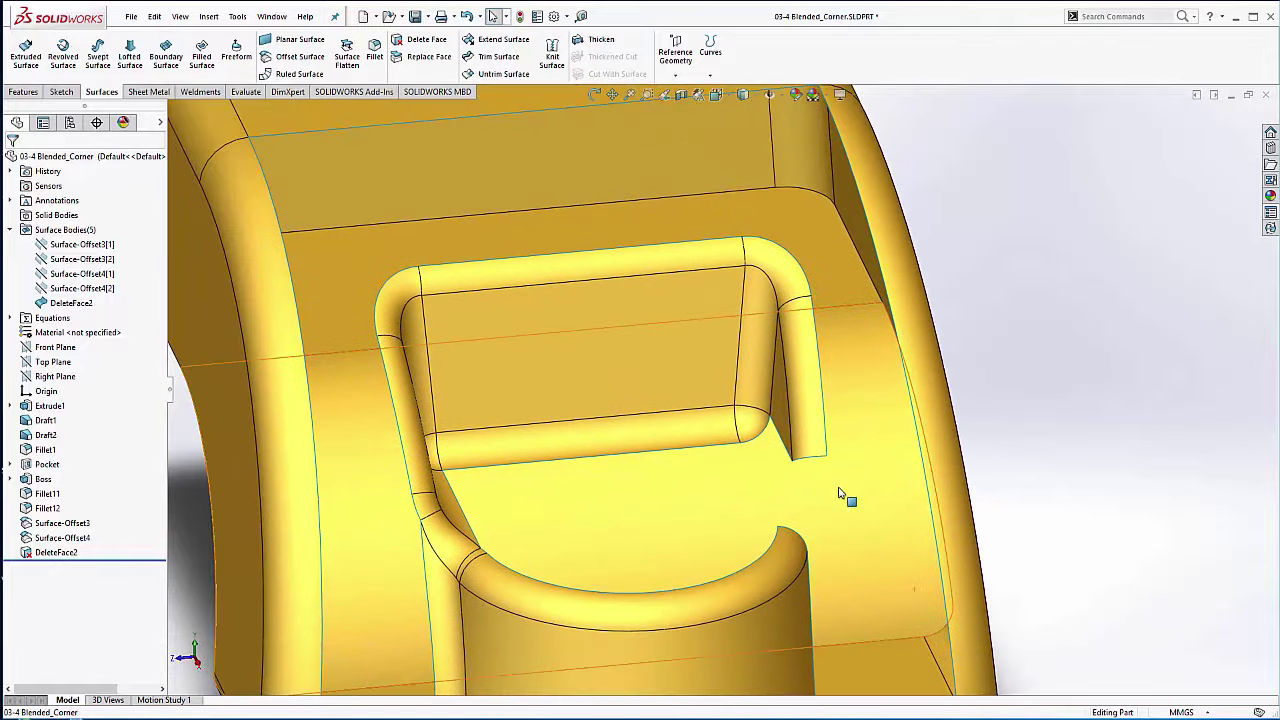
pyautogui.click(80, 244)
pyautogui.keyDown('shift'); pyautogui.click(60, 290); pyautogui.keyUp('shift')
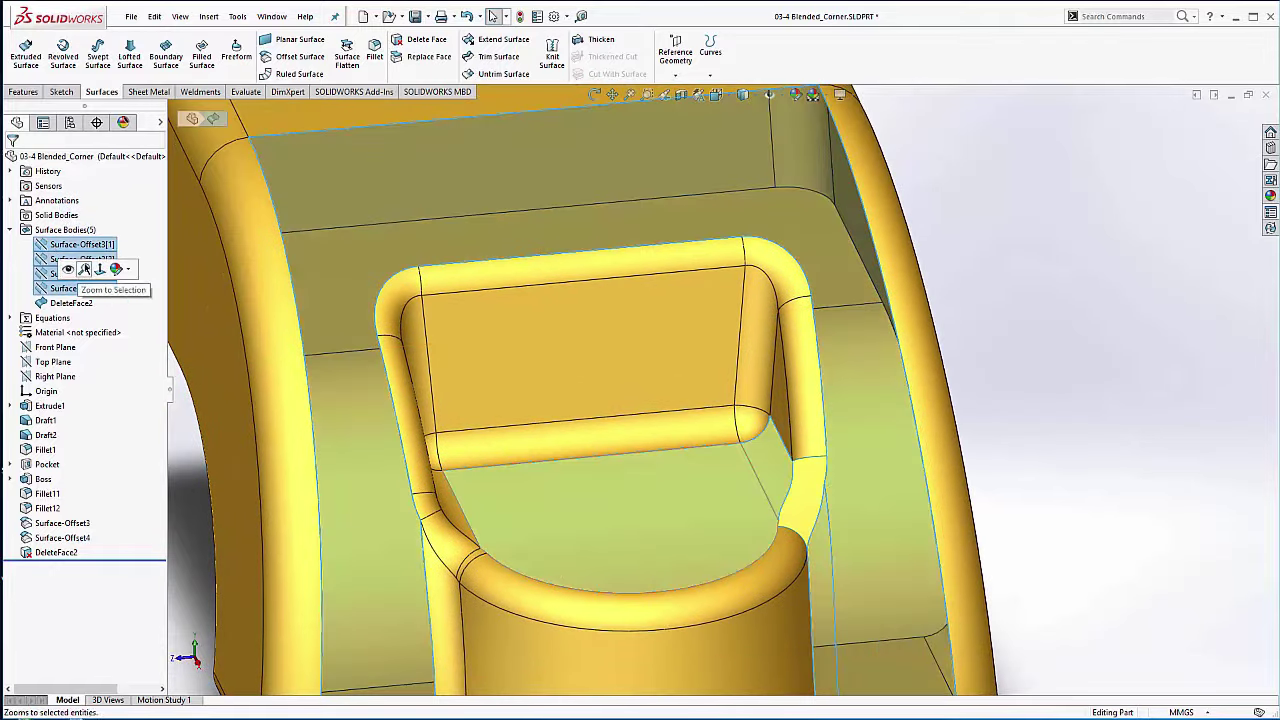
pyautogui.click(68, 269)
pyautogui.click(966, 388)
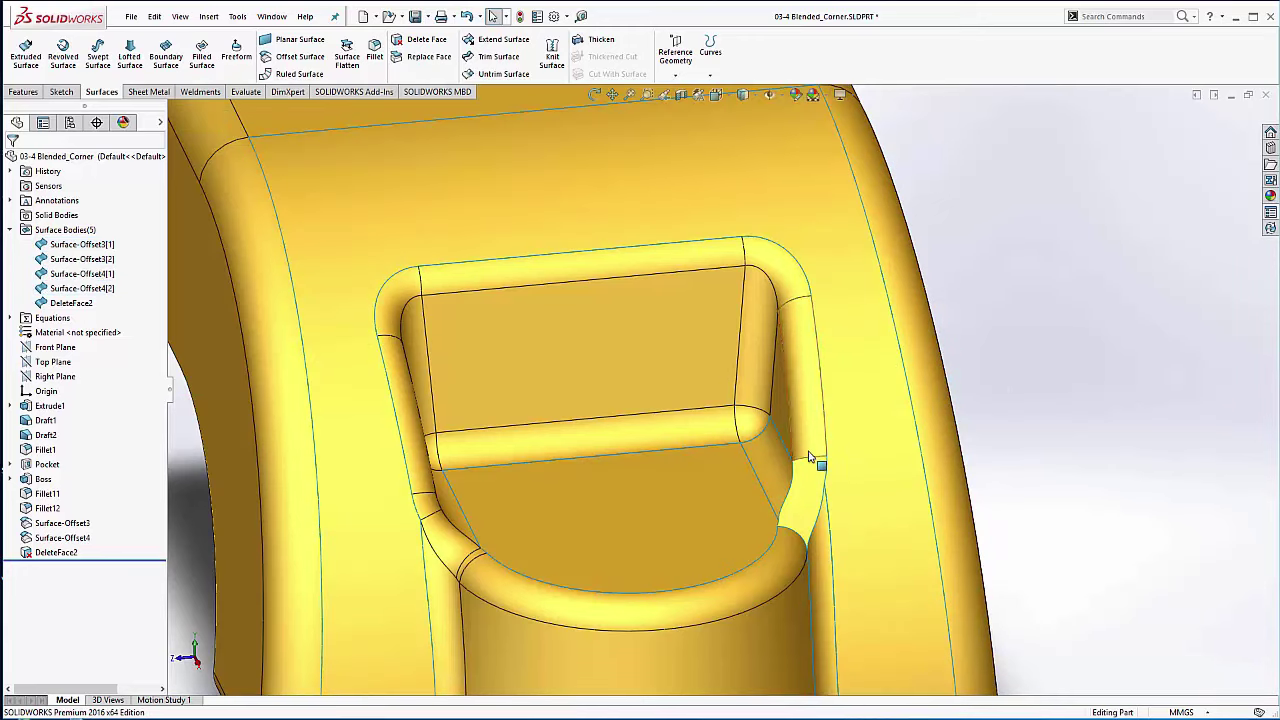
# Step: Hide every other surface body so that only the copied side floor fillet remains displayed, and inspect its pointed end
pyautogui.scroll(-3, 808, 483)
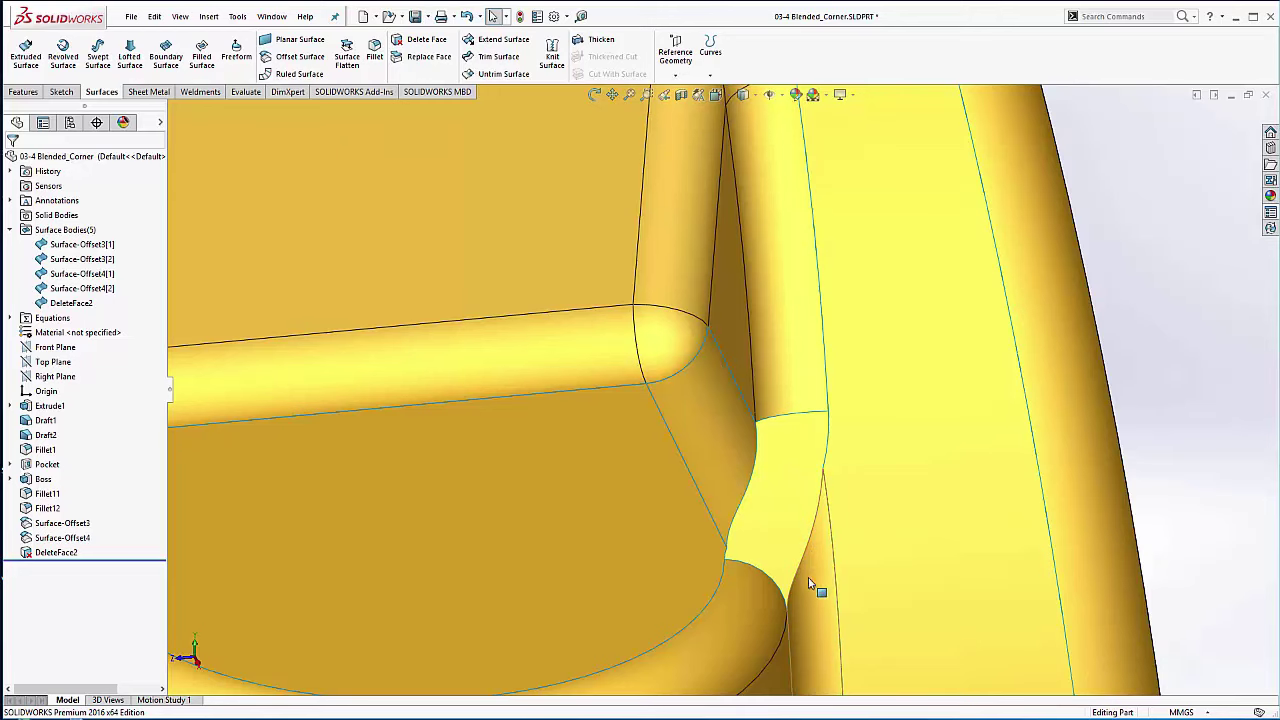
pyautogui.click(68, 246)
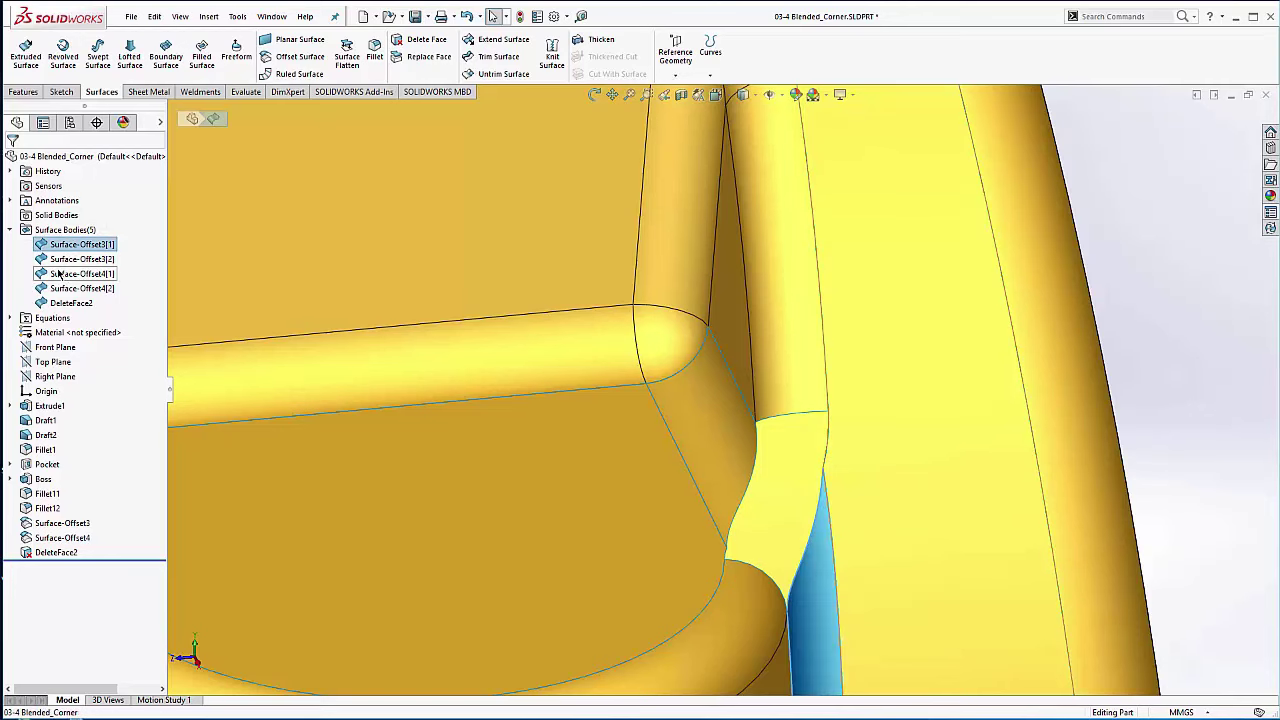
pyautogui.keyDown('ctrl'); pyautogui.click(60, 274); pyautogui.keyUp('ctrl')
pyautogui.keyDown('ctrl'); pyautogui.click(63, 289); pyautogui.keyUp('ctrl')
pyautogui.keyDown('ctrl'); pyautogui.click(59, 304); pyautogui.keyUp('ctrl')
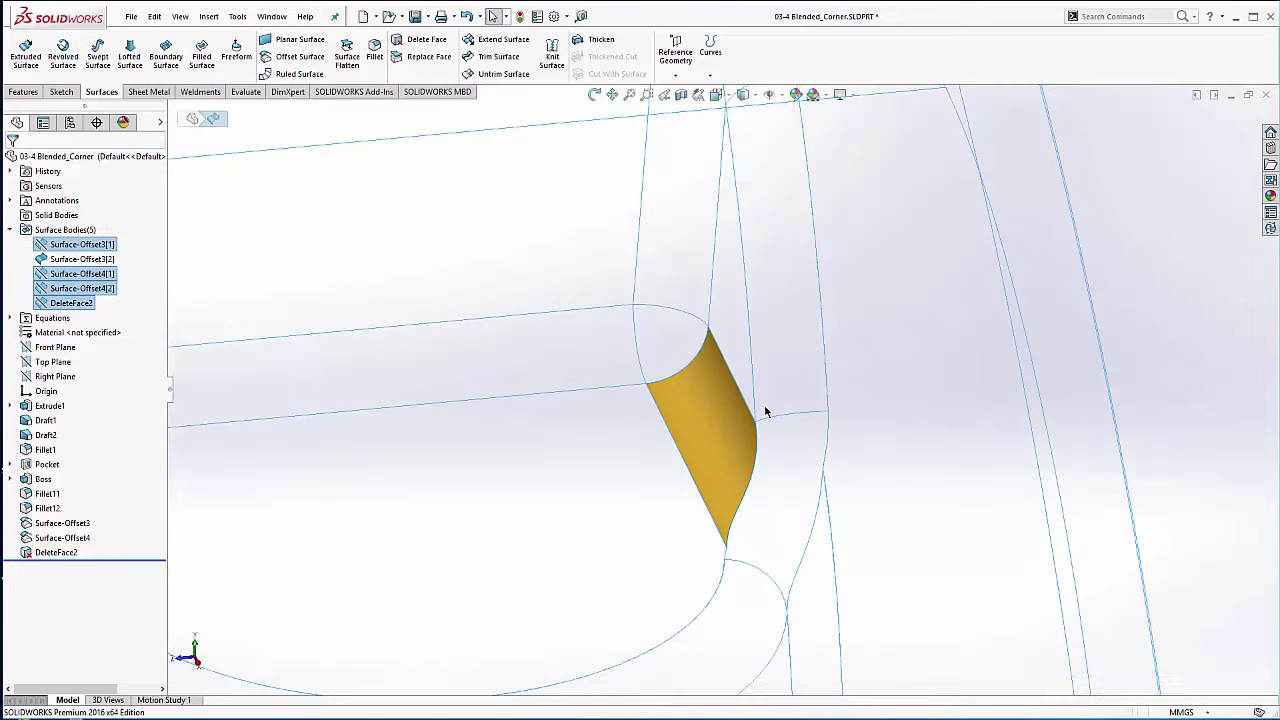
pyautogui.scroll(4, 748, 406)
pyautogui.moveTo(748, 411); pyautogui.dragTo(786, 457, button='middle')
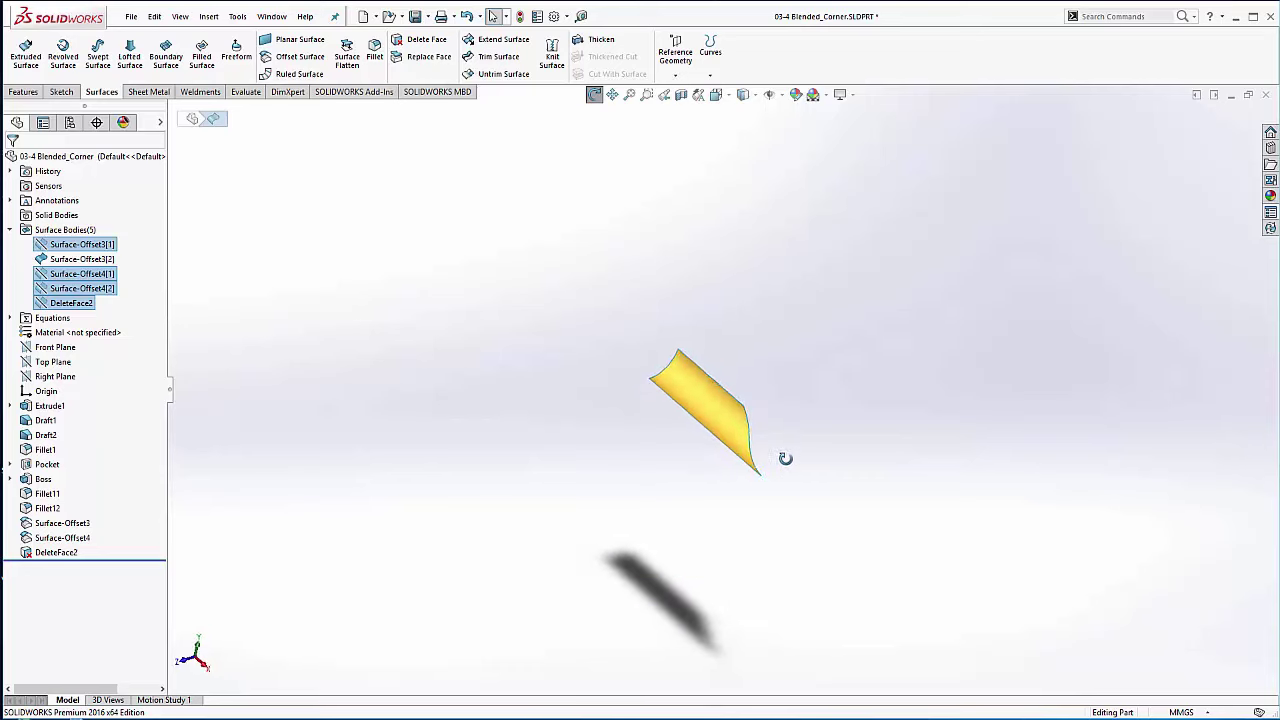
pyautogui.scroll(-2, 714, 404)
pyautogui.moveTo(715, 404); pyautogui.dragTo(684, 345, button='middle')
pyautogui.click(700, 368)
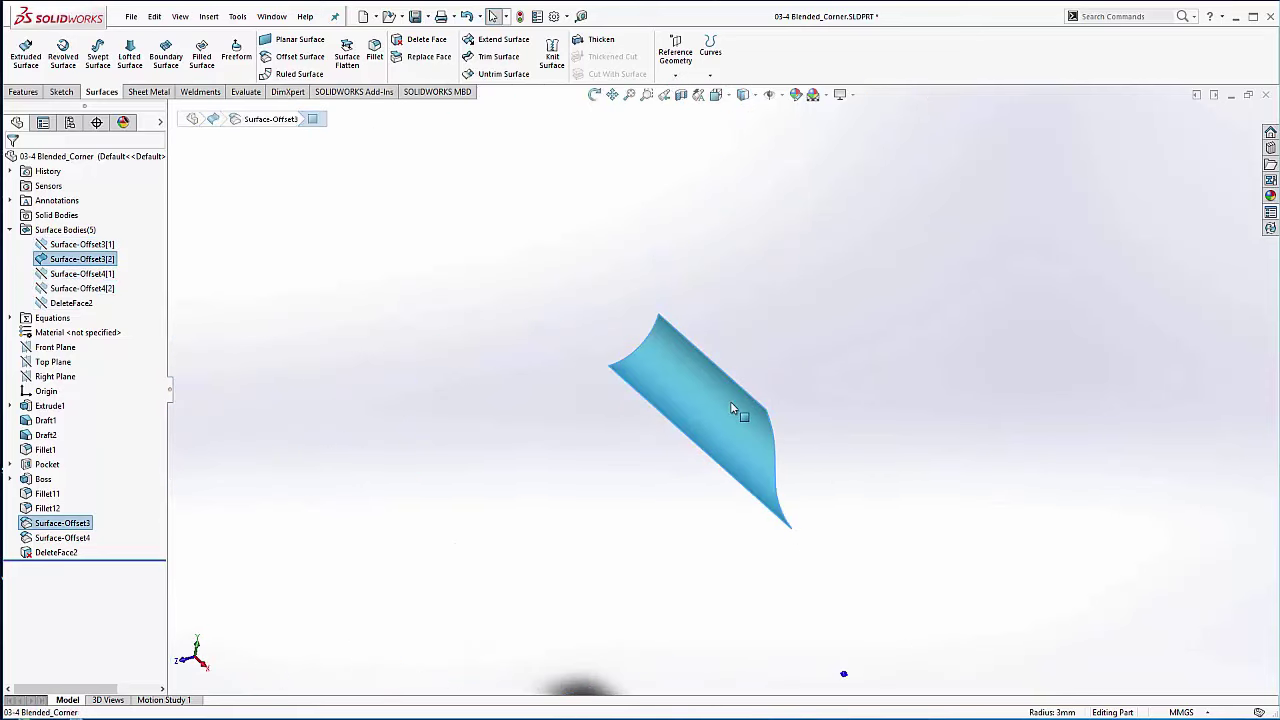
pyautogui.scroll(-1, 748, 416)
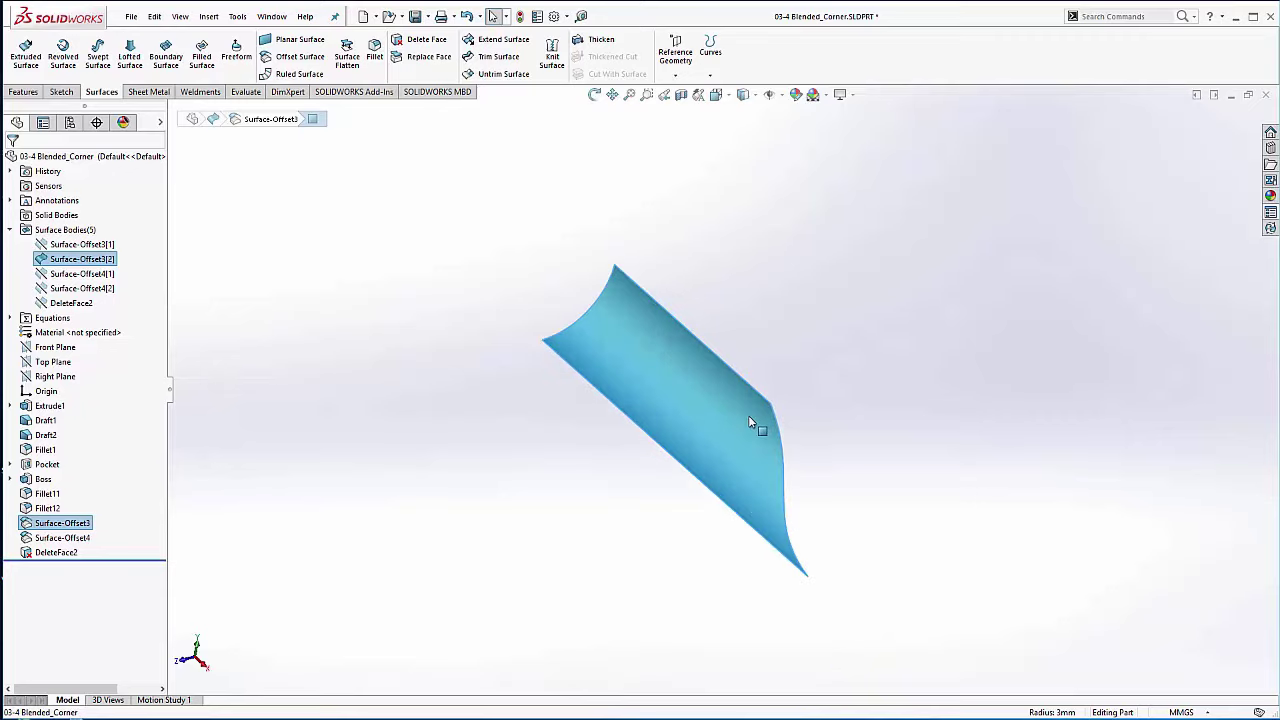
pyautogui.click(660, 162)
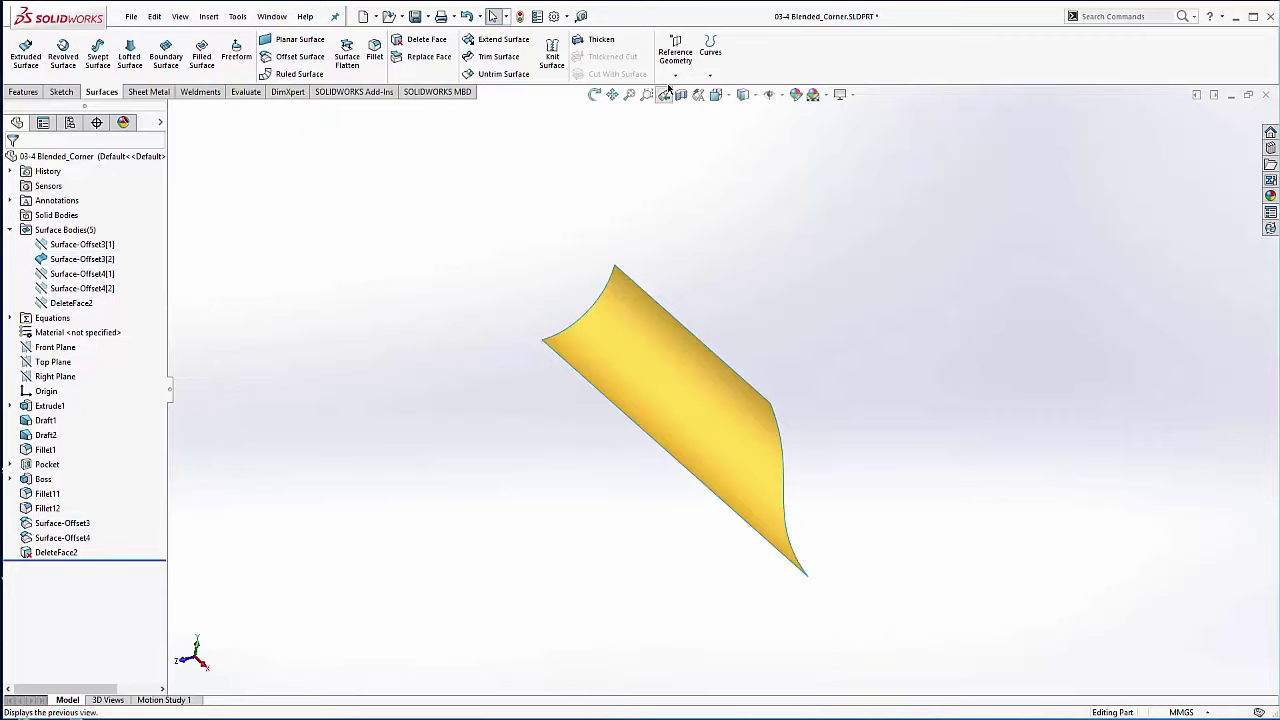
# Step: Create a reference plane perpendicular to the fillet copy's shorter straight edge, passing through that edge's end vertex at the pointed end
pyautogui.click(675, 72)
pyautogui.click(685, 94)
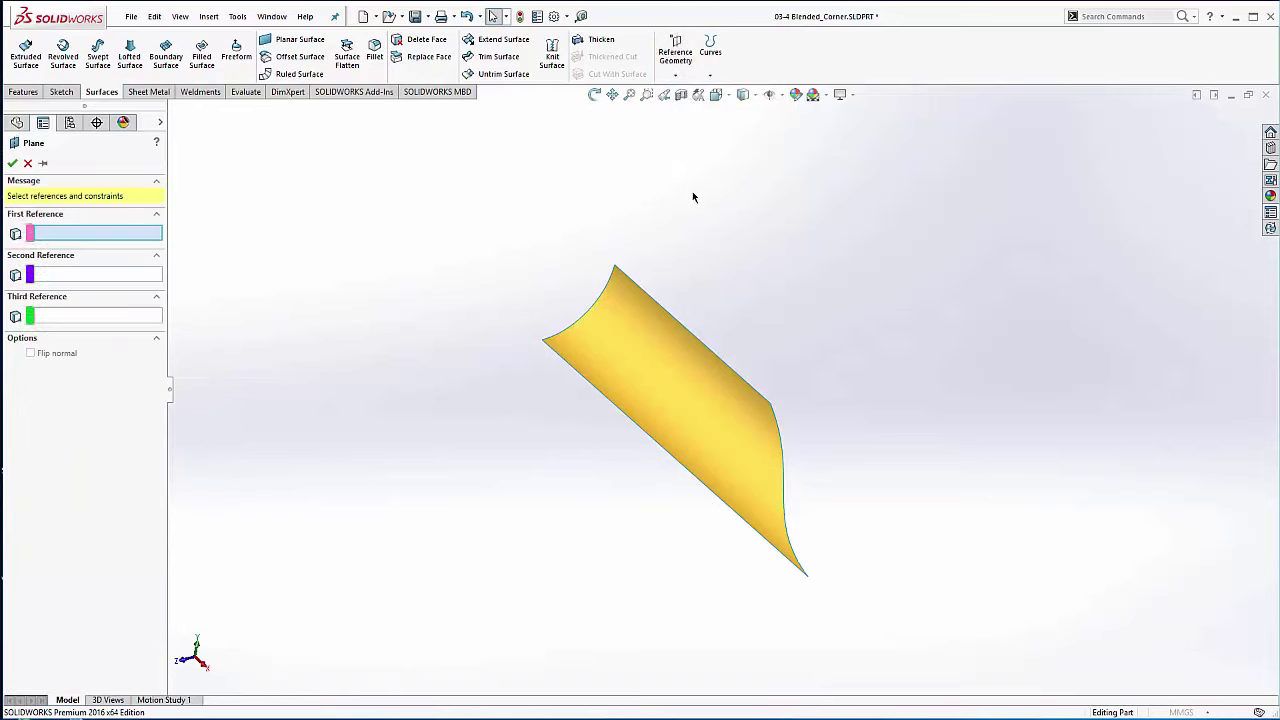
pyautogui.click(756, 391)
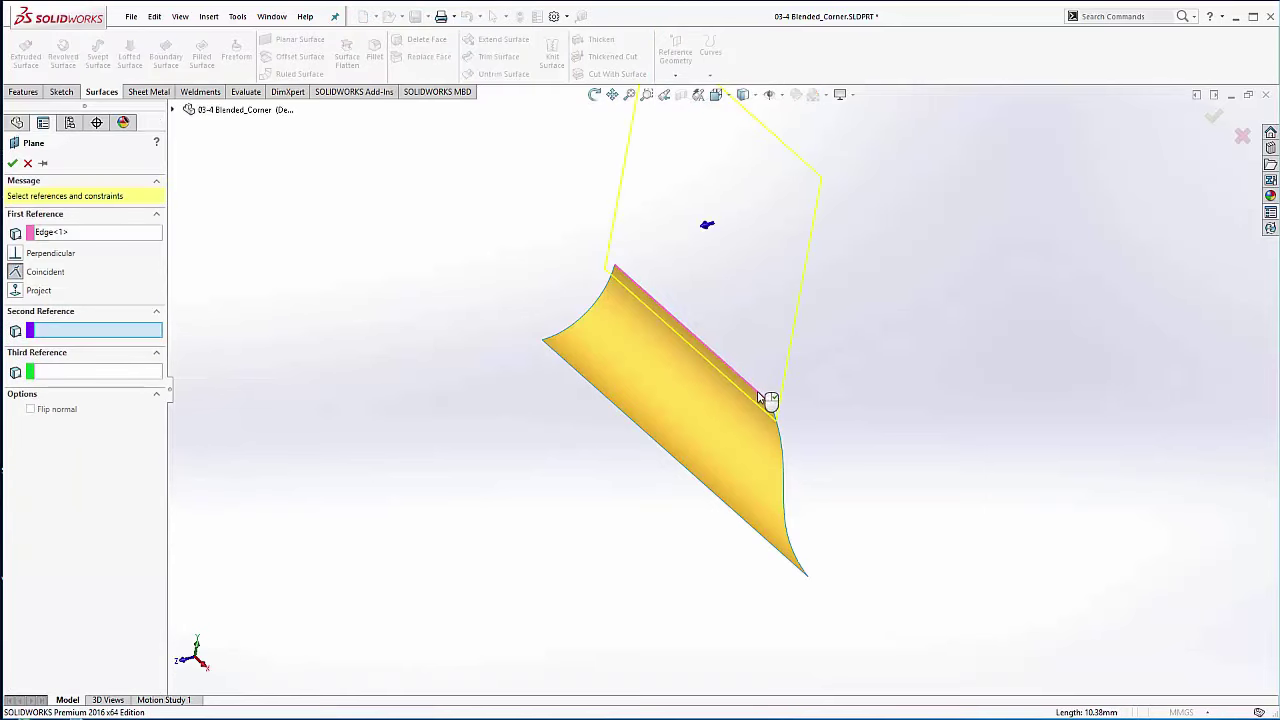
pyautogui.click(774, 408)
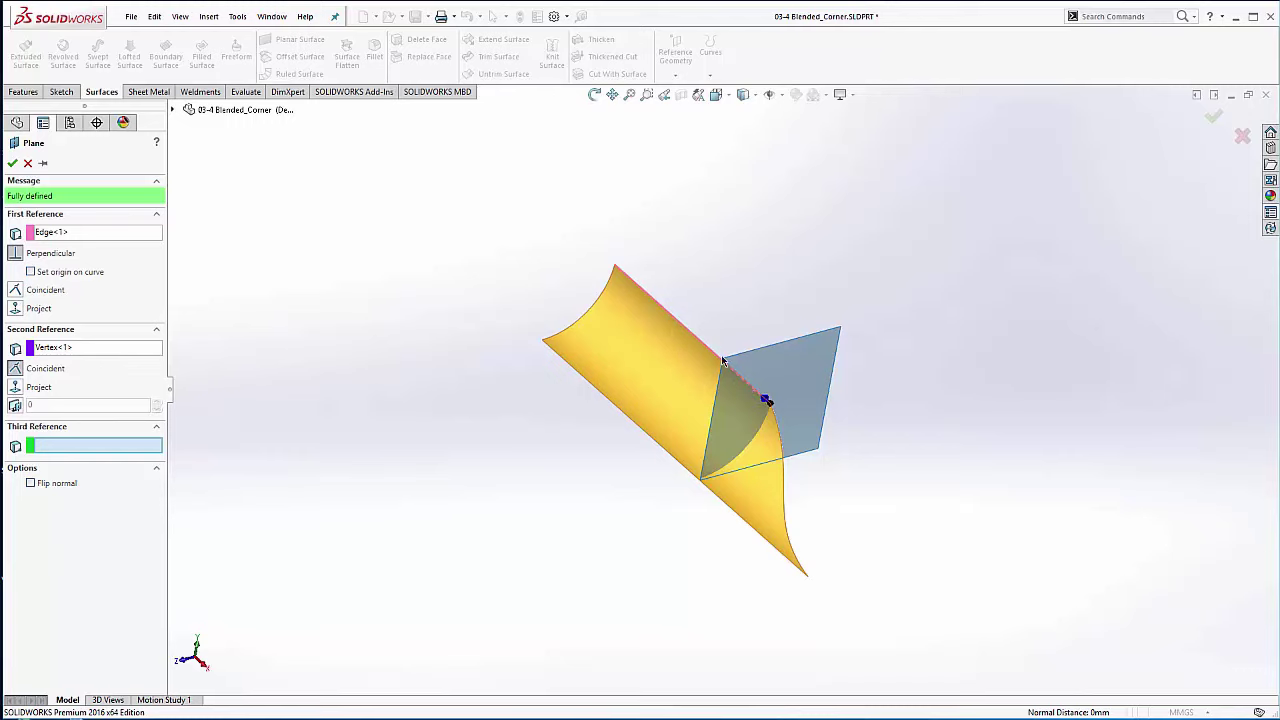
pyautogui.click(12, 163)
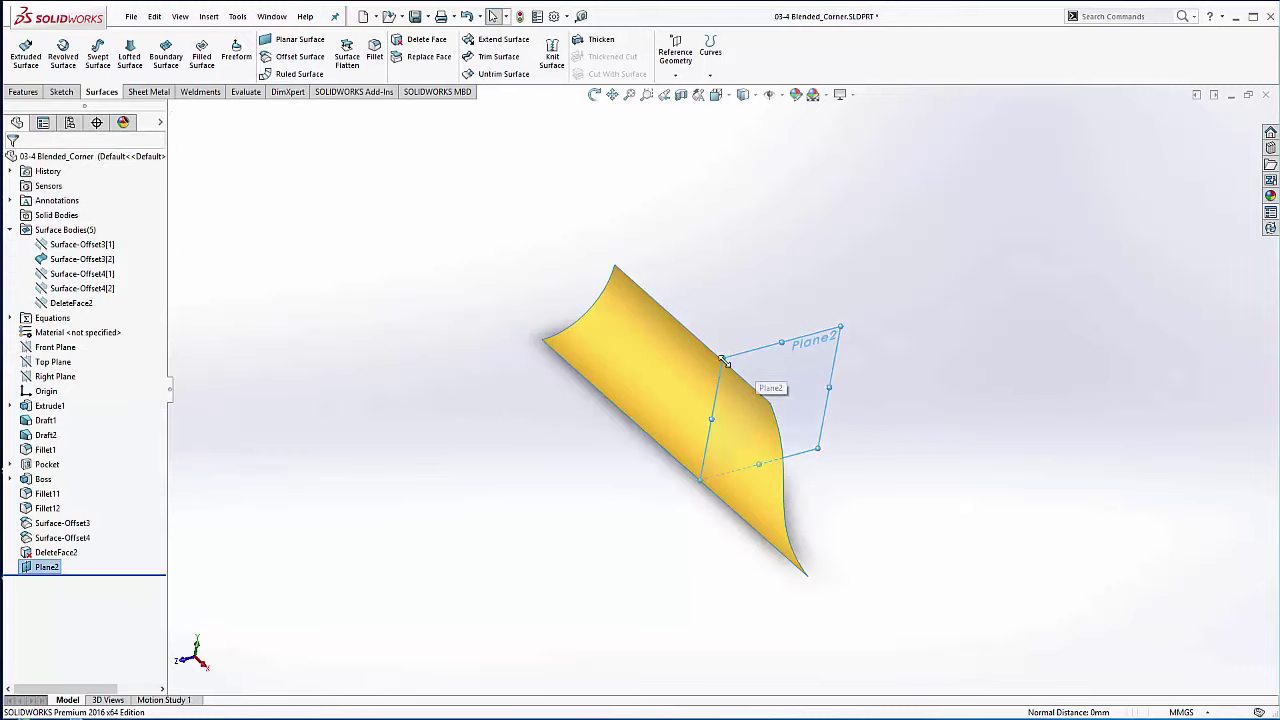
# Step: Trim the fillet copy with the new plane, removing its pointed end piece
pyautogui.moveTo(726, 351); pyautogui.dragTo(689, 336, button='middle')
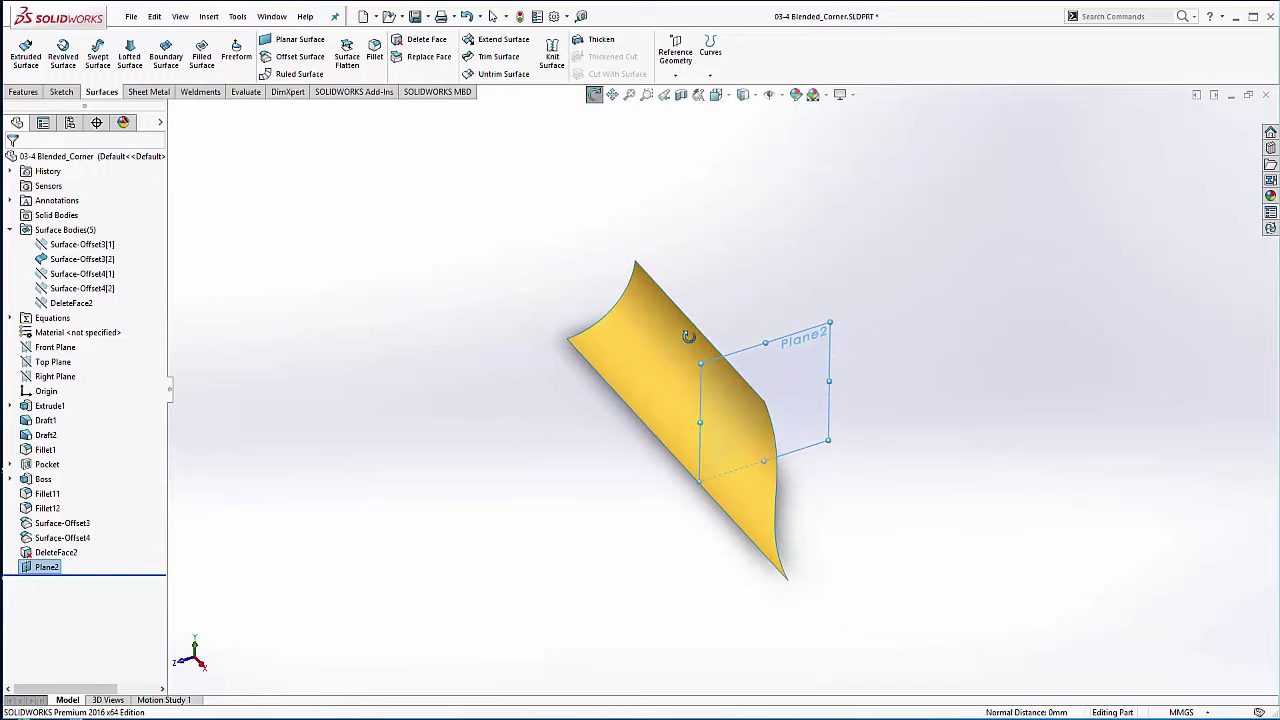
pyautogui.click(490, 56)
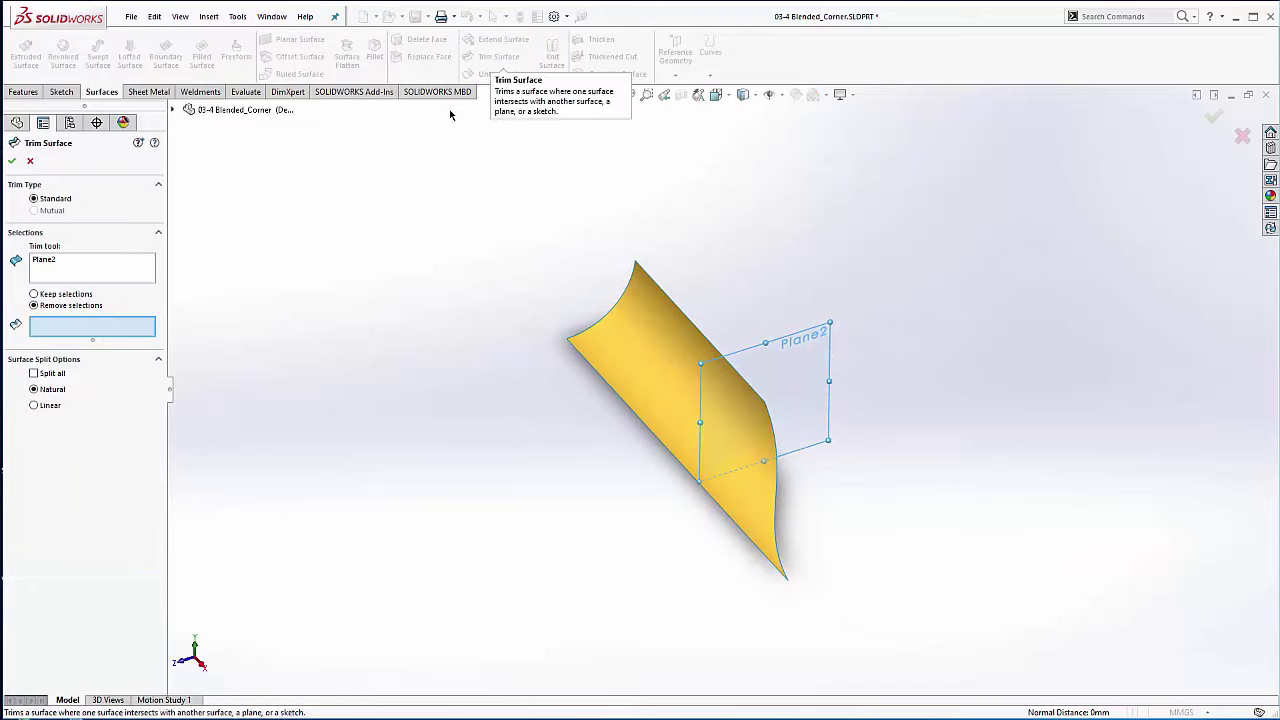
pyautogui.click(755, 503)
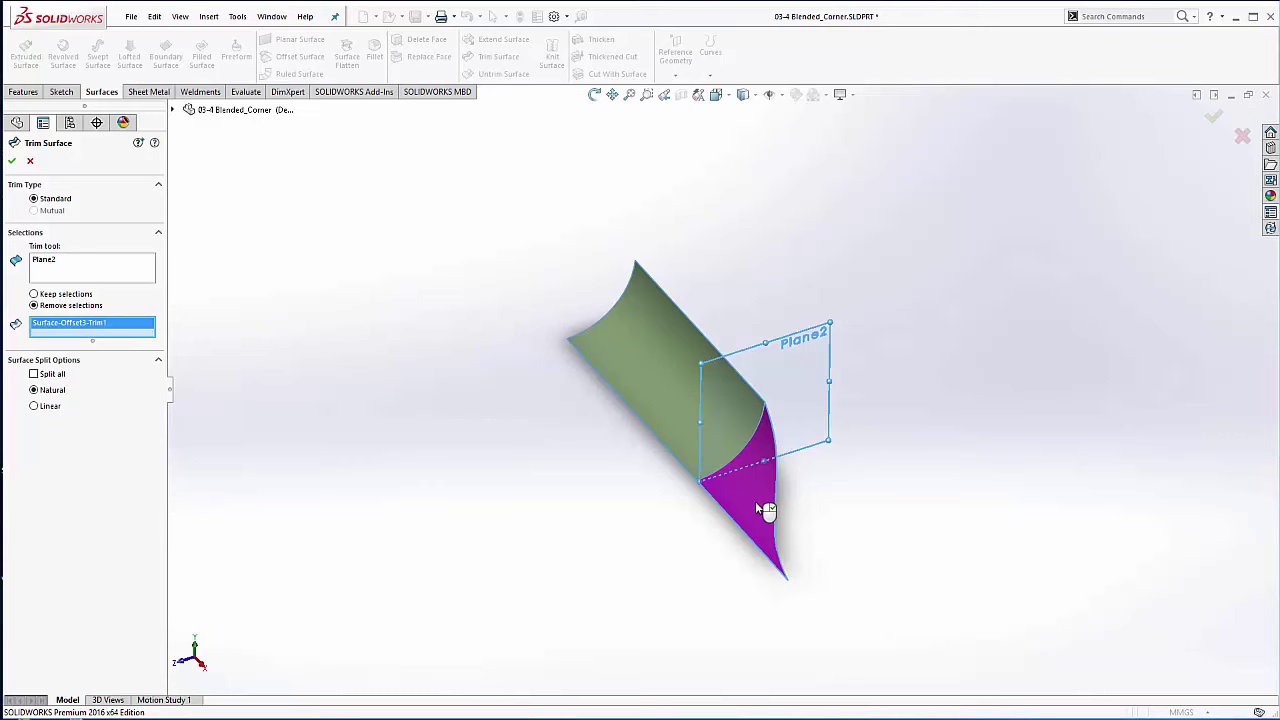
pyautogui.rightClick(755, 501)
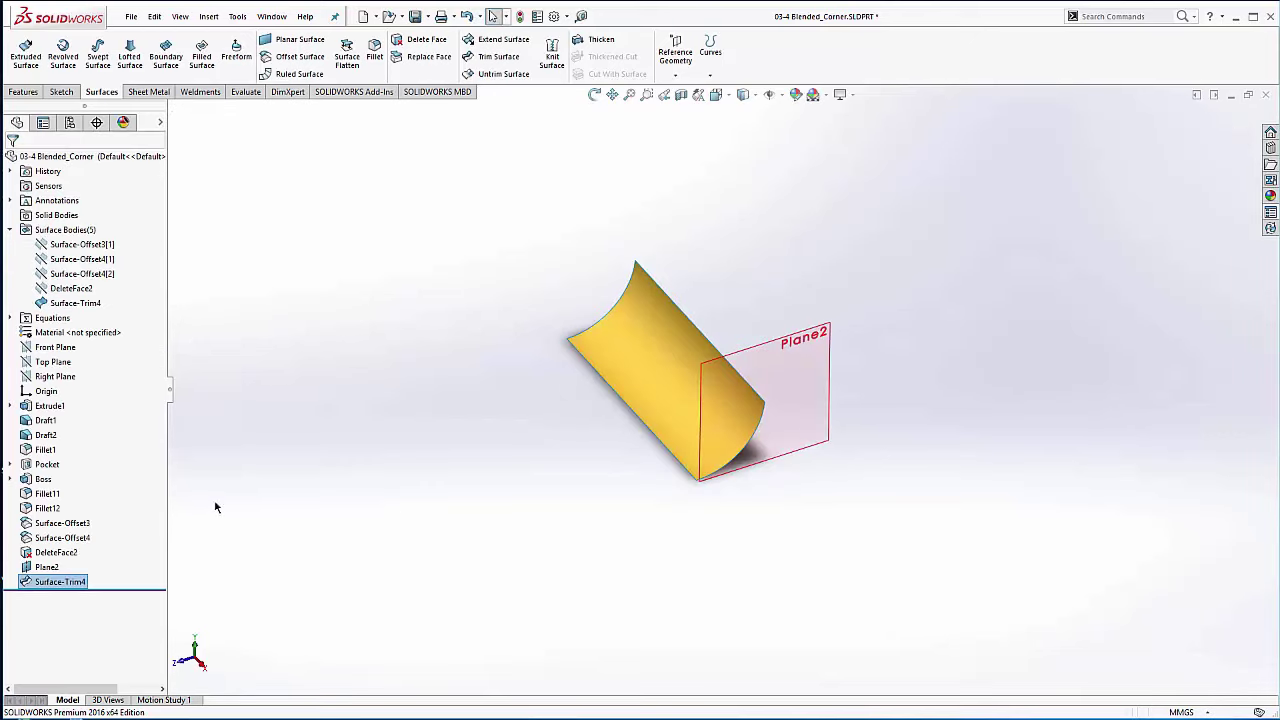
# Step: Hide the trimming plane and show the long curved fillet copy Surface-Offset3[1], bringing its pointed end into view
pyautogui.click(46, 567)
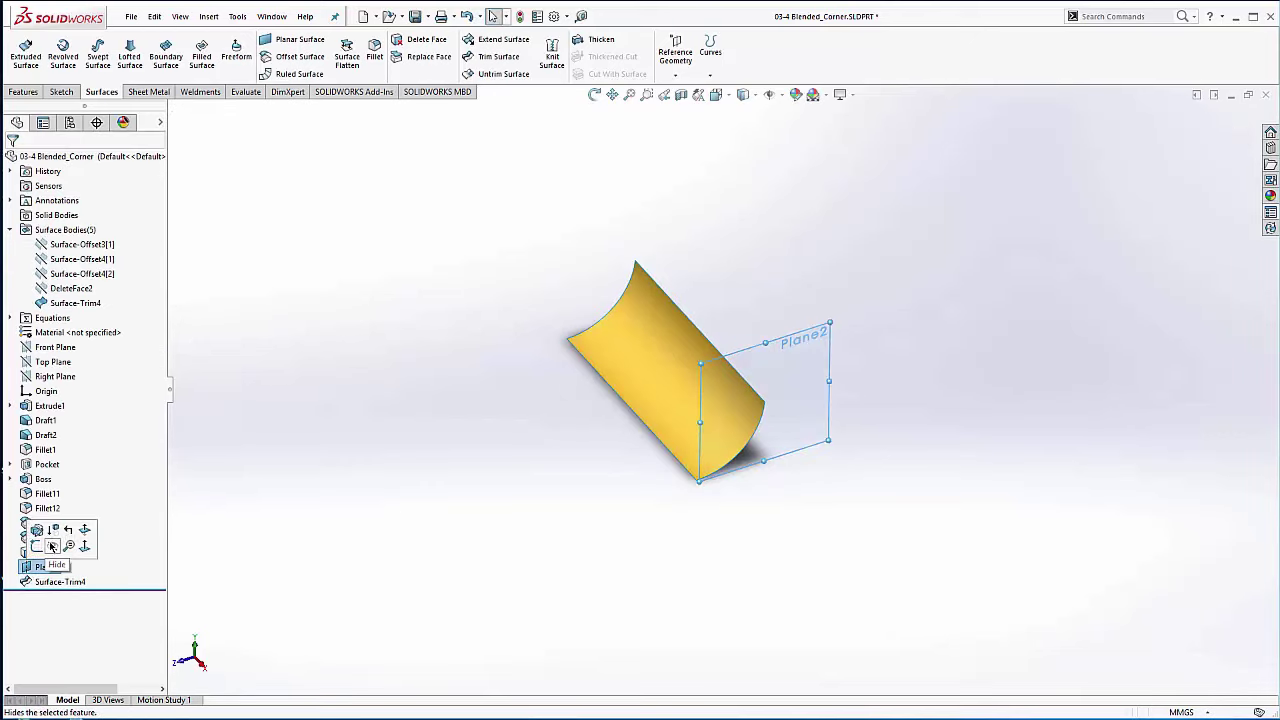
pyautogui.click(52, 548)
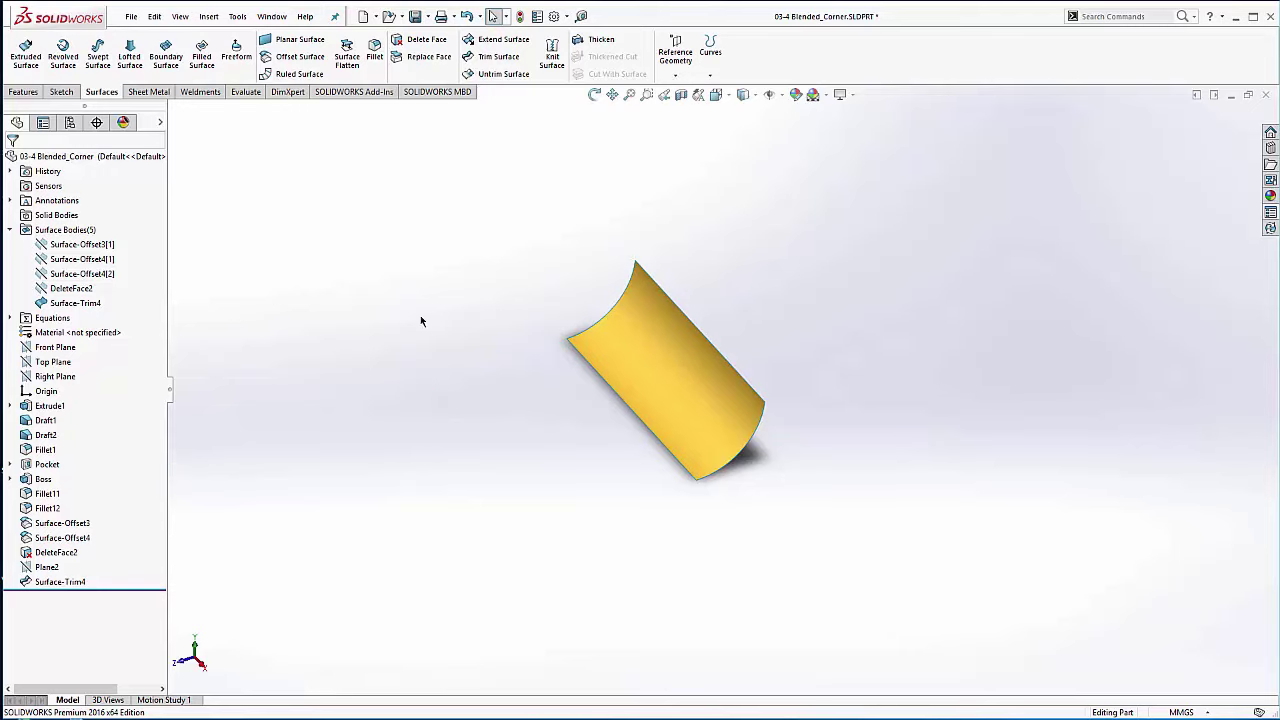
pyautogui.press('z')
pyautogui.press('z')
pyautogui.press('z')
pyautogui.keyDown('ctrl'); pyautogui.moveTo(612, 424); pyautogui.dragTo(460, 369, button='middle'); pyautogui.keyUp('ctrl')
pyautogui.press('z')
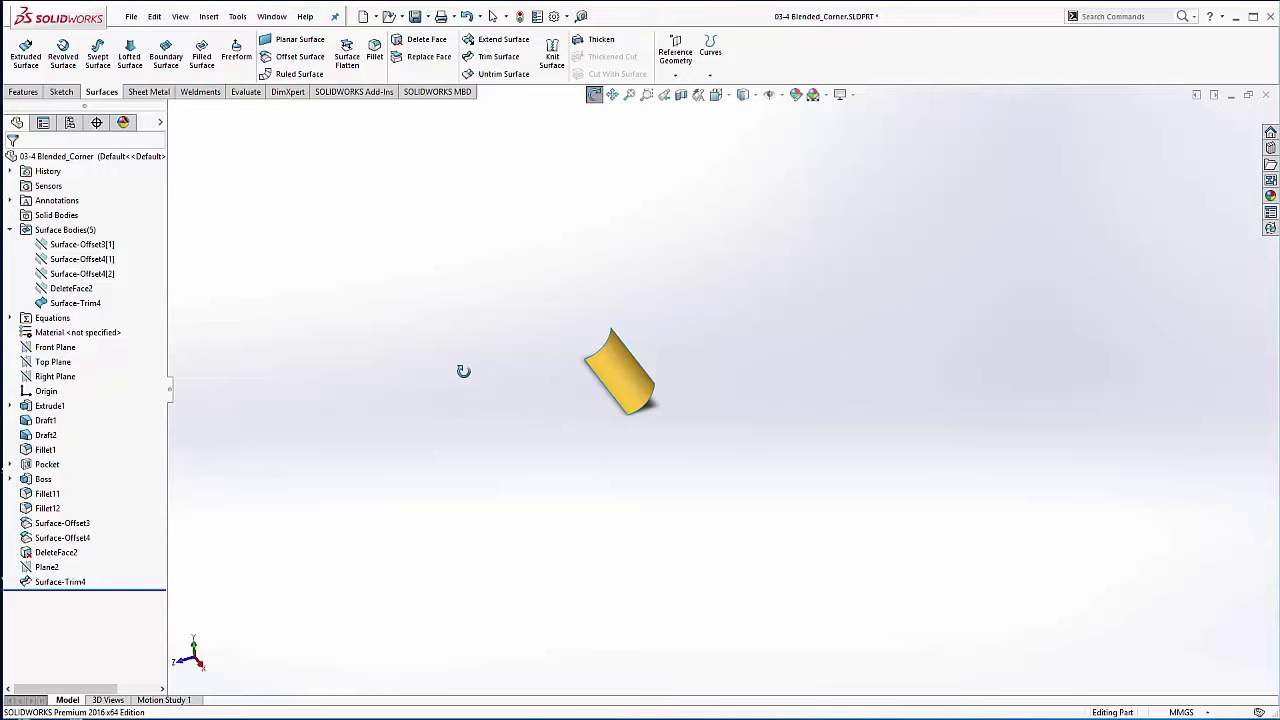
pyautogui.click(74, 245)
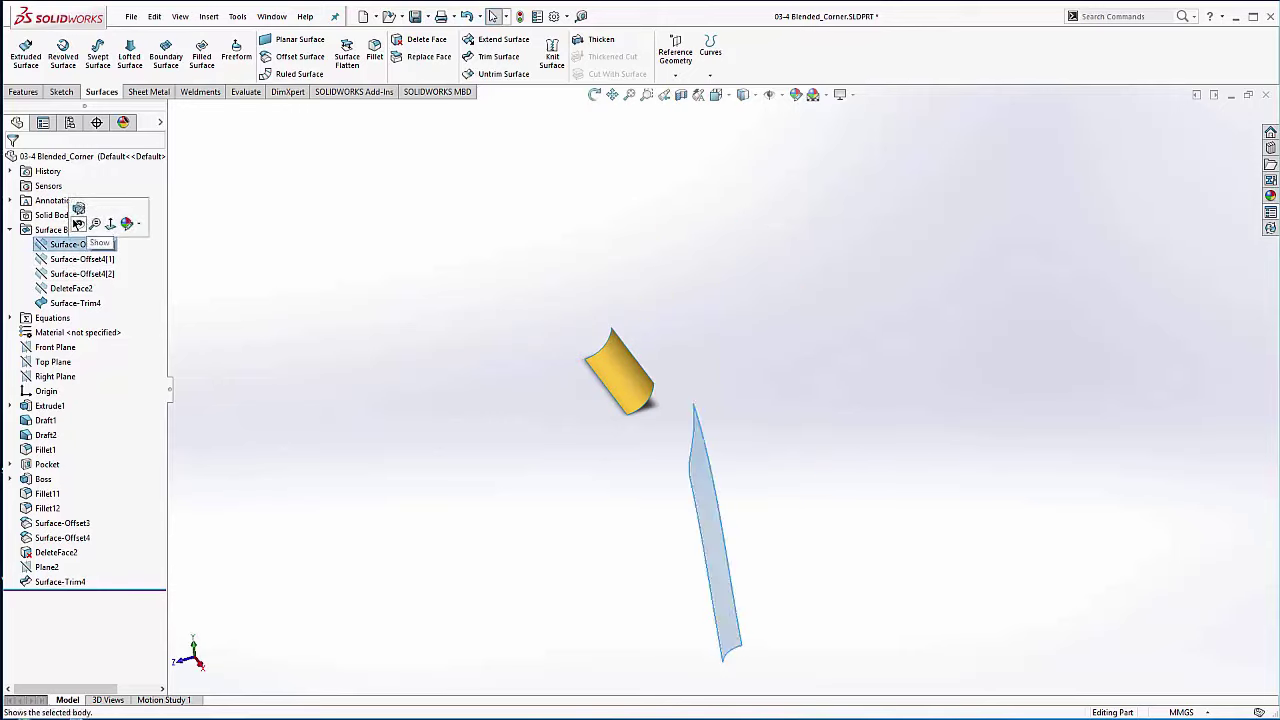
pyautogui.moveTo(678, 455); pyautogui.dragTo(715, 466, button='middle')
pyautogui.click(686, 487)
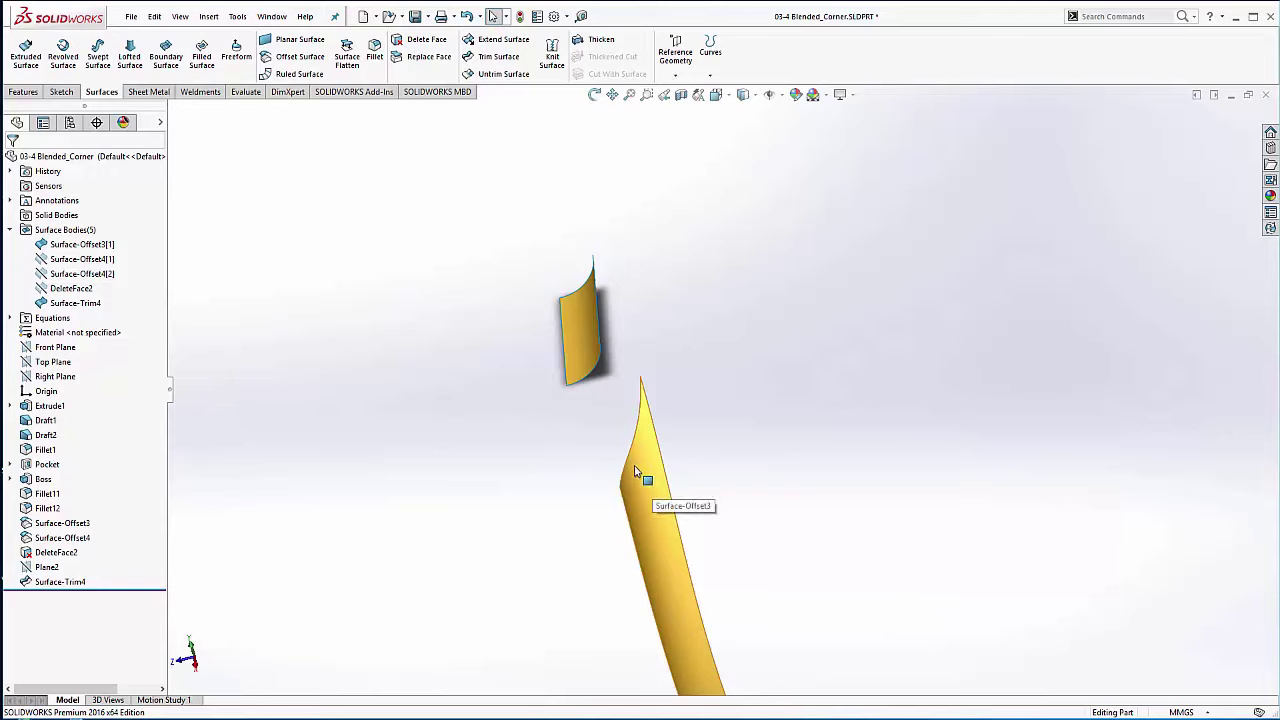
pyautogui.moveTo(635, 471); pyautogui.dragTo(596, 487, button='middle')
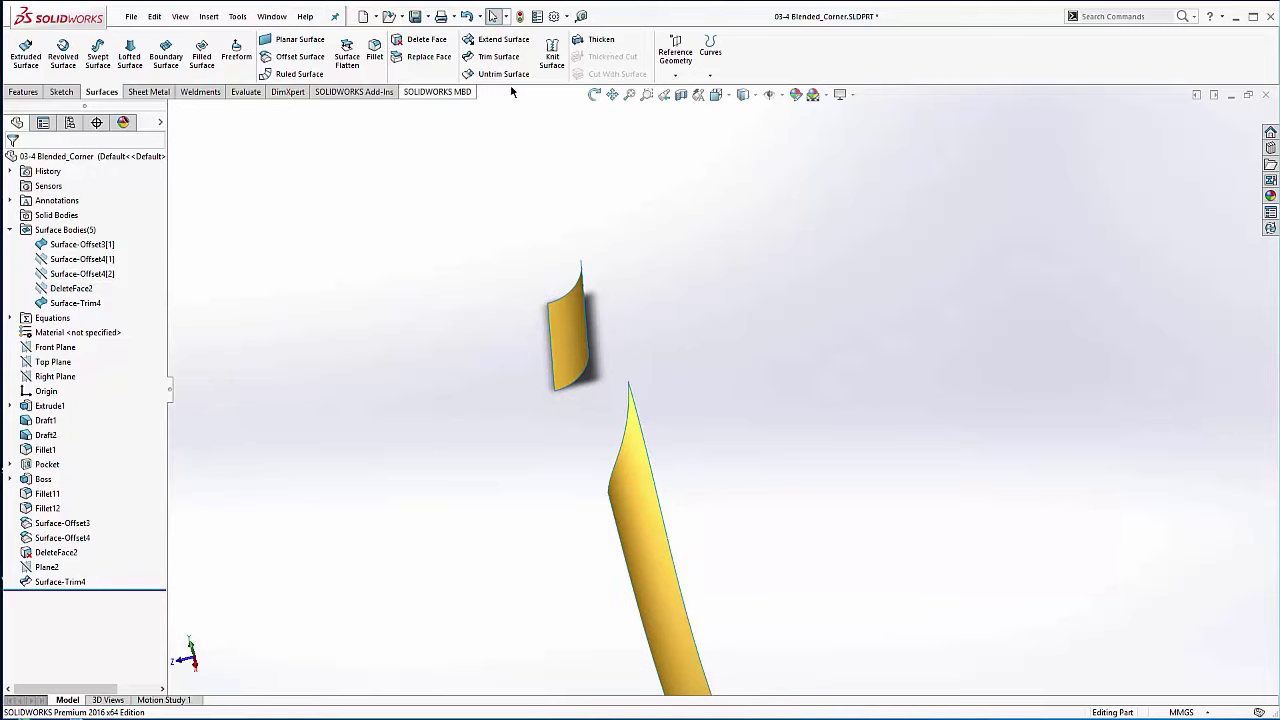
# Step: Preview face curves on the long curved fillet copy as a mesh of 8 by 6 curves
pyautogui.click(238, 17)
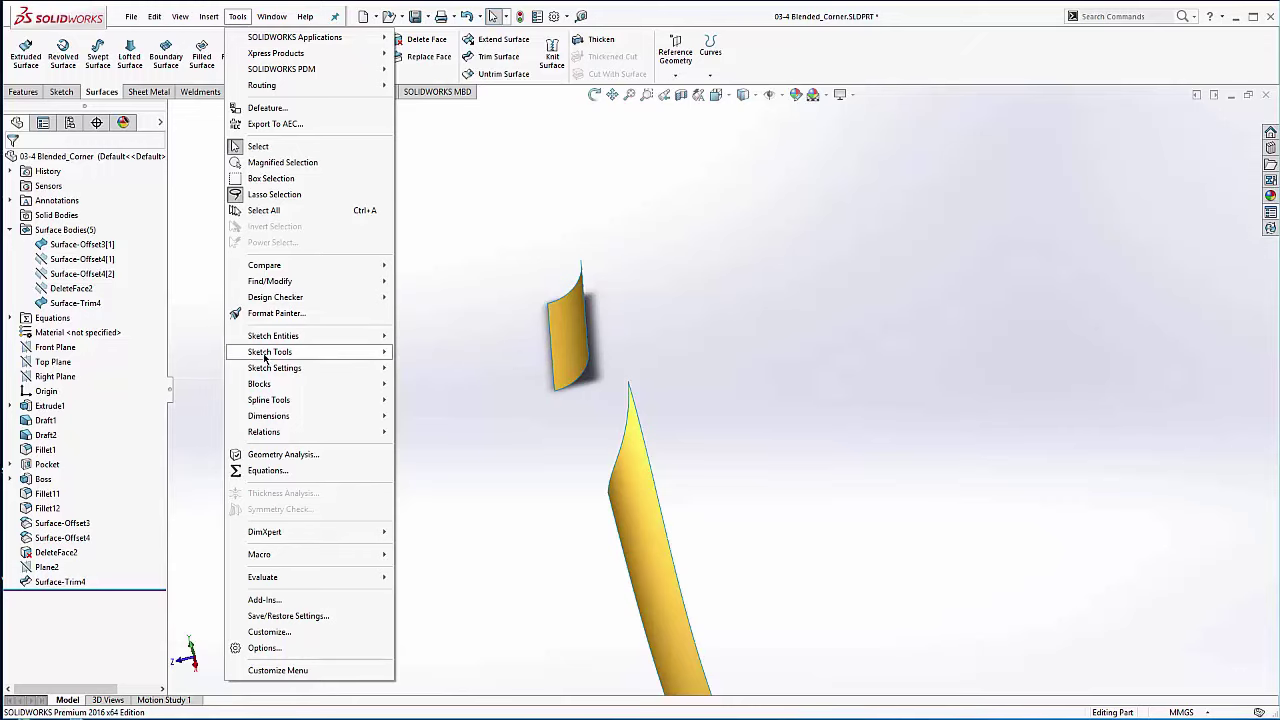
pyautogui.moveTo(290, 352)
pyautogui.click(94, 414)
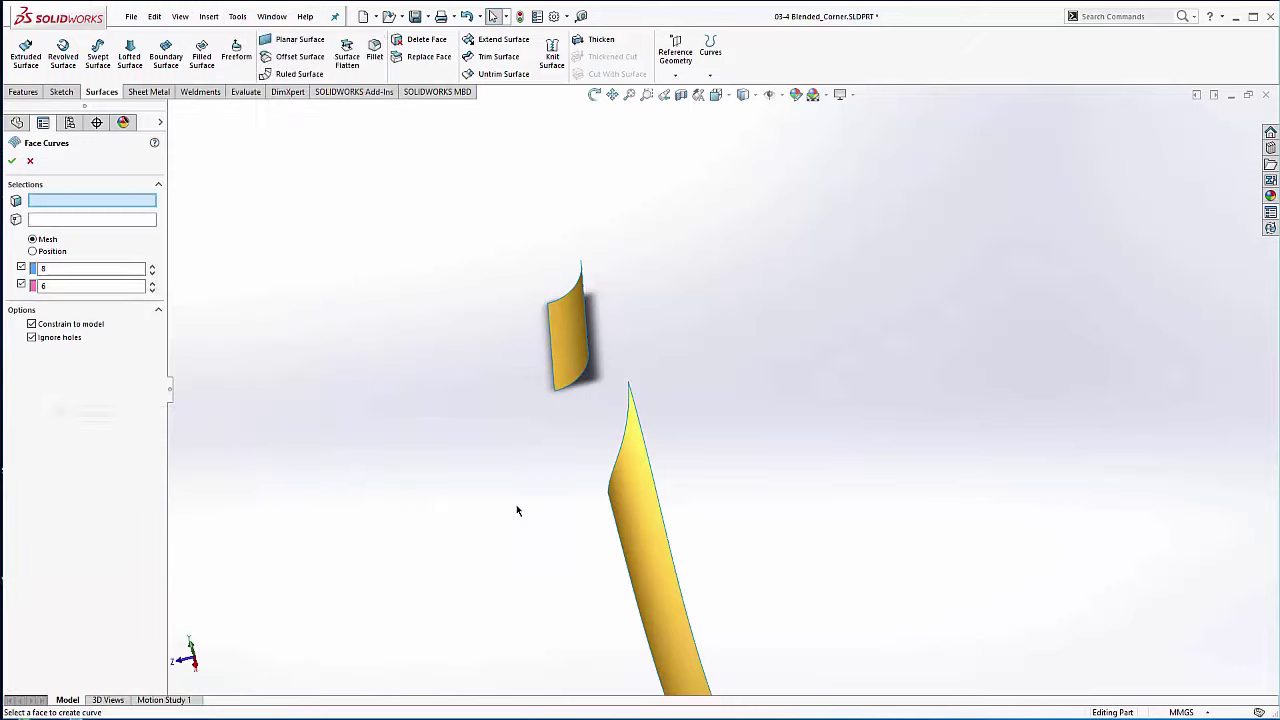
pyautogui.click(659, 522)
pyautogui.moveTo(659, 525); pyautogui.dragTo(620, 467, button='middle')
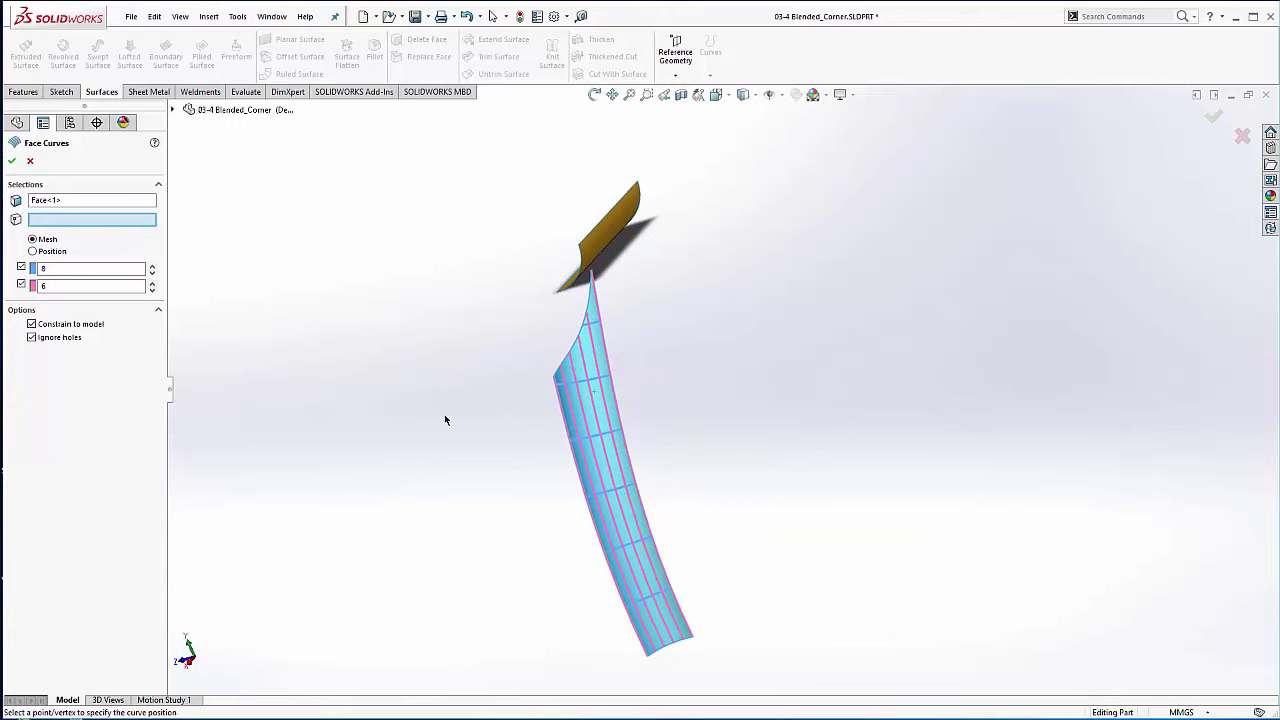
pyautogui.click(152, 282)
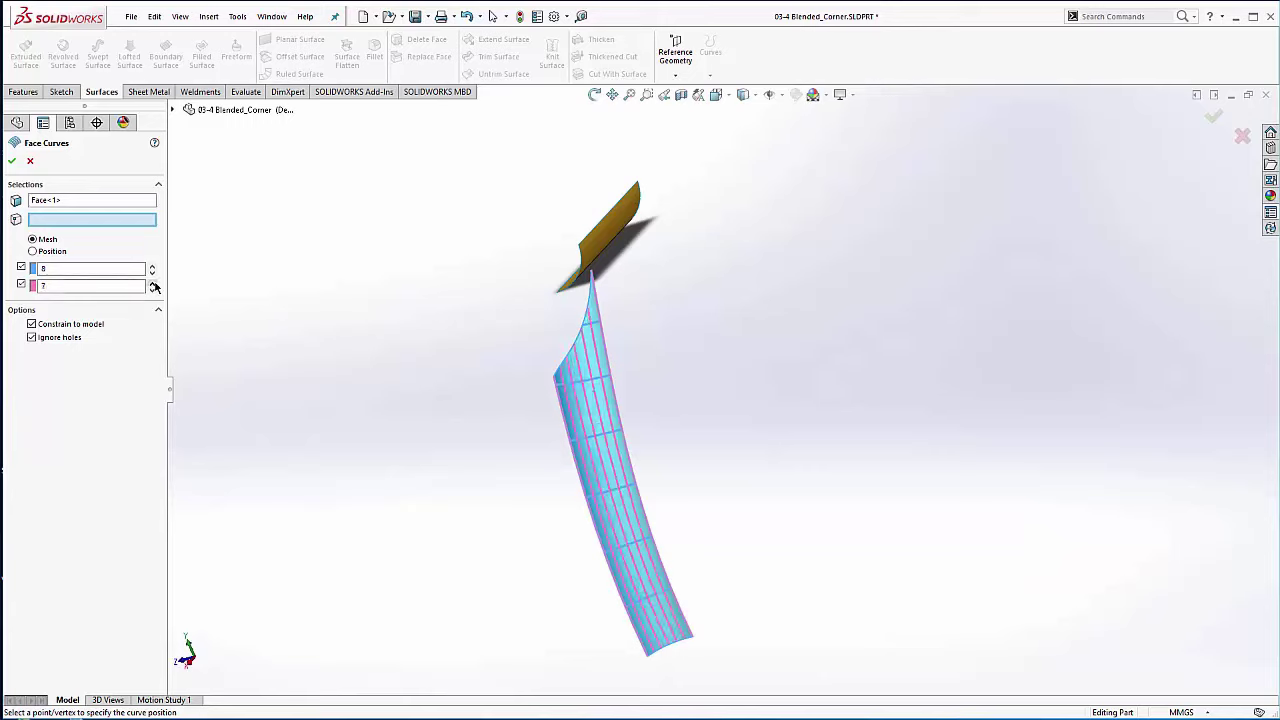
pyautogui.click(152, 282)
pyautogui.click(152, 290)
pyautogui.click(152, 290)
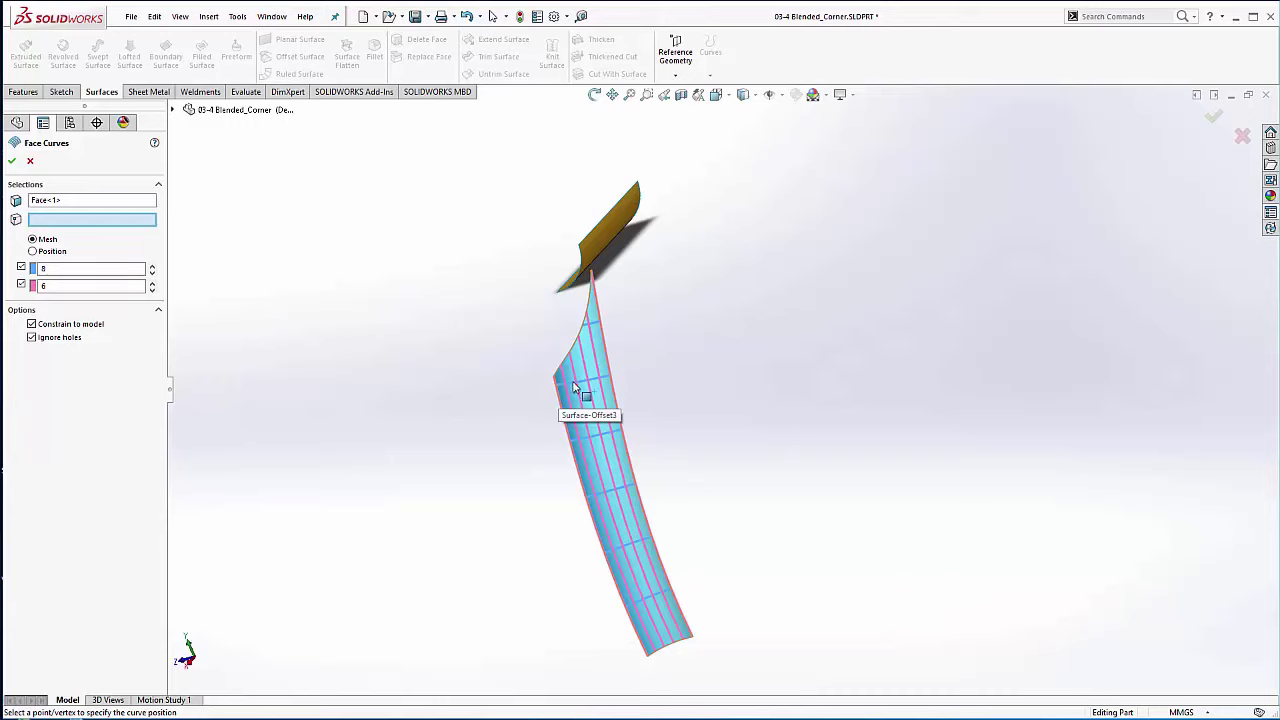
# Step: Create one face curve across the fillet copy through the side vertex below its pointed end, with the lengthwise direction turned off
pyautogui.click(21, 284)
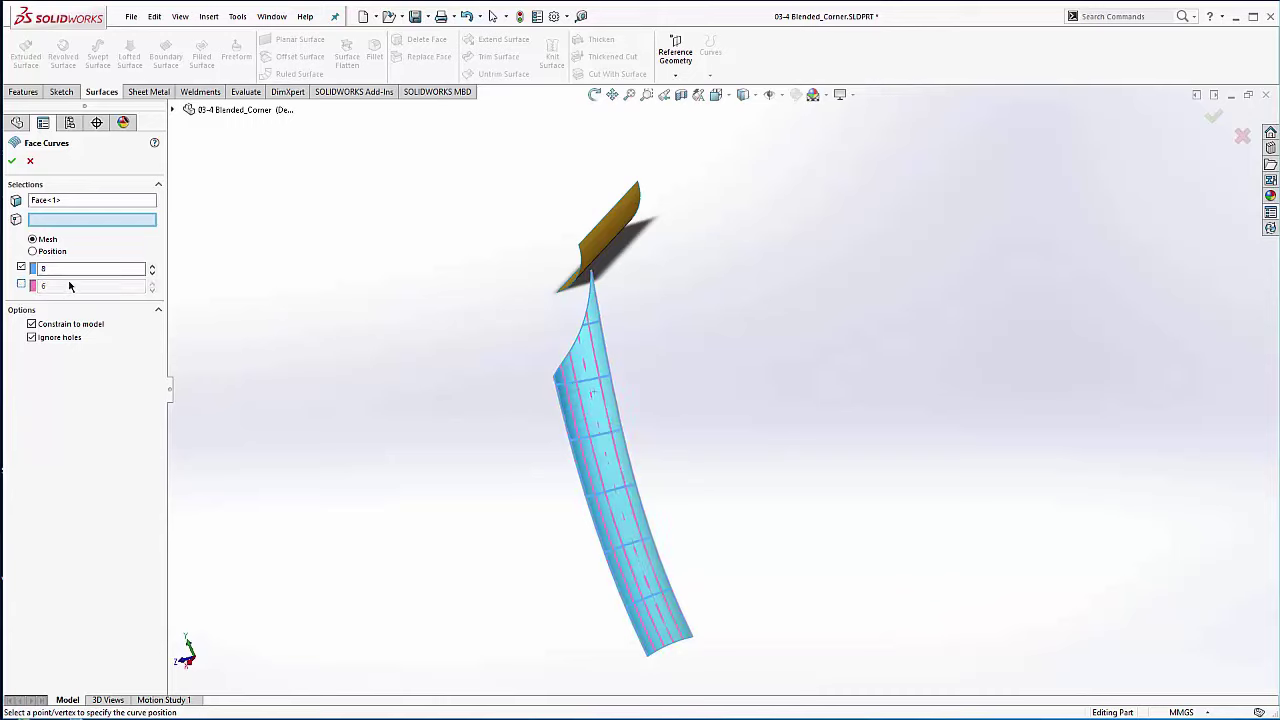
pyautogui.click(132, 268)
pyautogui.click(554, 379)
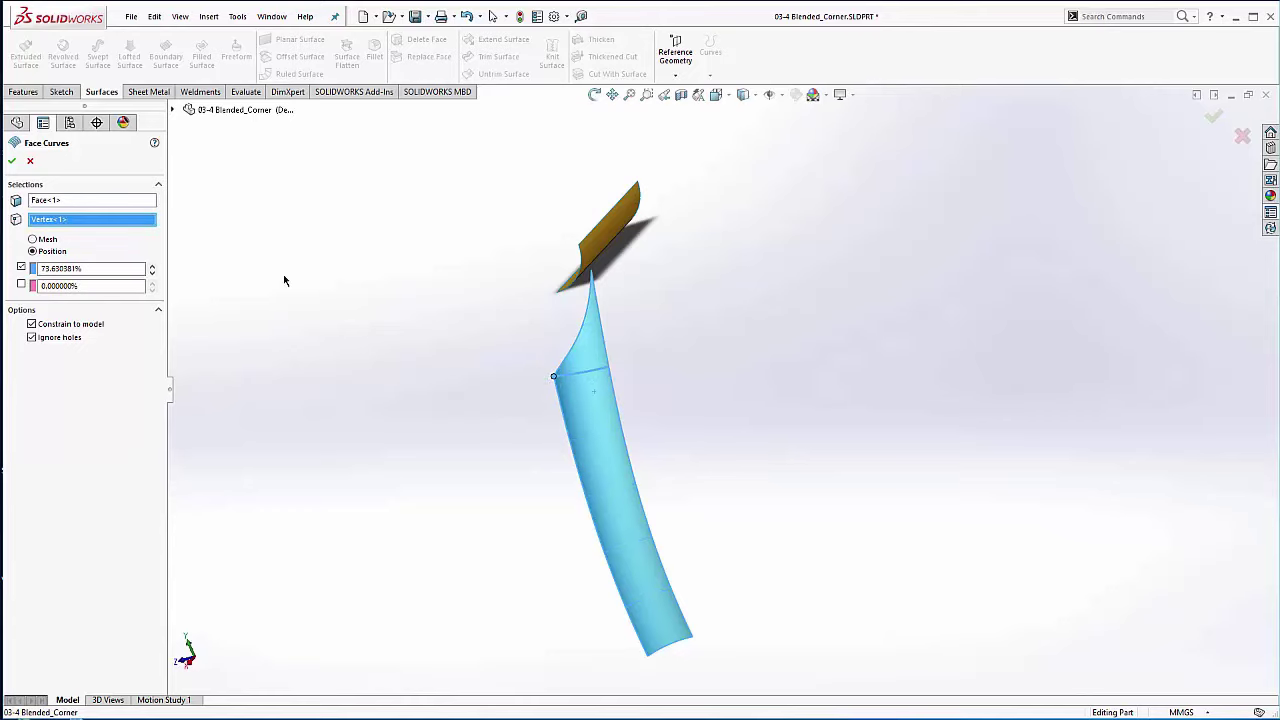
pyautogui.click(12, 162)
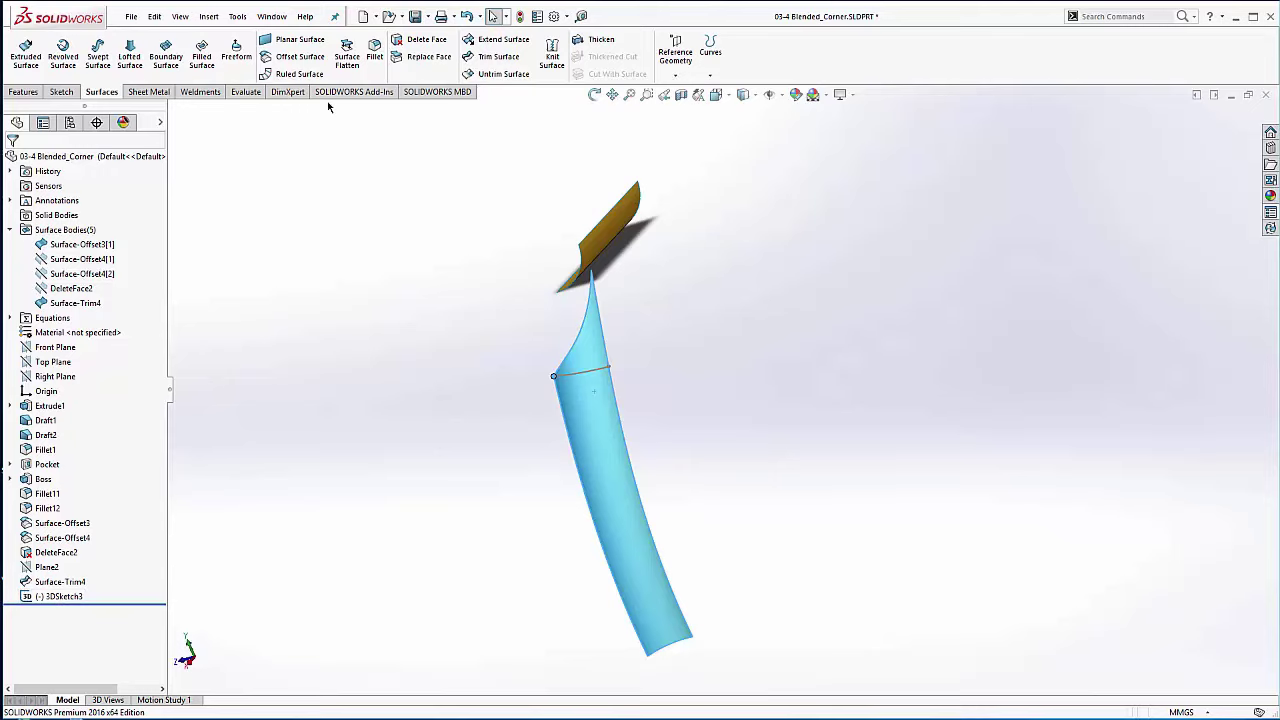
# Step: Trim the long fillet copy with the face curve sketch as the trim tool, removing the pointed end piece
pyautogui.click(498, 56)
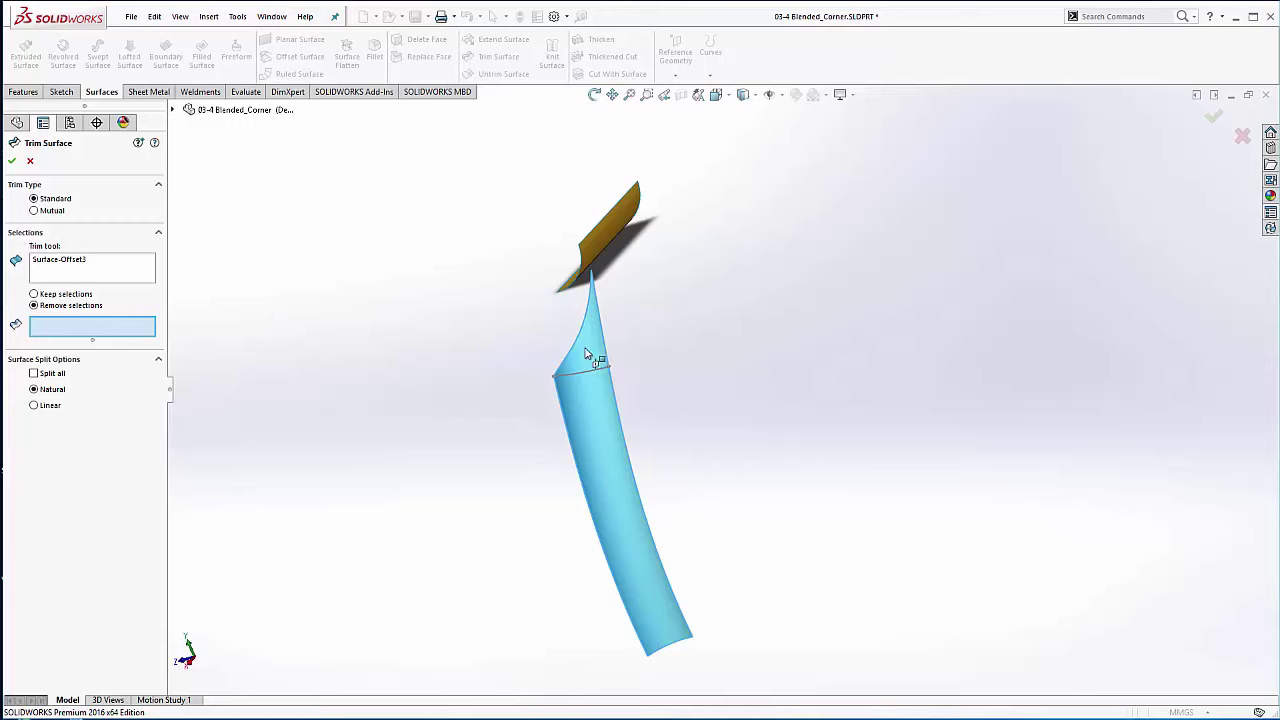
pyautogui.moveTo(448, 354); pyautogui.dragTo(260, 365, button='middle')
pyautogui.click(60, 264)
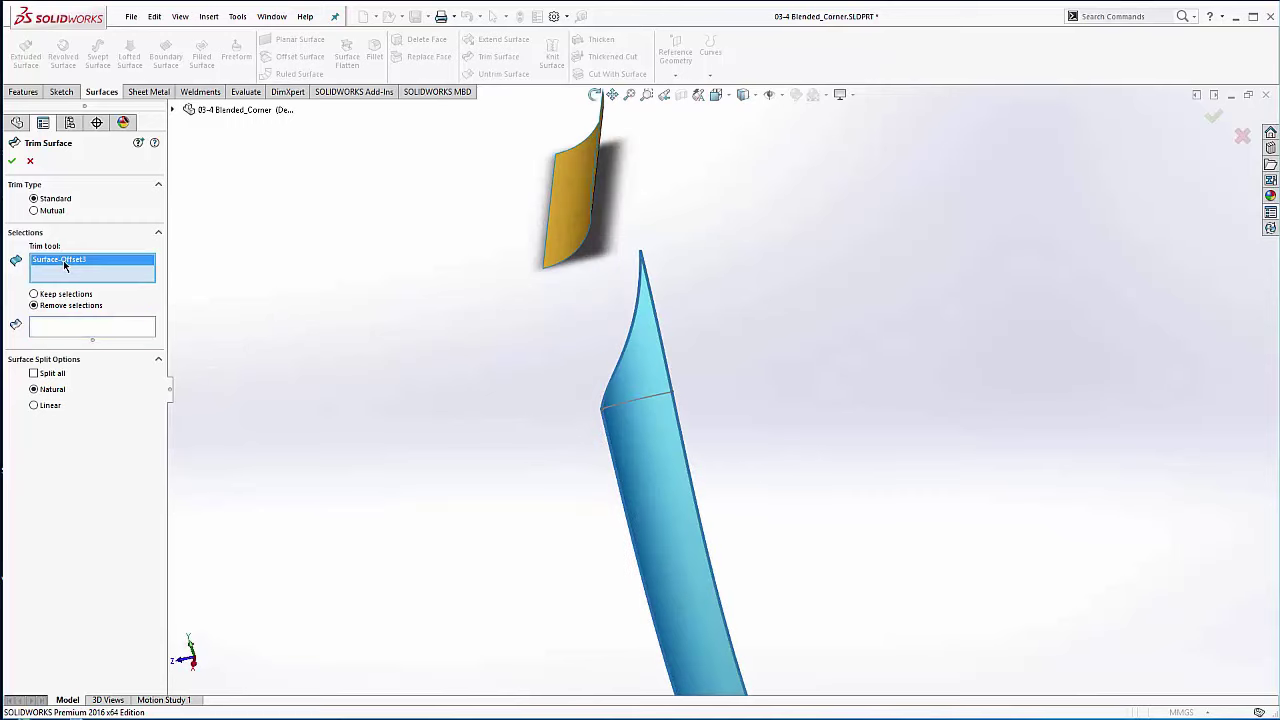
pyautogui.press('Delete')
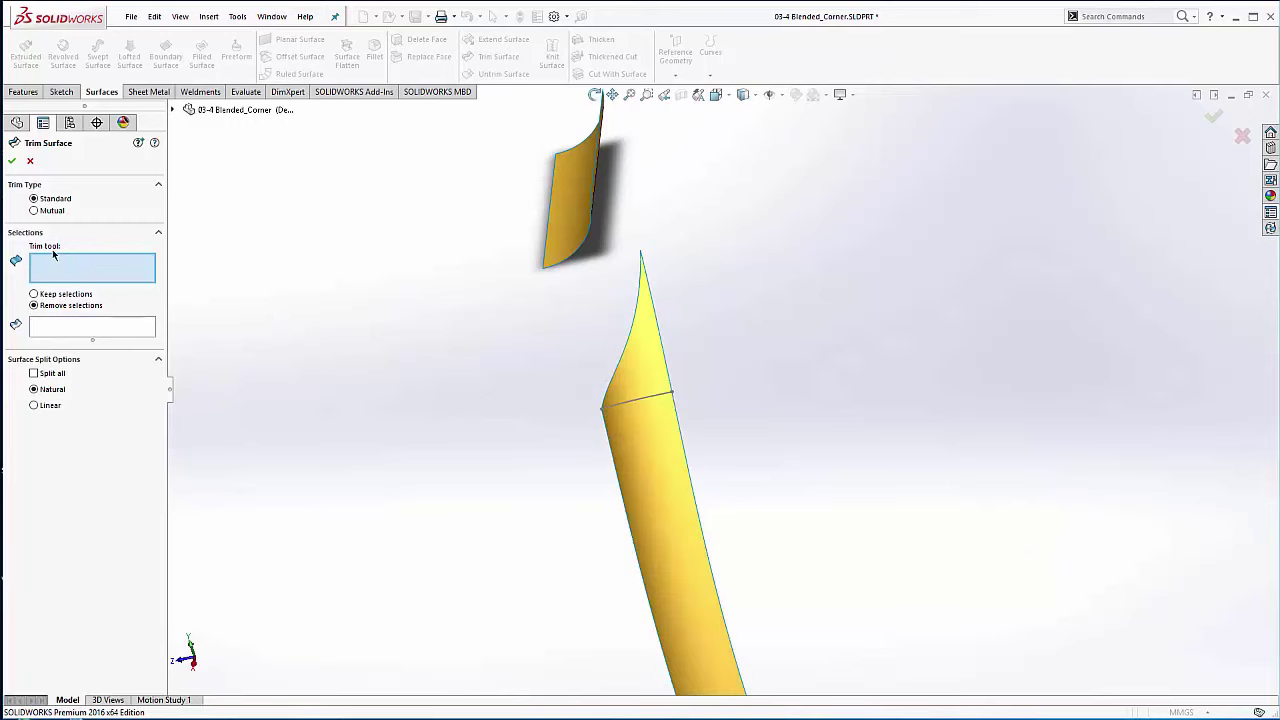
pyautogui.click(173, 111)
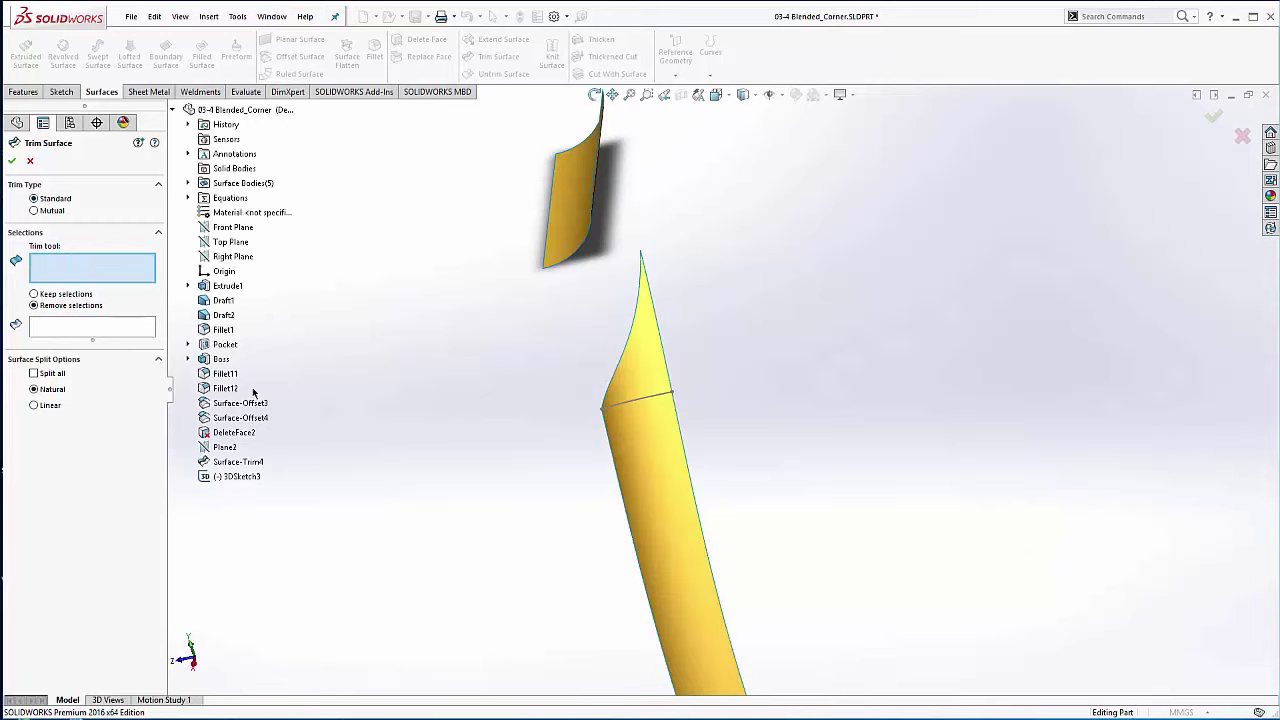
pyautogui.click(224, 478)
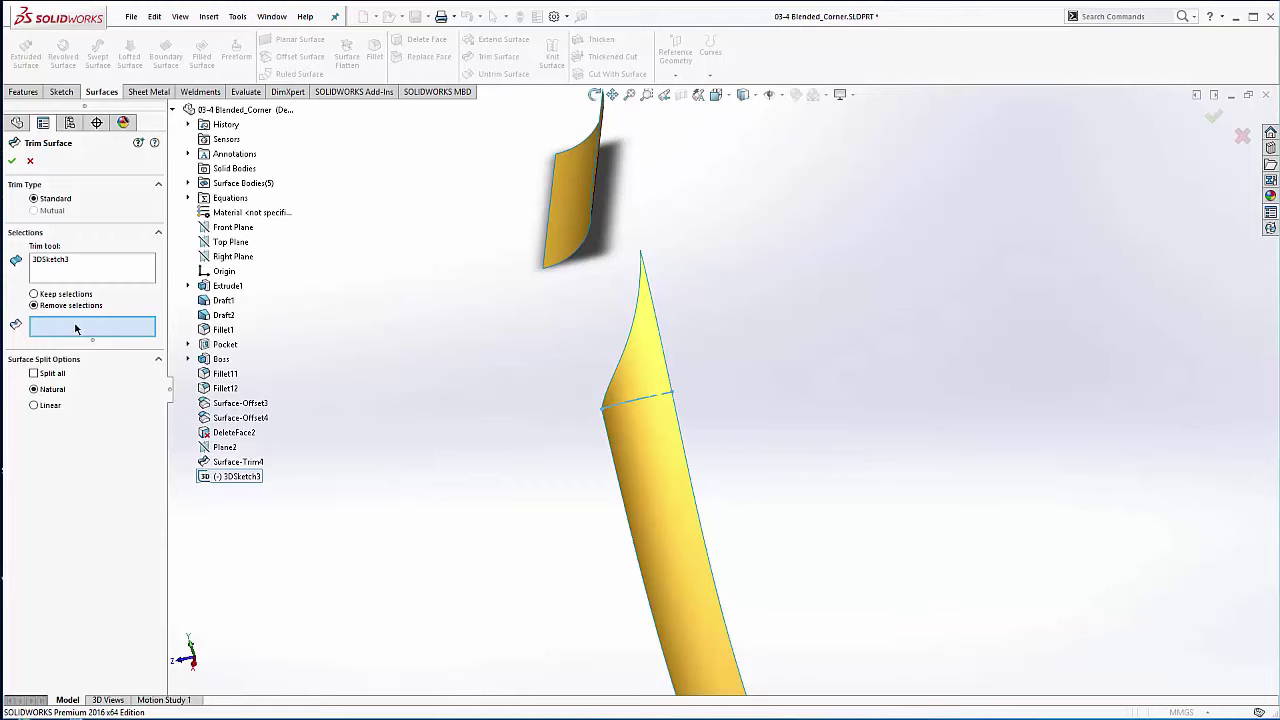
pyautogui.click(648, 358)
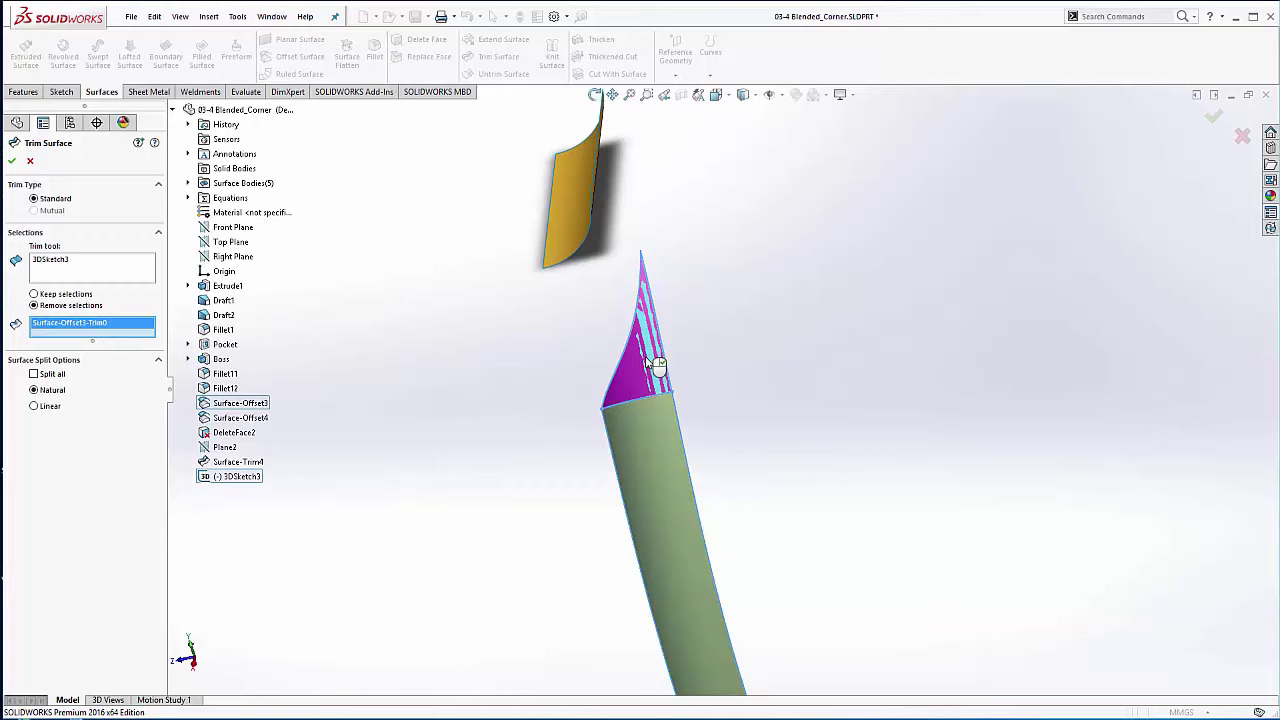
pyautogui.rightClick(655, 365)
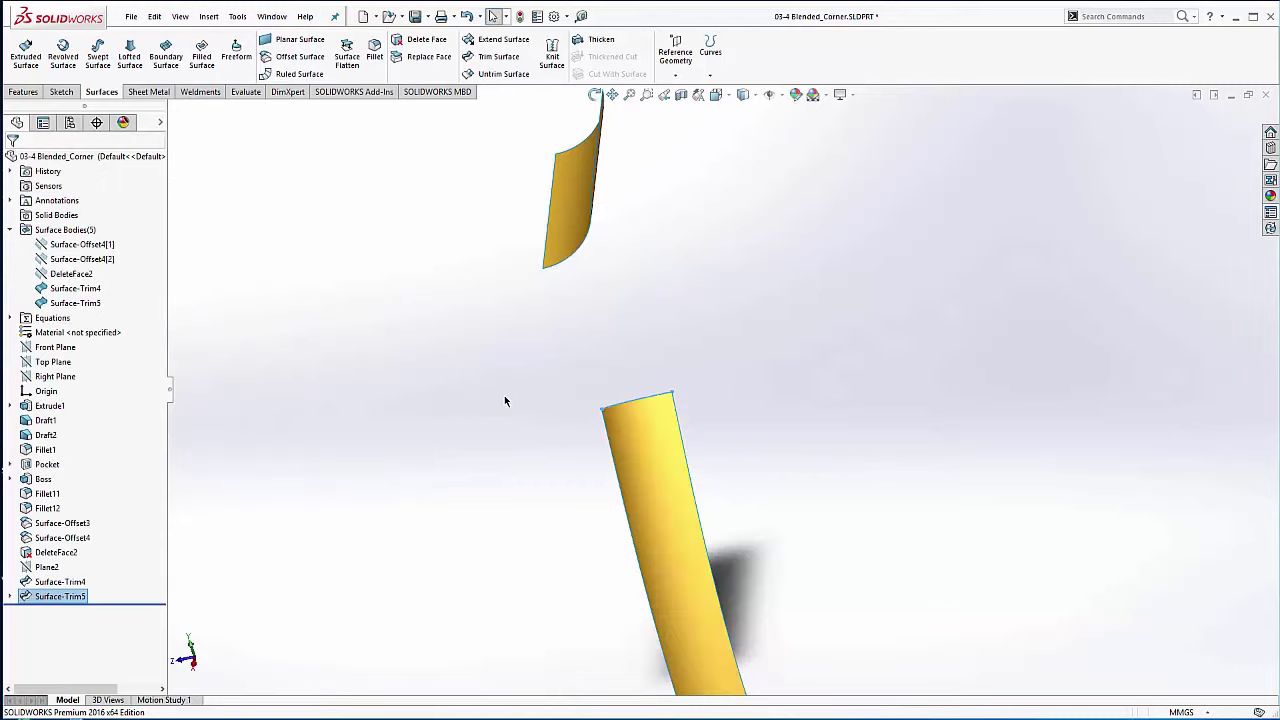
# Step: Show the flat floor surface copy Surface-Offset4[2] beside the two trimmed fillet copies
pyautogui.moveTo(594, 380)
pyautogui.mouseDown(button='middle')
pyautogui.moveTo(609, 397)
pyautogui.moveTo(609, 366)
pyautogui.moveTo(580, 330)
pyautogui.moveTo(569, 371)
pyautogui.moveTo(612, 390)
pyautogui.mouseUp(button='middle')
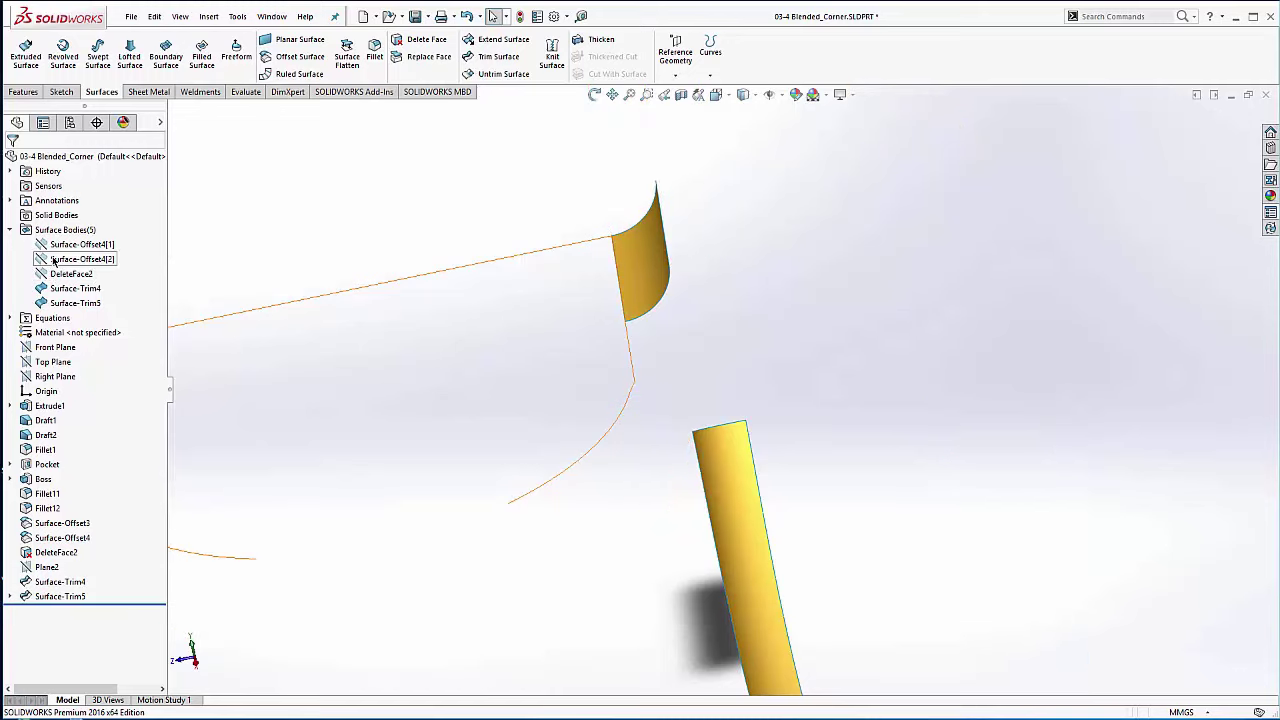
pyautogui.click(55, 259)
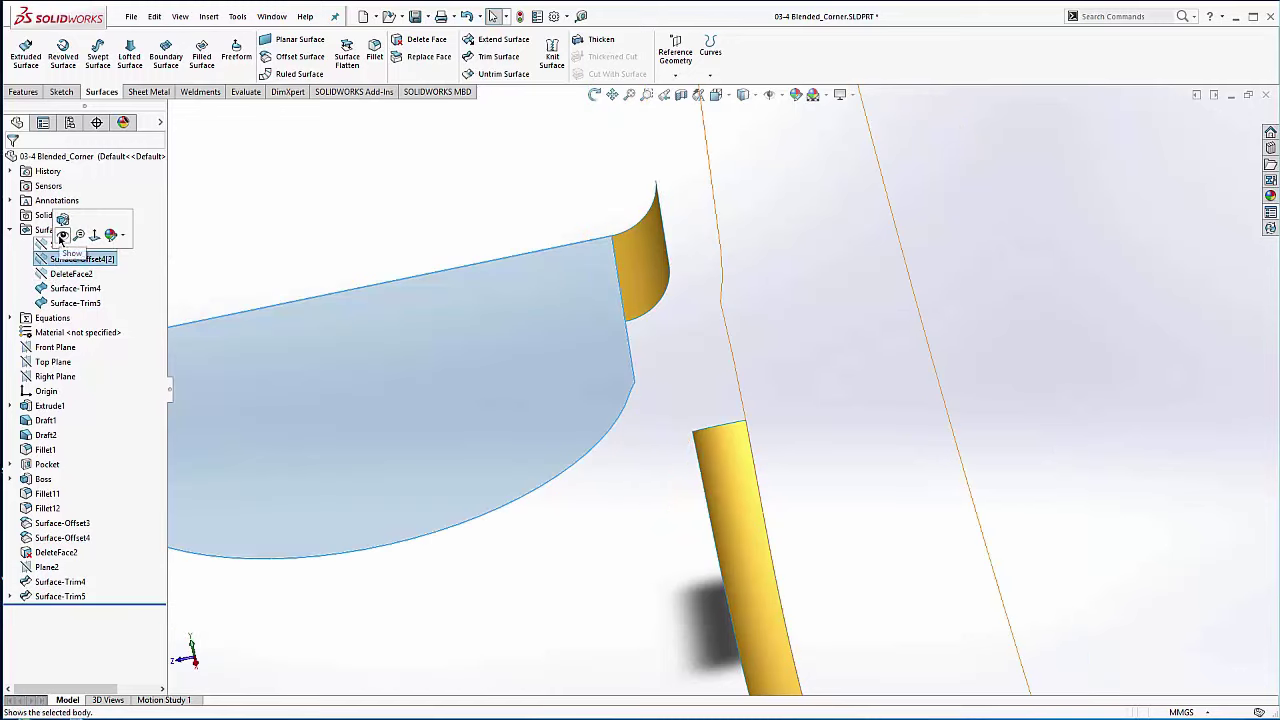
pyautogui.click(61, 236)
pyautogui.click(216, 245)
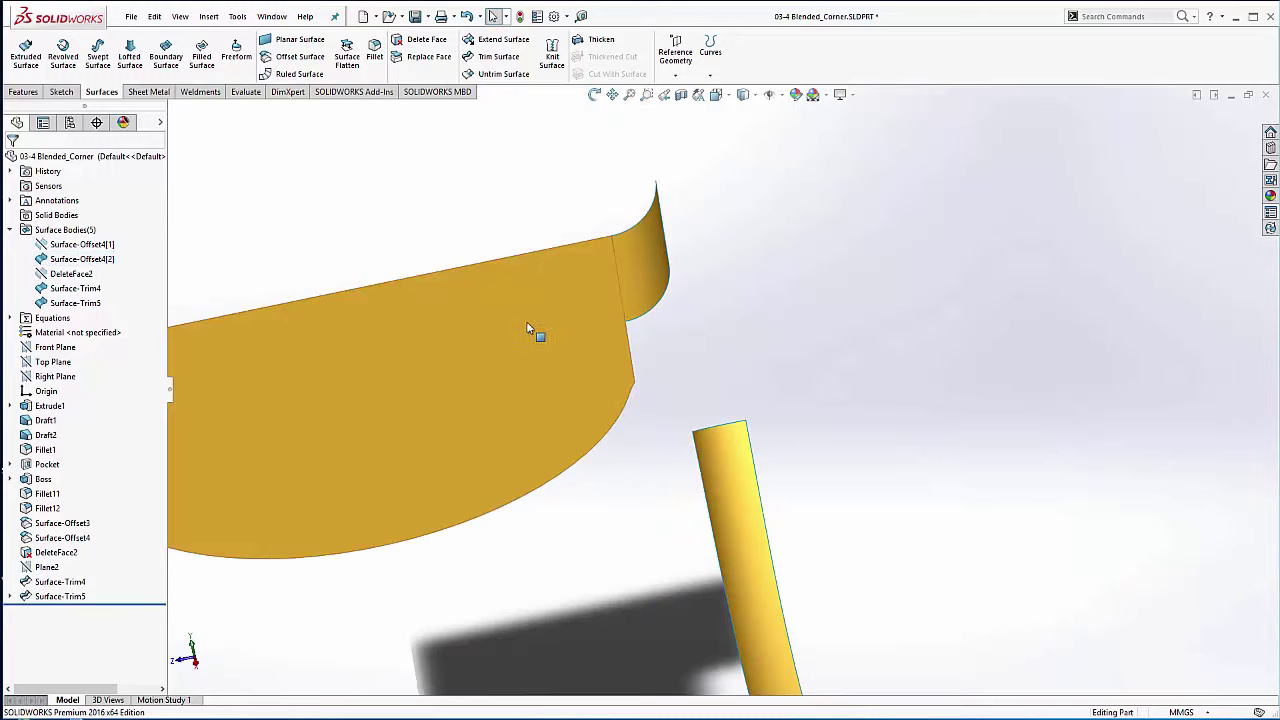
# Step: Start a sketch on the flat floor surface copy and convert its outline into sketch entities
pyautogui.scroll(-1, 635, 330)
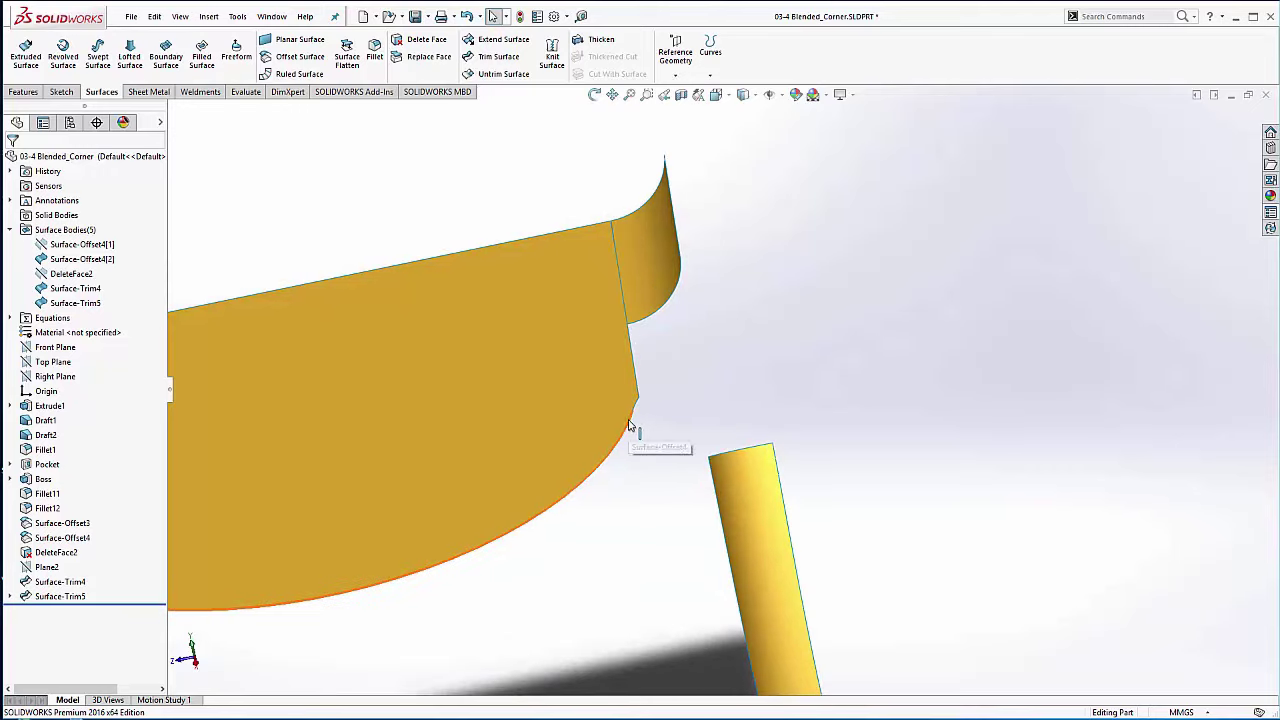
pyautogui.click(552, 396)
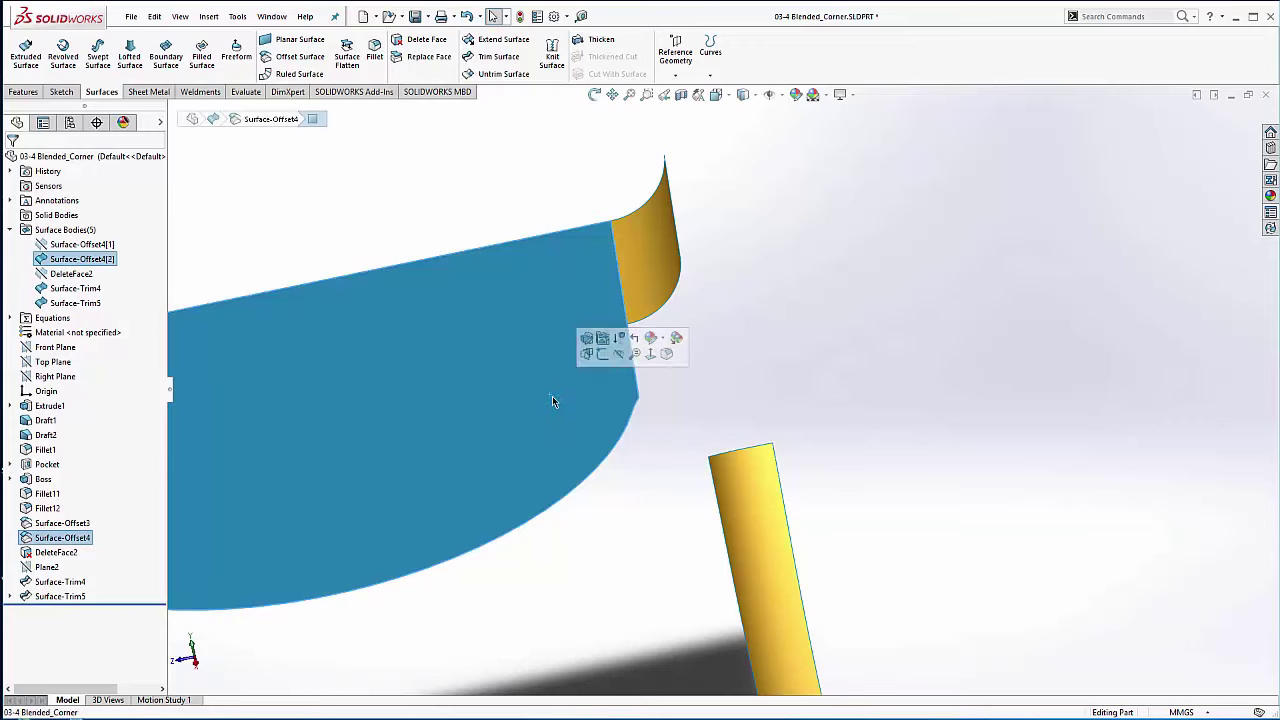
pyautogui.click(603, 355)
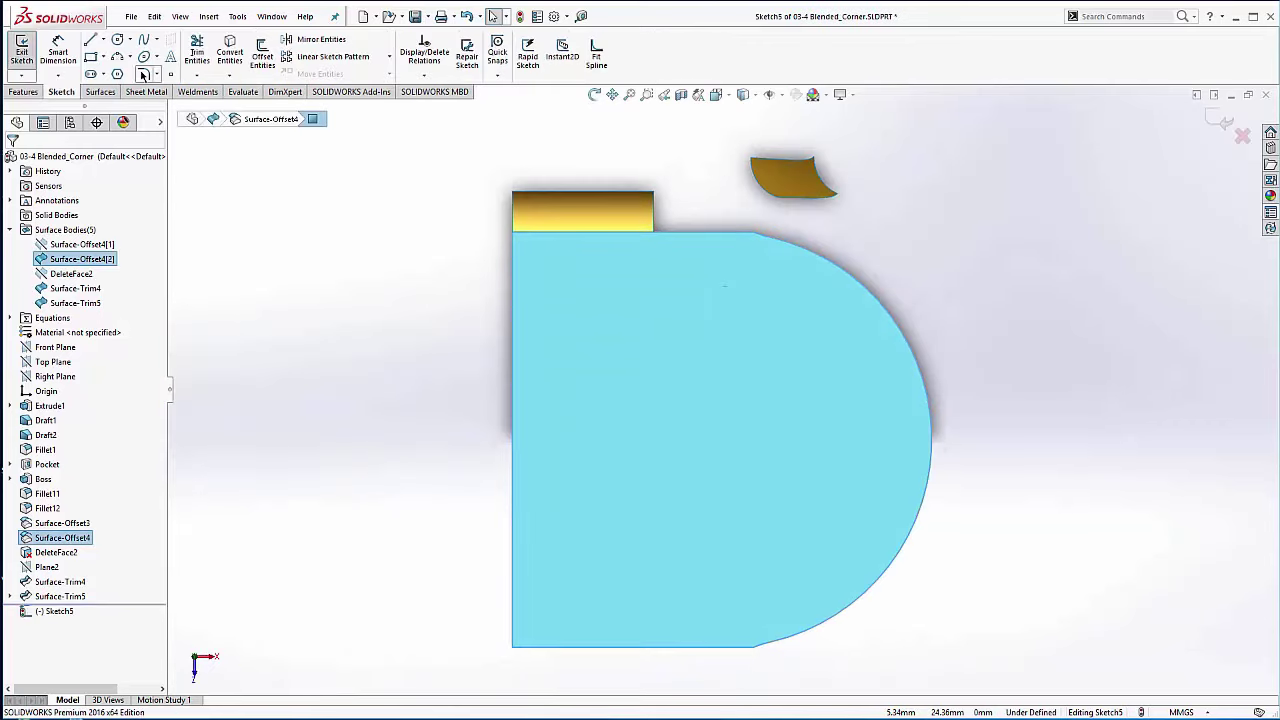
pyautogui.click(229, 52)
pyautogui.scroll(-3, 661, 207)
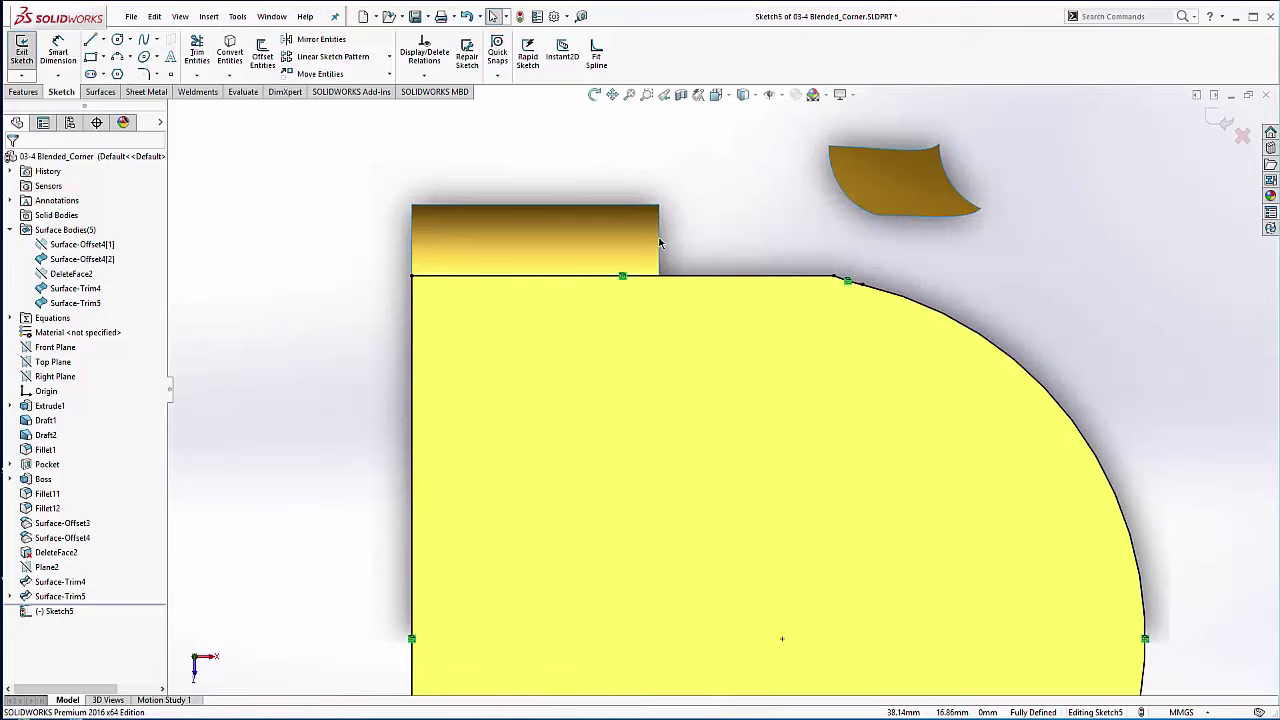
# Step: Convert the end edge of the trimmed straight fillet copy into the sketch and make that line construction geometry
pyautogui.click(660, 243)
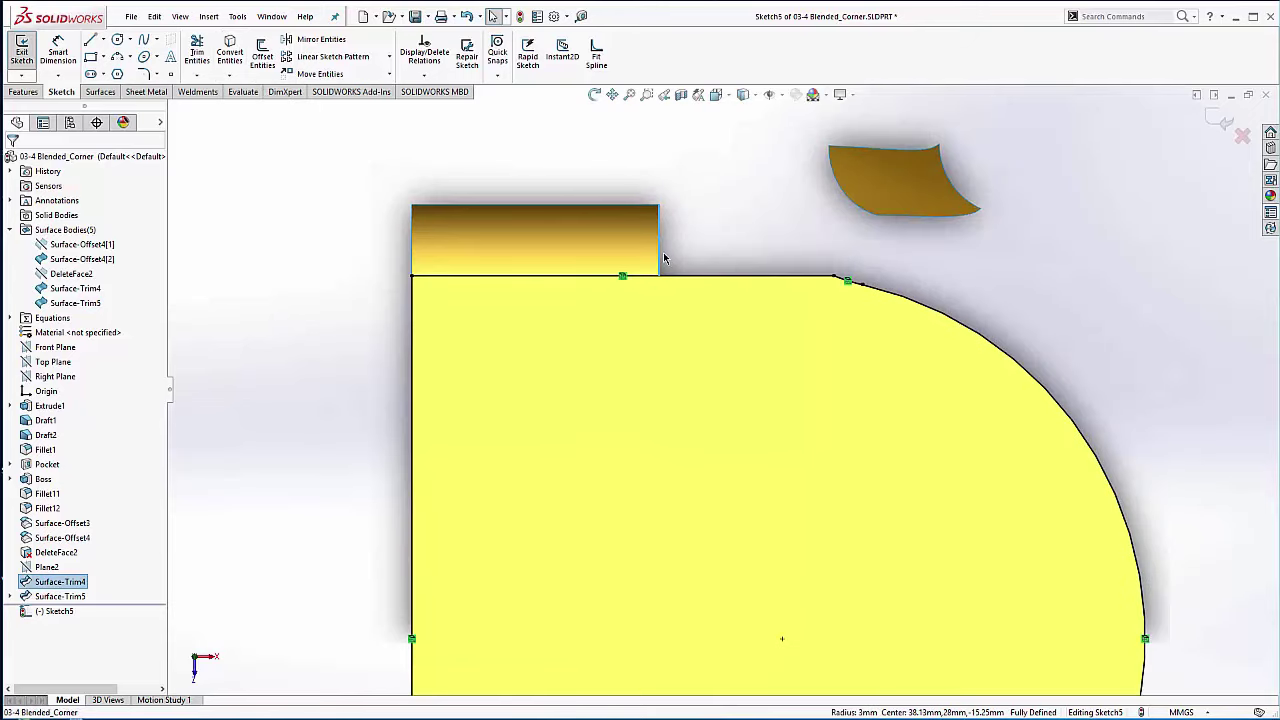
pyautogui.click(229, 52)
pyautogui.scroll(-3, 670, 240)
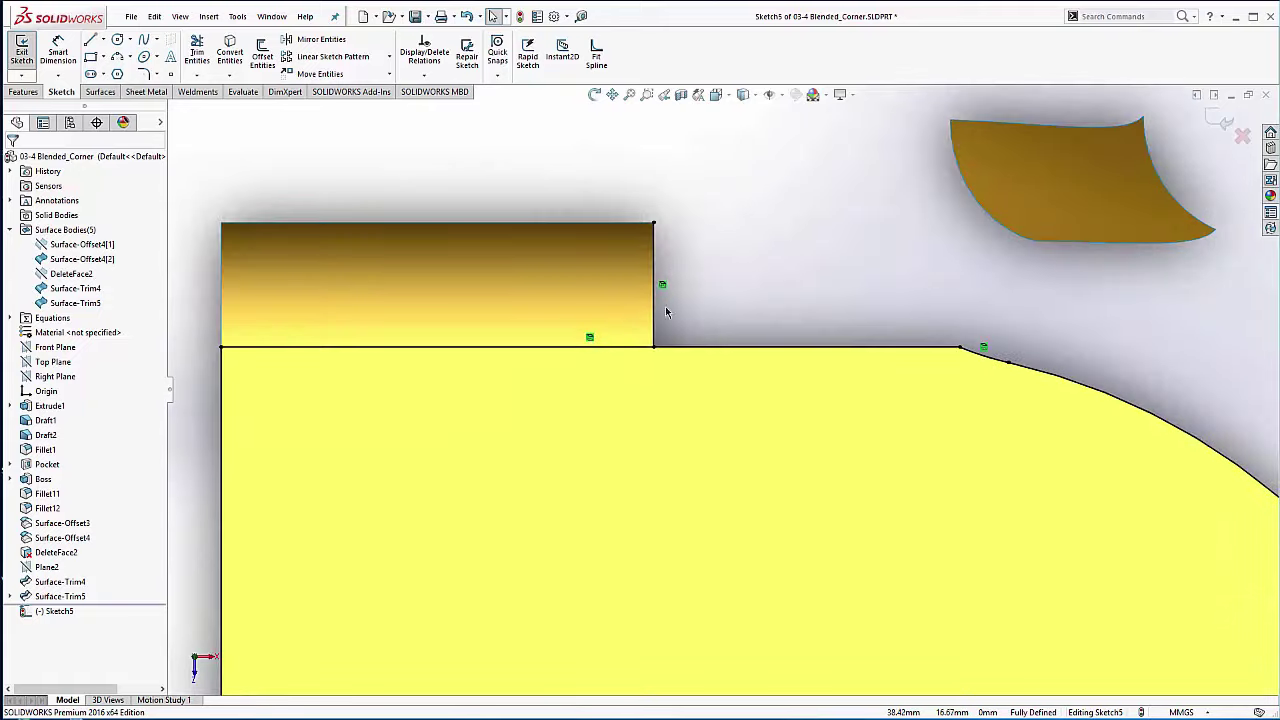
pyautogui.click(654, 314)
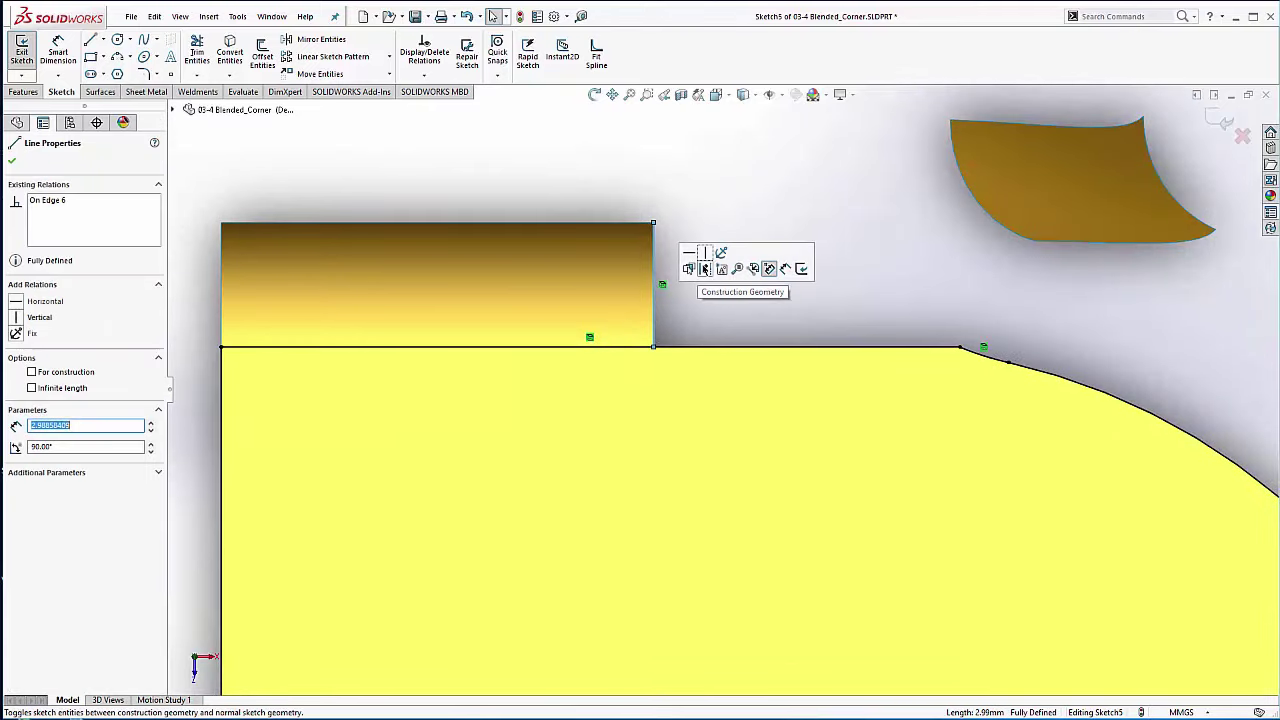
pyautogui.click(705, 274)
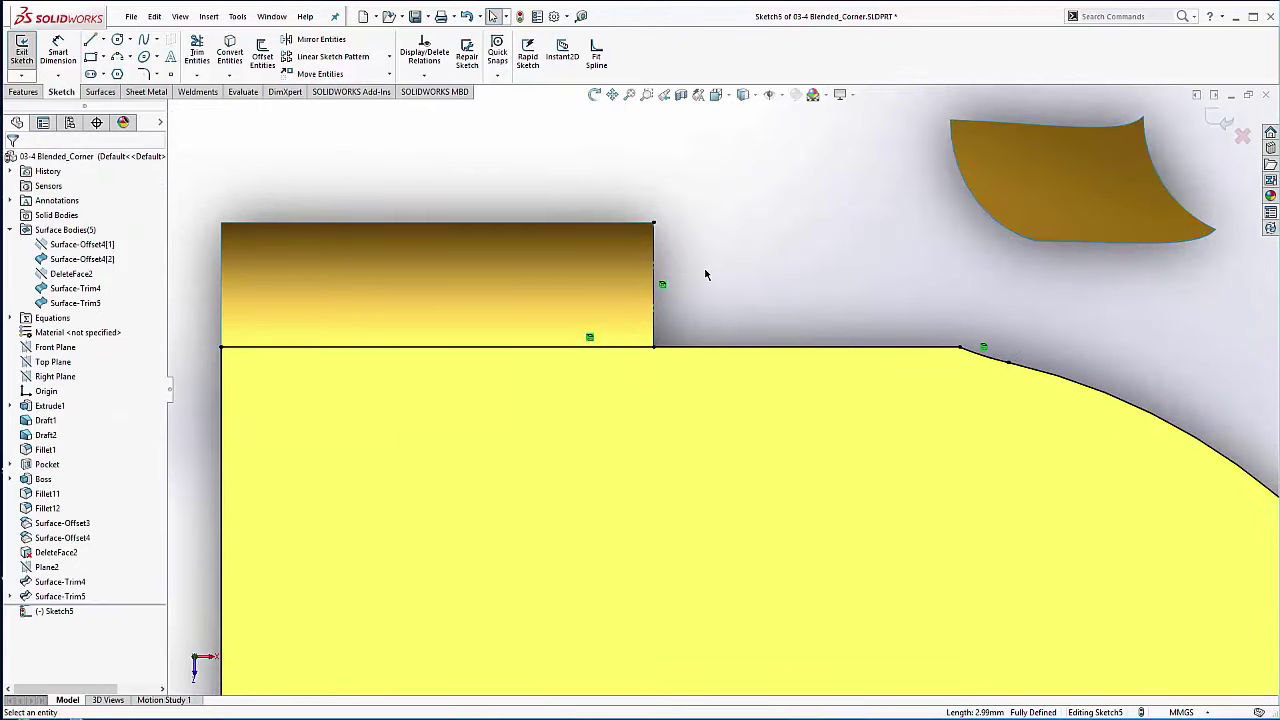
# Step: Trim away the outline's straight portion beyond the fillet copy's end and the short segment leading into the large arc
pyautogui.click(197, 50)
pyautogui.moveTo(846, 428); pyautogui.dragTo(853, 409)
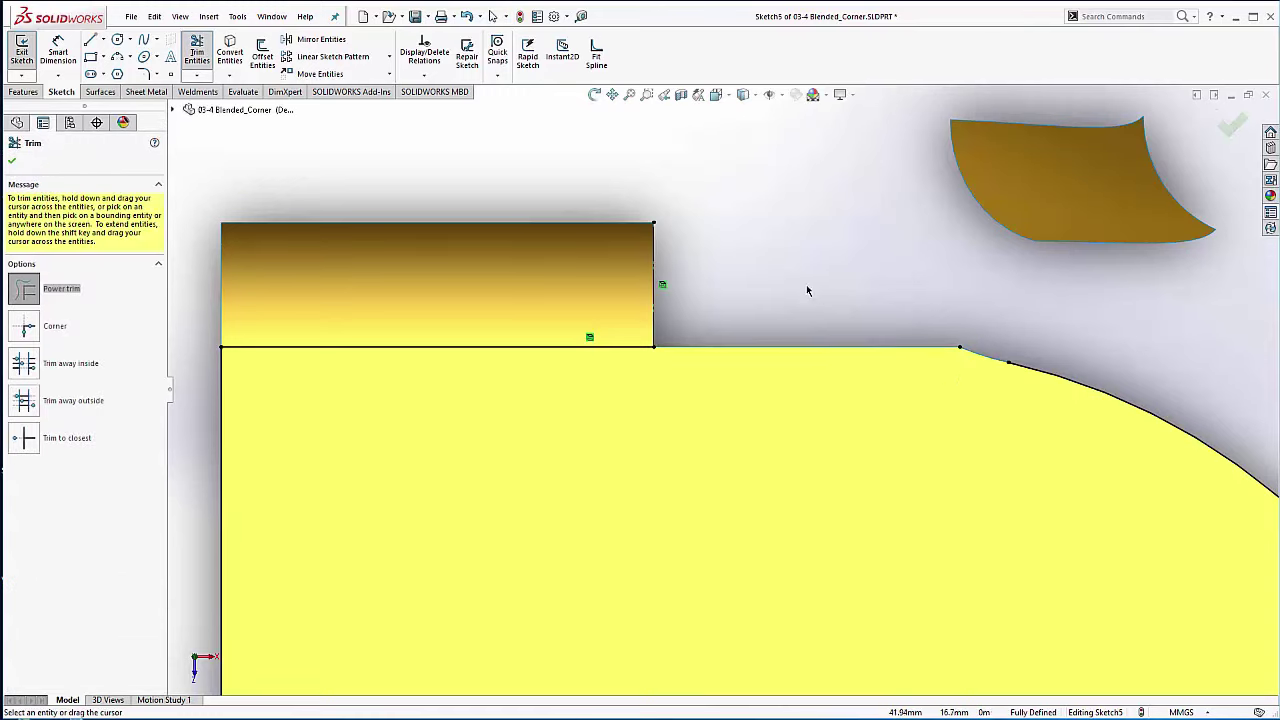
pyautogui.press('Escape')
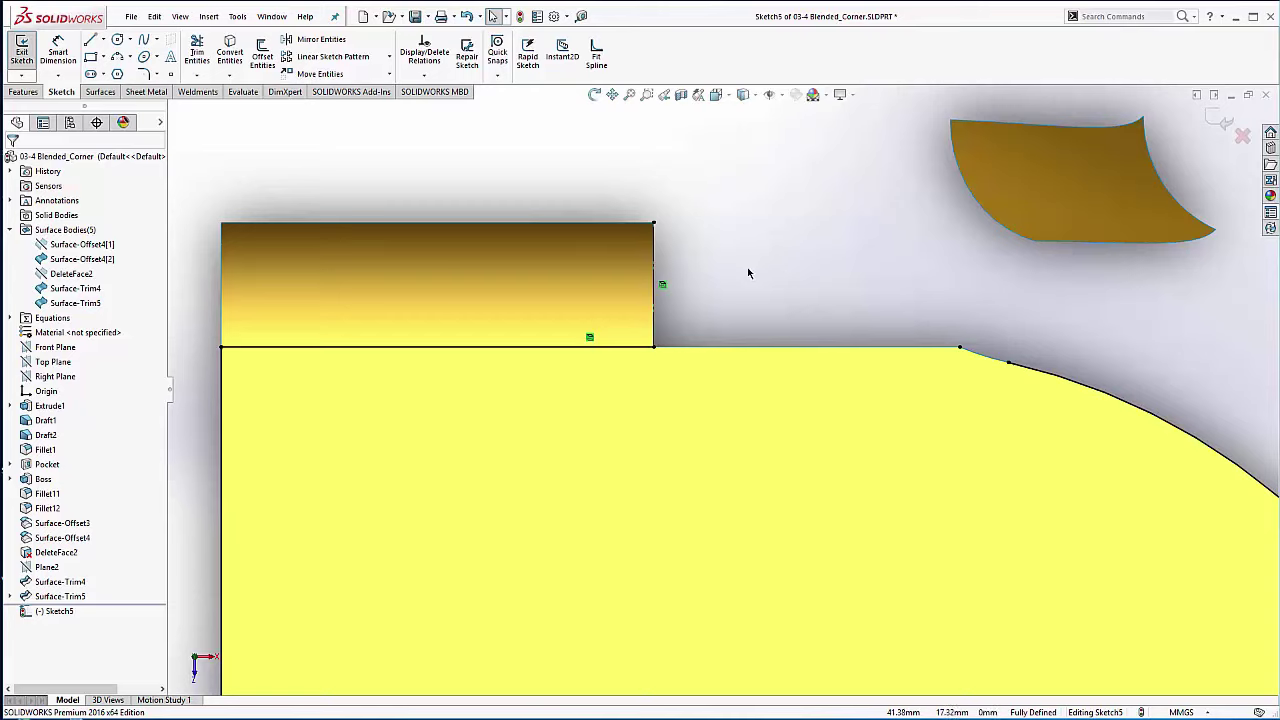
# Step: Draw a two-point spline bridging the outline gap from the straight fillet copy's end corner to the start of the large arc
pyautogui.click(145, 40)
pyautogui.click(654, 349)
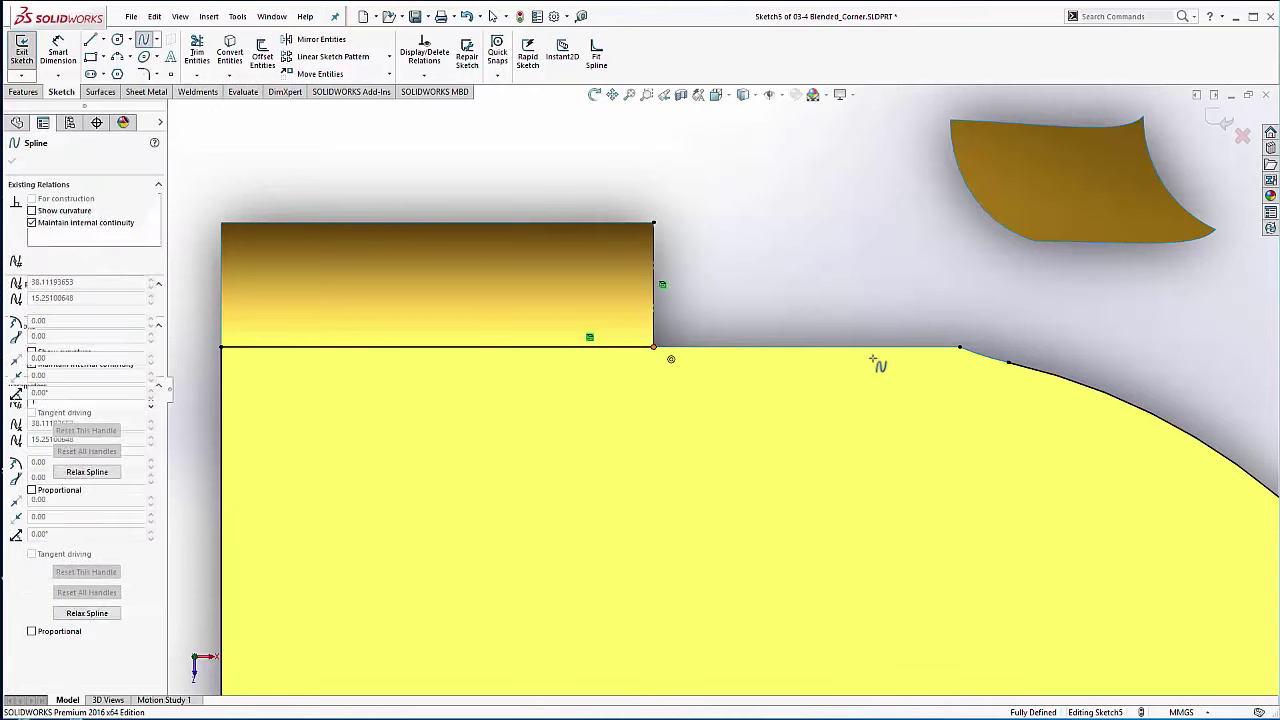
pyautogui.click(1008, 362)
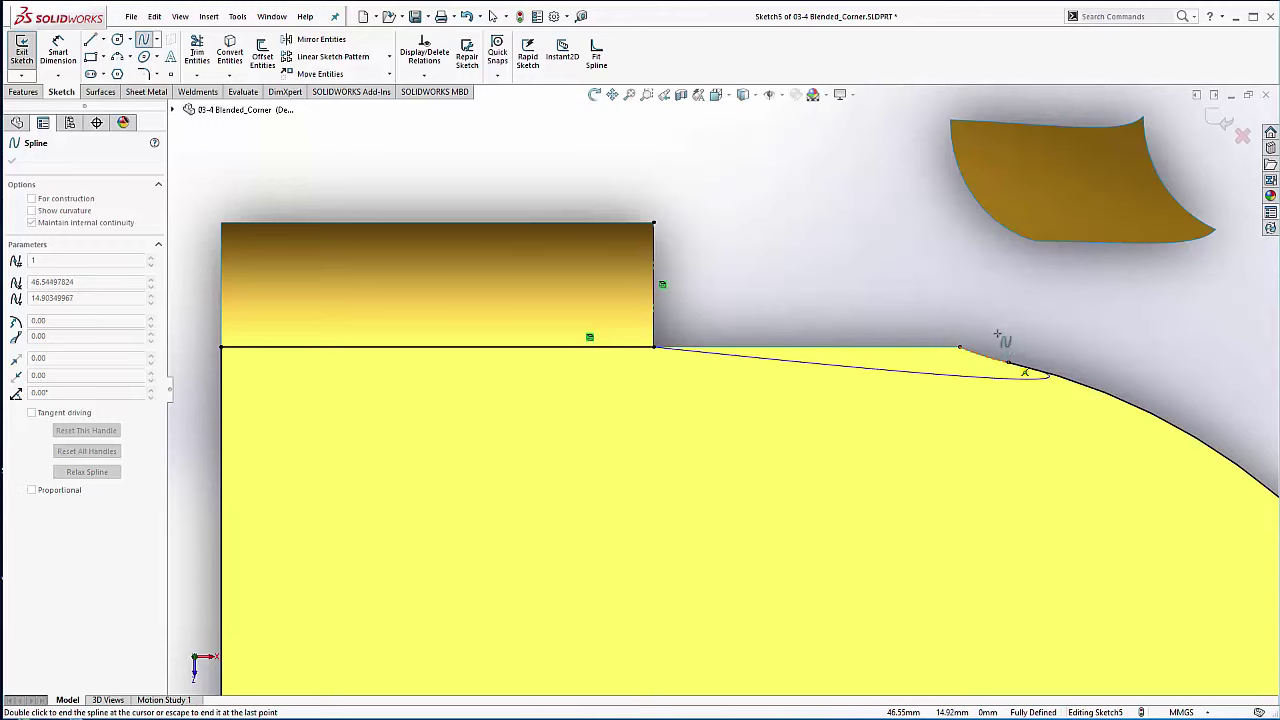
pyautogui.rightClick(999, 334)
pyautogui.click(1015, 341)
pyautogui.scroll(-3, 1015, 341)
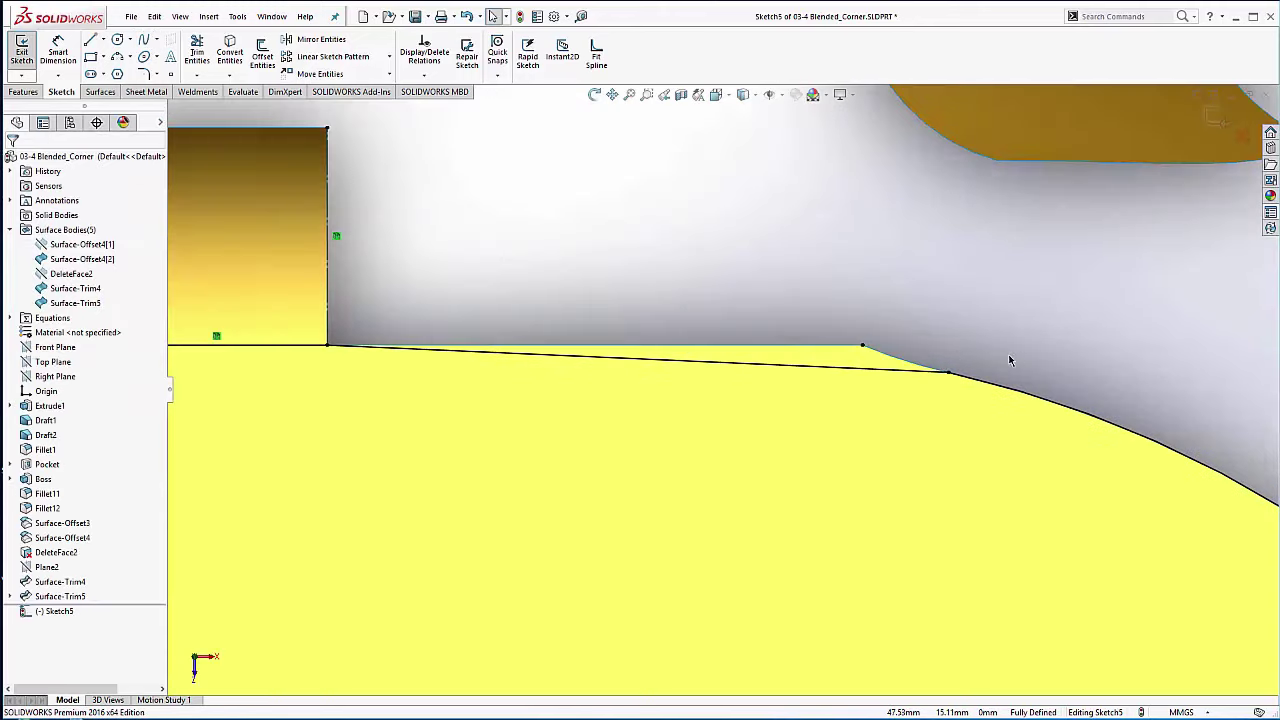
# Step: Make the spline tangent to the large arc at their shared endpoint
pyautogui.click(949, 375)
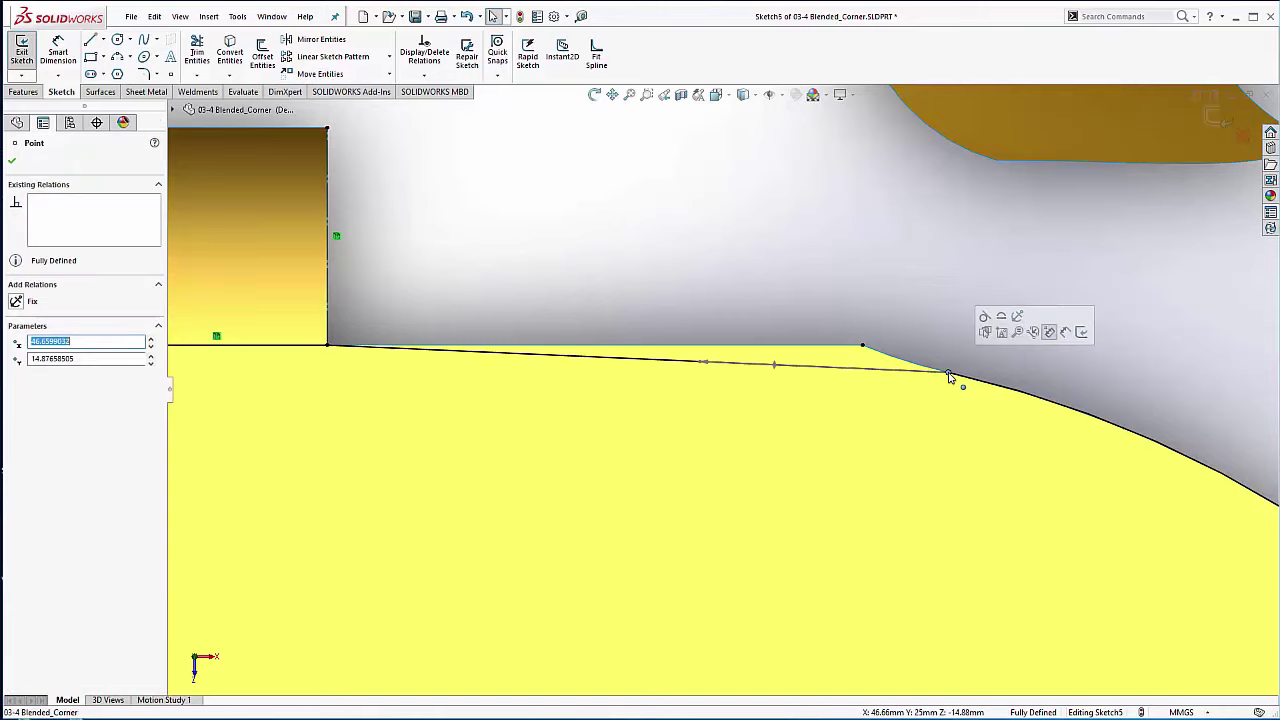
pyautogui.click(984, 317)
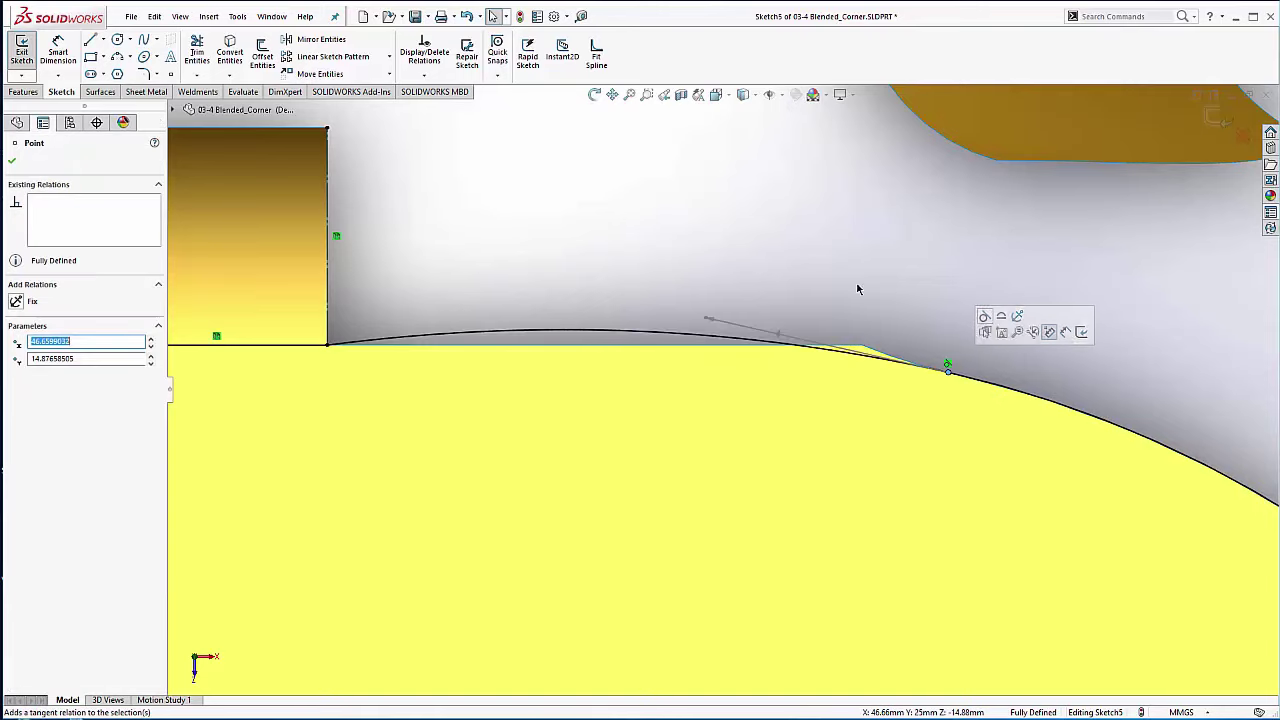
pyautogui.click(573, 265)
# Step: Make the spline tangent to the straight outline line along the fillet copy
pyautogui.scroll(2, 363, 340)
pyautogui.scroll(-1, 371, 370)
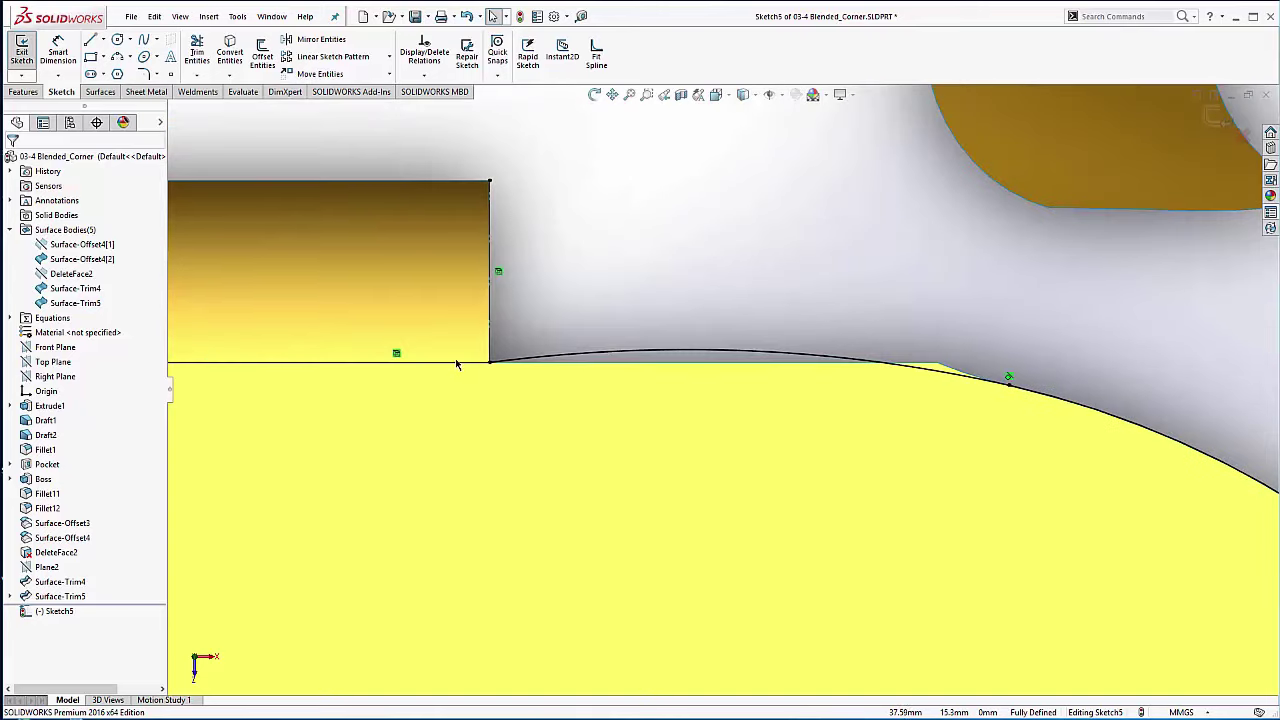
pyautogui.click(457, 363)
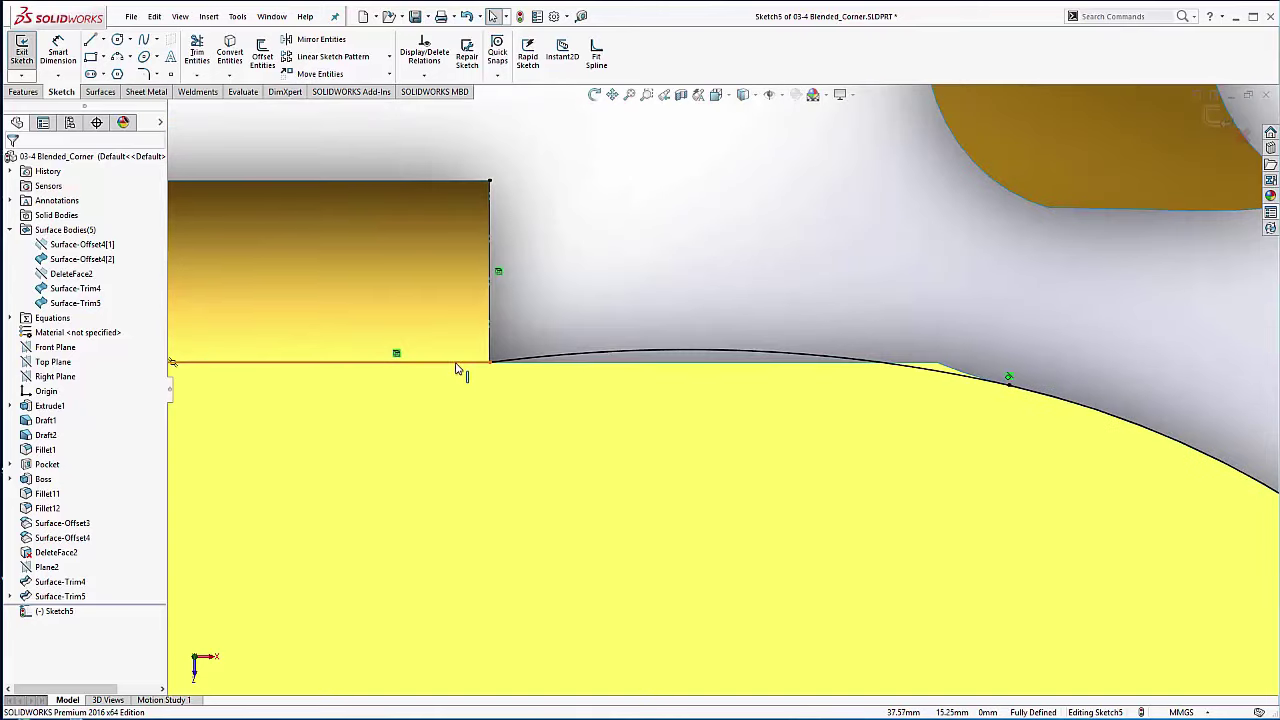
pyautogui.keyDown('ctrl'); pyautogui.click(532, 362); pyautogui.keyUp('ctrl')
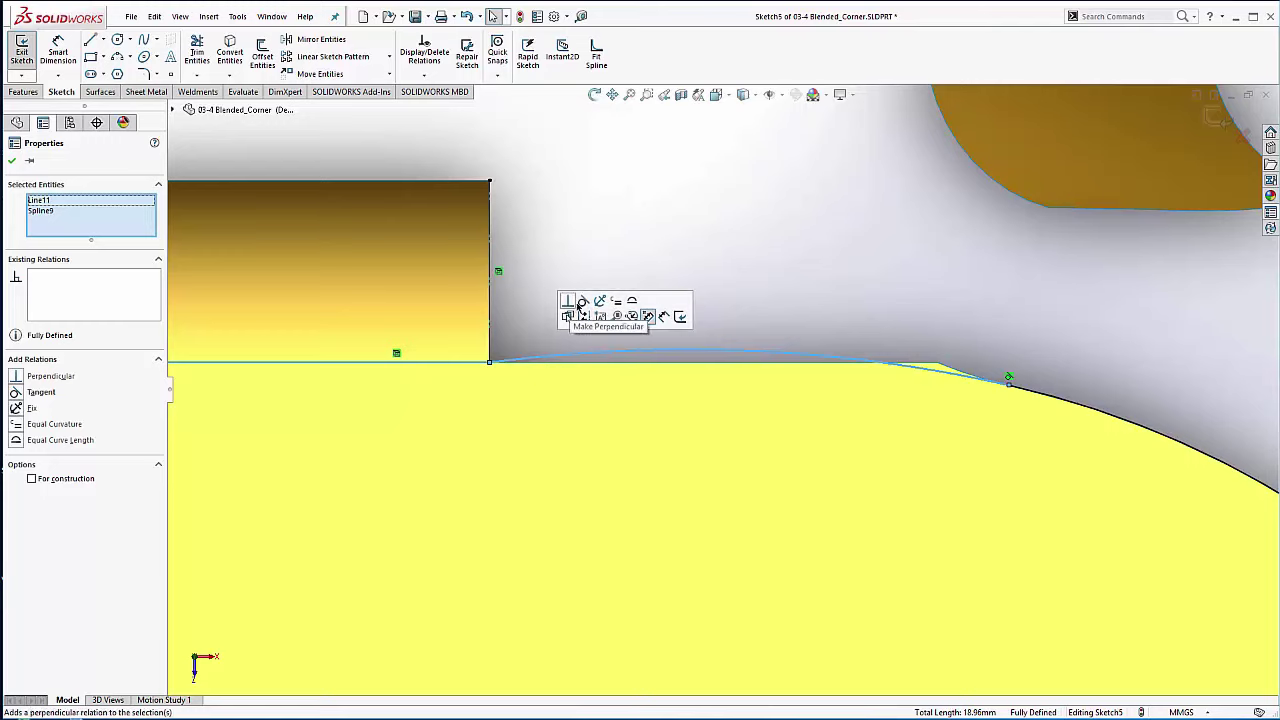
pyautogui.click(583, 301)
pyautogui.click(615, 259)
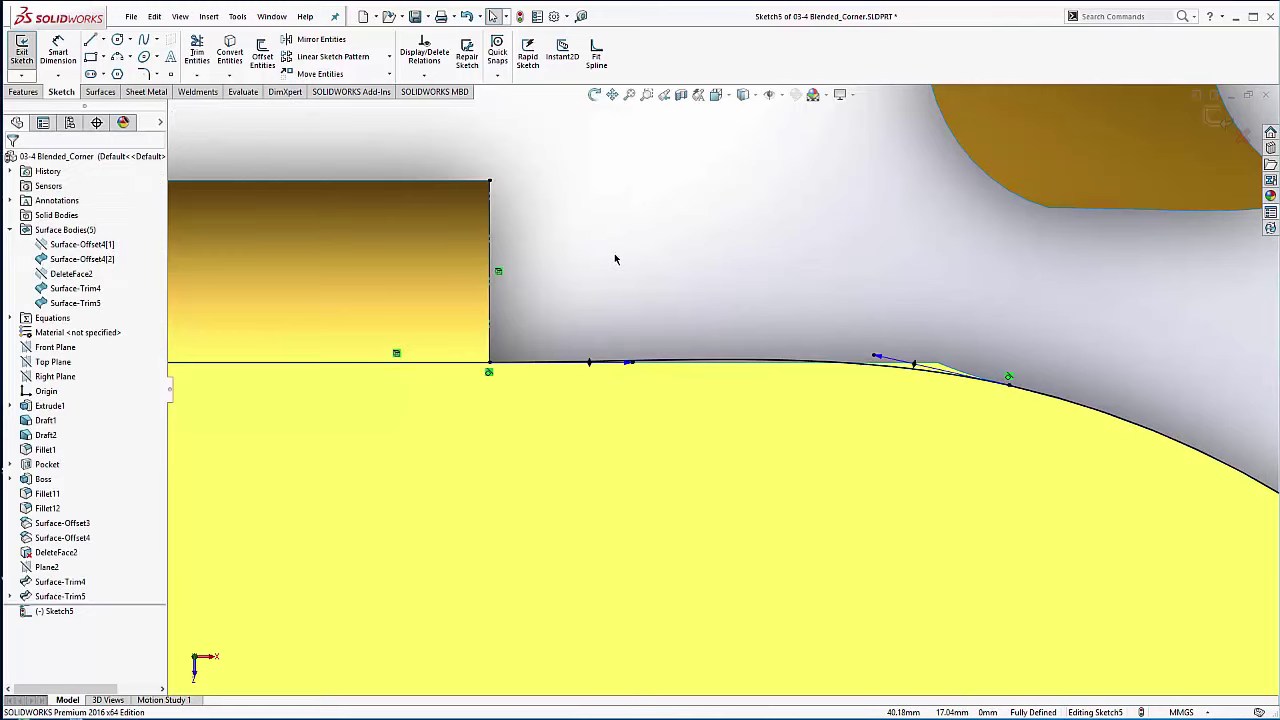
pyautogui.scroll(-3, 770, 372)
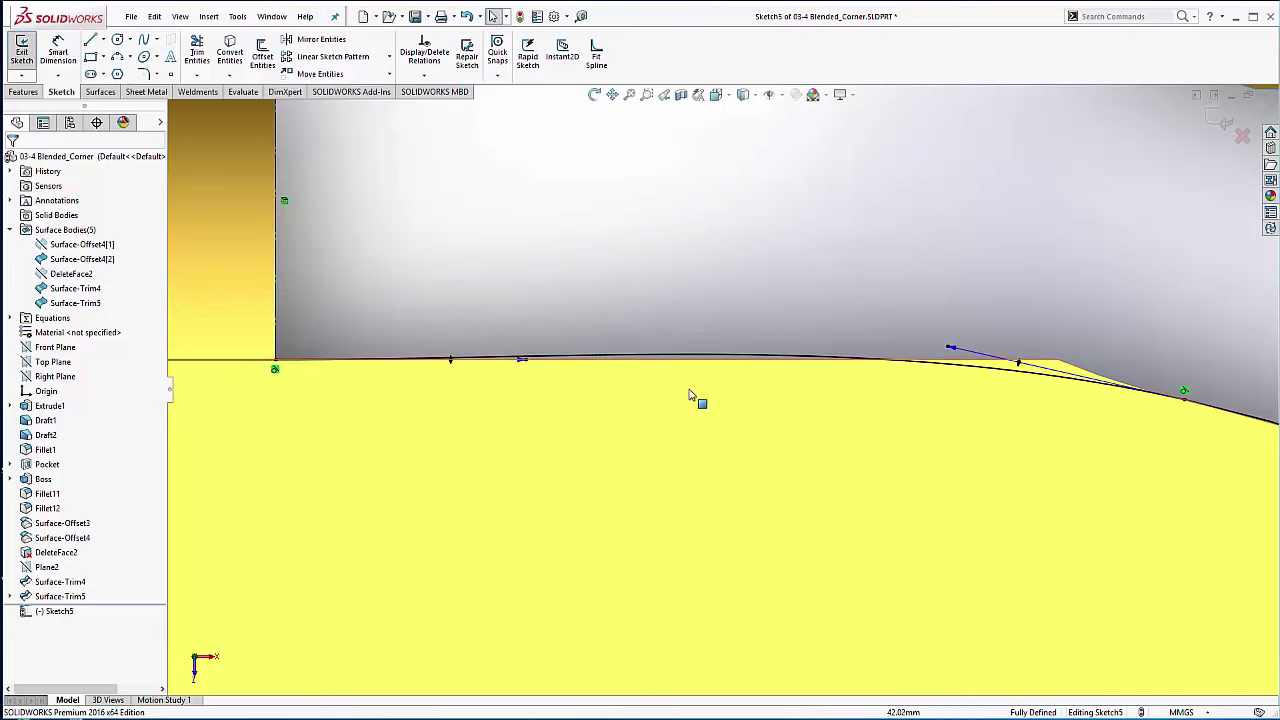
pyautogui.scroll(3, 700, 390)
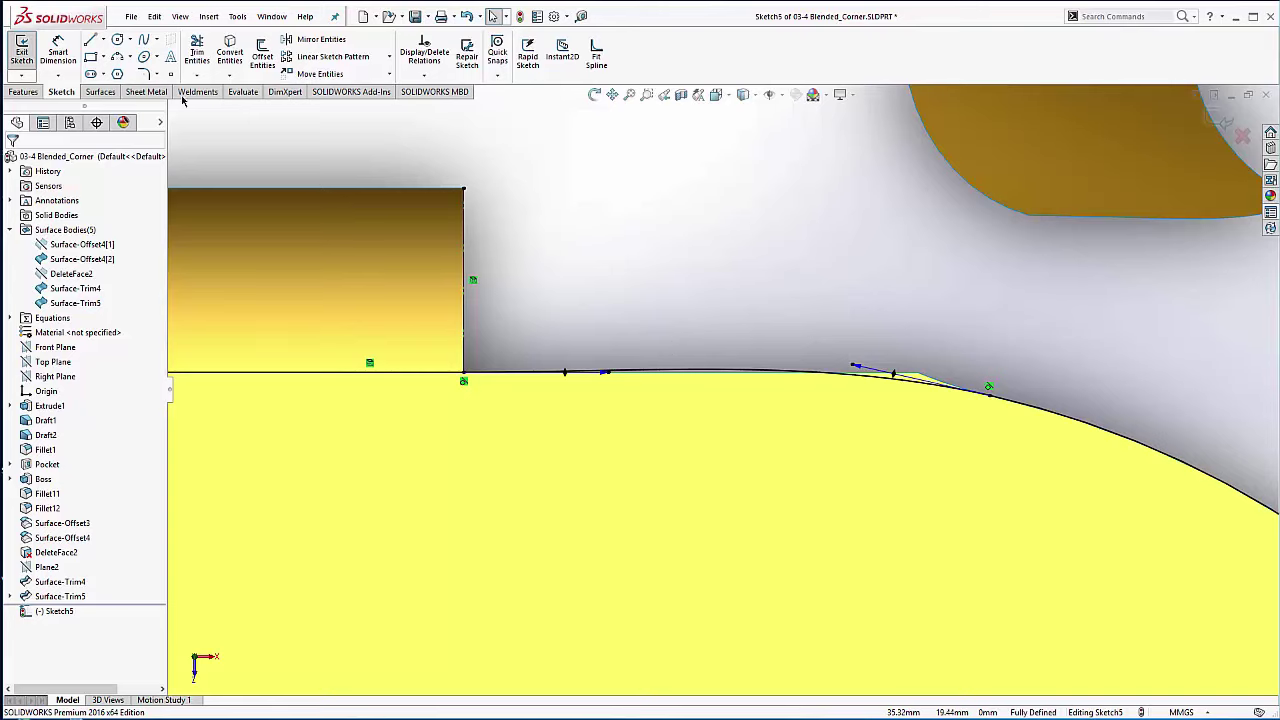
# Step: Create a planar surface from the current closed sketch outline
pyautogui.click(101, 92)
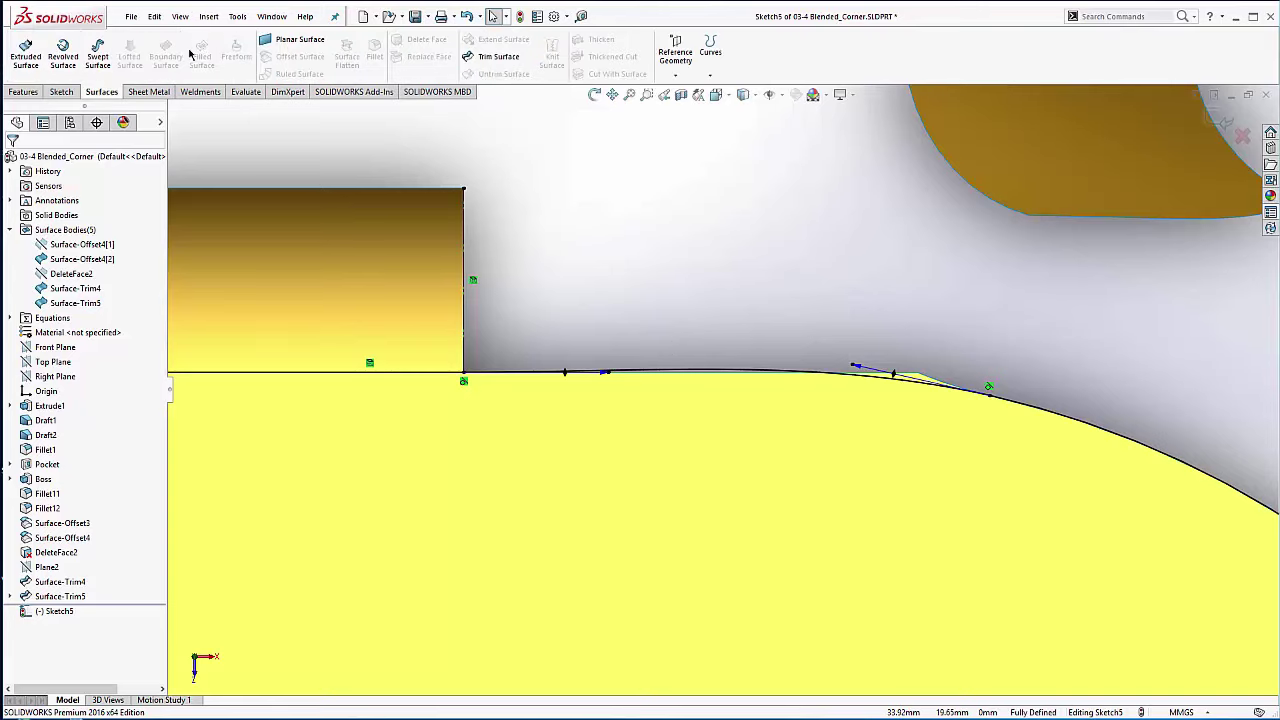
pyautogui.click(286, 43)
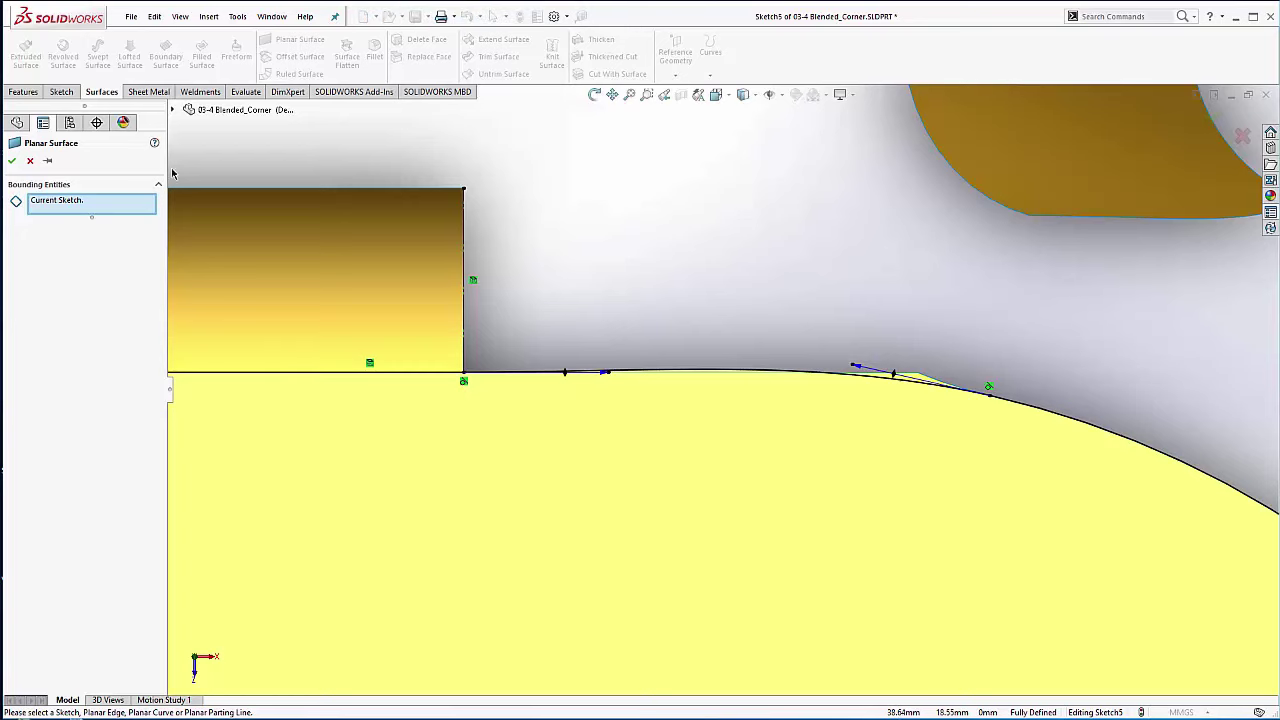
pyautogui.click(13, 161)
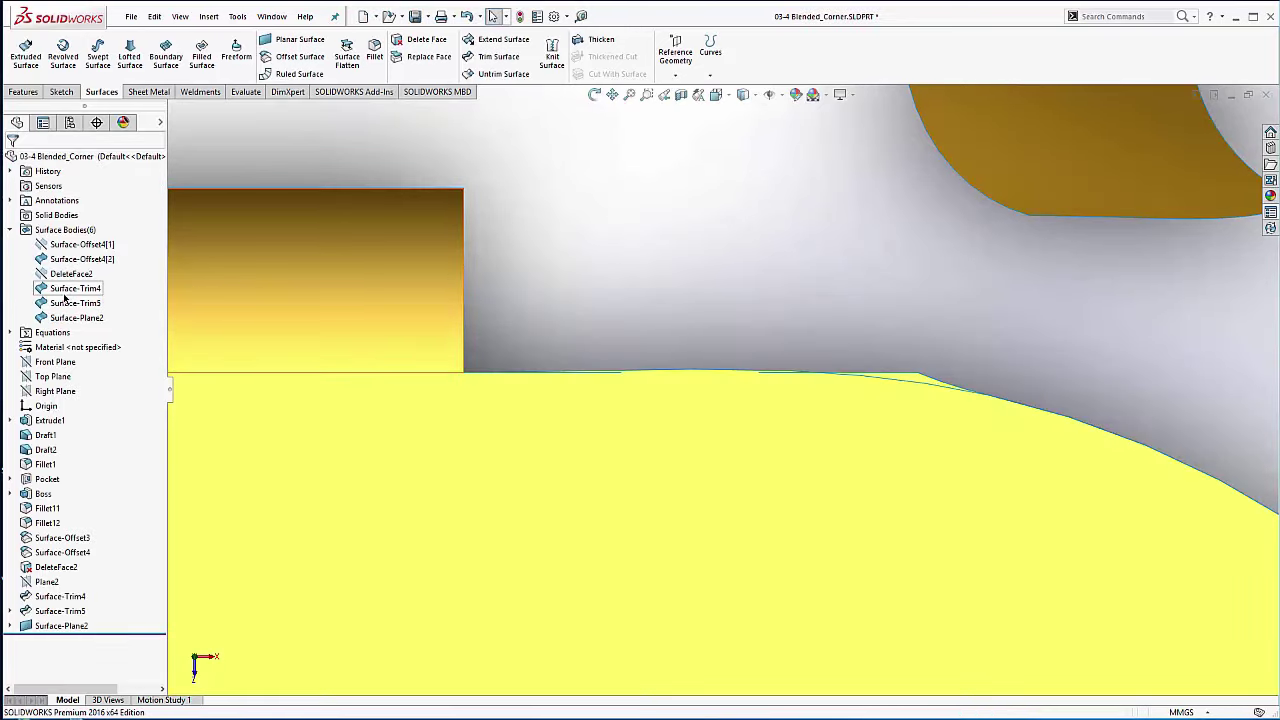
# Step: Delete the original flat floor surface body Surface-Offset4[2], leaving the new planar surface in its place
pyautogui.scroll(3, 716, 310)
pyautogui.scroll(-3, 805, 421)
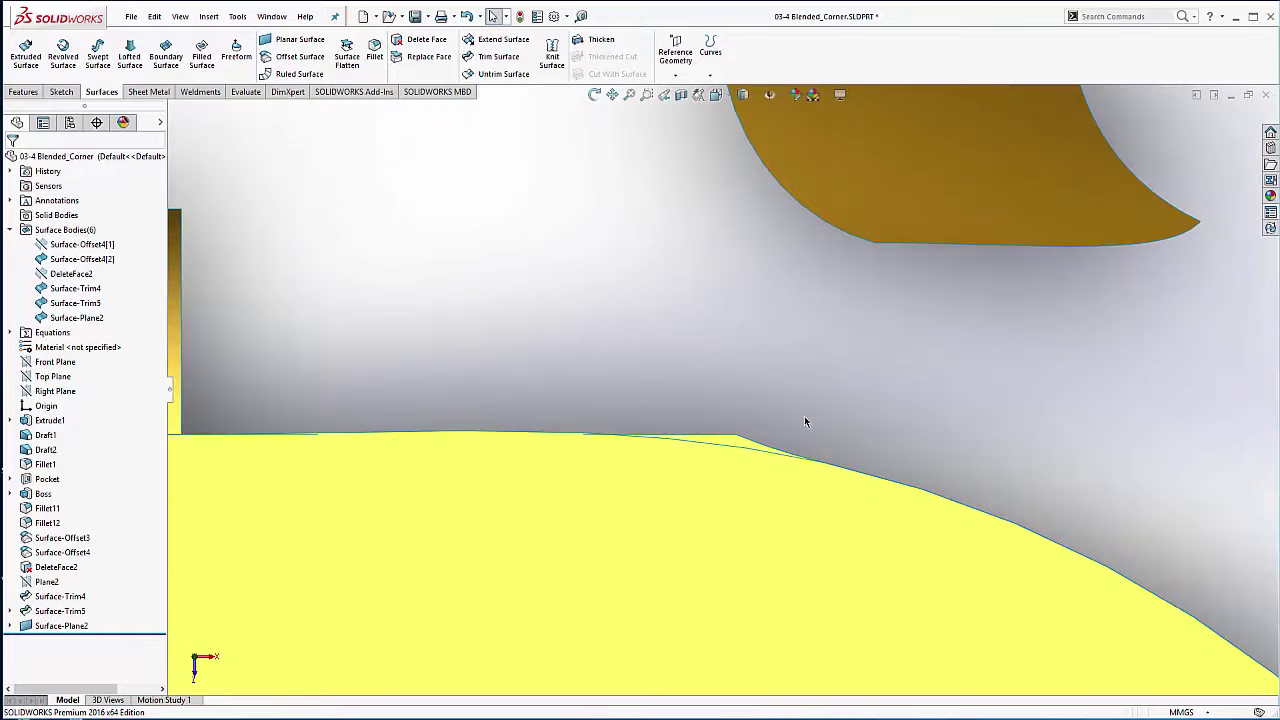
pyautogui.click(729, 445)
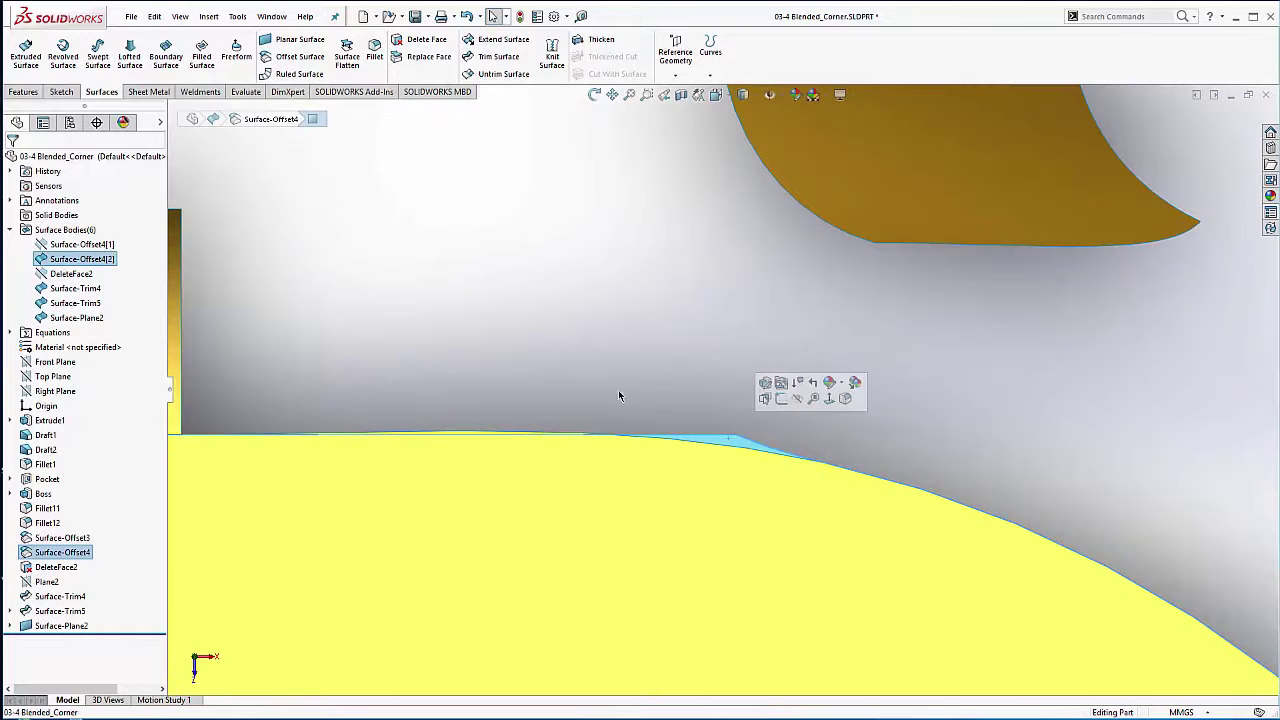
pyautogui.rightClick(54, 262)
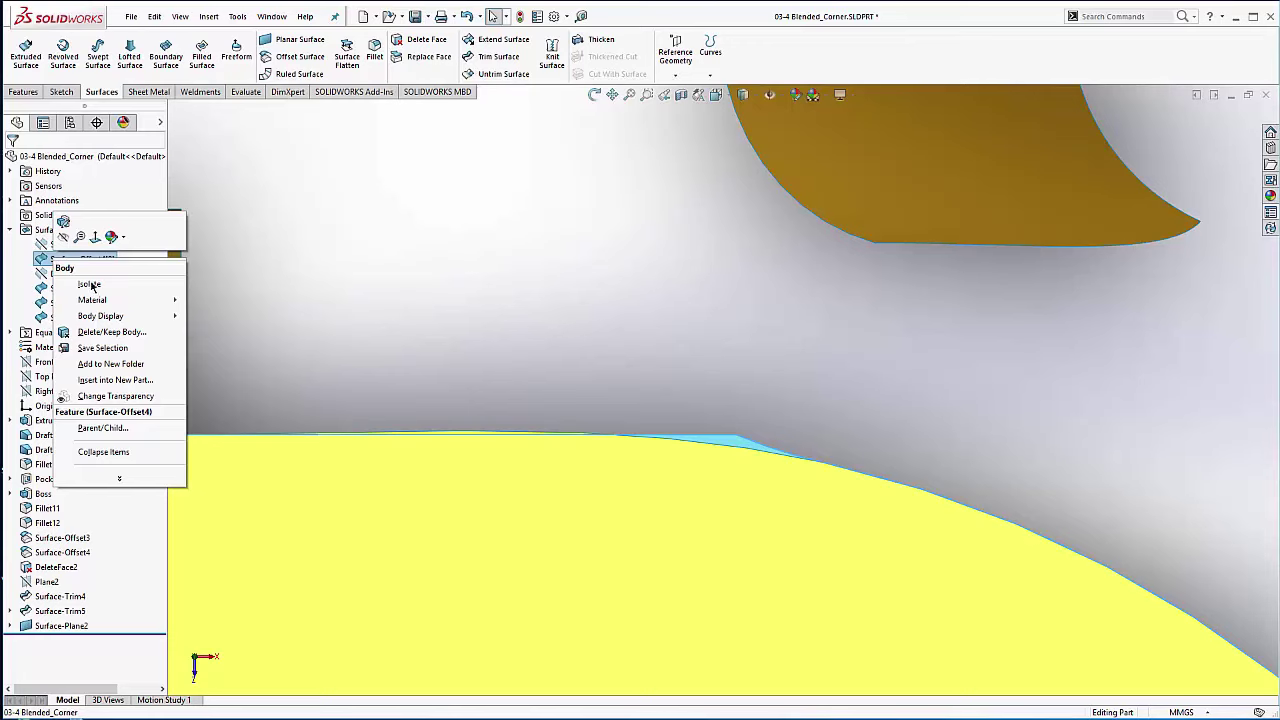
pyautogui.click(90, 333)
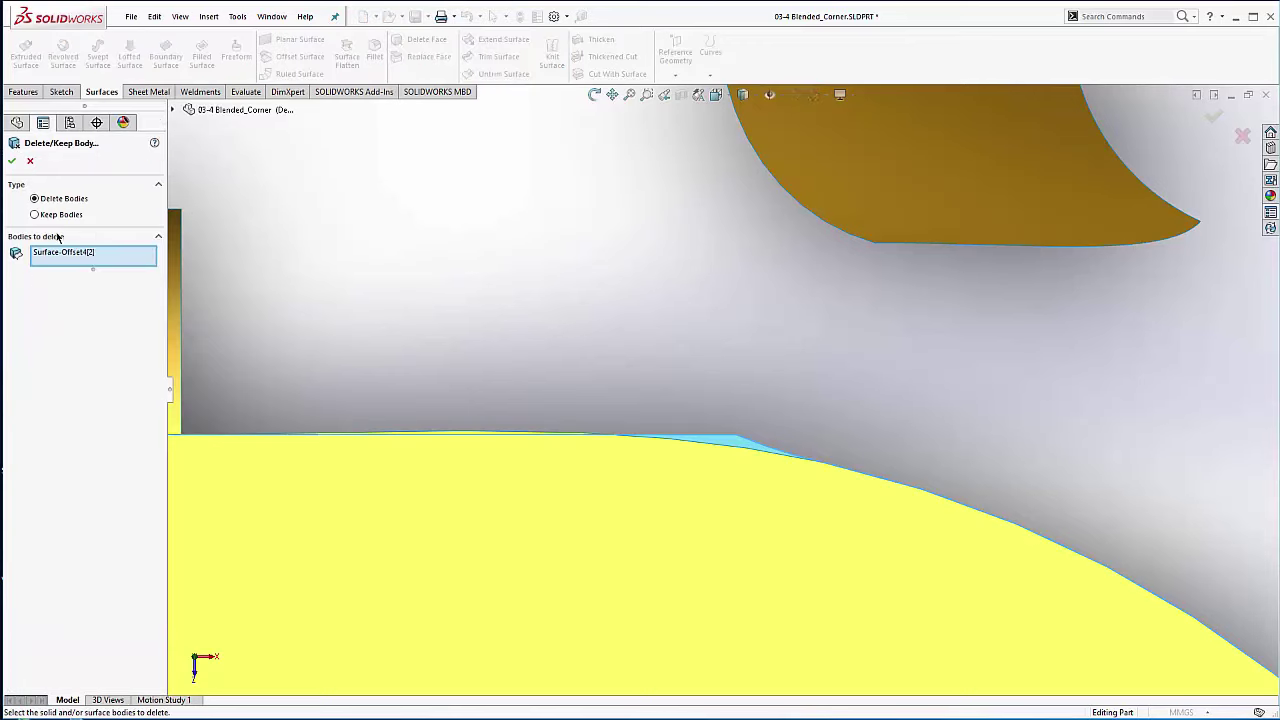
pyautogui.click(12, 162)
pyautogui.scroll(4, 588, 380)
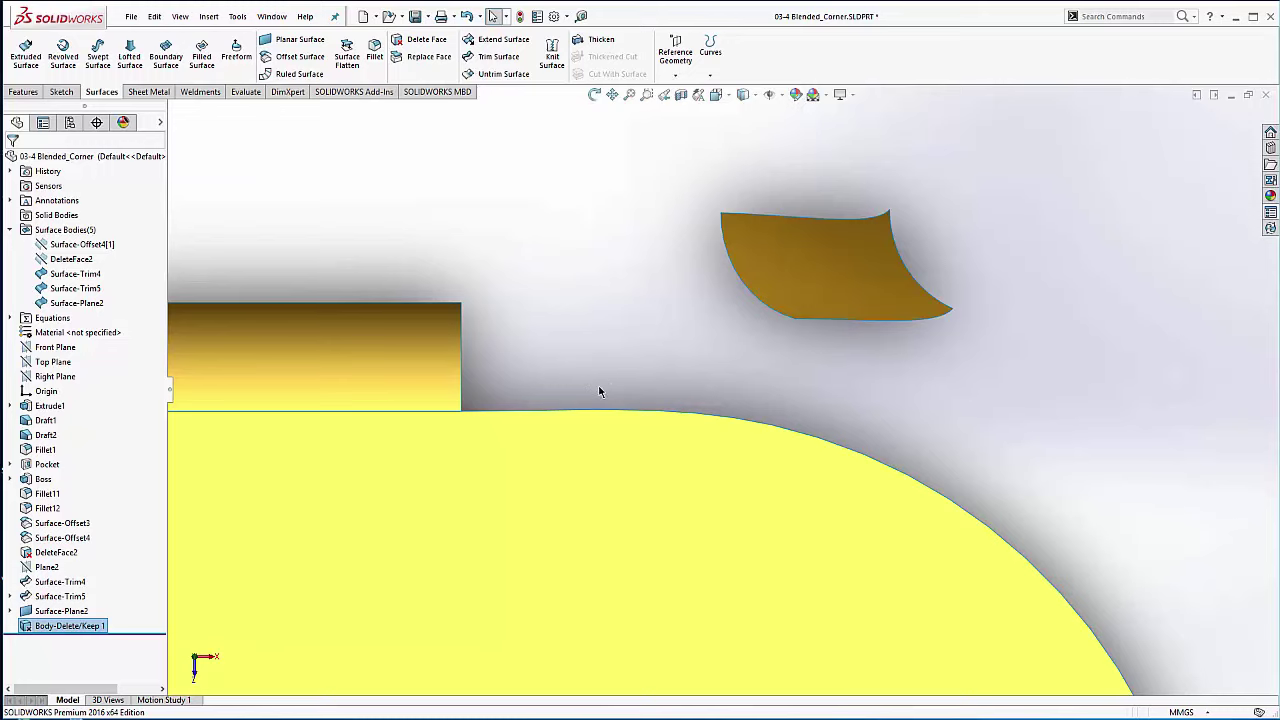
# Step: Show the hidden surface bodies DeleteFace2 and Surface-Offset4[1] around the corner gap
pyautogui.moveTo(669, 370); pyautogui.dragTo(314, 240, button='middle')
pyautogui.click(314, 240)
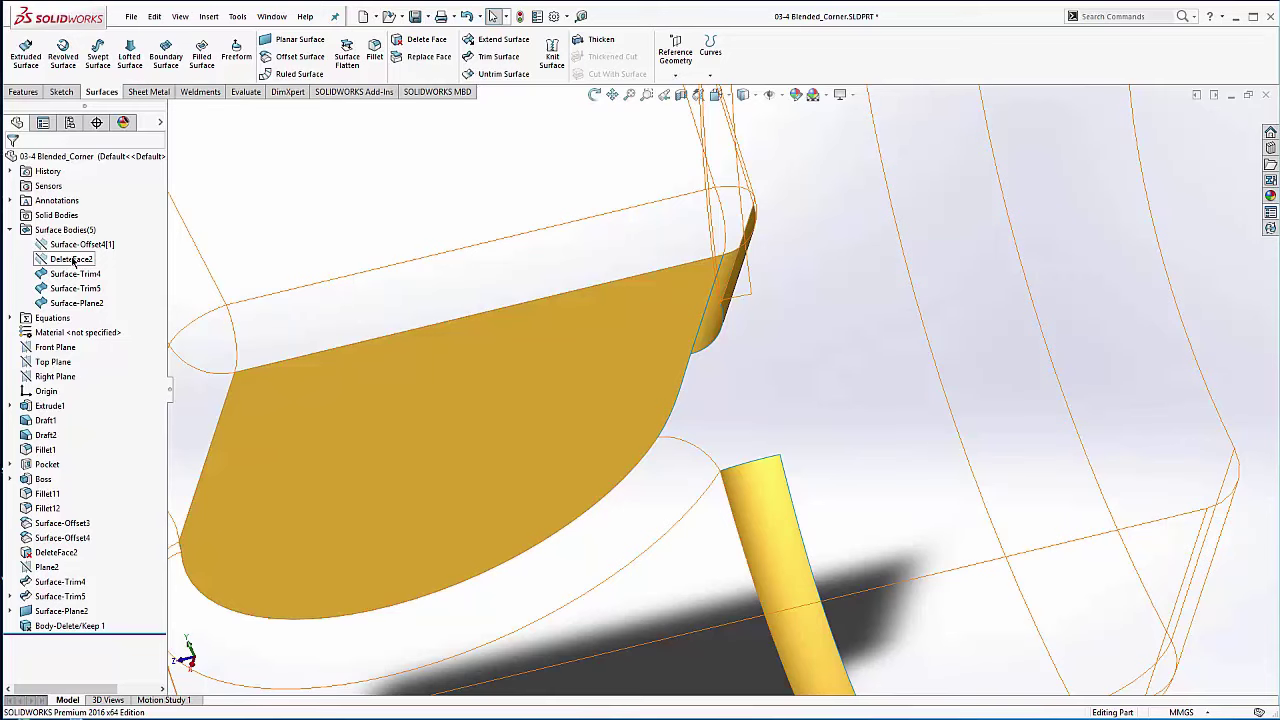
pyautogui.click(72, 260)
pyautogui.click(83, 237)
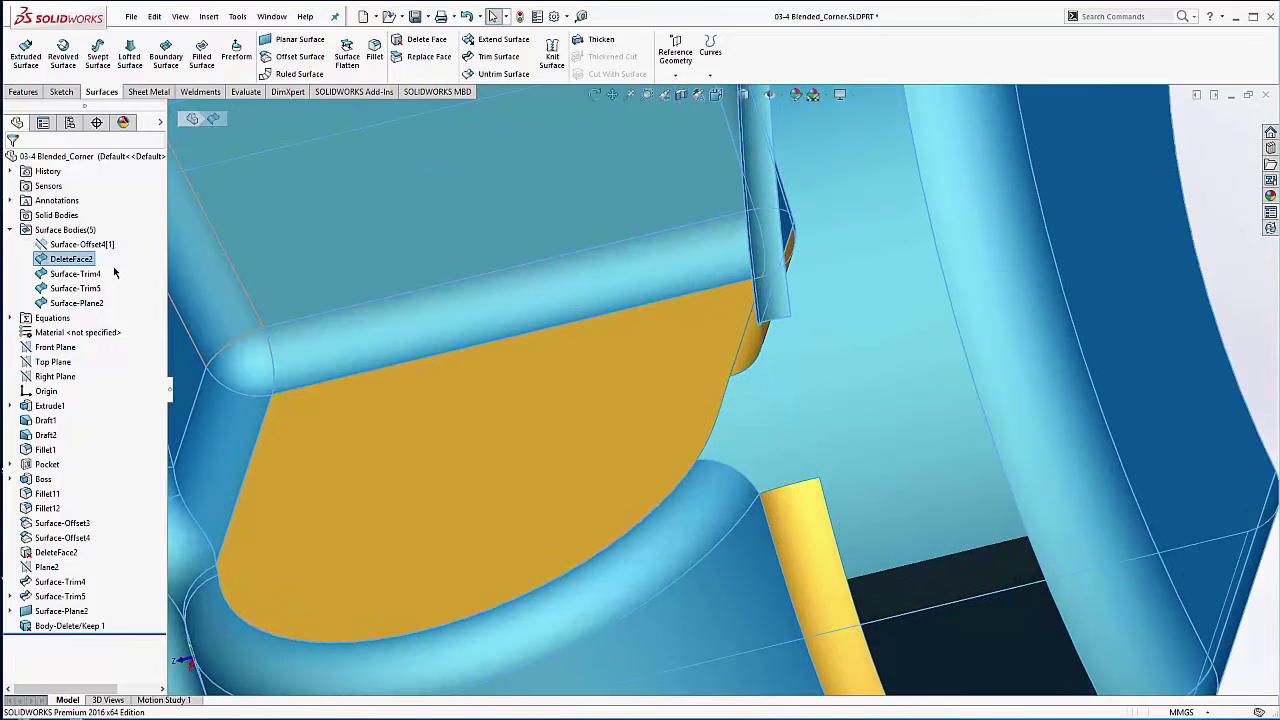
pyautogui.click(82, 244)
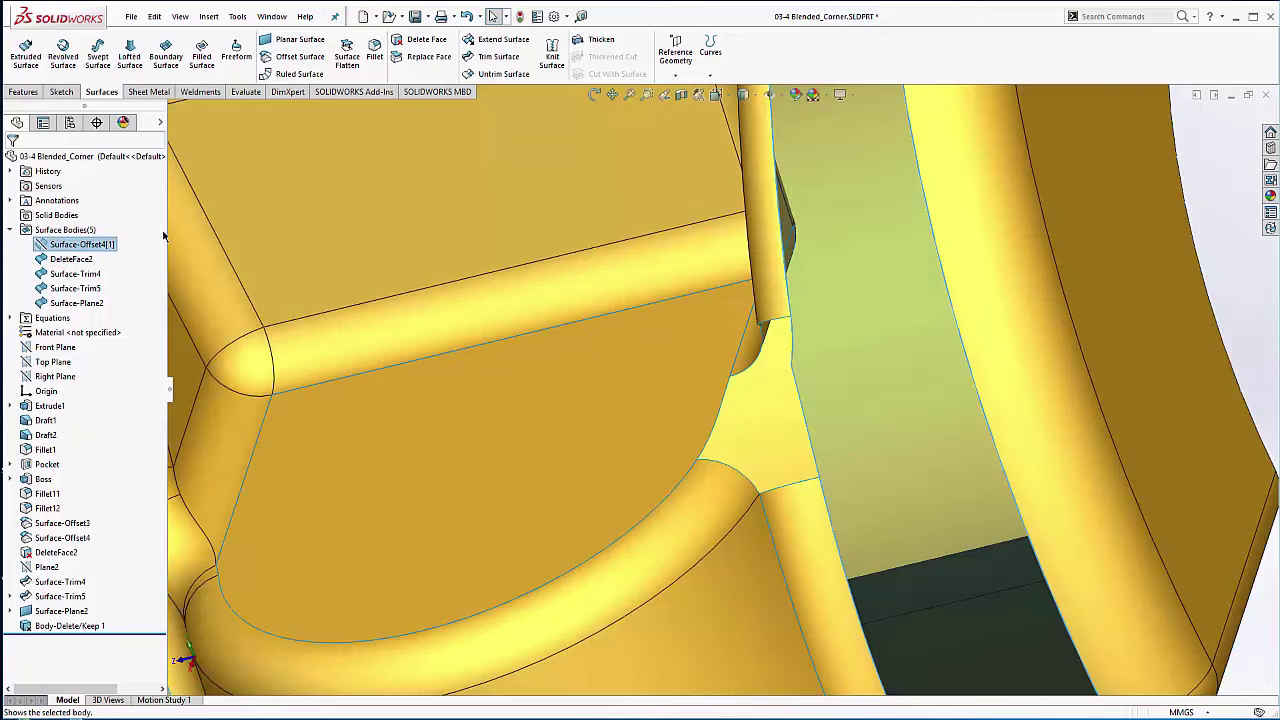
pyautogui.scroll(-3, 1043, 349)
pyautogui.scroll(-3, 762, 339)
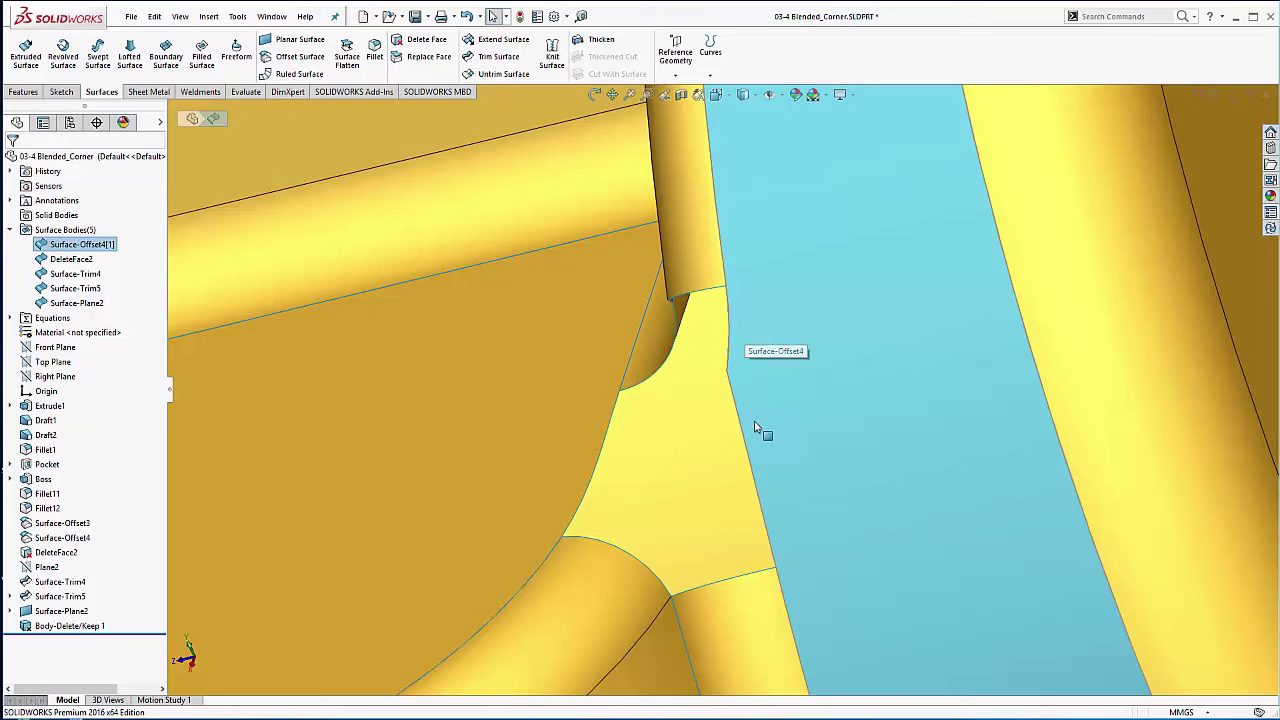
pyautogui.scroll(3, 765, 441)
pyautogui.moveTo(791, 380); pyautogui.dragTo(747, 403, button='middle')
pyautogui.scroll(-2, 747, 402)
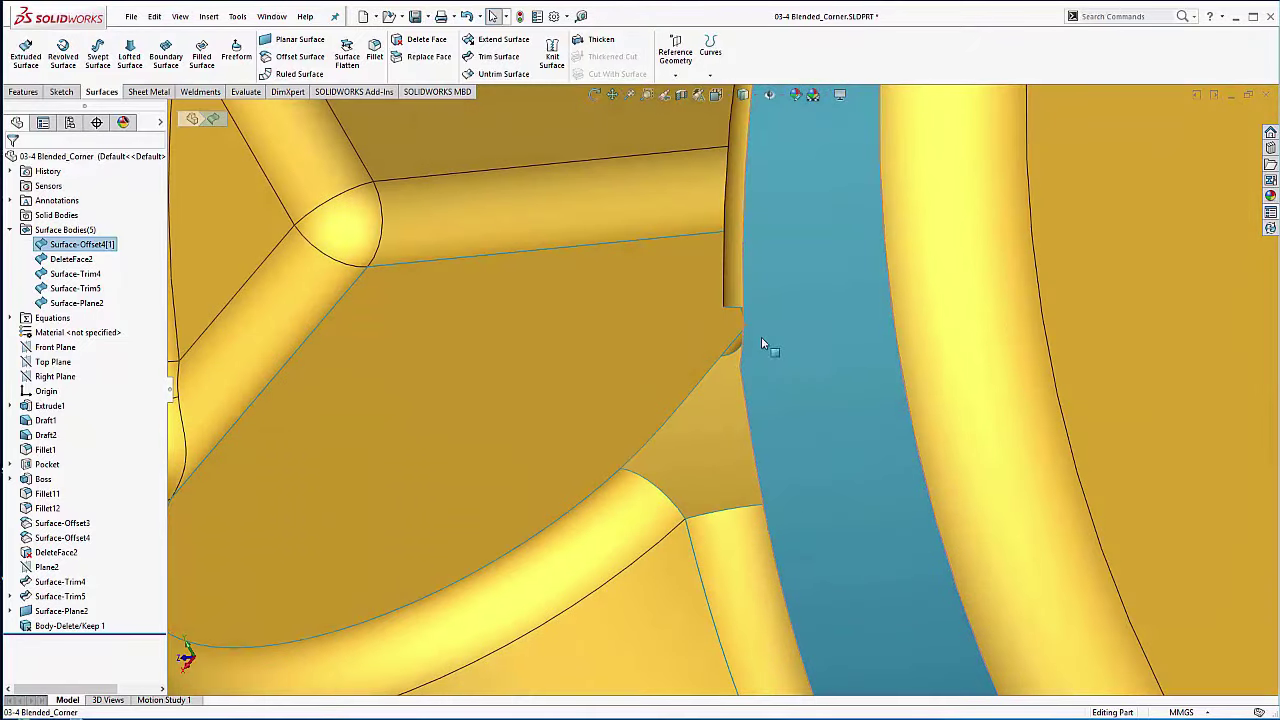
pyautogui.scroll(5, 772, 458)
pyautogui.click(309, 360)
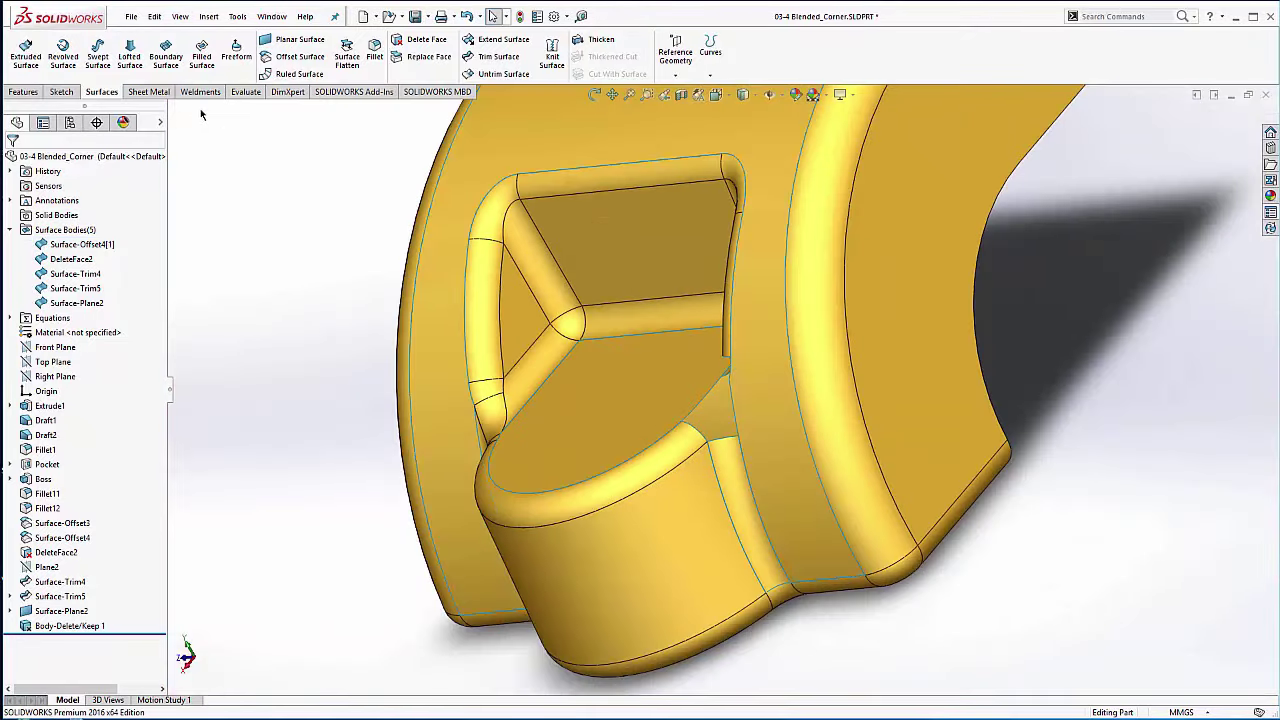
# Step: Start a new 3D sketch
pyautogui.click(62, 92)
pyautogui.click(25, 76)
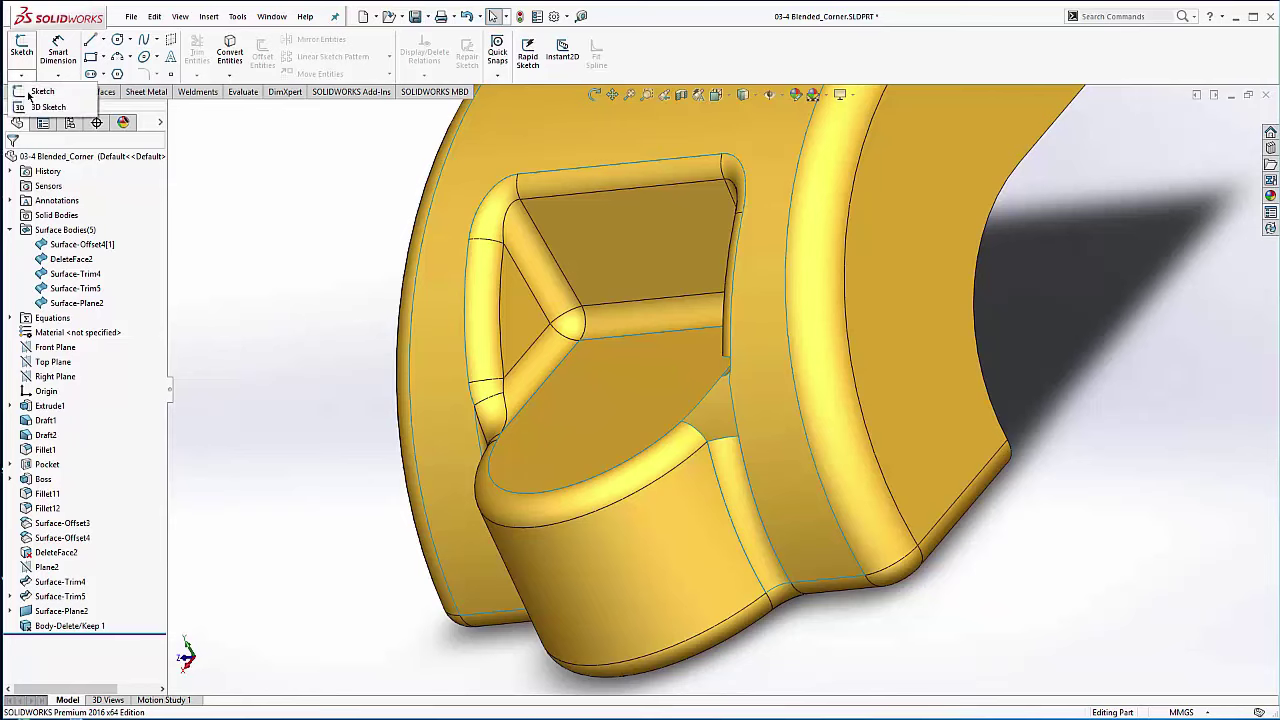
pyautogui.click(42, 107)
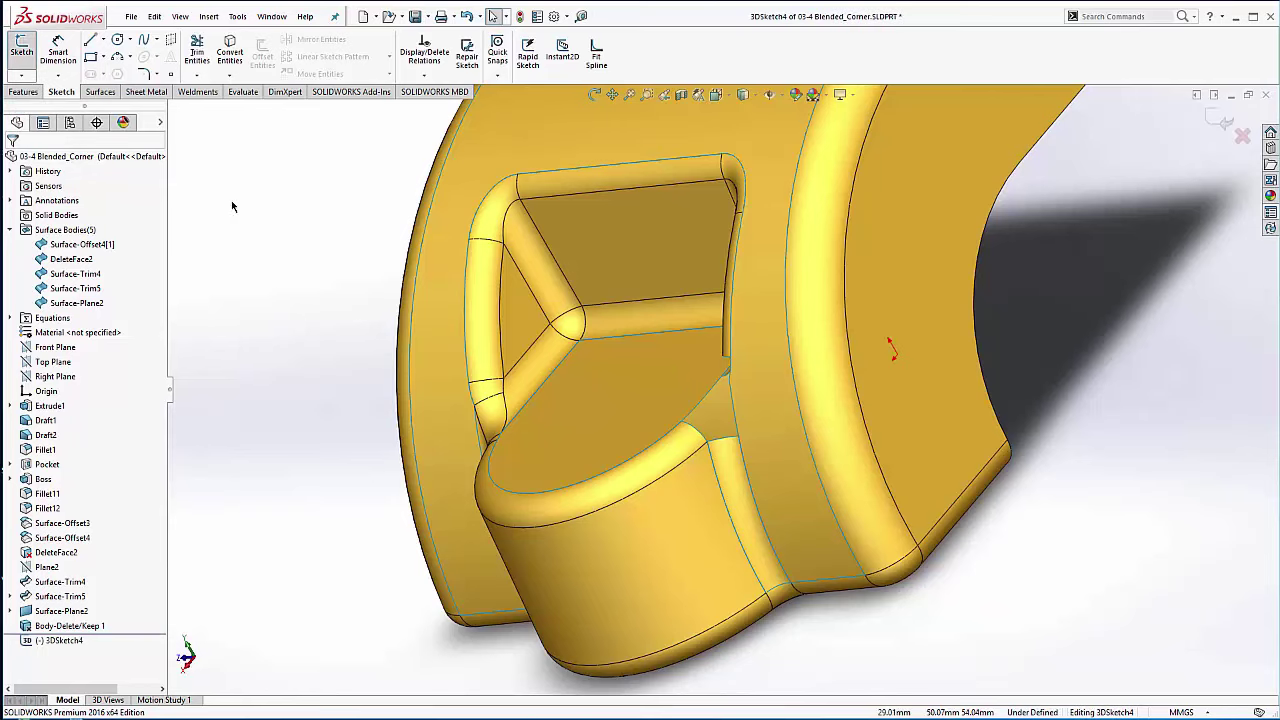
# Step: Sketch a freehand five-point spline on surface, running from the outer face across the pocket's corner fillet
pyautogui.click(158, 40)
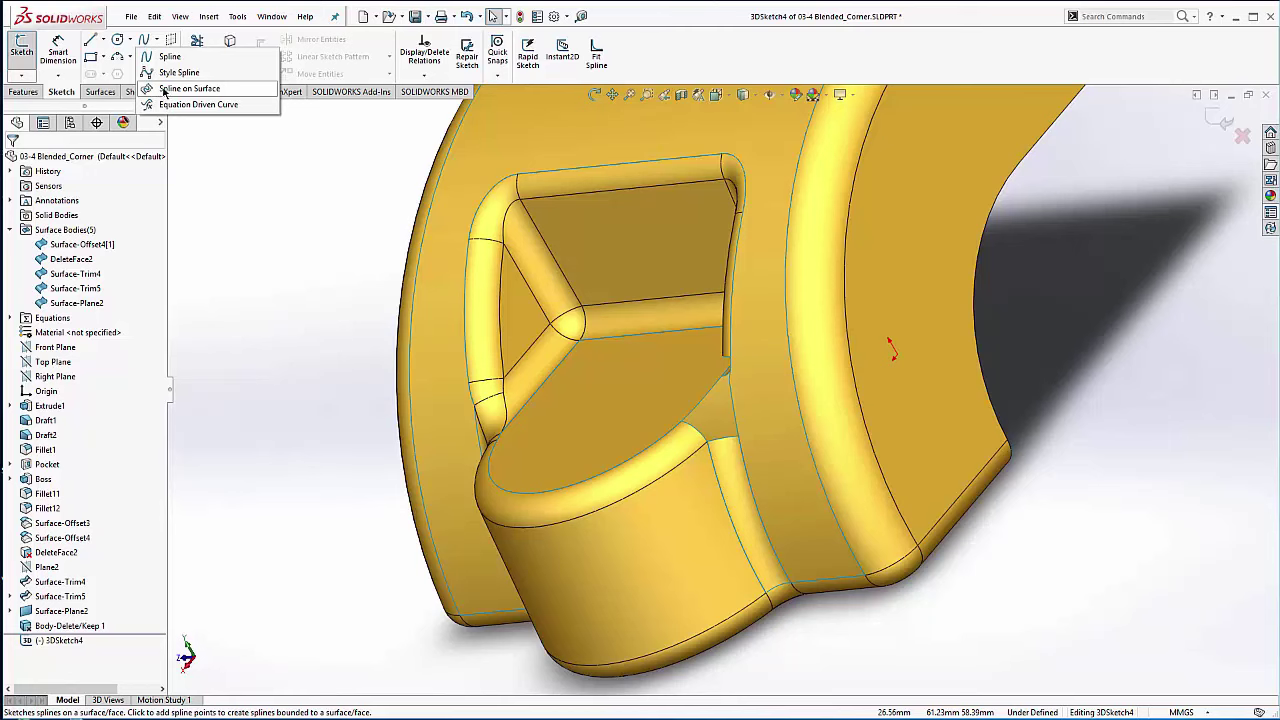
pyautogui.click(170, 89)
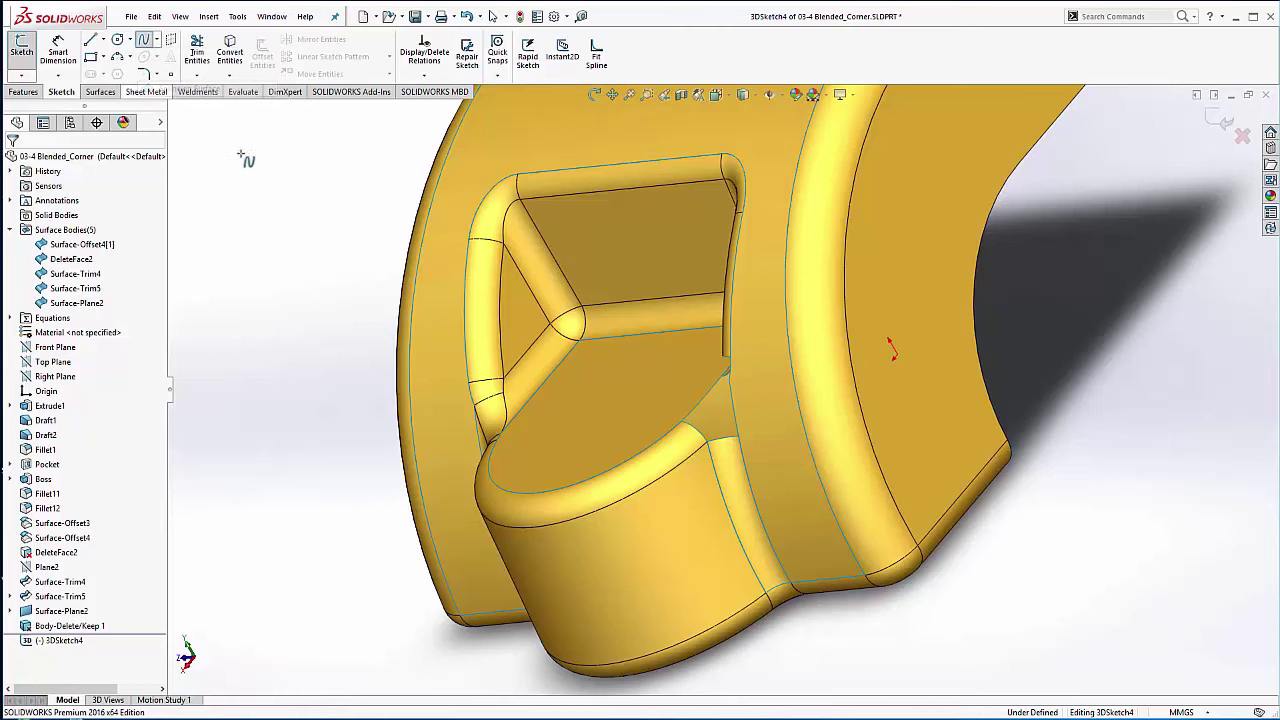
pyautogui.scroll(-3, 740, 330)
pyautogui.scroll(4, 746, 298)
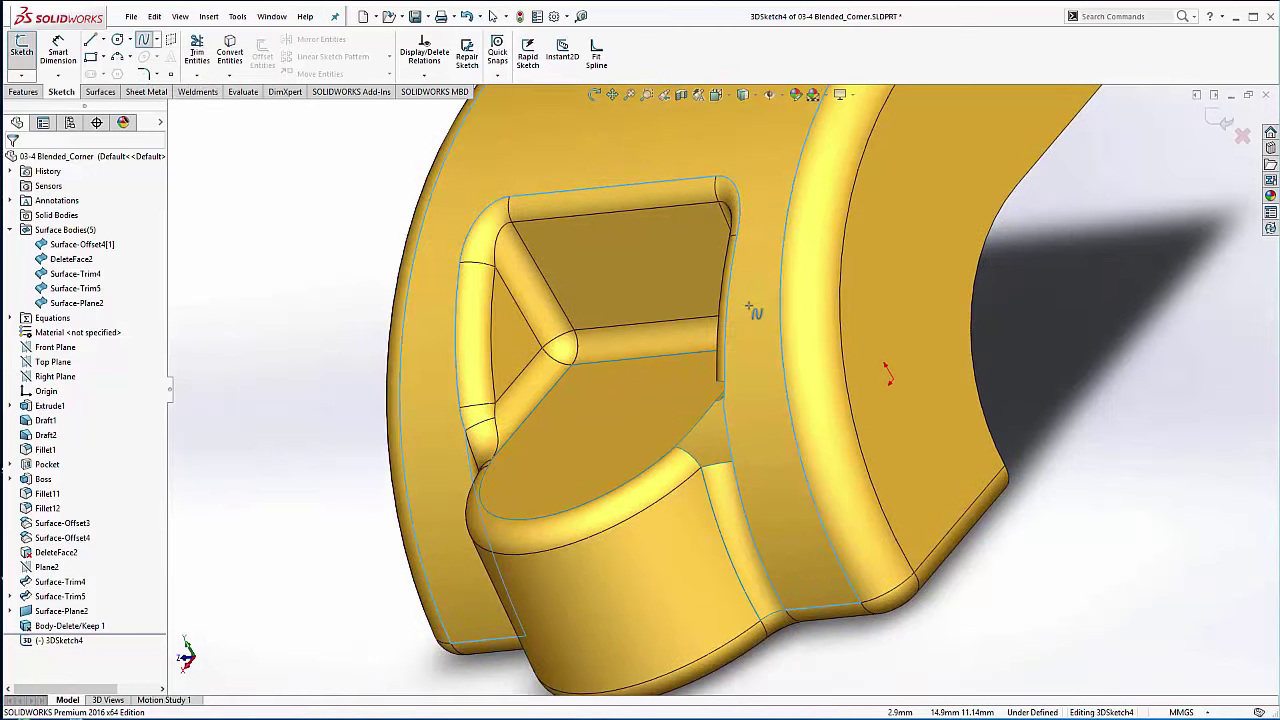
pyautogui.keyDown('ctrl'); pyautogui.moveTo(746, 298); pyautogui.dragTo(714, 486, button='middle'); pyautogui.keyUp('ctrl')
pyautogui.scroll(-1, 650, 478)
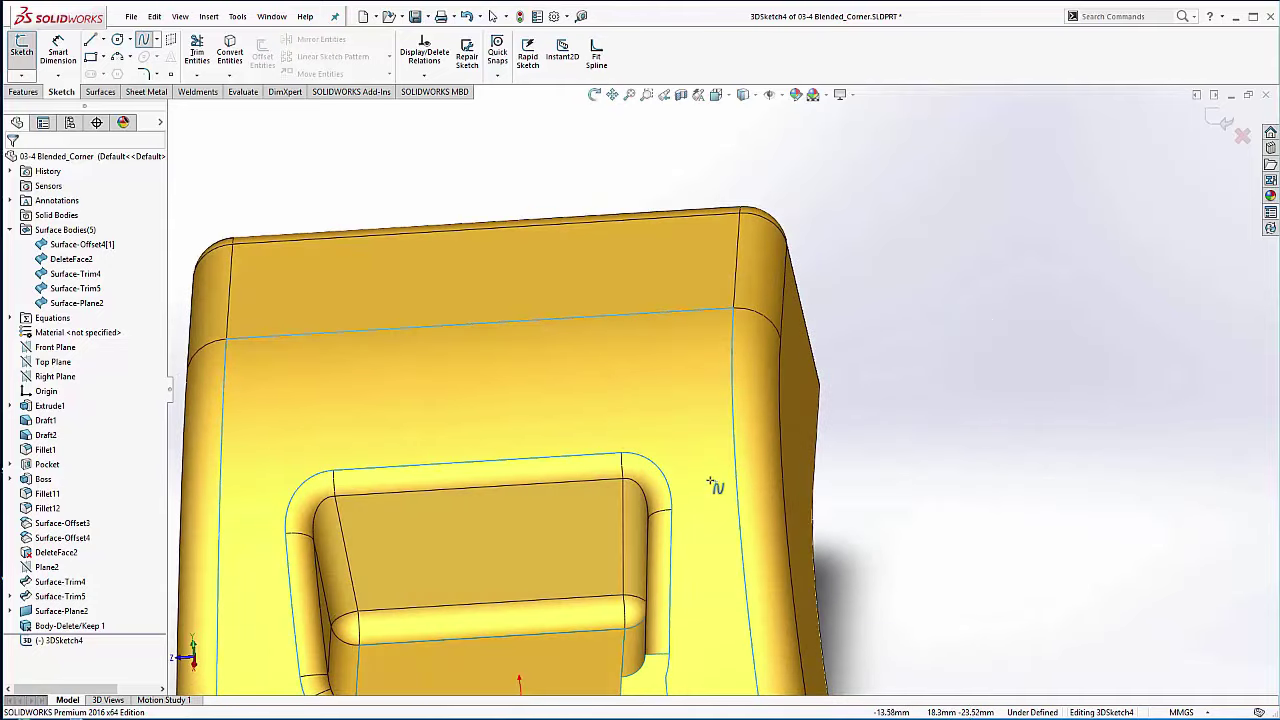
pyautogui.scroll(2, 634, 440)
pyautogui.scroll(-5, 680, 450)
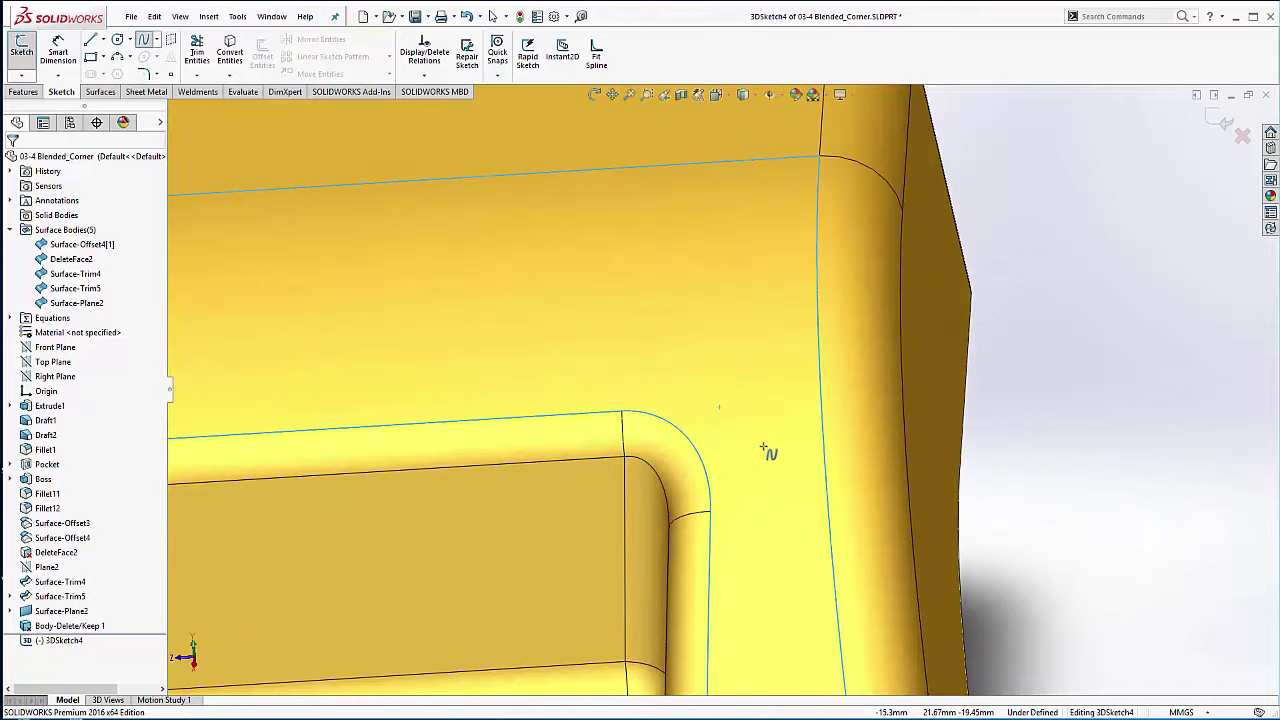
pyautogui.click(770, 471)
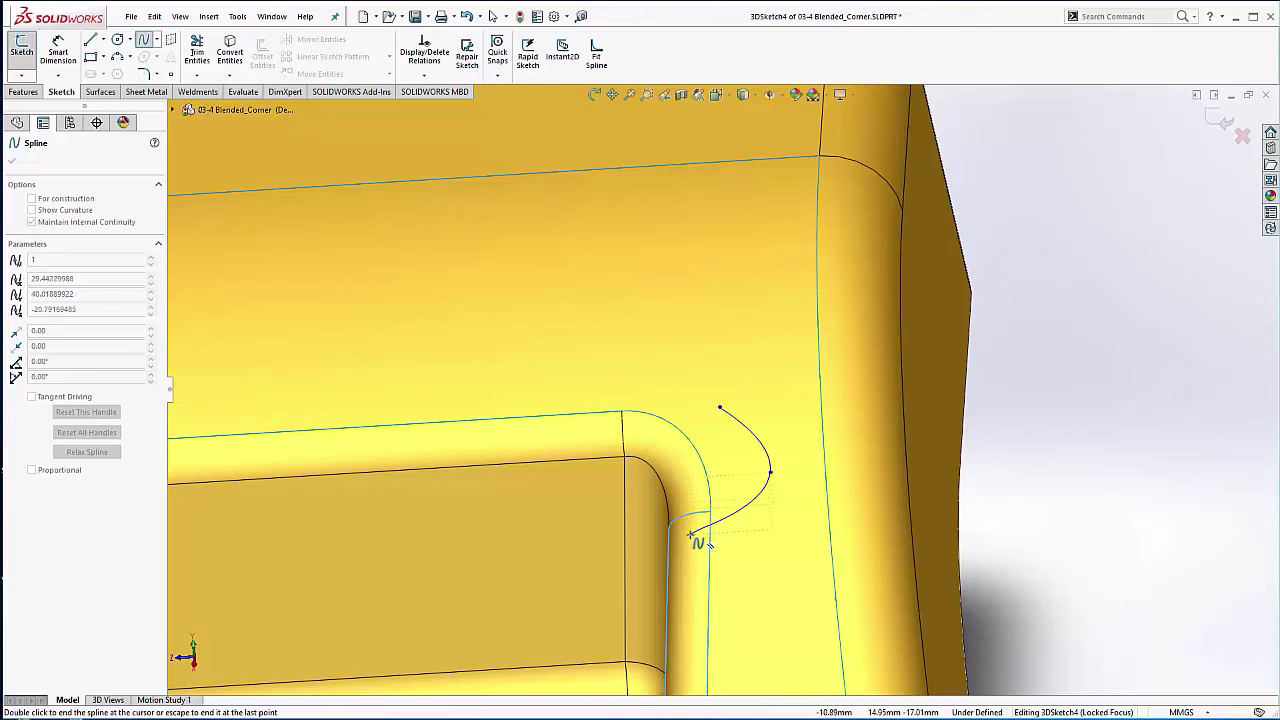
pyautogui.click(690, 534)
pyautogui.moveTo(657, 580); pyautogui.dragTo(742, 482, button='middle')
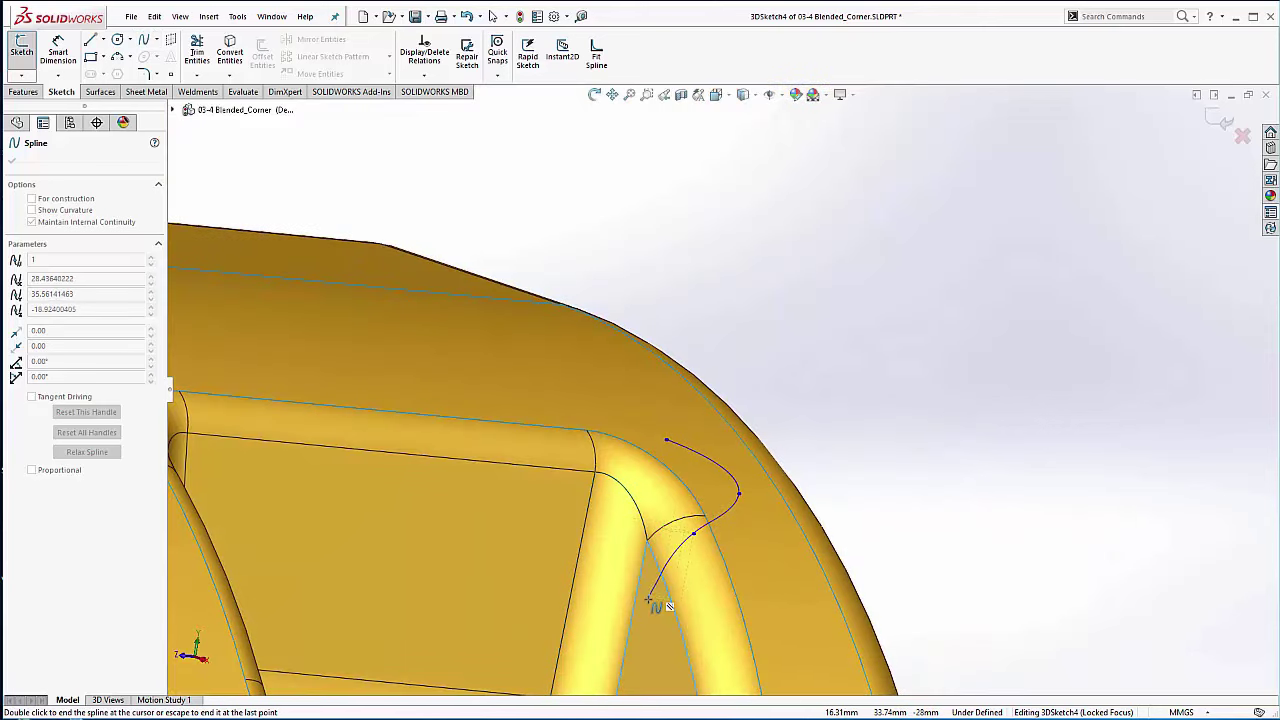
pyautogui.click(649, 598)
pyautogui.rightClick(657, 641)
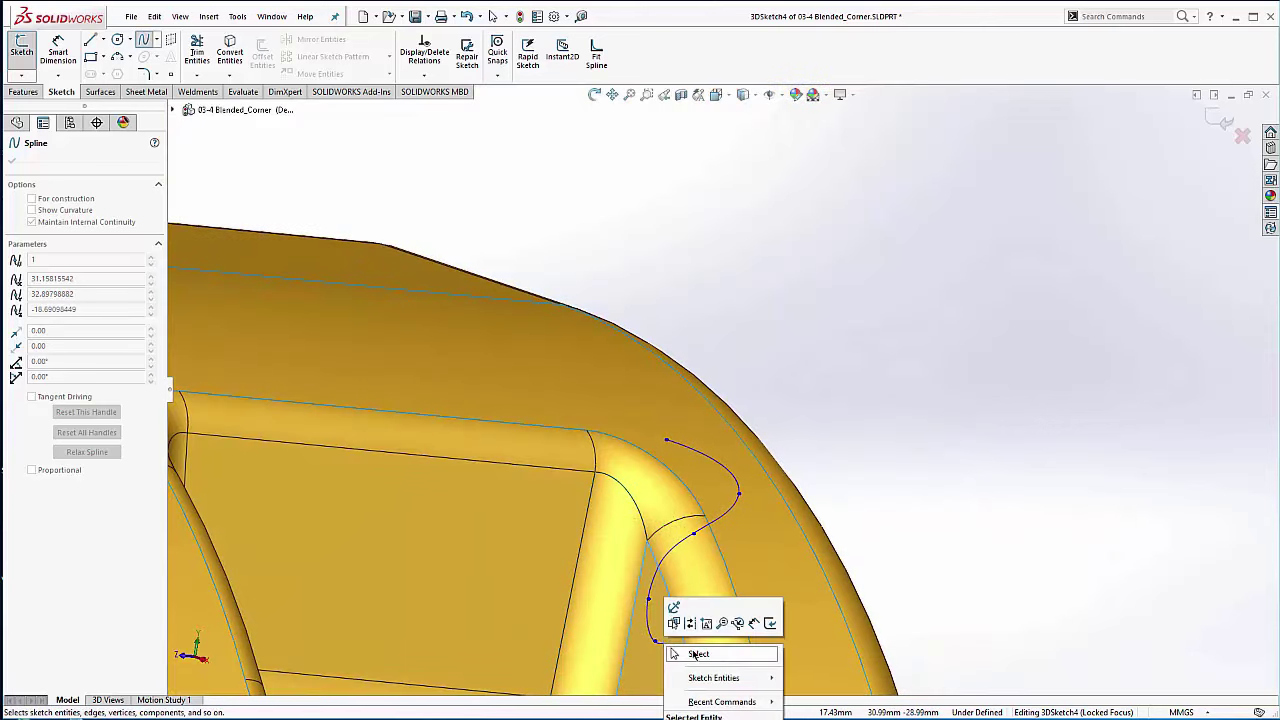
pyautogui.click(697, 654)
# Step: Delete the freehand spline running across the pocket's corner fillet
pyautogui.moveTo(716, 547)
pyautogui.mouseDown(button='middle')
pyautogui.moveTo(674, 509)
pyautogui.moveTo(651, 397)
pyautogui.moveTo(725, 466)
pyautogui.moveTo(760, 551)
pyautogui.moveTo(800, 591)
pyautogui.moveTo(731, 509)
pyautogui.moveTo(695, 579)
pyautogui.moveTo(749, 509)
pyautogui.mouseUp(button='middle')
pyautogui.click(731, 496)
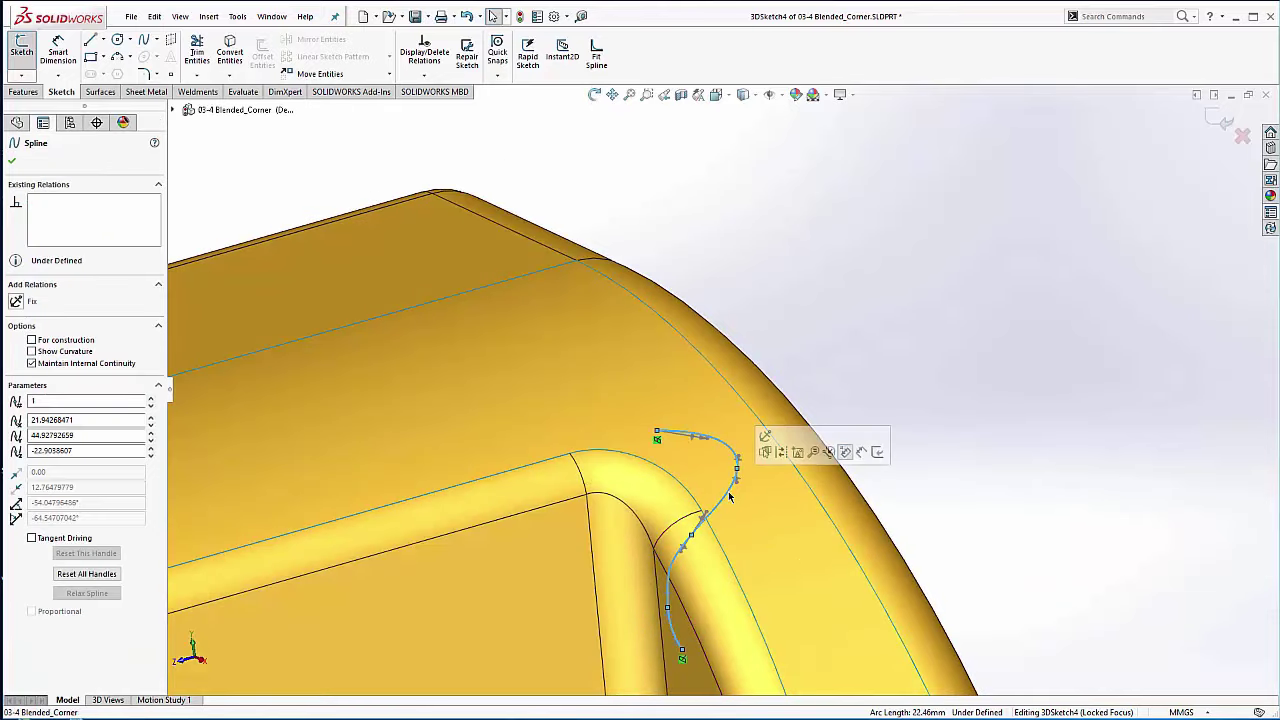
pyautogui.press('Delete')
# Step: Sketch a two-point spline on surface about 9.3 mm long, joining the outer face's edge endpoints across the corner gap
pyautogui.moveTo(711, 480); pyautogui.dragTo(676, 400, button='middle')
pyautogui.scroll(-4, 797, 474)
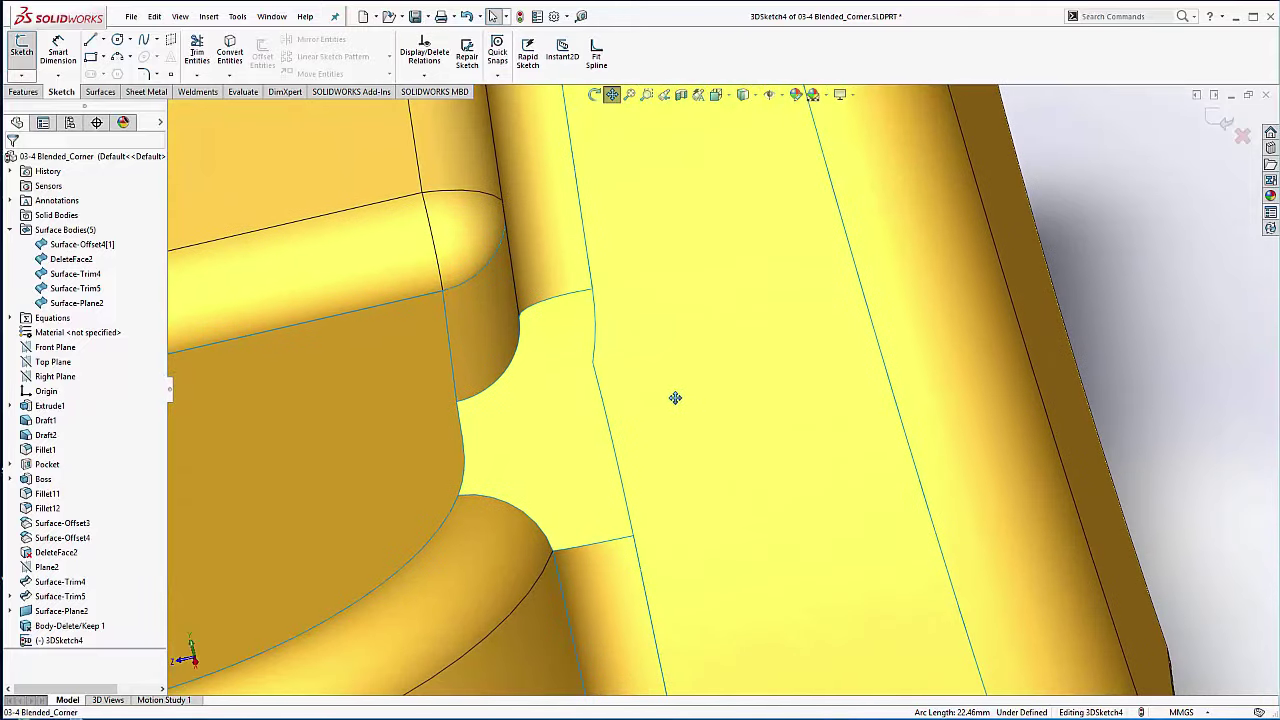
pyautogui.click(156, 40)
pyautogui.click(185, 86)
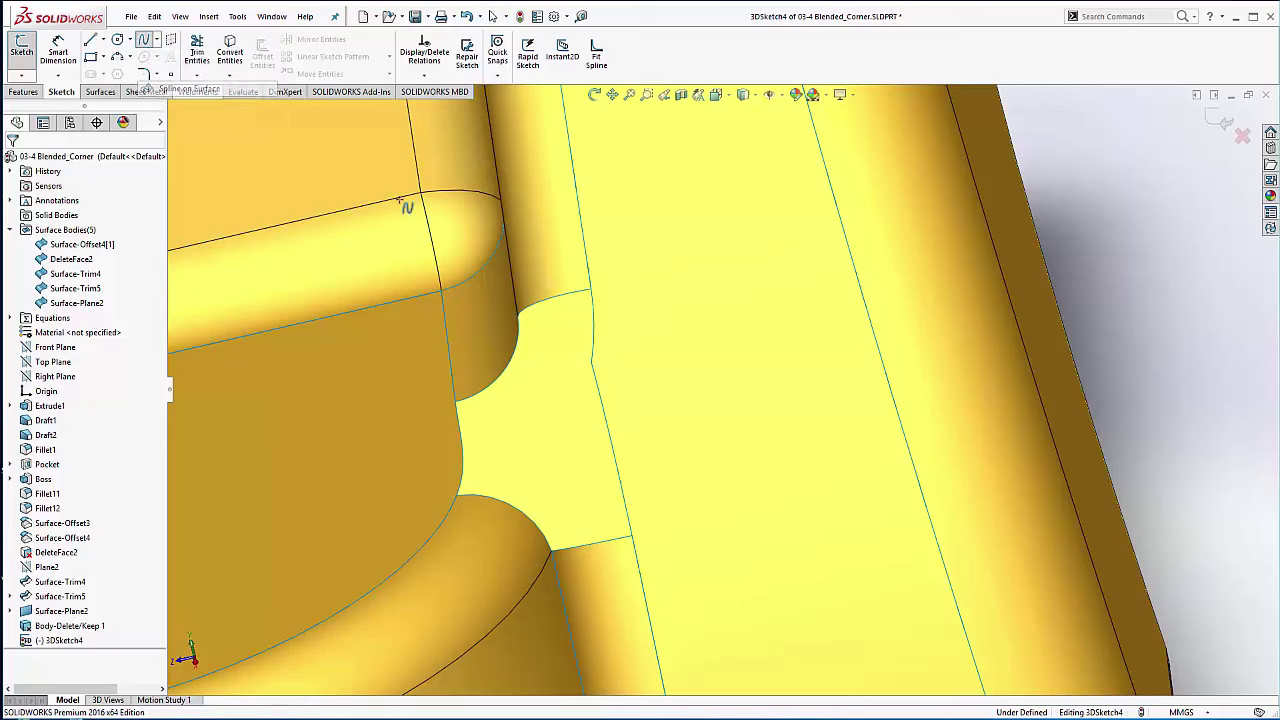
pyautogui.click(591, 290)
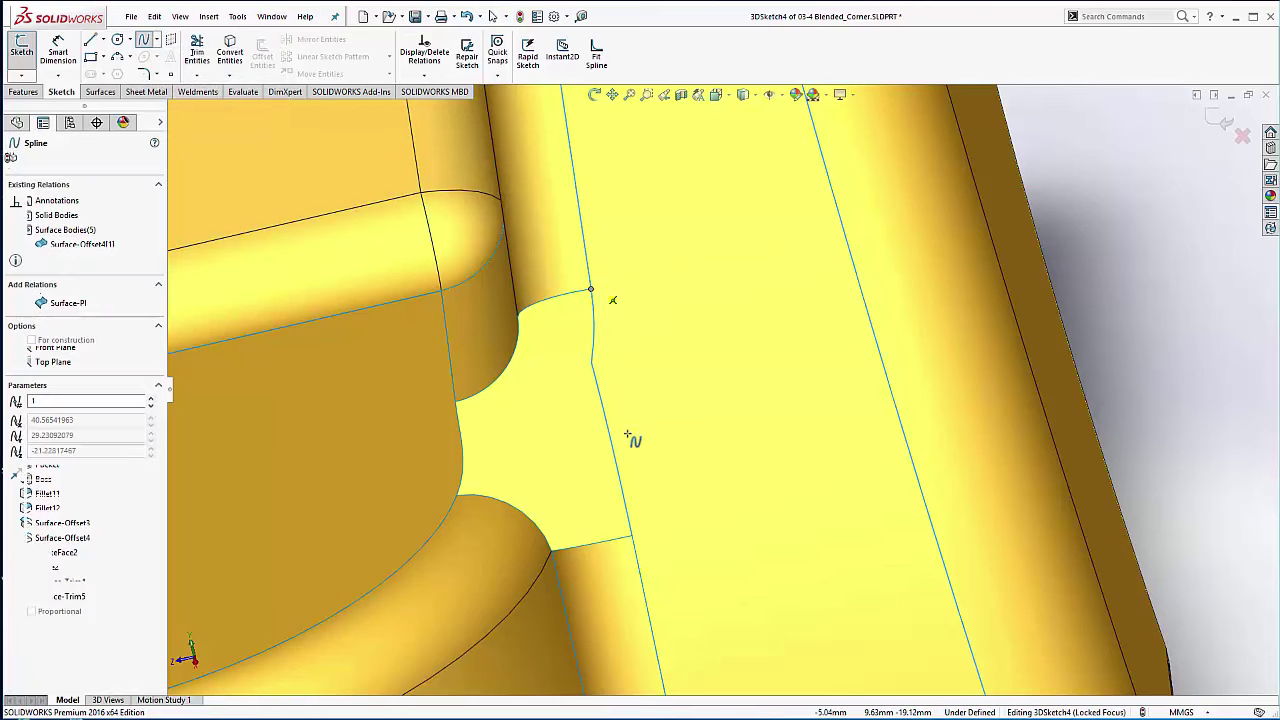
pyautogui.click(632, 537)
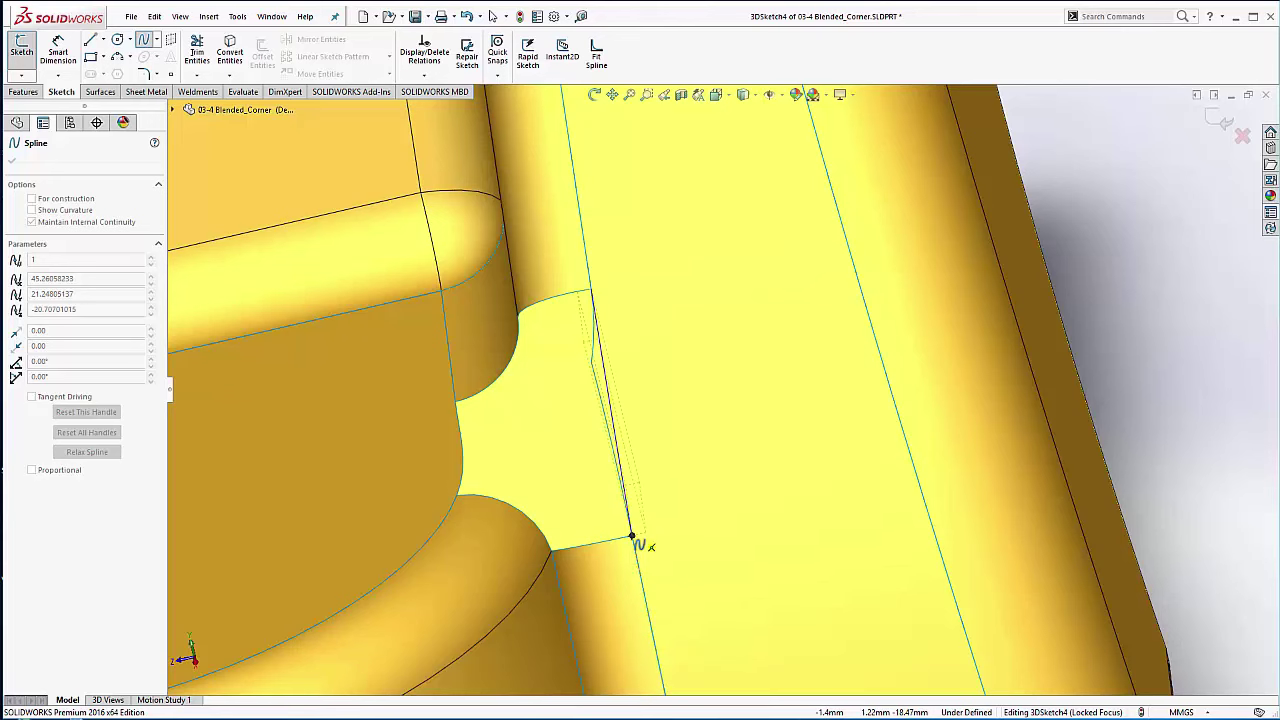
pyautogui.rightClick(670, 487)
pyautogui.click(695, 491)
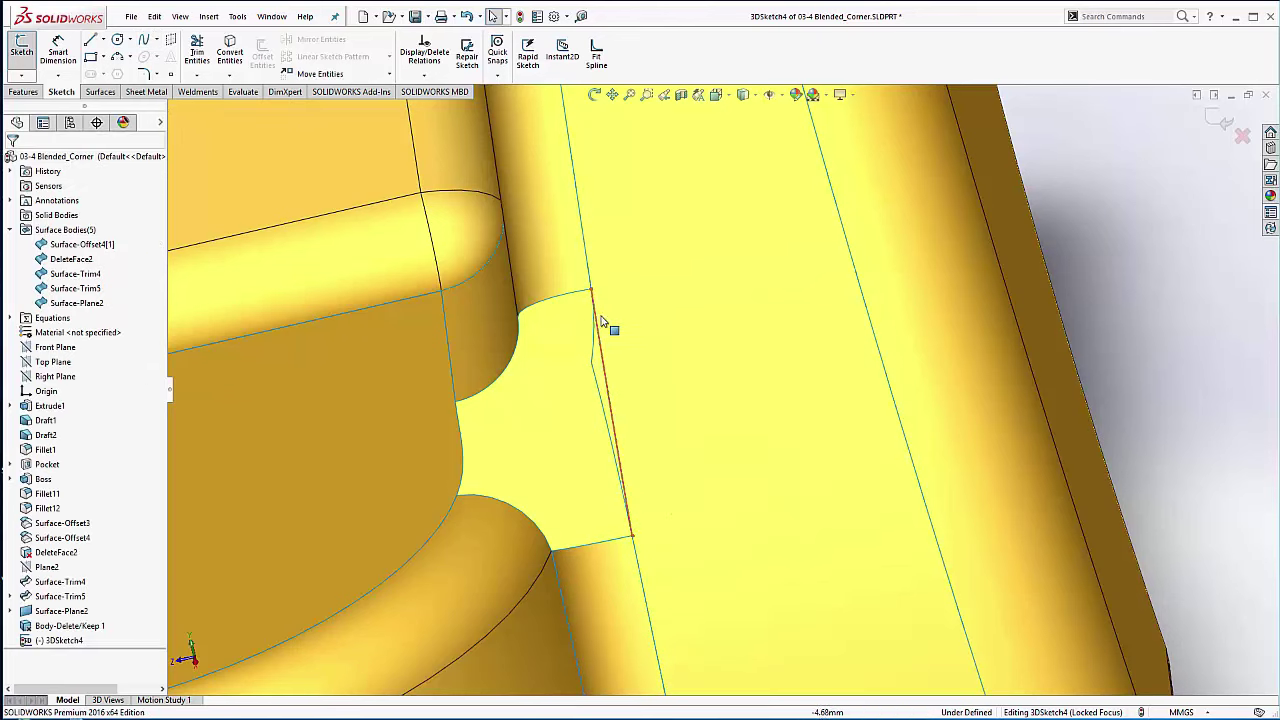
# Step: Make the spline tangent to the adjoining outer surface edges at both of its ends
pyautogui.click(600, 330)
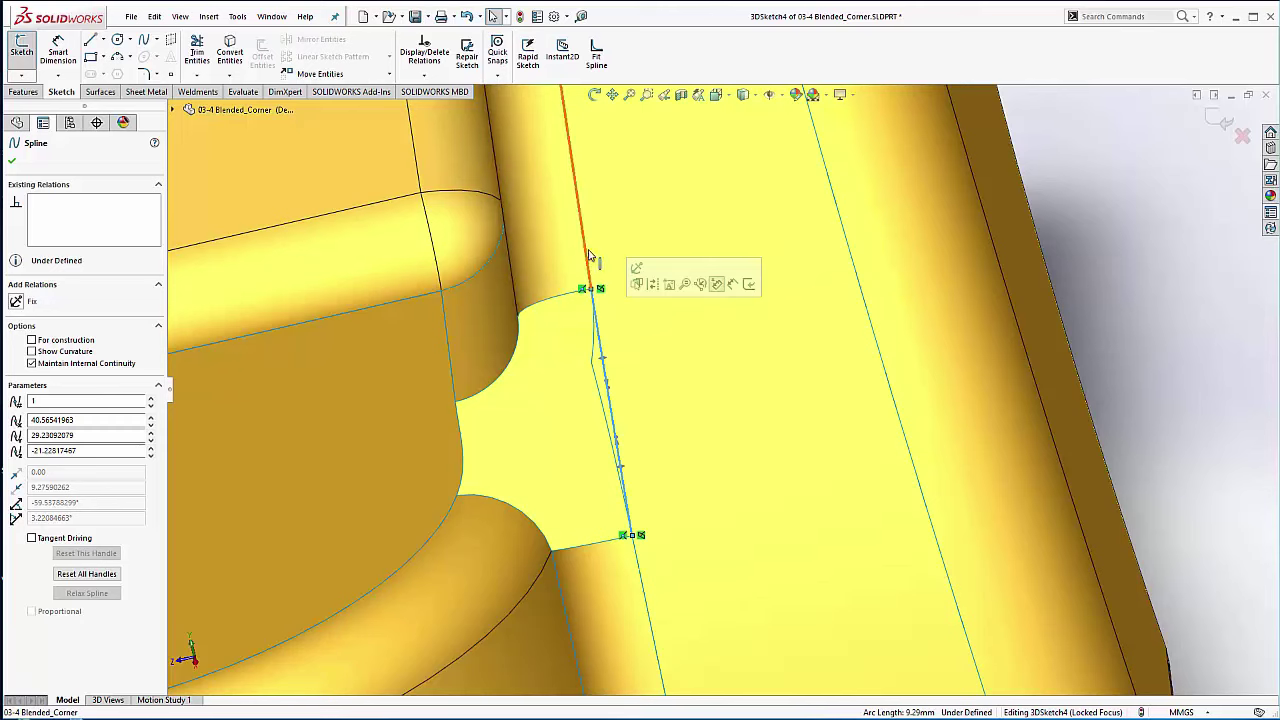
pyautogui.keyDown('ctrl'); pyautogui.click(584, 246); pyautogui.keyUp('ctrl')
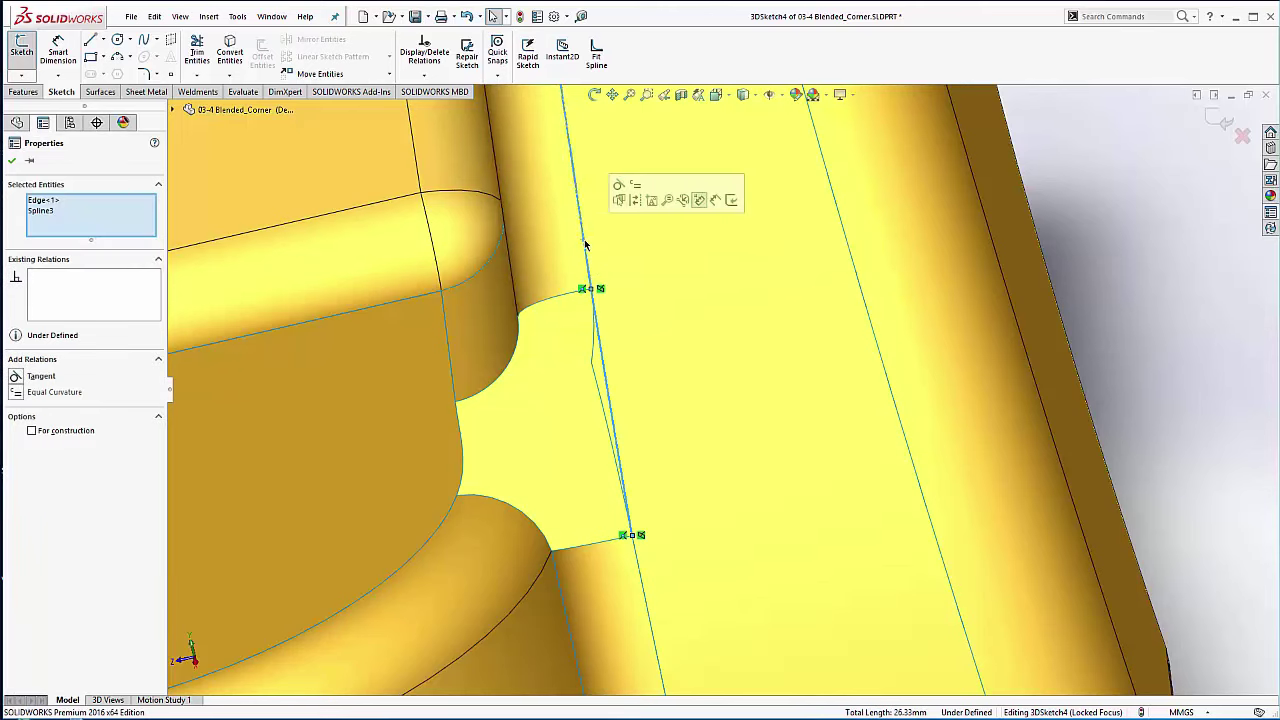
pyautogui.click(618, 186)
pyautogui.press('Escape')
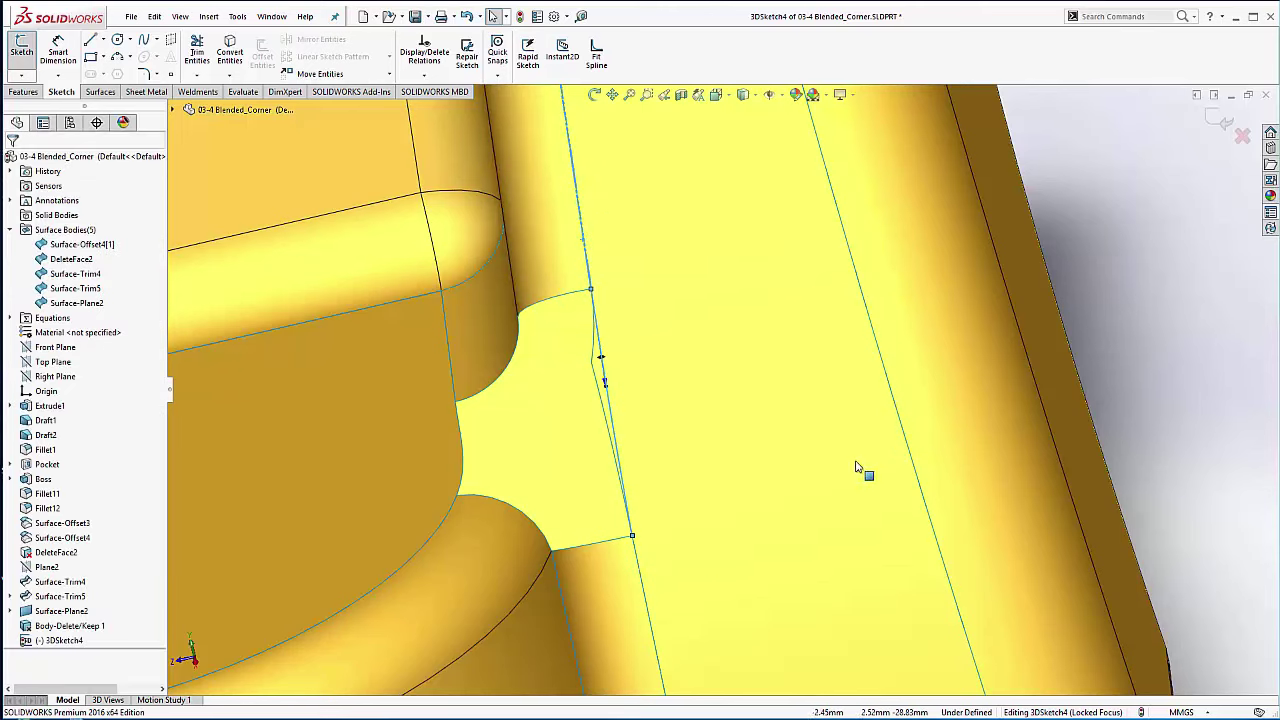
pyautogui.click(623, 484)
pyautogui.keyDown('ctrl'); pyautogui.click(625, 482); pyautogui.keyUp('ctrl')
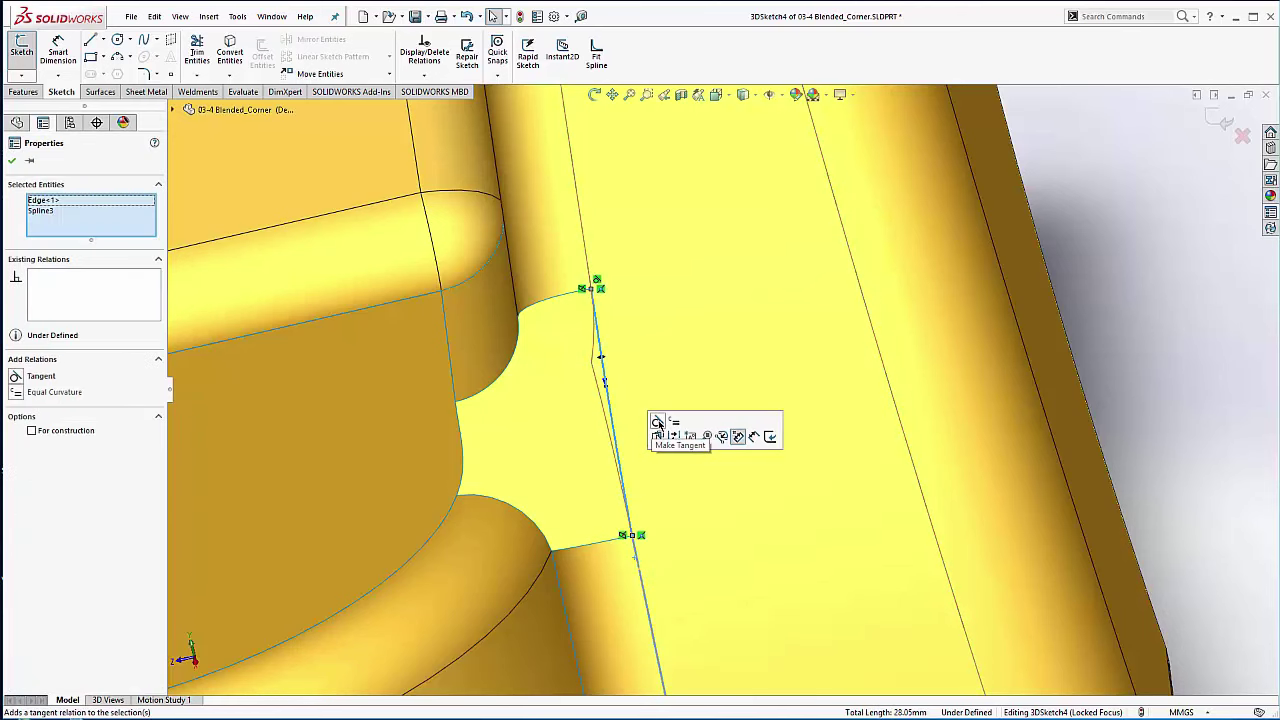
pyautogui.click(1078, 238)
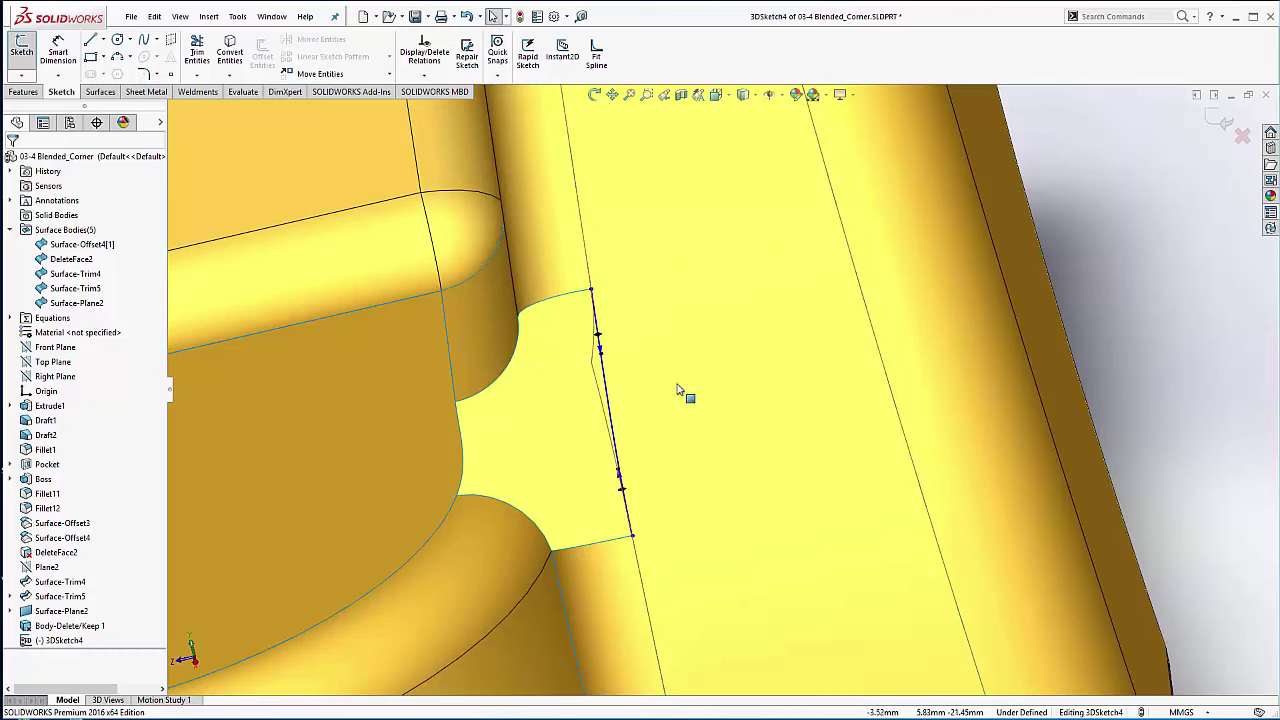
# Step: Trim the outer surface copy with the 3D sketch spline, removing the thin sliver beside the corner gap
pyautogui.moveTo(634, 386)
pyautogui.mouseDown(button='middle')
pyautogui.moveTo(600, 366)
pyautogui.moveTo(529, 409)
pyautogui.moveTo(486, 417)
pyautogui.moveTo(620, 406)
pyautogui.mouseUp(button='middle')
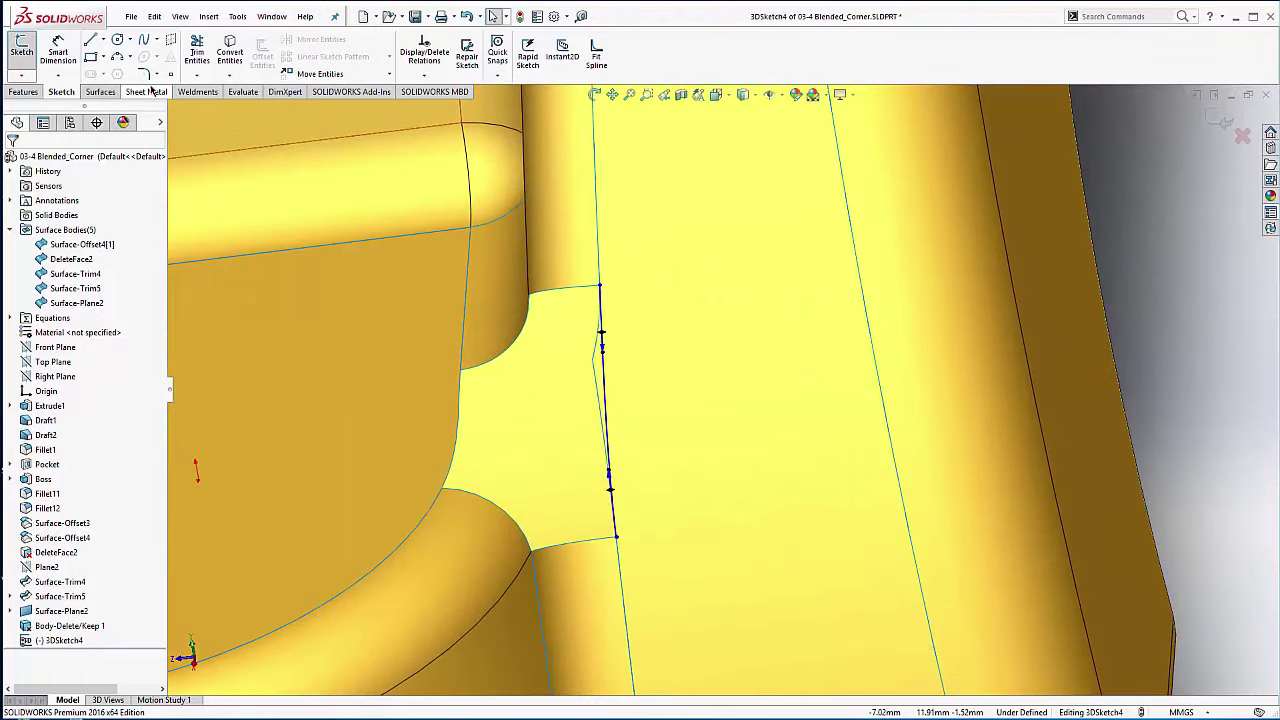
pyautogui.click(127, 92)
pyautogui.click(105, 92)
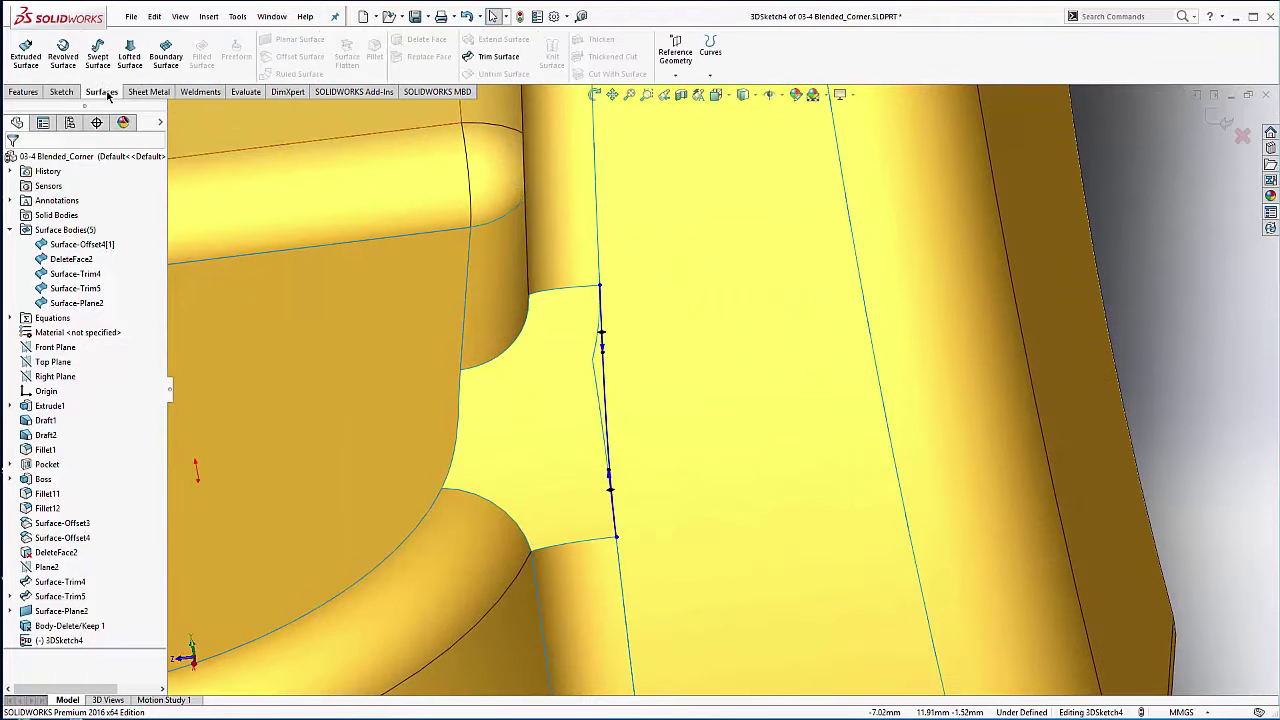
pyautogui.click(491, 60)
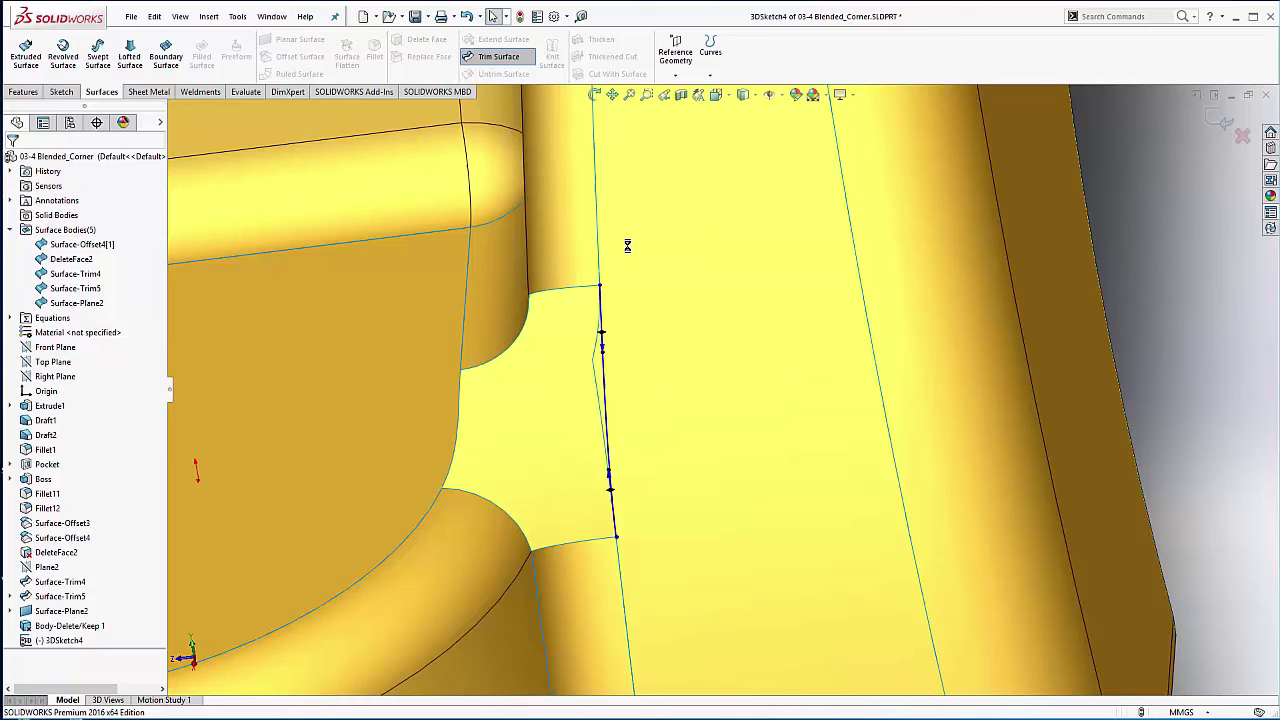
pyautogui.click(596, 372)
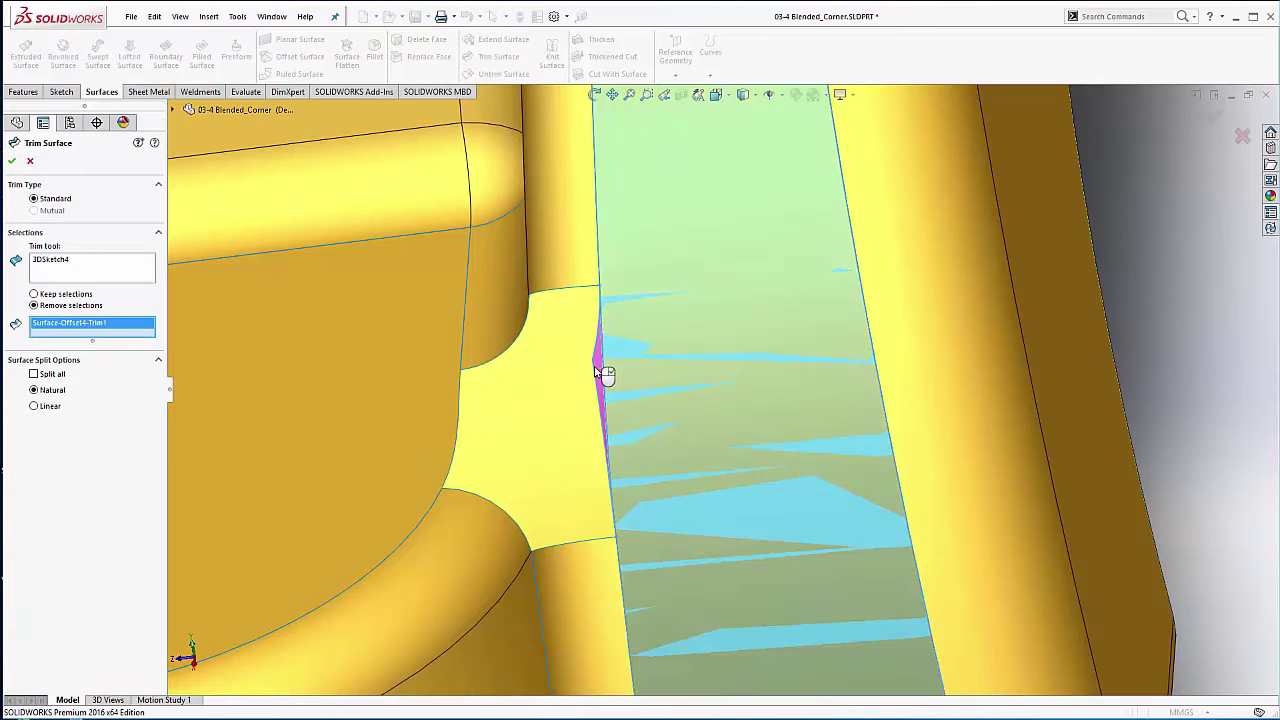
pyautogui.rightClick(595, 372)
# Step: Start a Filled Surface and select the six edges around the corner gap as its patch boundary
pyautogui.scroll(3, 611, 370)
pyautogui.keyDown('ctrl'); pyautogui.moveTo(812, 360); pyautogui.dragTo(830, 326, button='middle'); pyautogui.keyUp('ctrl')
pyautogui.scroll(3, 1017, 351)
pyautogui.moveTo(974, 346)
pyautogui.mouseDown(button='middle')
pyautogui.moveTo(1003, 320)
pyautogui.moveTo(990, 326)
pyautogui.mouseUp(button='middle')
pyautogui.scroll(-1, 850, 330)
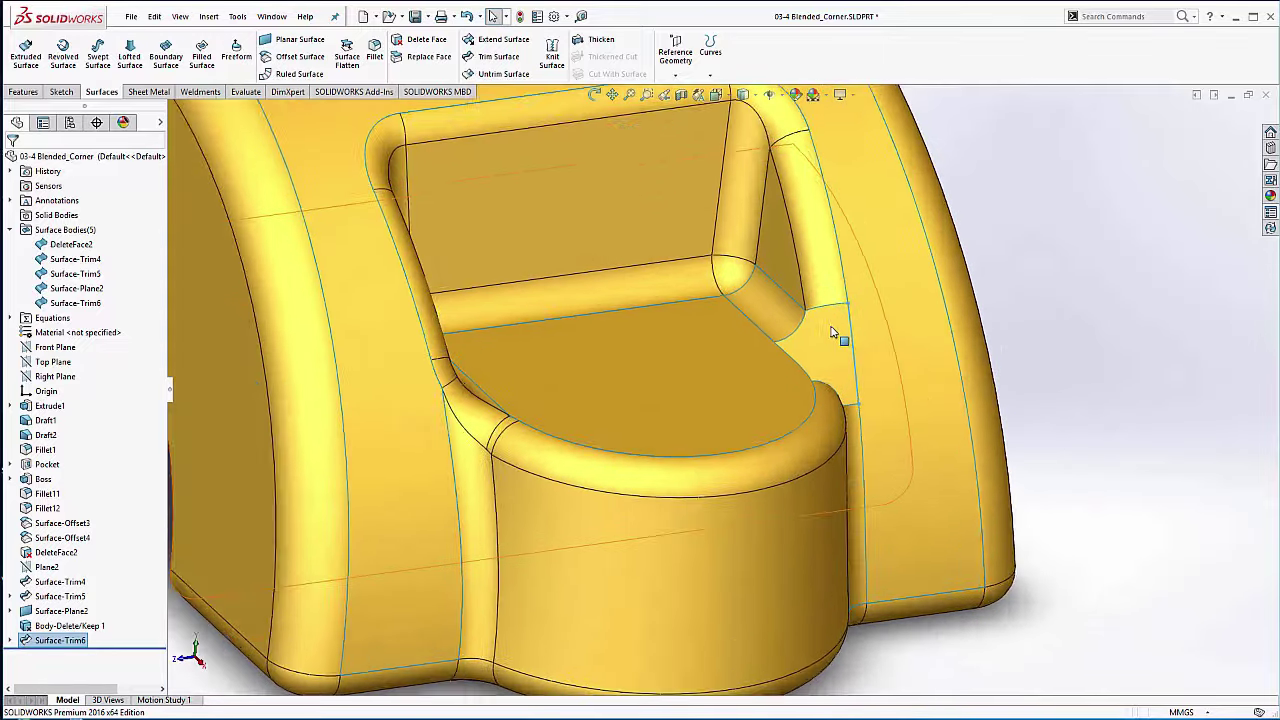
pyautogui.scroll(-3, 831, 333)
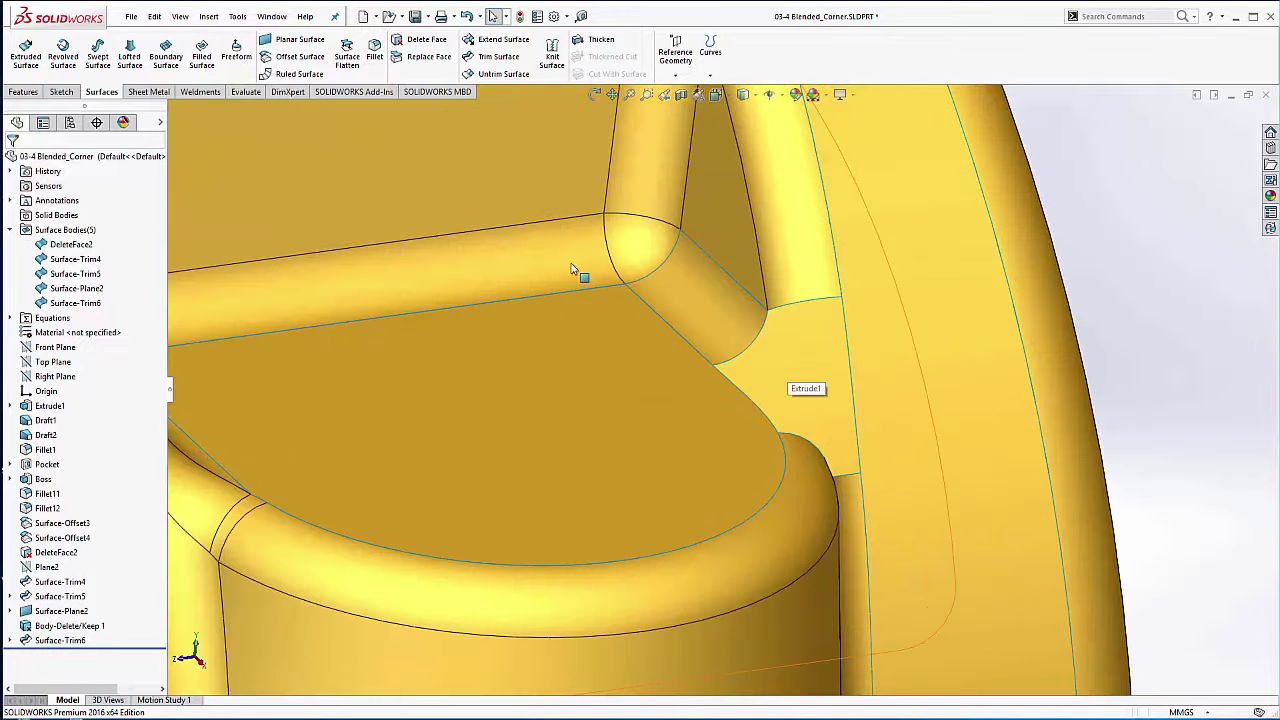
pyautogui.click(200, 55)
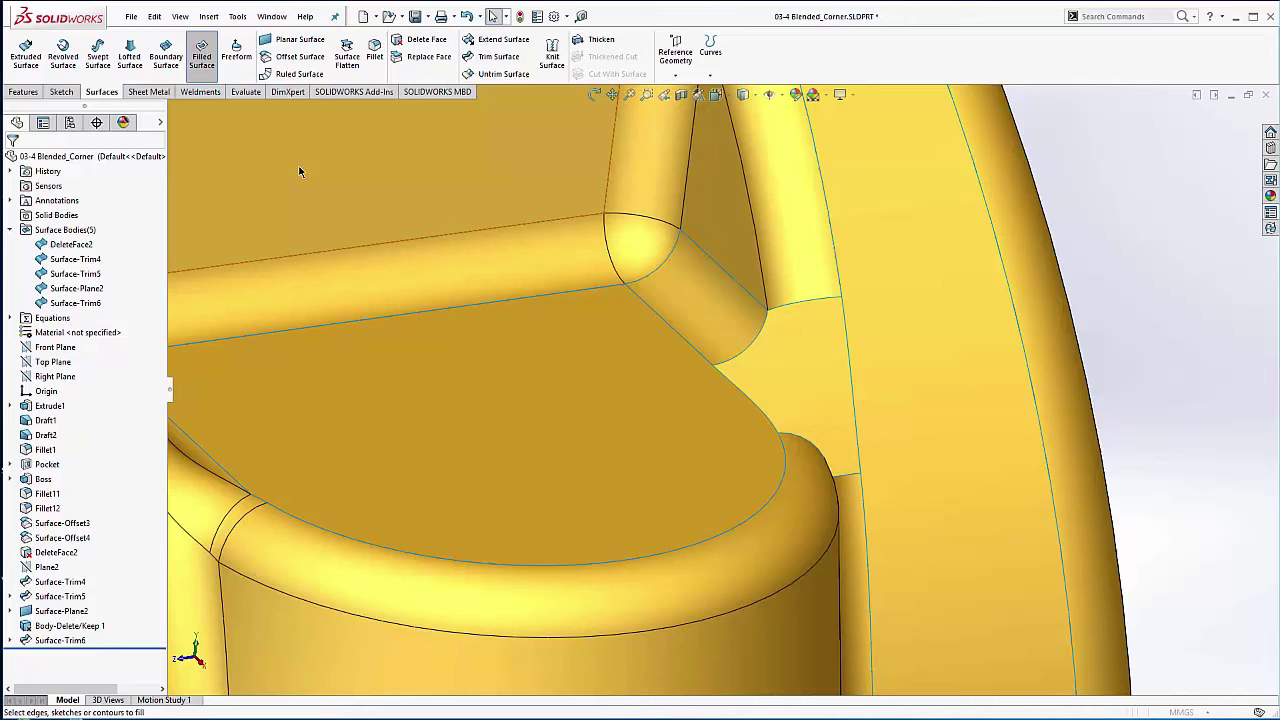
pyautogui.click(808, 305)
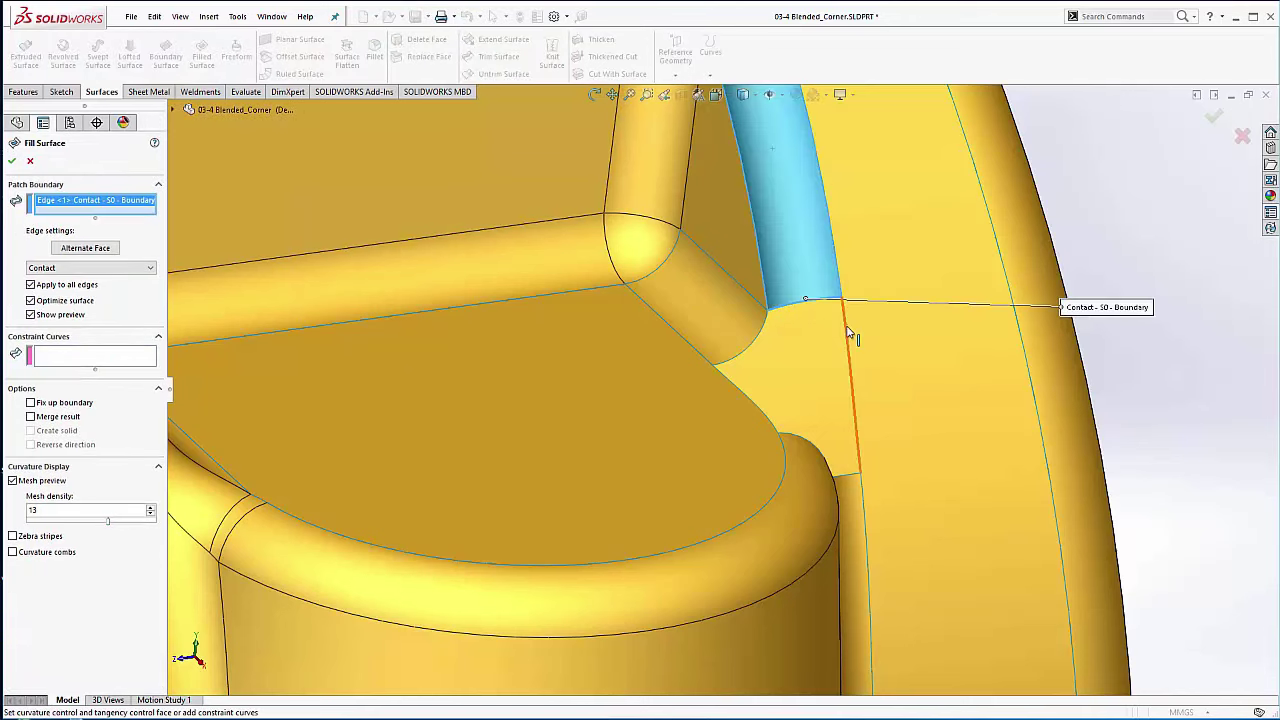
pyautogui.click(848, 335)
pyautogui.moveTo(820, 409); pyautogui.dragTo(672, 516, button='middle')
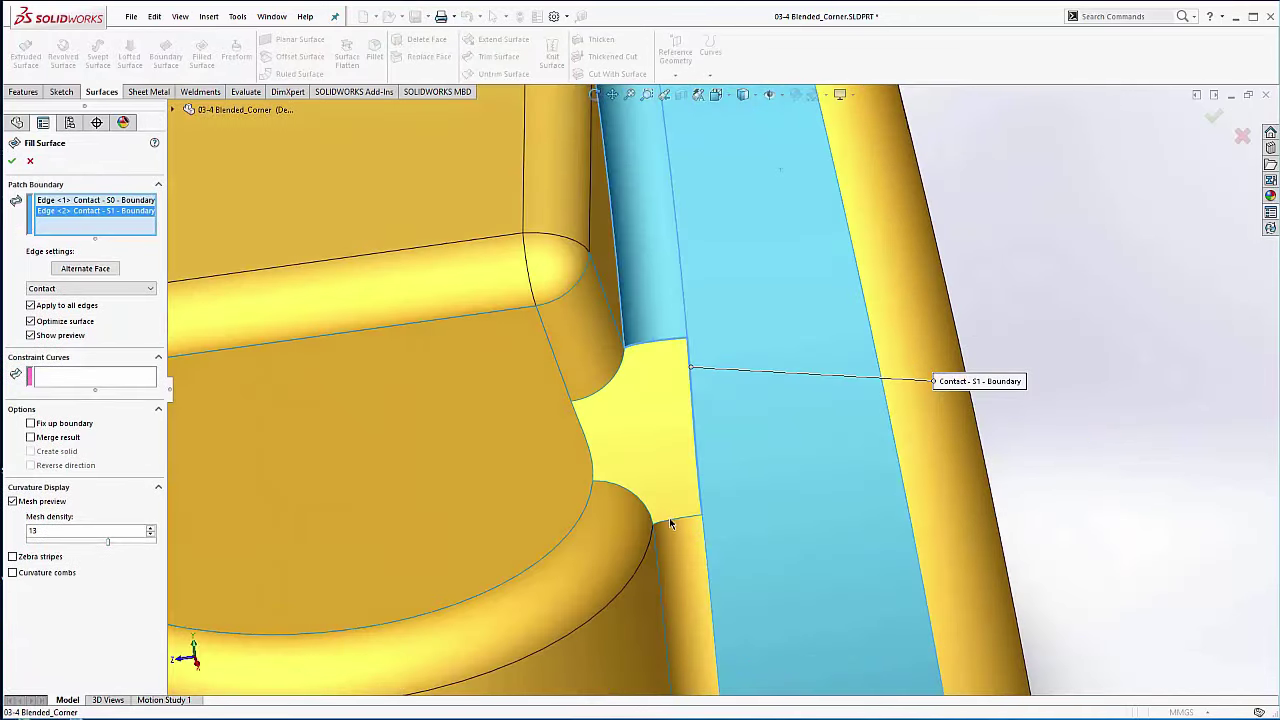
pyautogui.click(670, 527)
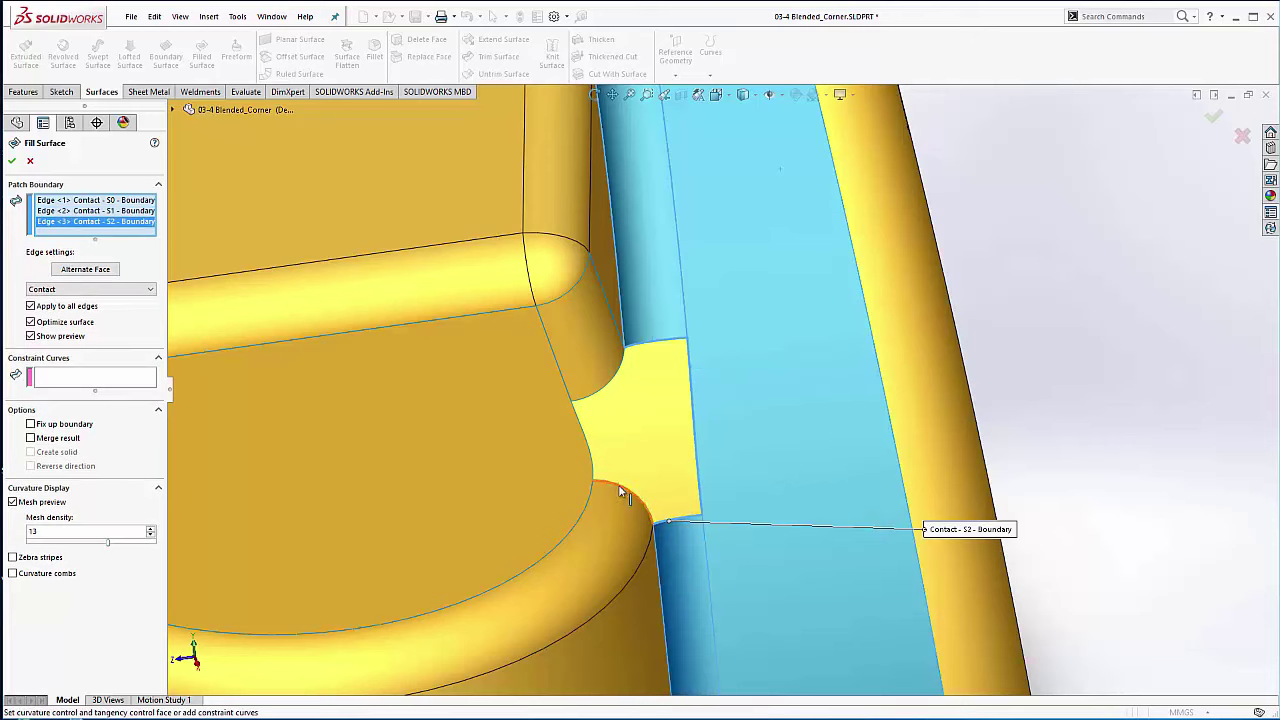
pyautogui.click(619, 489)
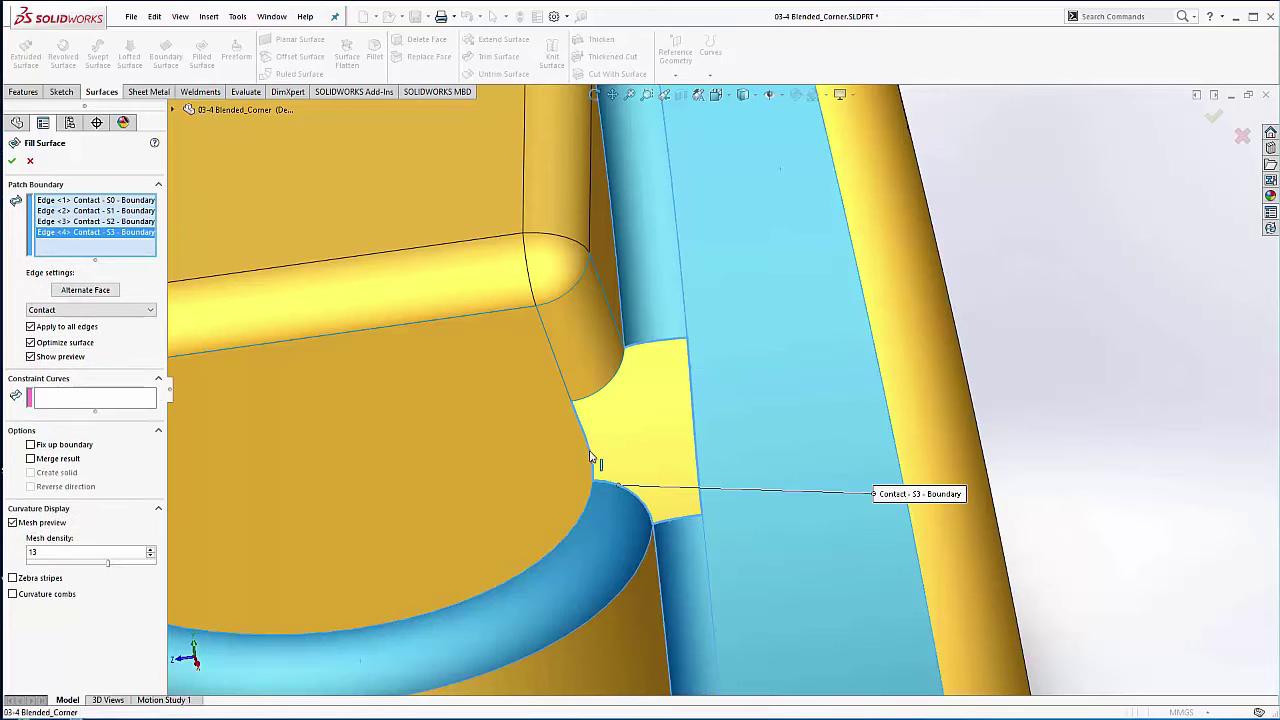
pyautogui.click(589, 451)
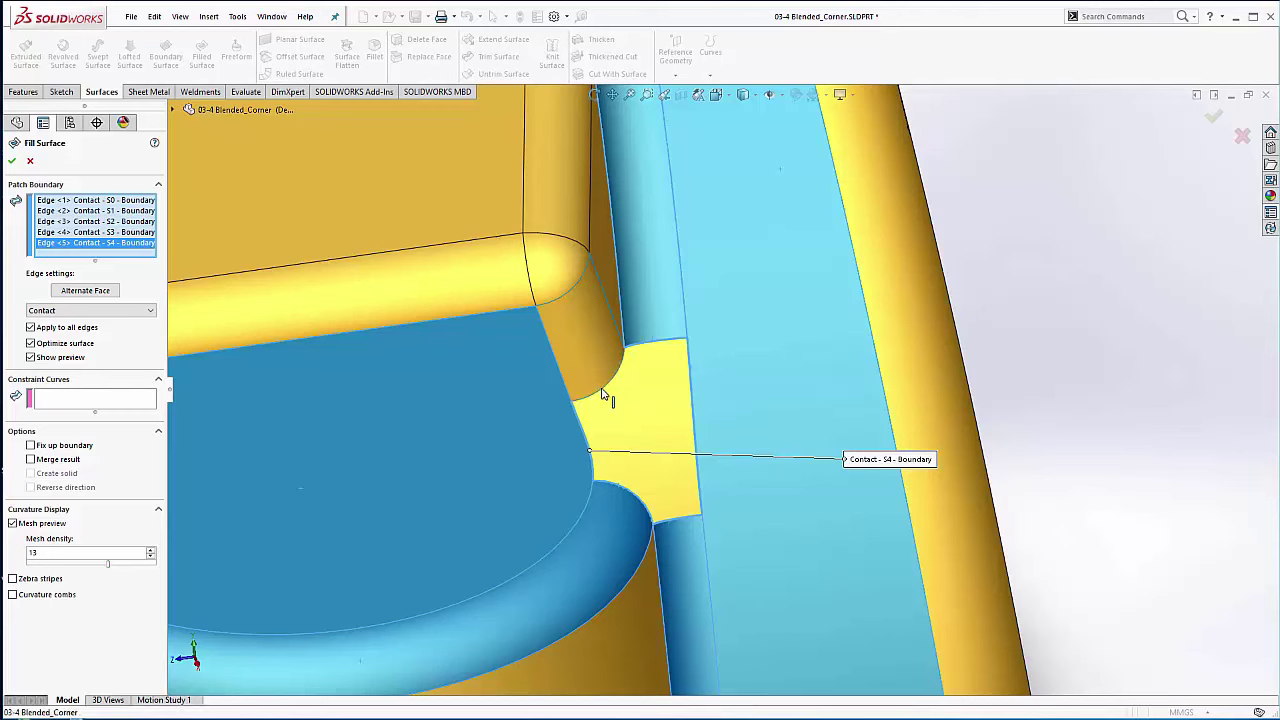
pyautogui.click(605, 396)
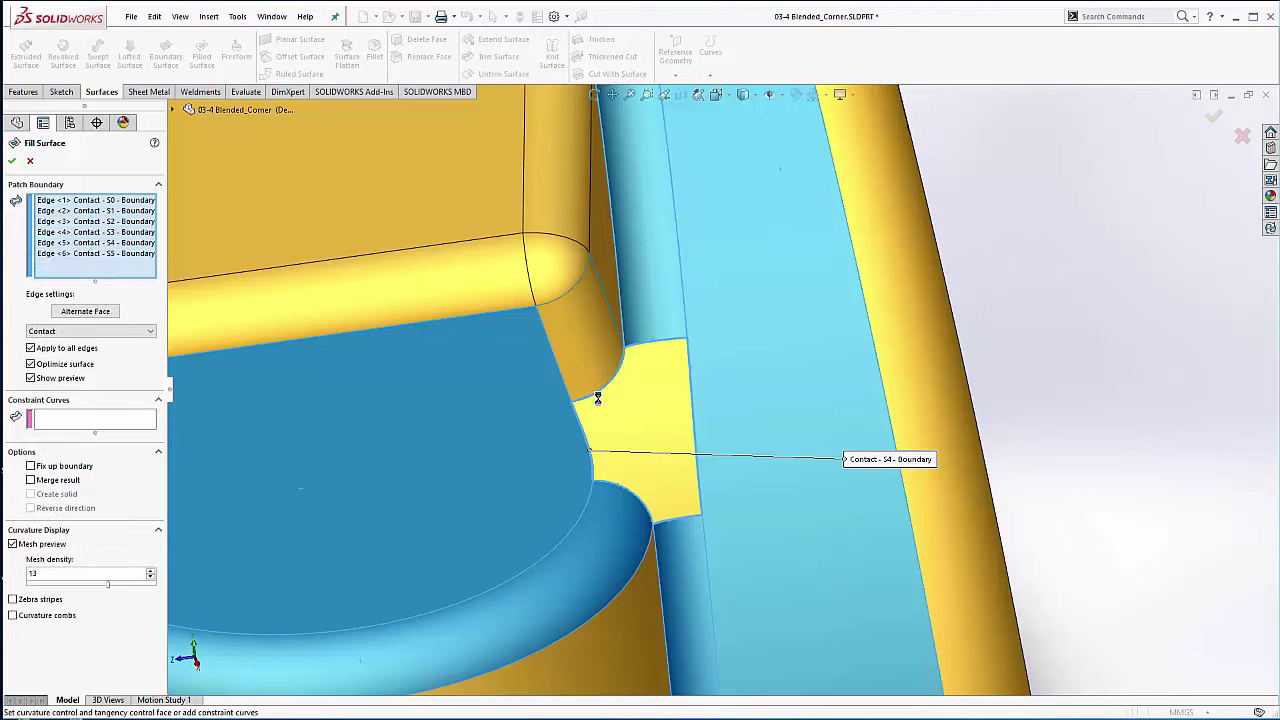
# Step: Apply the Tangent condition to all six patch boundary edges and create the filled surface
pyautogui.click(50, 335)
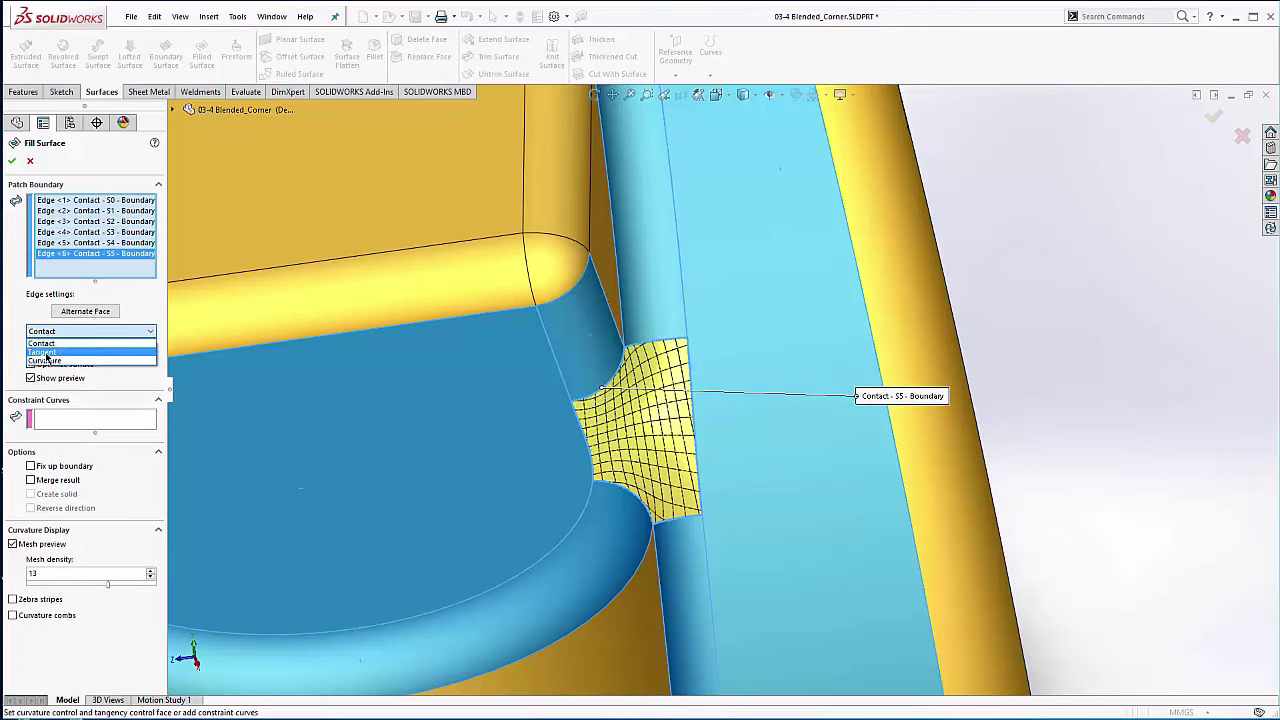
pyautogui.click(66, 346)
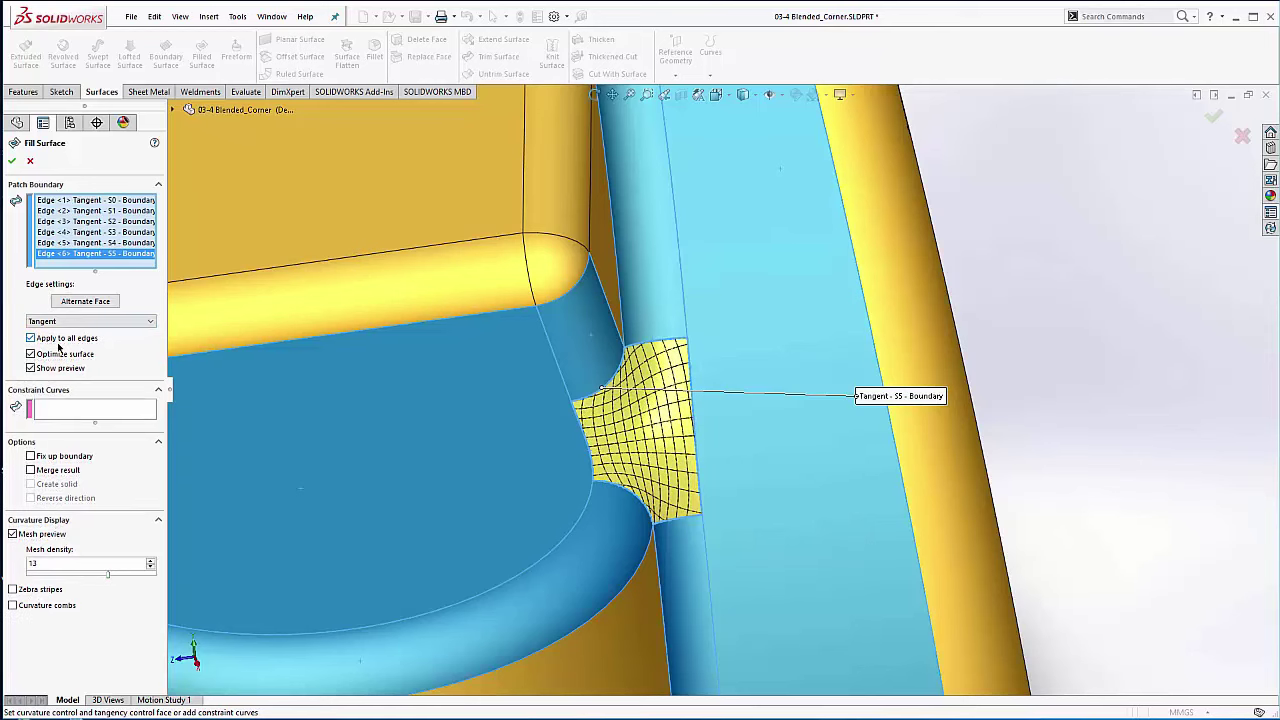
pyautogui.moveTo(663, 466); pyautogui.dragTo(648, 366, button='middle')
pyautogui.scroll(3, 650, 326)
pyautogui.scroll(-4, 650, 326)
pyautogui.moveTo(683, 483); pyautogui.dragTo(441, 371, button='middle')
pyautogui.click(12, 161)
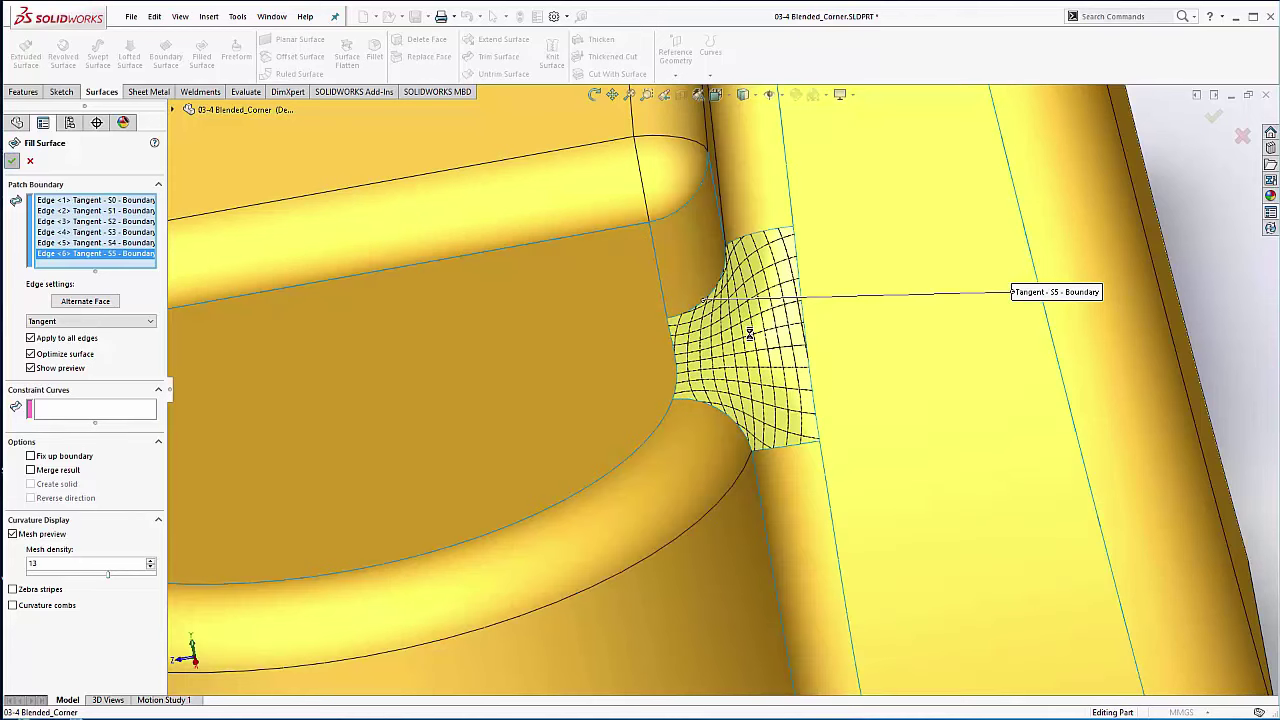
# Step: Knit the main body surface, planar face, trimmed surfaces and corner fill patch, all six surface bodies, into one solid
pyautogui.scroll(-2, 730, 254)
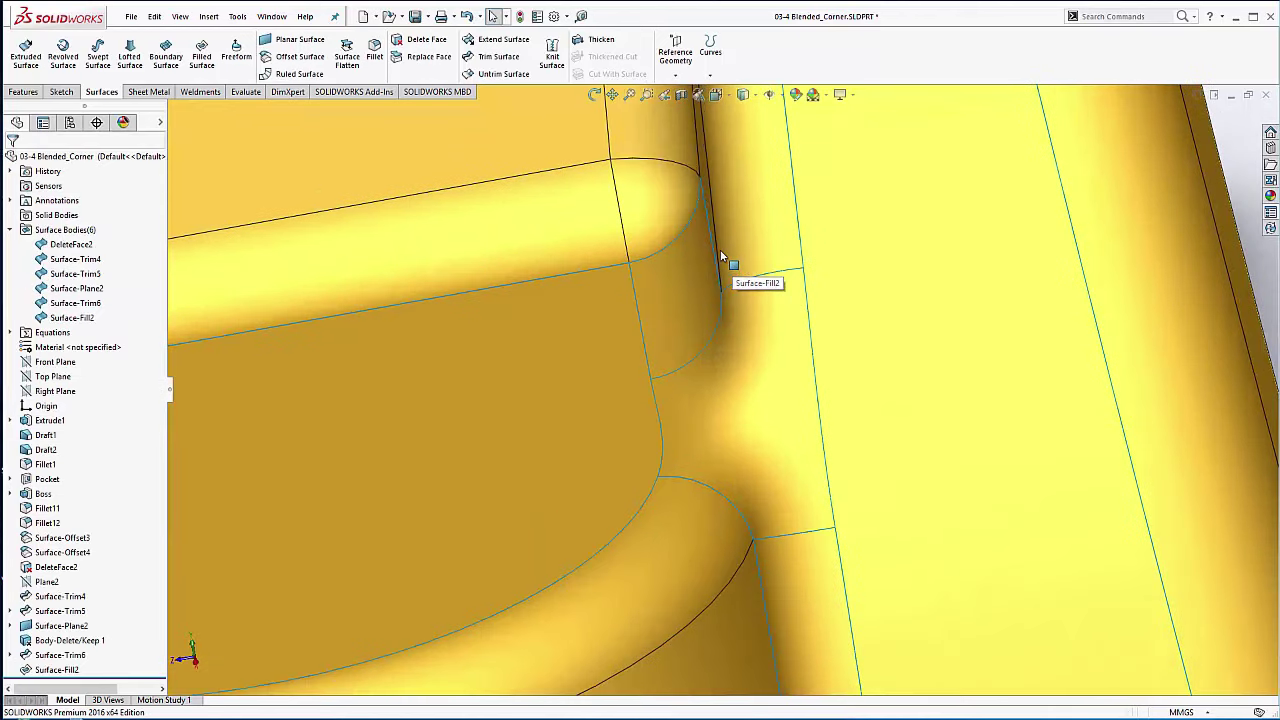
pyautogui.scroll(2, 720, 249)
pyautogui.scroll(-1, 679, 349)
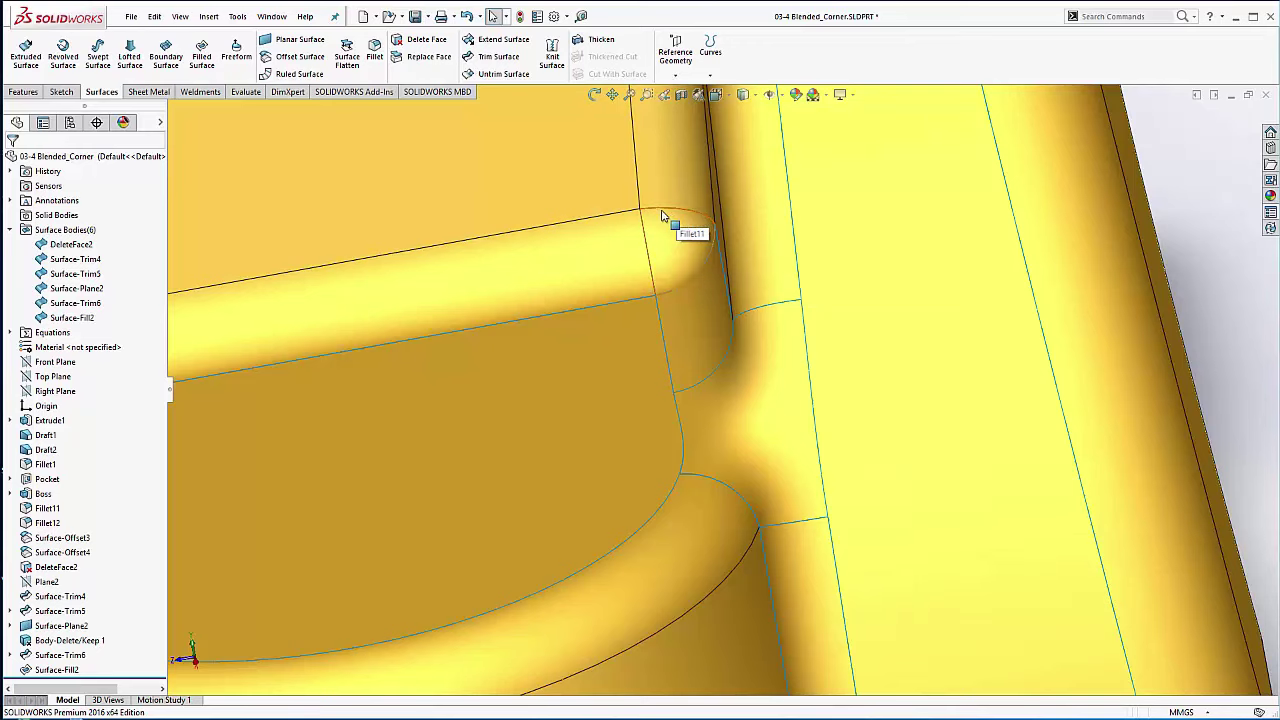
pyautogui.scroll(5, 672, 290)
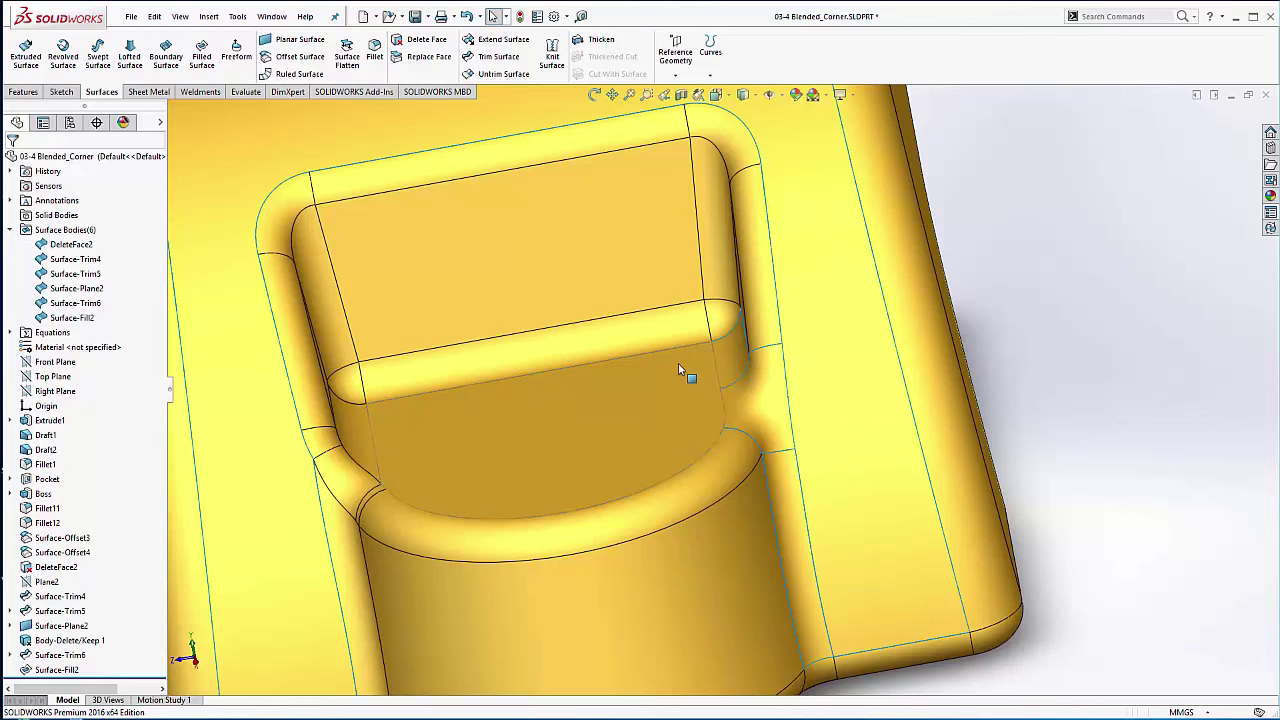
pyautogui.click(678, 370)
pyautogui.click(552, 52)
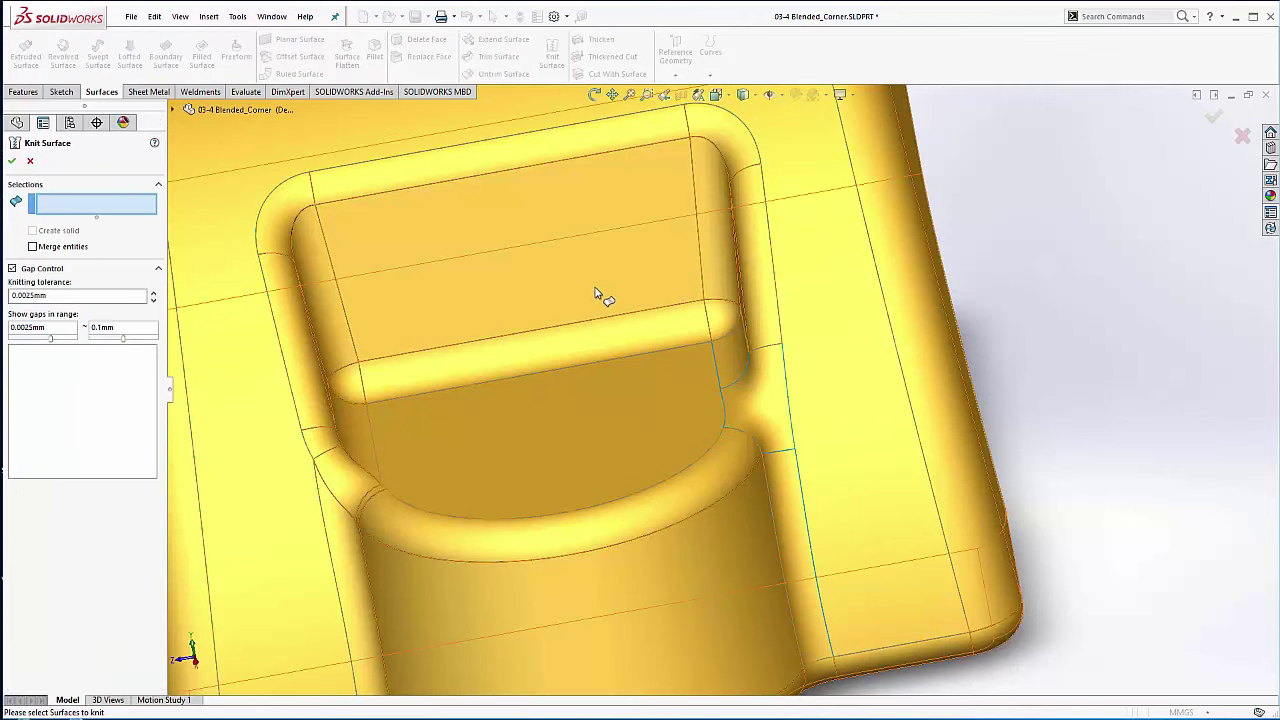
pyautogui.click(642, 355)
pyautogui.click(659, 387)
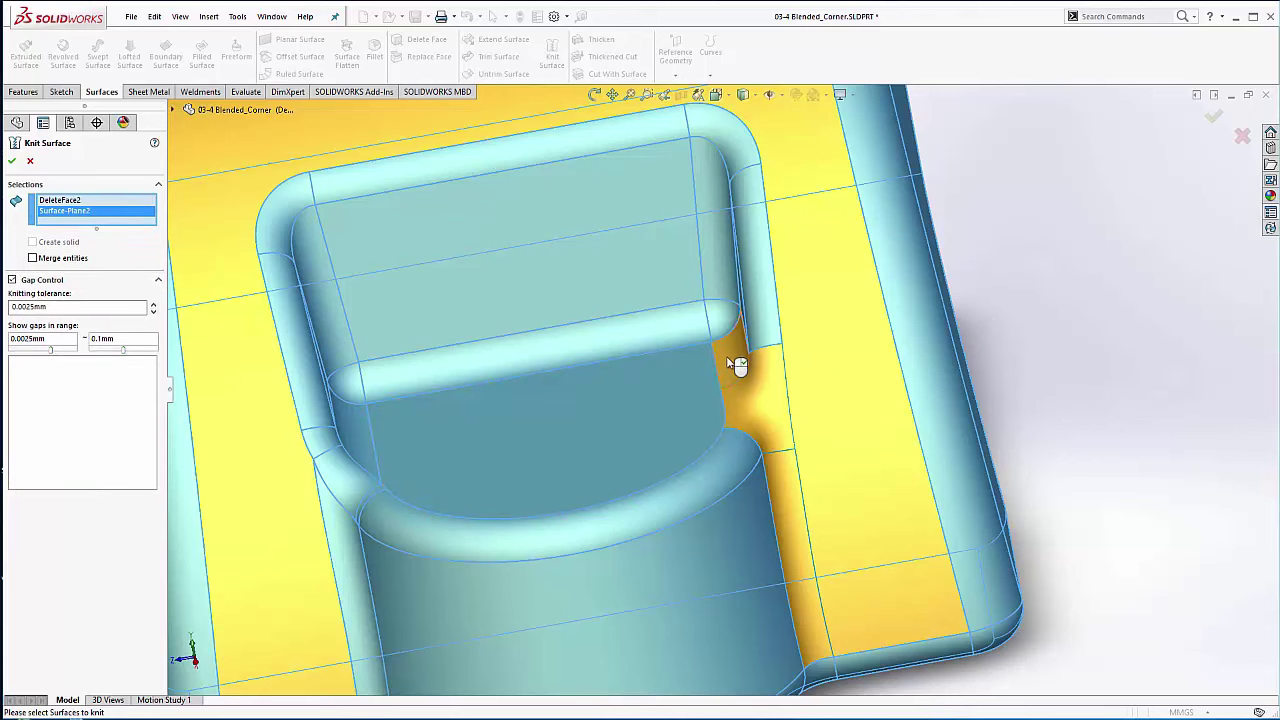
pyautogui.click(760, 362)
pyautogui.click(812, 382)
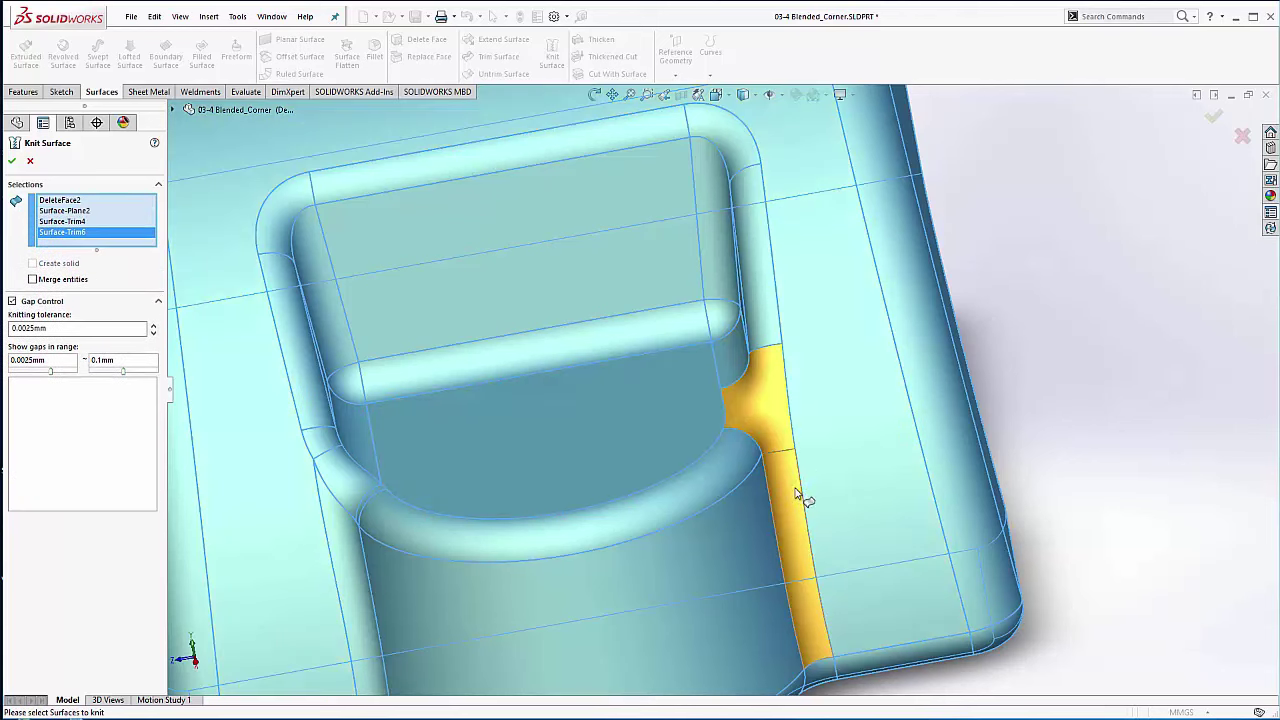
pyautogui.click(776, 422)
pyautogui.click(770, 408)
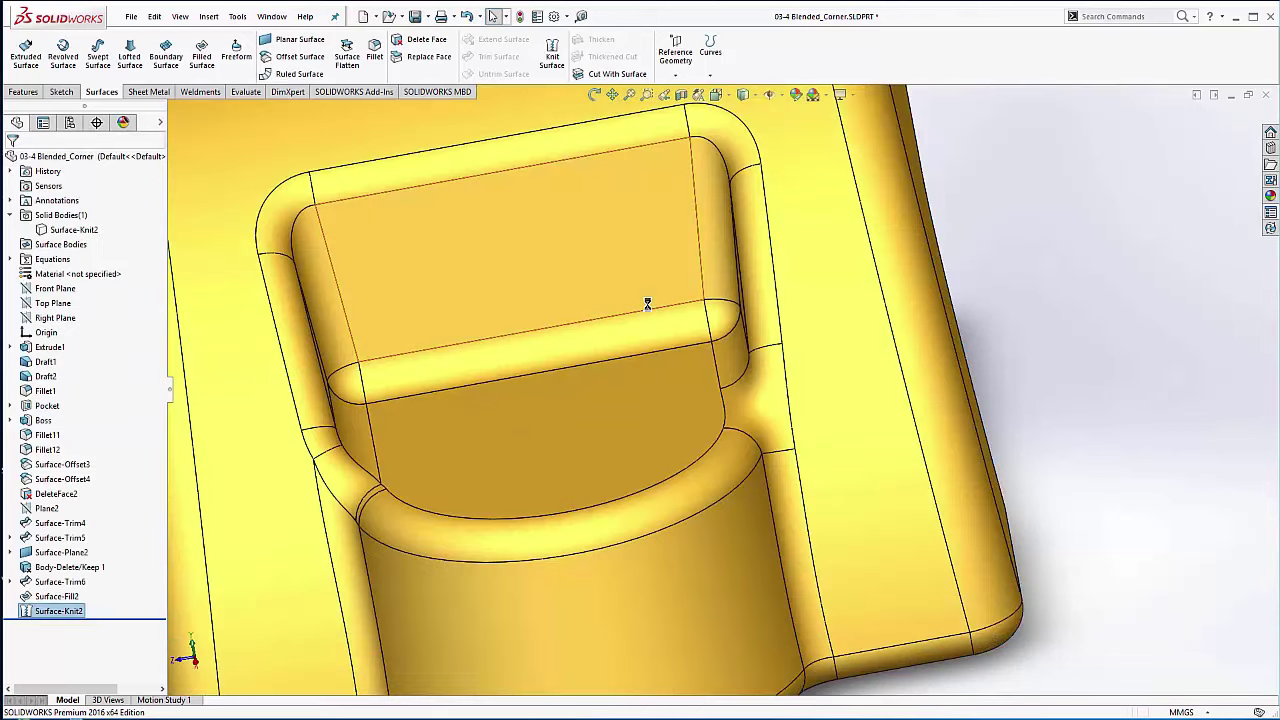
# Step: Highlight the knitted solid body to check what it includes, and examine the blended corners on both sides of the pocket
pyautogui.click(52, 231)
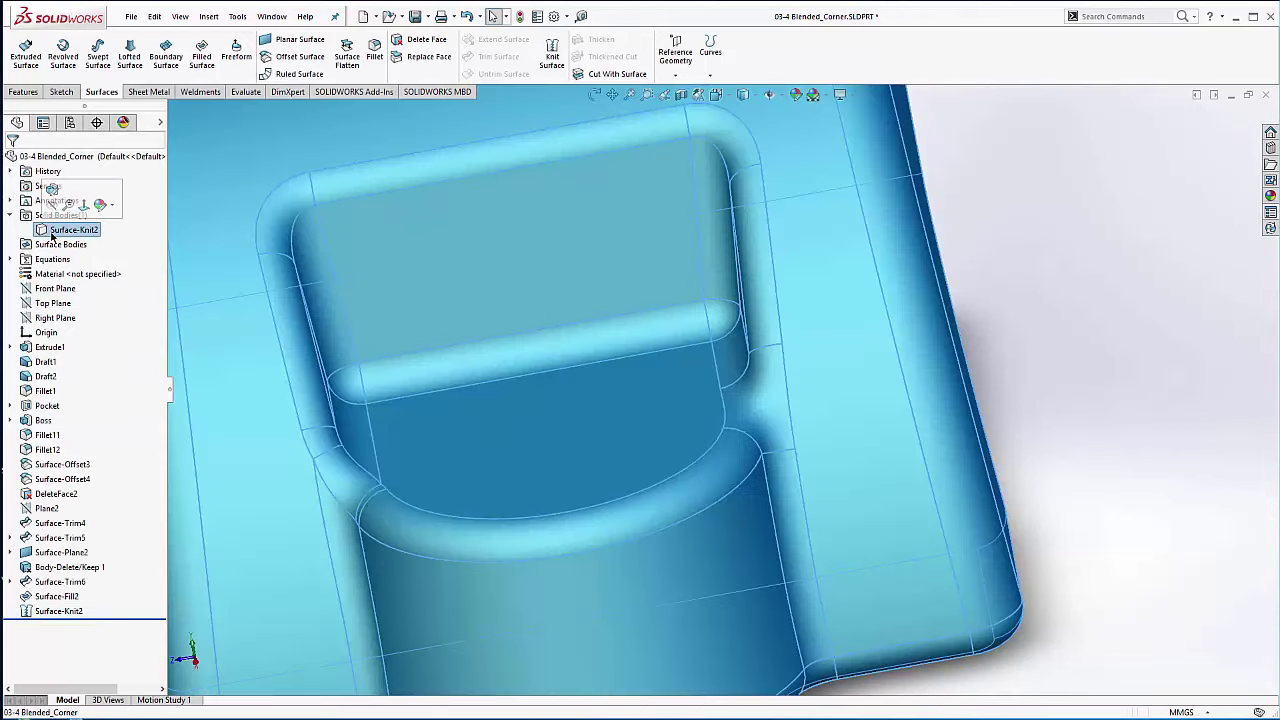
pyautogui.scroll(2, 851, 404)
pyautogui.scroll(-2, 757, 394)
pyautogui.scroll(3, 789, 380)
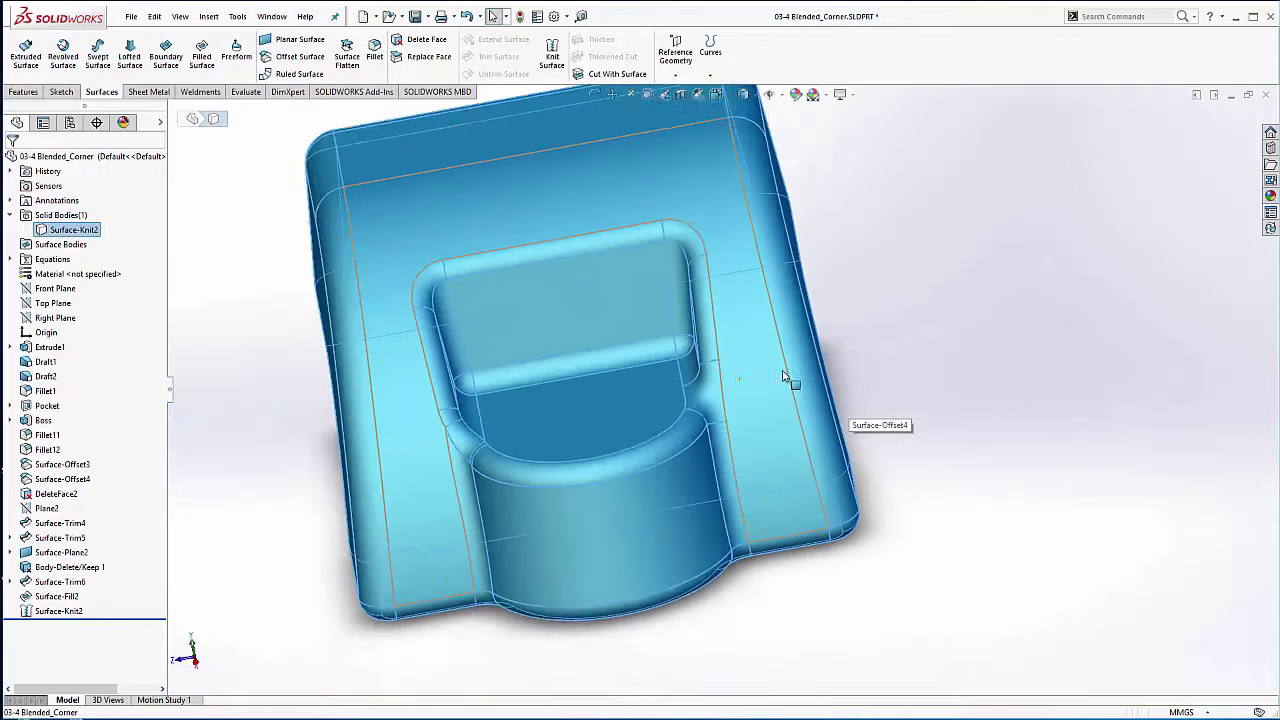
pyautogui.click(976, 334)
pyautogui.scroll(-6, 727, 407)
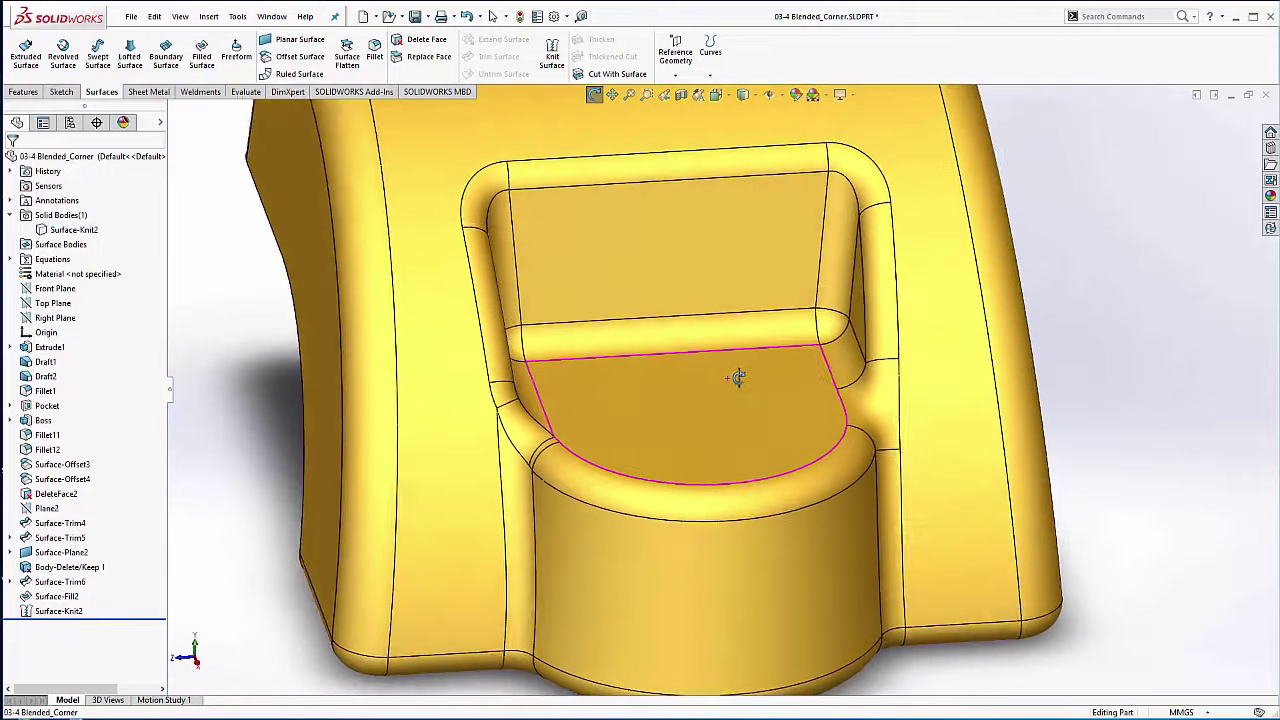
pyautogui.moveTo(738, 378); pyautogui.dragTo(728, 369, button='middle')
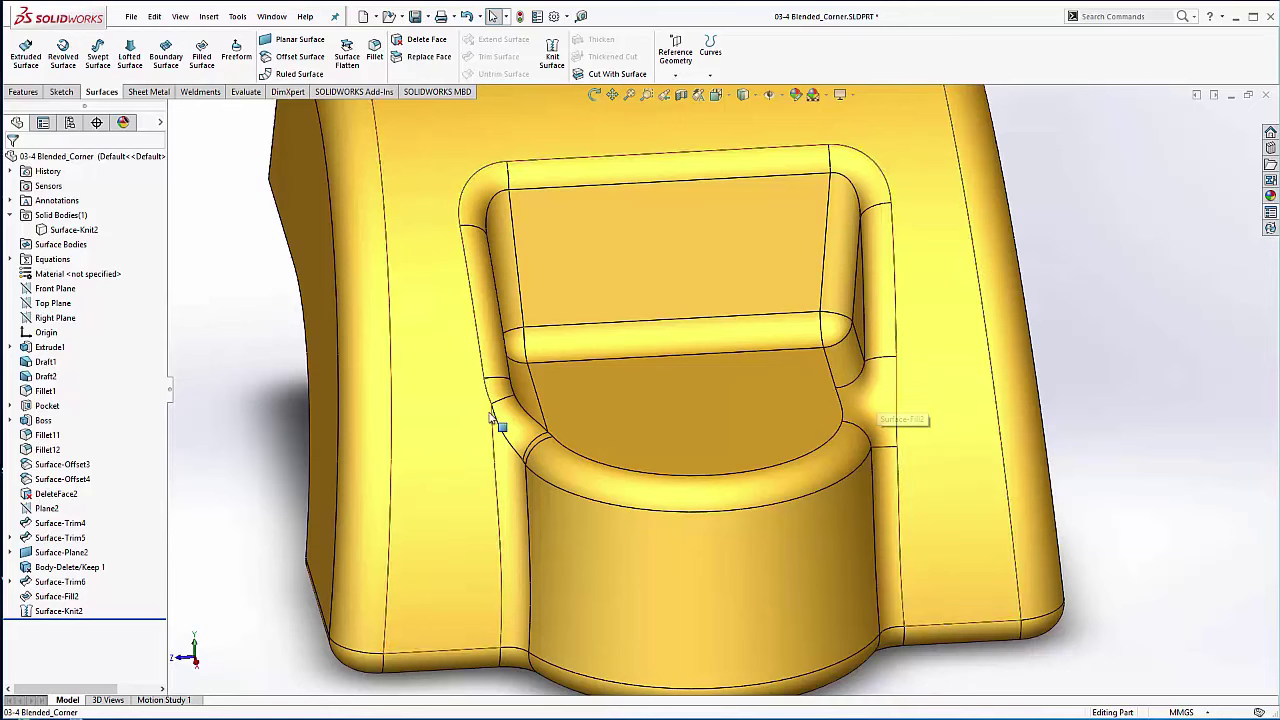
# Step: Examine the pocket's corner blends in Shaded display without edges, and return the display to Shaded With Edges
pyautogui.click(756, 96)
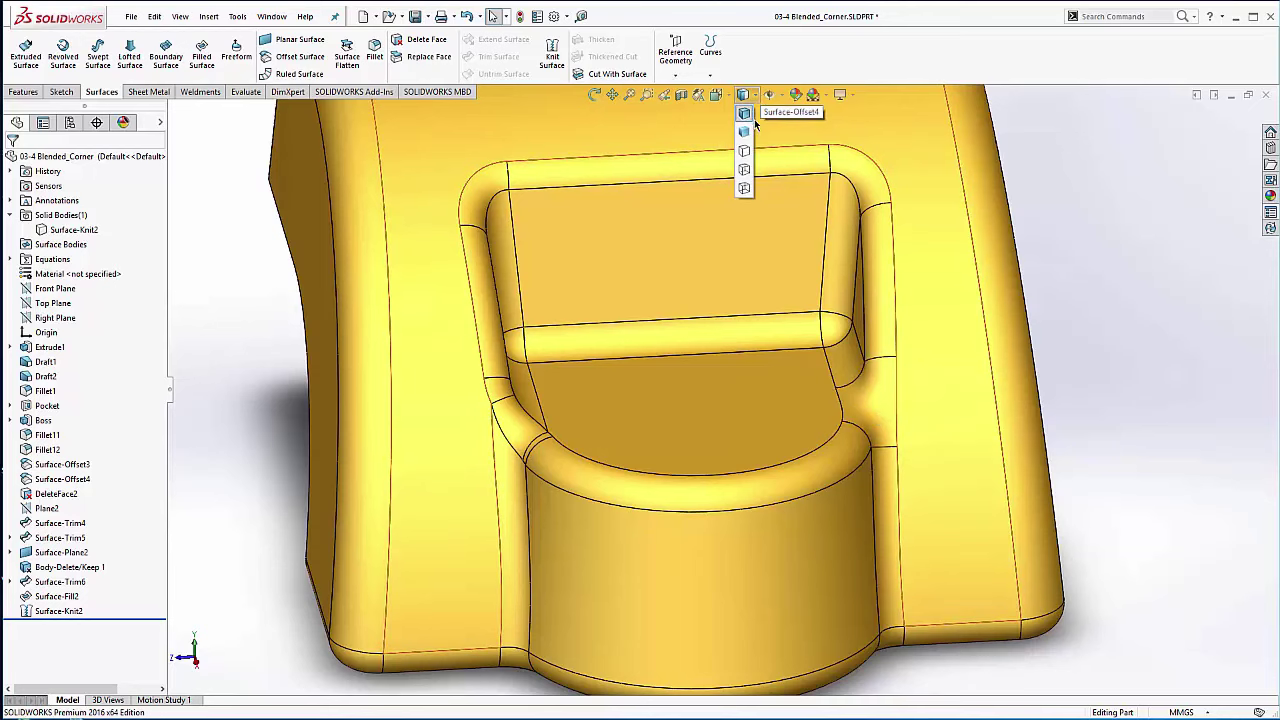
pyautogui.click(747, 136)
pyautogui.moveTo(649, 301)
pyautogui.mouseDown(button='middle')
pyautogui.moveTo(617, 266)
pyautogui.moveTo(657, 266)
pyautogui.moveTo(694, 294)
pyautogui.moveTo(660, 474)
pyautogui.moveTo(669, 266)
pyautogui.moveTo(612, 323)
pyautogui.moveTo(646, 309)
pyautogui.moveTo(480, 423)
pyautogui.moveTo(746, 286)
pyautogui.moveTo(723, 277)
pyautogui.moveTo(870, 423)
pyautogui.mouseUp(button='middle')
pyautogui.scroll(5, 731, 305)
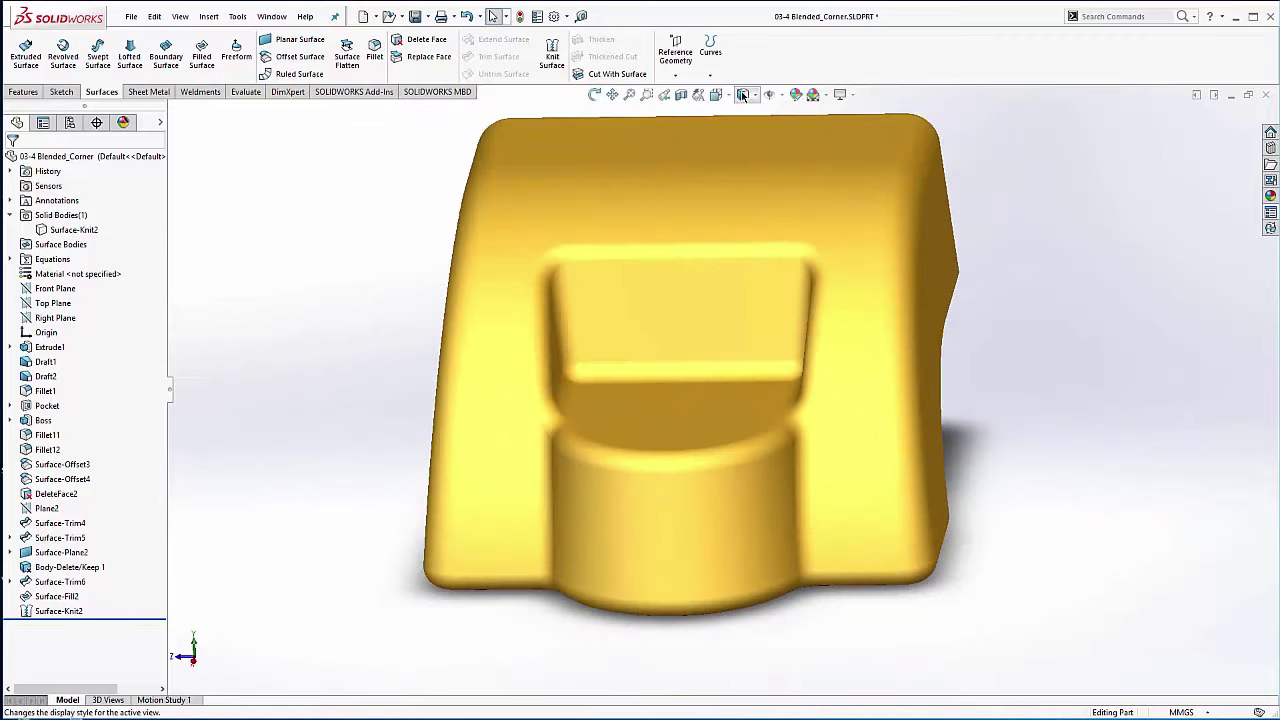
pyautogui.click(741, 116)
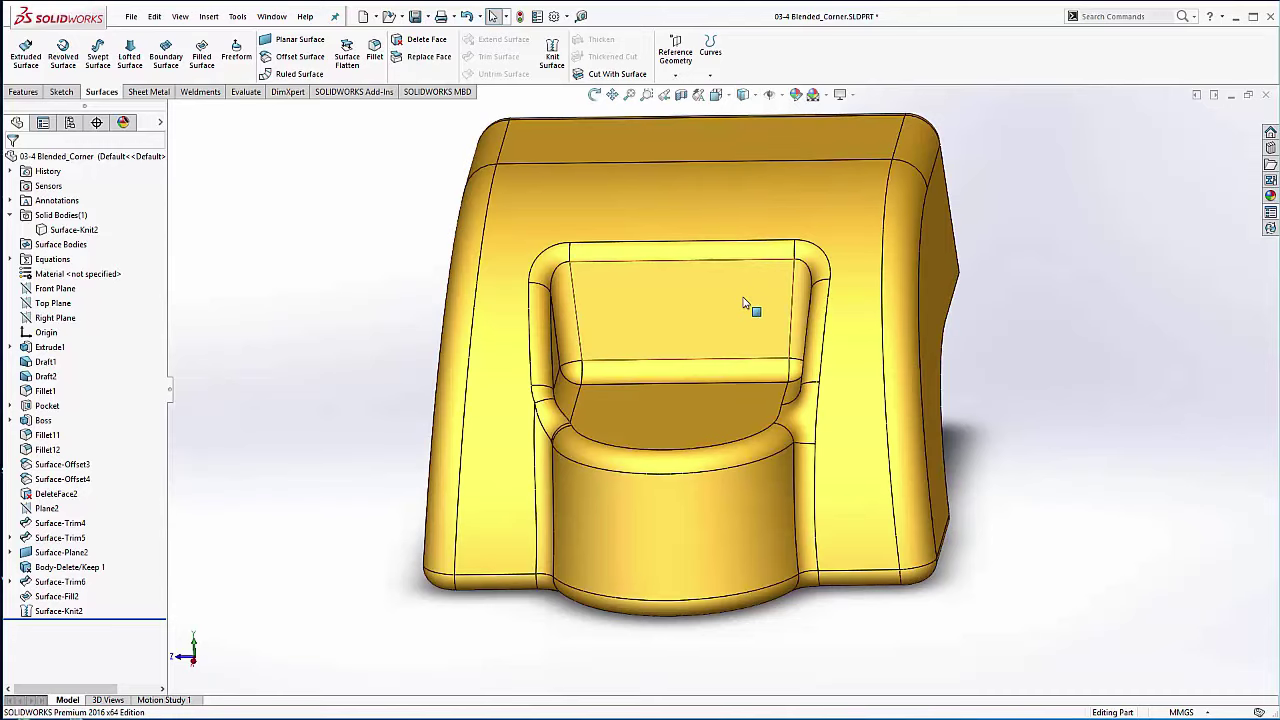
pyautogui.moveTo(744, 304); pyautogui.dragTo(797, 310, button='middle')
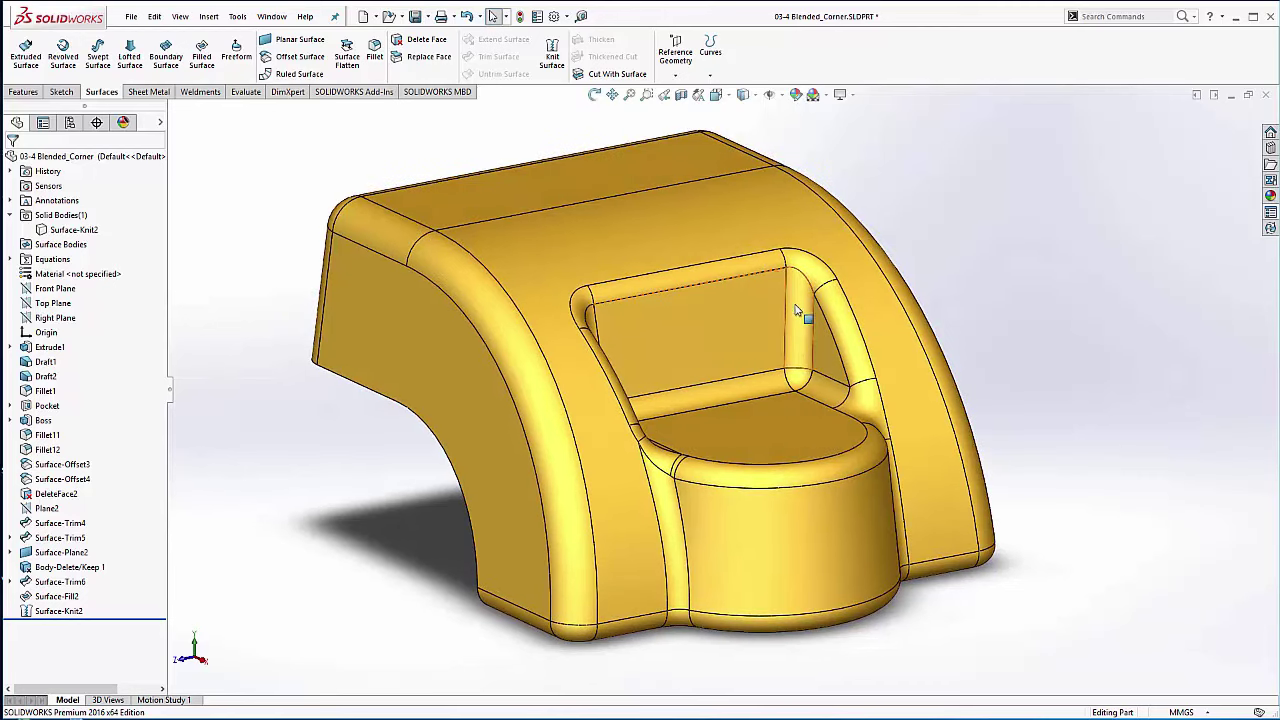